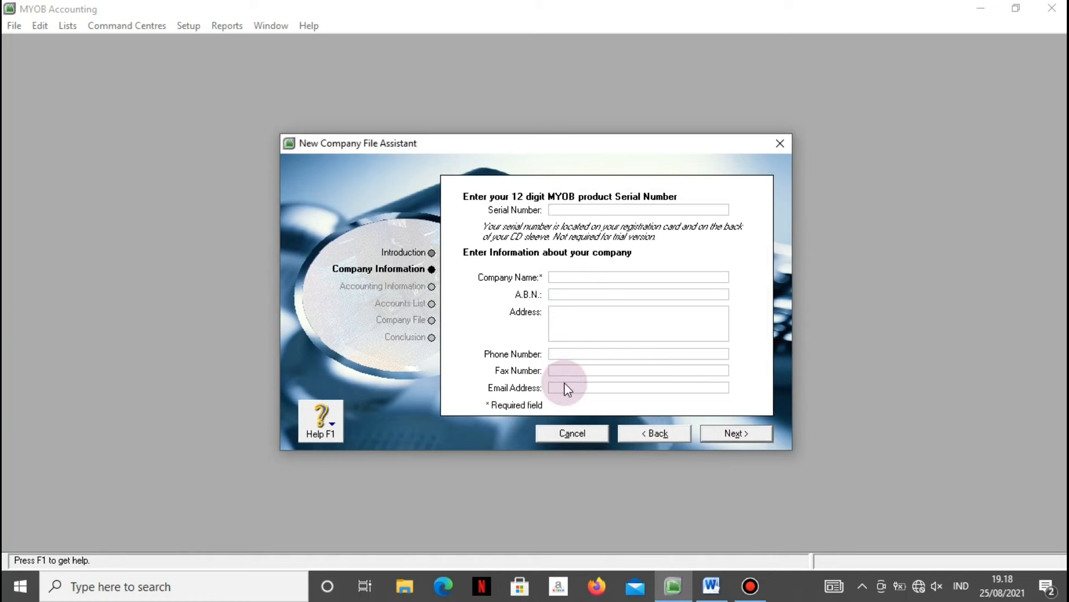
Read the Word assignment brief down to section IV's fixed asset depreciation policy (Penyusutan Aktiva Tetap).
click(711, 585)
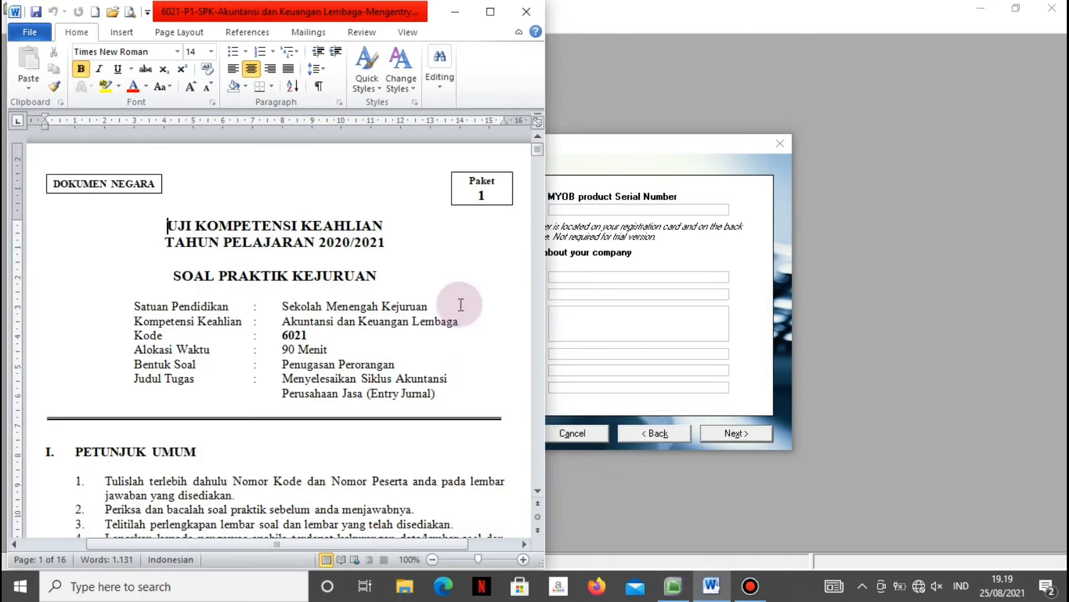
scroll(462, 304, down, 1)
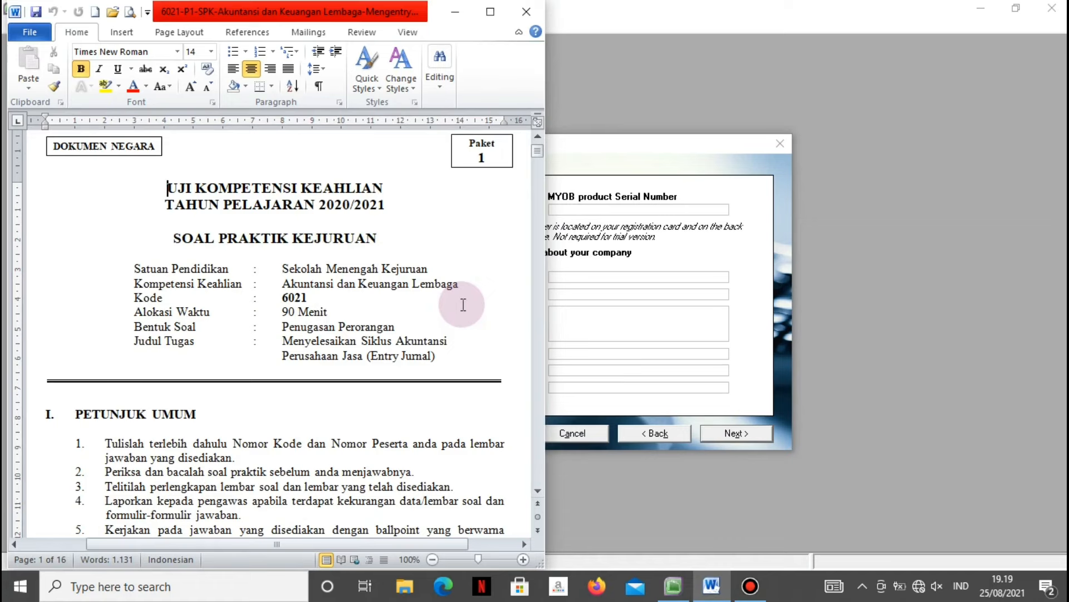
scroll(462, 304, down, 15)
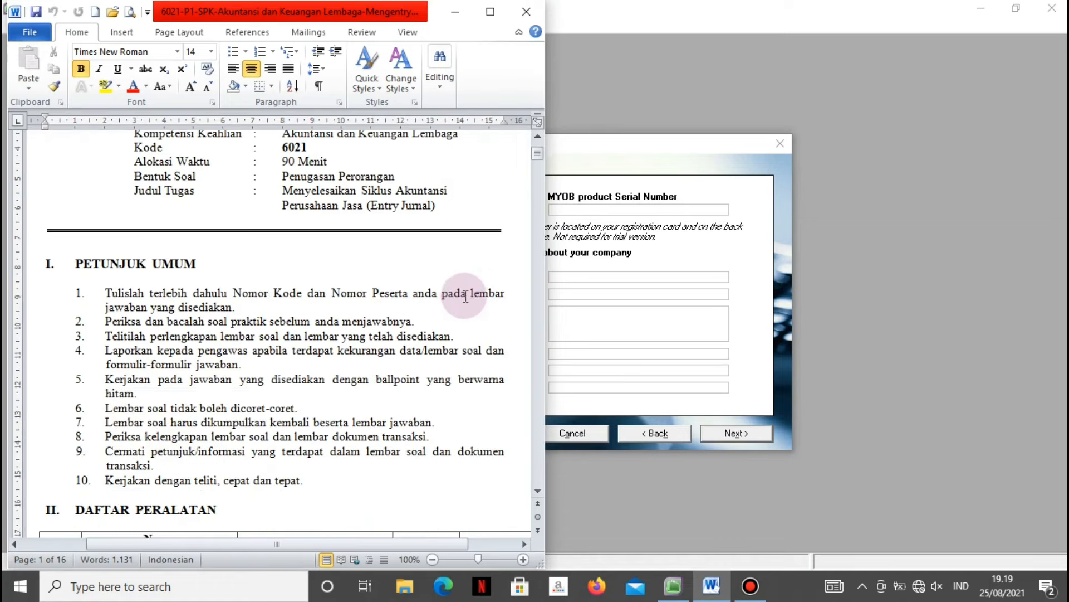
scroll(478, 289, down, 7)
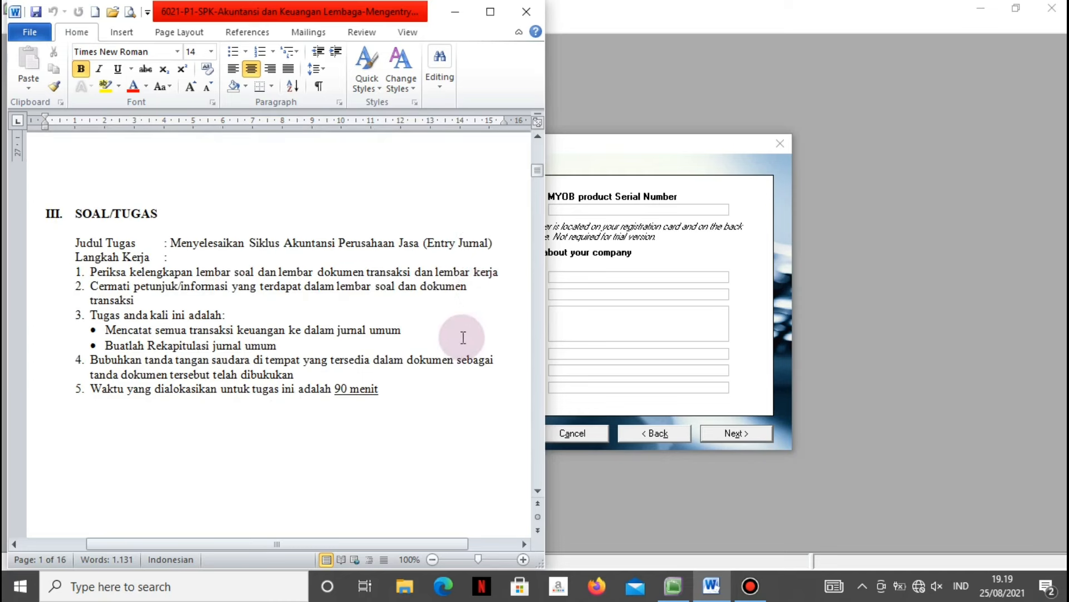
scroll(435, 446, down, 10)
scroll(438, 442, down, 1)
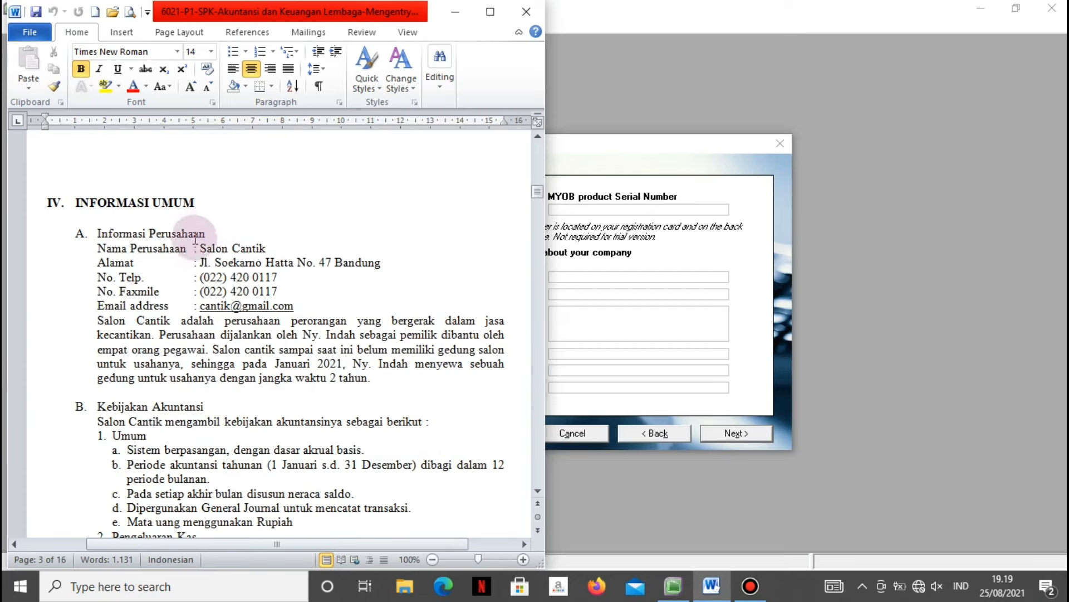
scroll(190, 239, down, 1)
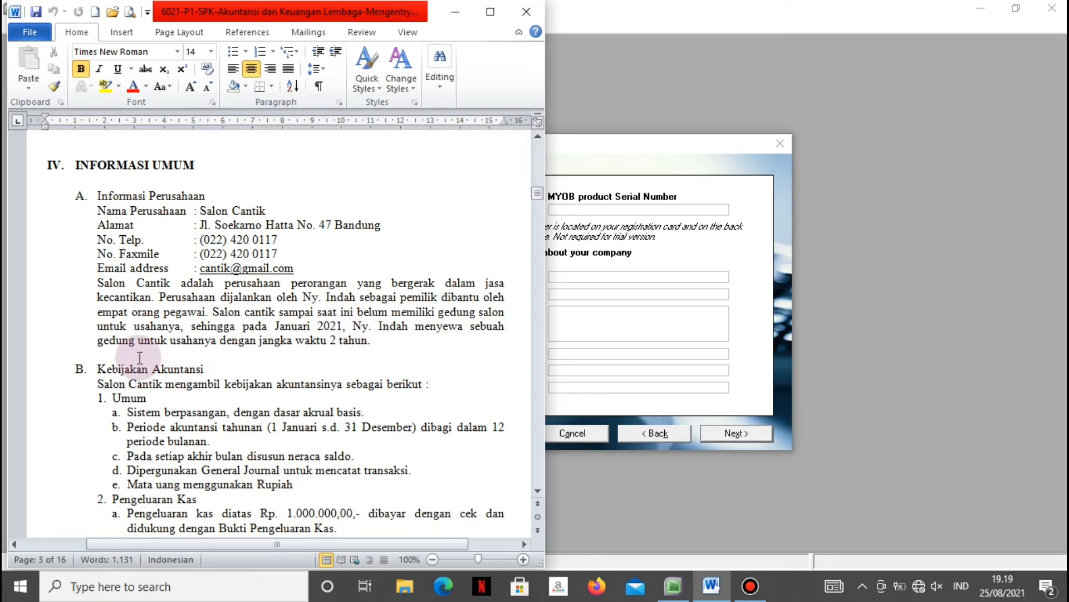
scroll(191, 373, down, 3)
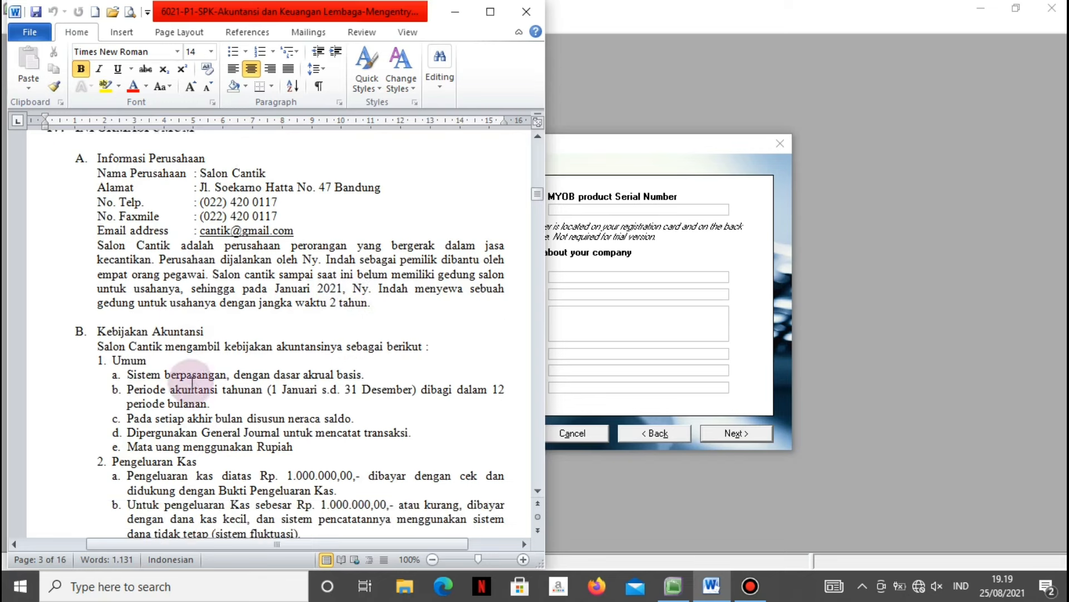
scroll(192, 384, down, 1)
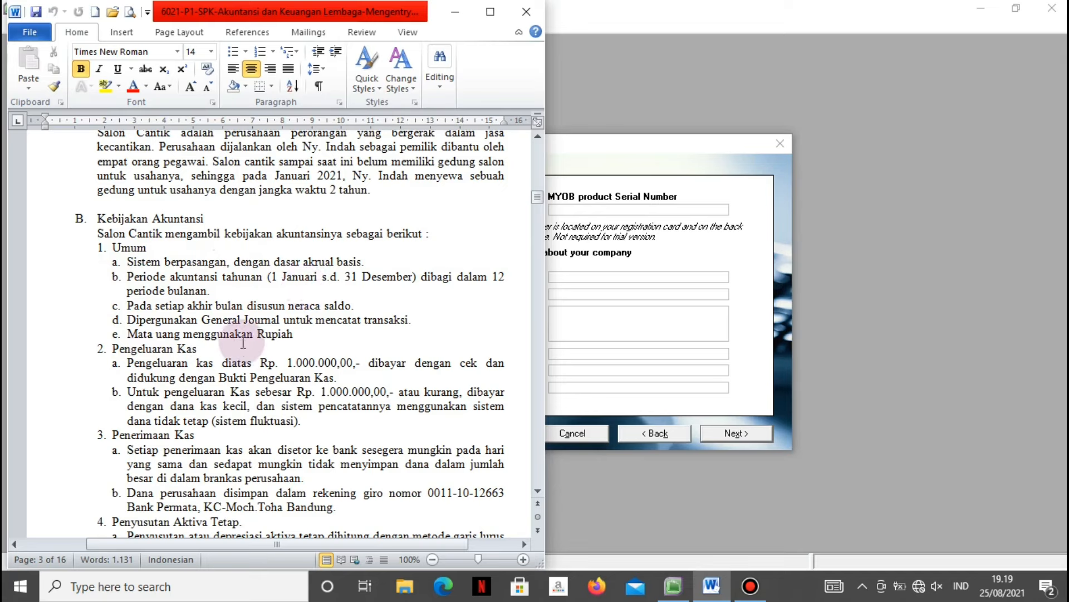
scroll(289, 342, down, 3)
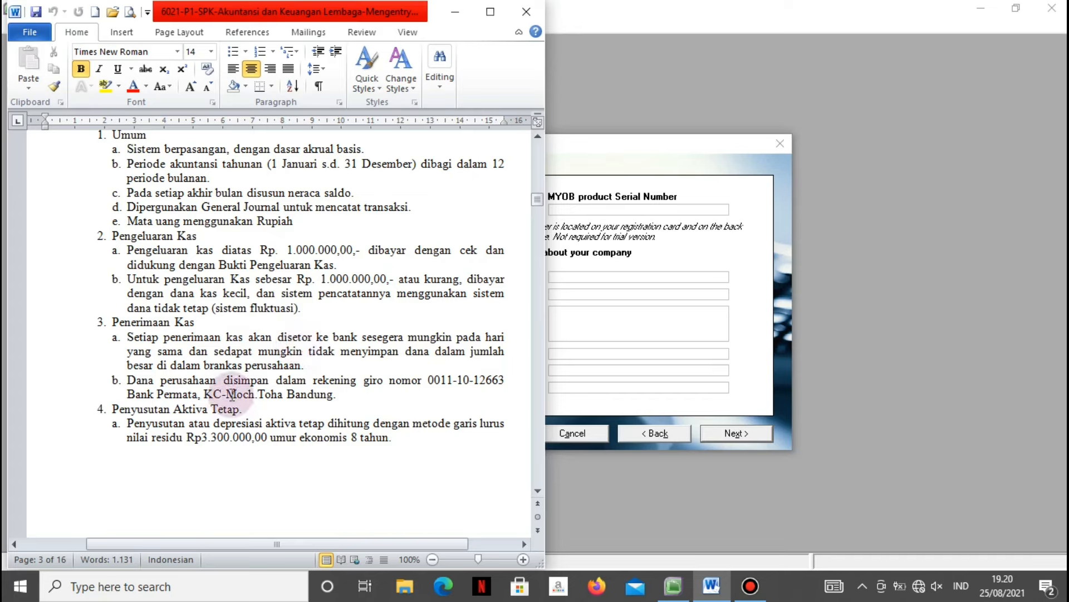
scroll(215, 421, down, 2)
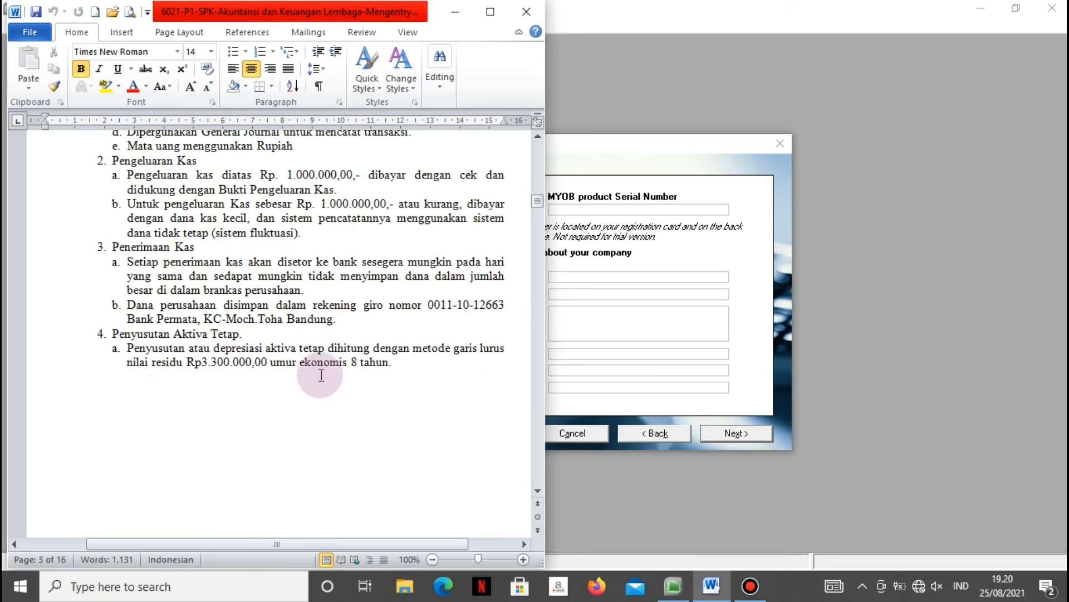
Review V. Daftar Akun, the Neraca Saldo and customer/supplier tables, then return to IV. Informasi Umum.
scroll(233, 416, down, 5)
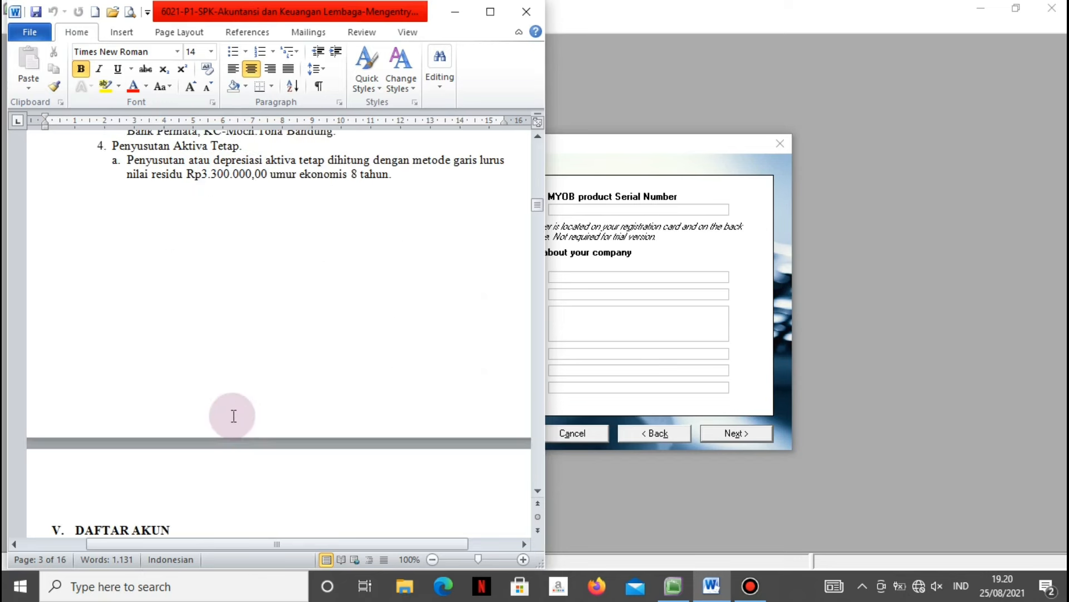
scroll(233, 415, up, 6)
scroll(233, 413, down, 15)
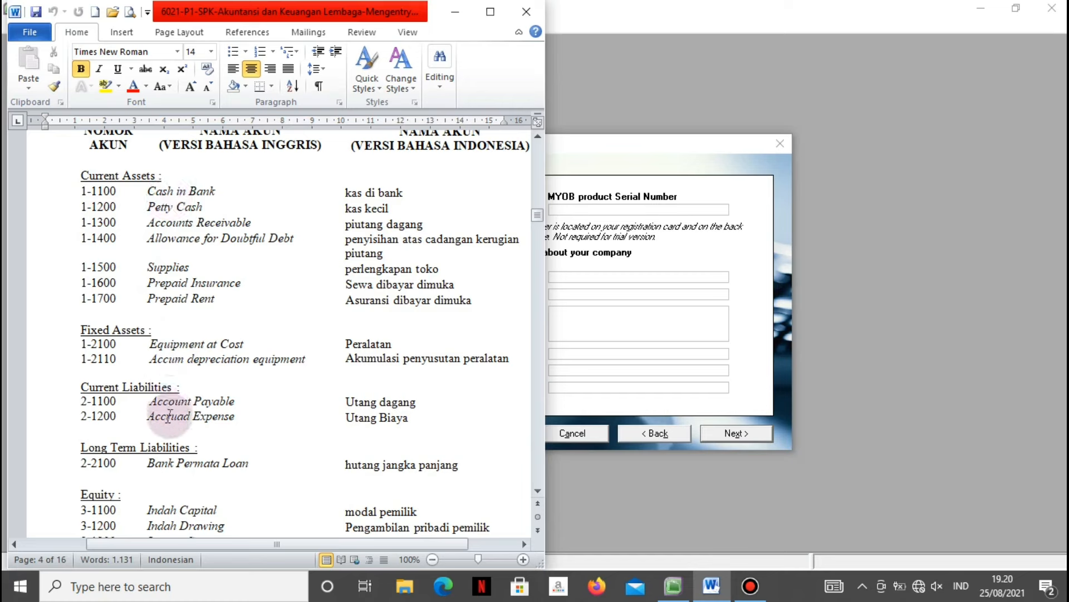
scroll(170, 432, down, 4)
scroll(170, 432, down, 17)
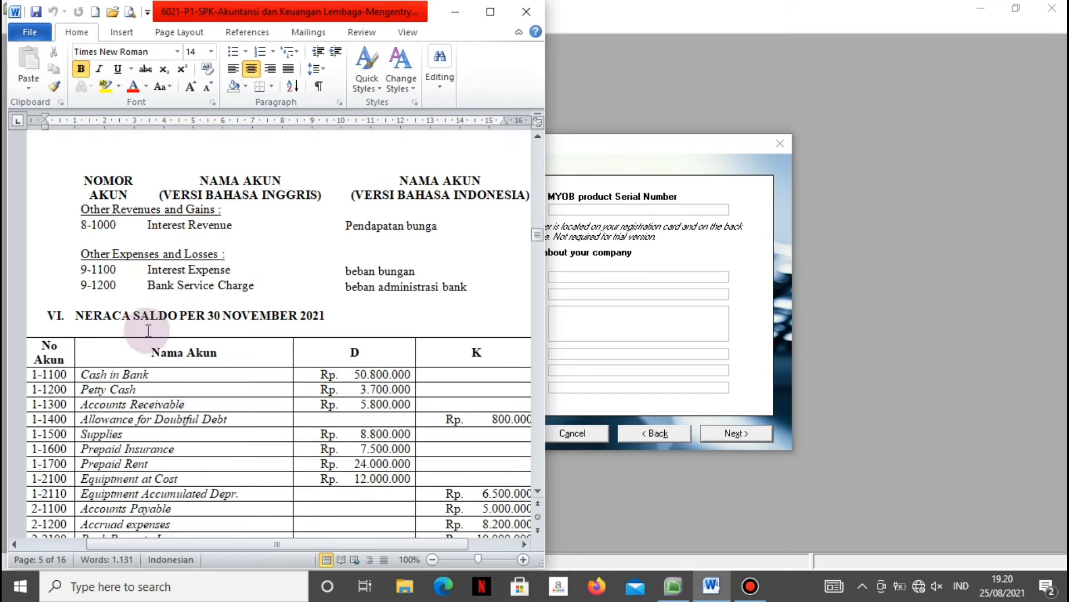
scroll(186, 368, down, 12)
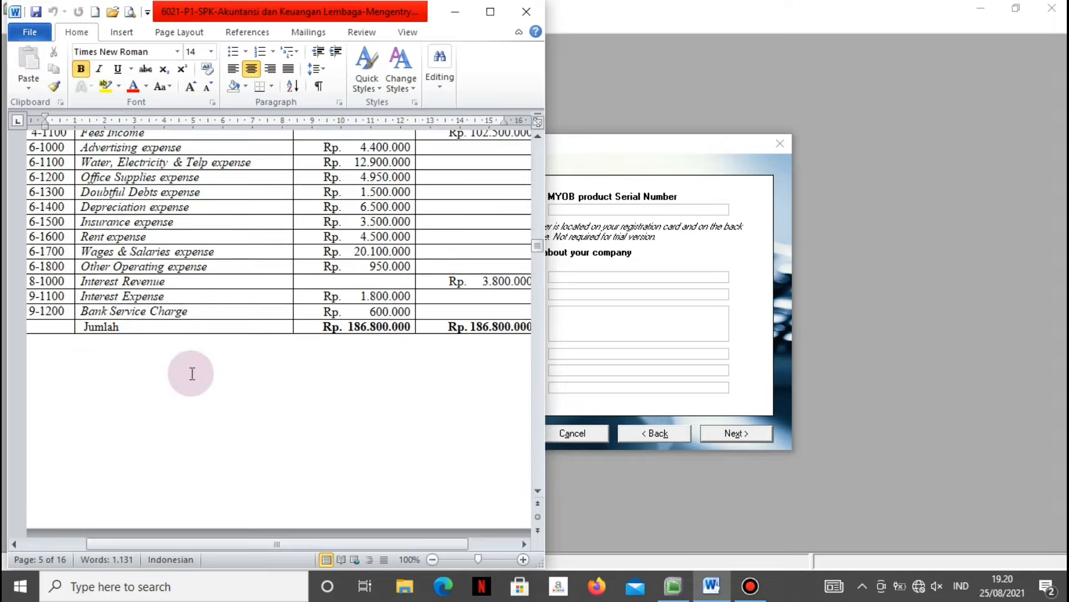
scroll(191, 373, down, 12)
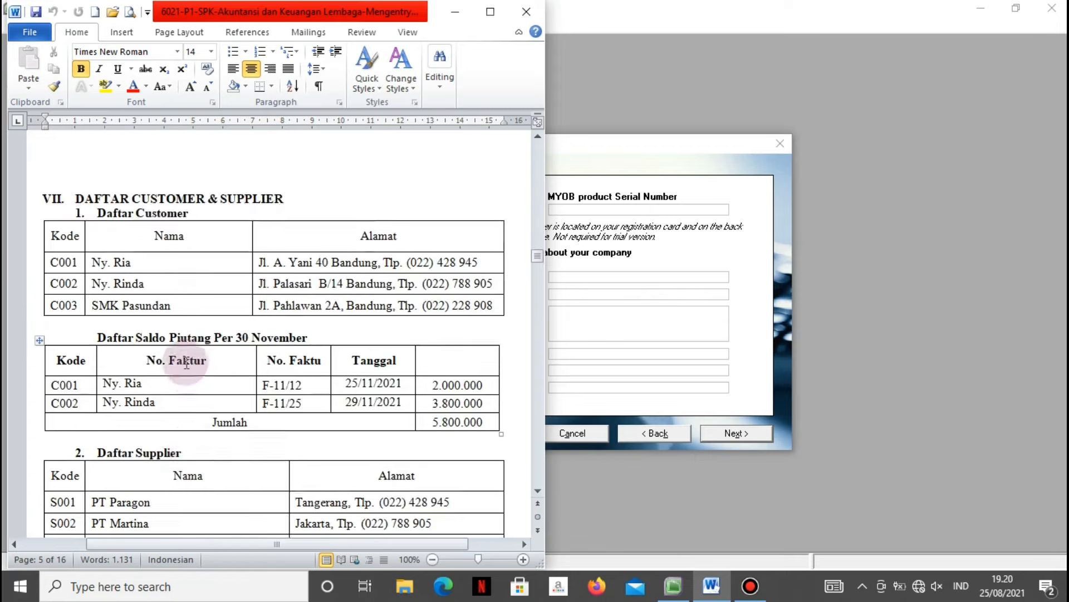
scroll(111, 446, down, 10)
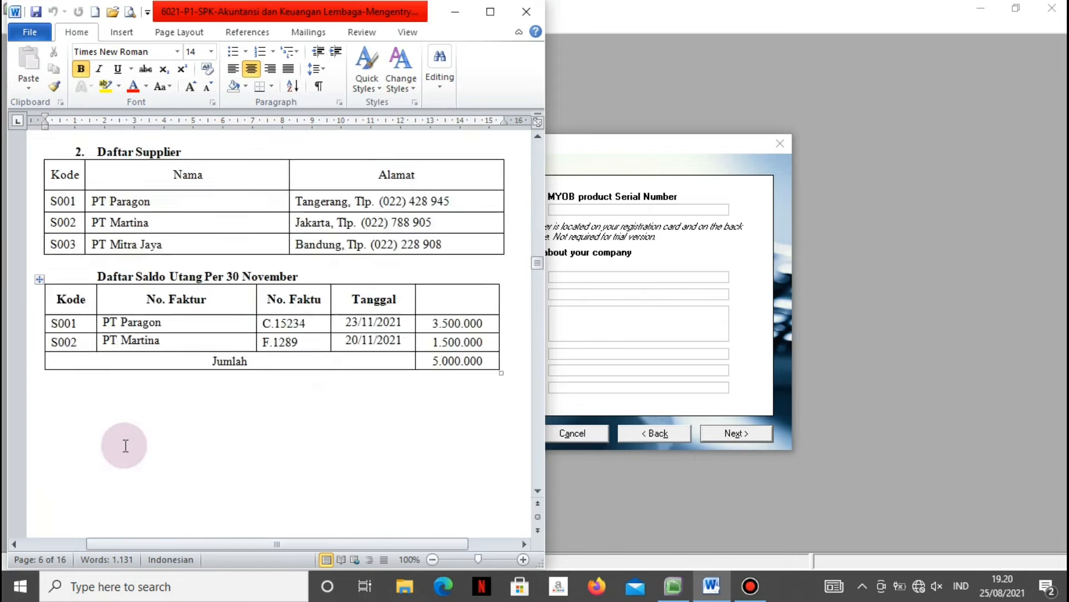
scroll(125, 440, down, 7)
scroll(220, 427, up, 3)
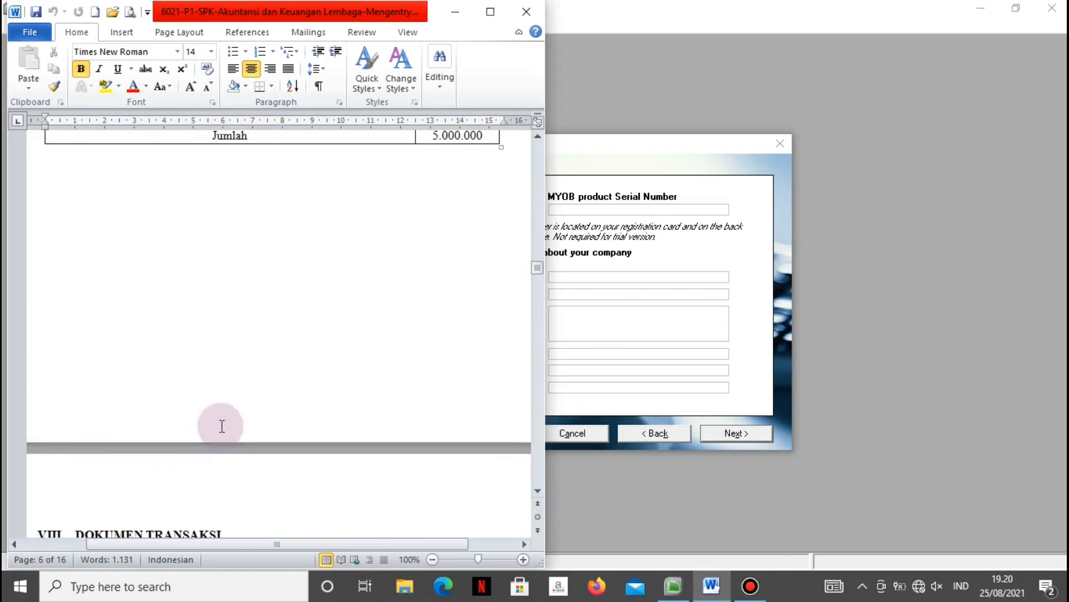
scroll(221, 426, up, 20)
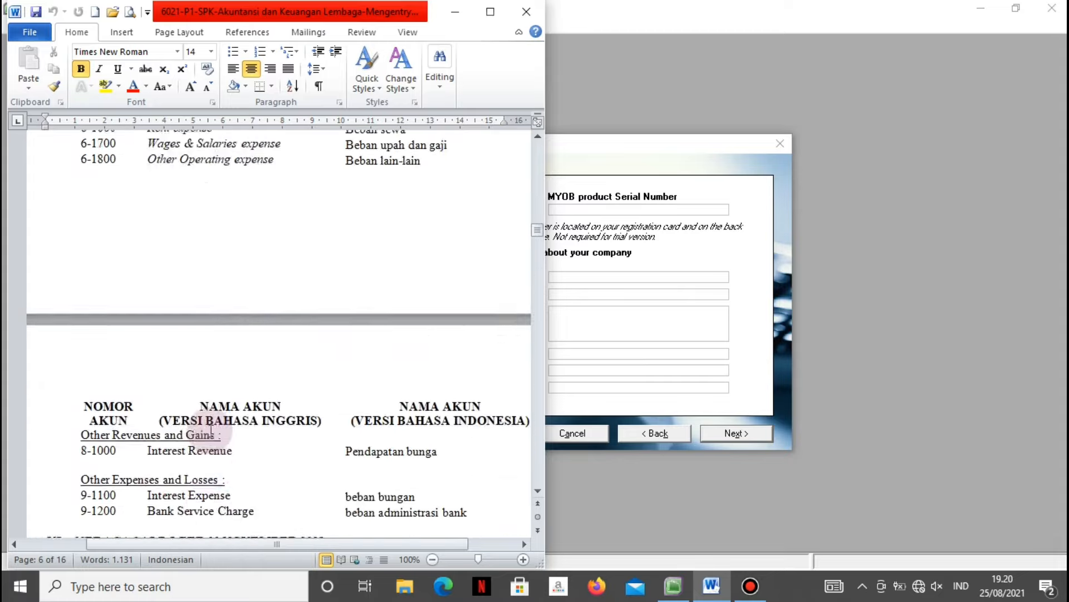
scroll(211, 430, up, 20)
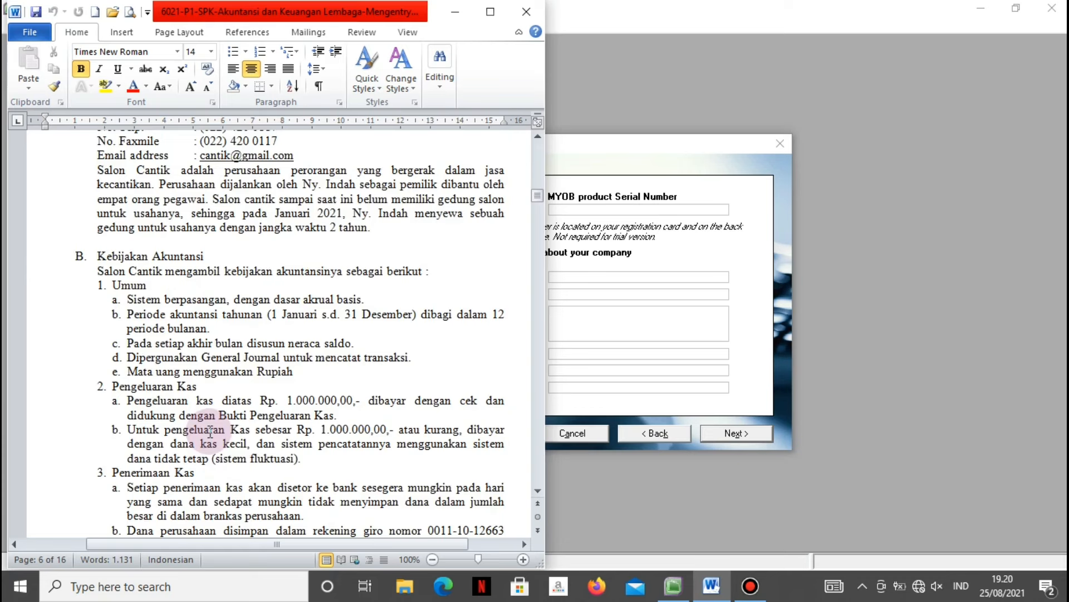
scroll(210, 431, up, 5)
scroll(223, 415, down, 3)
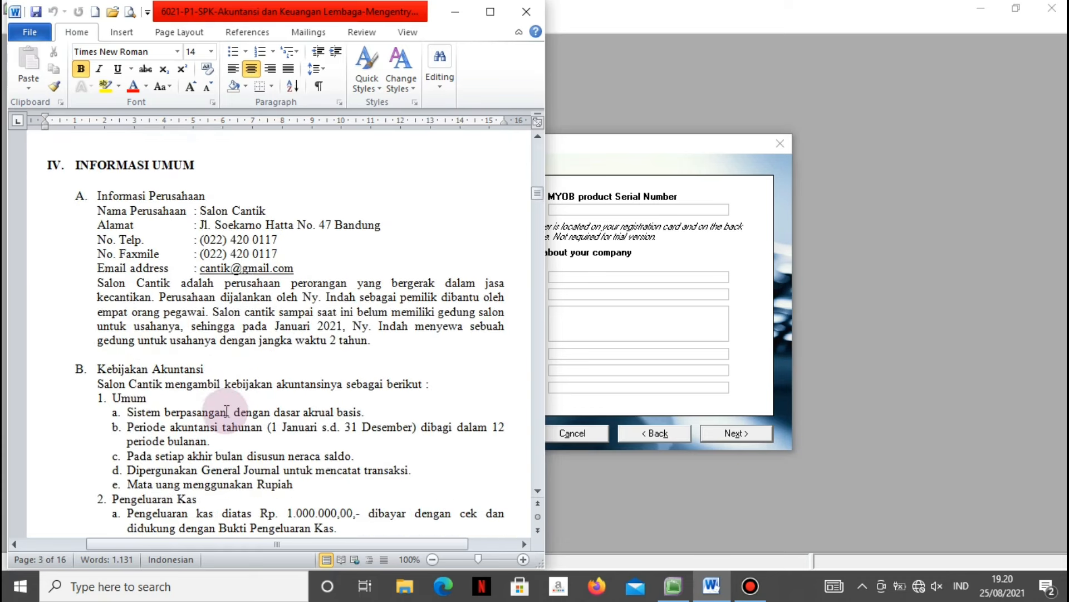
Enter the company name SALON CANTIK and the salon's street address in the new company file.
click(648, 253)
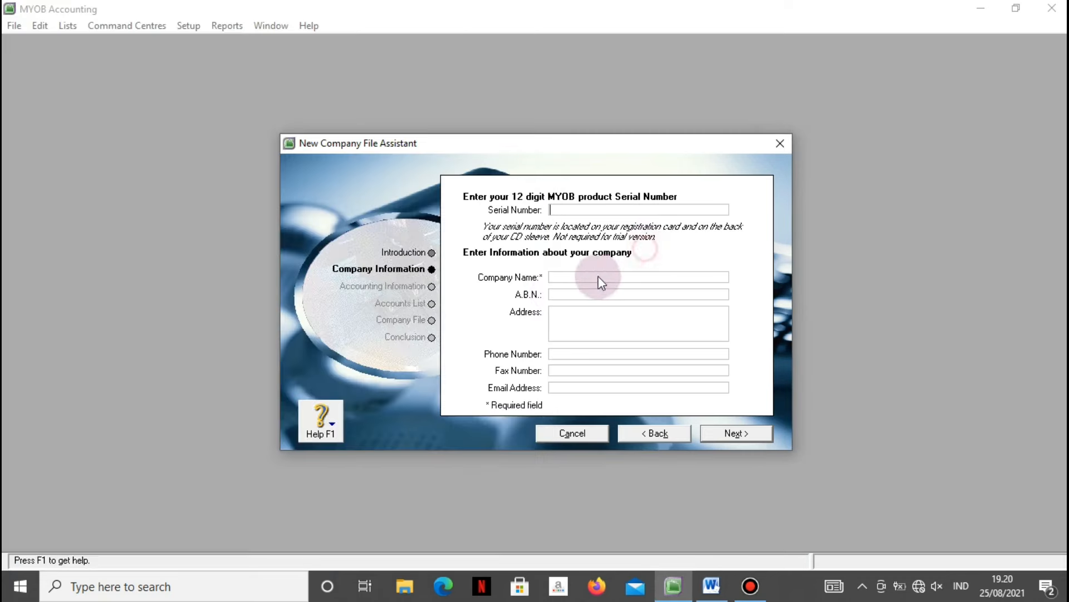
click(561, 278)
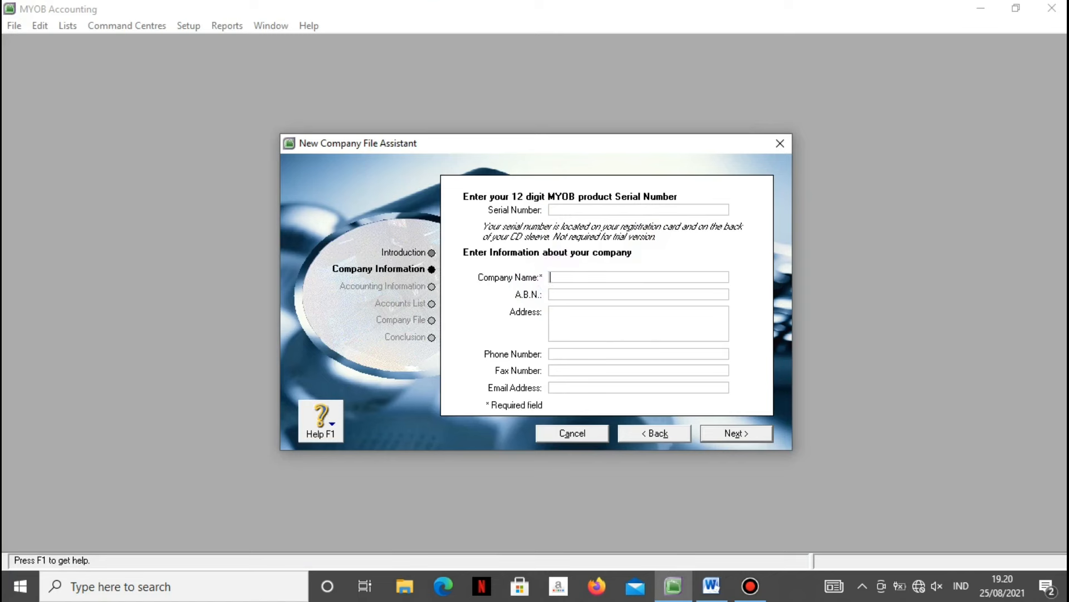
text(sA)
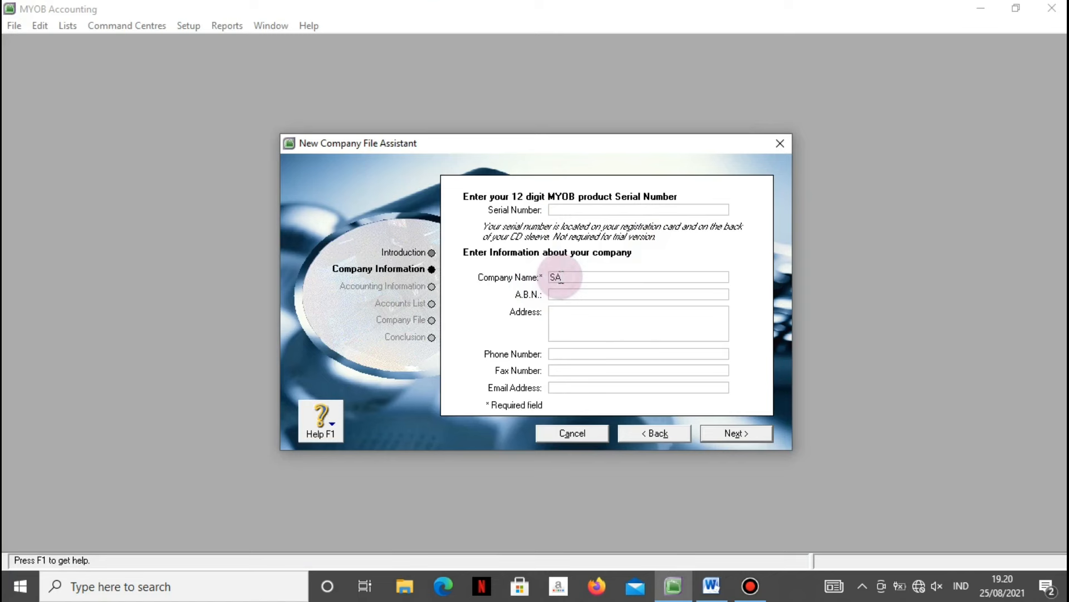
text(L)
key(Caps_Lock)
text(ON CANTIK)
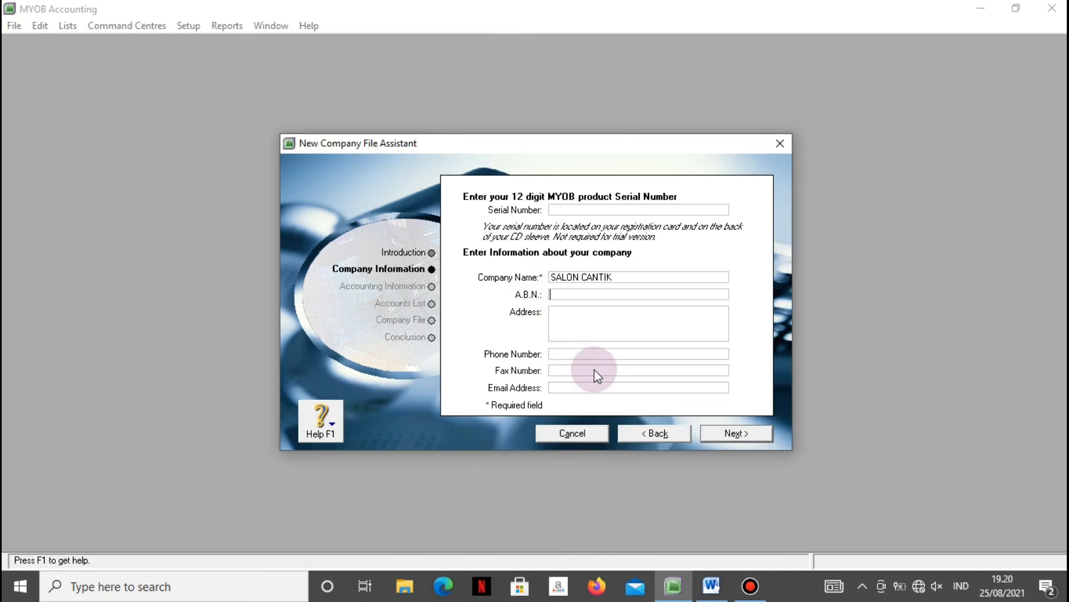
key(Caps_Lock)
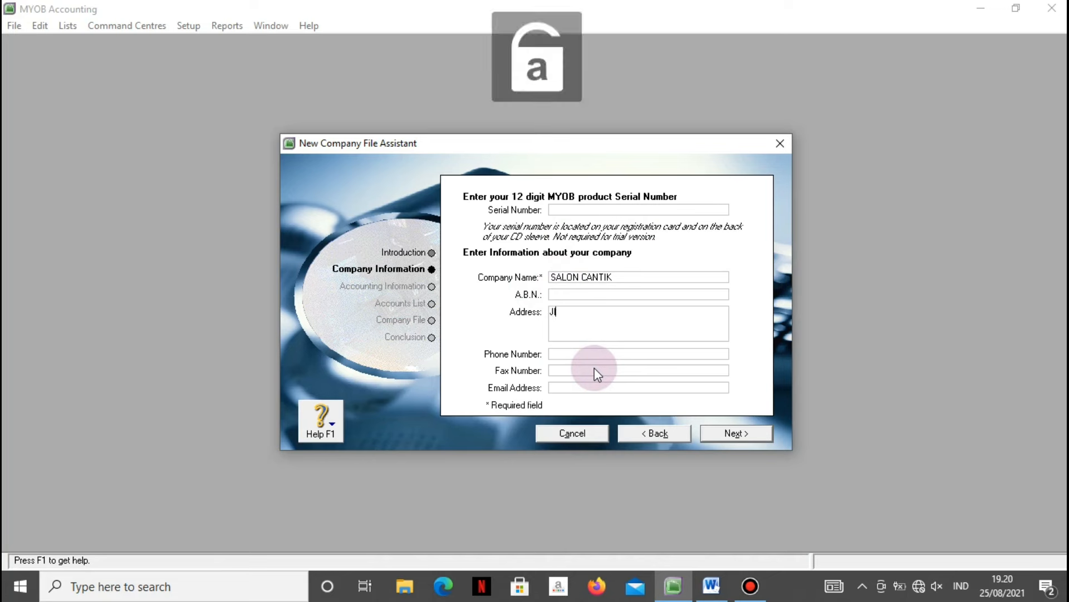
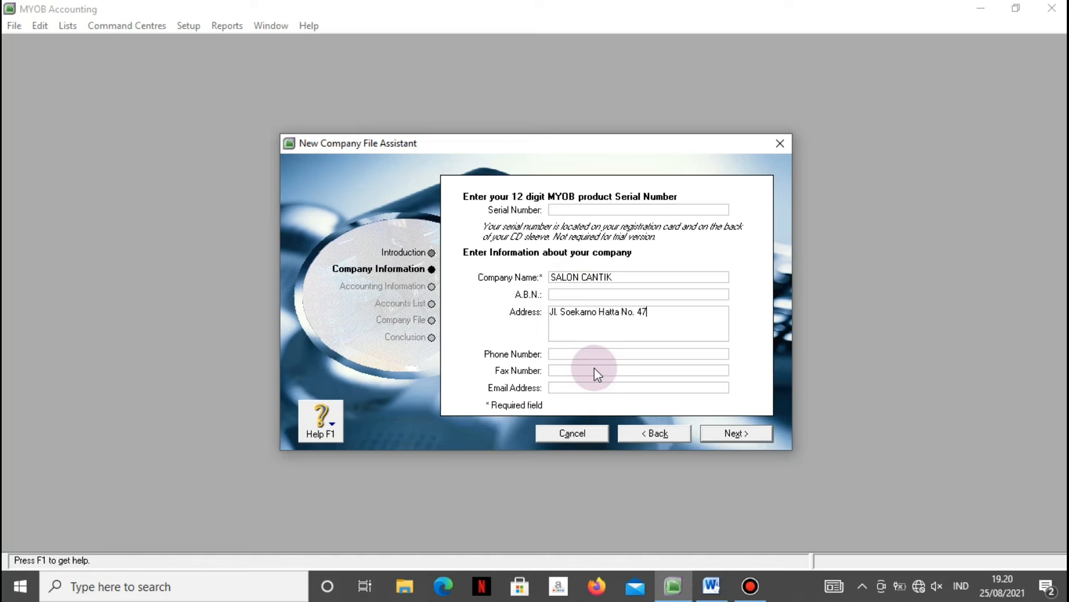
text(ndung)
key(Tab)
Fill in the salon's e-mail address from the brief and advance to the accounting year step.
click(709, 587)
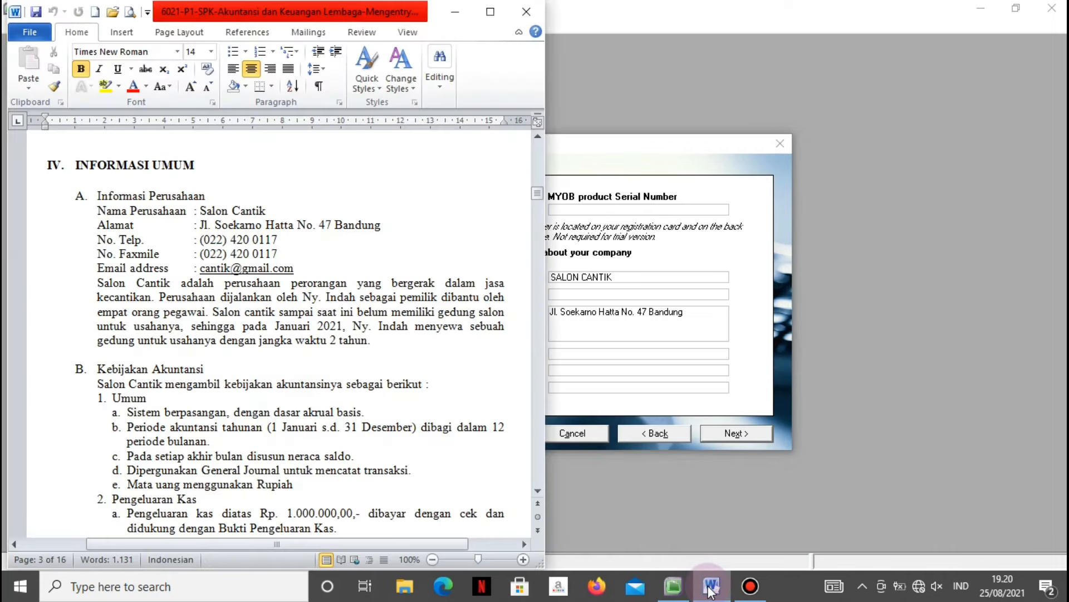
click(710, 588)
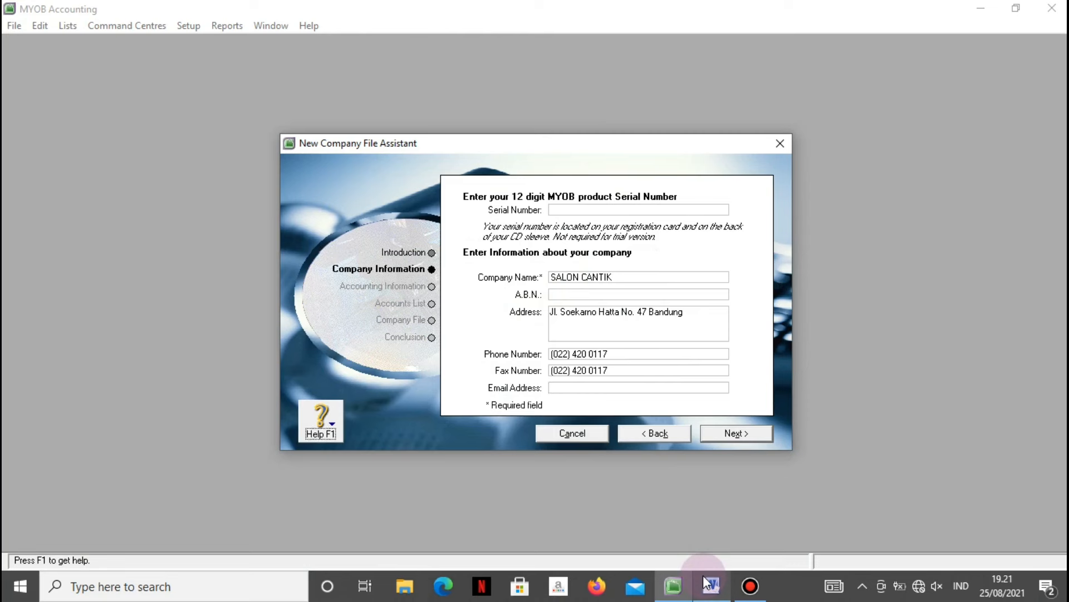
click(590, 368)
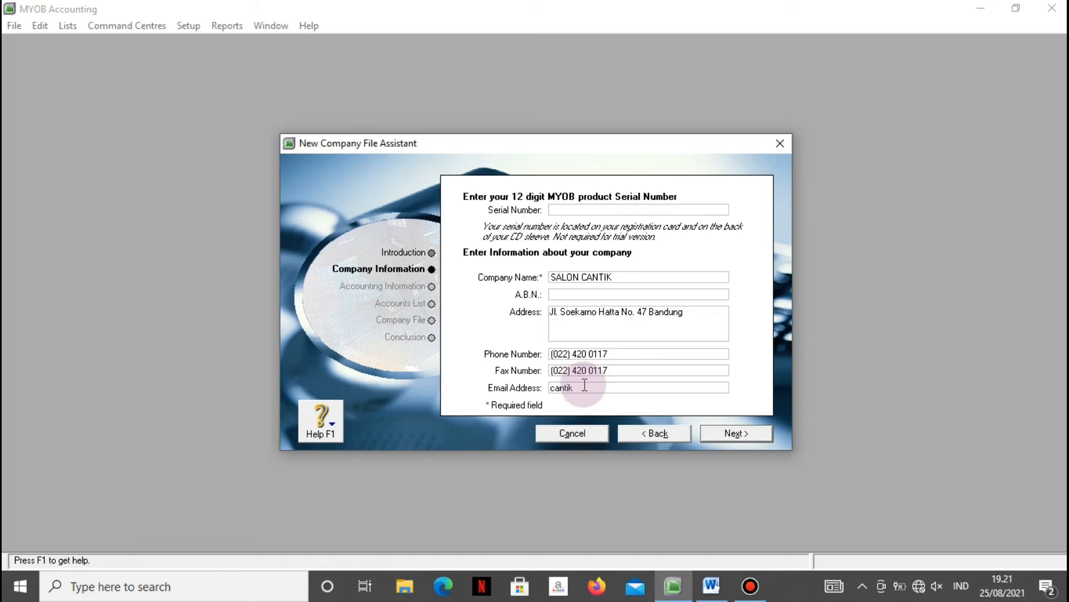
click(585, 385)
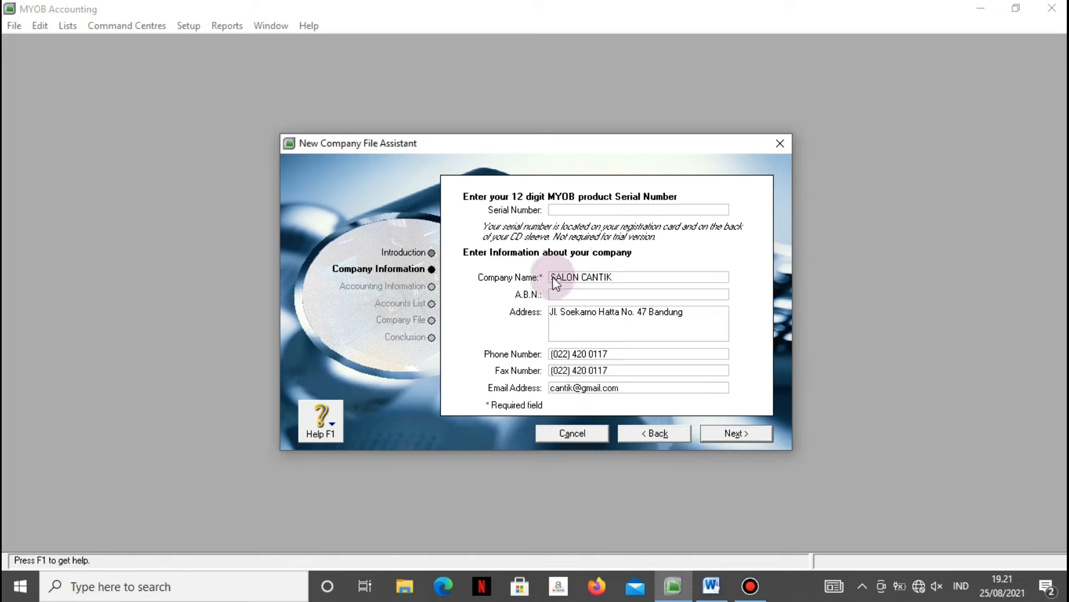
click(718, 432)
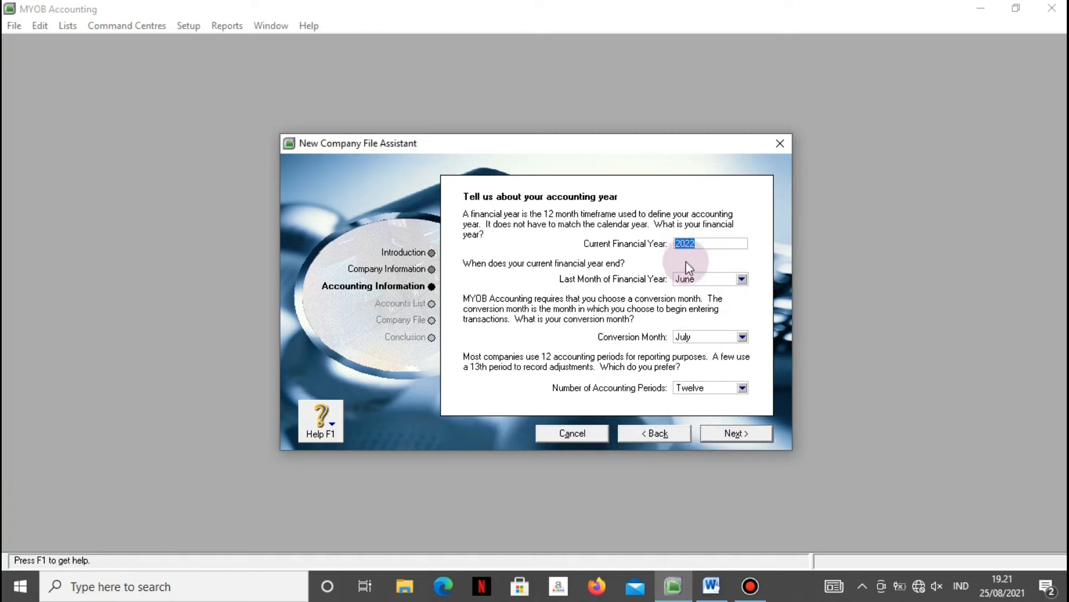
Set the 2021 financial year to end in December, checking the brief.
click(703, 592)
scroll(446, 417, down, 10)
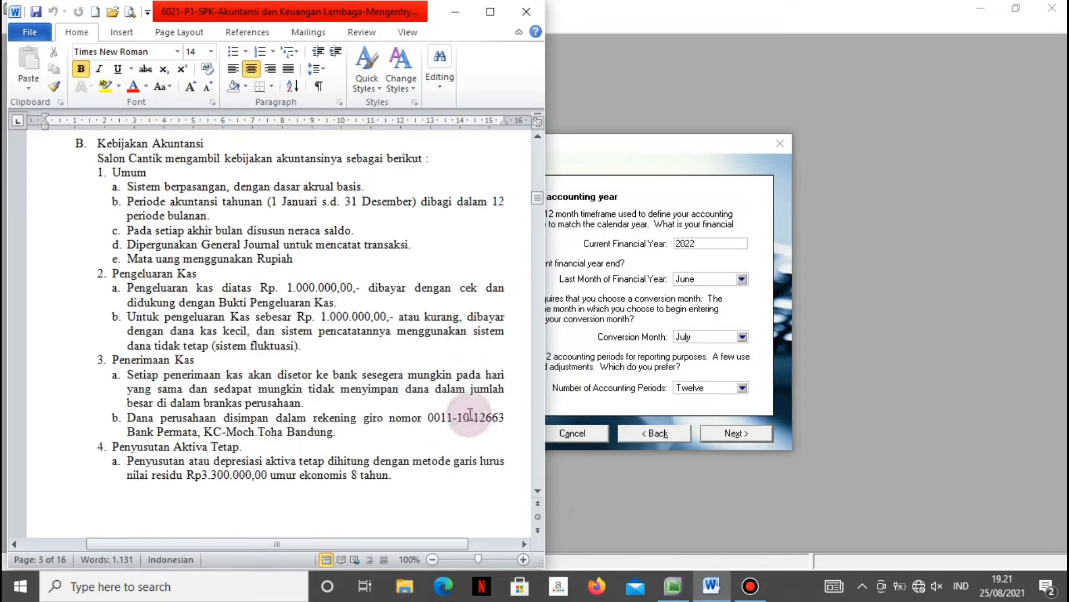
scroll(414, 419, down, 20)
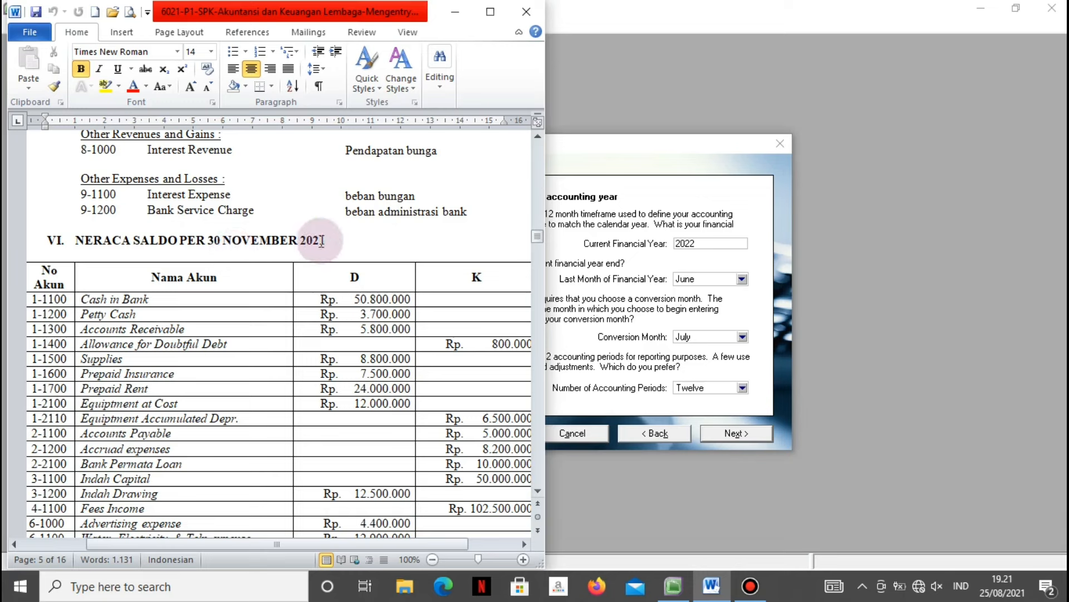
click(715, 243)
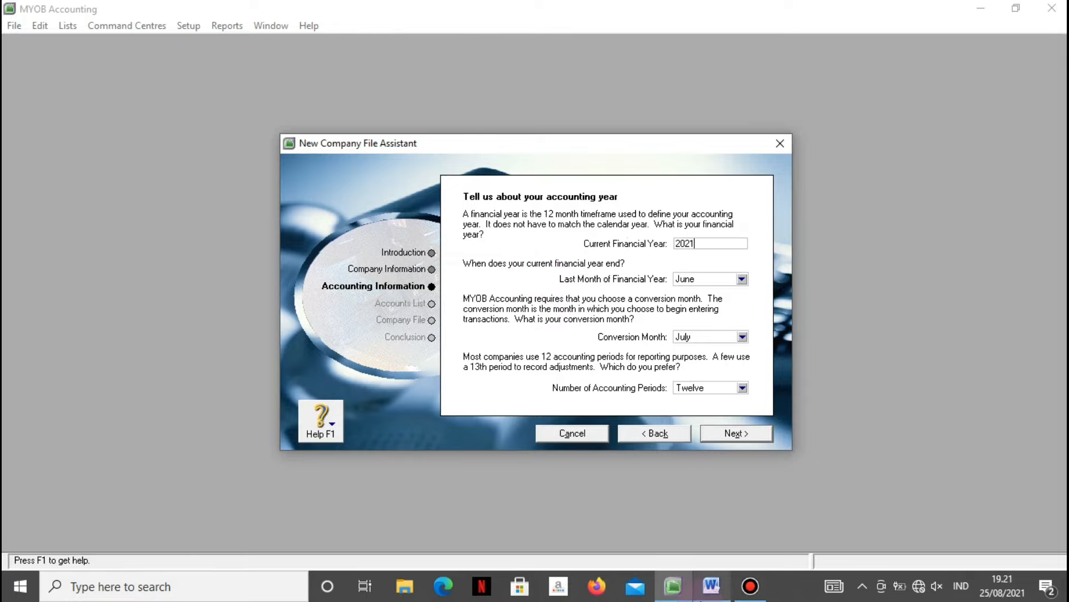
click(712, 585)
scroll(130, 288, up, 15)
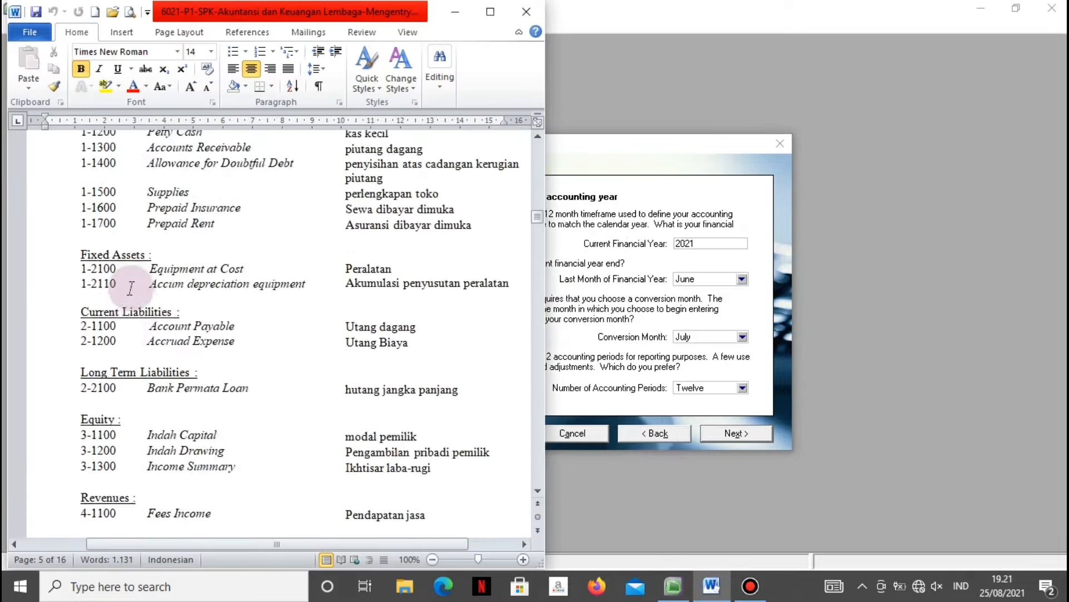
scroll(131, 288, up, 15)
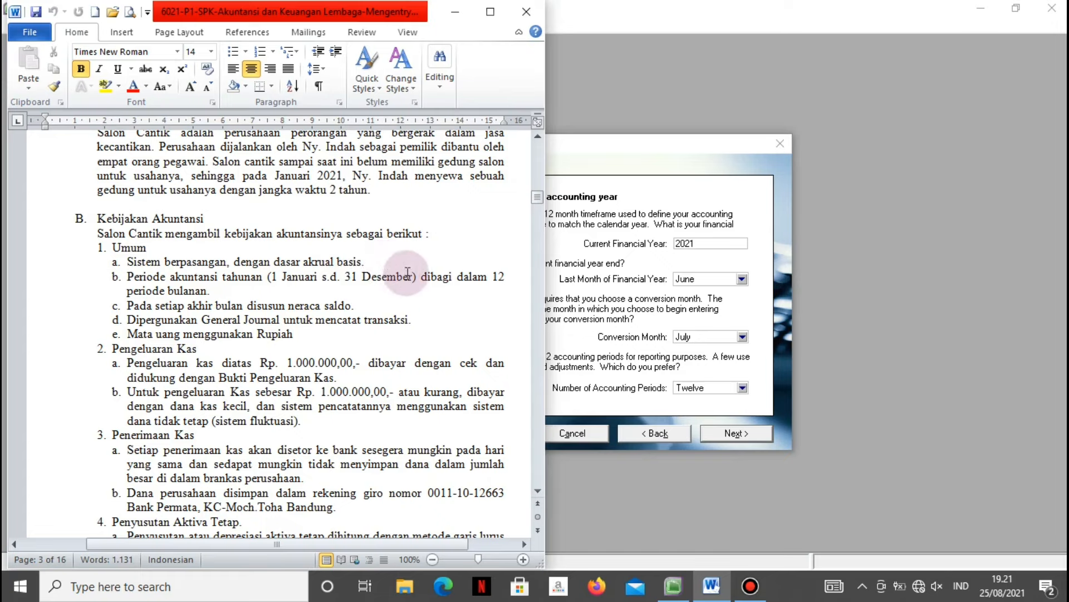
click(744, 279)
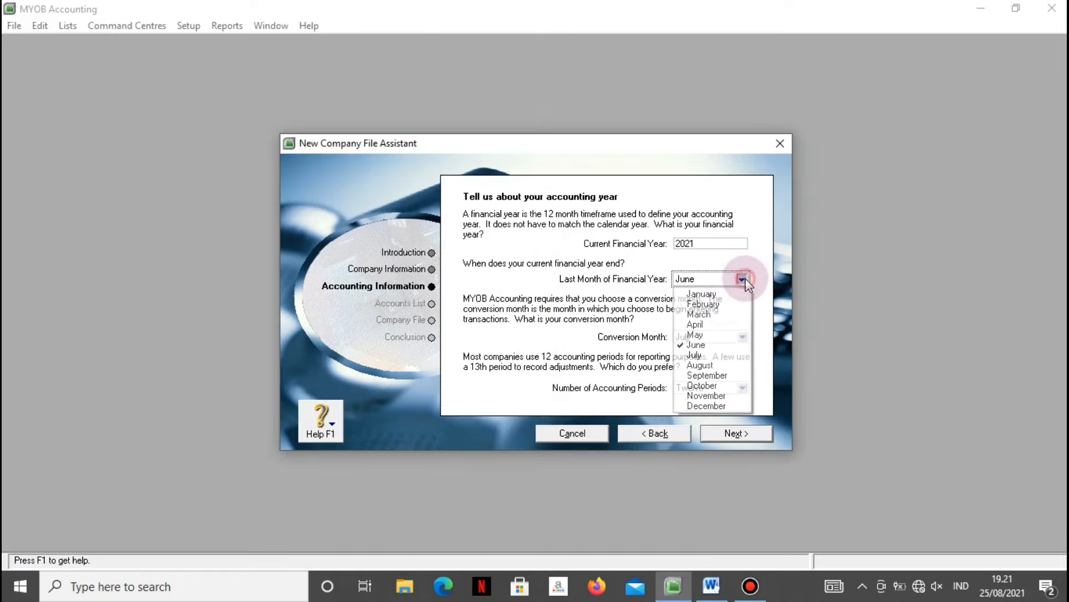
click(713, 405)
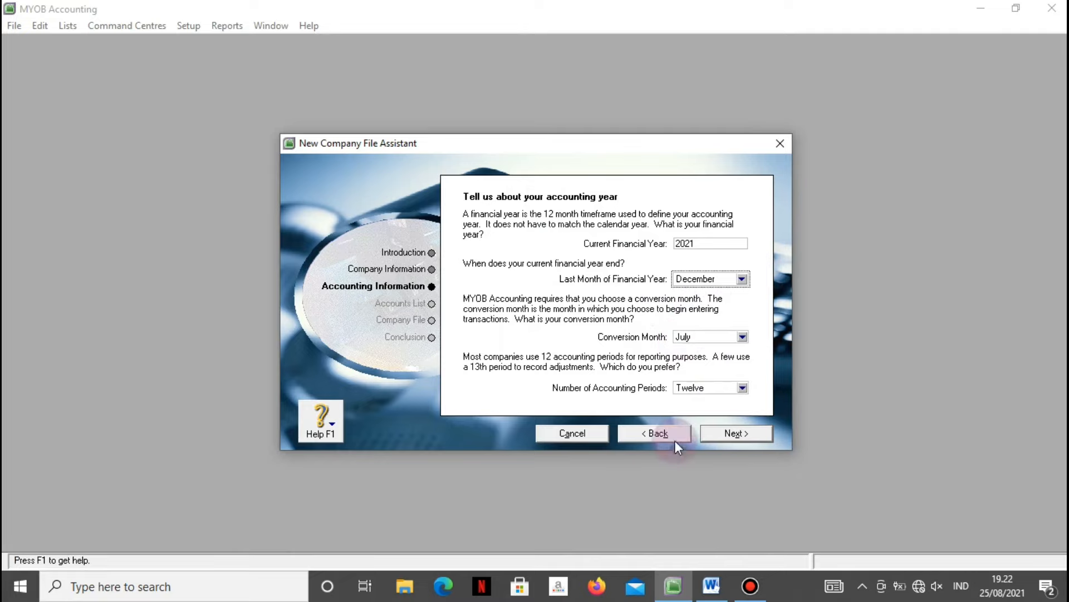
Set December as conversion month with thirteen accounting periods, then confirm the accounting summary.
click(707, 586)
scroll(367, 348, down, 10)
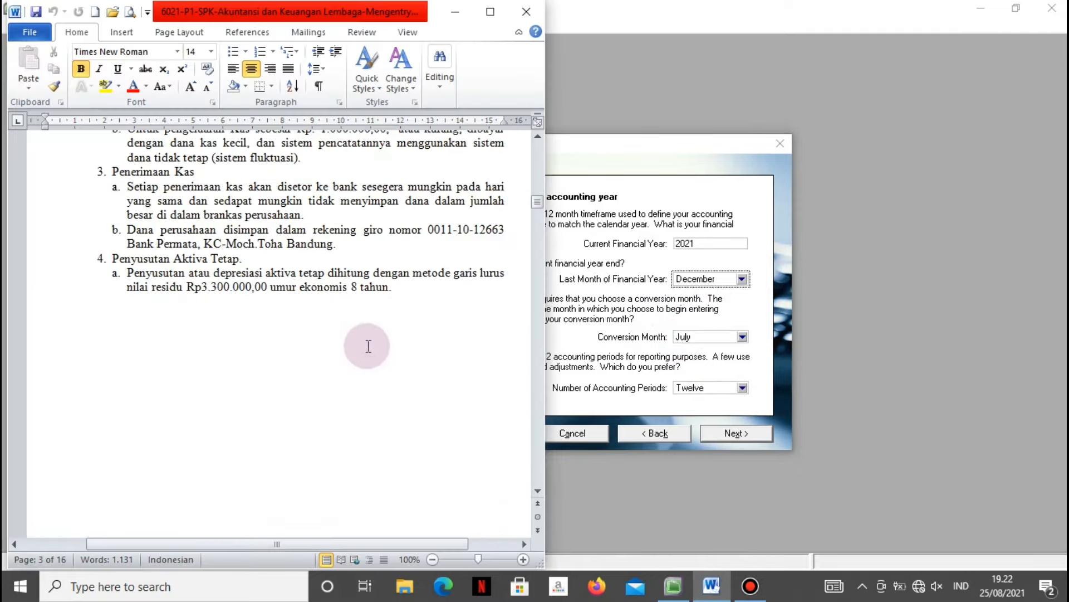
scroll(364, 349, down, 20)
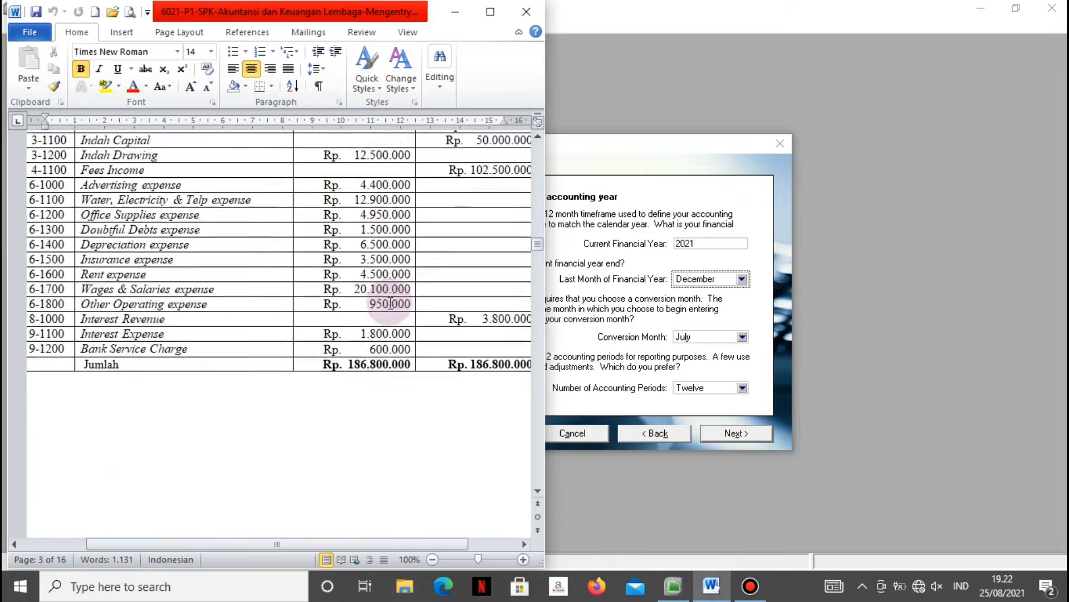
scroll(388, 291, down, 20)
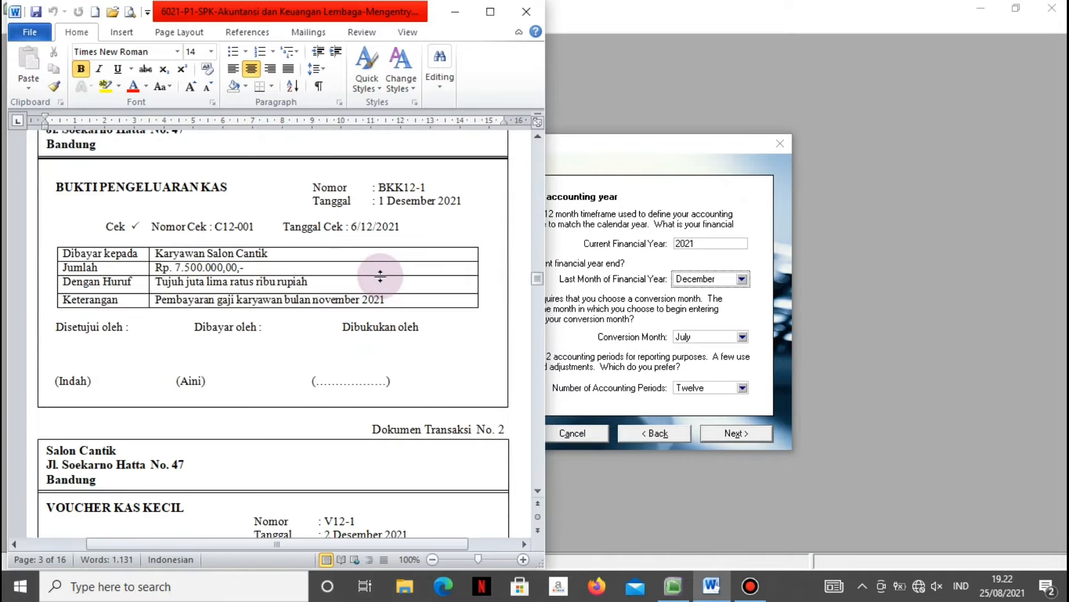
scroll(382, 277, up, 2)
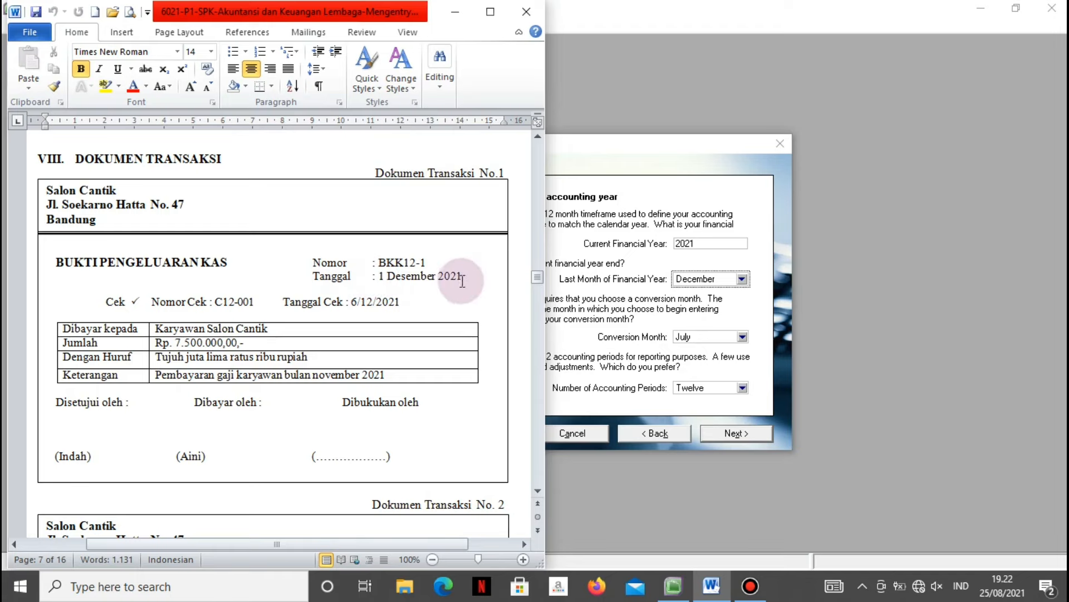
click(742, 337)
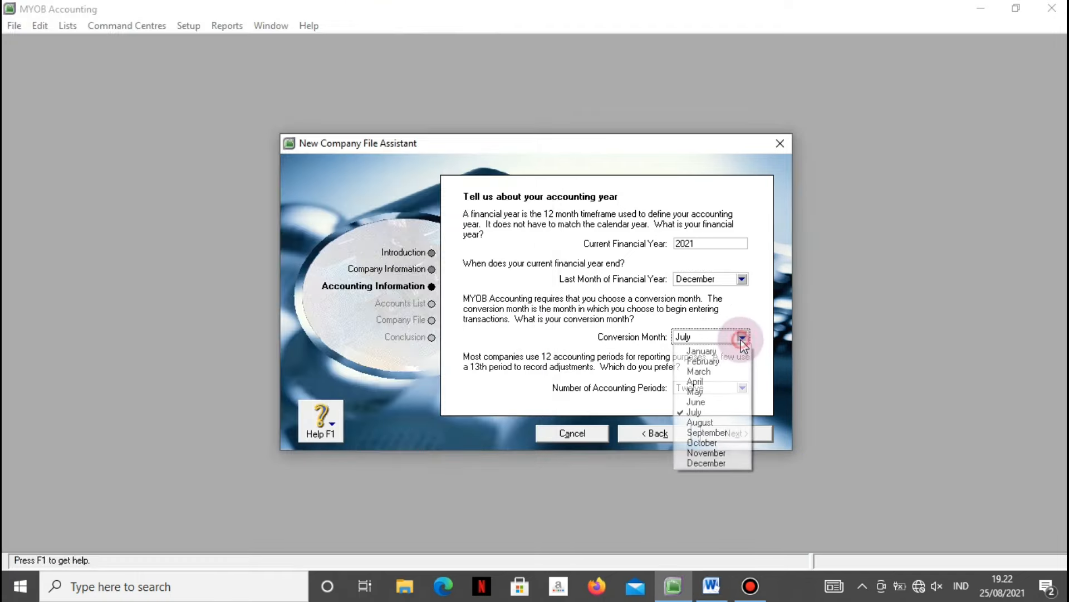
click(714, 460)
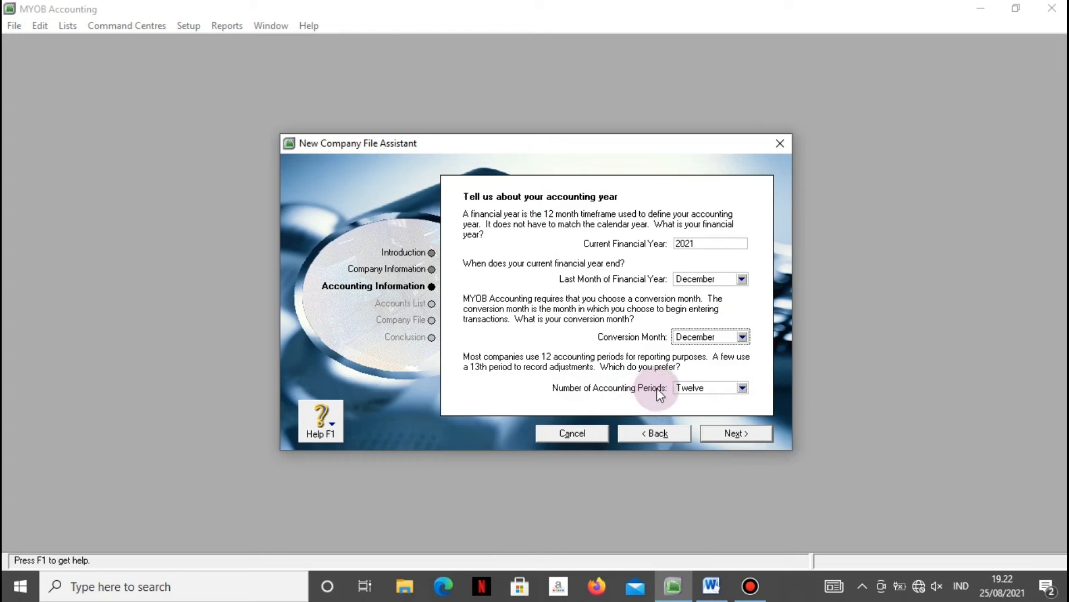
click(741, 389)
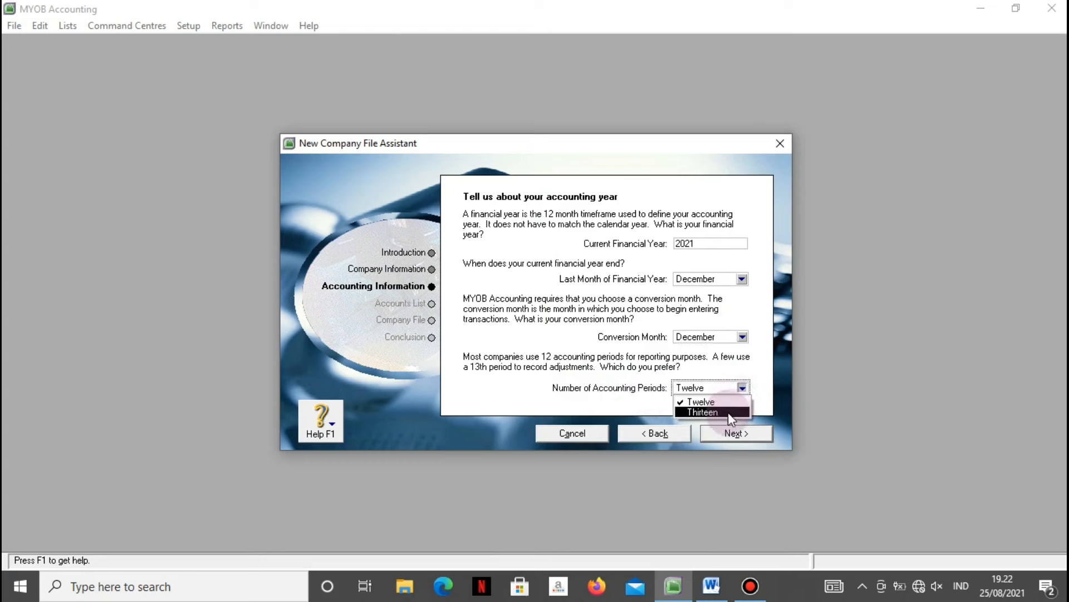
click(728, 413)
click(726, 434)
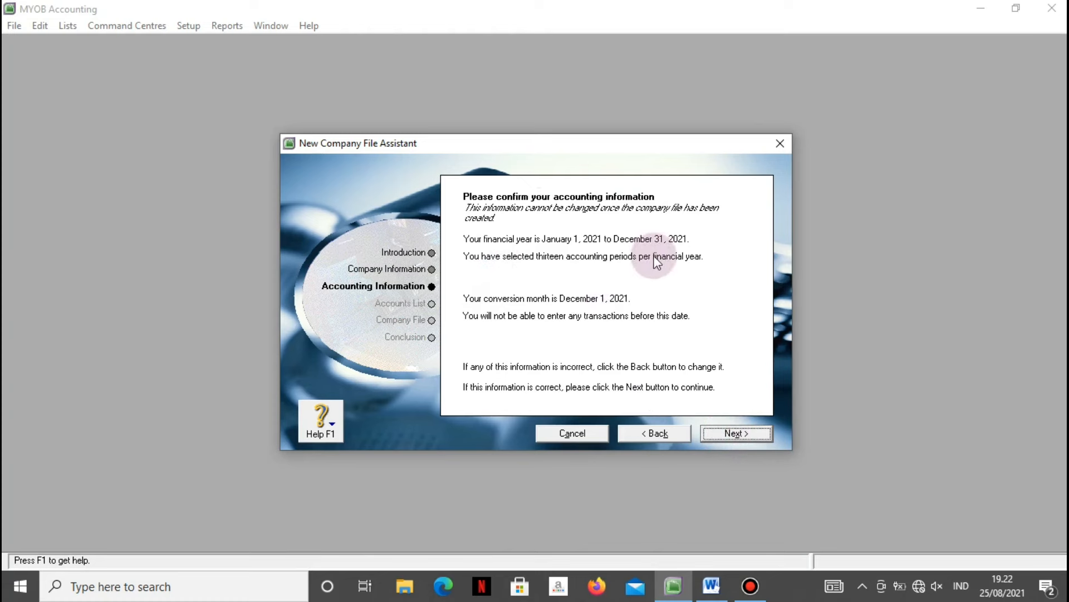
click(729, 436)
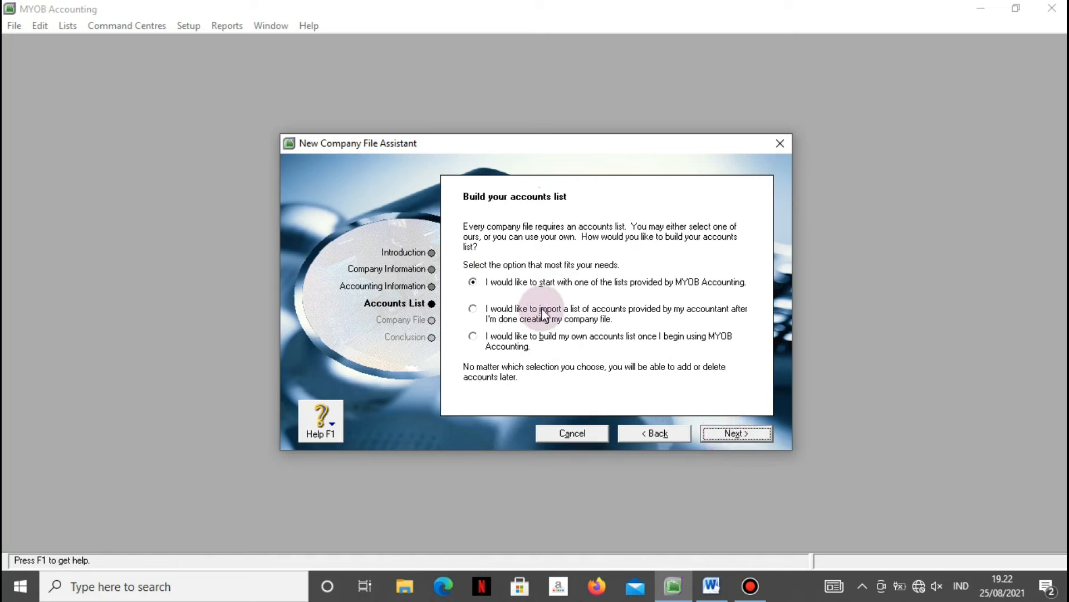
Choose to import the accountant's accounts list and create SALON CANTIK.myo on the Desktop.
click(496, 310)
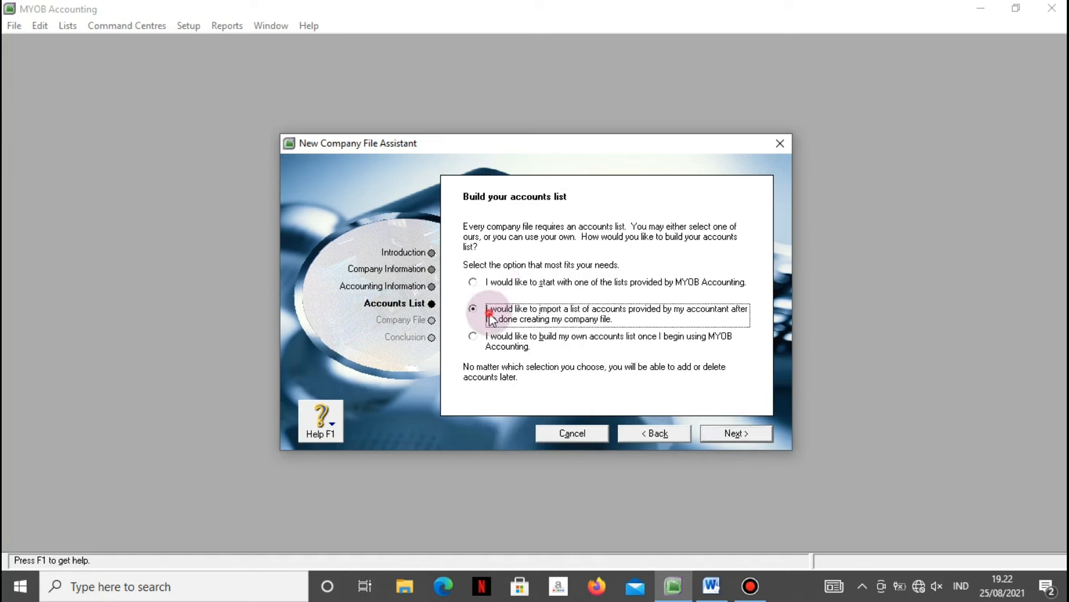
click(744, 433)
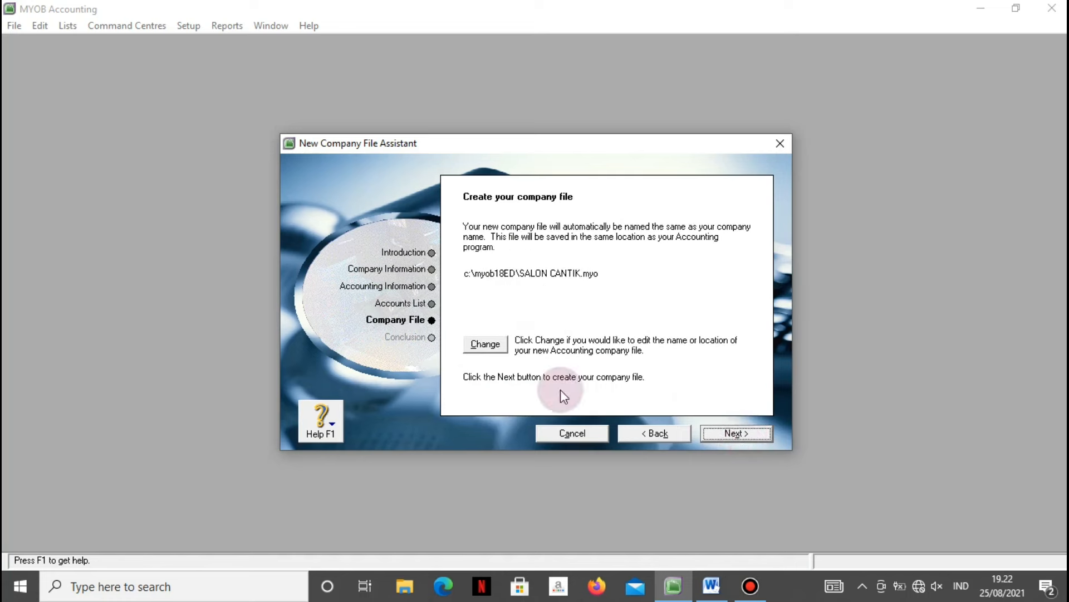
click(486, 345)
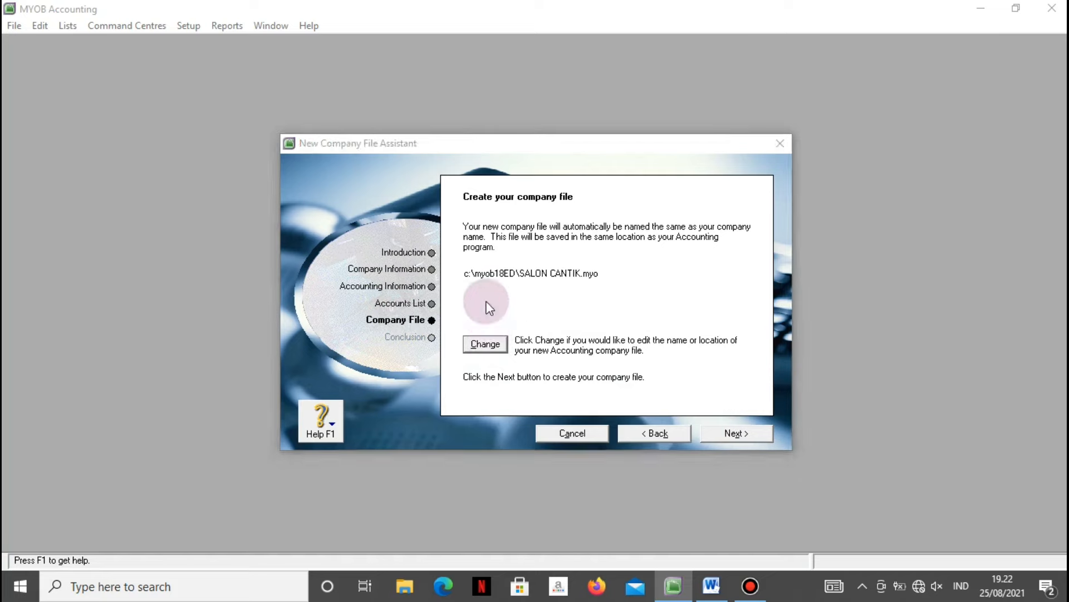
click(341, 285)
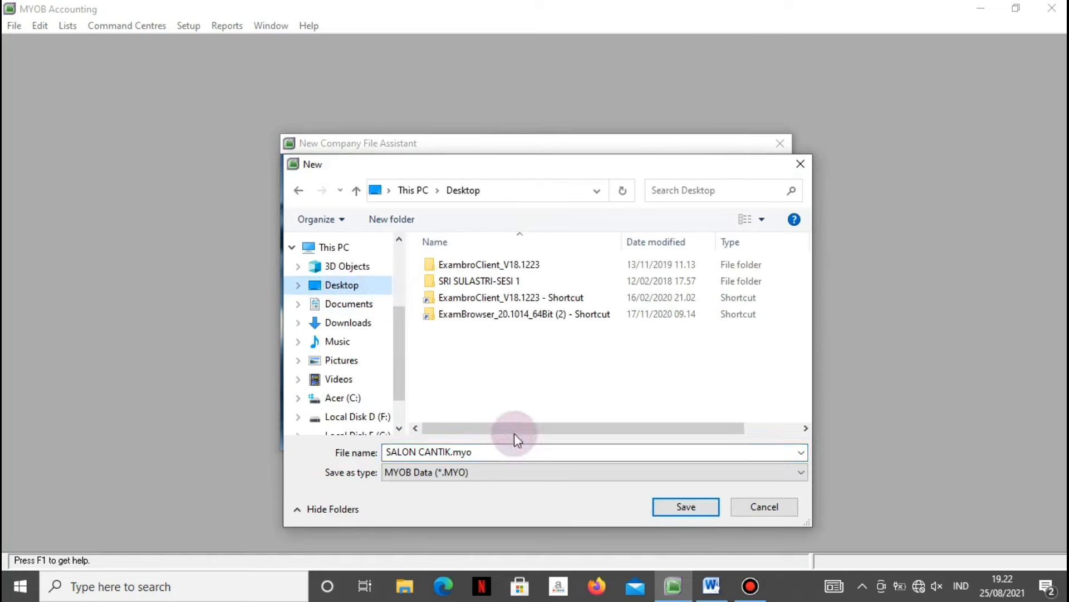
click(459, 451)
click(663, 507)
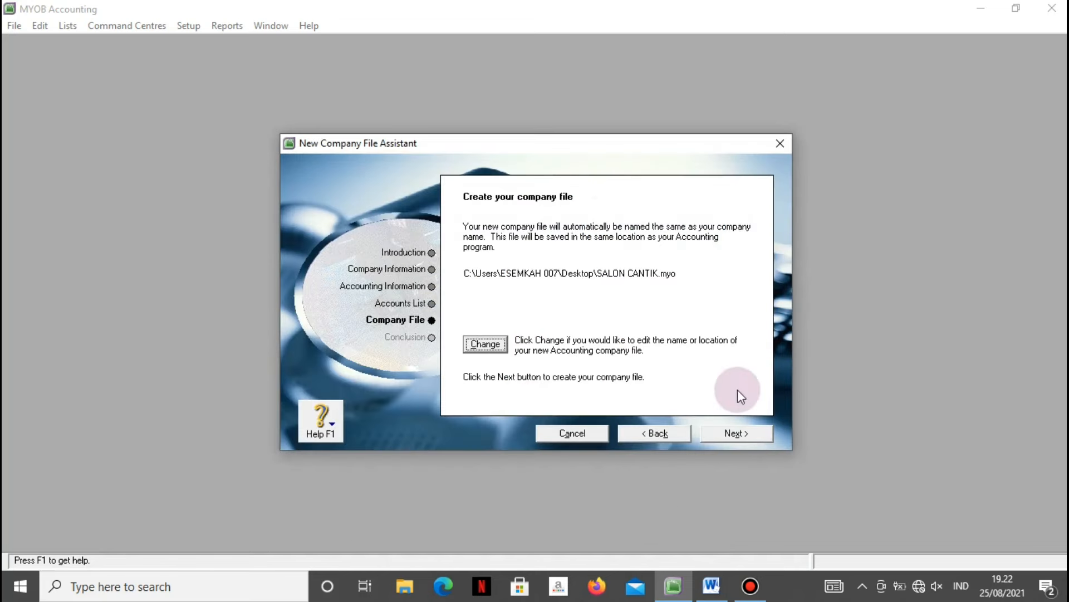
click(713, 433)
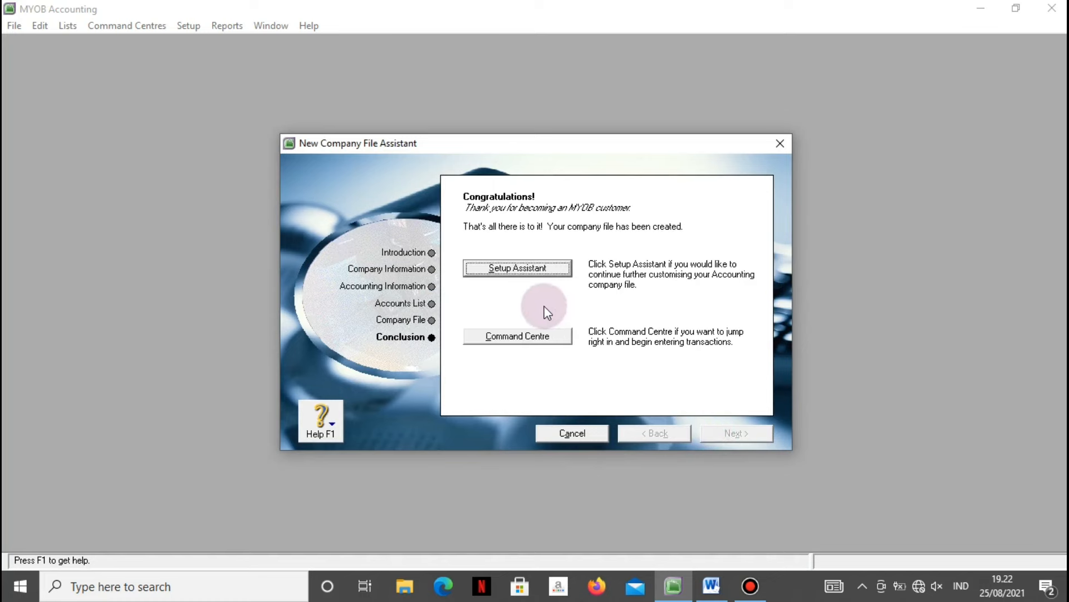
Enter the Command Centre, dismiss the CCleaner alert, and maximize the Accounts List window.
click(513, 337)
click(514, 338)
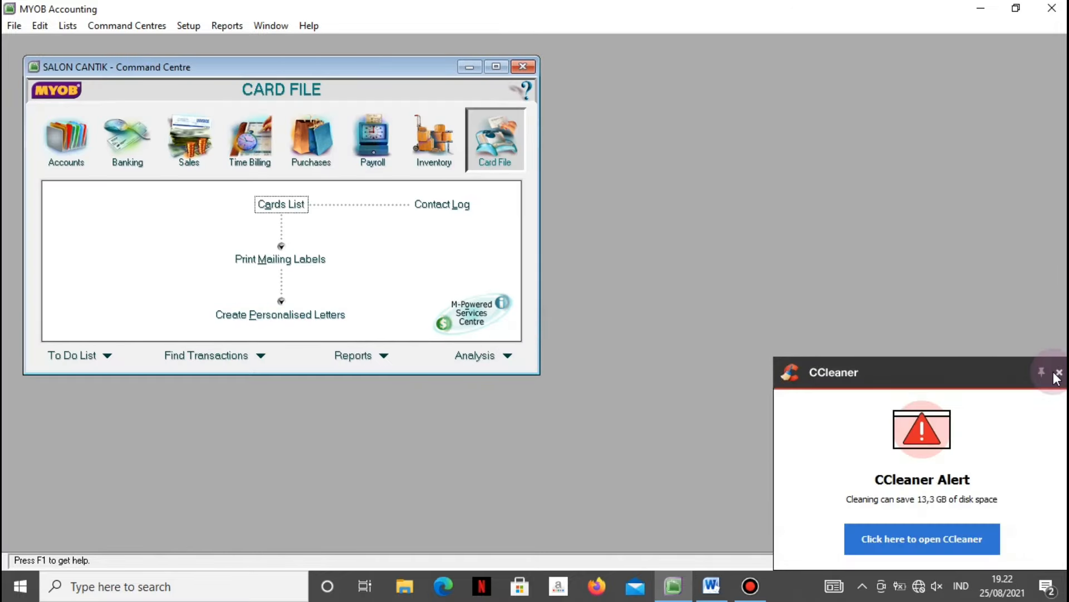
click(1057, 372)
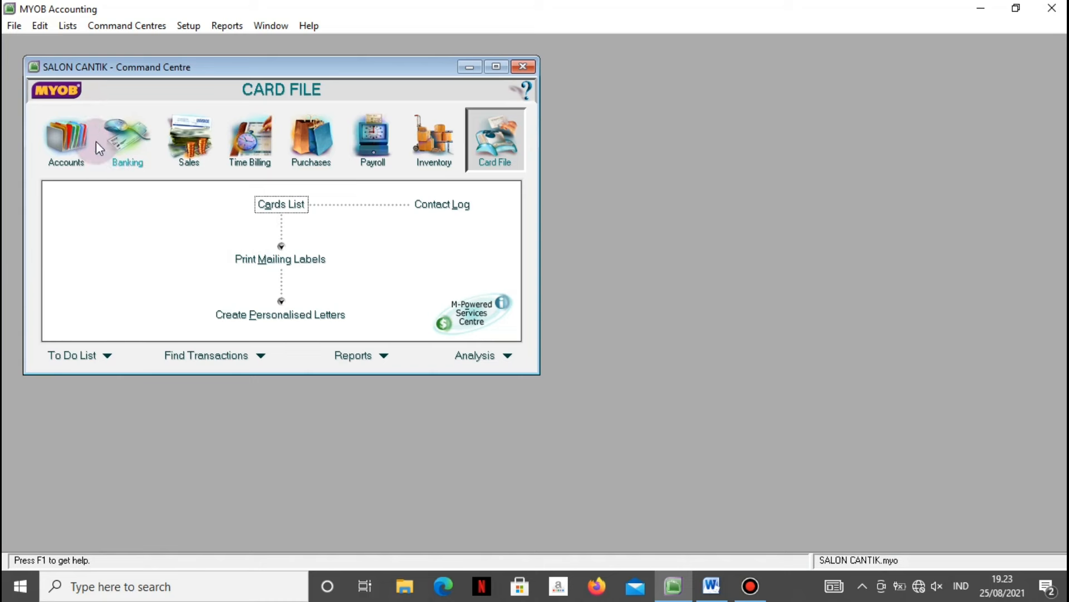
click(66, 139)
click(289, 209)
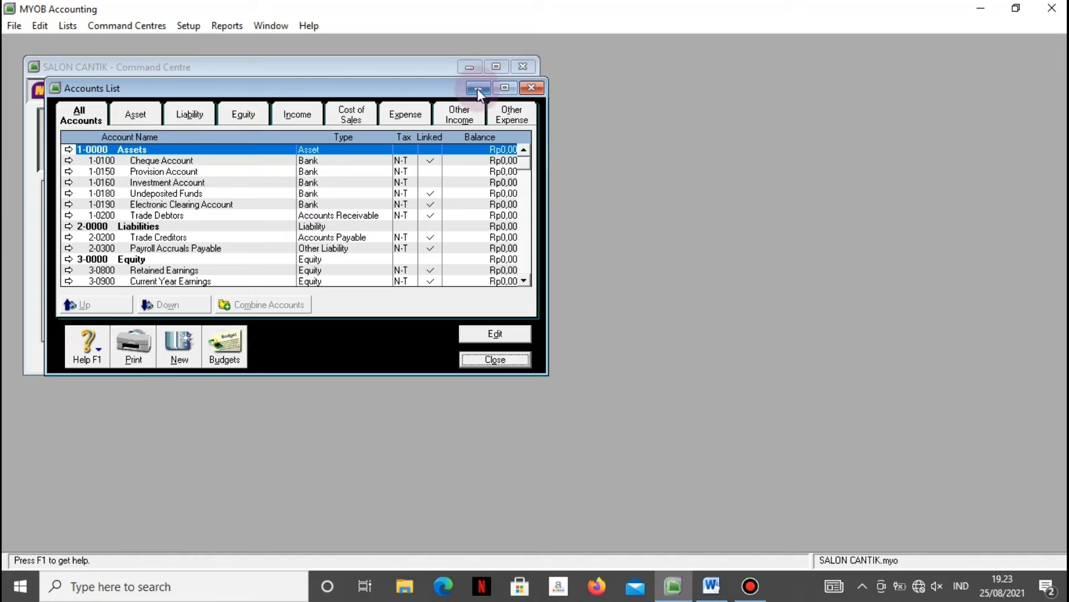
click(505, 88)
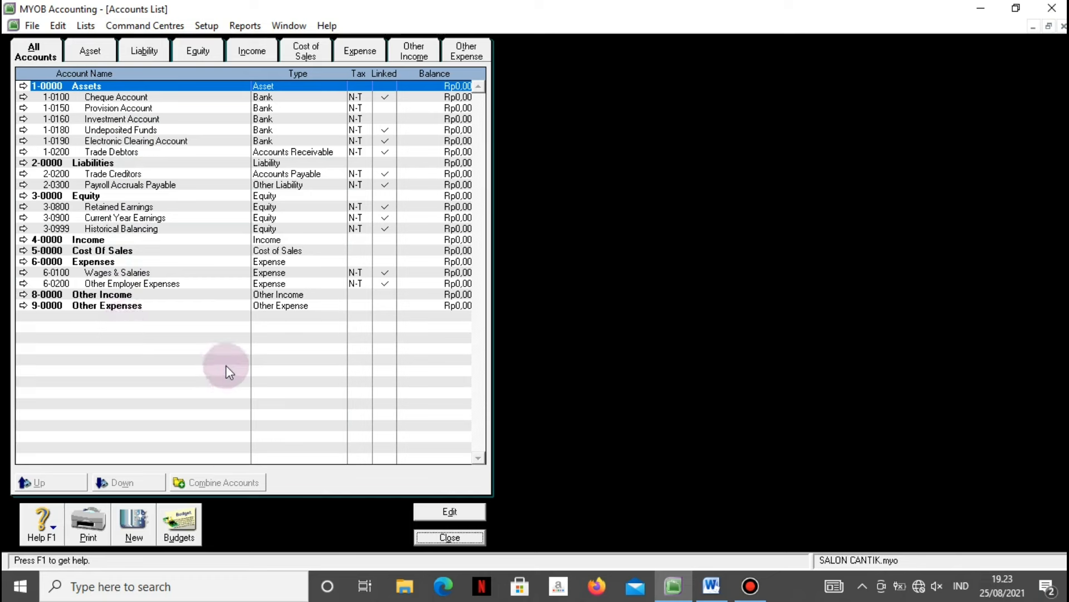
Start an account information import that updates existing records when duplicates are found.
click(32, 25)
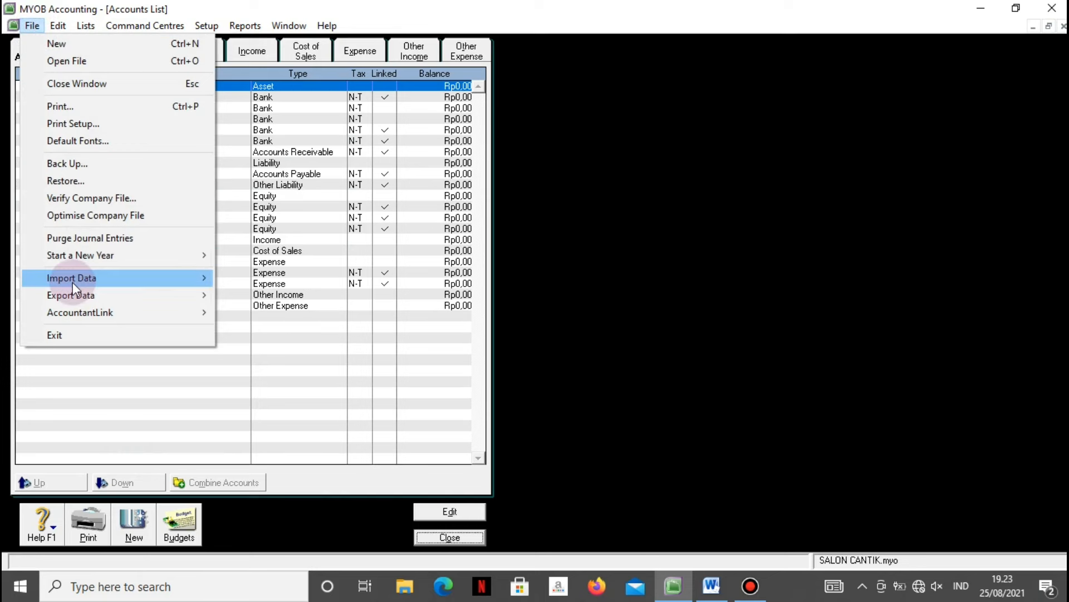
mouse_move(72, 282)
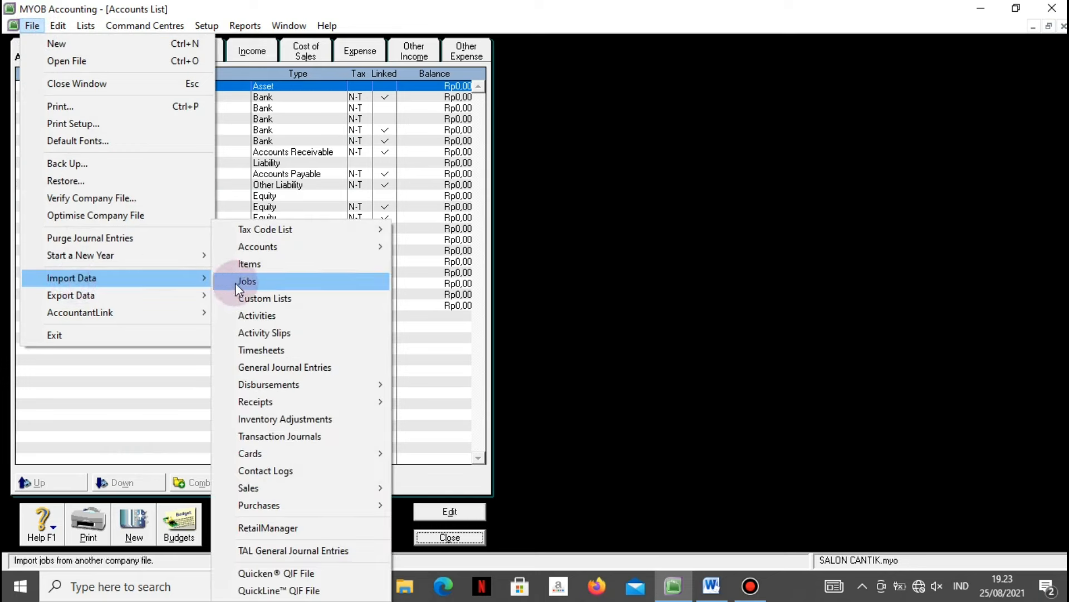
mouse_move(248, 246)
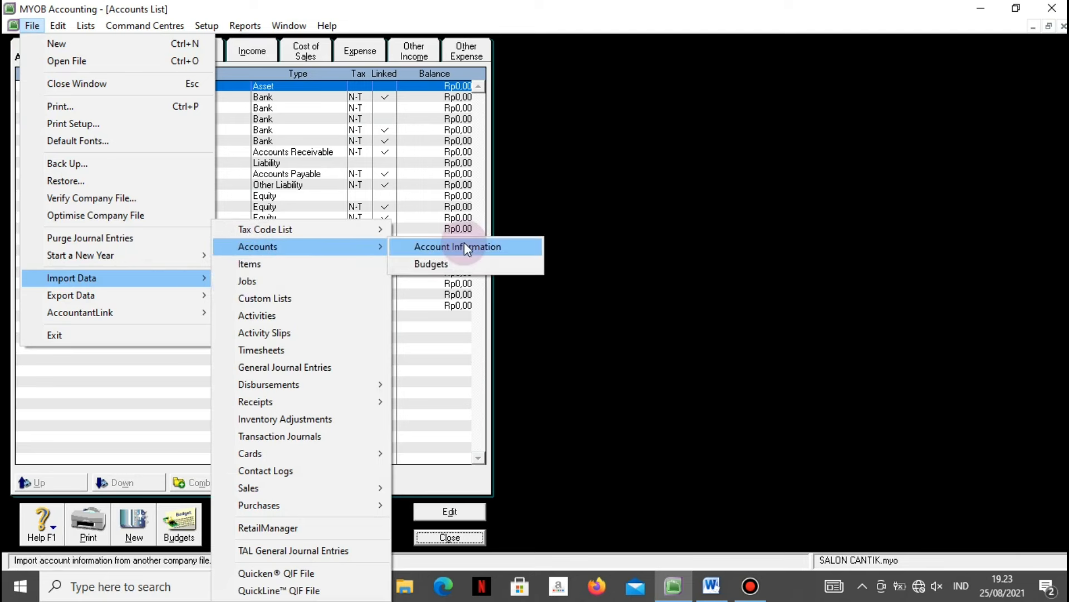
click(465, 246)
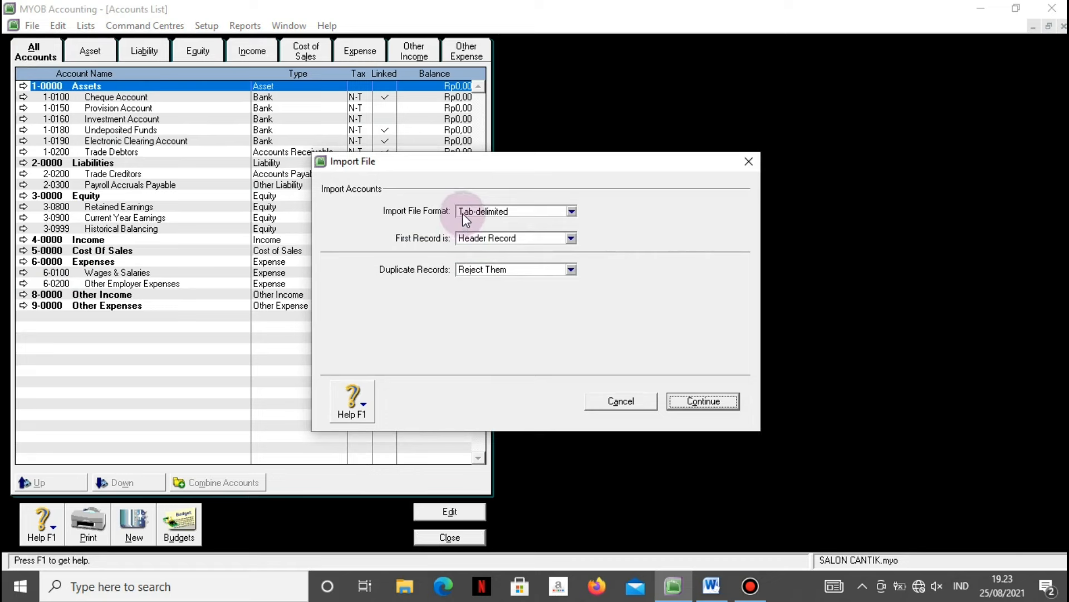
click(571, 272)
click(538, 294)
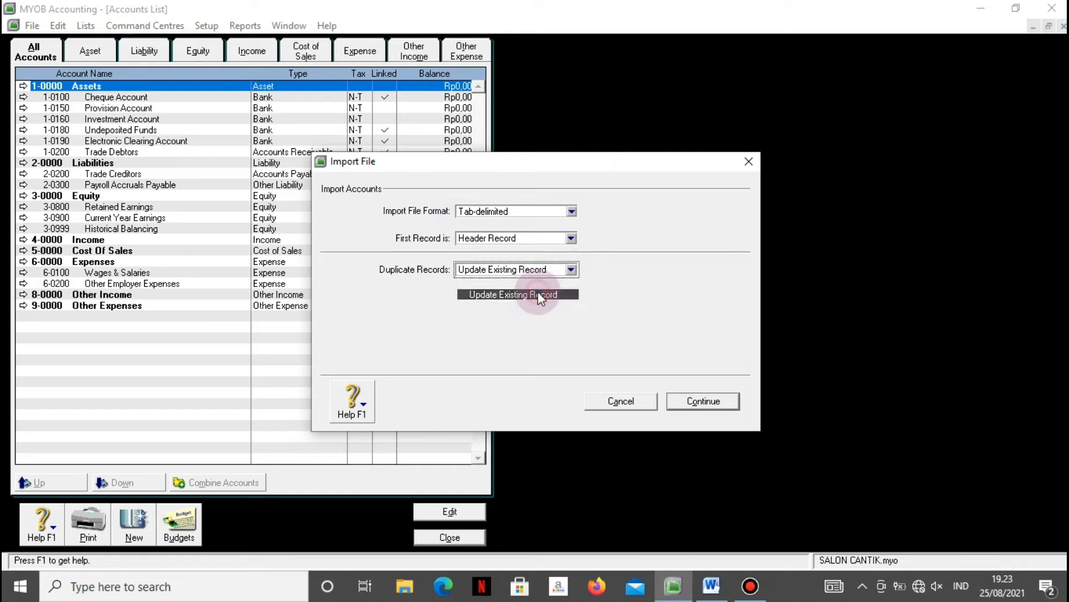
click(706, 401)
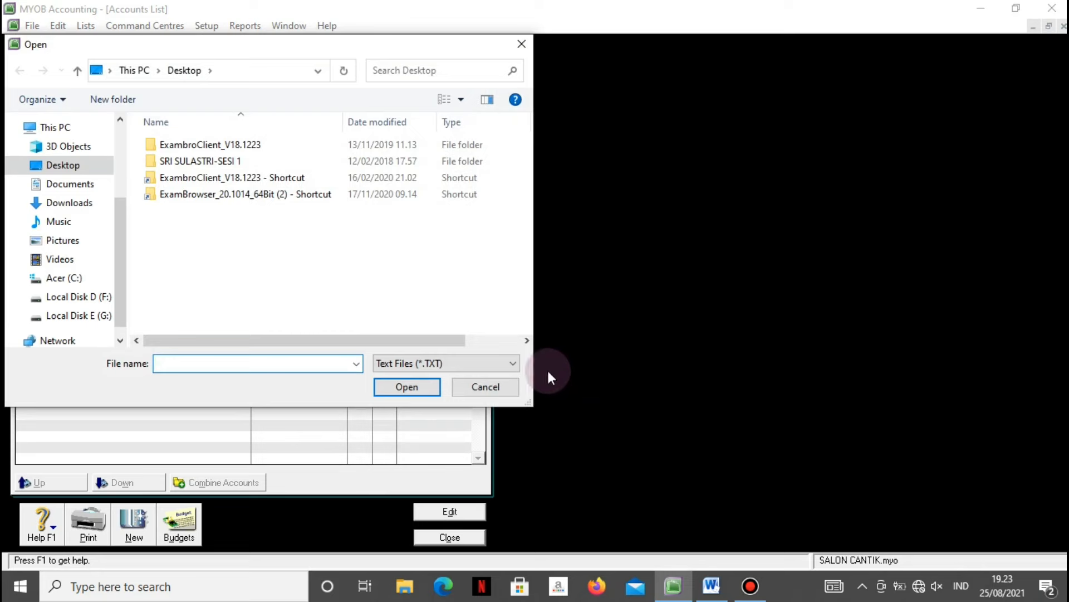
Select AKUN SALON CANTIK.txt on Local Disk D (F:) as the import file.
click(78, 296)
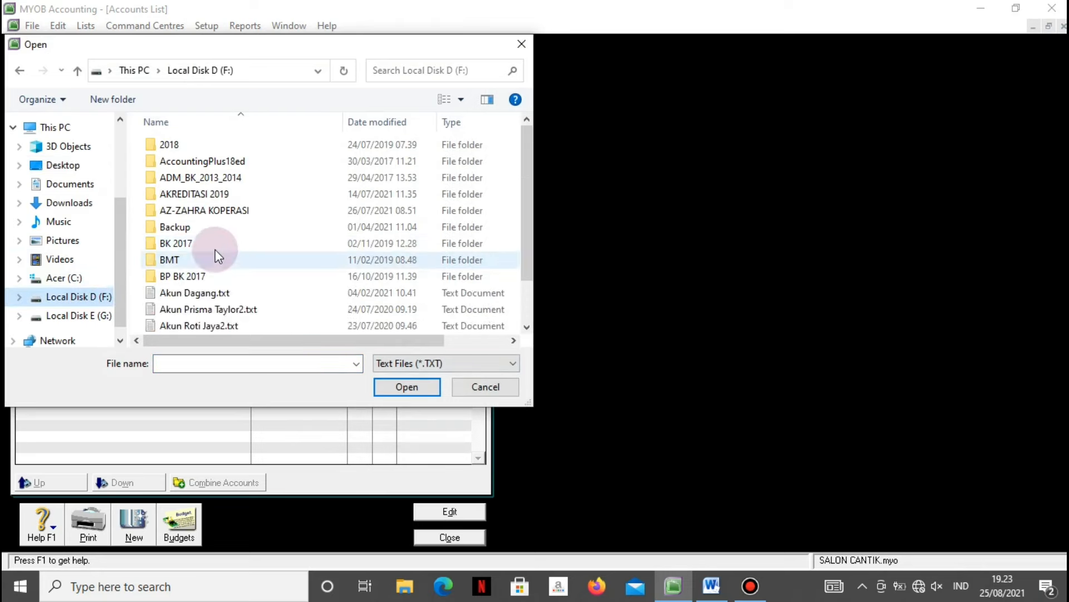
scroll(233, 239, down, 5)
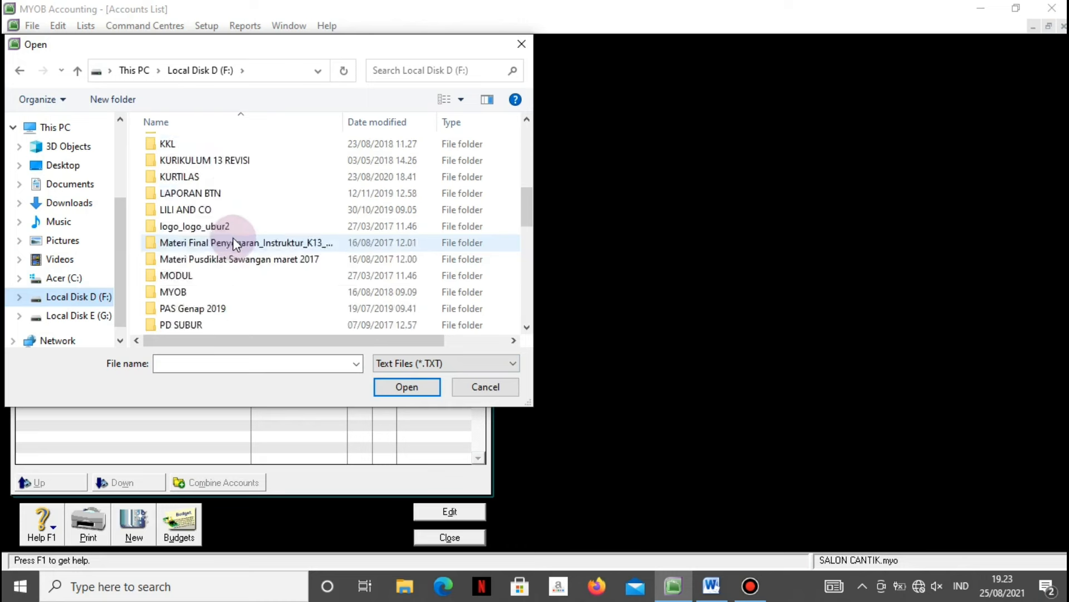
scroll(232, 239, down, 6)
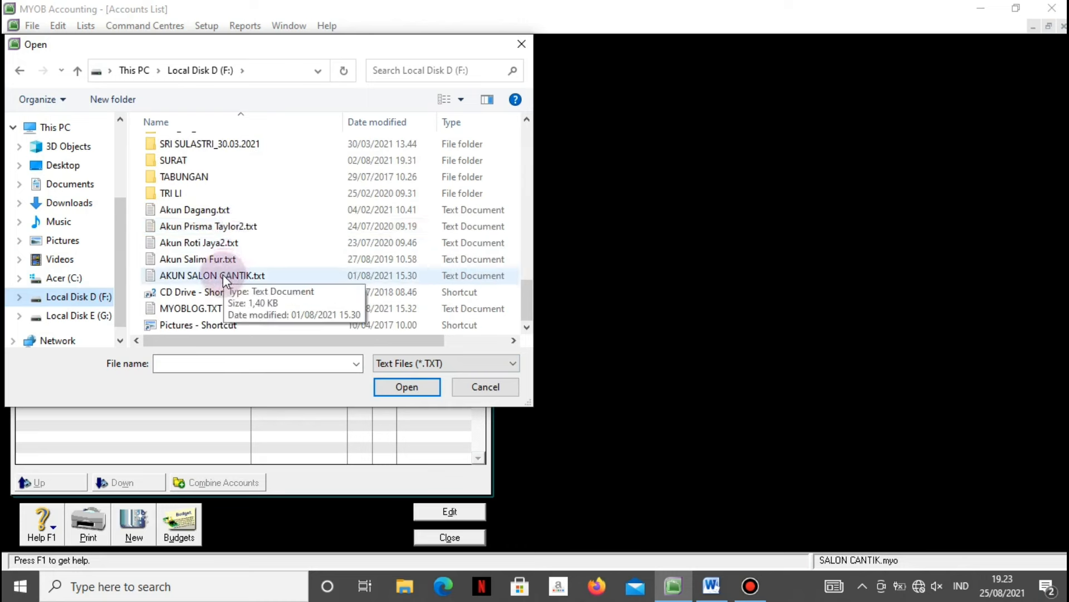
click(222, 275)
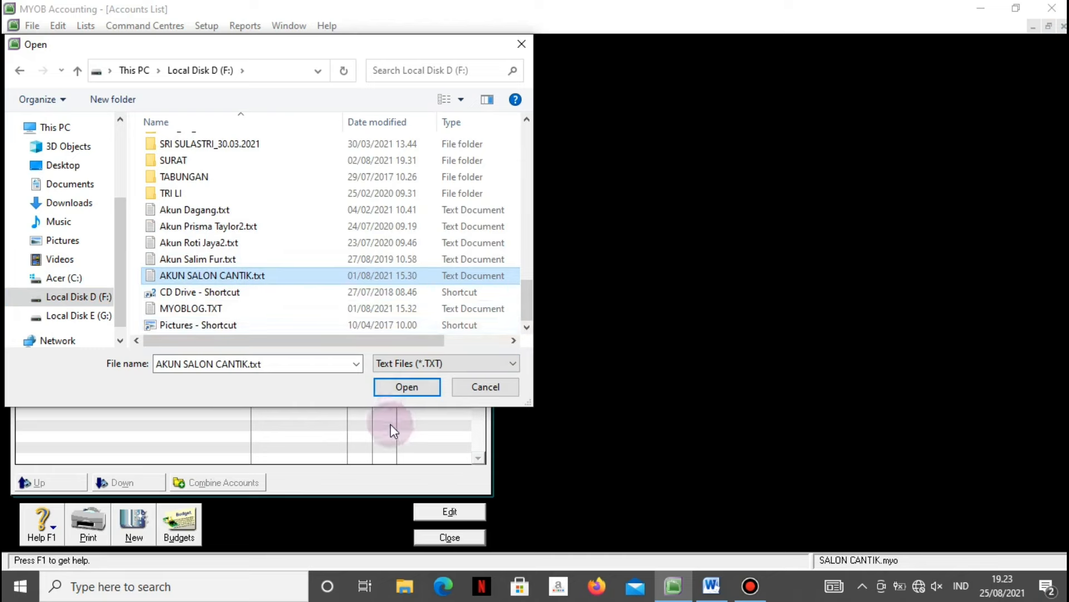
click(400, 388)
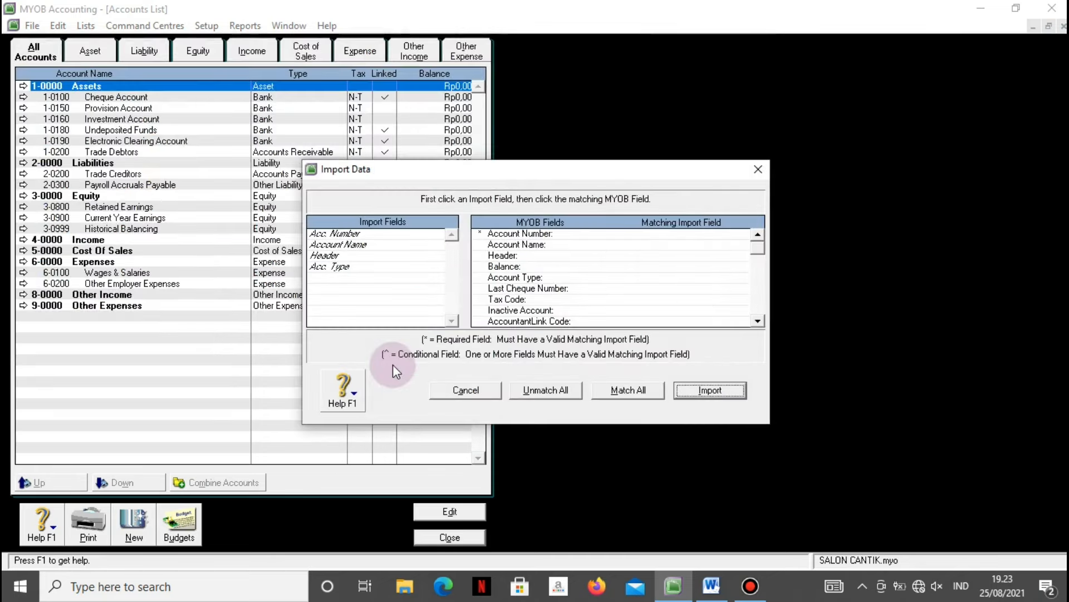
Match Acc. Number, Account Name, Header and Acc. Type to their MYOB fields and import.
click(322, 234)
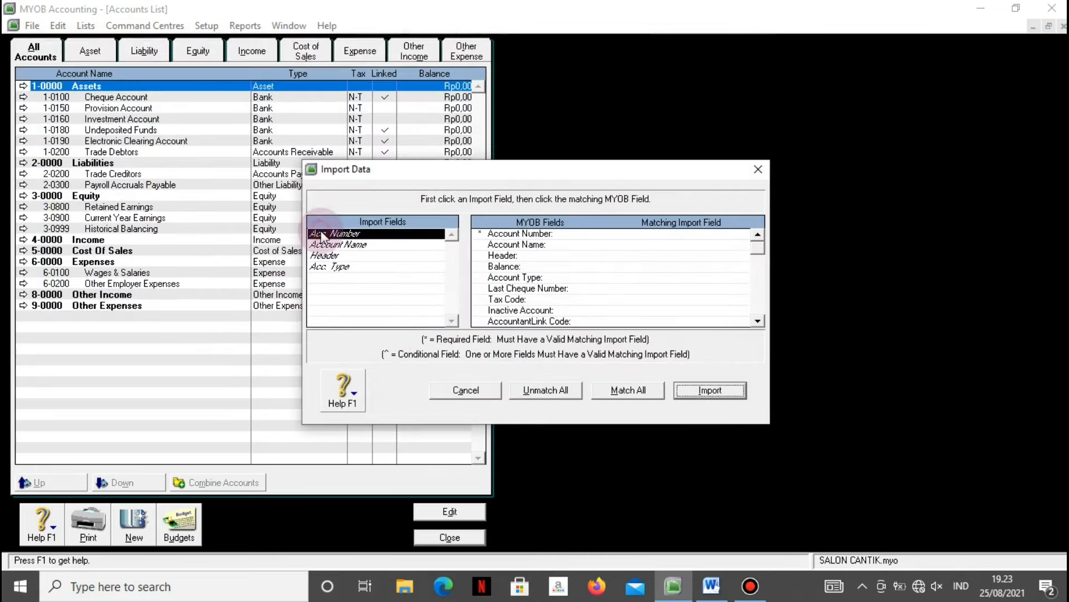
click(696, 232)
click(392, 245)
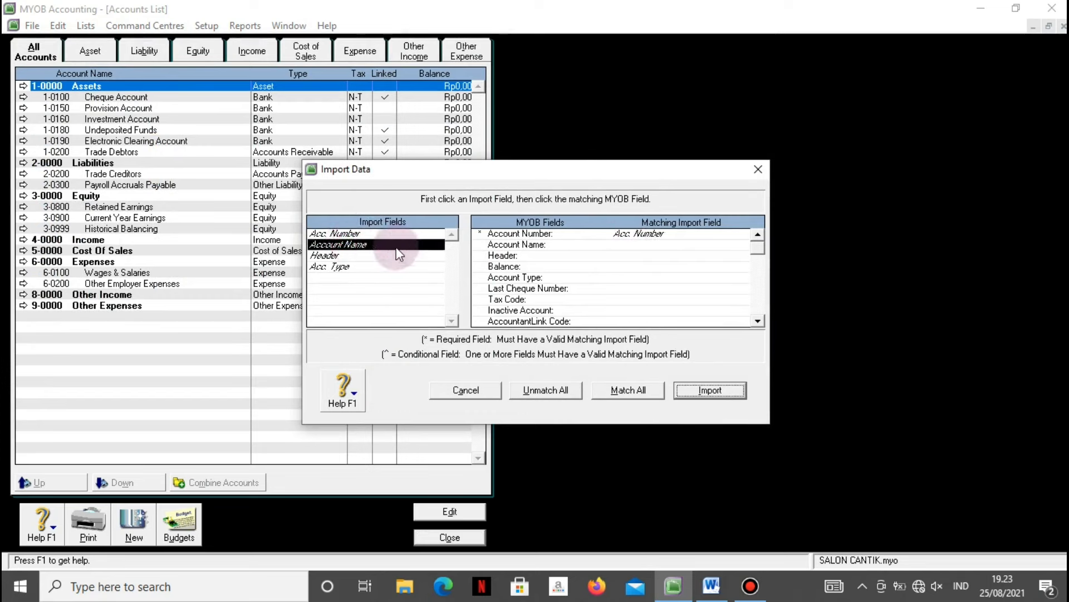
click(543, 245)
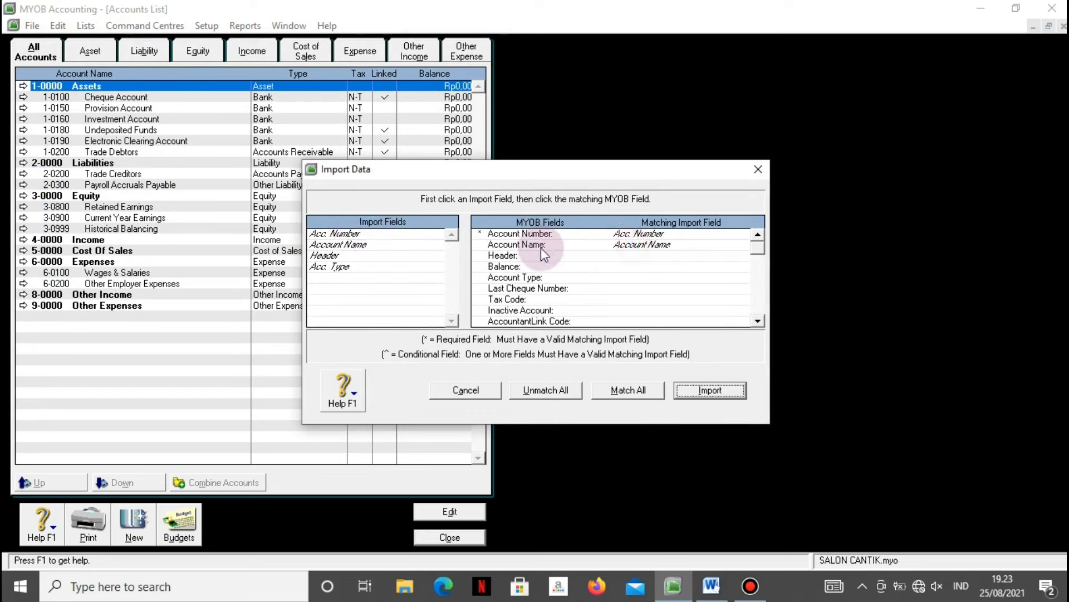
click(381, 255)
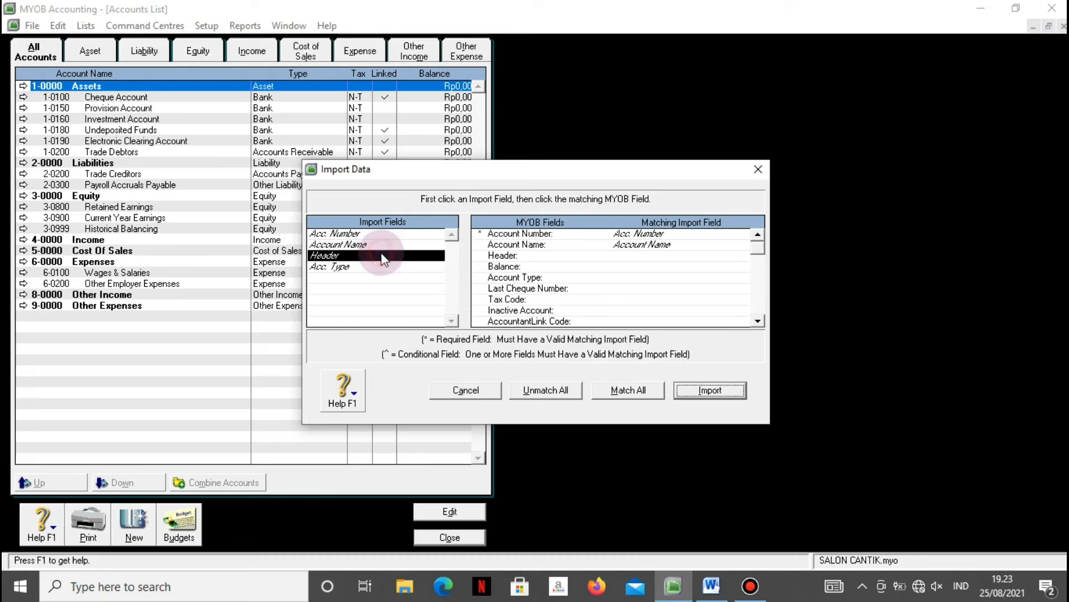
click(614, 258)
click(350, 266)
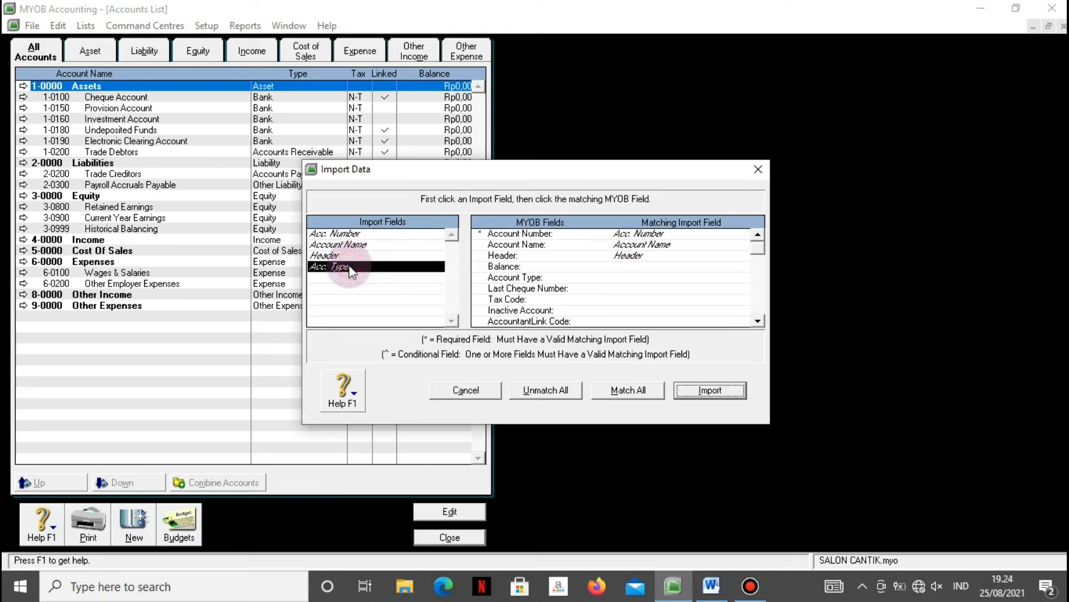
click(640, 278)
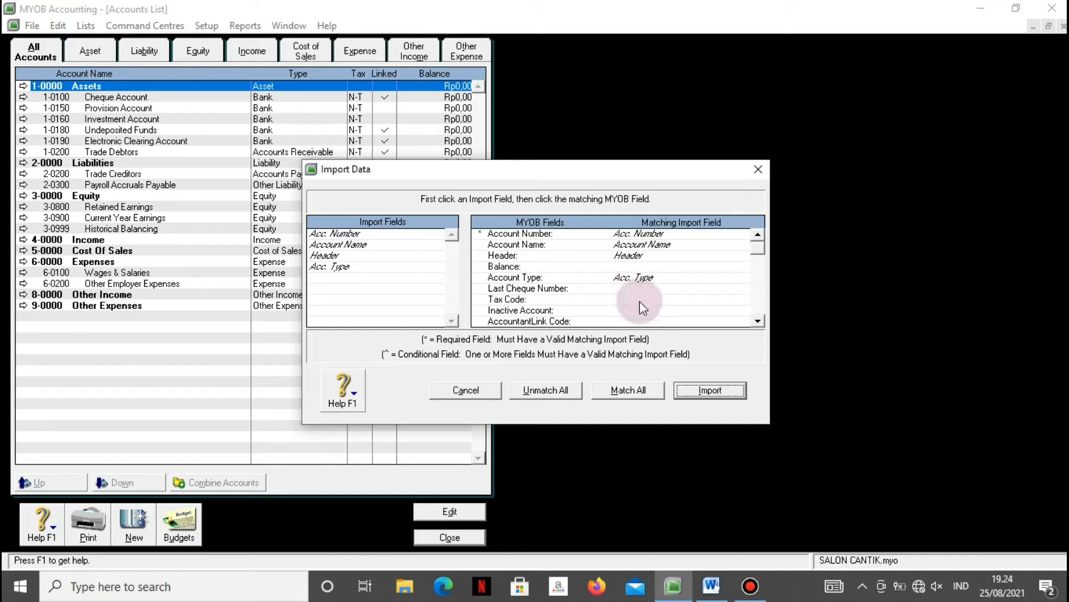
click(688, 390)
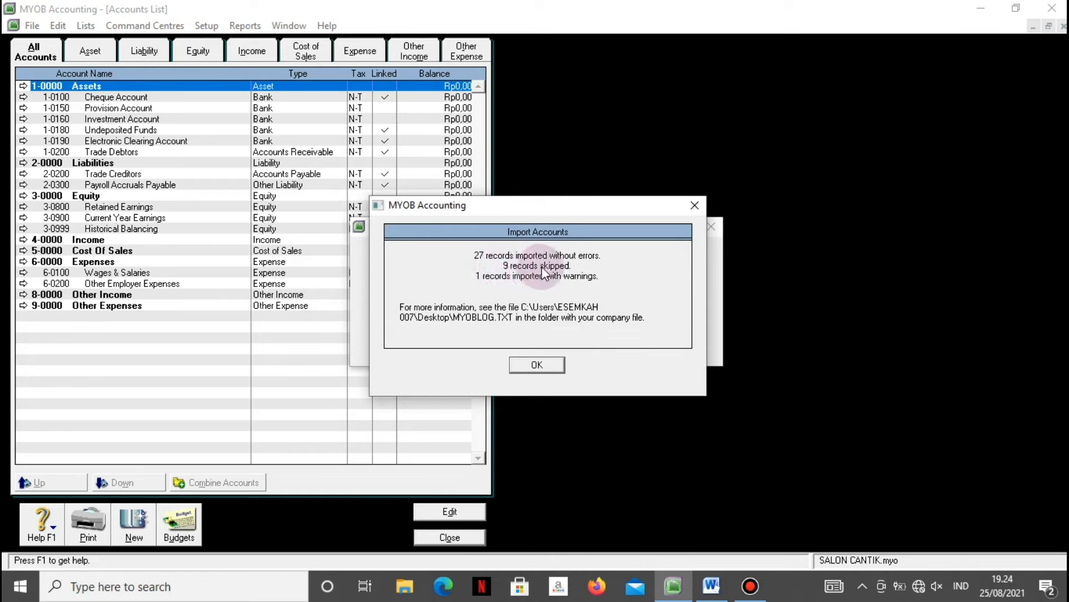
Acknowledge the import results and scroll the Accounts List to check the imported salon accounts.
click(538, 364)
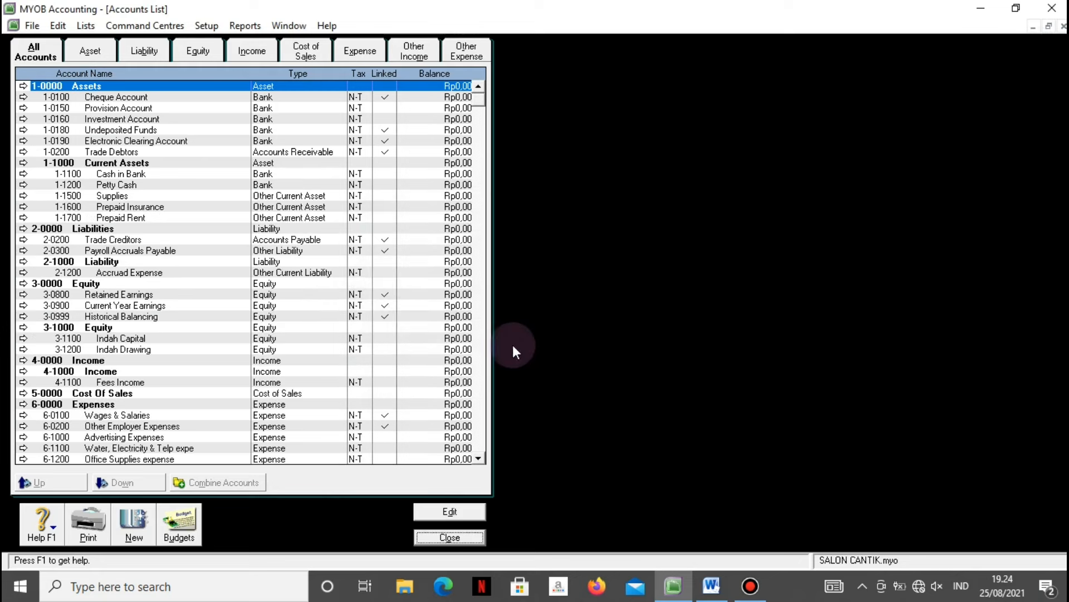
scroll(166, 293, down, 5)
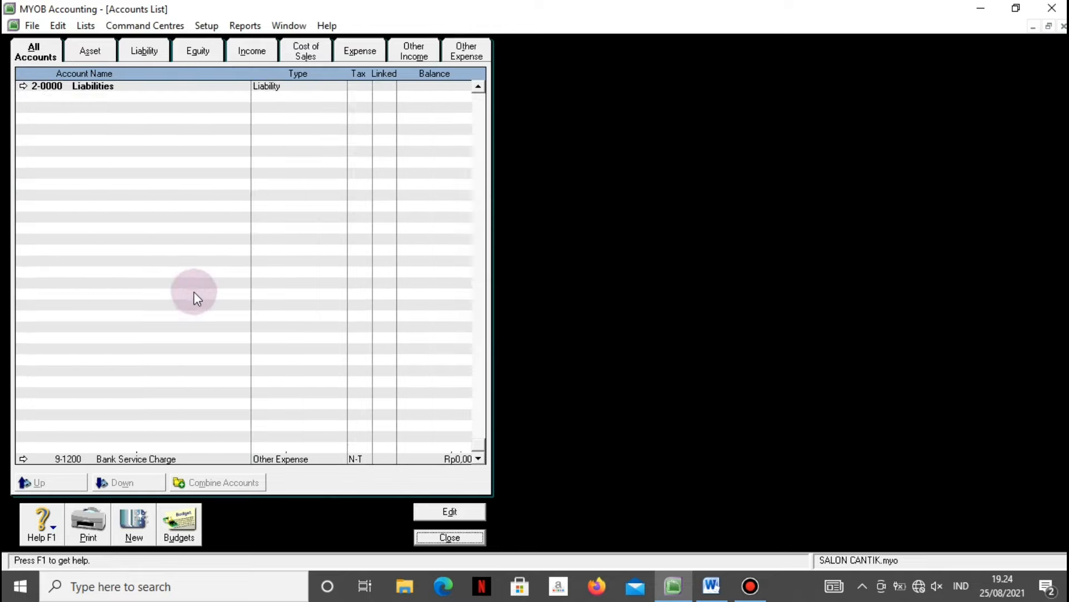
scroll(199, 286, up, 5)
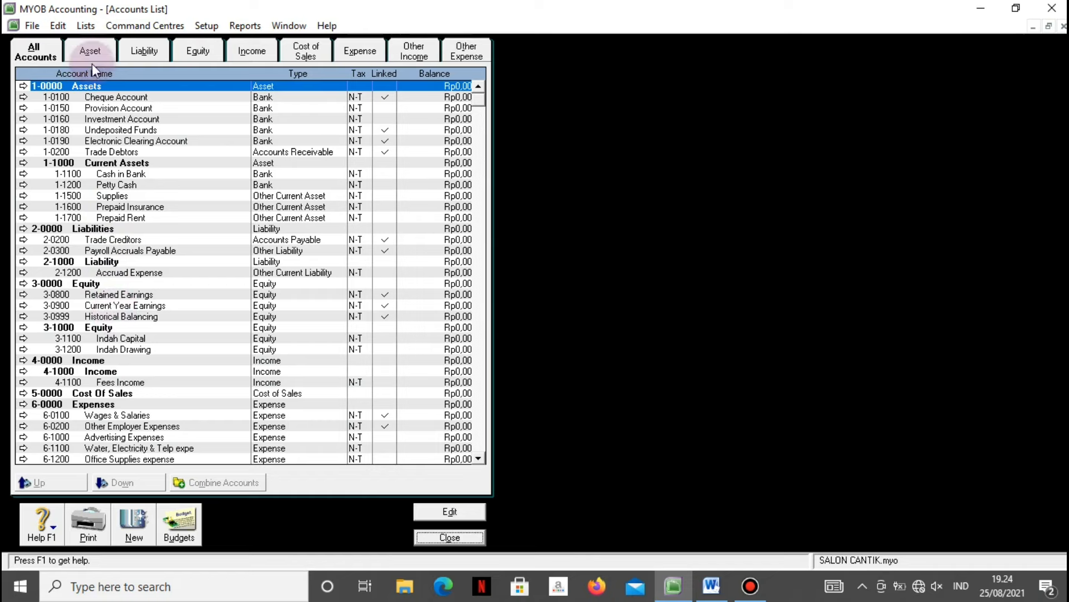
In the Tax Codes list, delete the EXP, FRE and GCA tax codes.
click(81, 26)
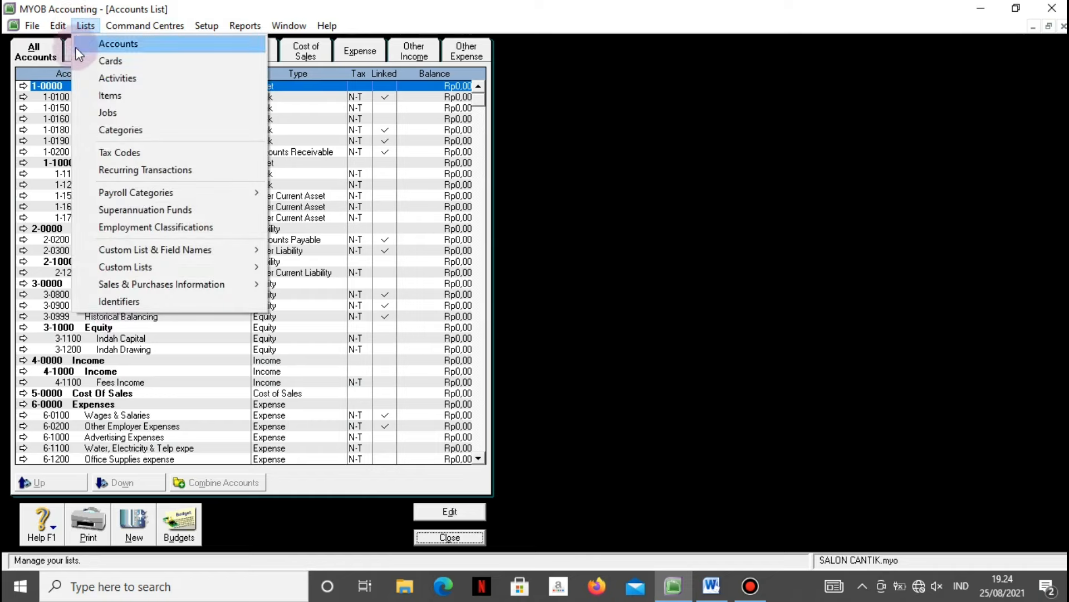
click(88, 147)
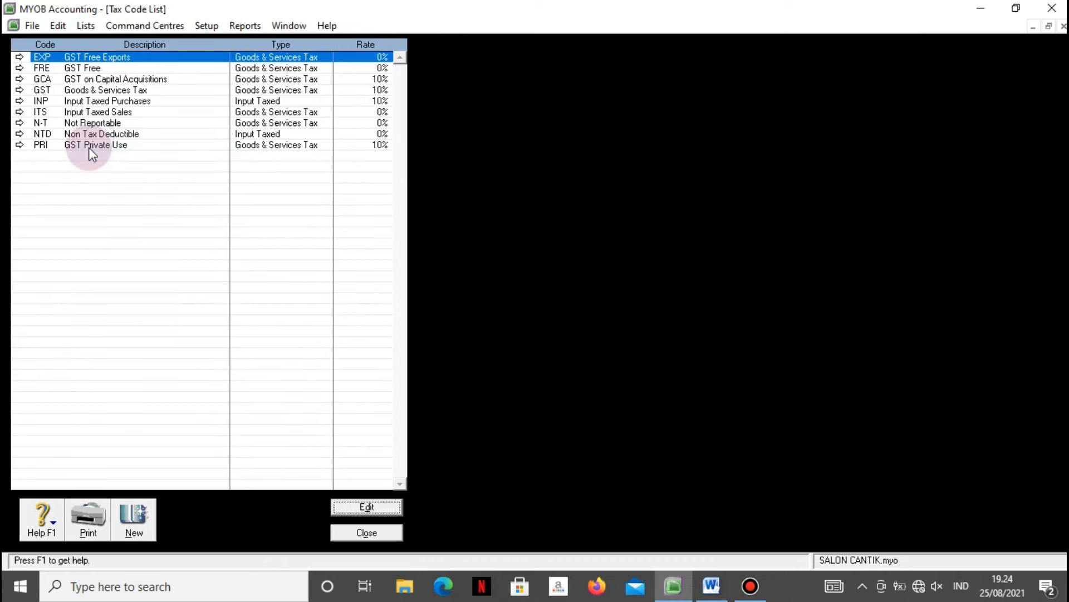
right_click(78, 58)
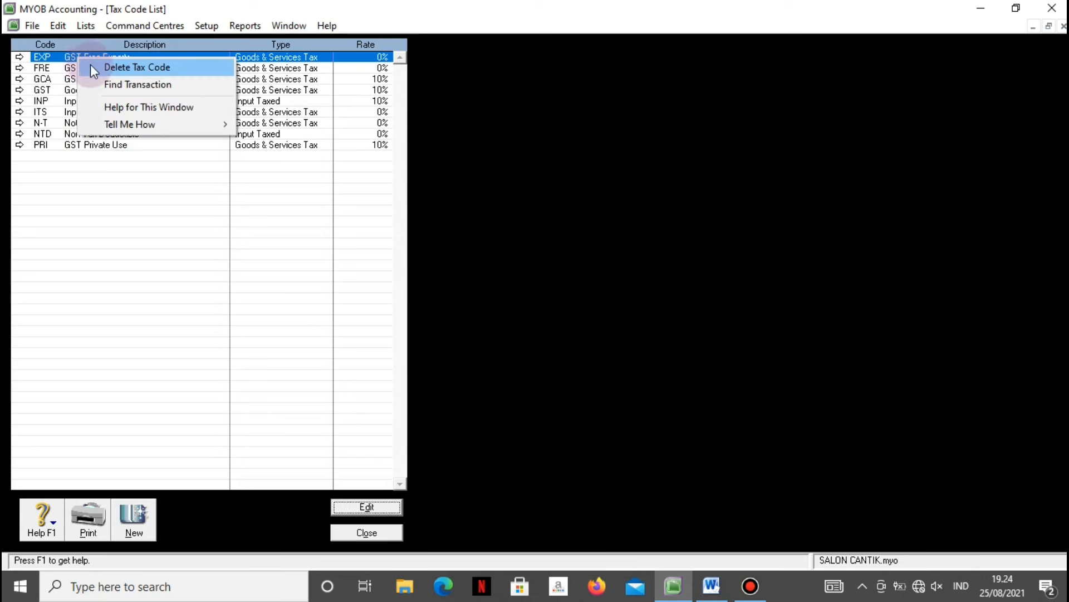
click(90, 66)
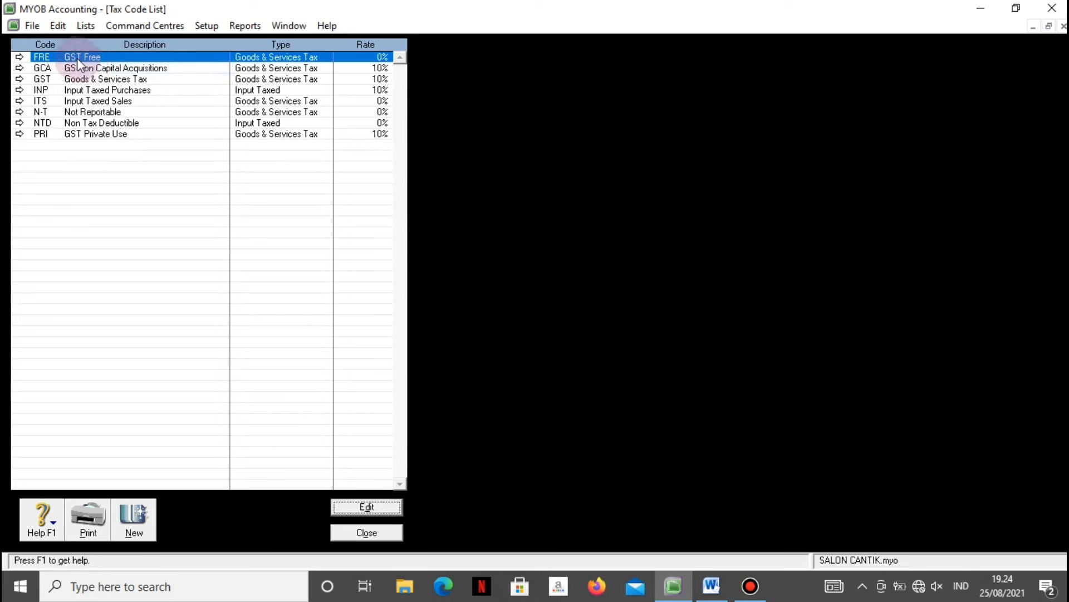
right_click(77, 58)
click(86, 64)
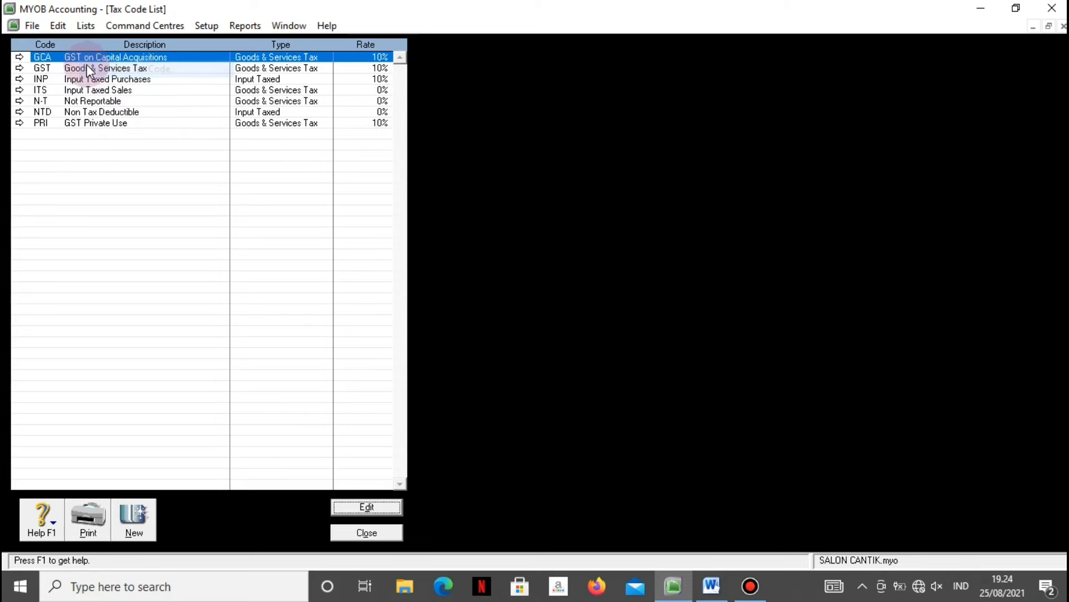
right_click(84, 59)
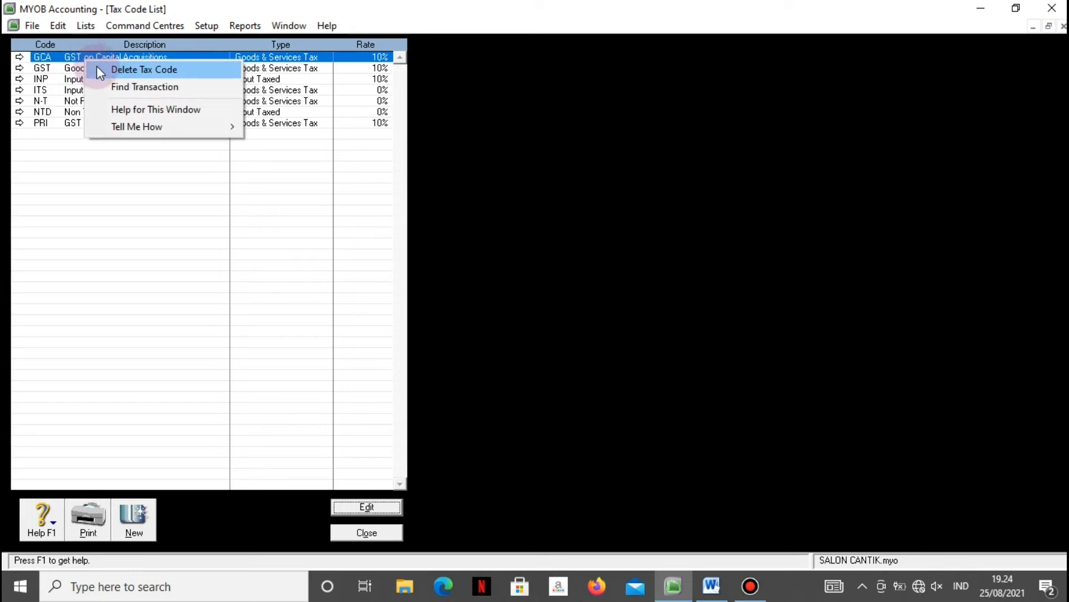
click(97, 68)
Delete the INP, ITS, NTD and PRI tax codes, leaving only GST and N-T.
right_click(68, 70)
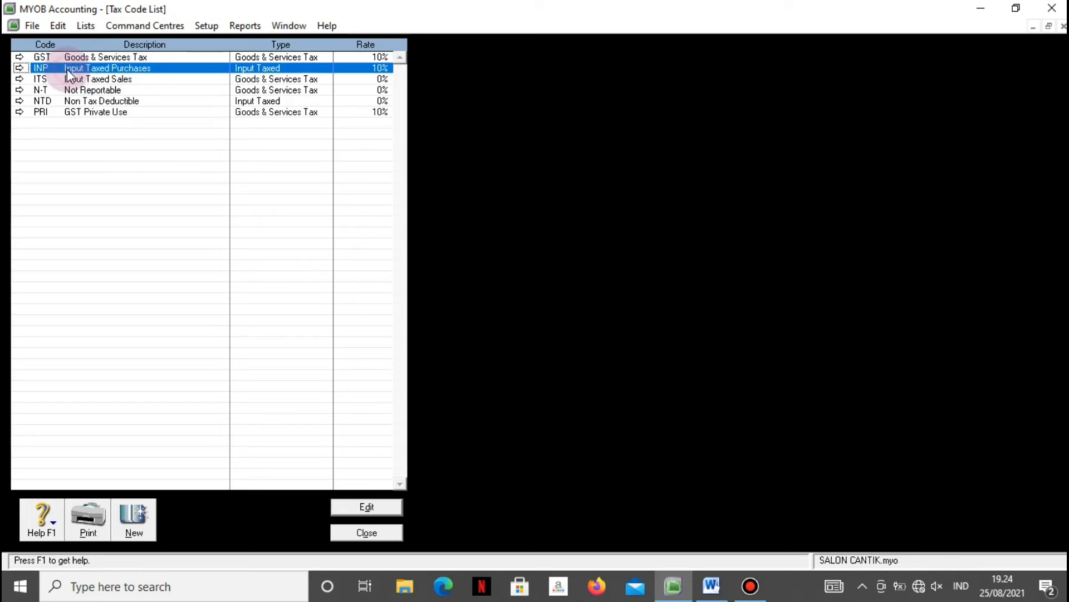
click(84, 81)
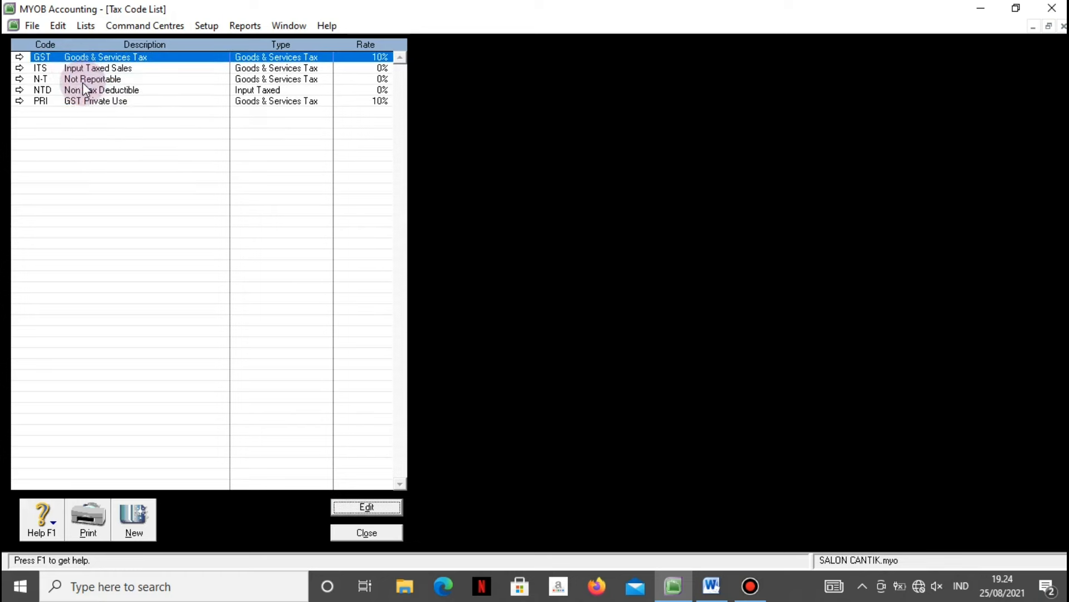
click(72, 67)
right_click(72, 65)
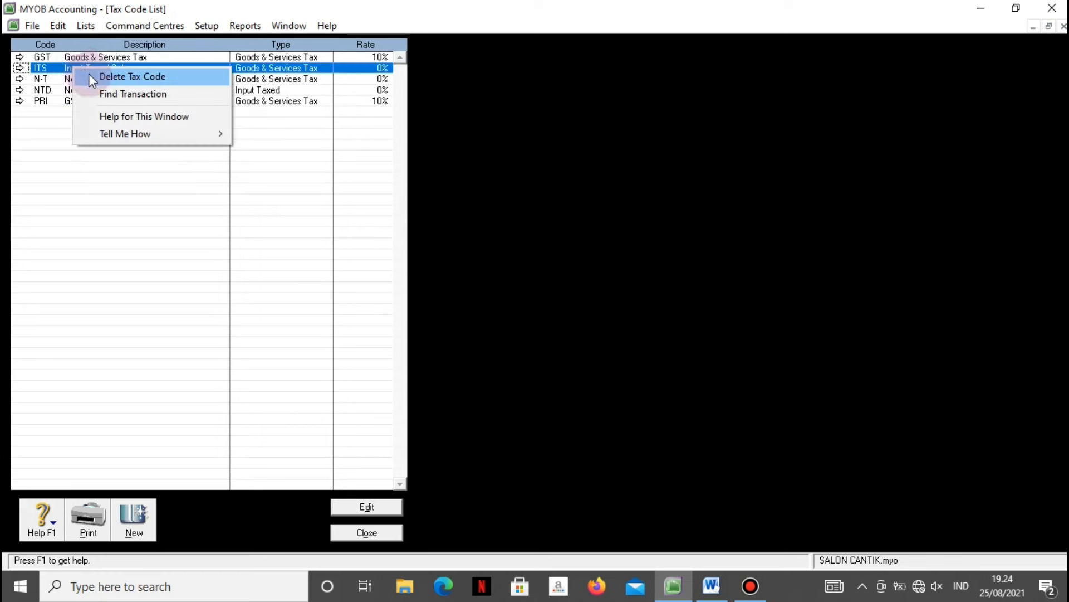
click(89, 76)
click(92, 81)
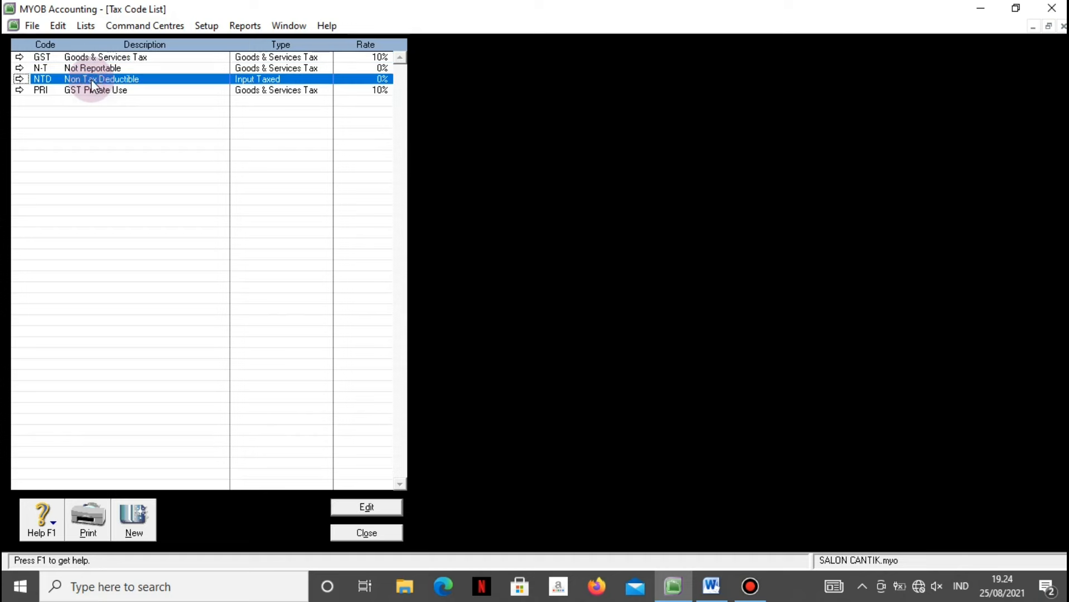
right_click(93, 82)
click(102, 93)
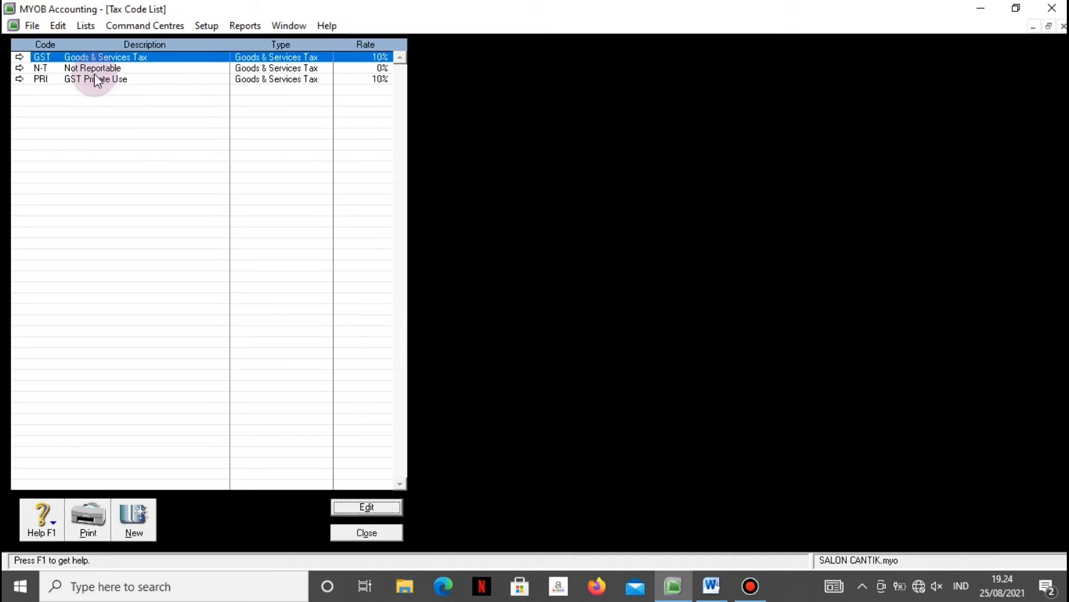
right_click(92, 79)
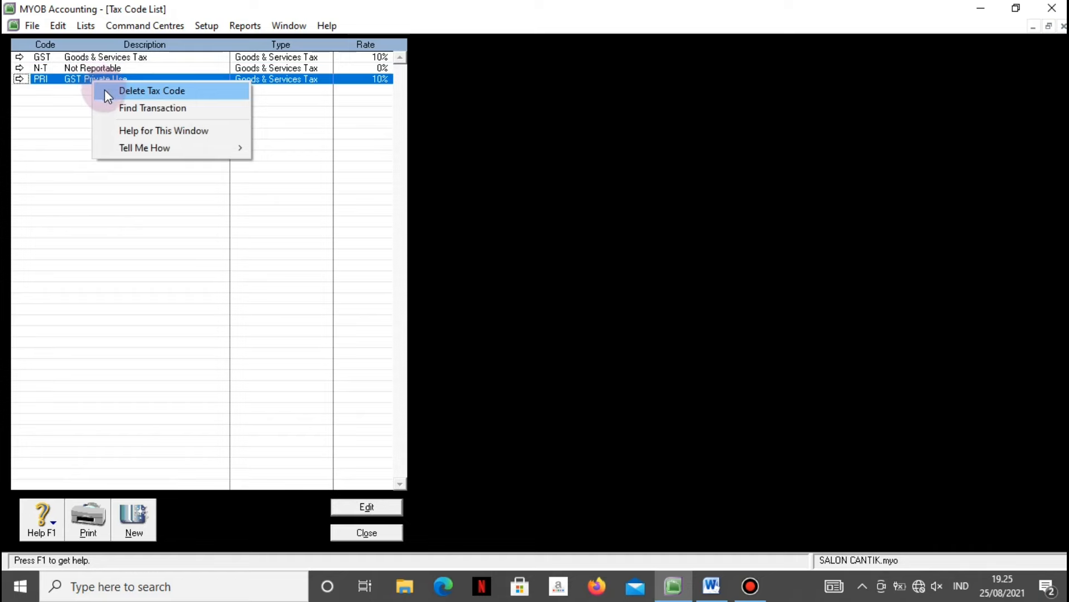
click(104, 91)
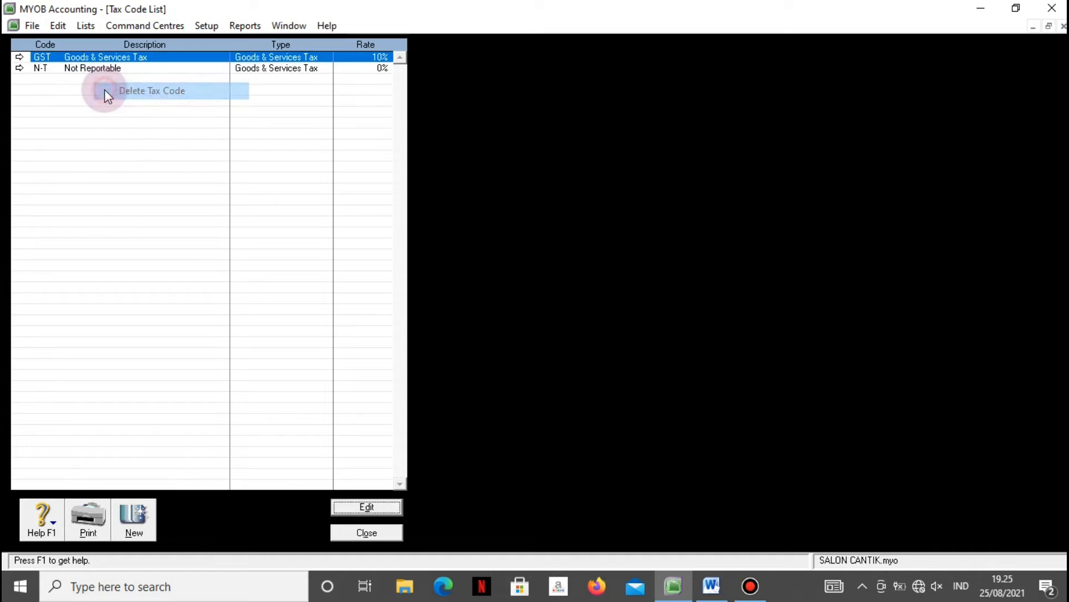
click(365, 533)
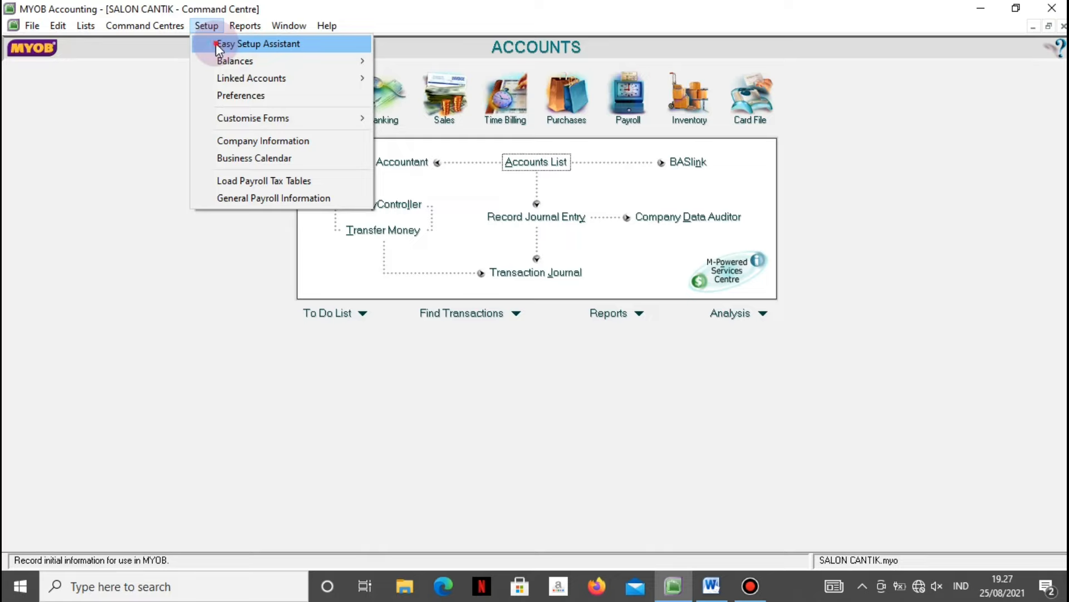
click(216, 42)
right_click(215, 45)
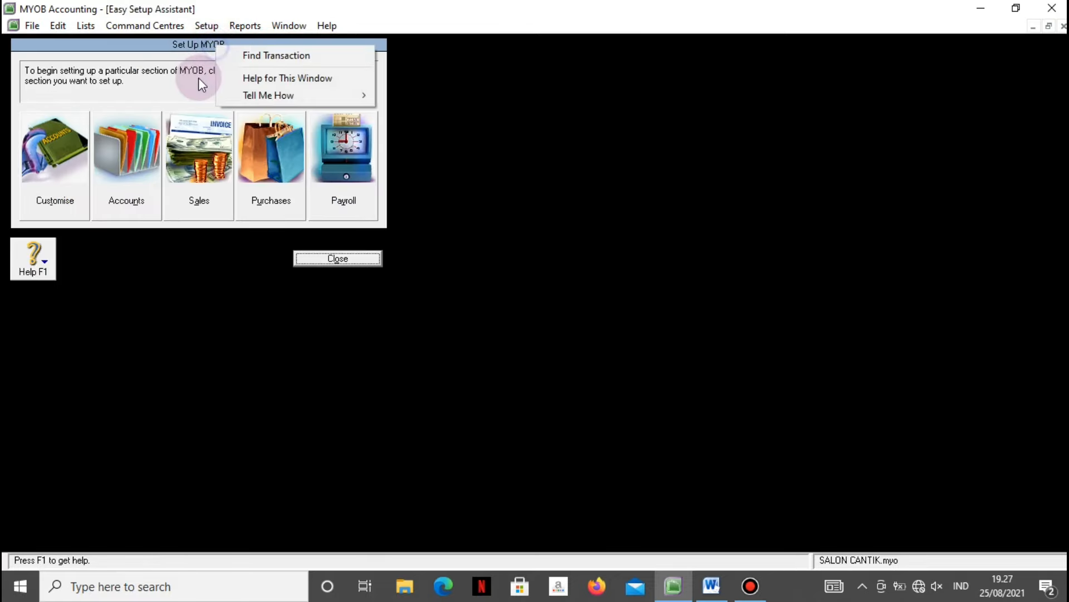
click(143, 166)
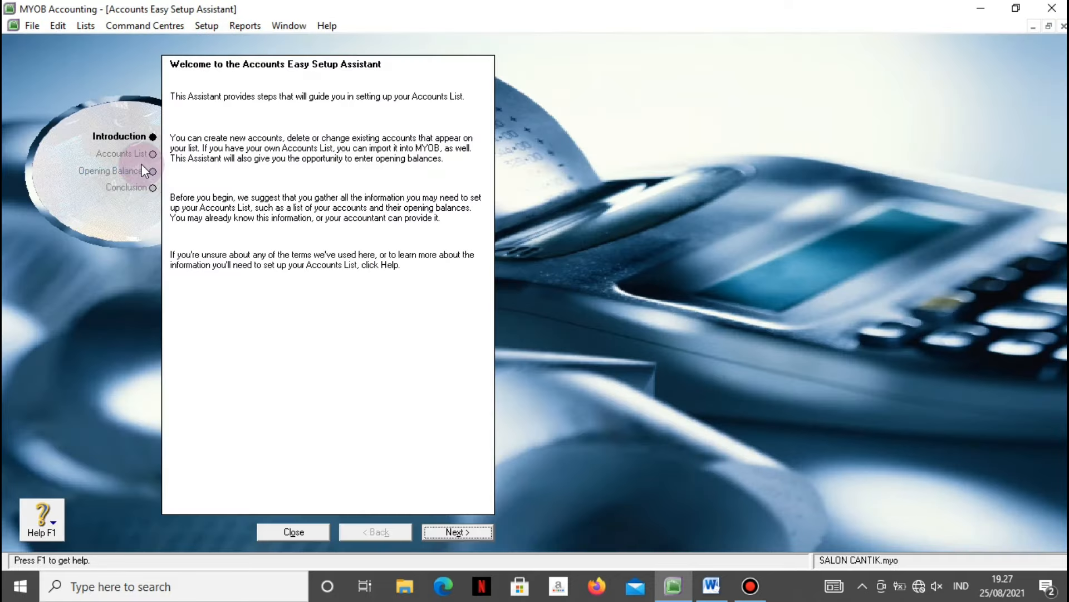
click(458, 531)
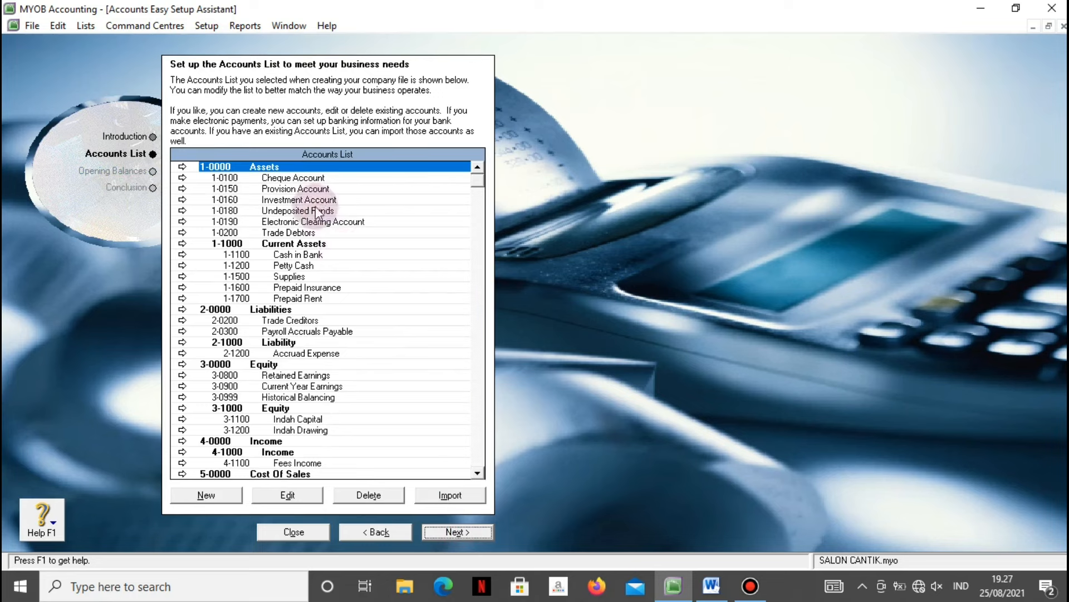
click(298, 178)
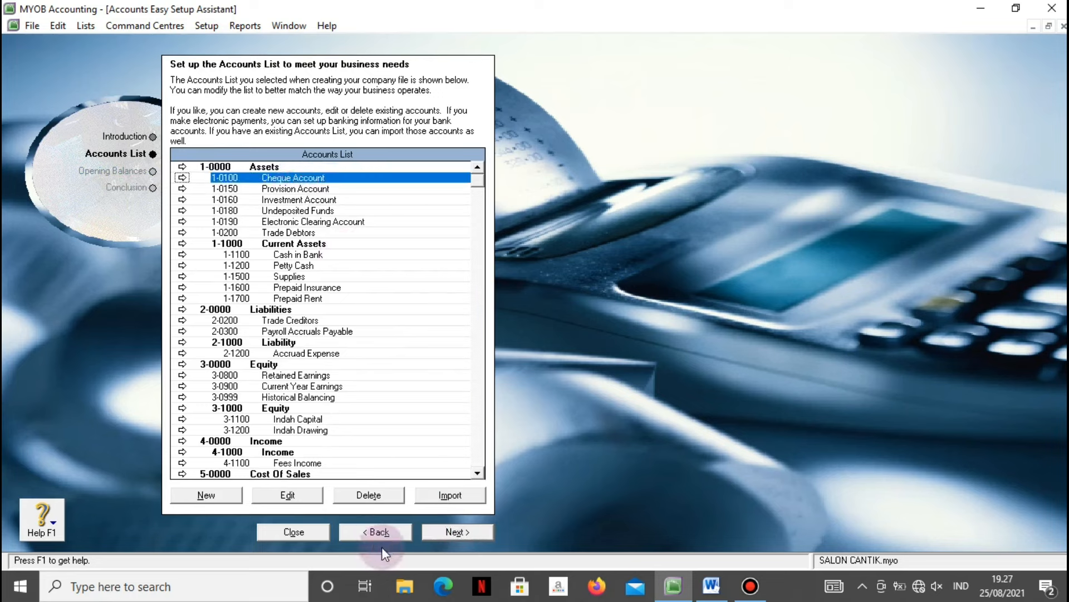
click(352, 497)
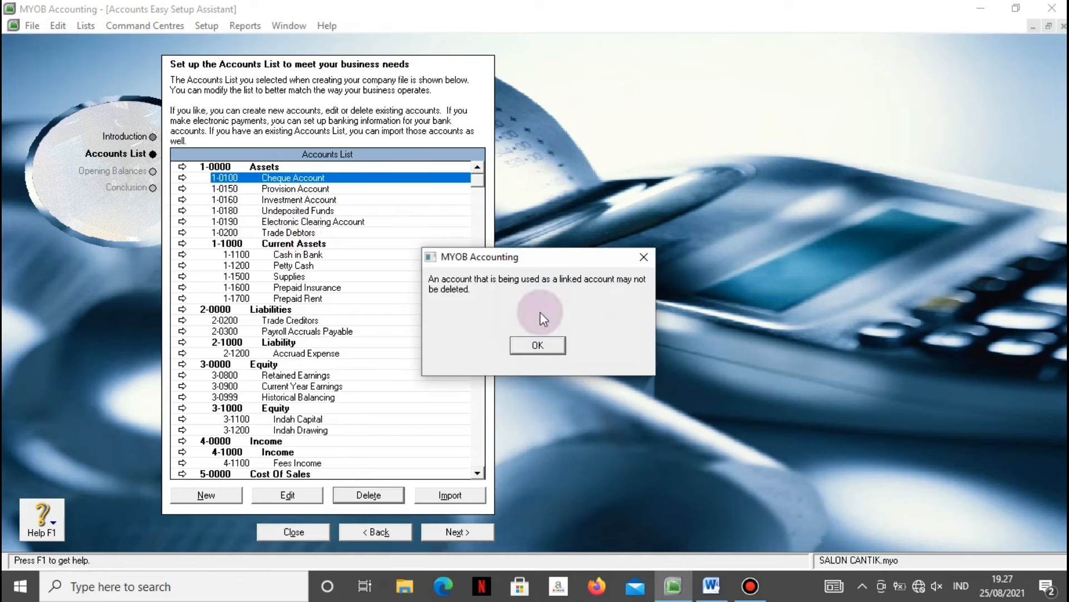
click(537, 345)
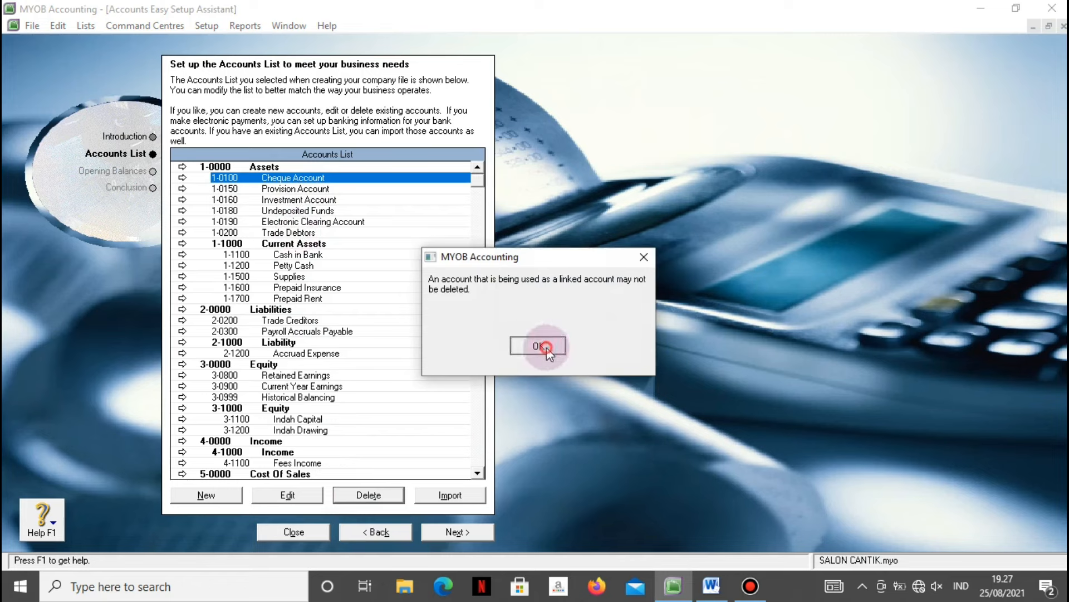
Link the sales customer-receipts and purchases bill-payment bank accounts to 1-1100 Cash in Bank.
click(182, 178)
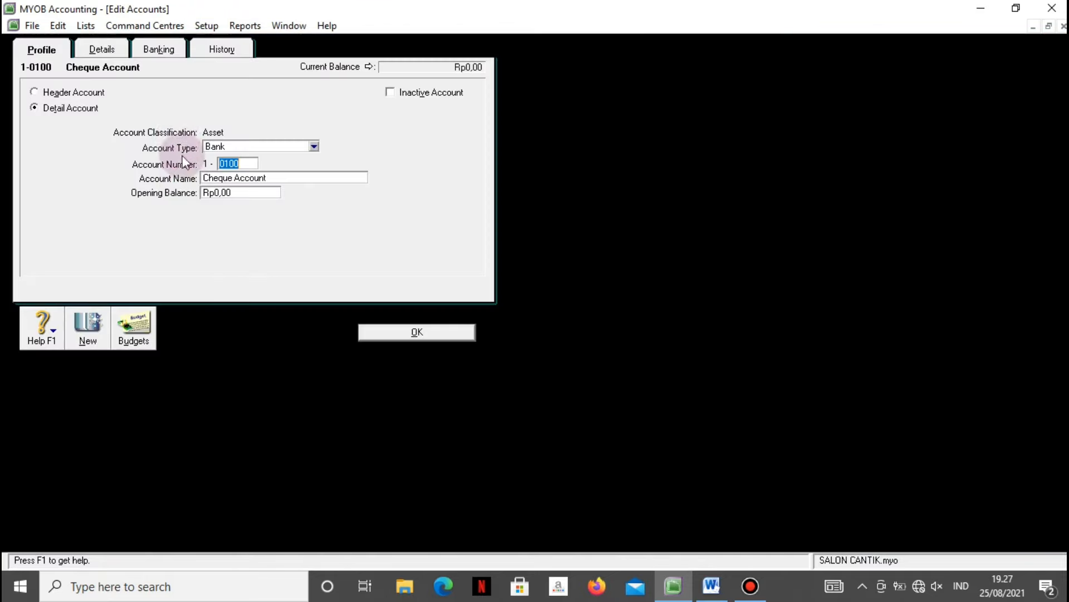
click(109, 52)
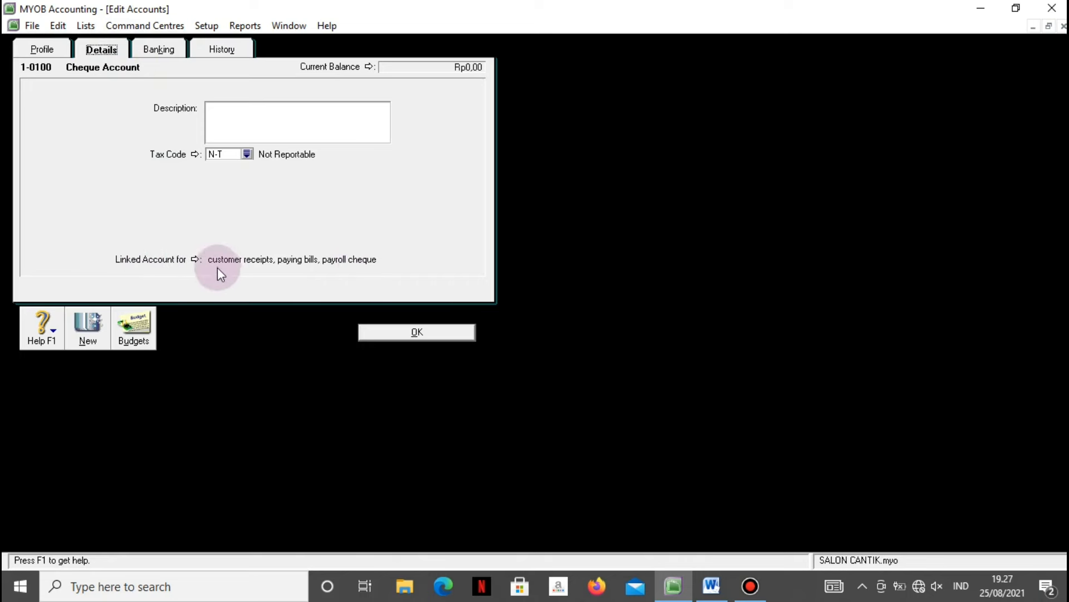
click(196, 259)
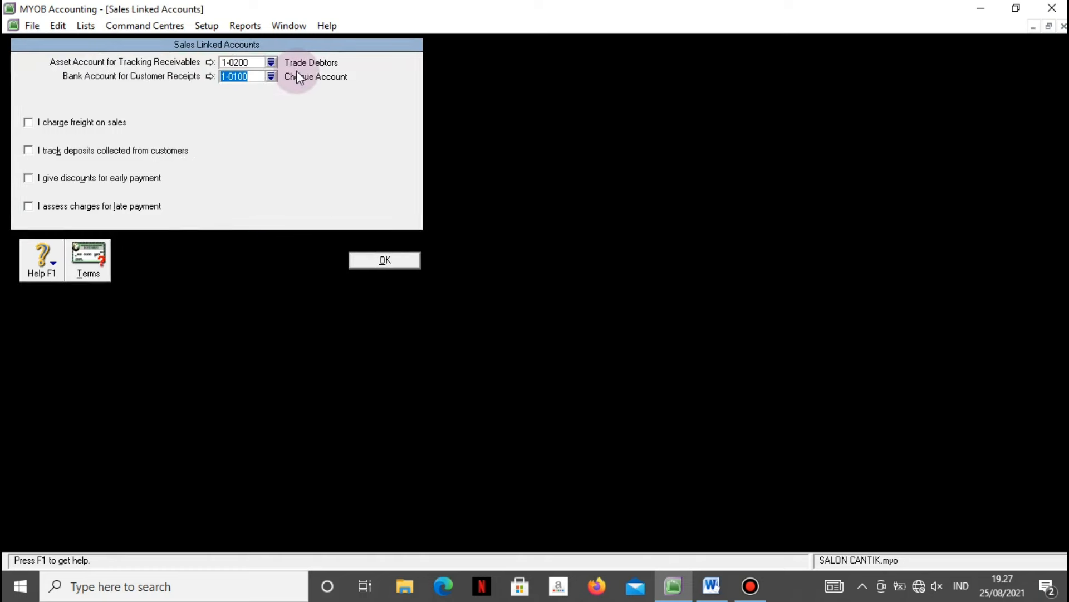
click(270, 77)
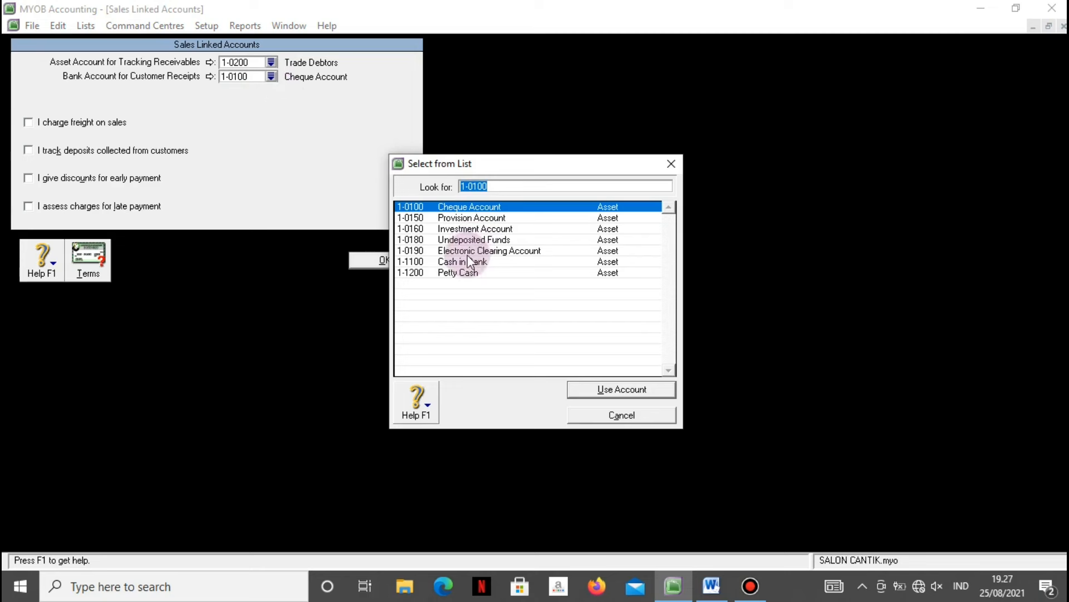
click(465, 263)
click(581, 391)
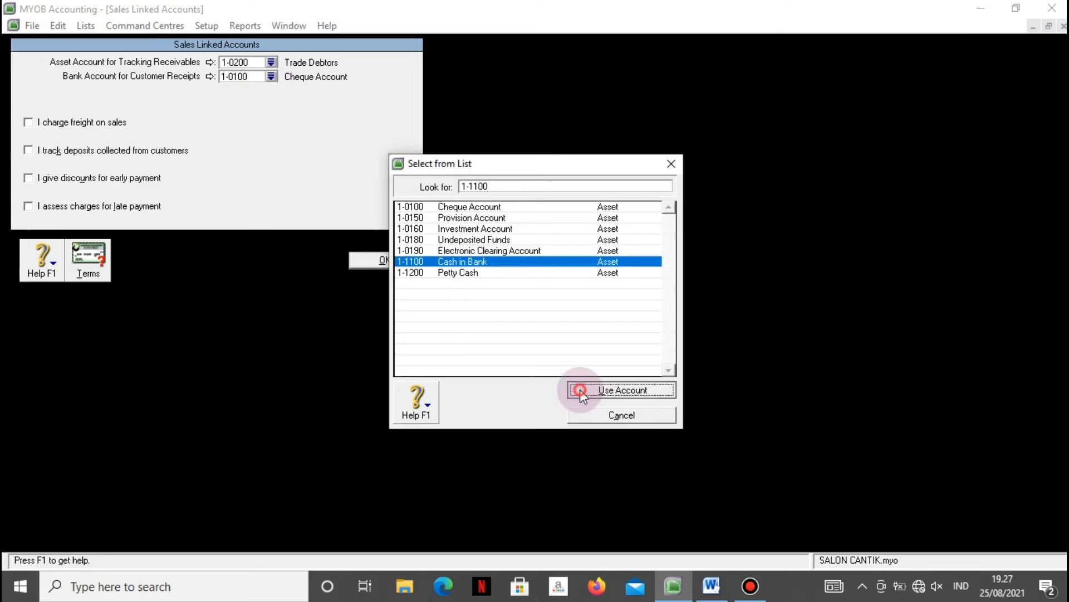
click(379, 262)
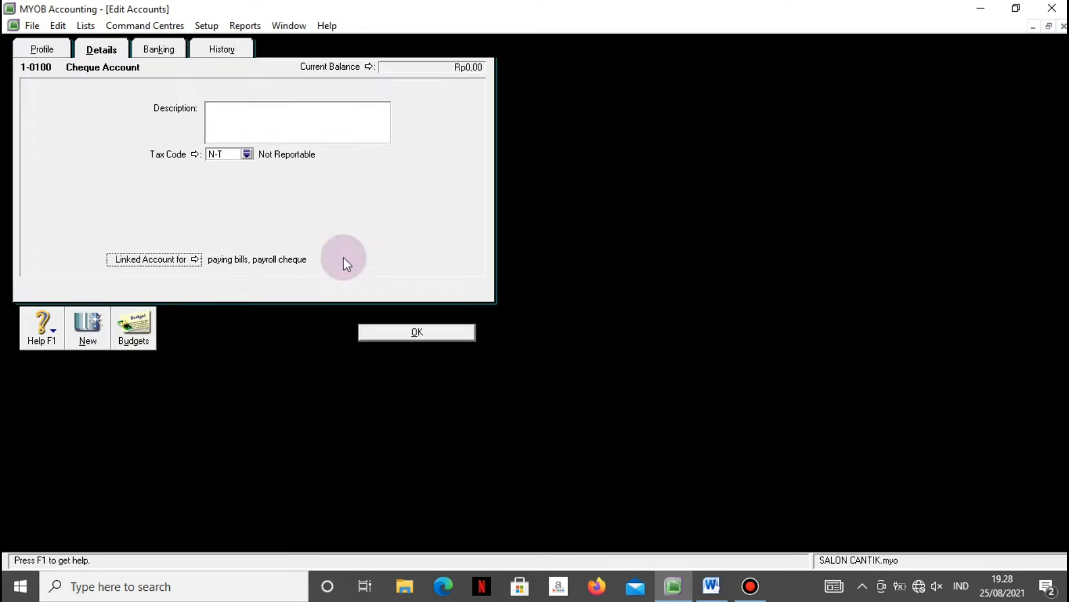
click(199, 262)
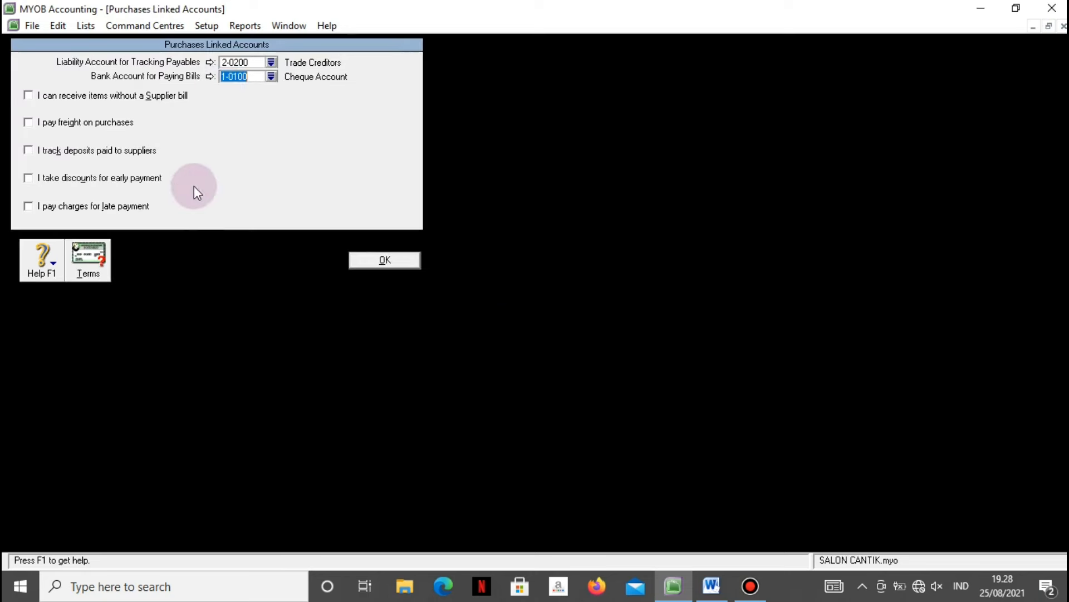
click(271, 78)
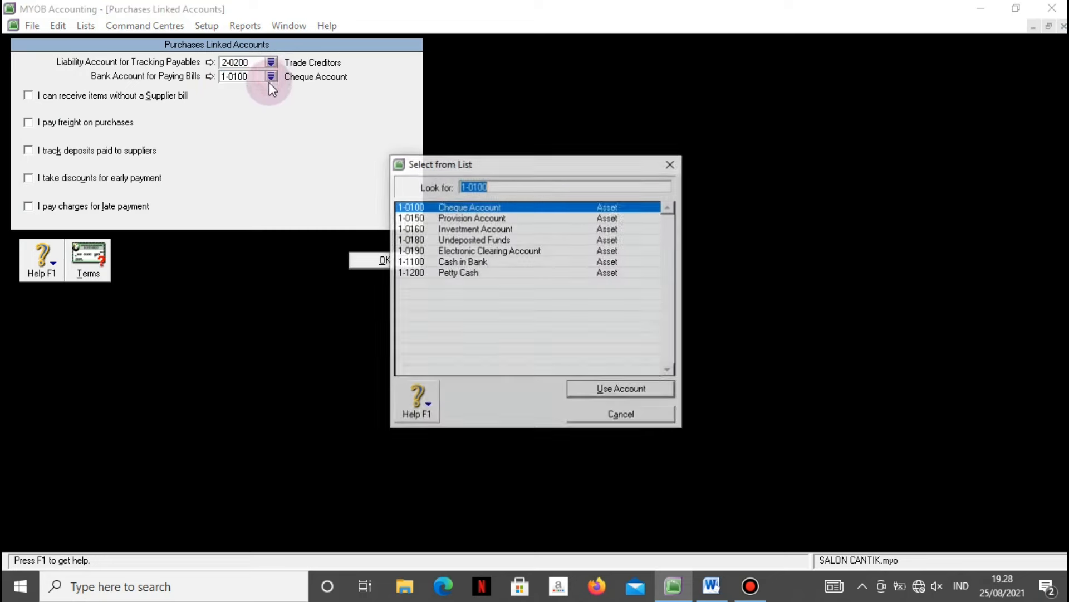
click(456, 261)
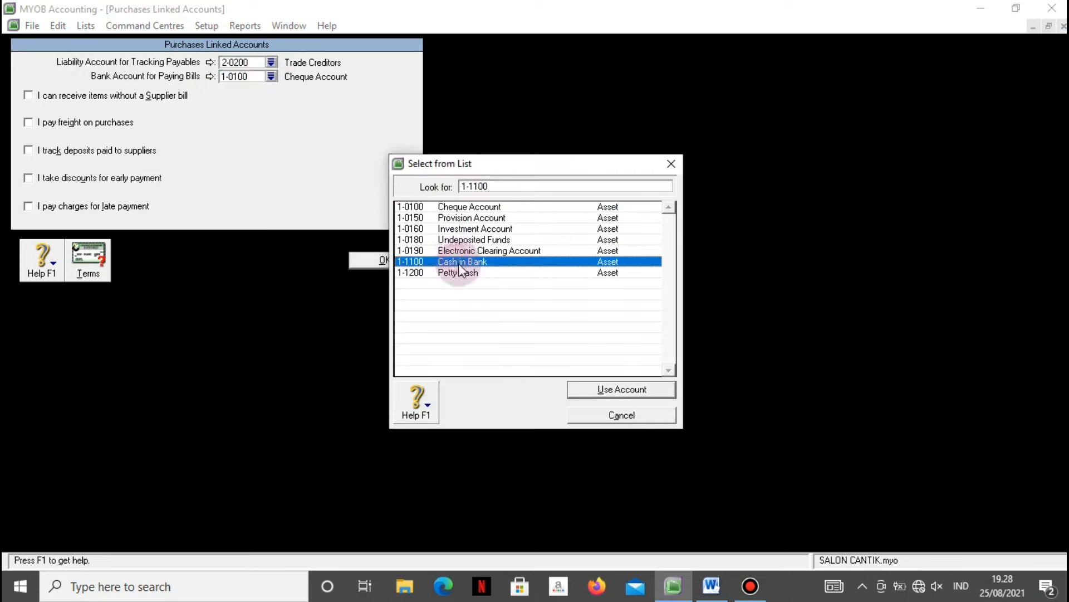
click(579, 389)
click(361, 261)
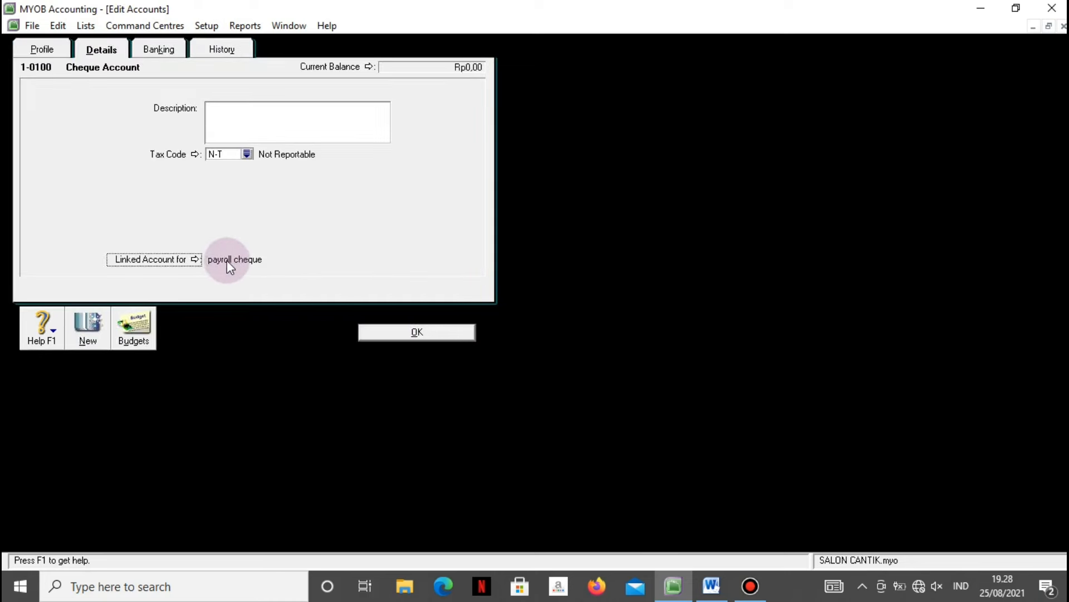
Link payroll cheque payments to Cash in Bank and payroll cash payments to 1-1200 Petty Cash.
click(194, 259)
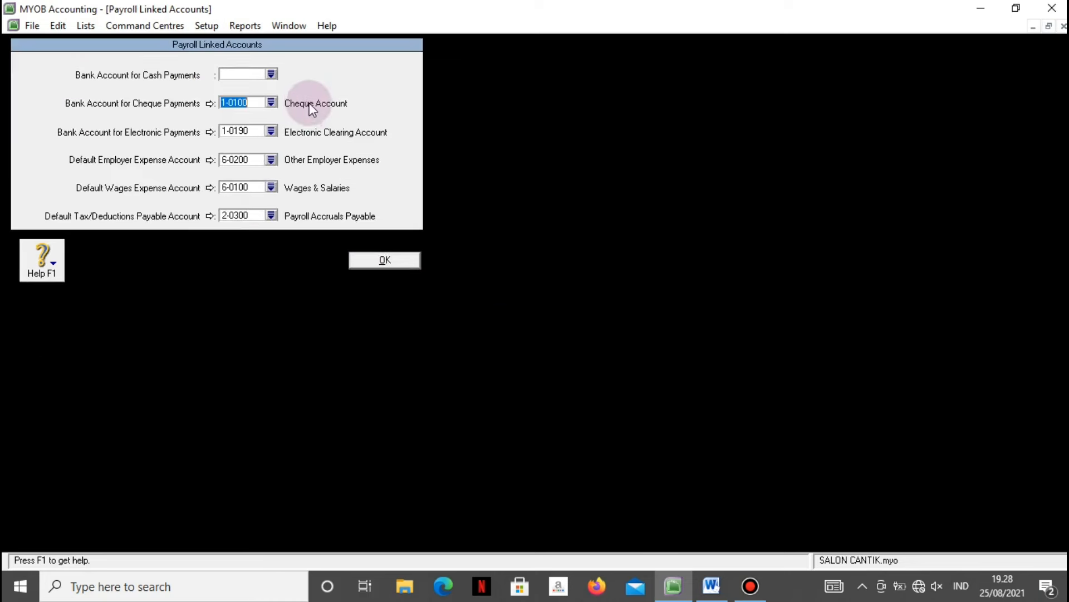
click(272, 104)
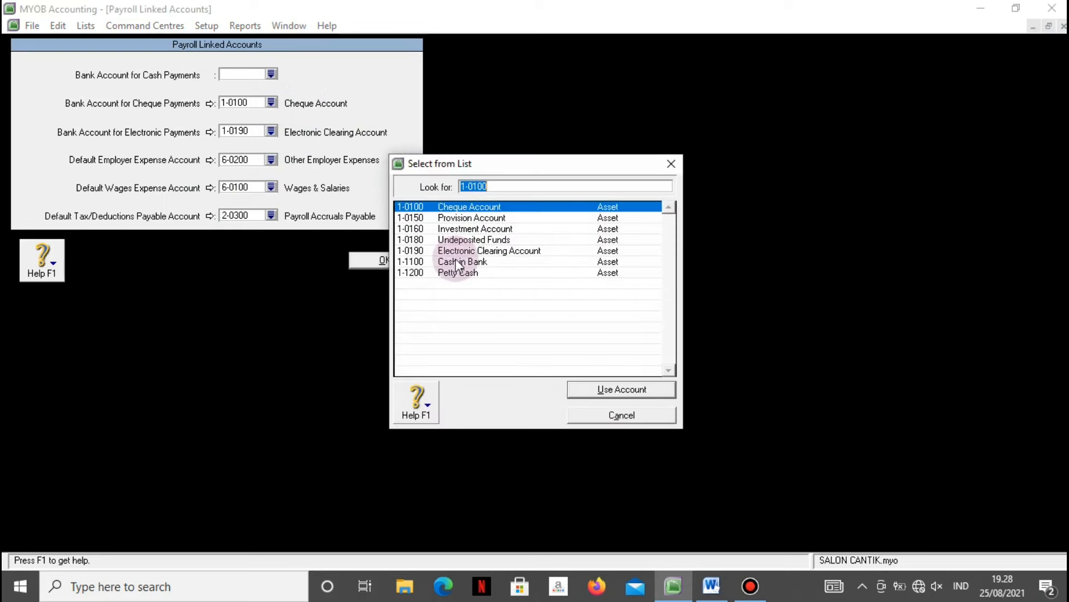
click(457, 262)
click(586, 385)
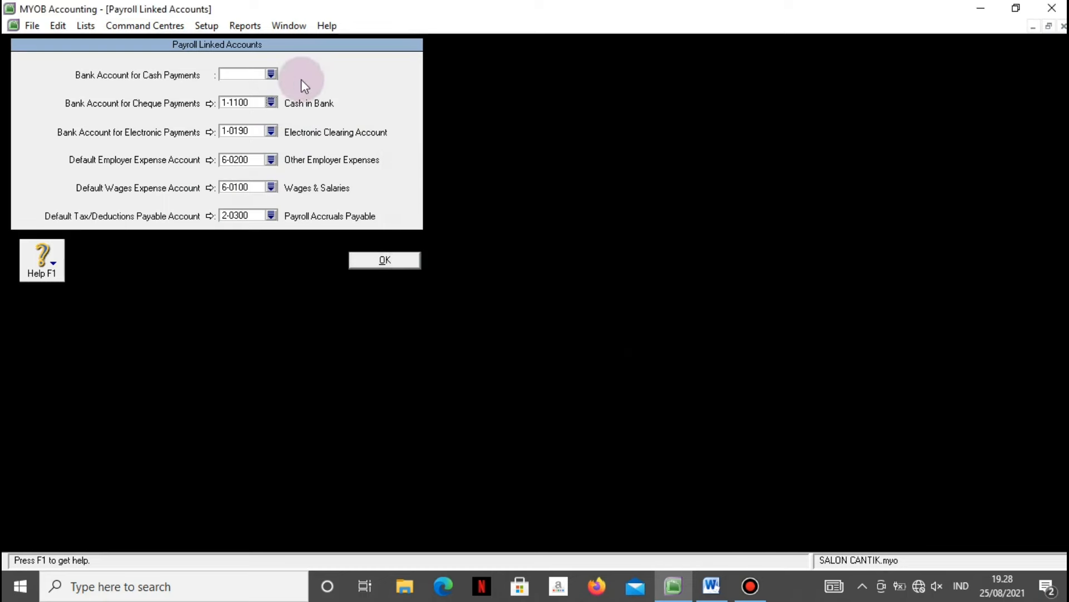
click(272, 74)
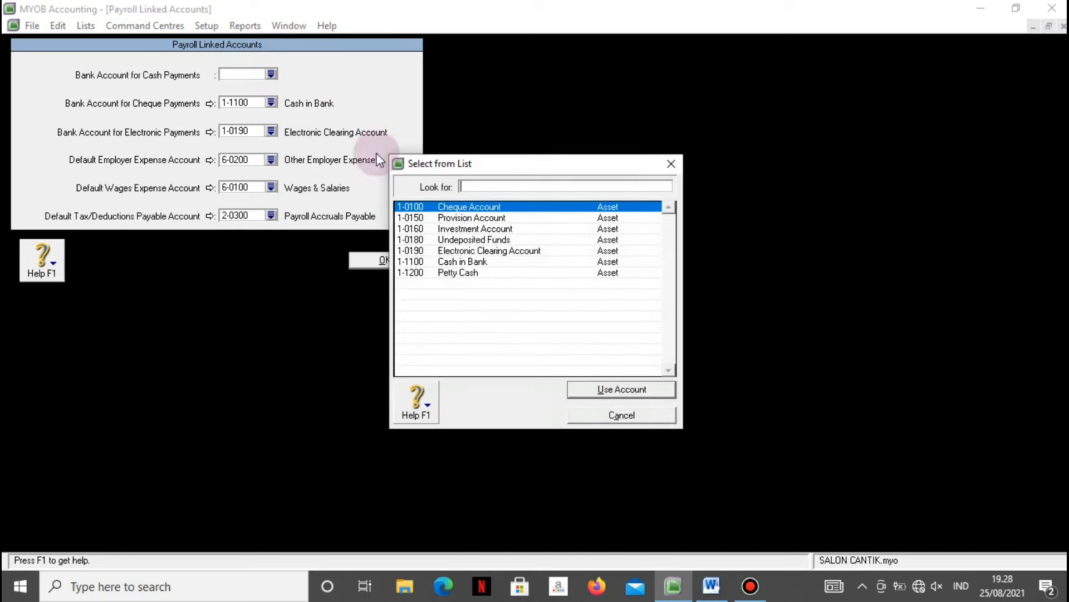
click(464, 263)
click(464, 273)
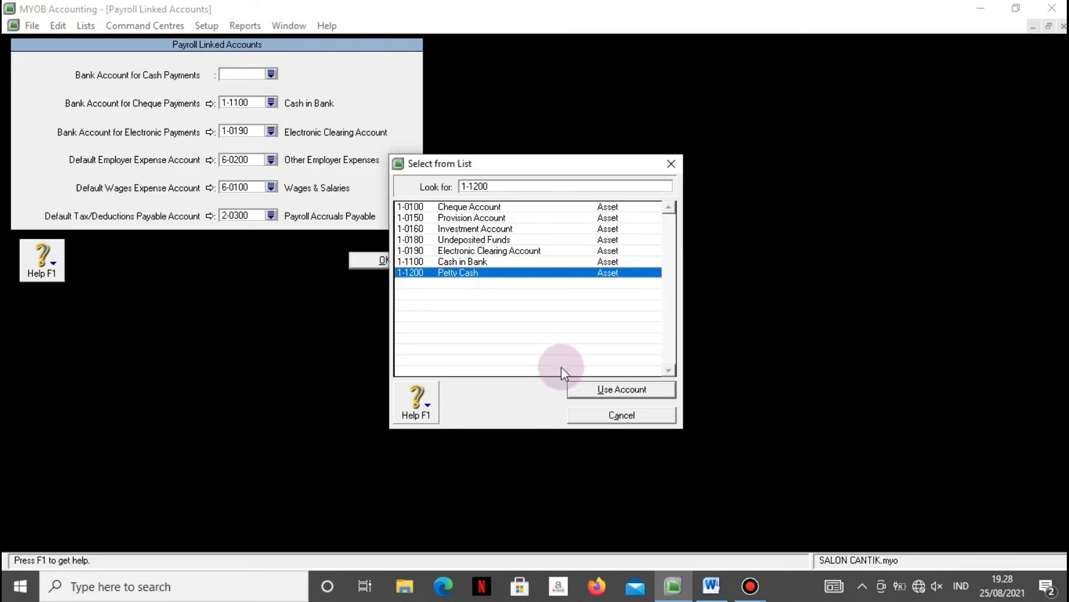
click(573, 389)
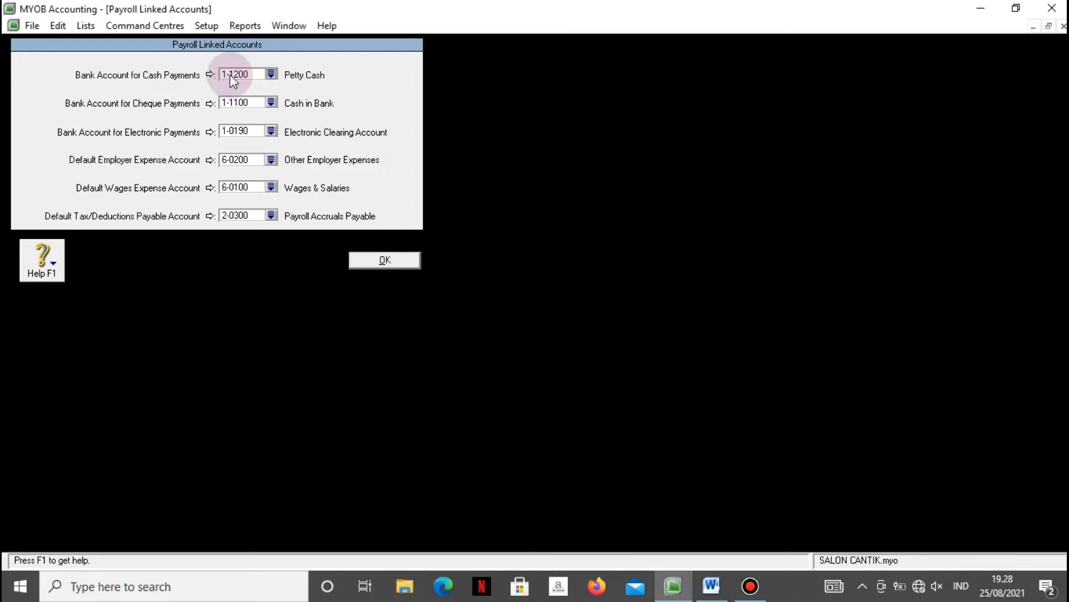
click(380, 261)
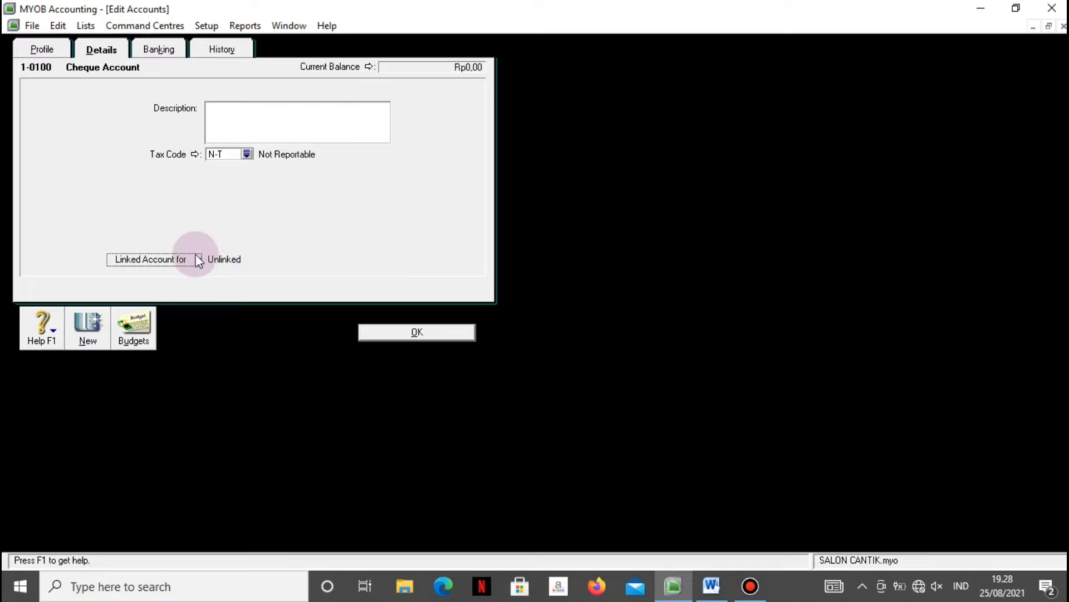
click(389, 331)
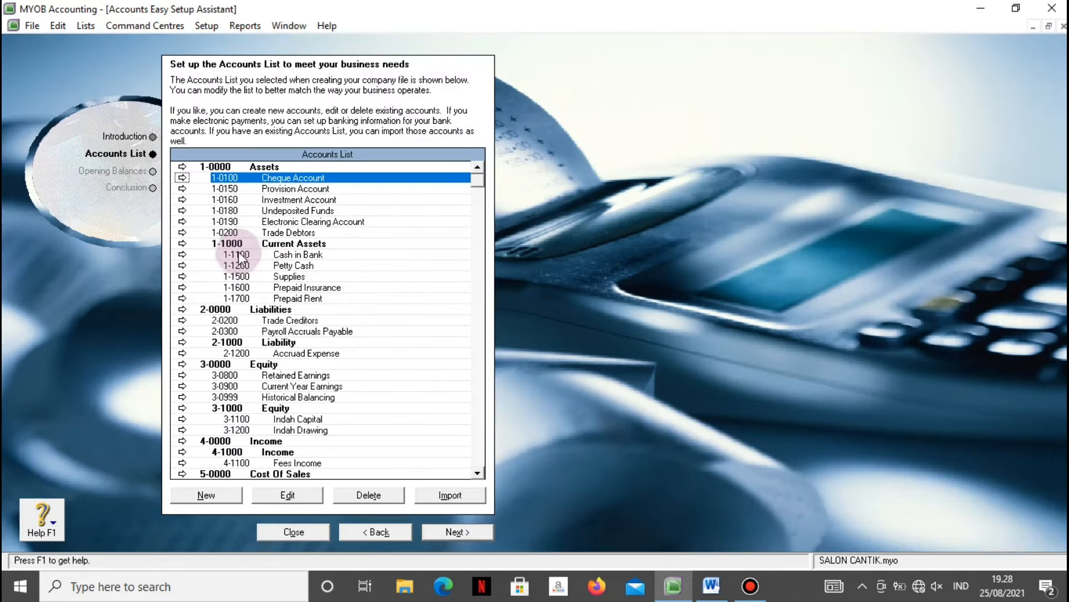
Delete the 1-0100 Cheque, 1-0150 Provision and 1-0160 Investment accounts.
click(392, 498)
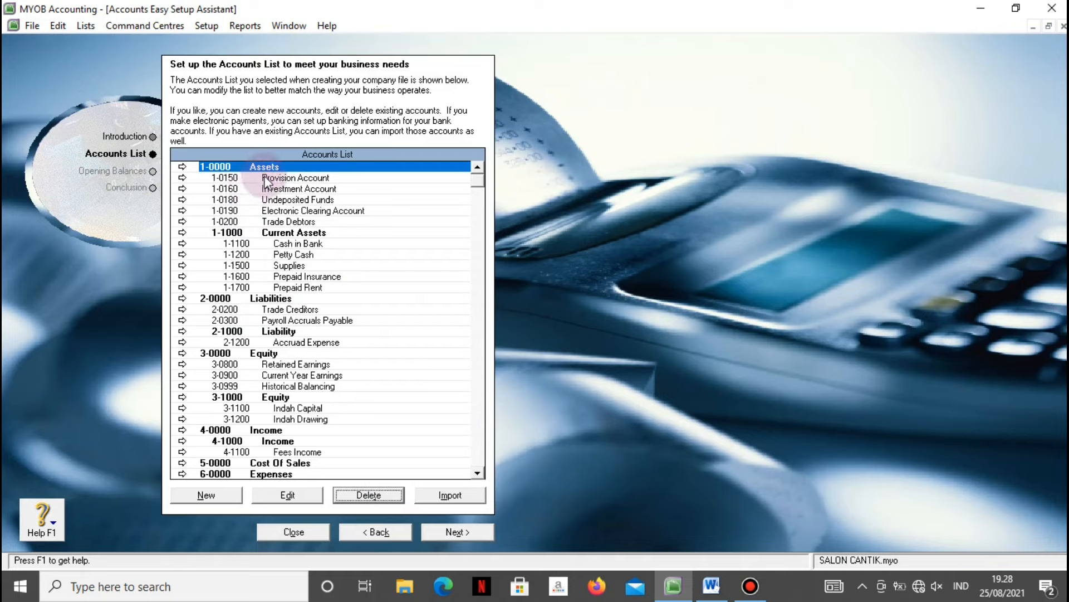
click(267, 179)
click(368, 494)
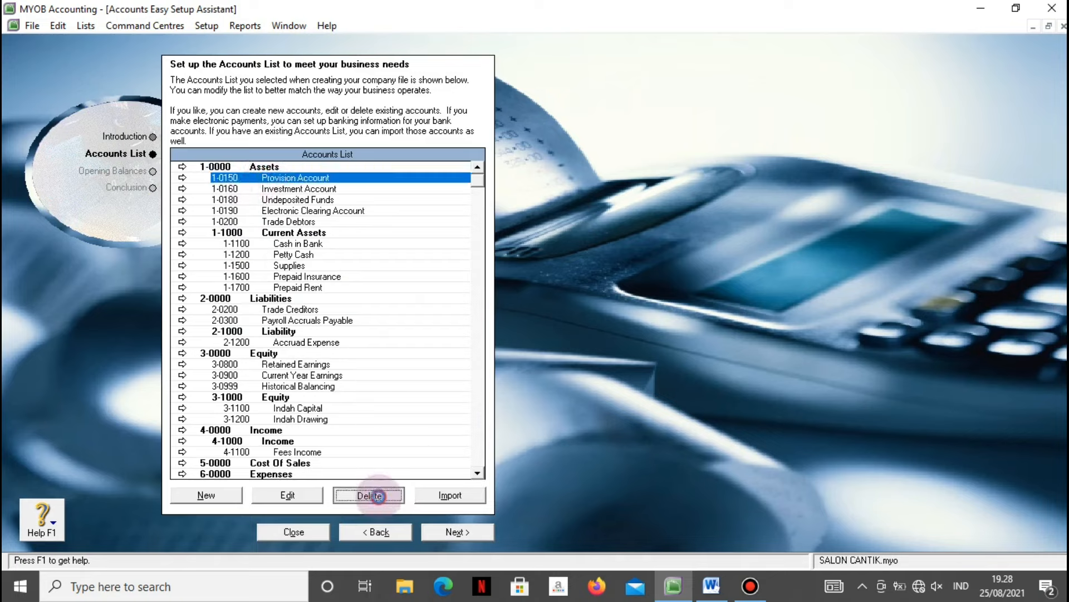
click(325, 178)
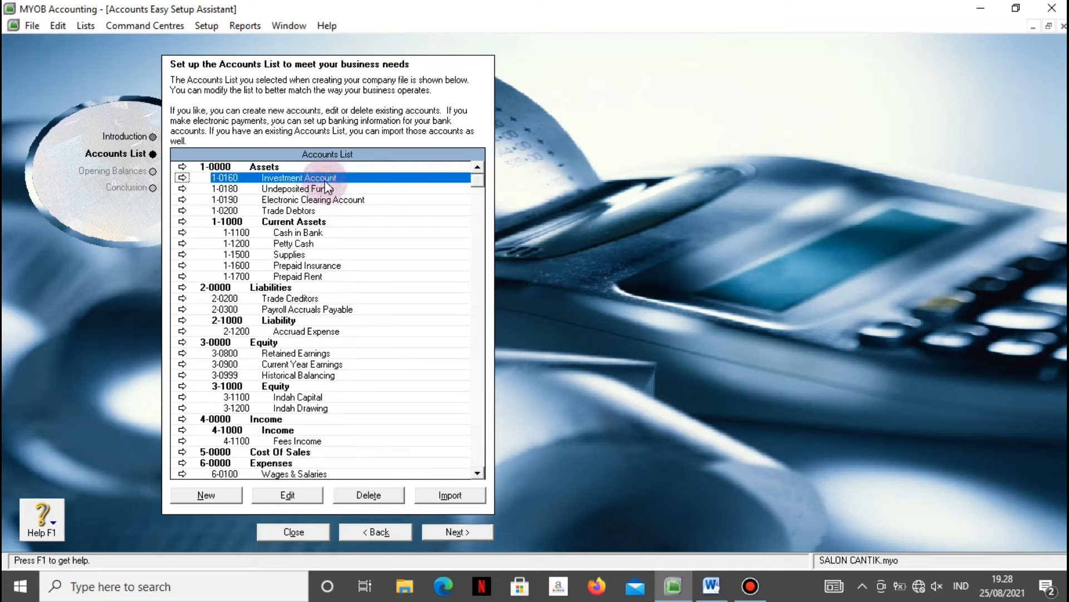
click(356, 494)
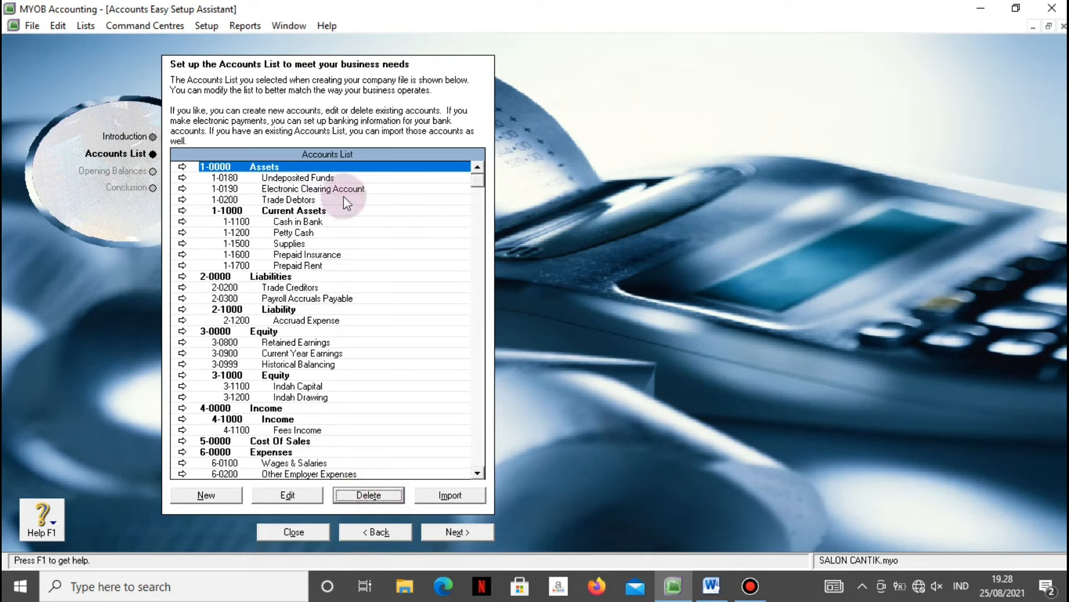
Attempt to delete 1-0180 Undeposited Funds and dismiss the linked-account warning.
click(327, 178)
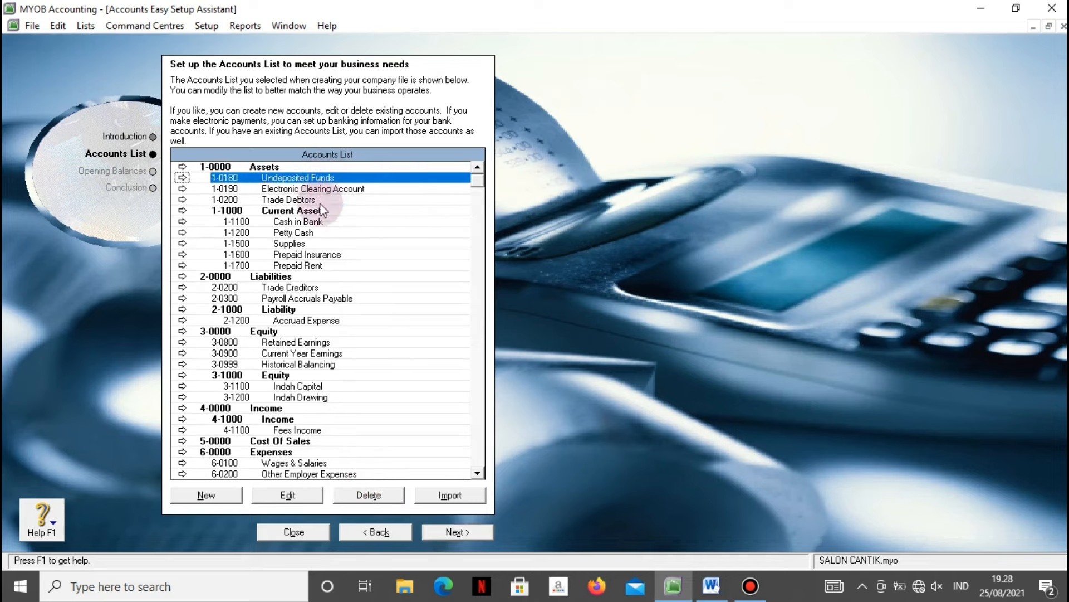
click(369, 494)
click(521, 346)
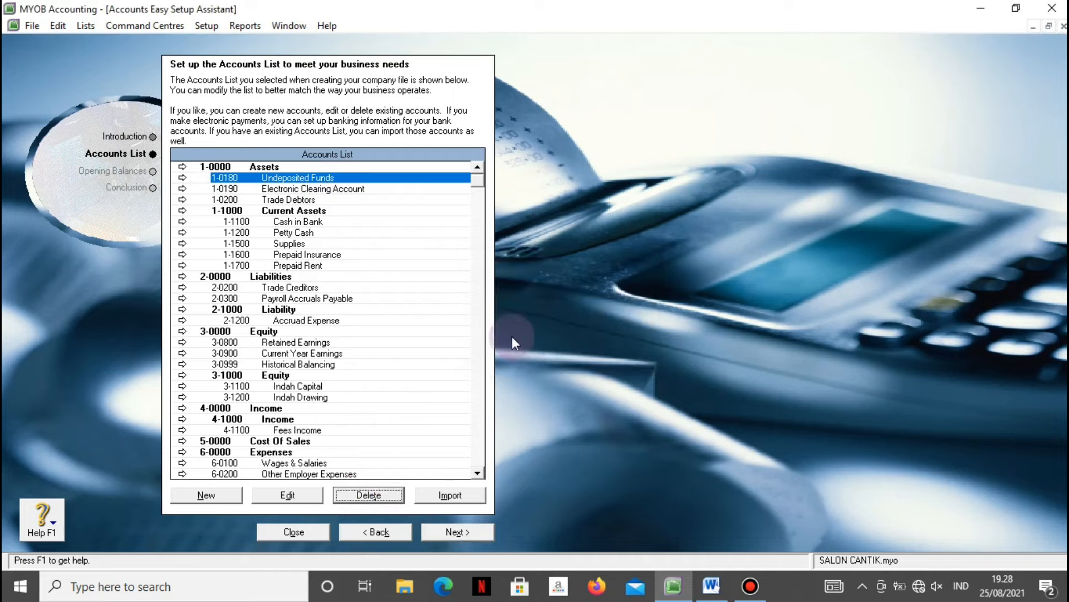
Link undeposited funds to 1-1200 Petty Cash in the accounts and banking linked accounts.
click(183, 178)
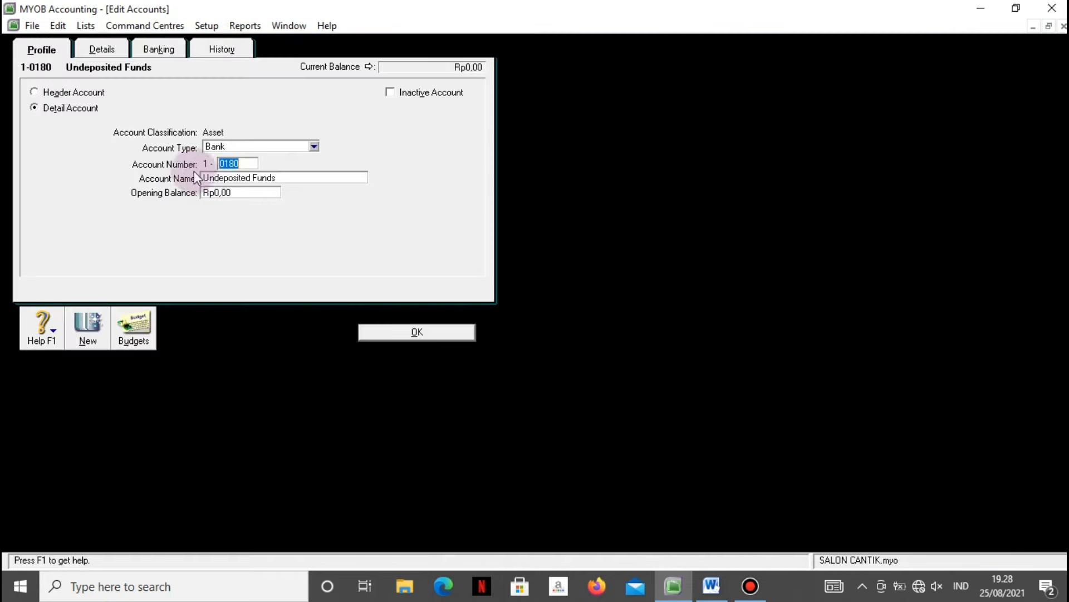
click(86, 51)
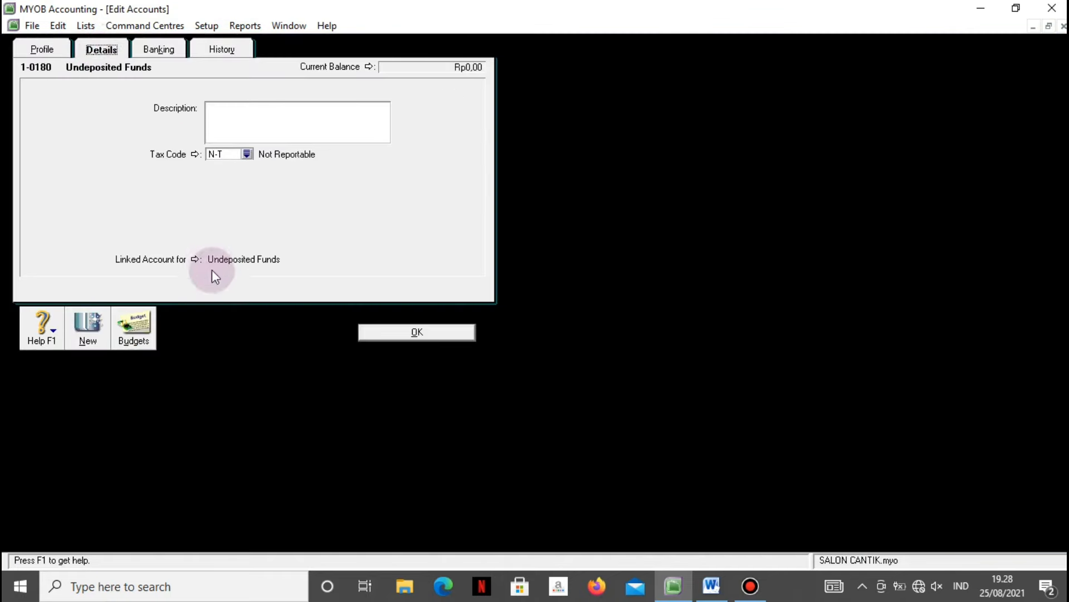
click(195, 260)
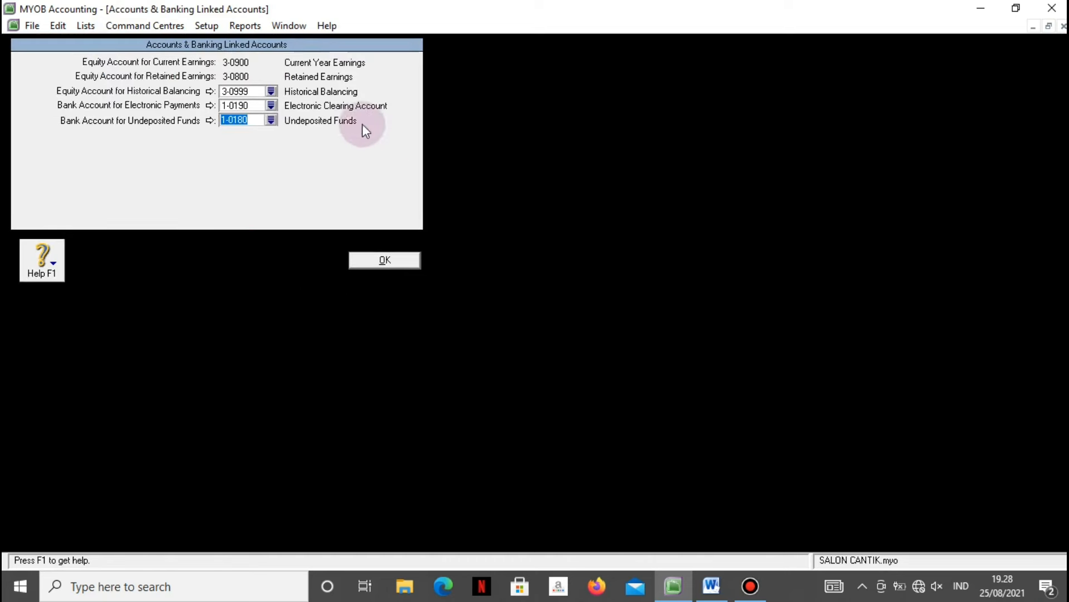
click(271, 120)
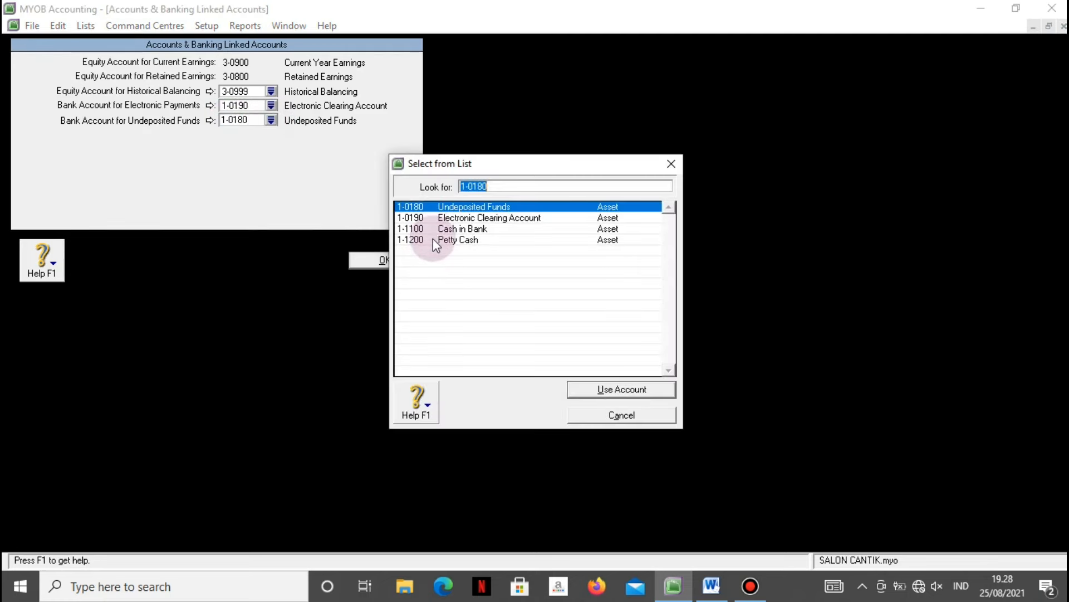
click(434, 241)
click(573, 389)
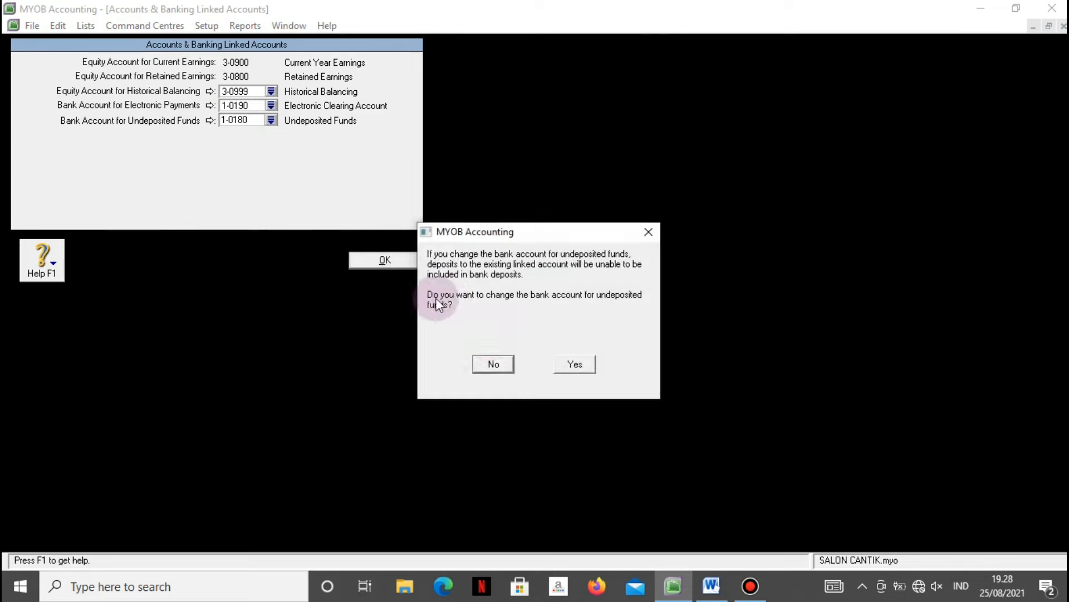
click(574, 364)
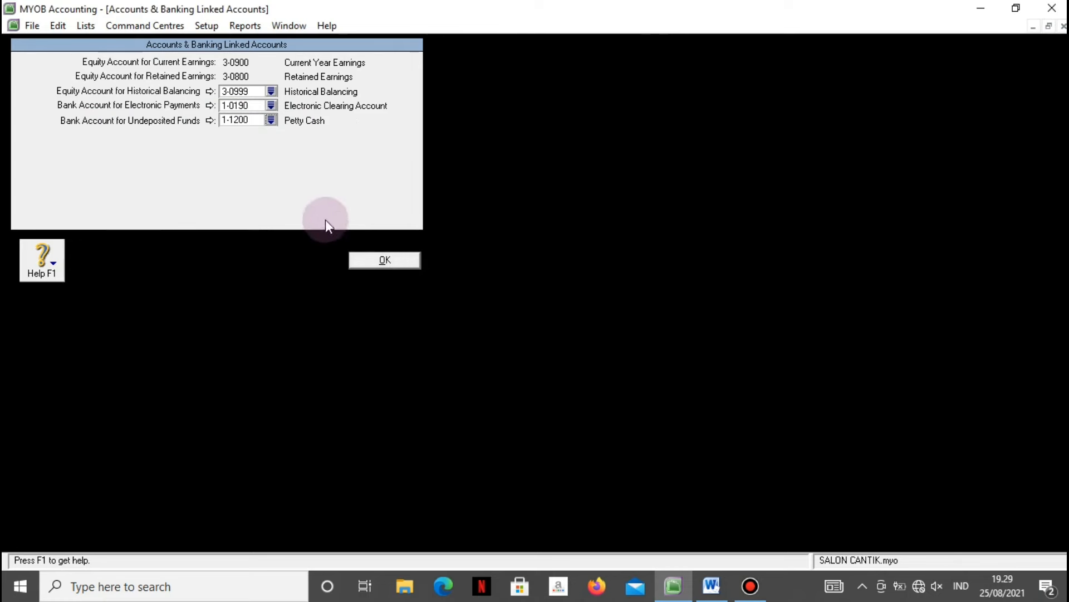
click(369, 259)
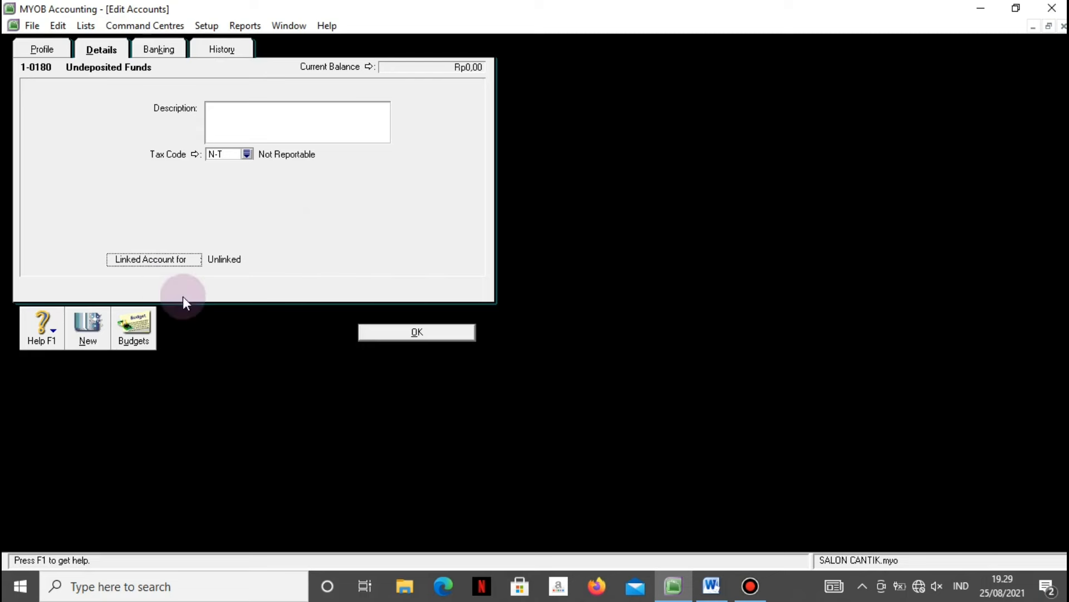
Delete the 1-0180 Undeposited Funds account and select Trade Debtors.
click(367, 332)
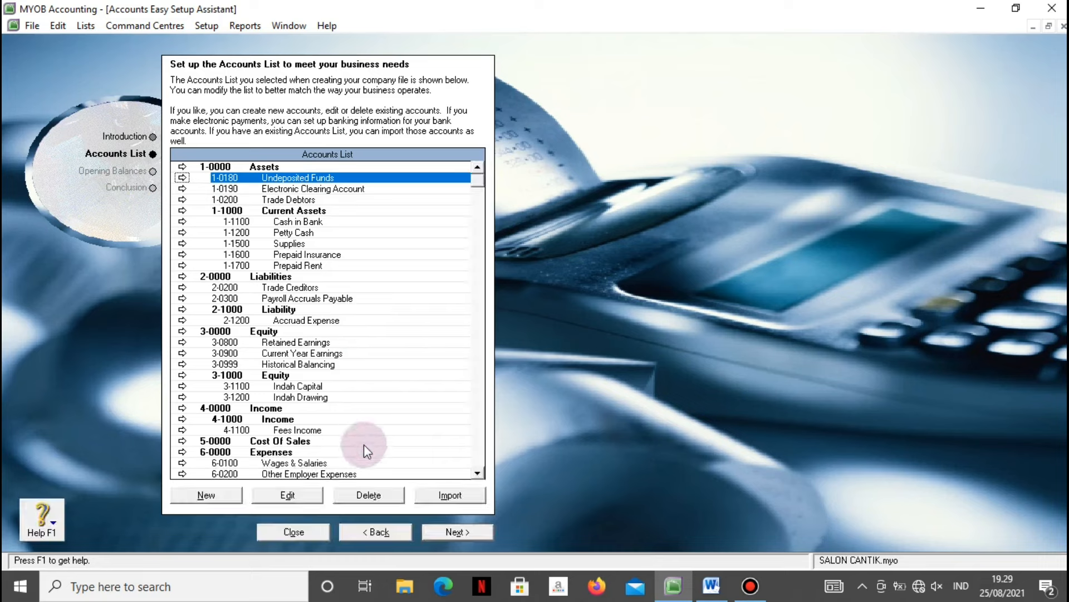
click(373, 494)
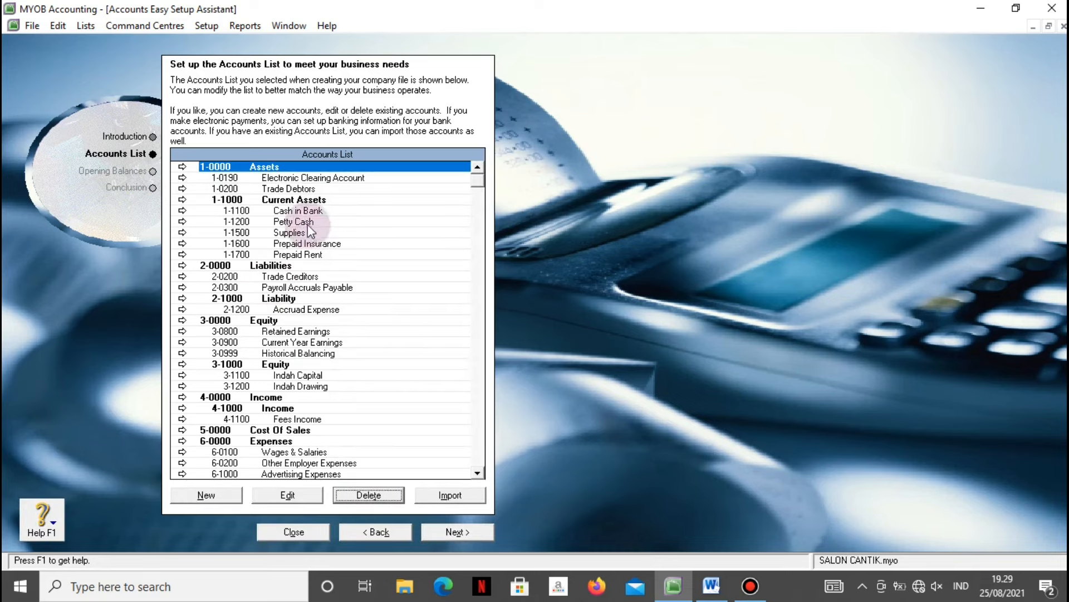
click(284, 190)
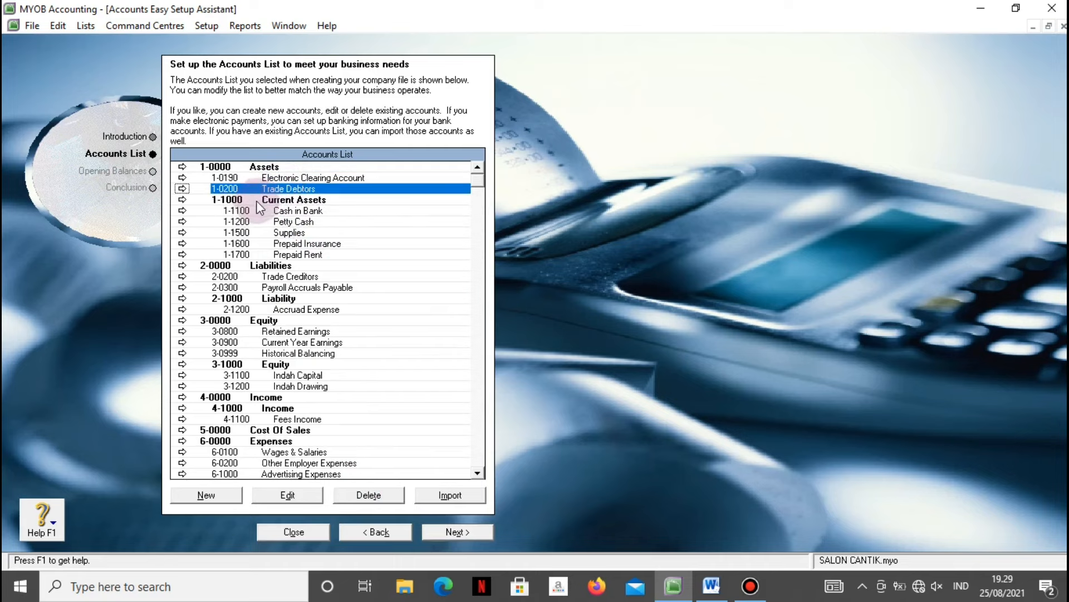
Open 1-0200 Trade Debtors for editing and bring the Word assignment brief forward.
click(285, 494)
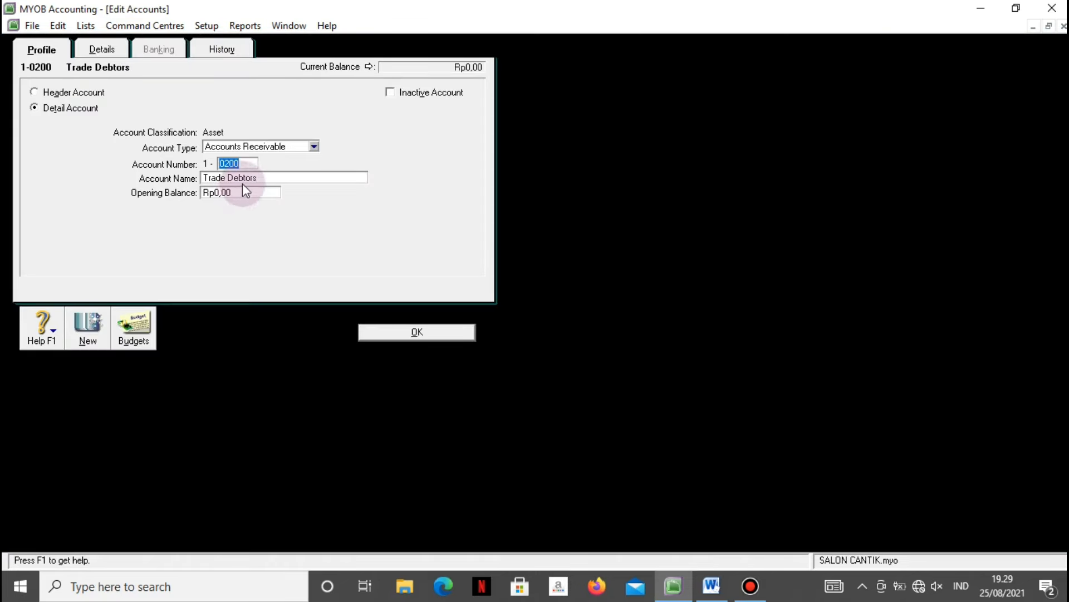
click(258, 178)
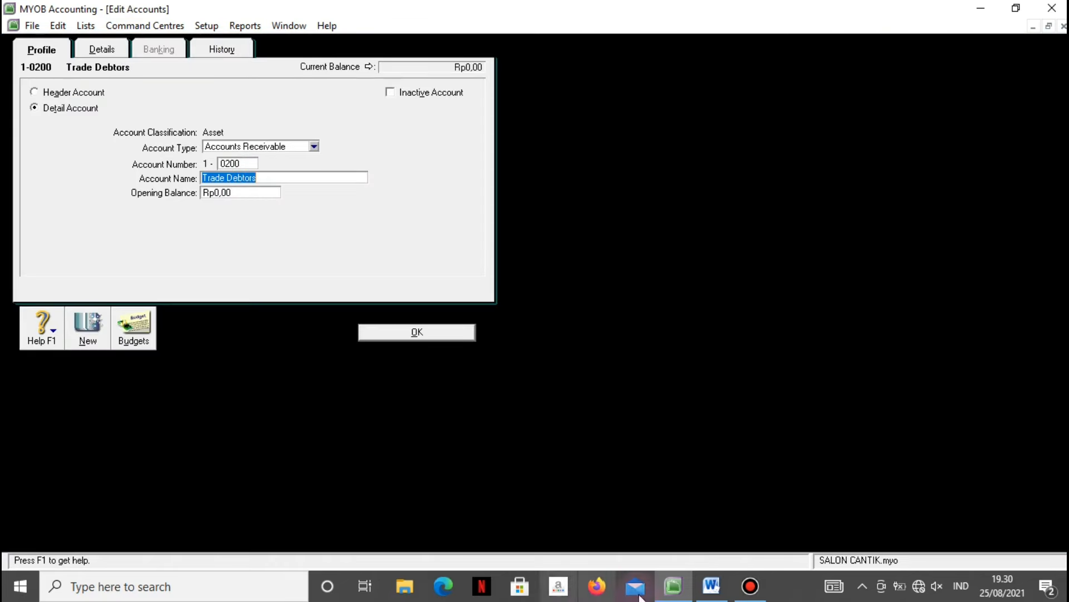
click(710, 585)
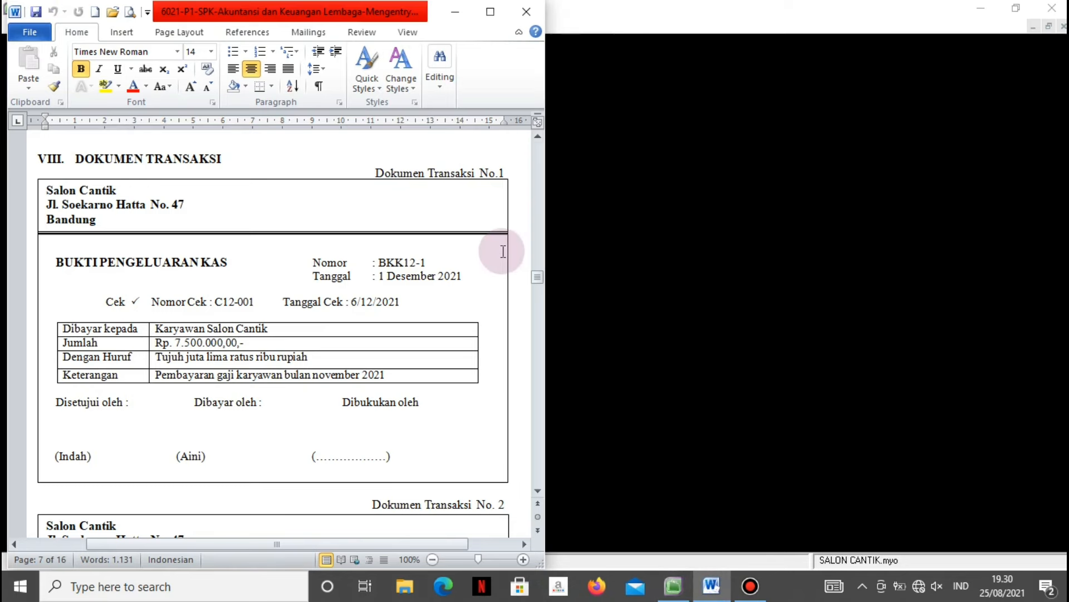
Restore the MYOB window and resize it to fill the right side of the screen.
click(660, 222)
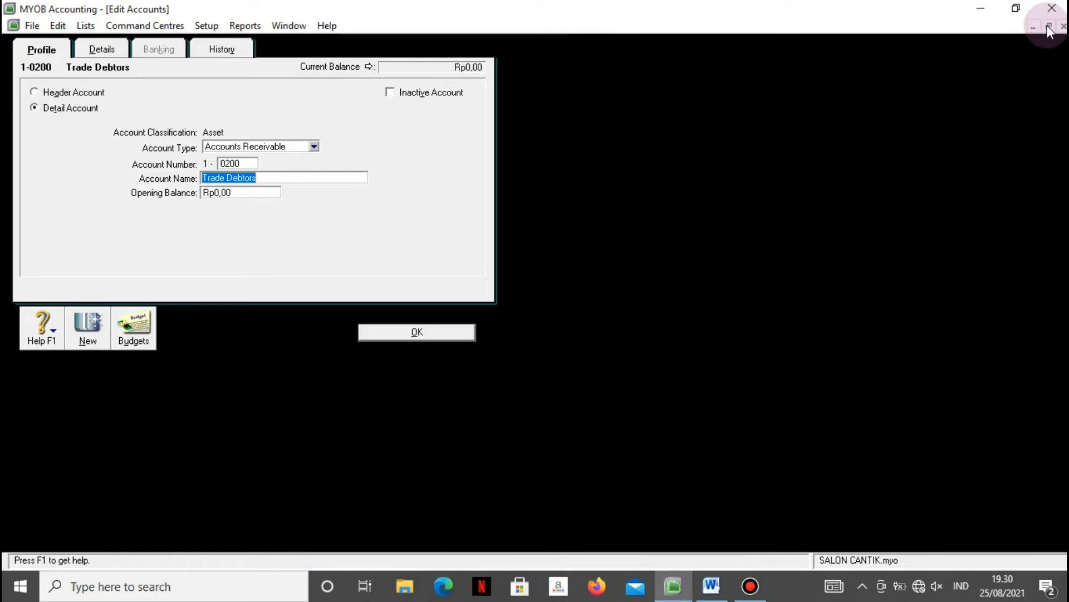
click(1016, 9)
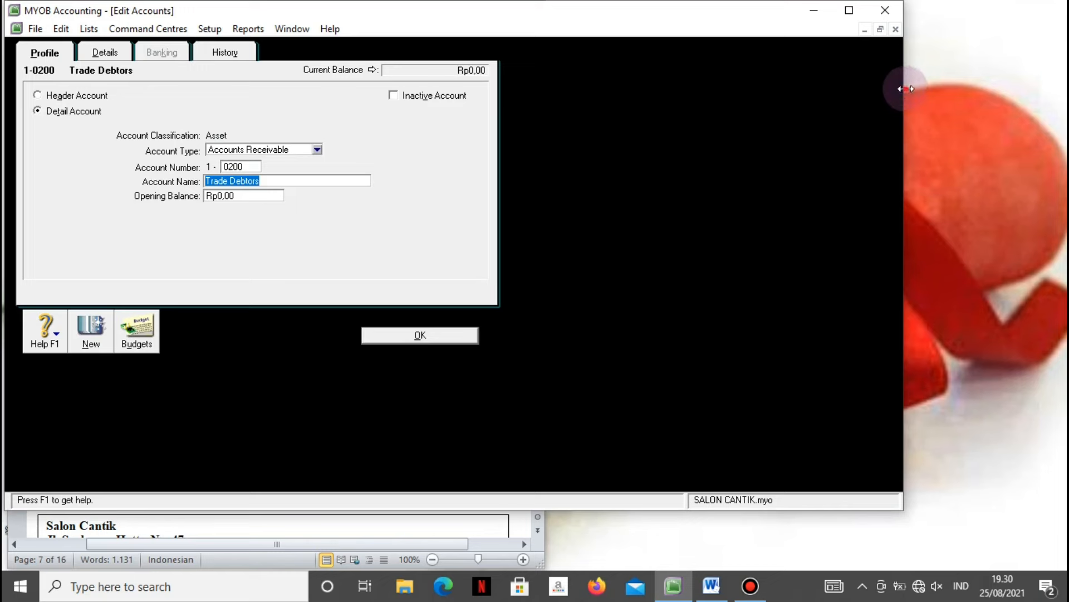
drag(906, 89, 1065, 88)
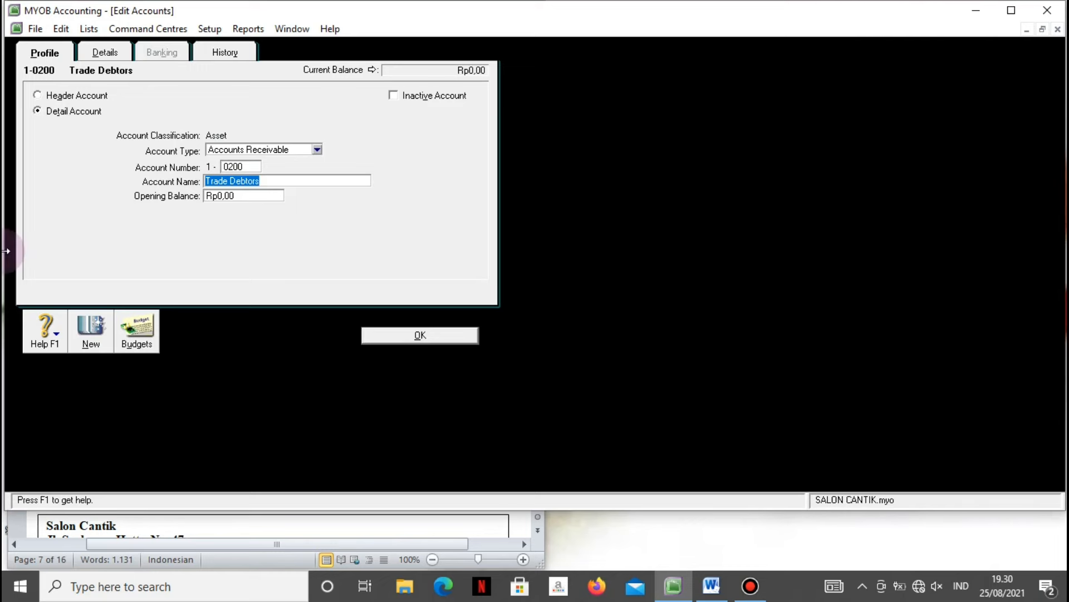
drag(6, 249, 533, 265)
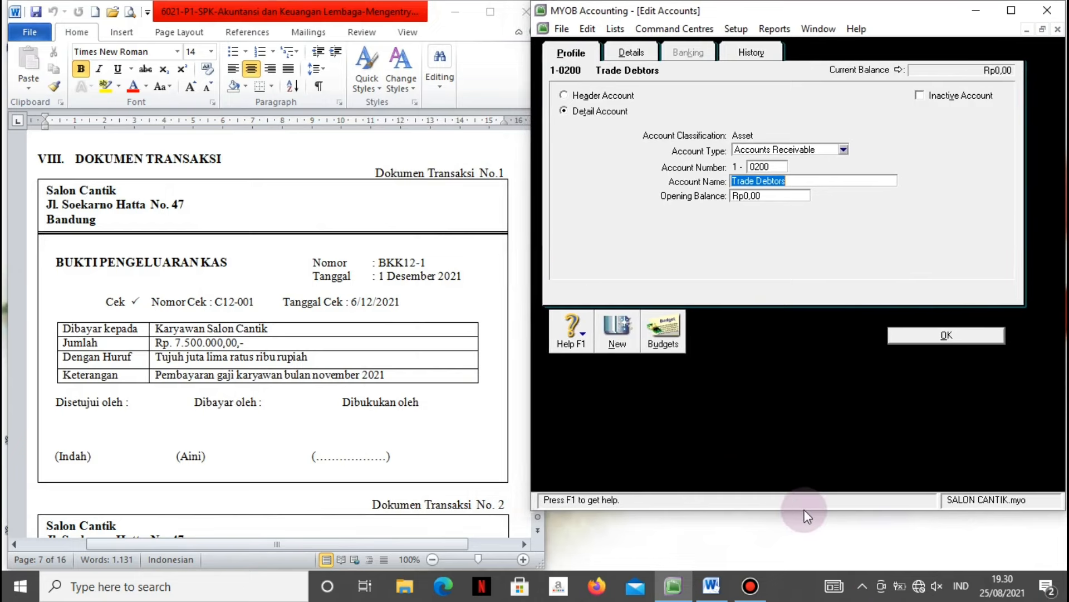
drag(802, 509, 815, 568)
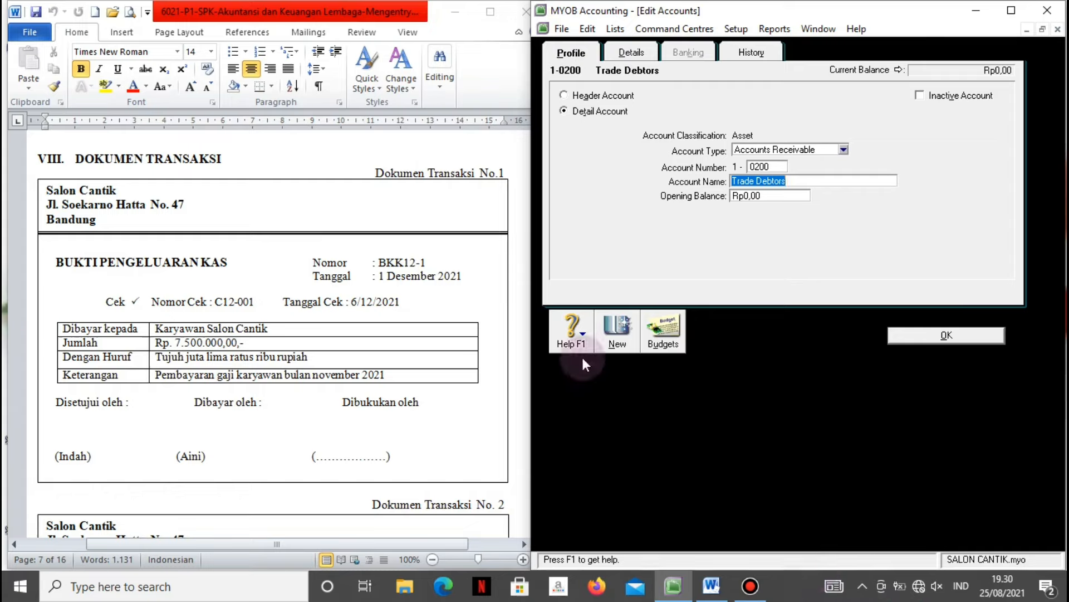
Scroll the Word brief up to the chart of accounts starting at Current Assets.
click(241, 170)
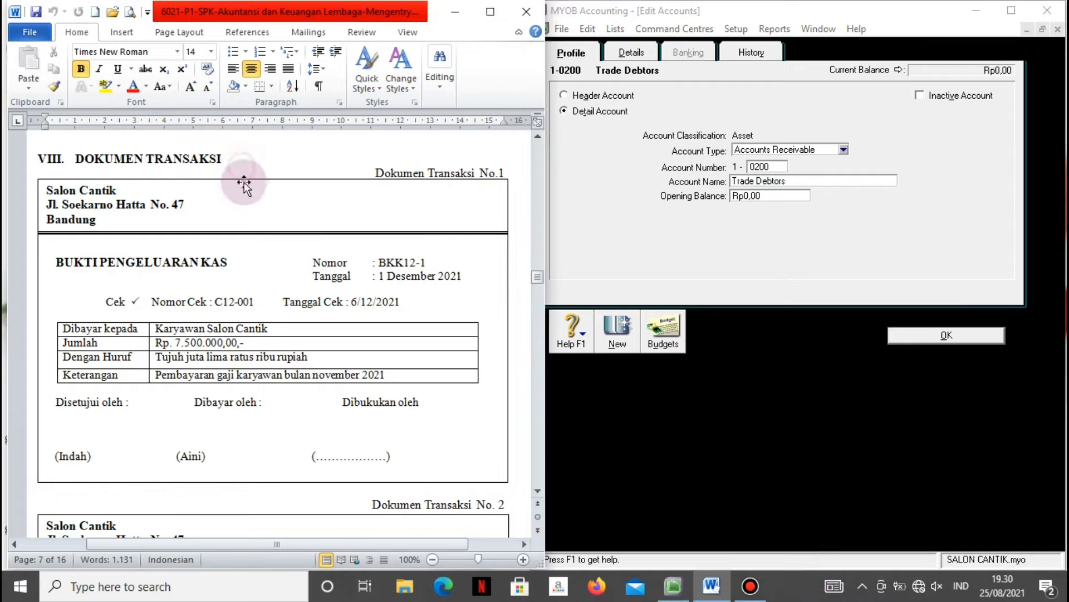
scroll(243, 201, up, 10)
scroll(244, 230, up, 15)
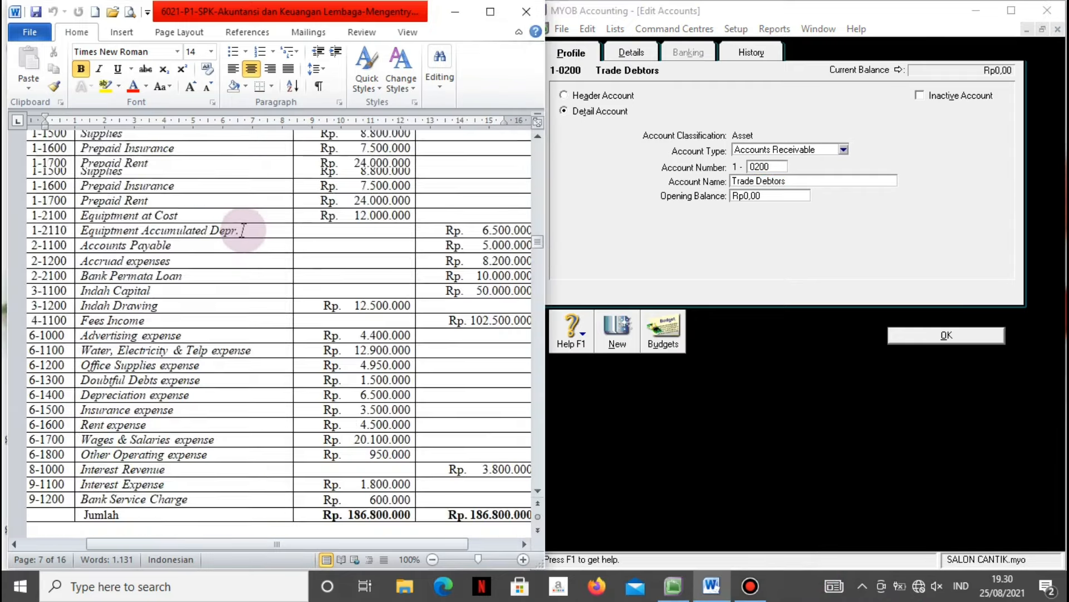
scroll(245, 232, up, 10)
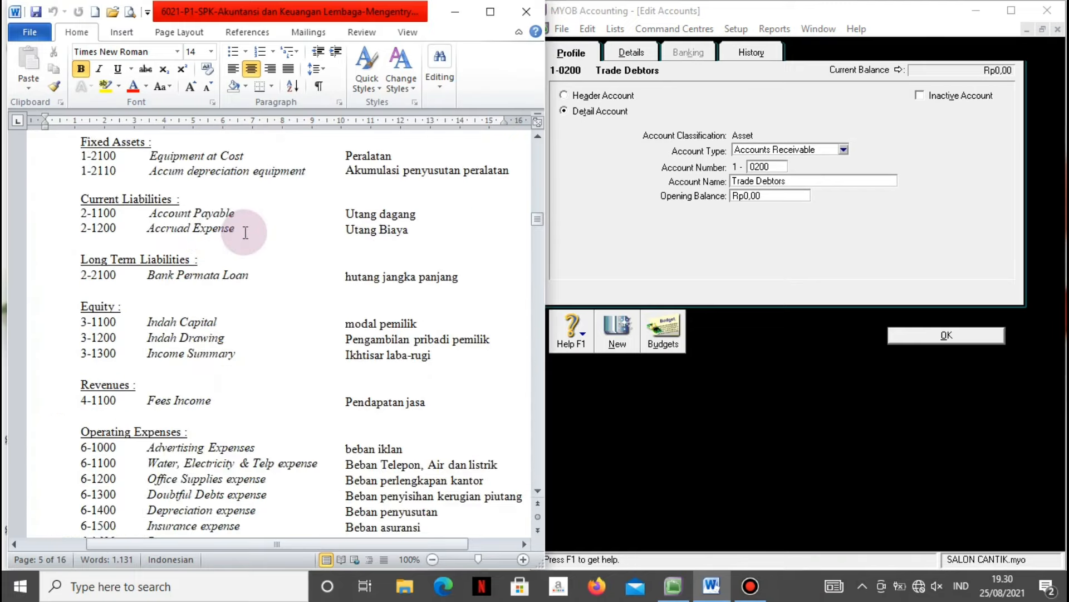
scroll(245, 232, up, 6)
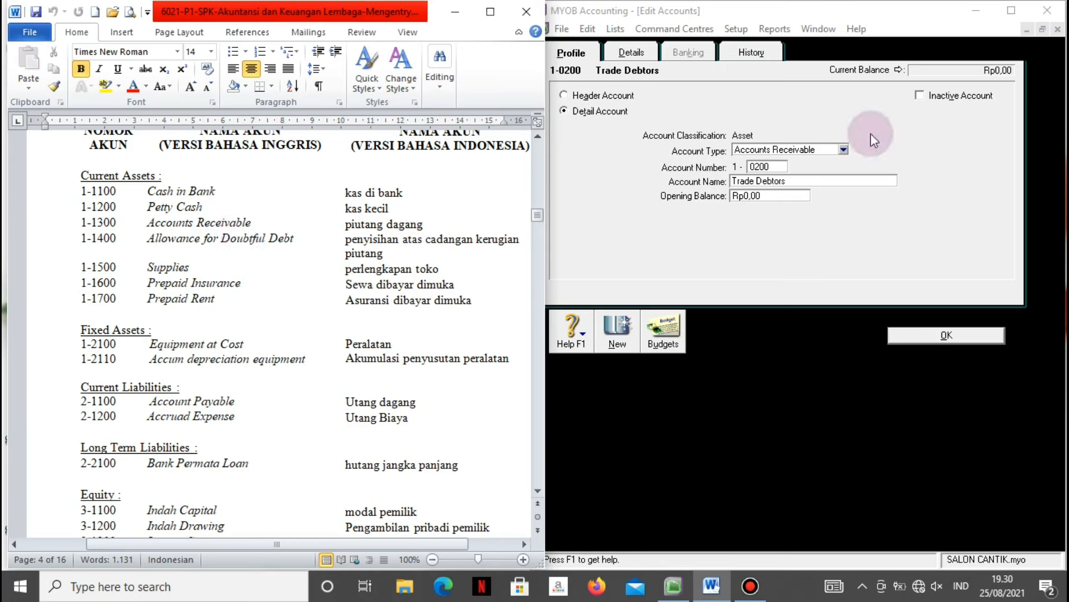
Renumber Trade Debtors to 1-1300 and rename it Accounts Receivable.
click(775, 167)
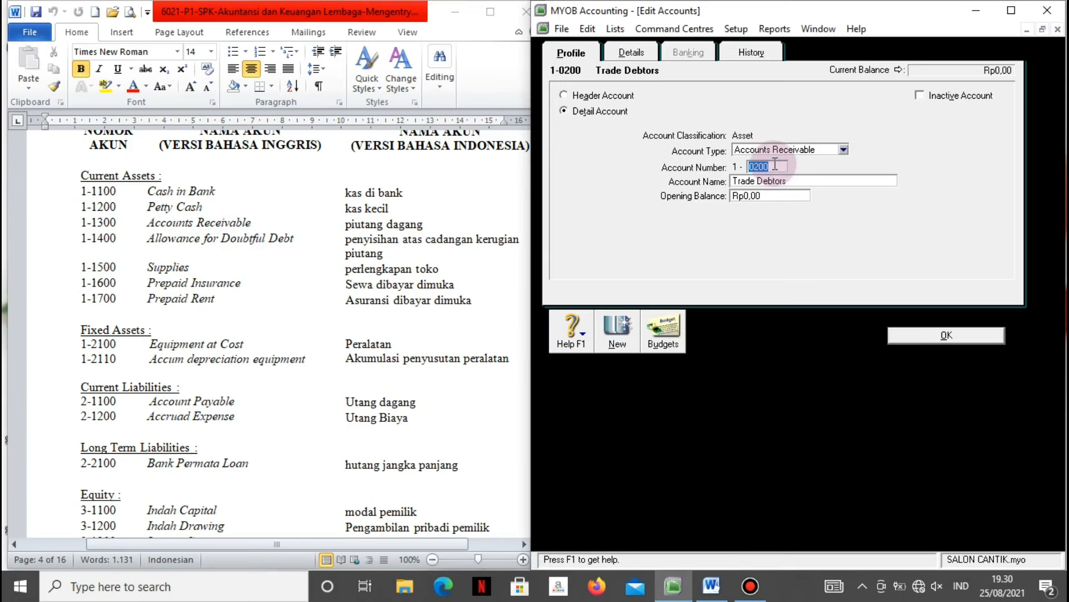
text(13)
key(Tab)
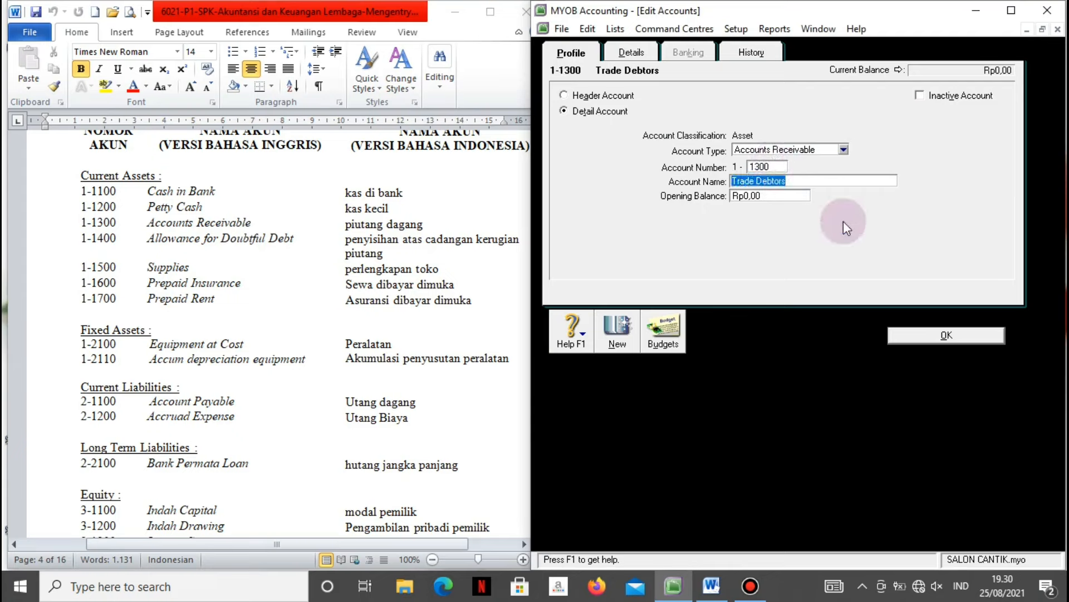
text(Accoun)
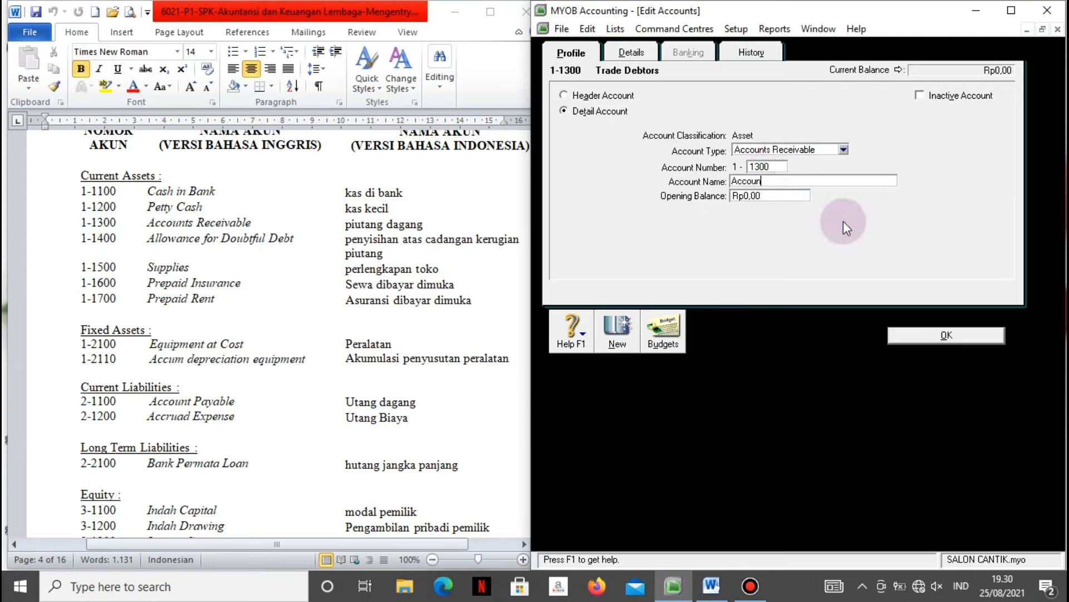
text(t)
key(BackSpace)
text(s Receivable)
click(793, 196)
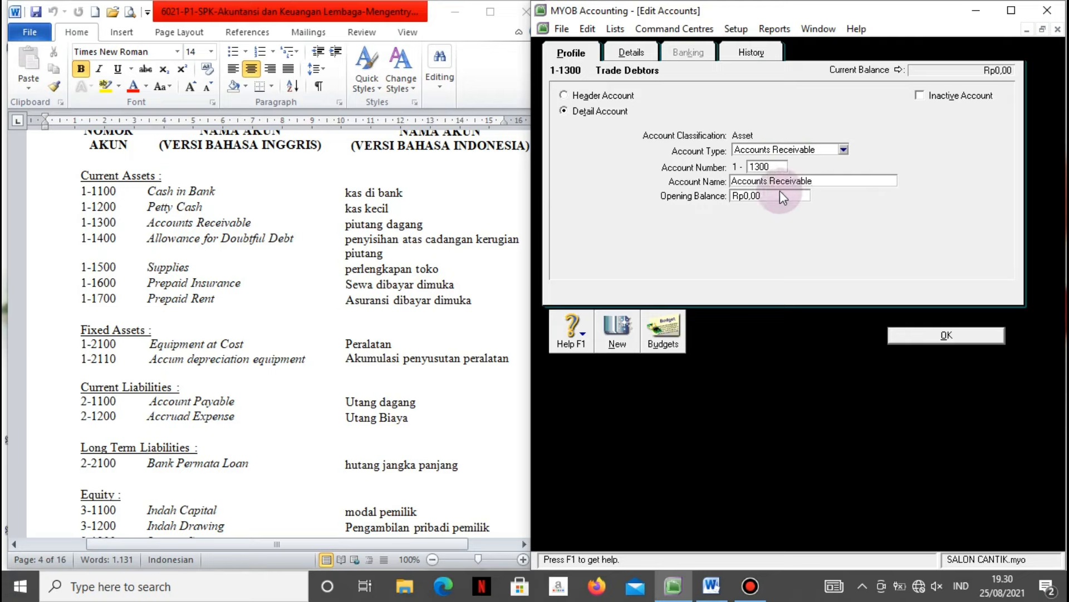
click(899, 337)
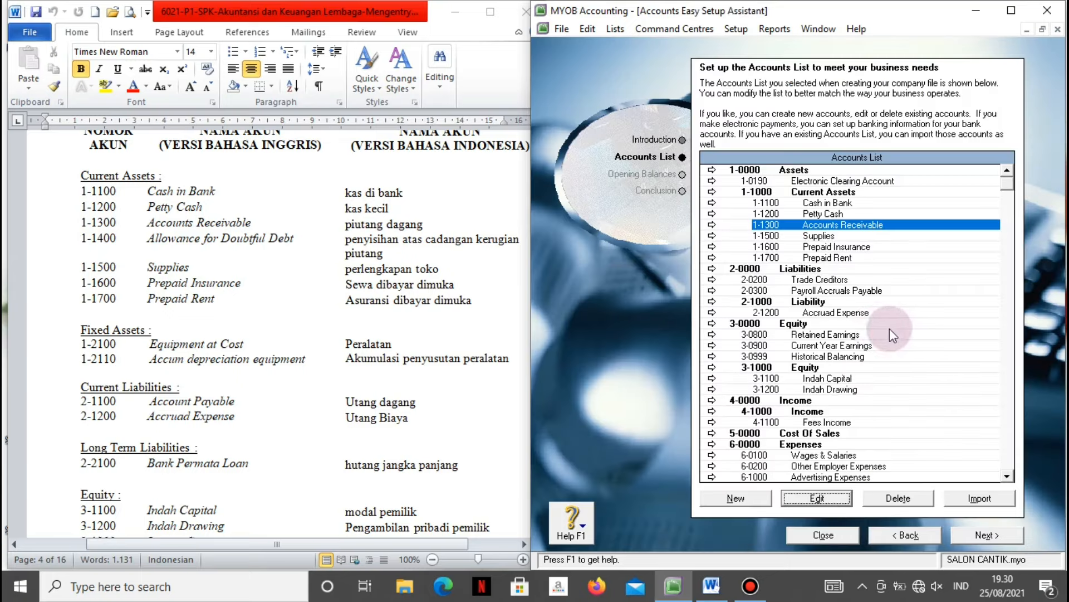
Renumber 2-0200 Trade Creditors to 2-1100 and rename it Account Payable.
click(827, 280)
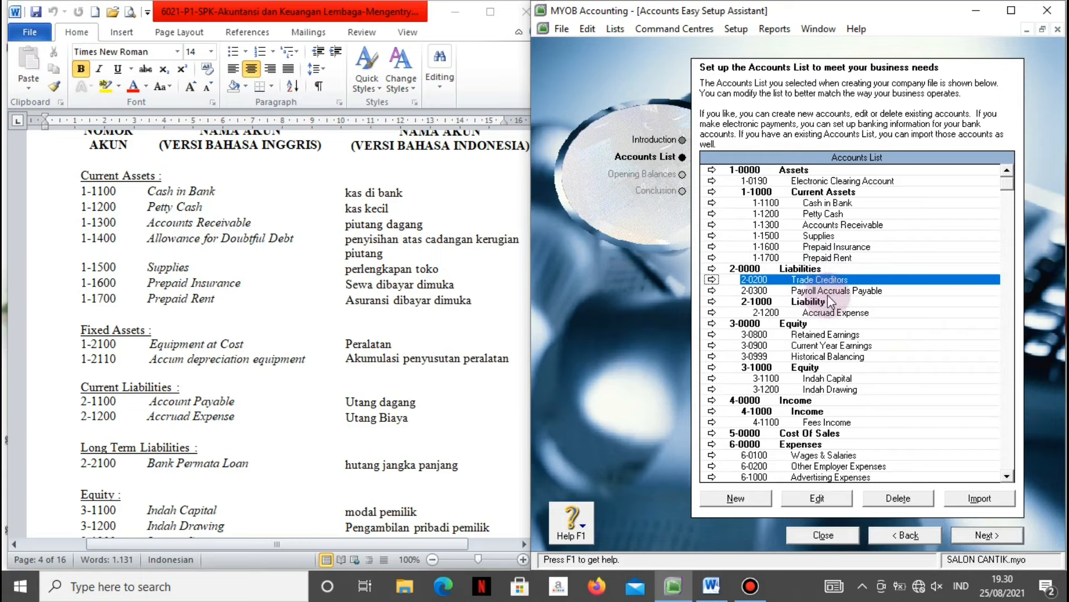
click(711, 279)
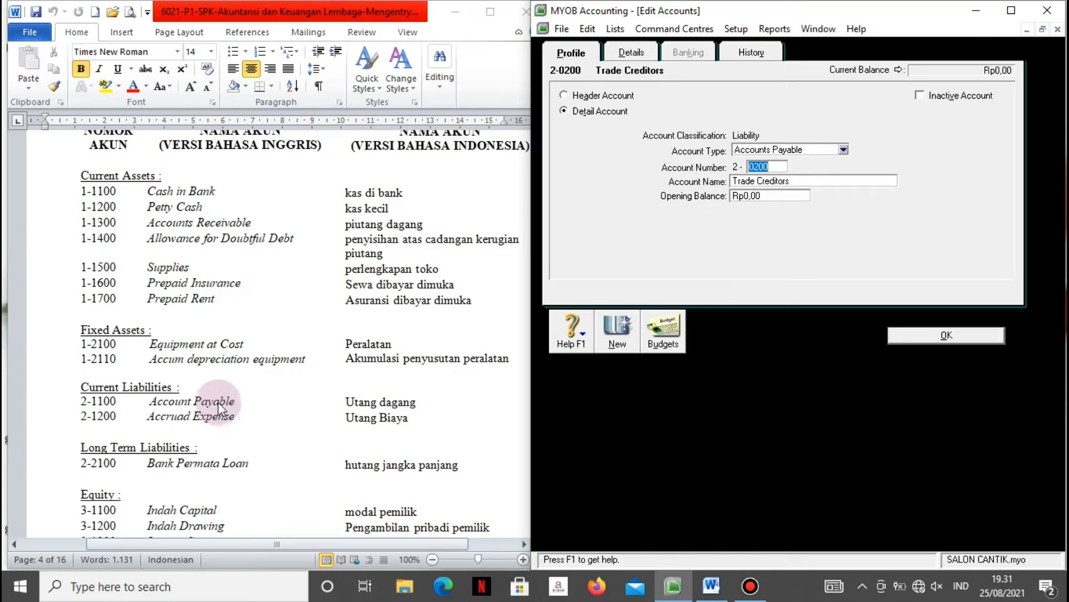
text(11)
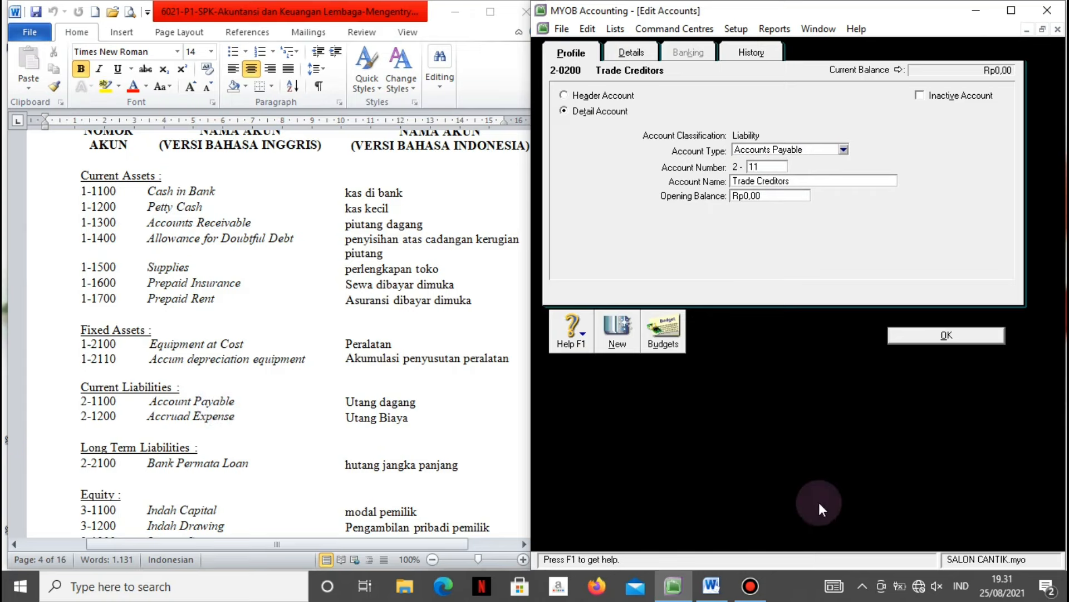
text(00)
key(Tab)
text(A)
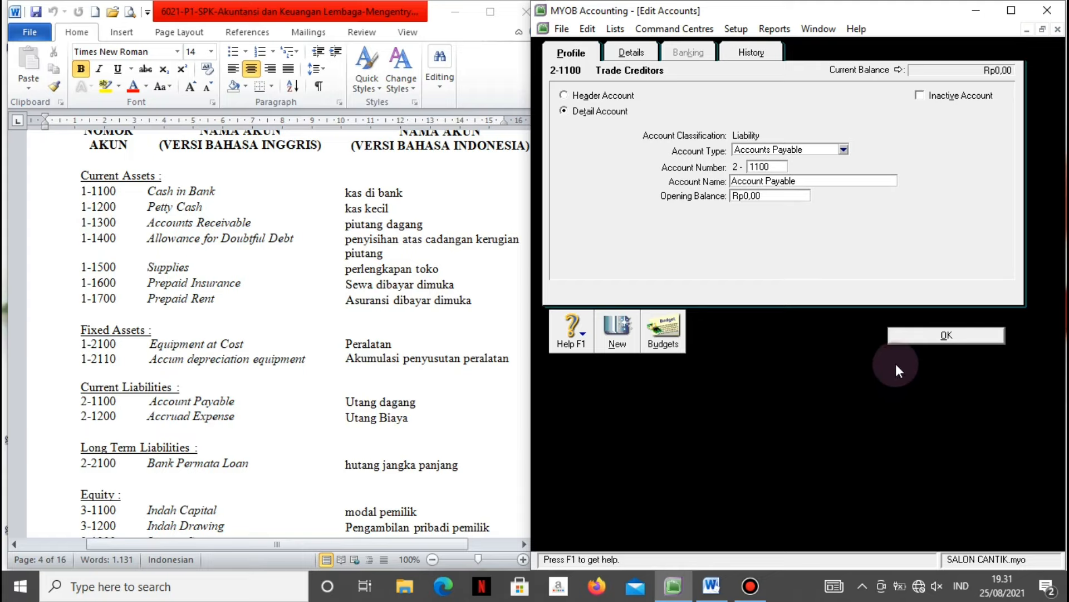
click(917, 332)
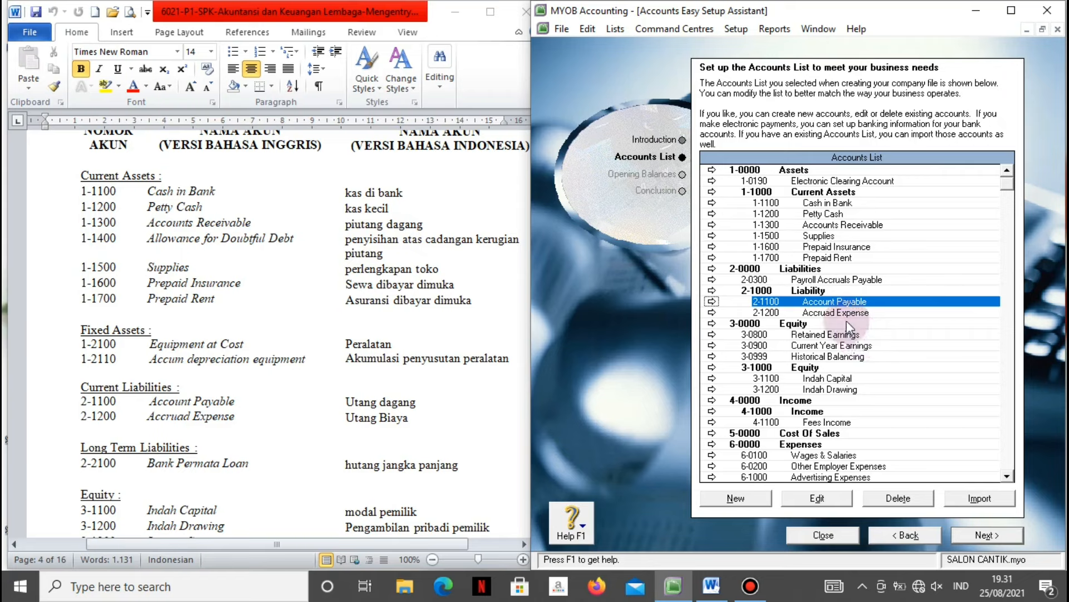
Delete the 2-1000 Liability header from the accounts list.
click(802, 290)
click(879, 498)
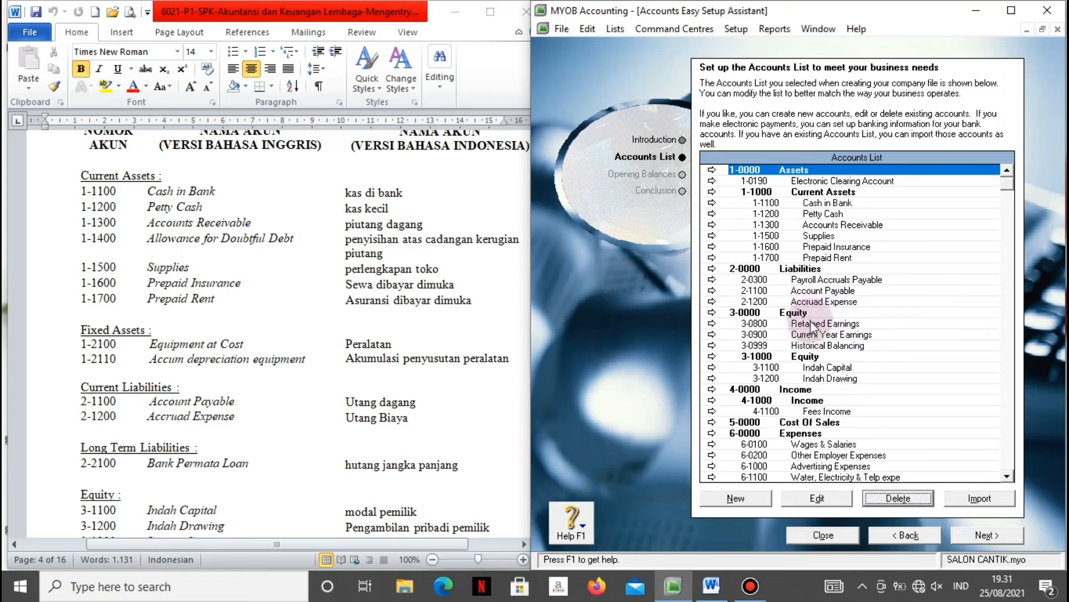
click(814, 346)
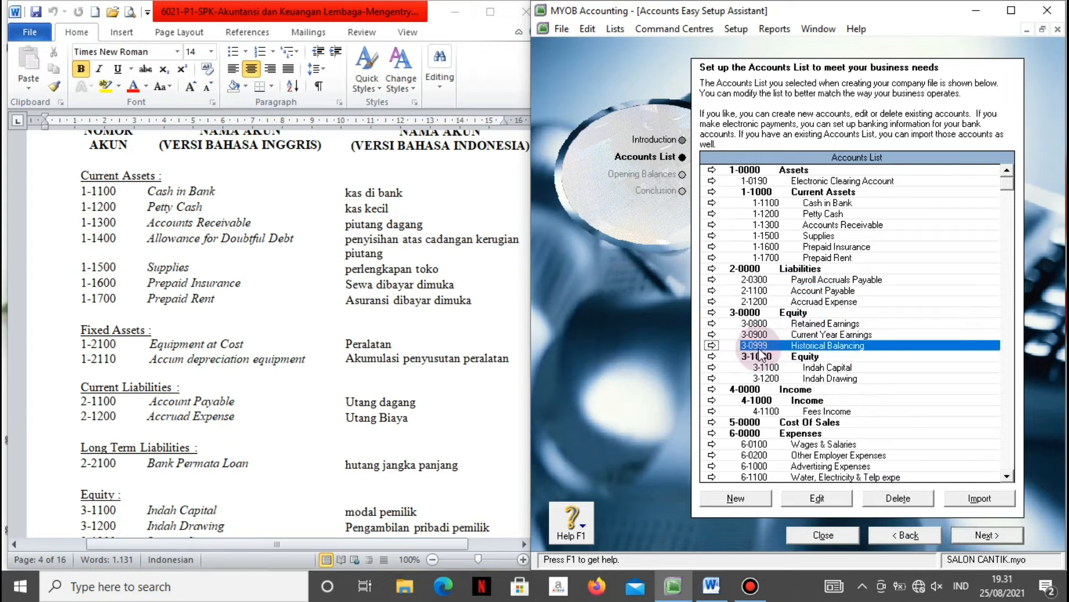
Renumber Historical Balancing to 3-1300 and rename it Income Summary, checking the Word chart.
click(712, 346)
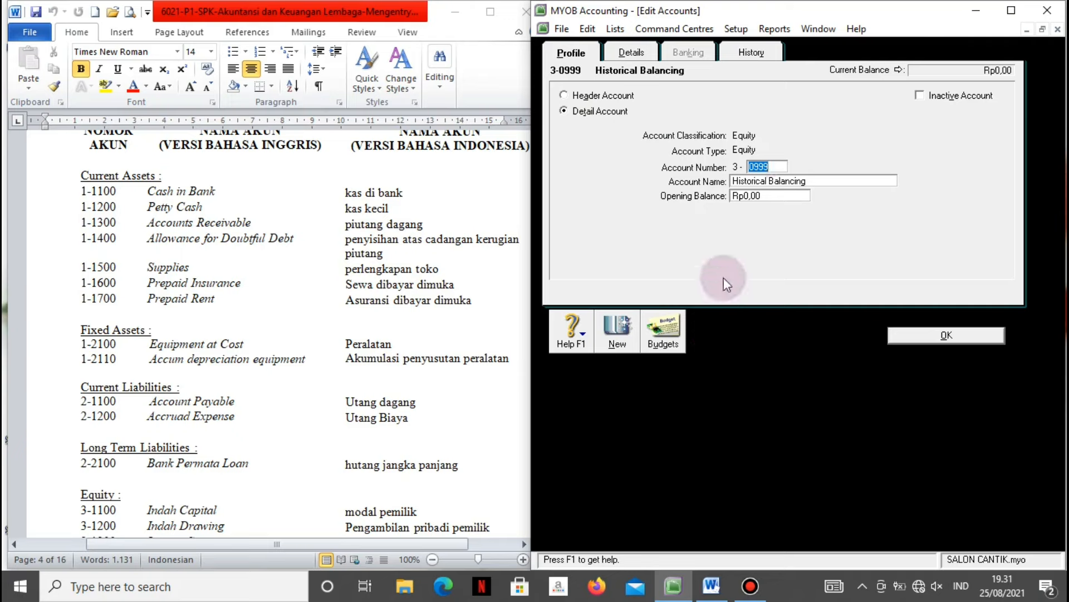
click(423, 490)
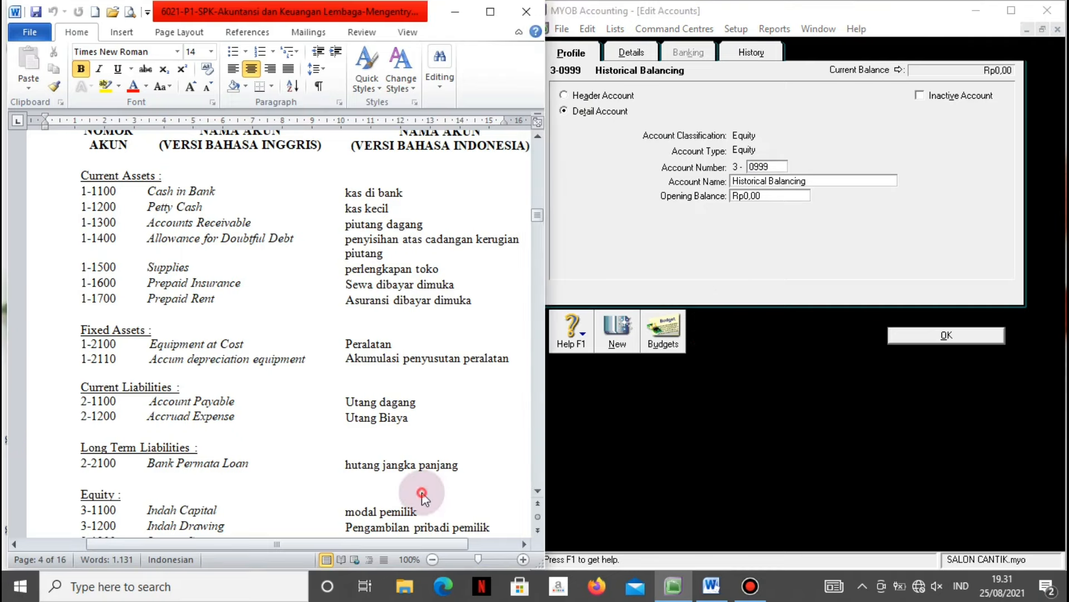
scroll(444, 503, down, 2)
scroll(444, 503, down, 2)
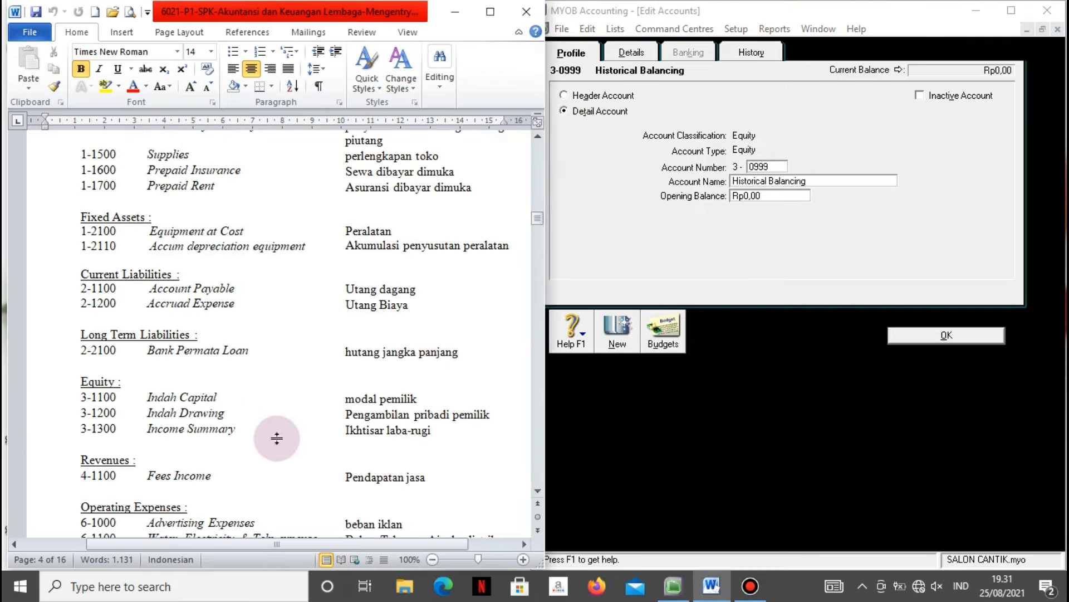
click(800, 180)
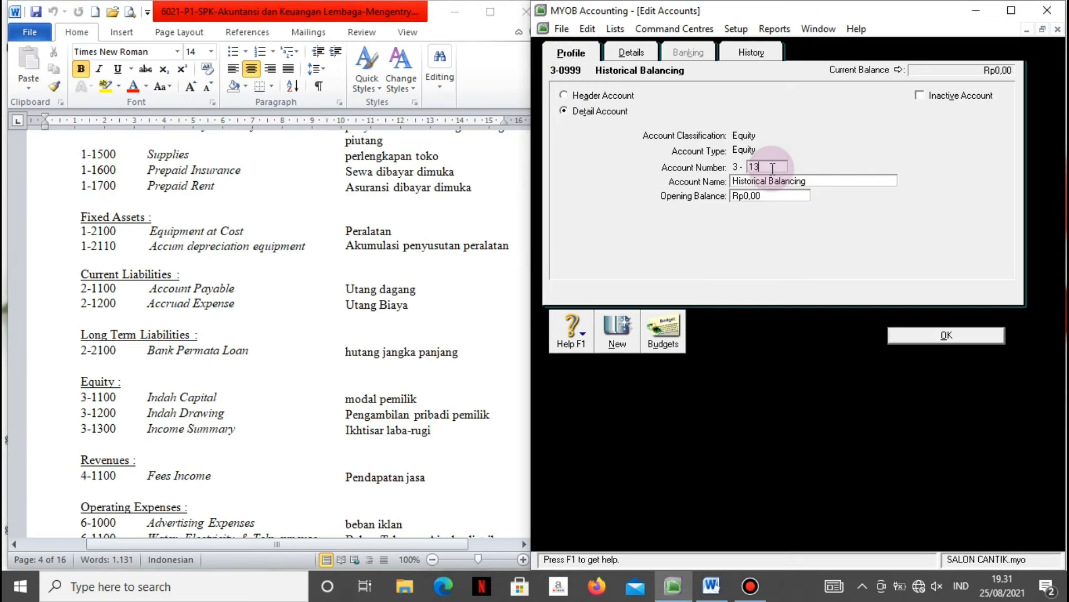
key(Tab)
text(Incom)
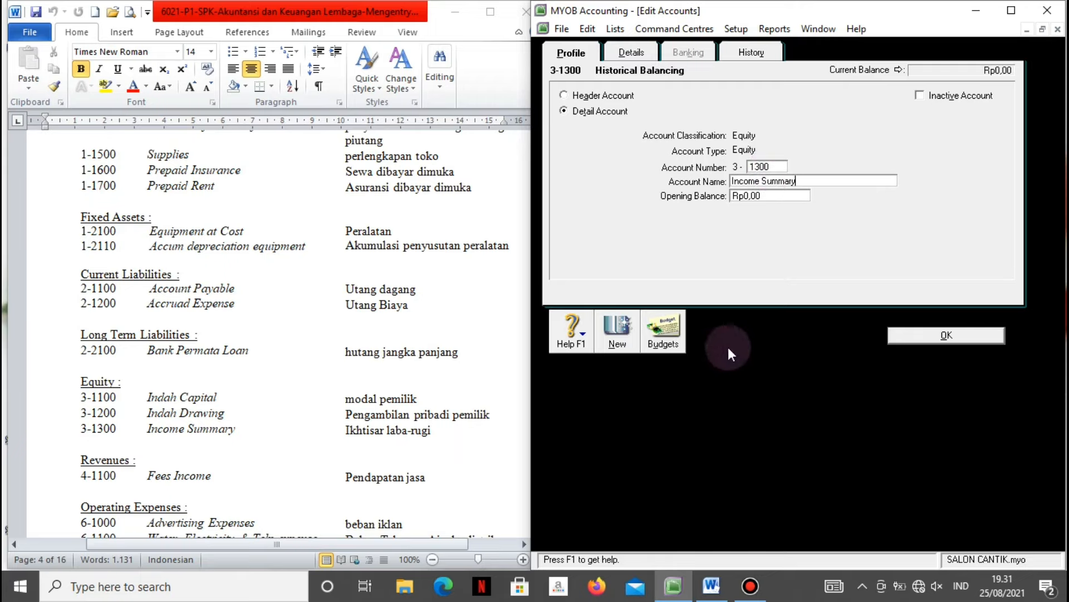
click(915, 339)
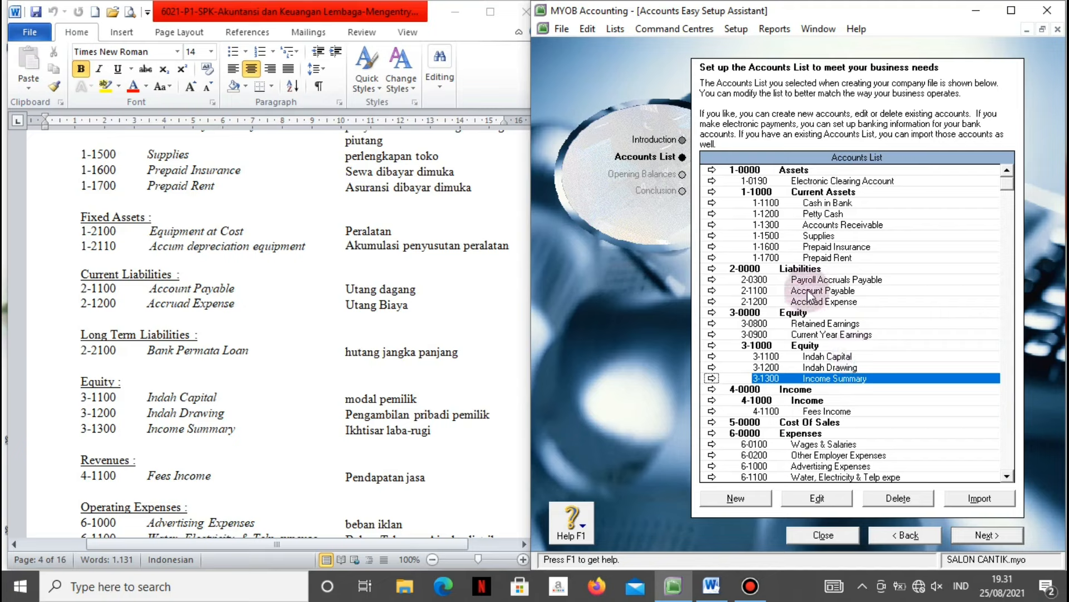
Delete the 3-1000 Equity and 4-1000 Income header accounts.
click(809, 346)
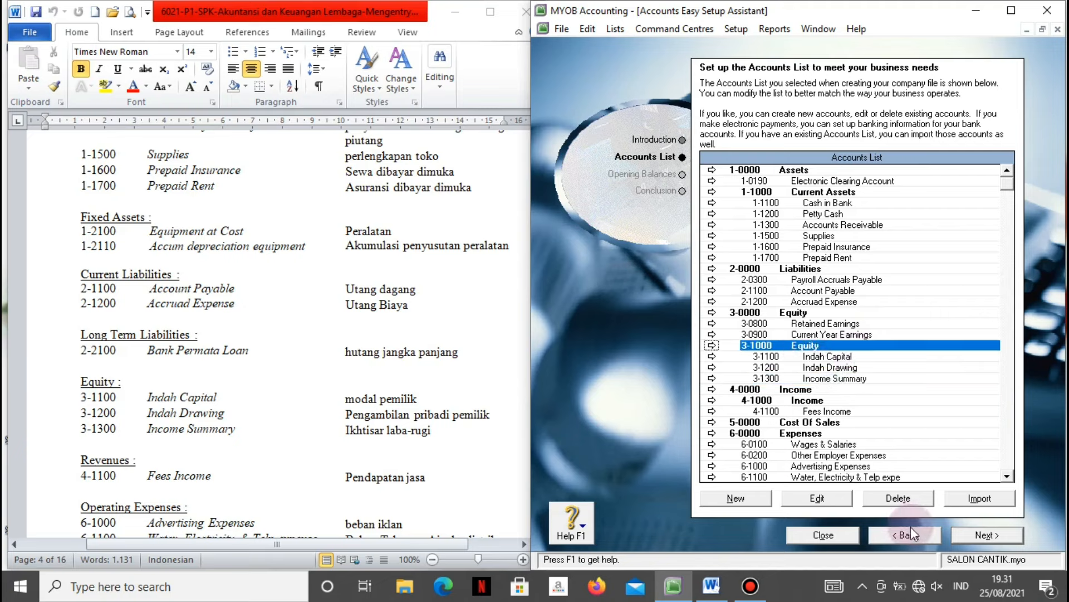
click(899, 498)
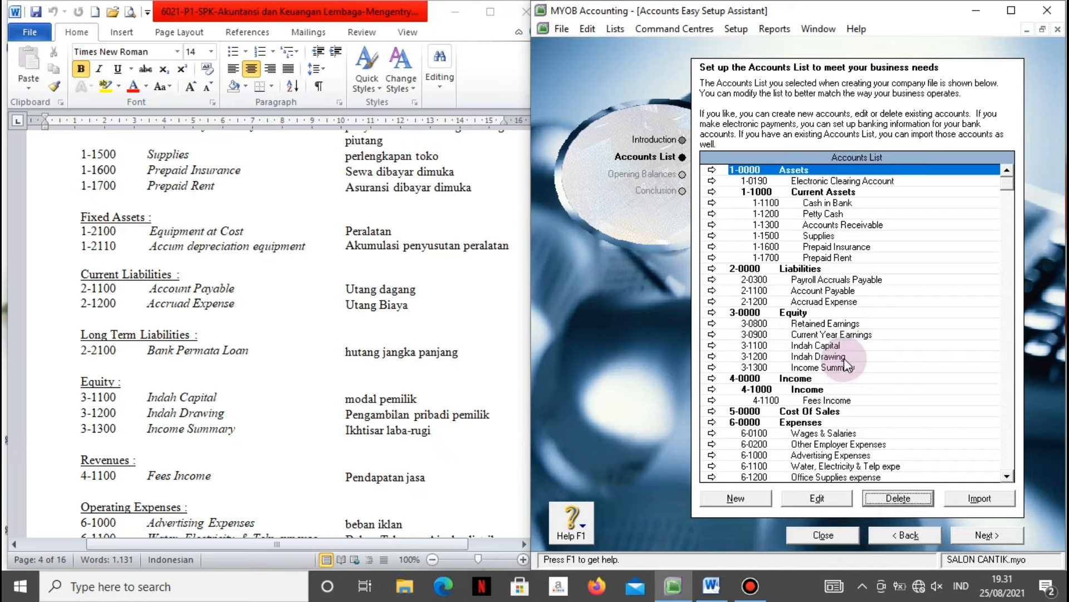
click(802, 391)
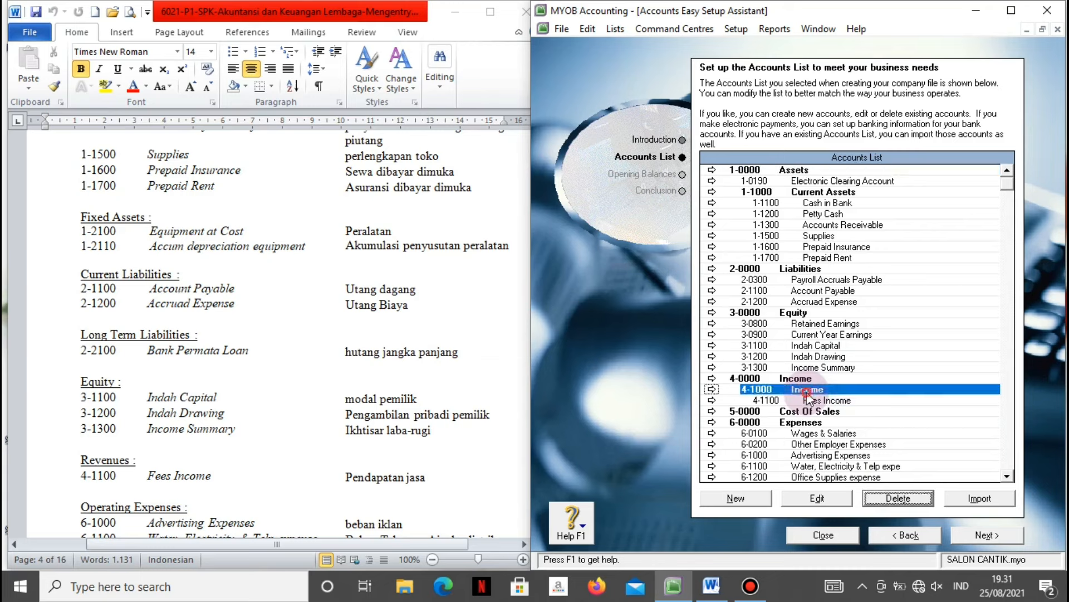
click(899, 497)
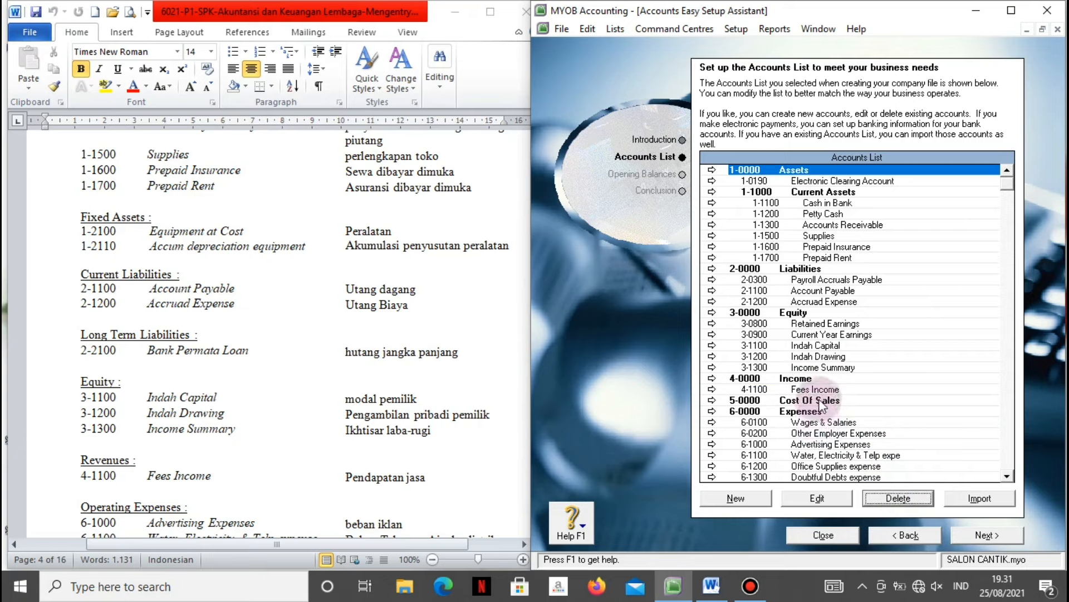
Review the expense accounts in the Word chart and select 6-0100 Wages & Salaries.
scroll(830, 390, down, 3)
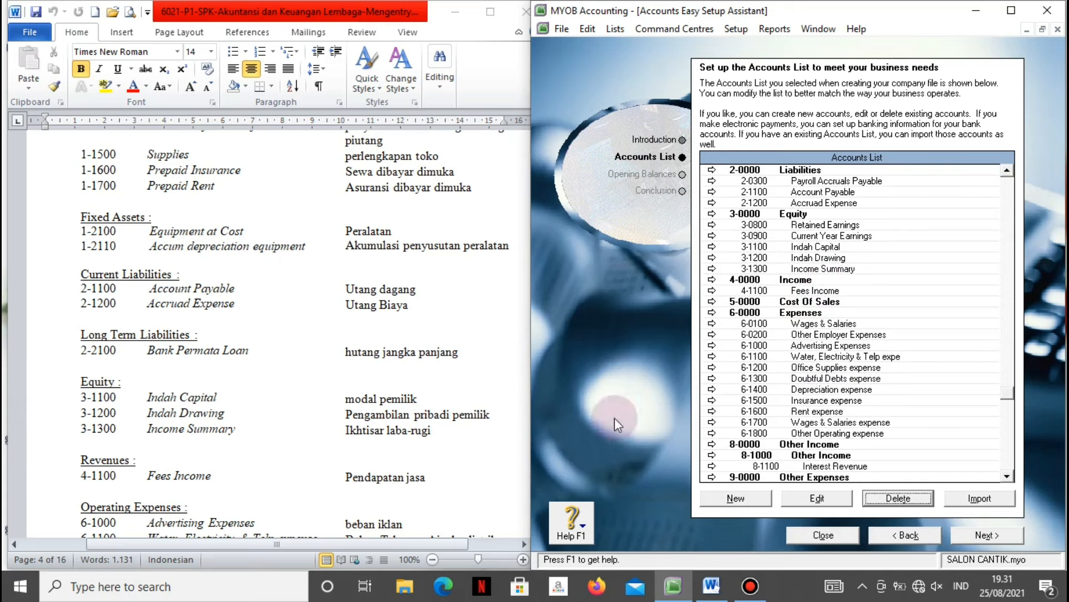
click(501, 438)
scroll(501, 439, down, 4)
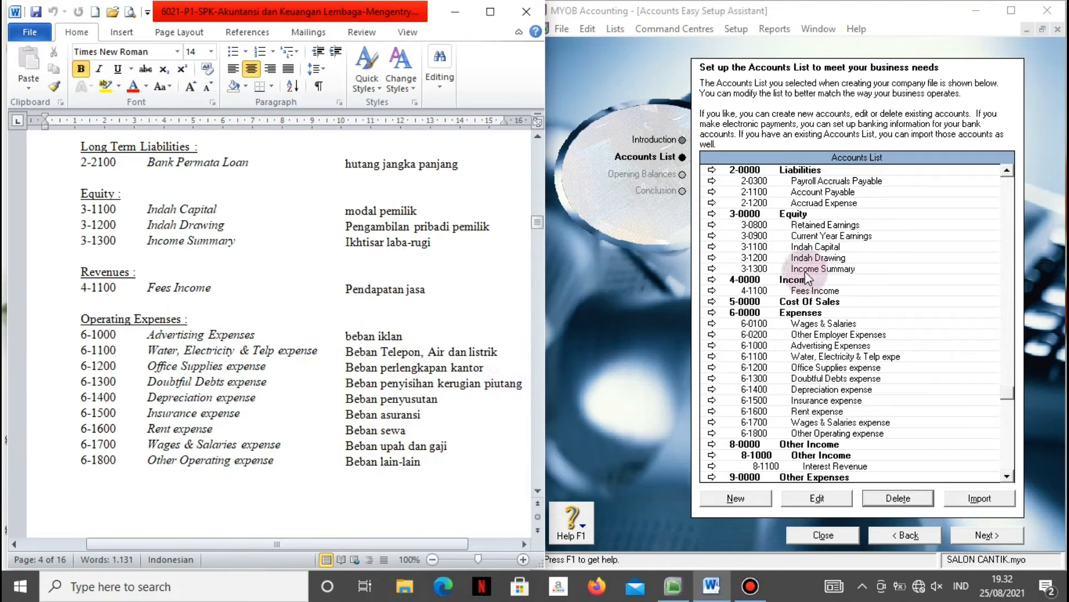
click(796, 325)
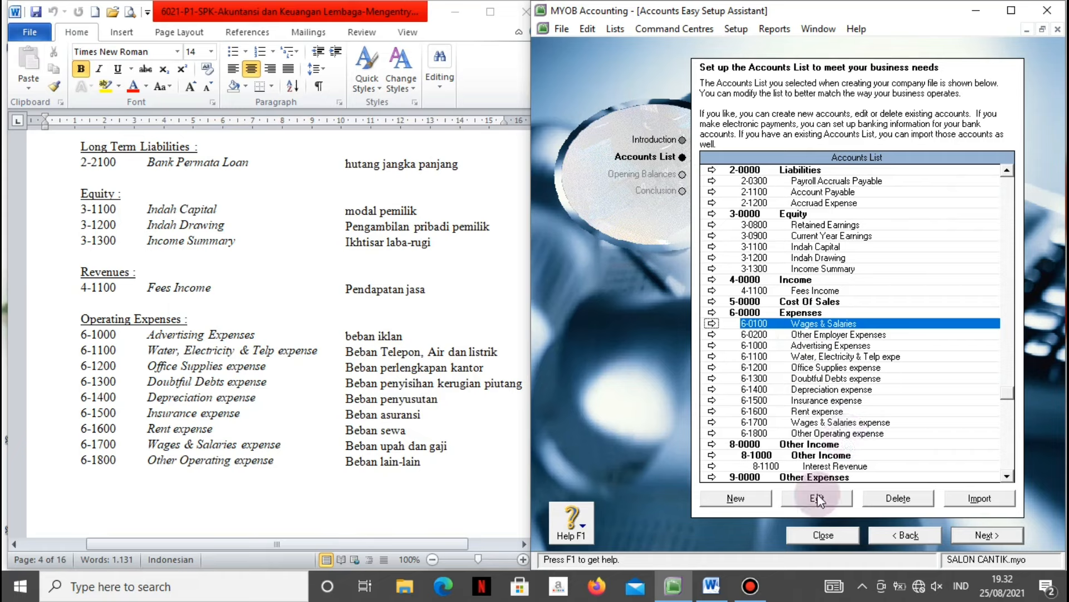
Set the payroll default wages expense account to 6-1700 Wages & Salaries.
click(711, 324)
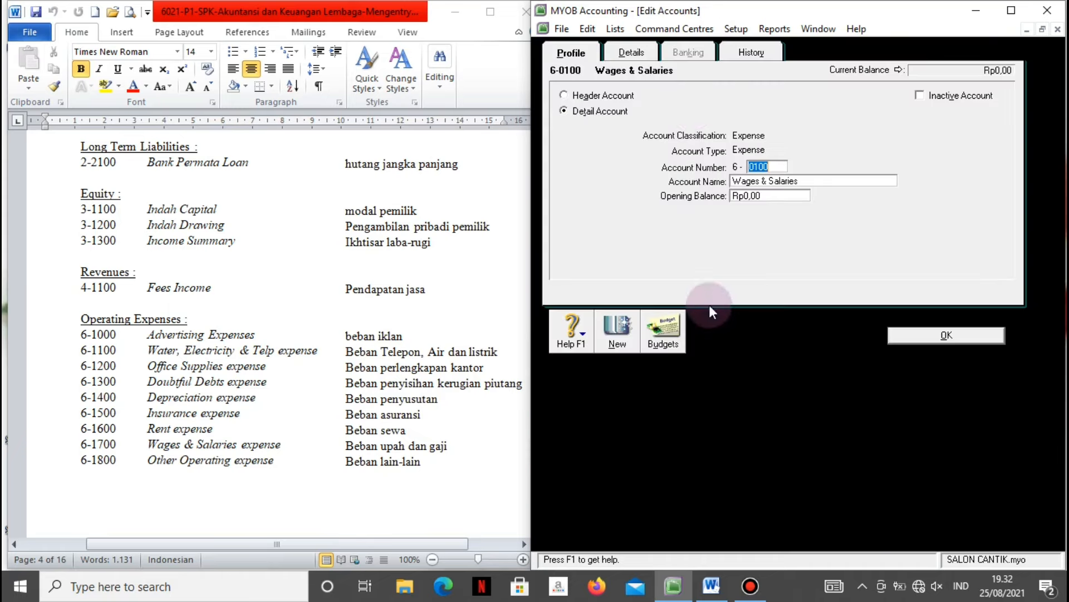
click(632, 52)
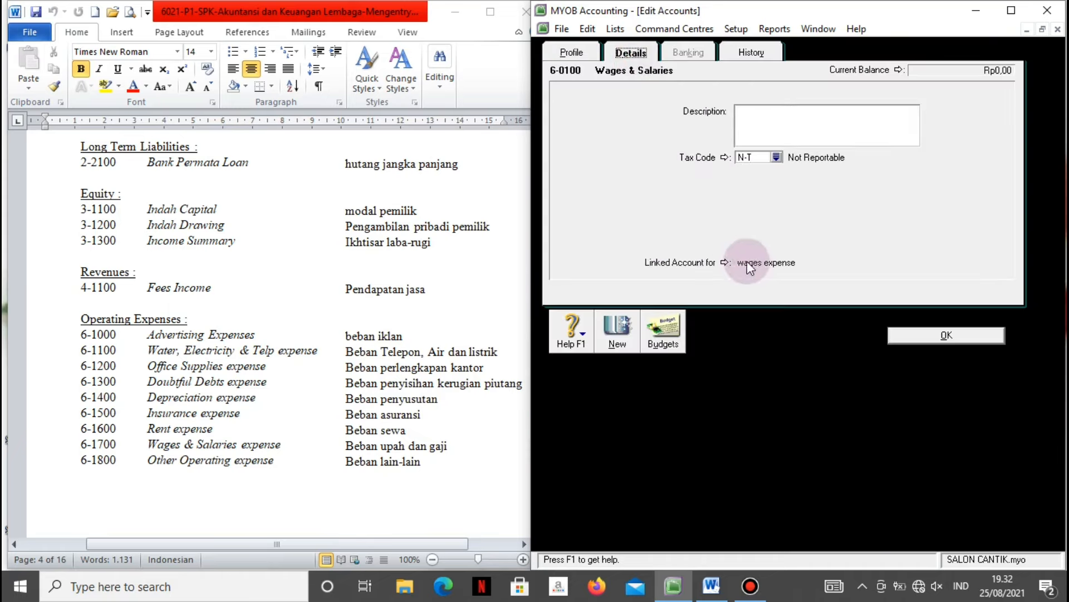
click(726, 262)
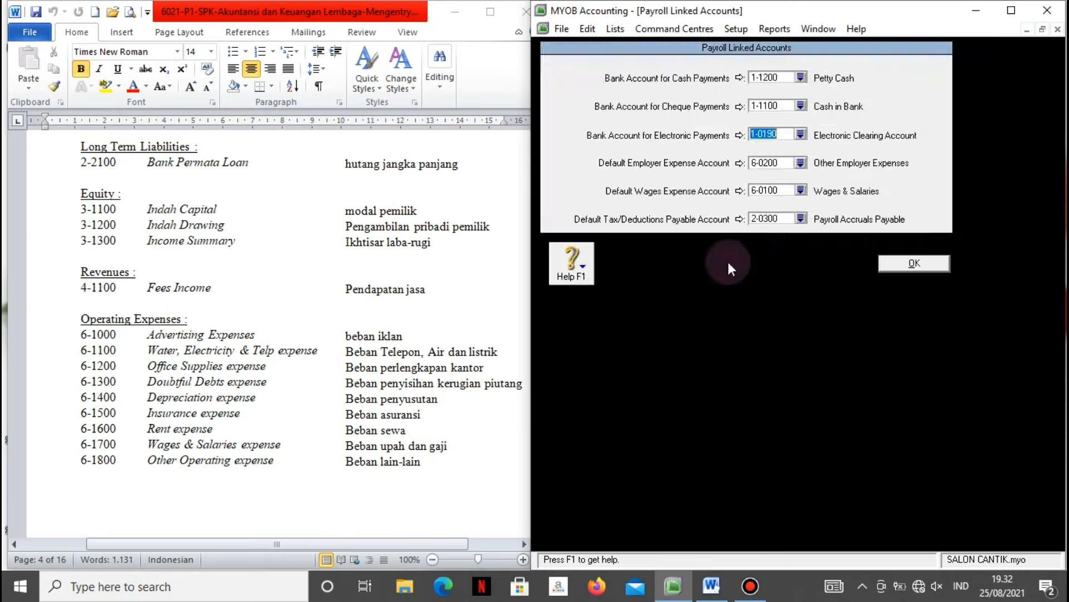
click(801, 191)
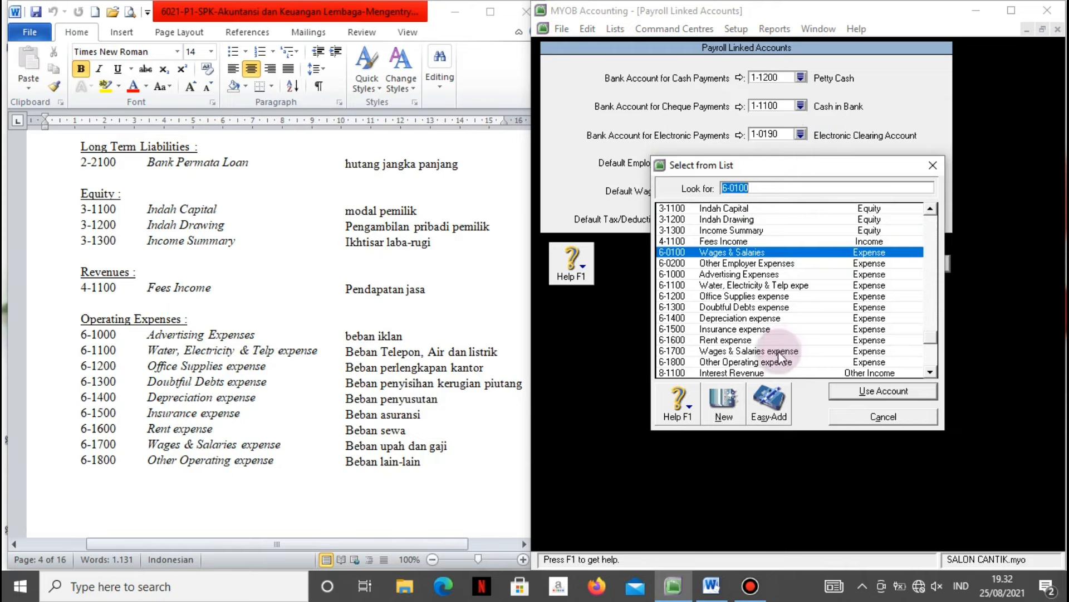
click(781, 352)
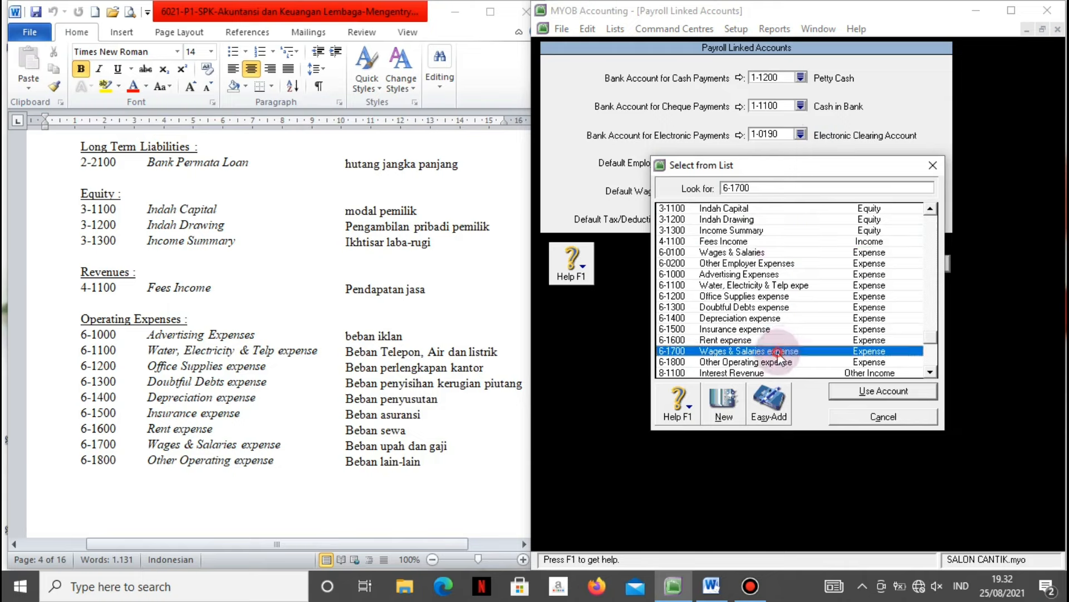
click(865, 391)
click(894, 264)
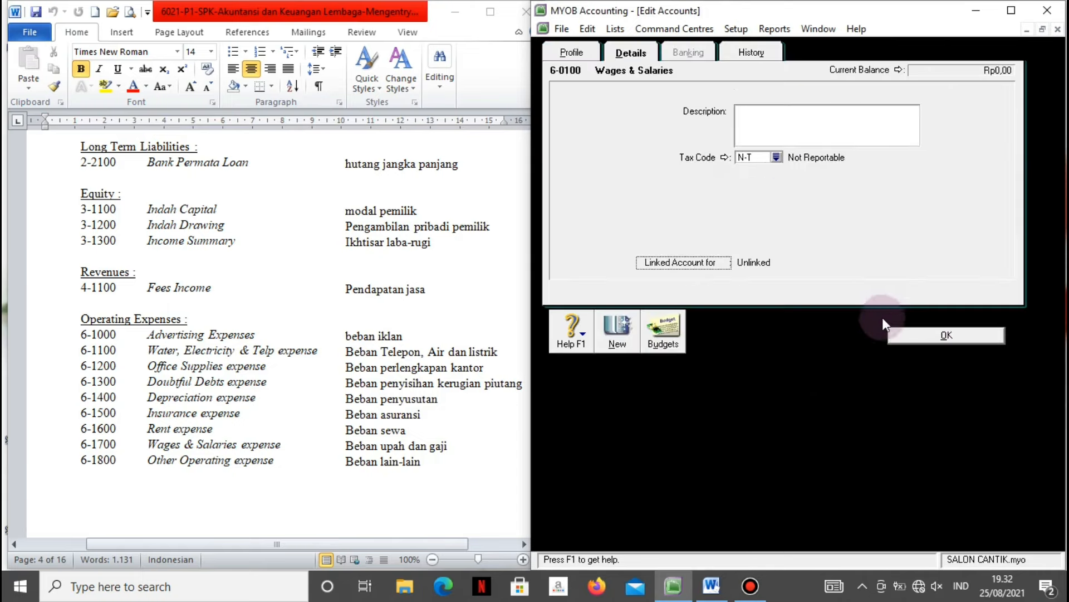
Close the editor and delete the 6-0100 Wages & Salaries account.
click(894, 335)
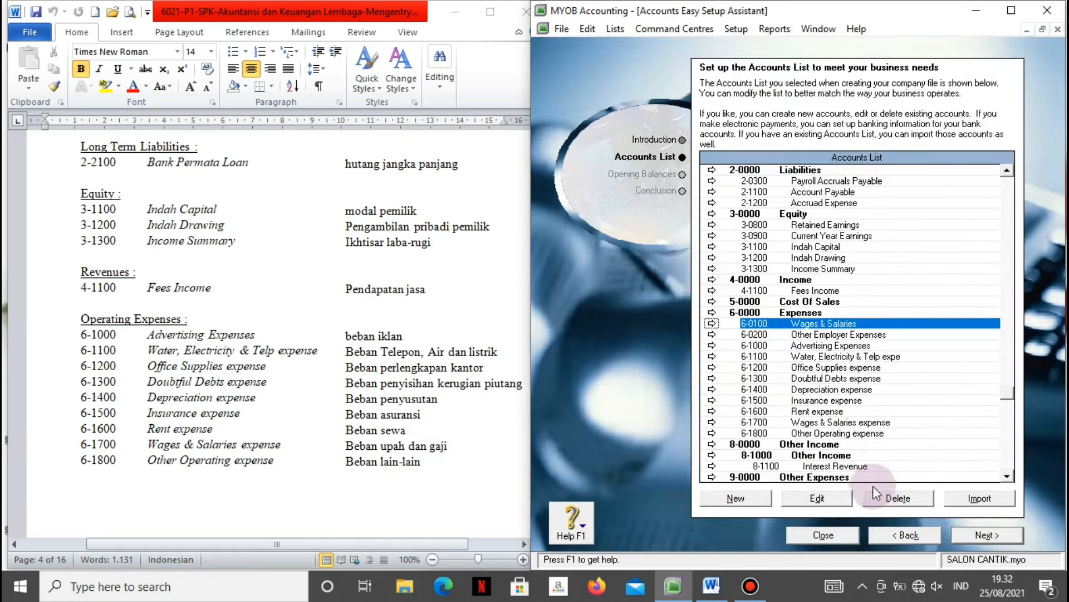
click(884, 501)
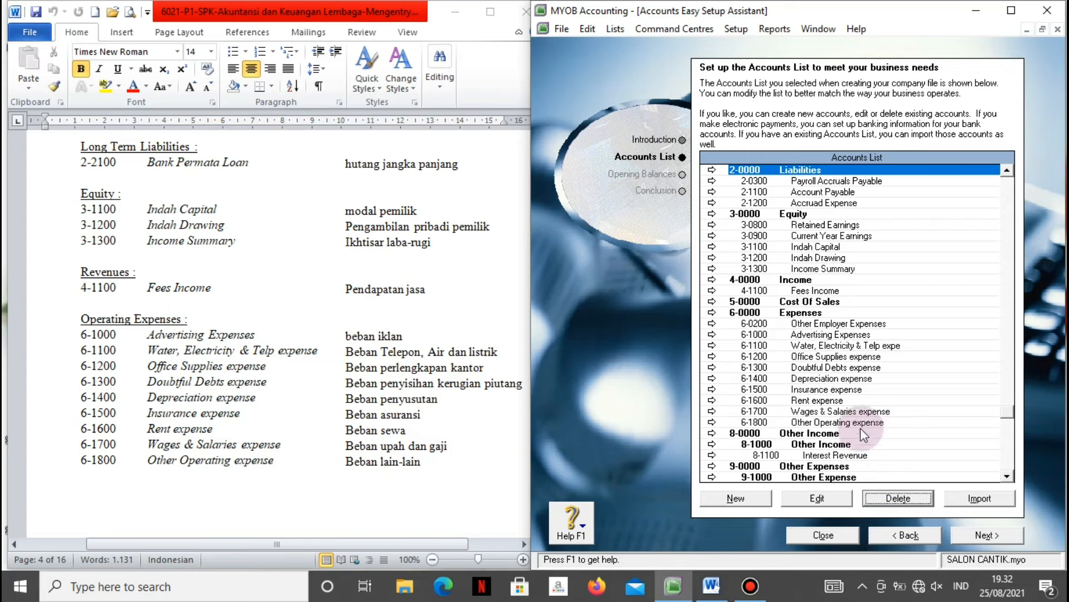
click(837, 323)
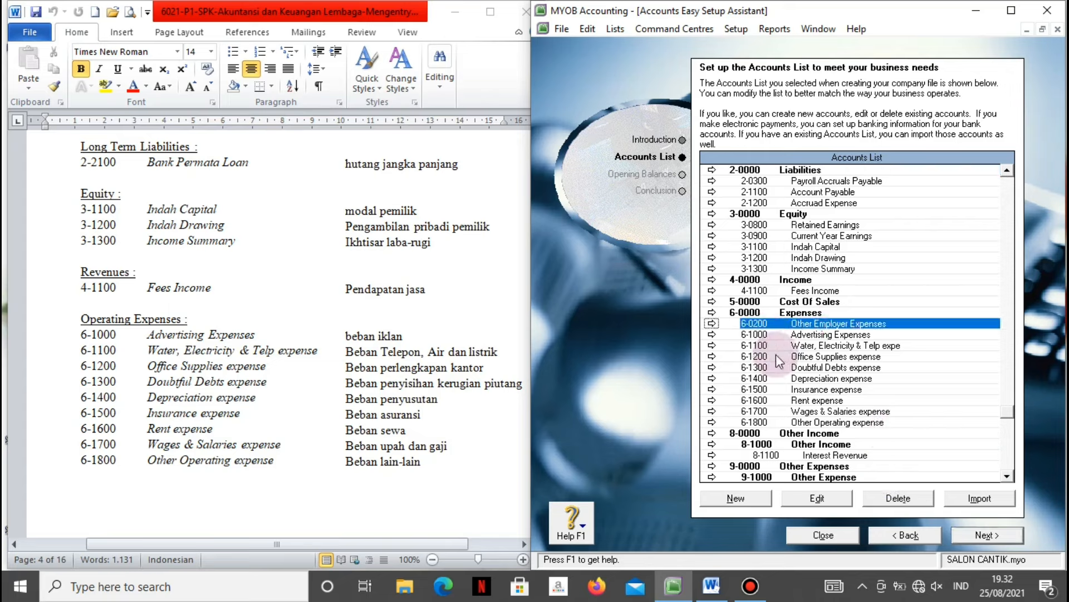
From account 6-0200's linked accounts, make 6-1700 the payroll default employer expense account.
click(713, 323)
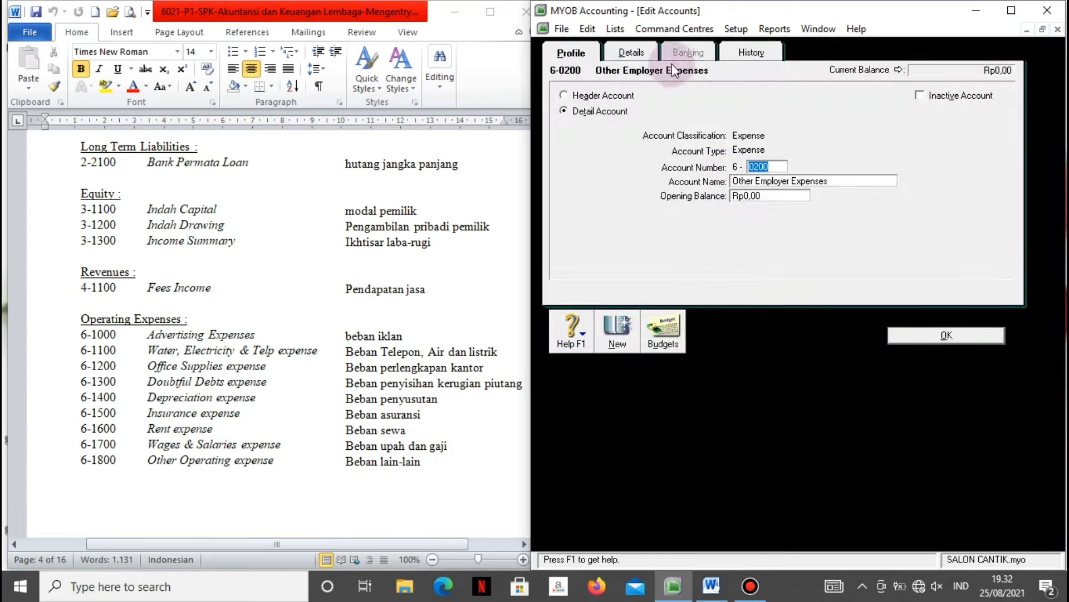
click(633, 52)
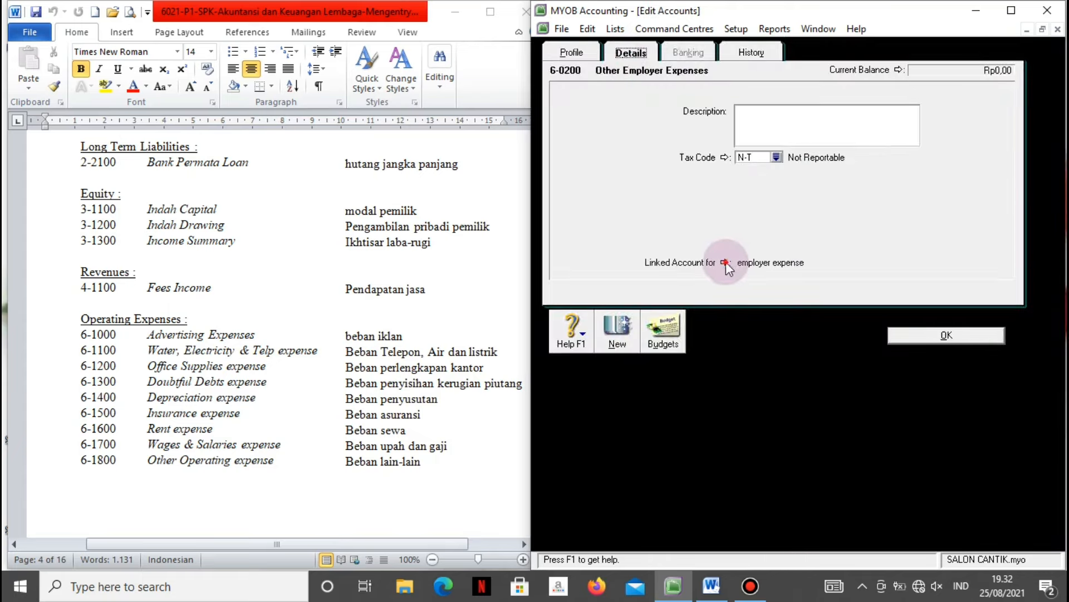
click(726, 262)
click(798, 164)
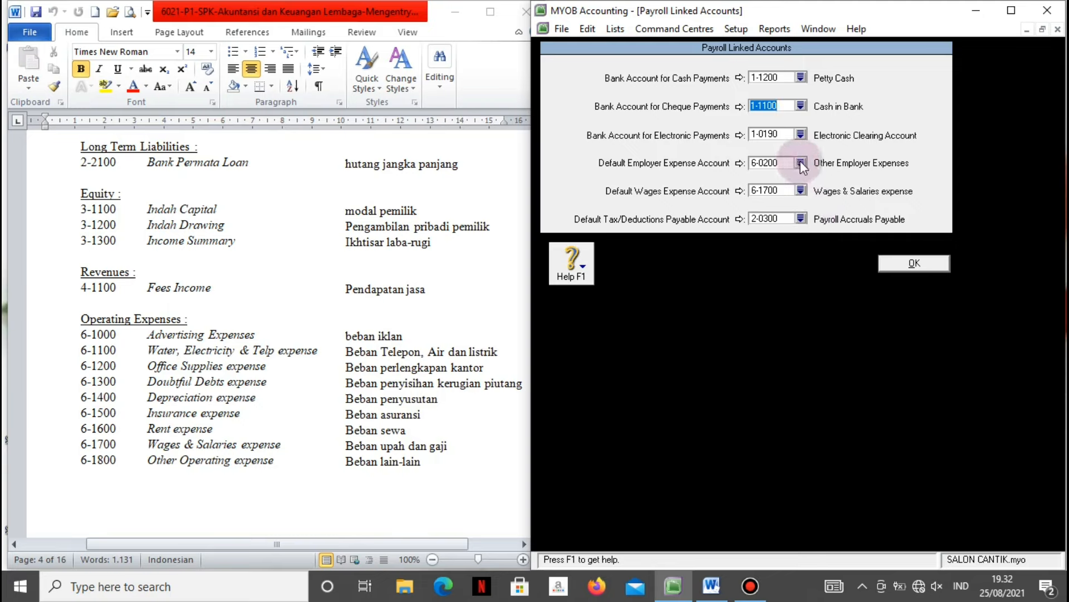
click(719, 273)
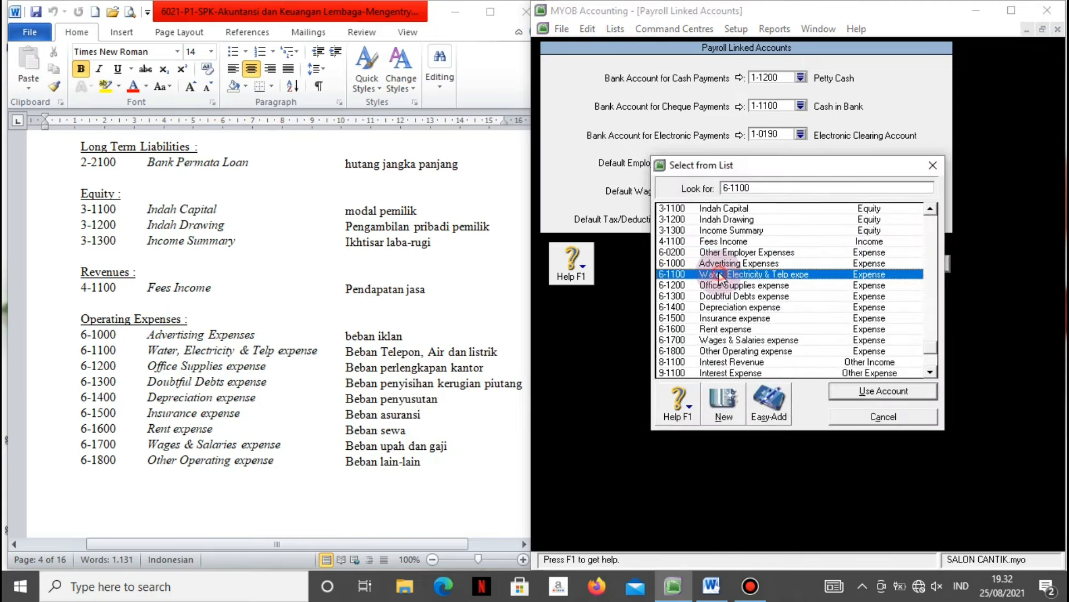
click(723, 340)
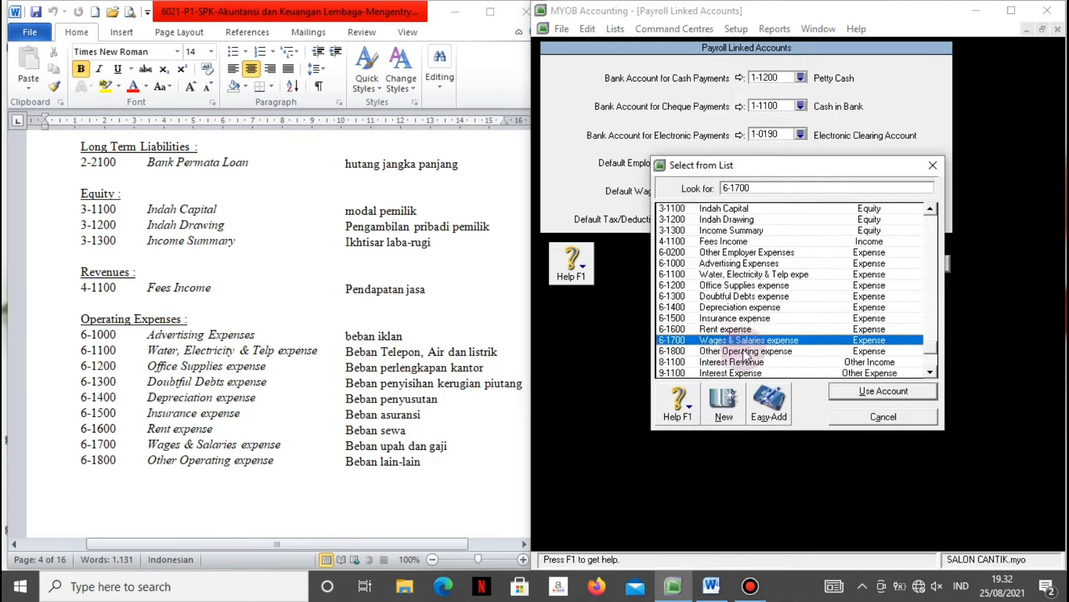
click(848, 389)
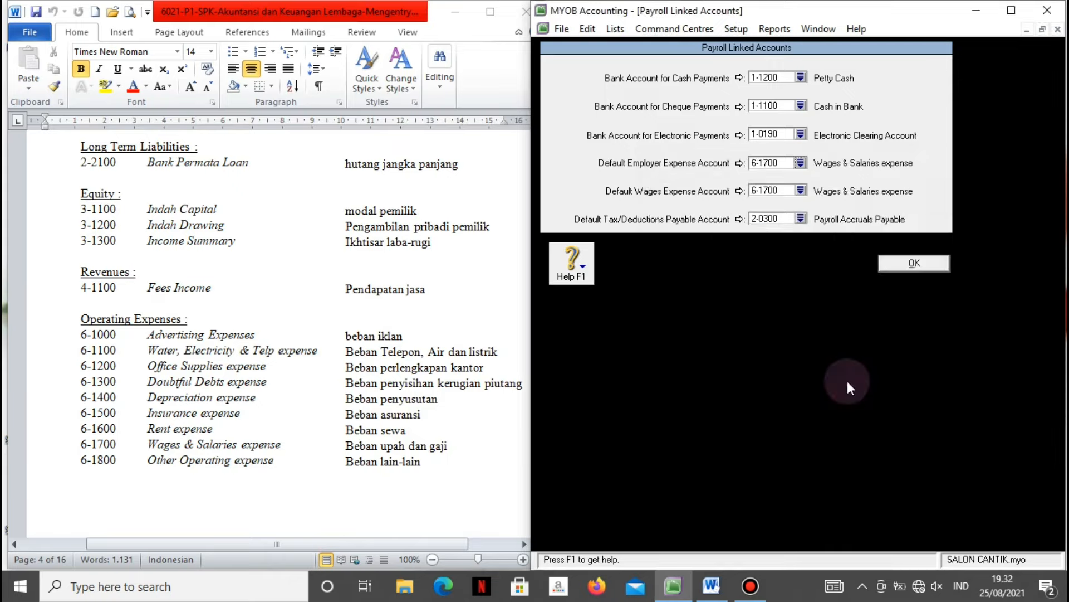
click(889, 263)
Delete the 6-0200 Other Employer Expenses account, then select 1-0190 Electronic Clearing Account.
click(900, 336)
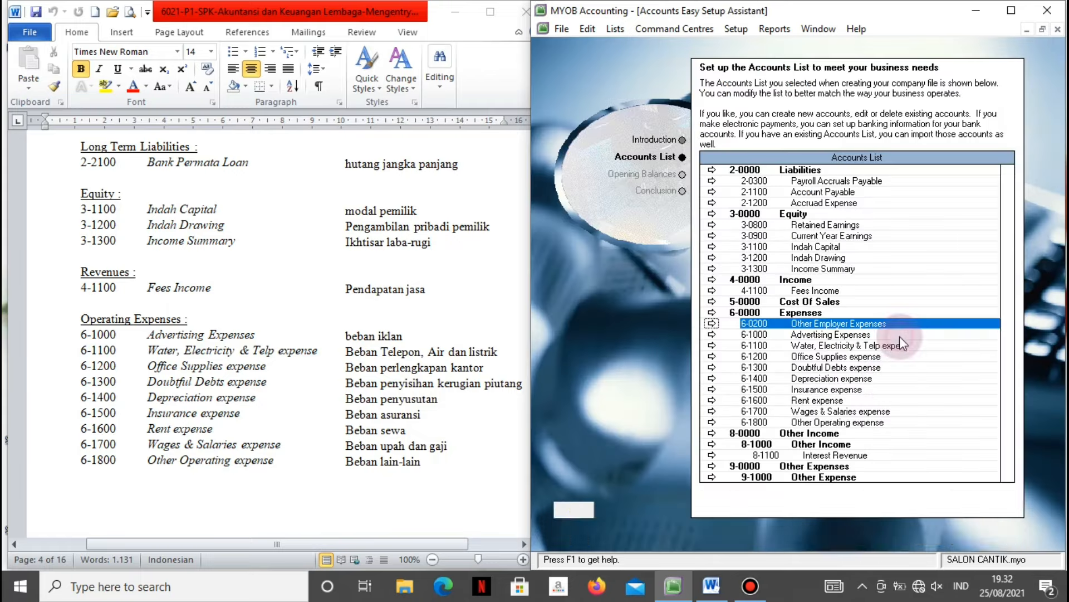
click(880, 509)
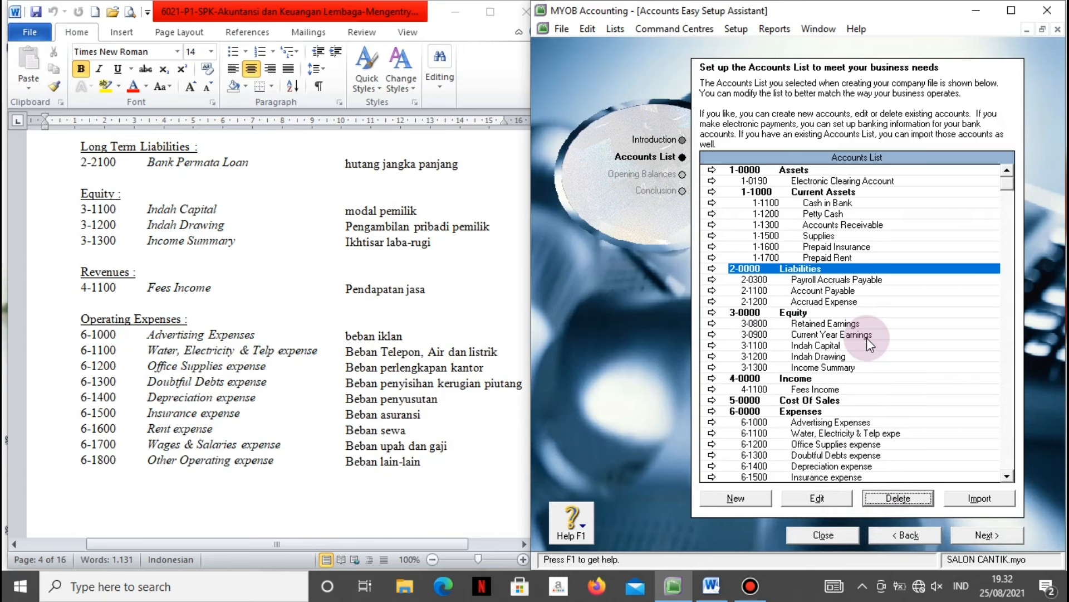
click(821, 184)
Renumber the Electronic Clearing Account from 1-0190 to 1-1210.
click(711, 182)
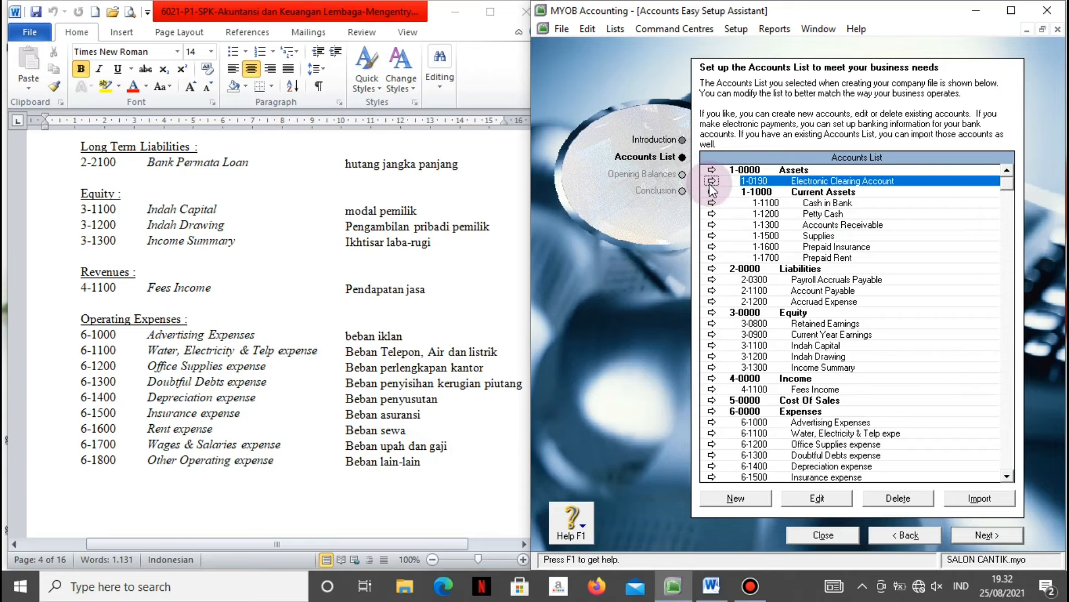
click(711, 181)
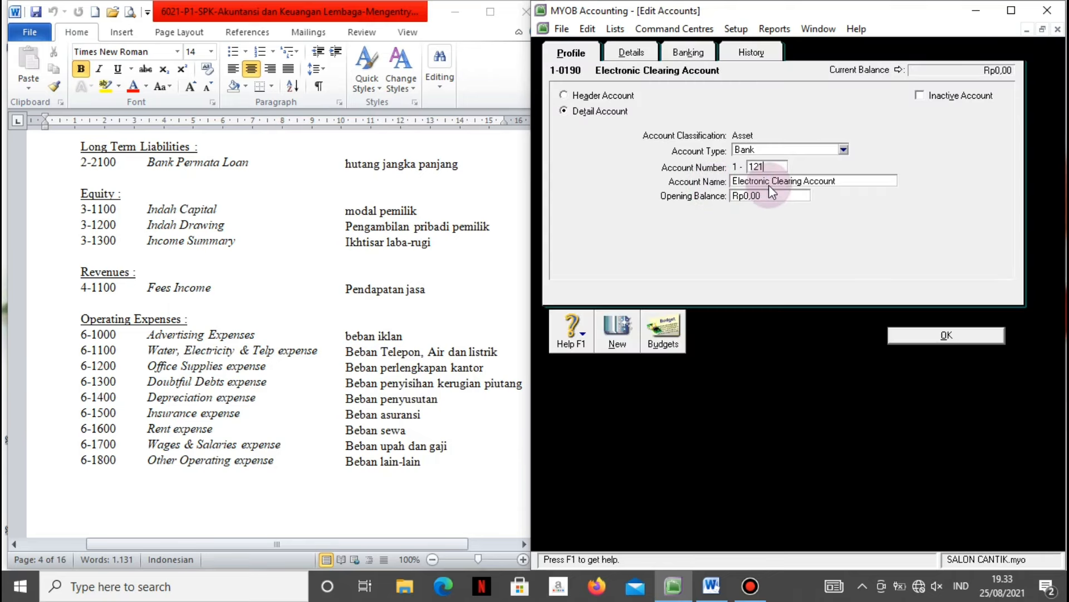
key(Tab)
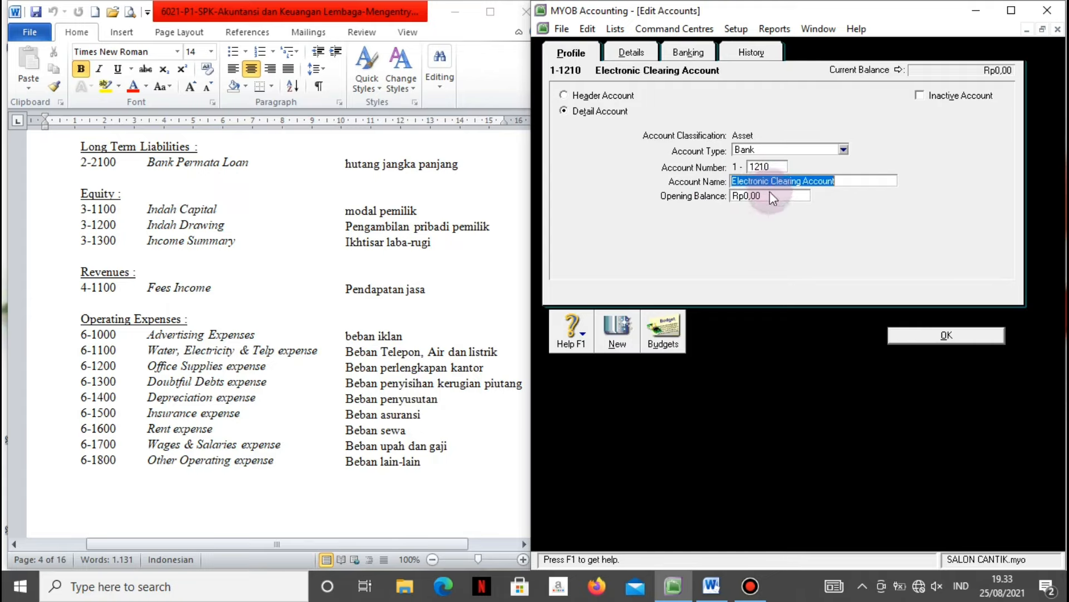
click(946, 333)
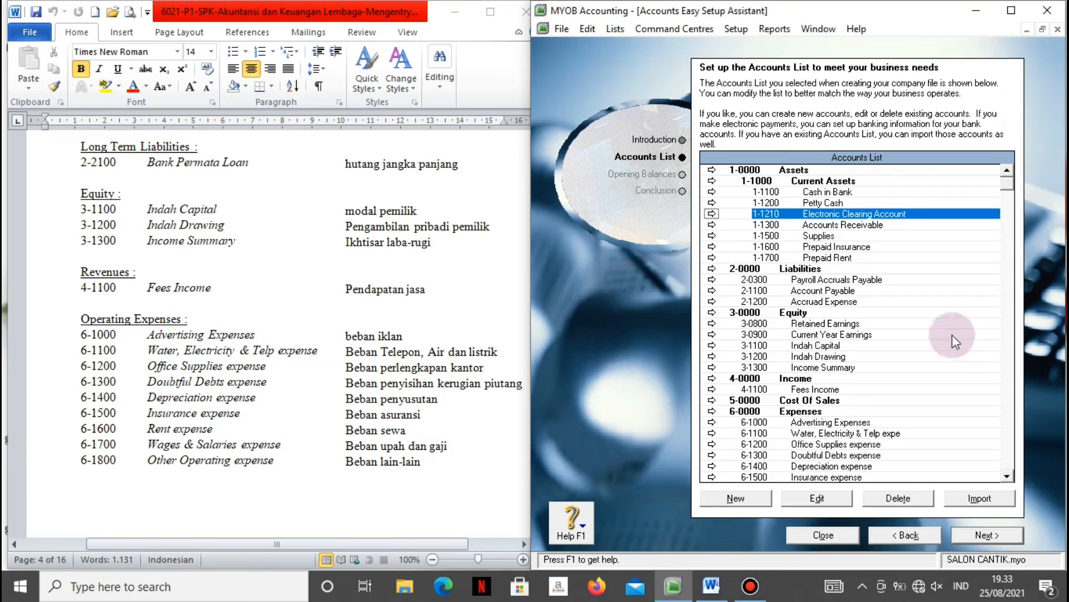
Delete 9-1000 Other Expense and the 8-1000 Other Income sub-header from the list's end.
scroll(864, 435, down, 4)
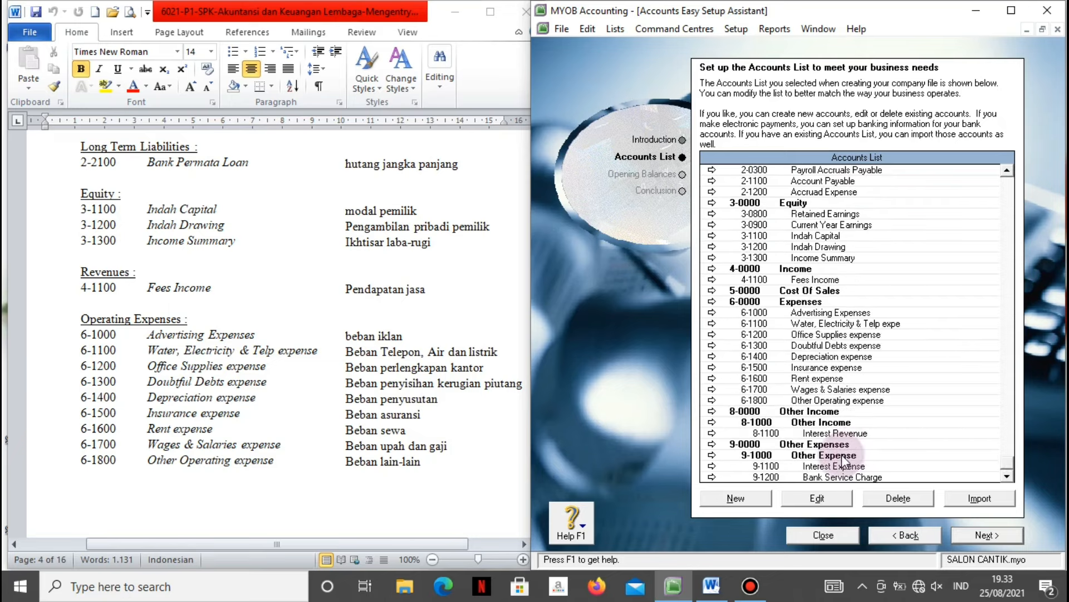
click(842, 455)
click(913, 498)
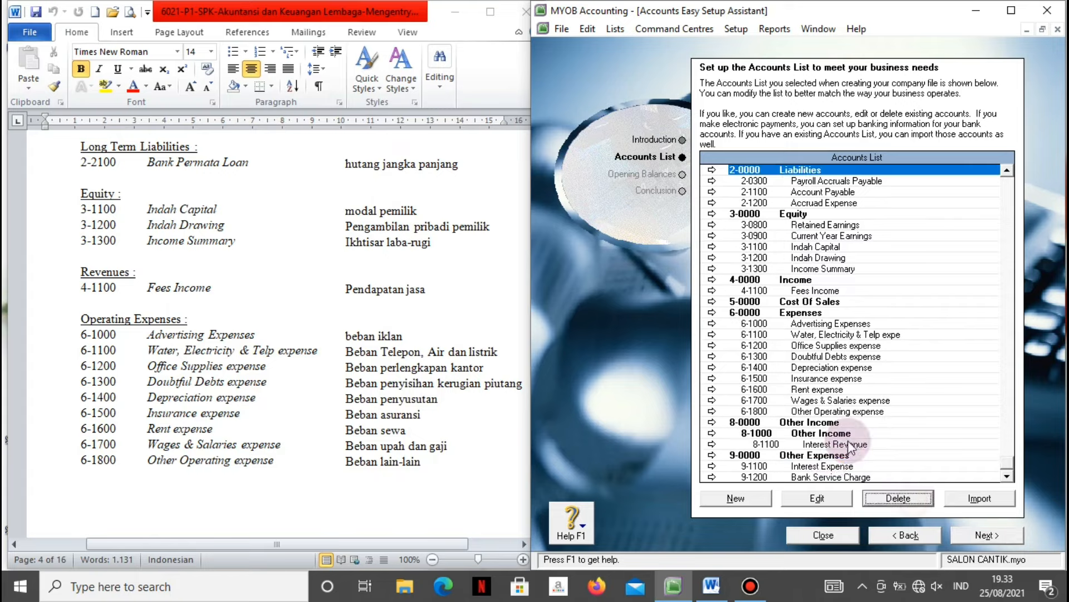
click(827, 433)
click(890, 499)
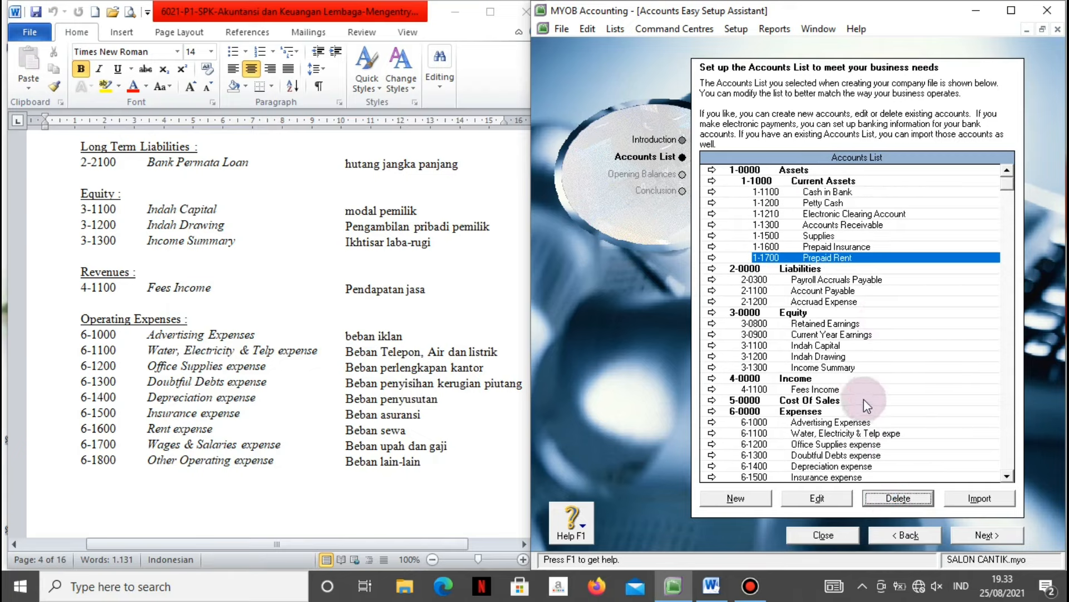
scroll(327, 443, up, 9)
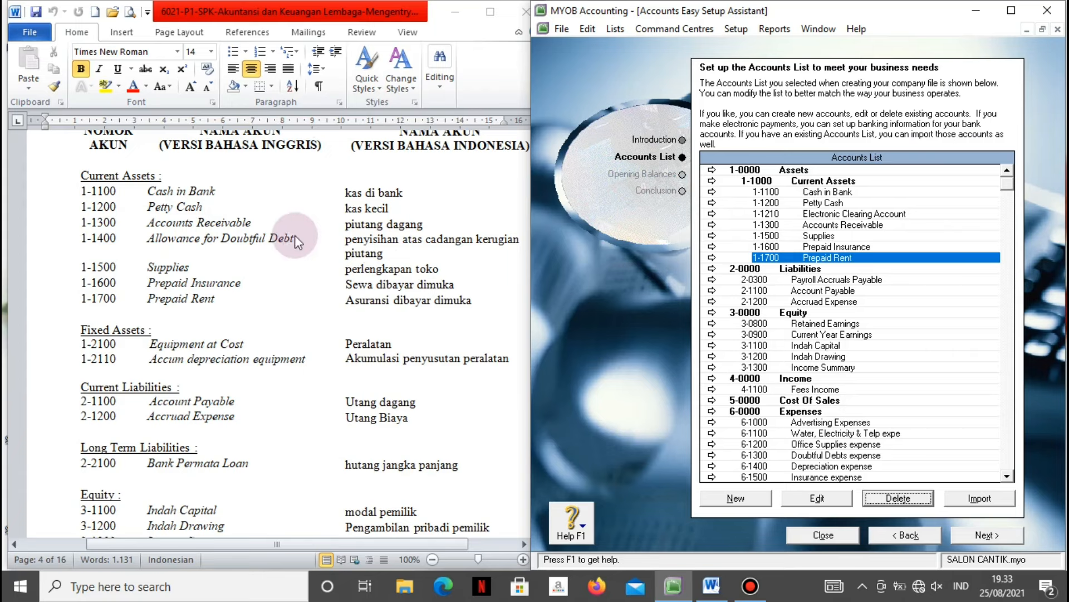
Create Accounts Receivable account 1-1400 named 'Allowance for Doubtful Debt'.
click(740, 498)
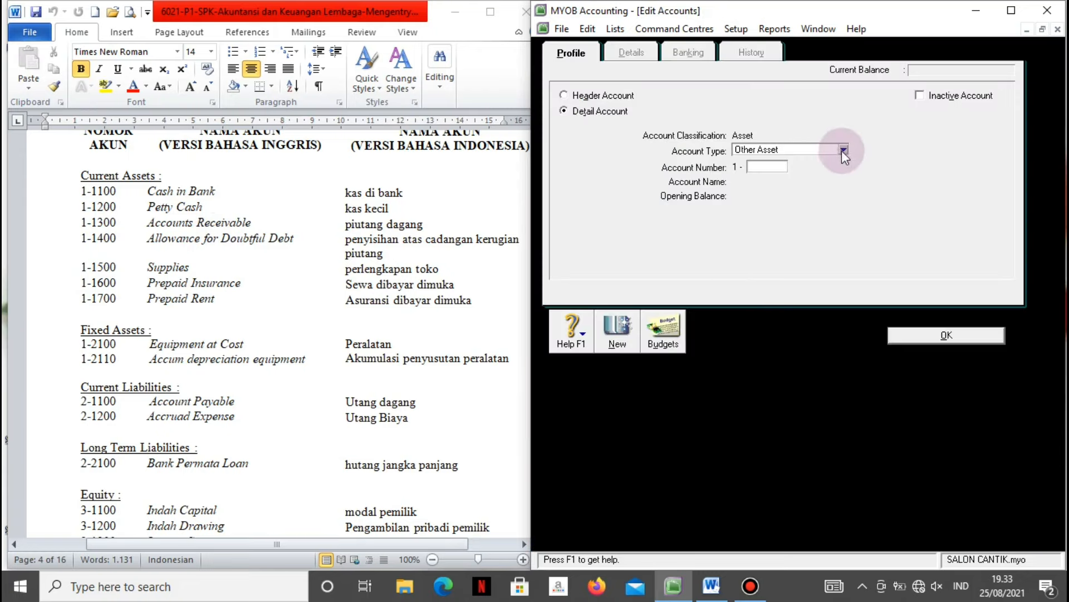
click(844, 150)
click(812, 175)
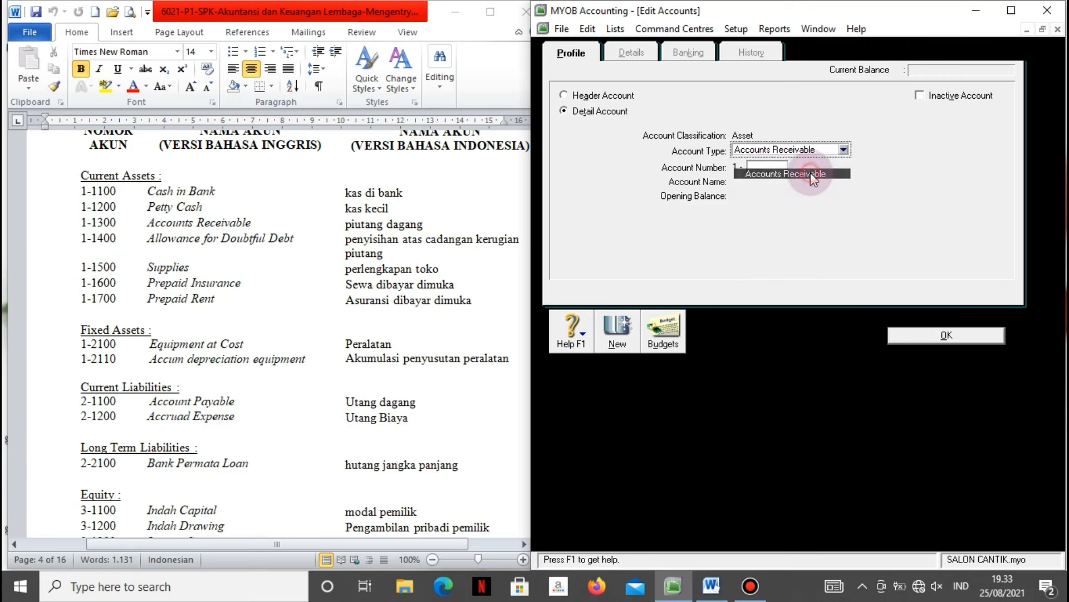
click(764, 168)
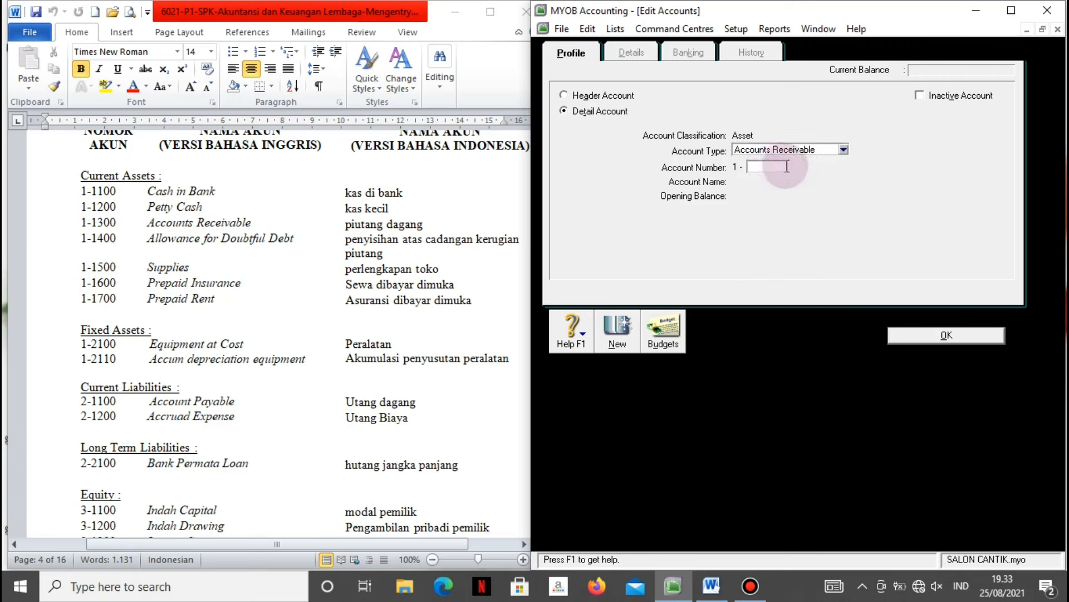
text(1400)
key(Tab)
text(Allowa)
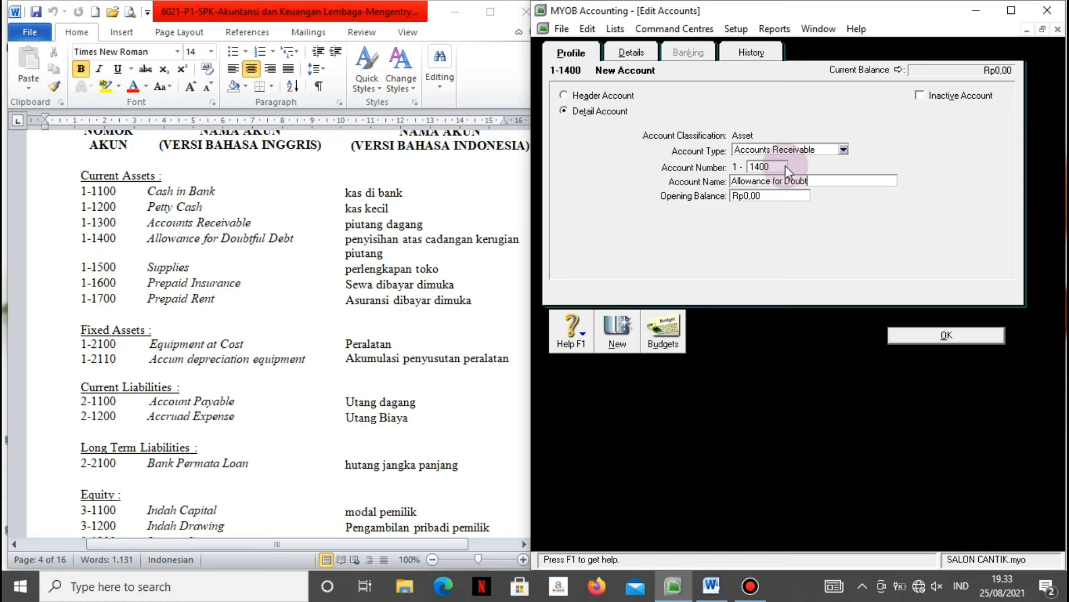
text(nce for Doubtful Debt)
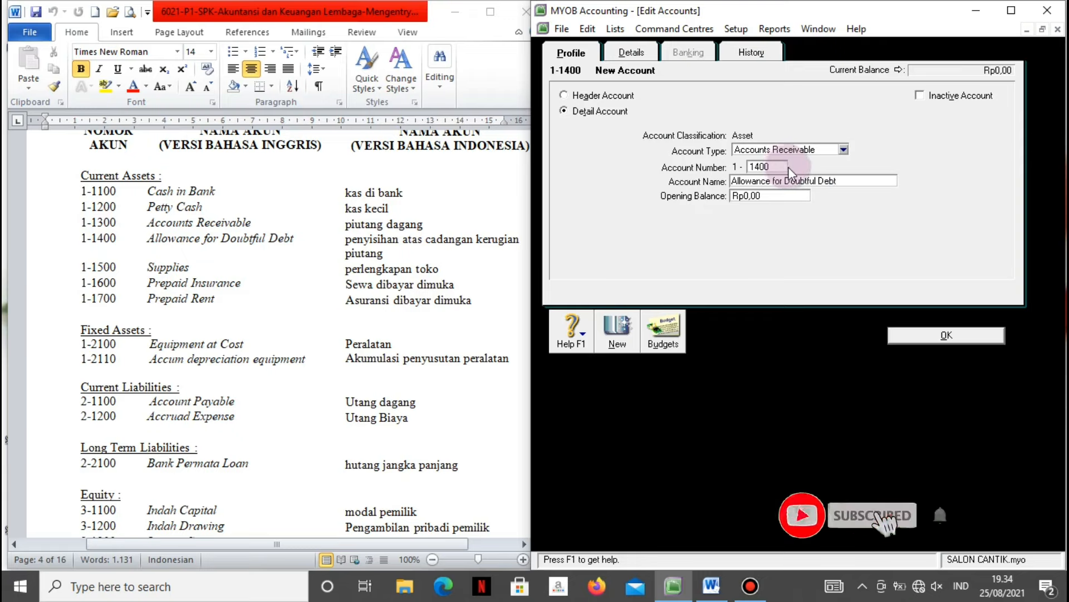
click(917, 336)
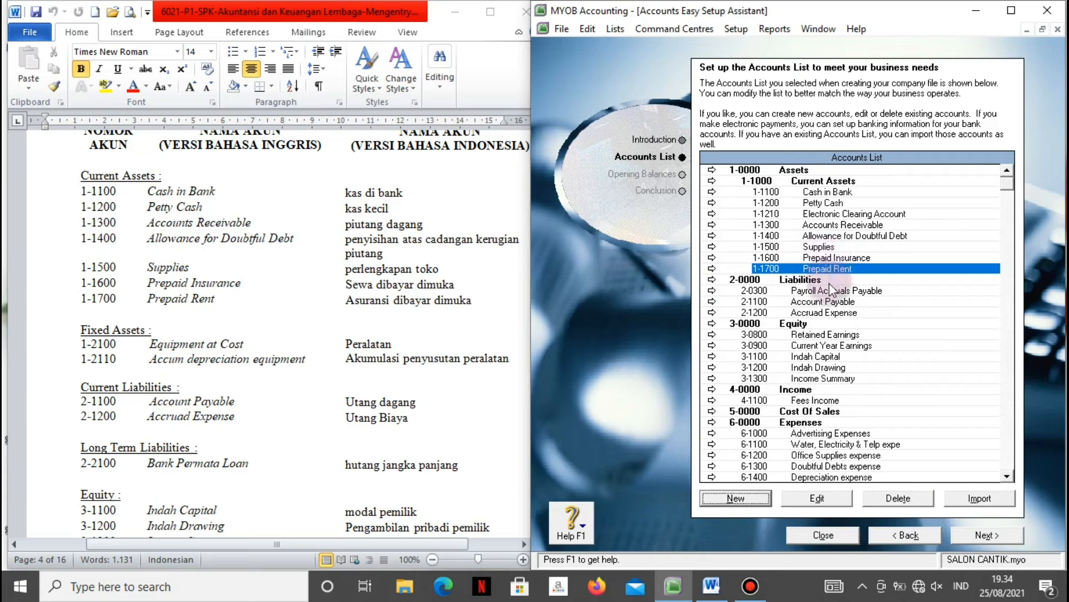
Create Fixed Asset account 1-2100 named 'Equipment at Cost'.
click(357, 365)
click(243, 372)
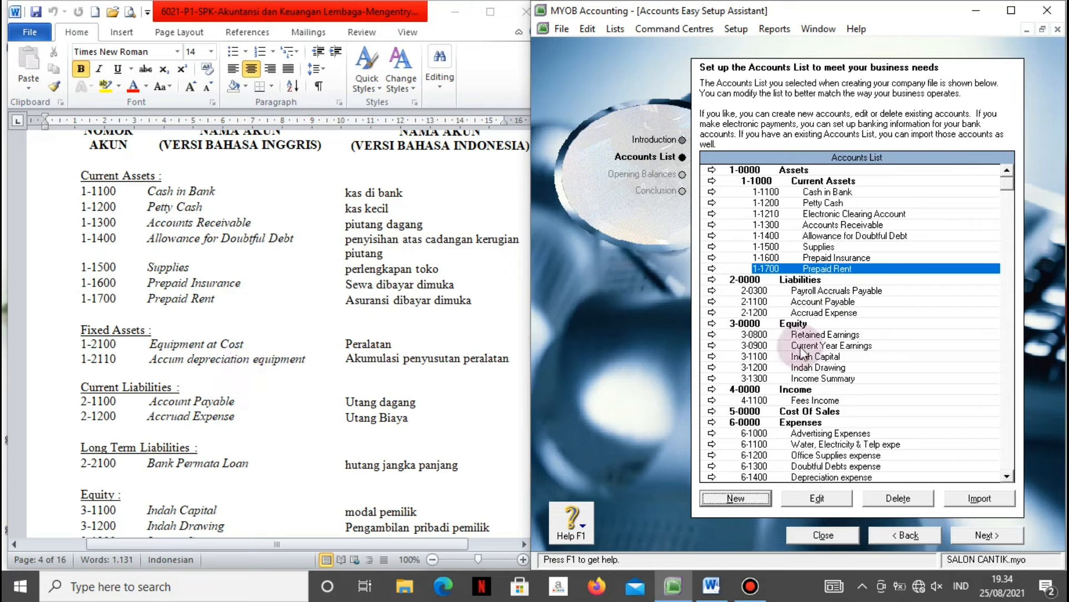
click(740, 498)
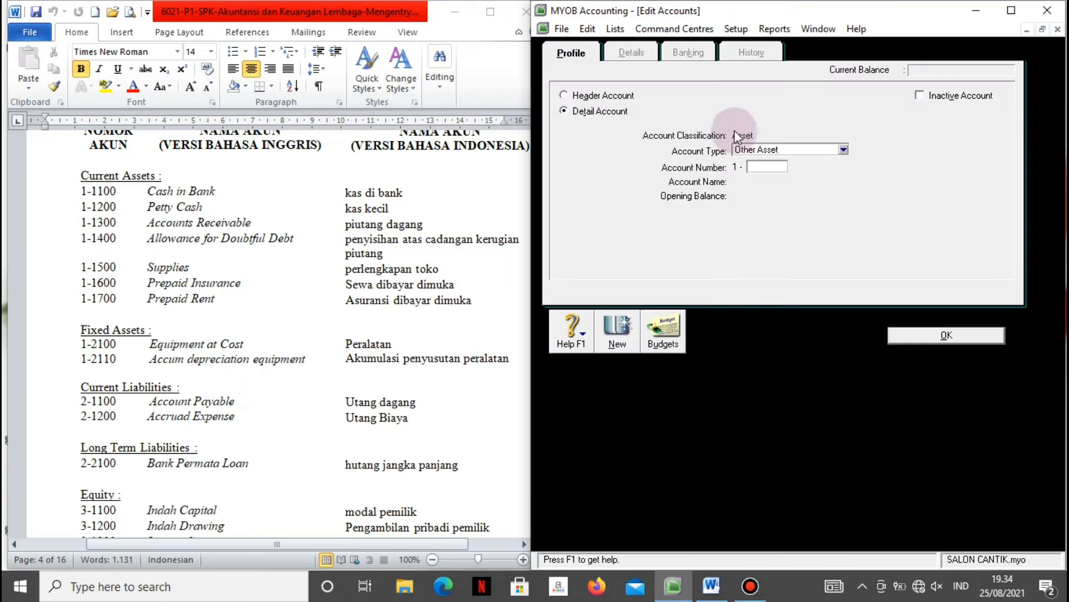
click(844, 149)
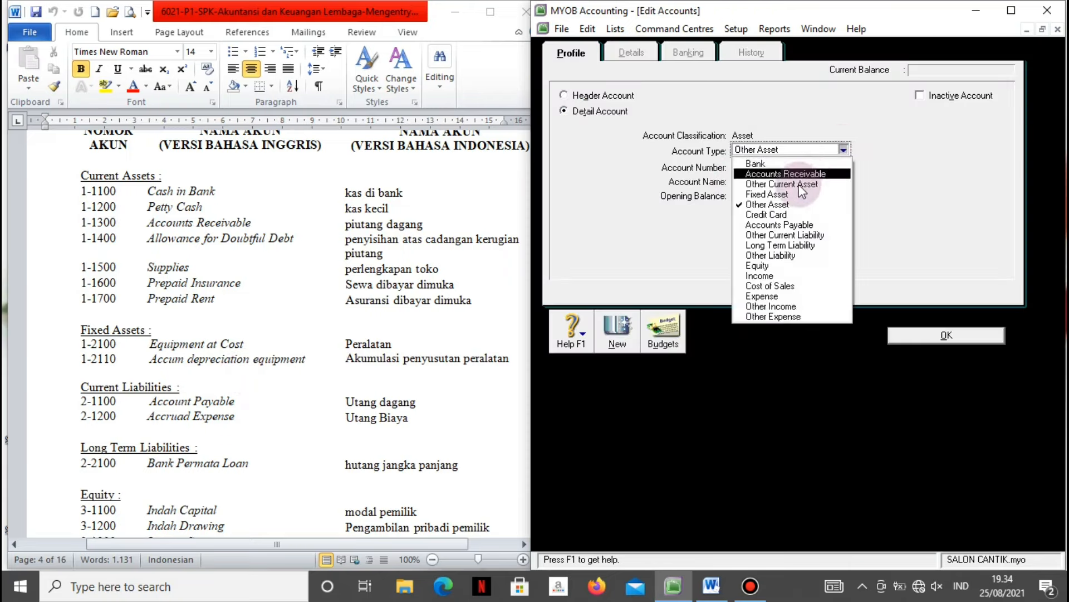
click(786, 192)
click(773, 168)
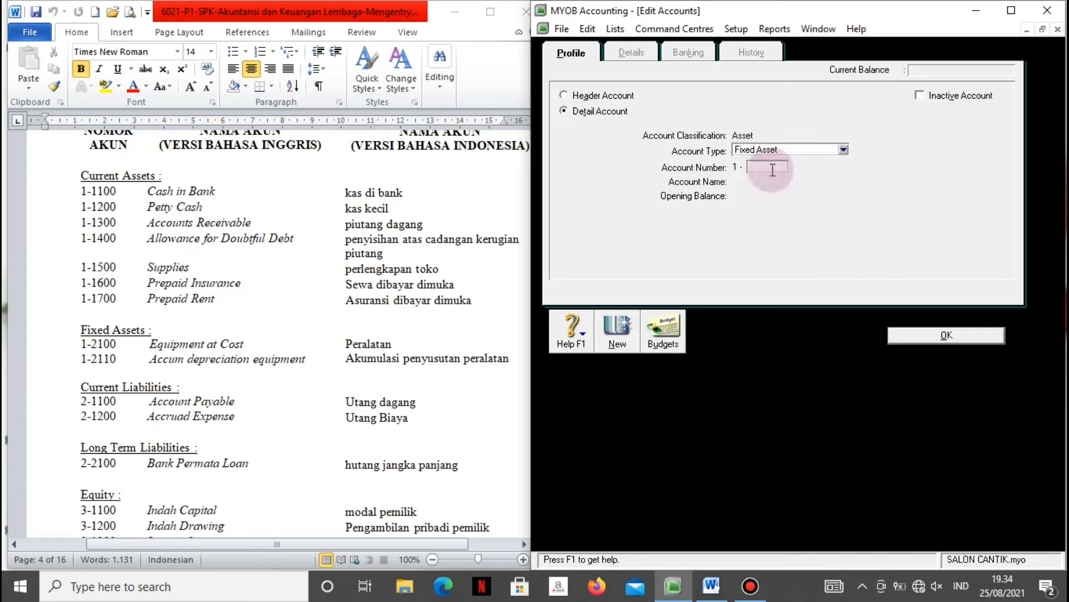
text(2100)
key(Tab)
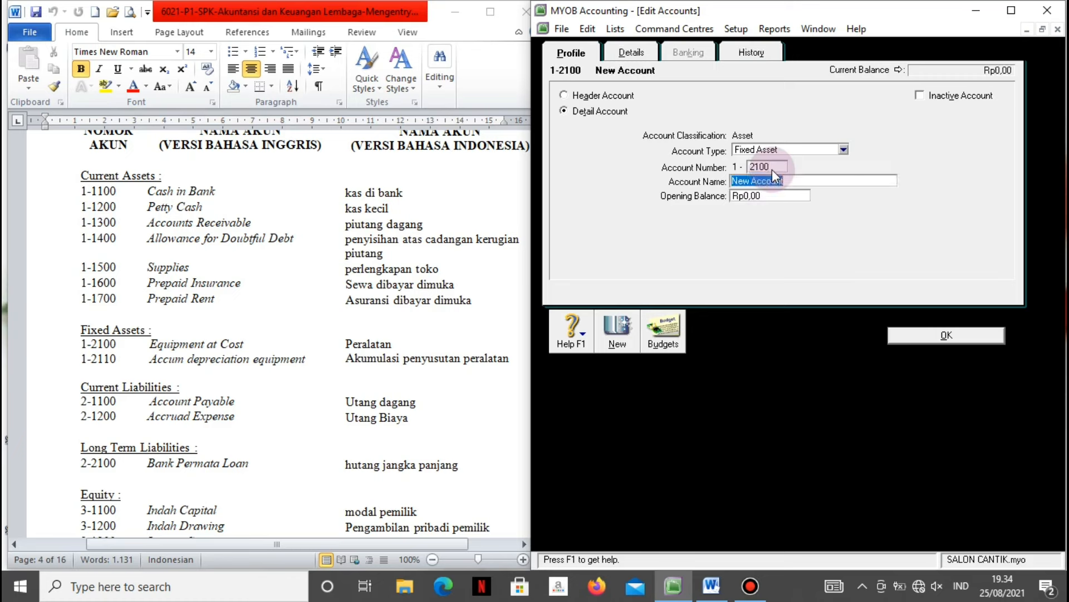
text(Equipment Accu)
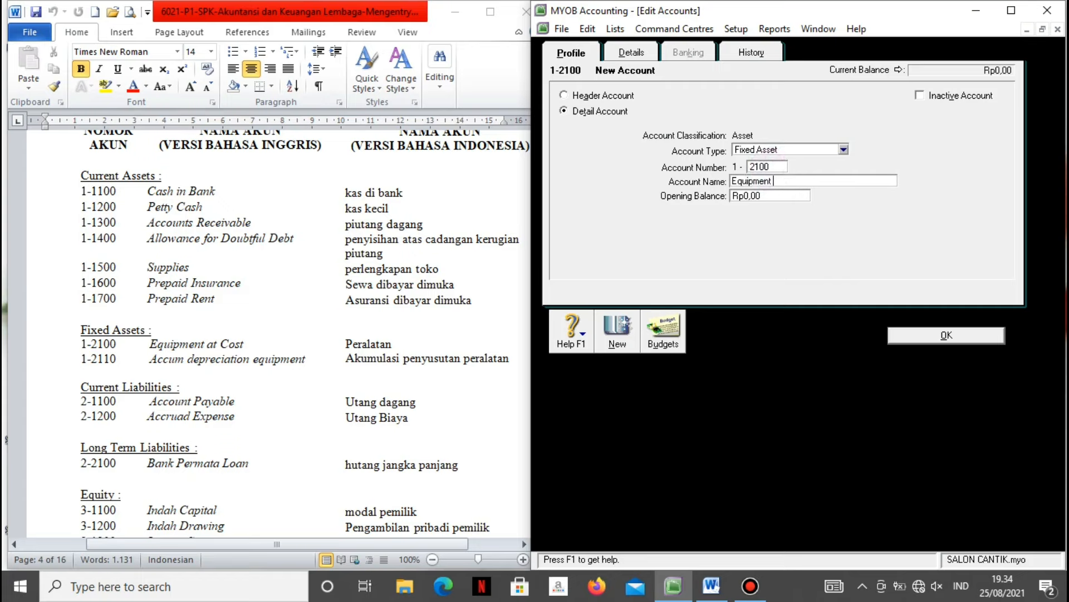
text(m)
key(BackSpace)
key(BackSpace)
key(BackSpace)
key(BackSpace)
text(t)
key(BackSpace)
key(BackSpace)
text(at Cost)
click(914, 336)
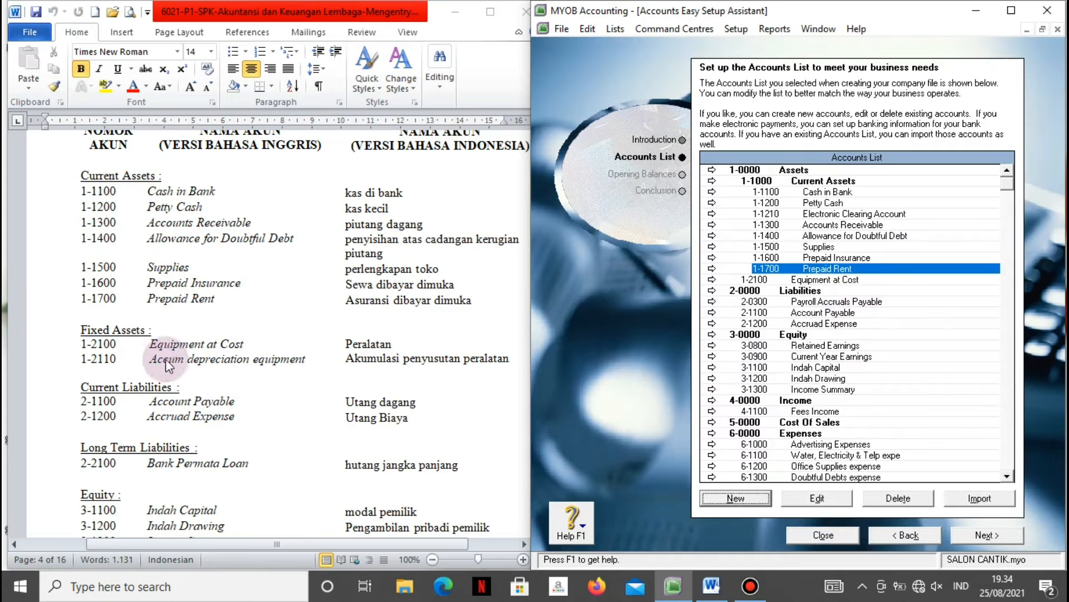
Create Fixed Asset account 1-2110 named 'Accum Depr. Equipment'.
click(737, 497)
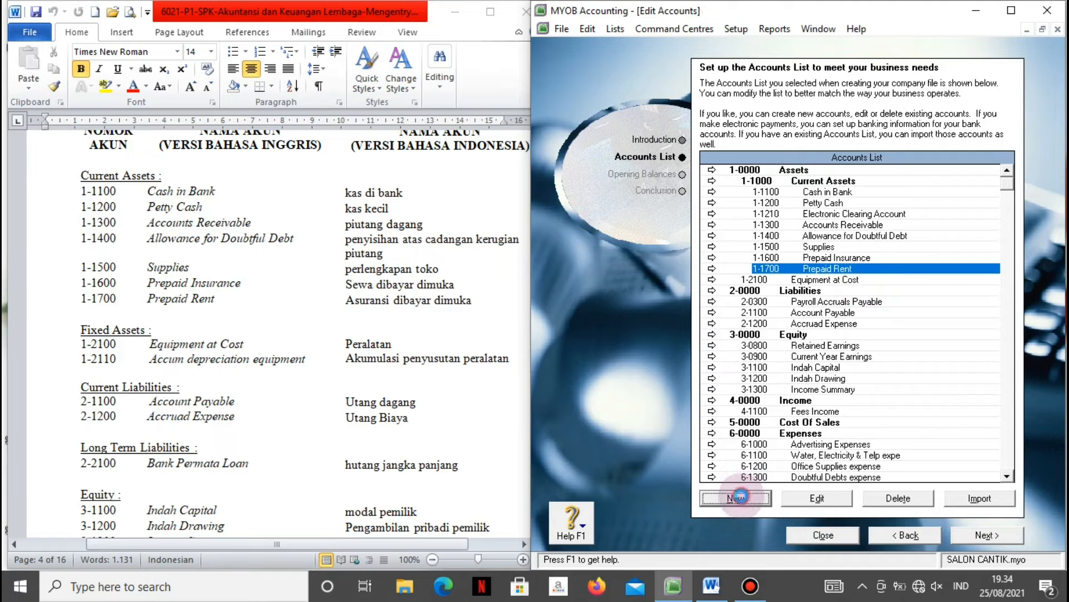
click(844, 150)
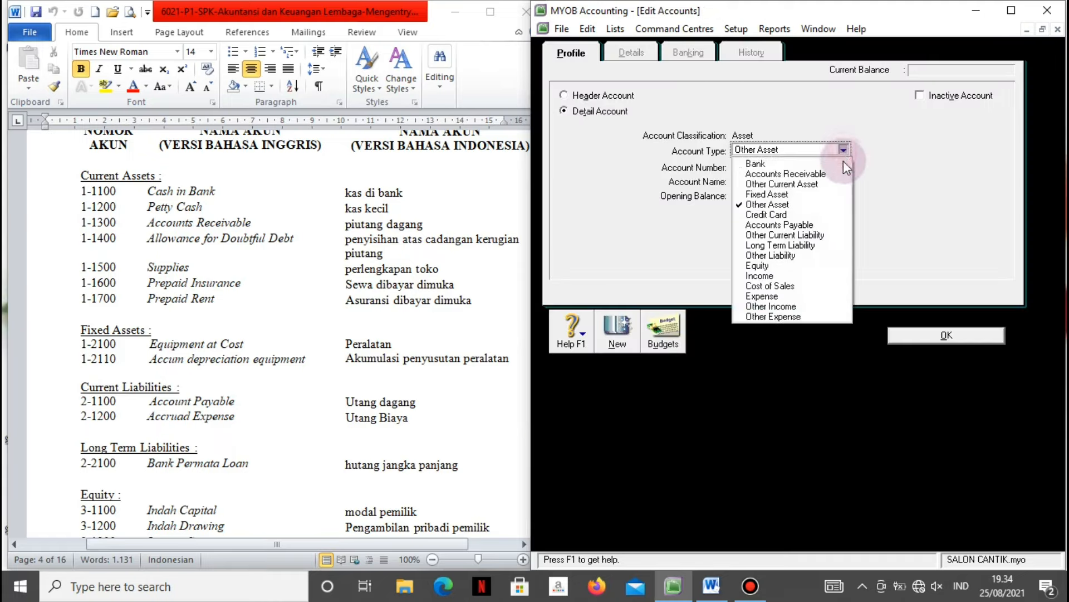
click(794, 190)
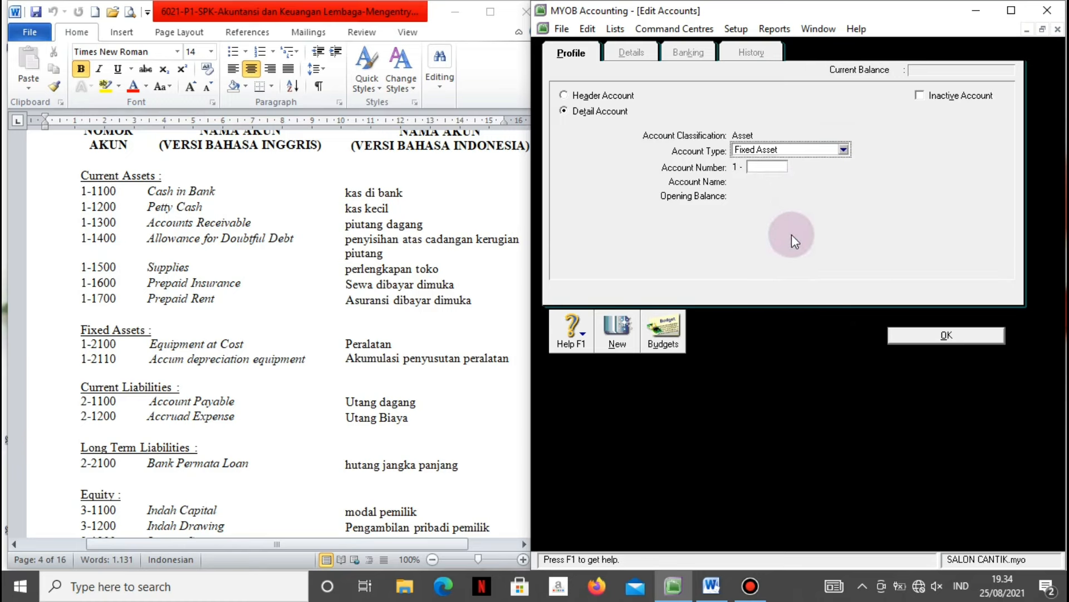
click(771, 167)
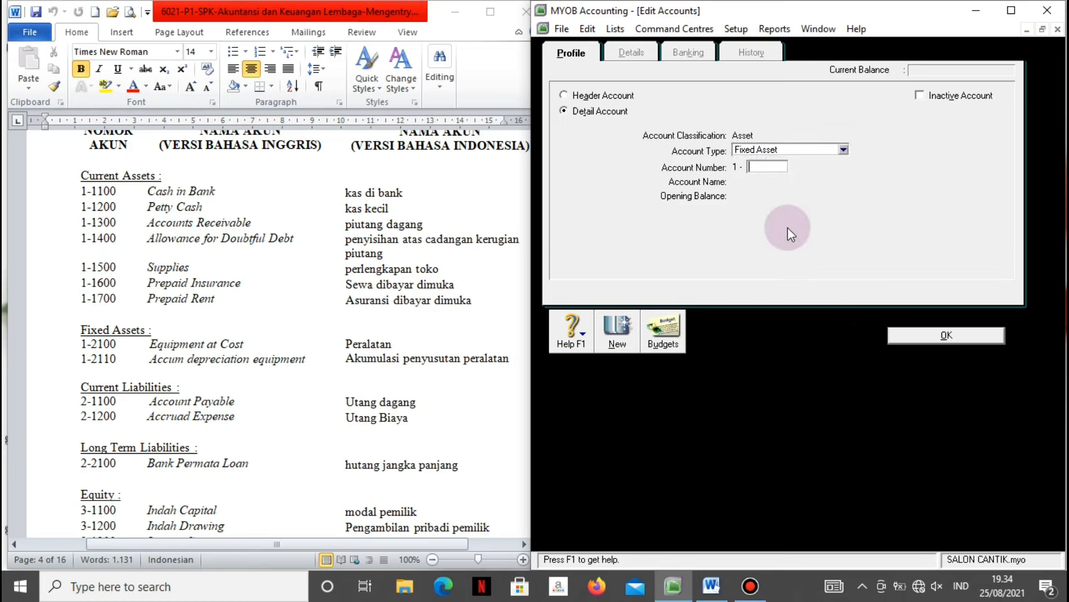
text(2110)
key(Tab)
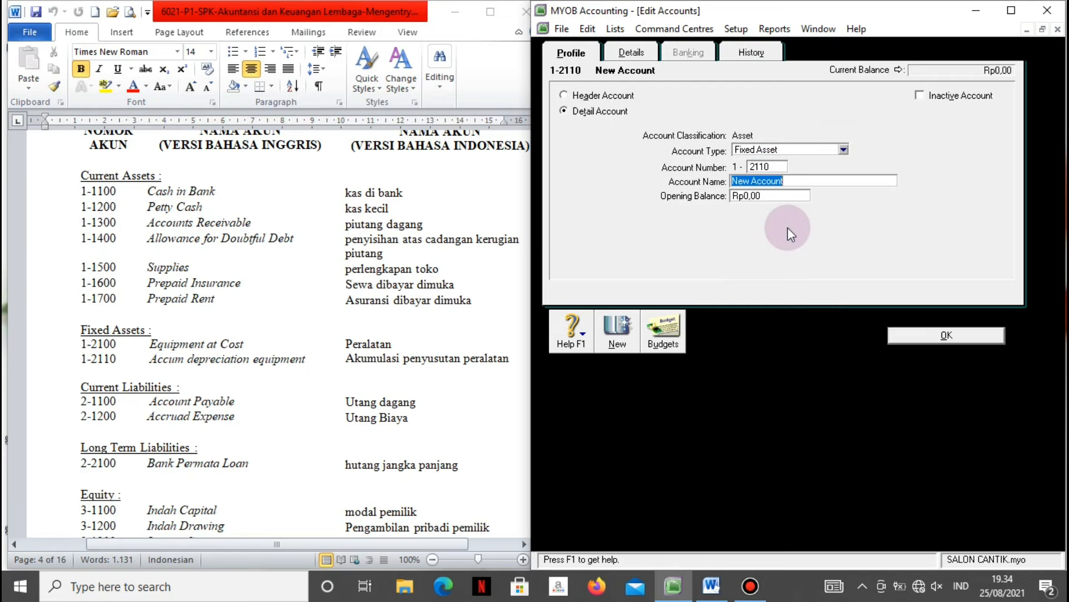
text(Equipm)
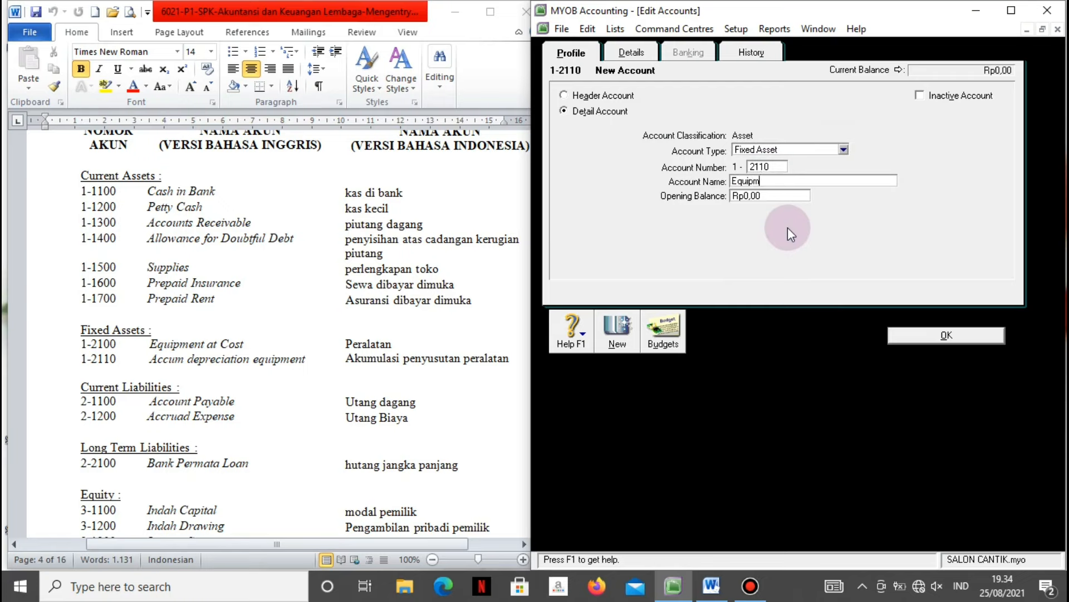
text(ent Accup)
key(BackSpace)
key(BackSpace)
key(BackSpace)
key(BackSpace)
key(BackSpace)
key(BackSpace)
key(BackSpace)
key(BackSpace)
key(BackSpace)
key(BackSpace)
key(BackSpace)
key(BackSpace)
key(BackSpace)
key(BackSpace)
key(BackSpace)
text(Accum Depr. Equipment)
click(903, 336)
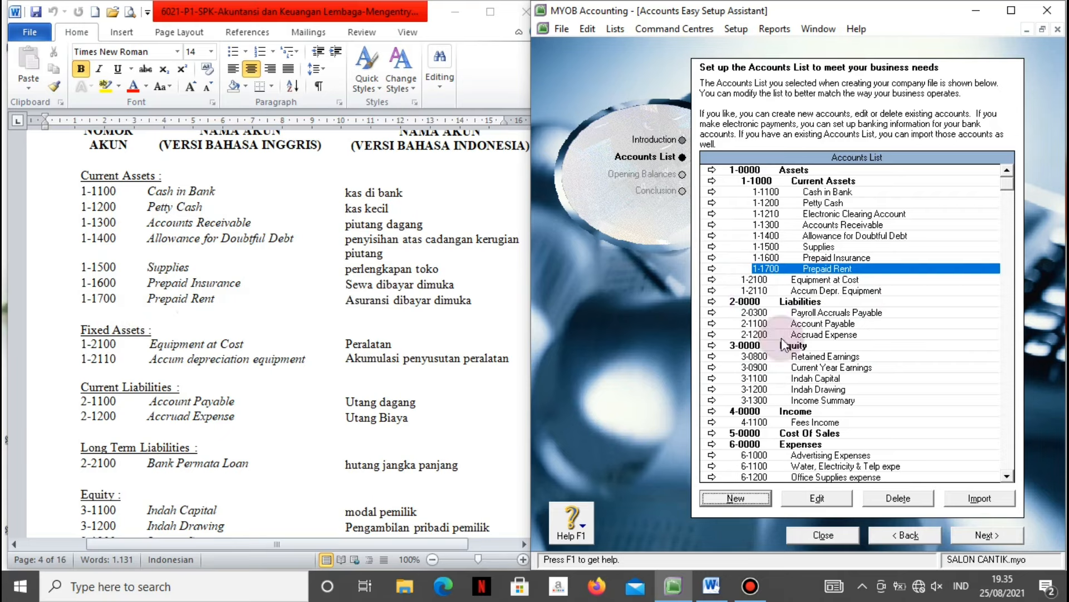
Add header account 1-2000 'Fixed Assets' above the two equipment accounts.
click(722, 497)
click(597, 96)
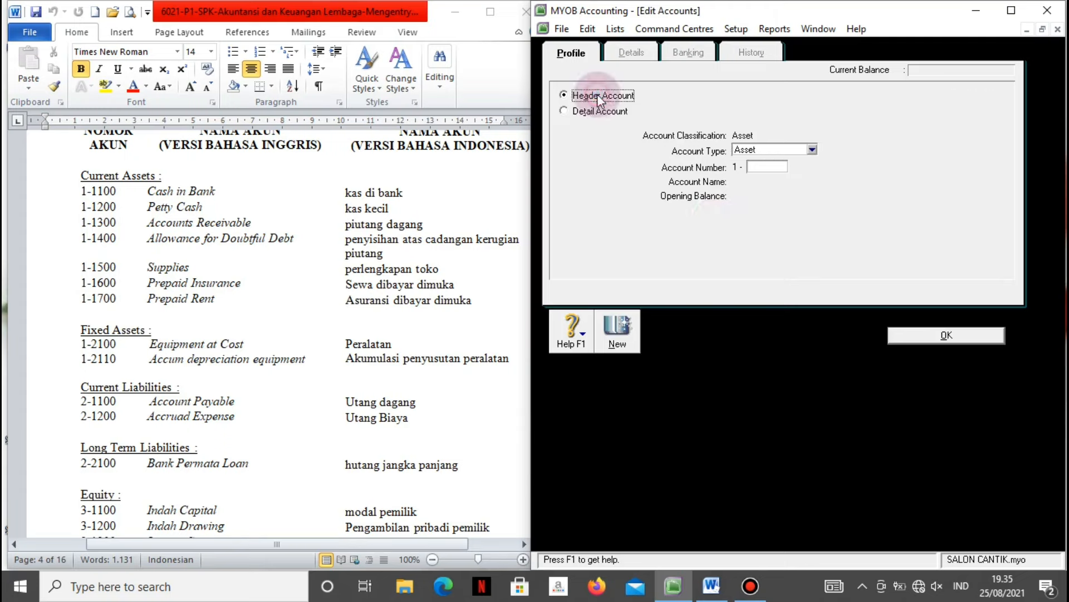
click(779, 167)
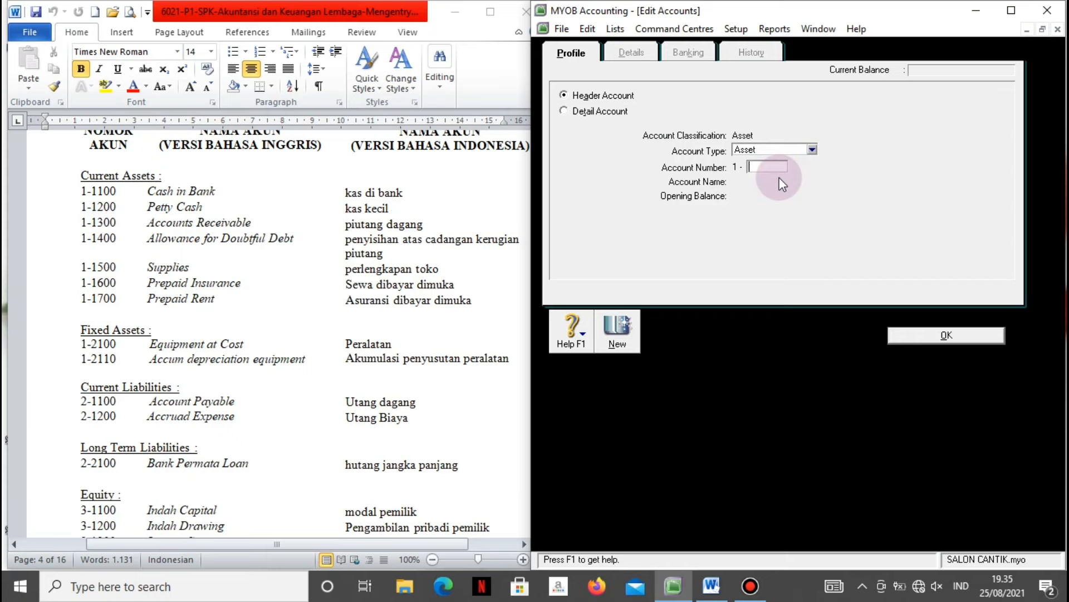
text(2000)
key(Tab)
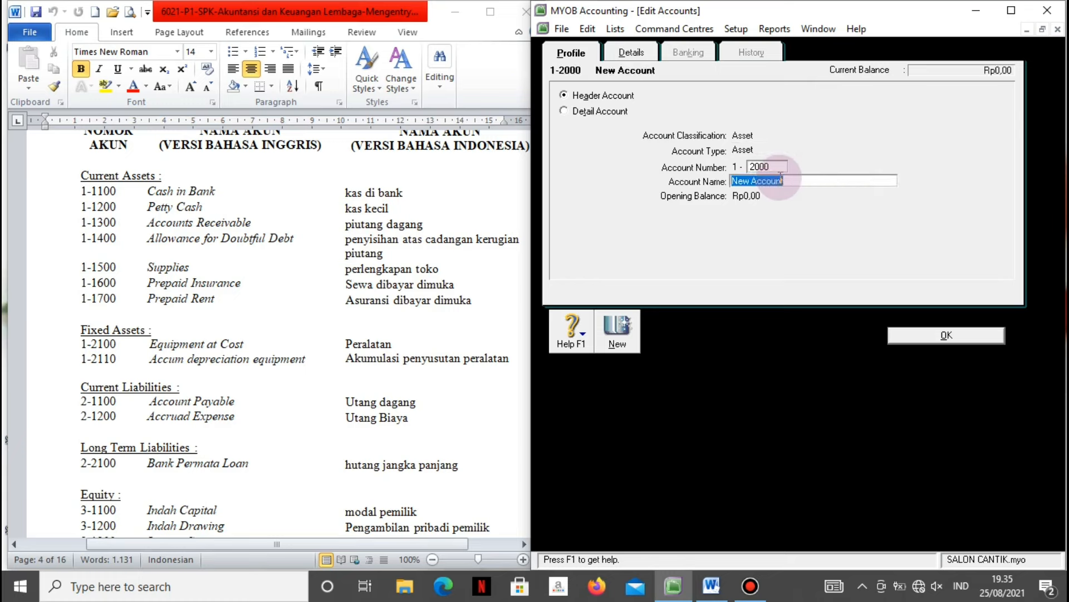
text(Fixed Assets)
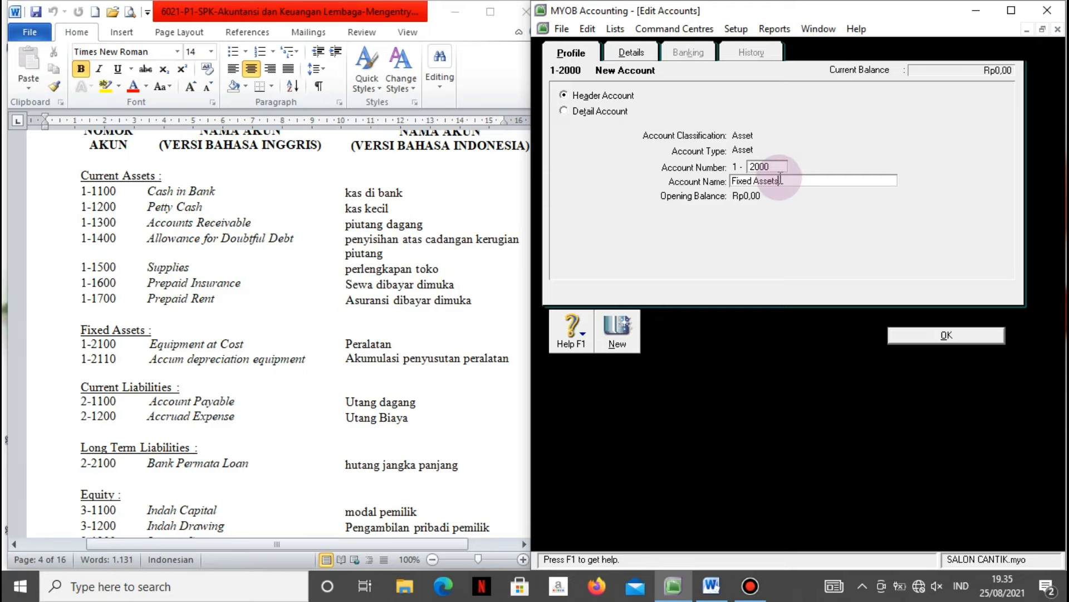
click(917, 335)
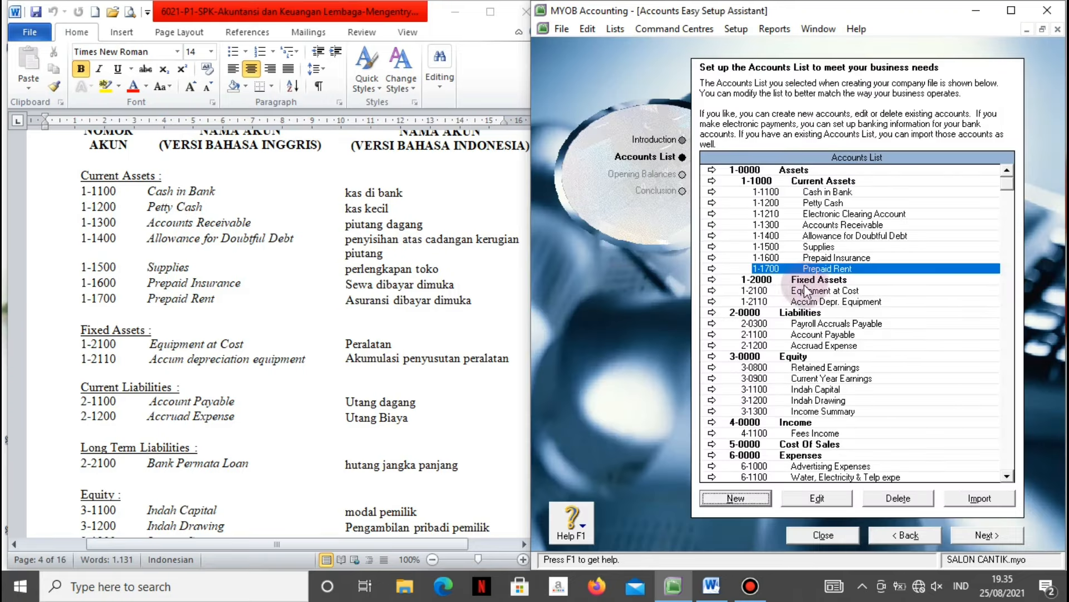
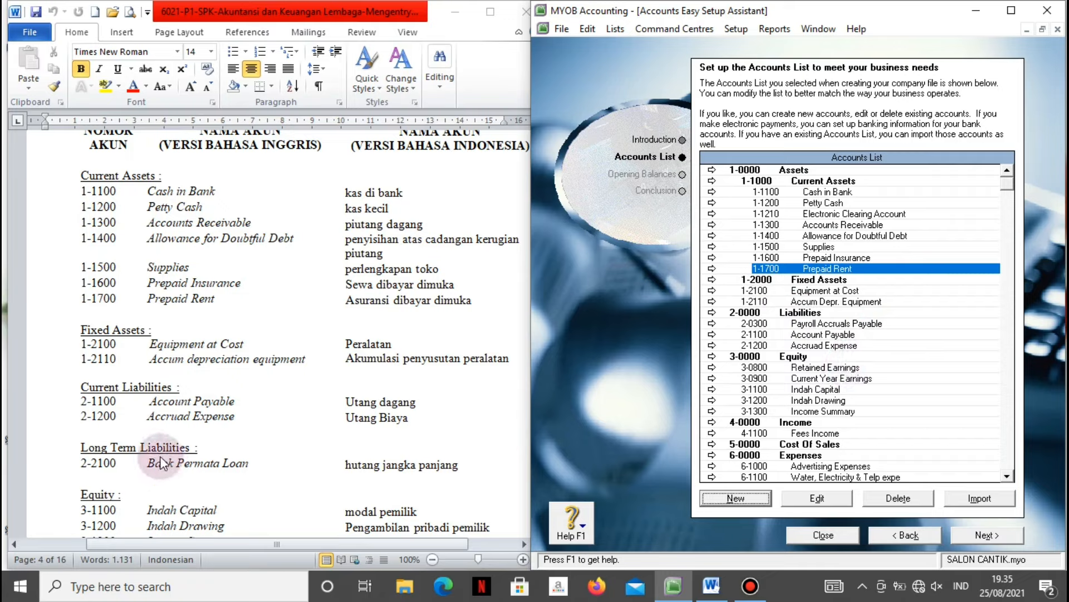
Create Long Term Liability account 2-2100 named 'Bank Permata Loan'.
click(741, 496)
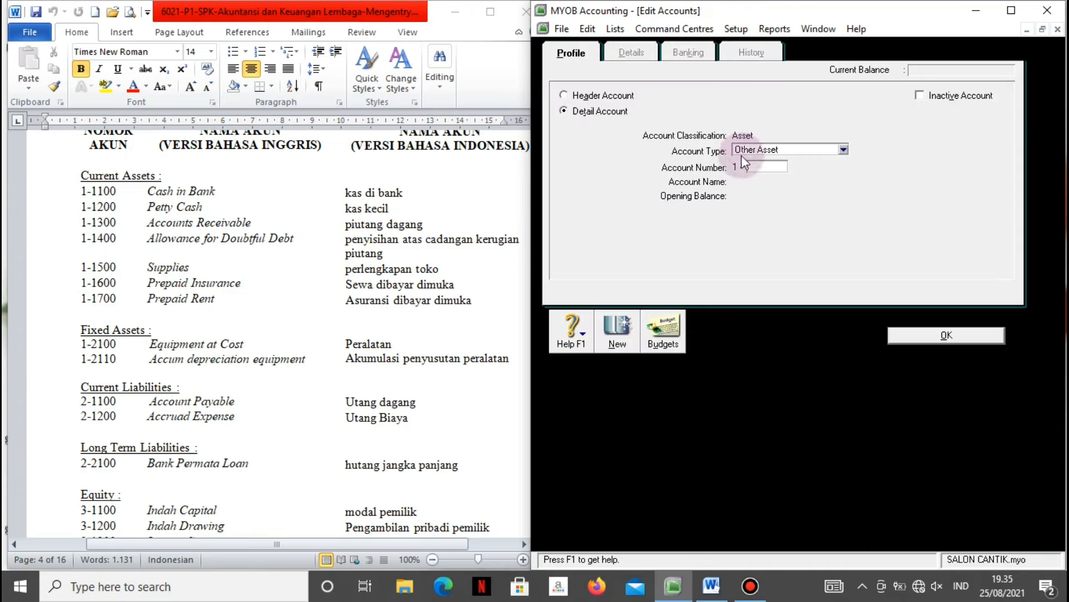
click(843, 149)
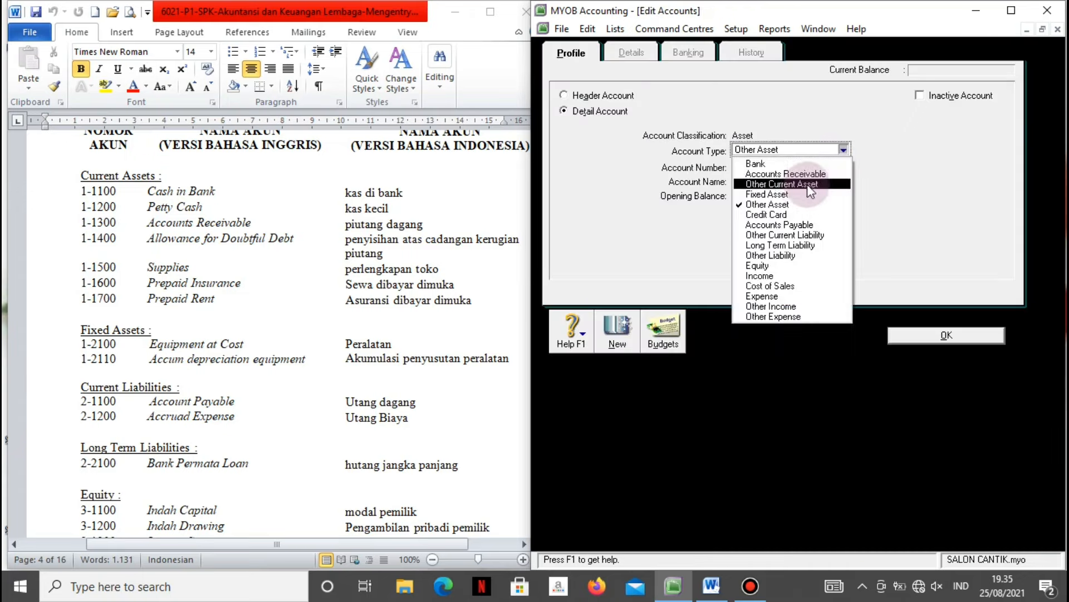
click(768, 246)
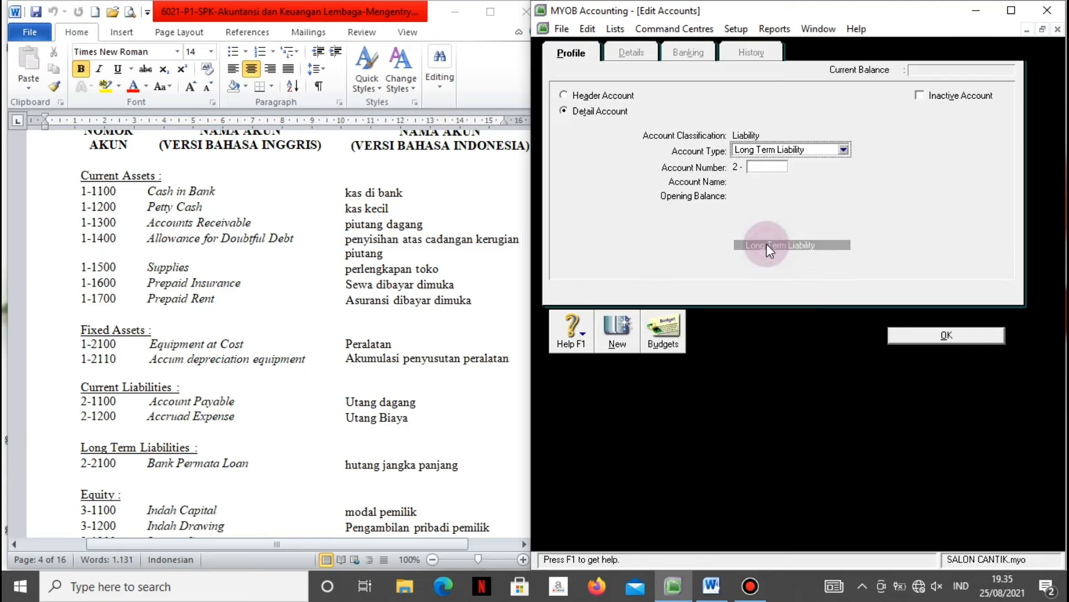
click(768, 170)
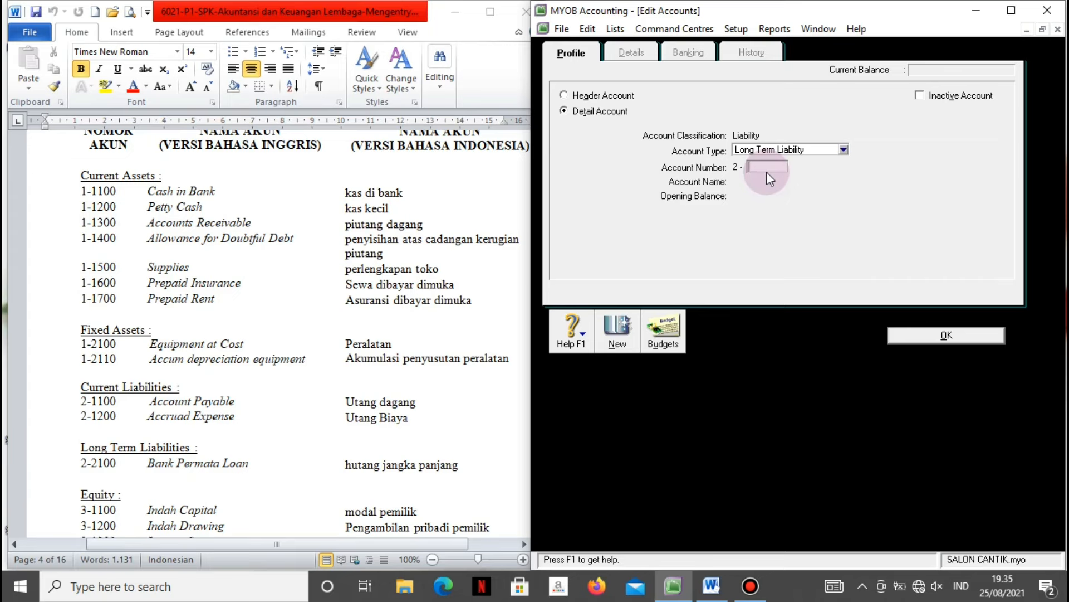
text(2100)
key(Tab)
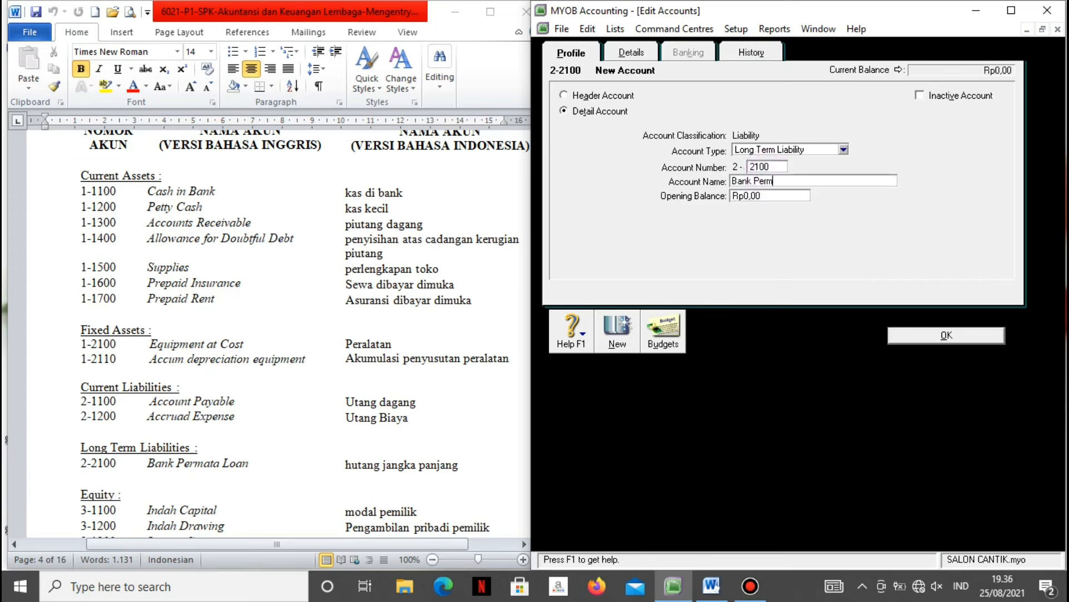
text(Bank Permata Loan)
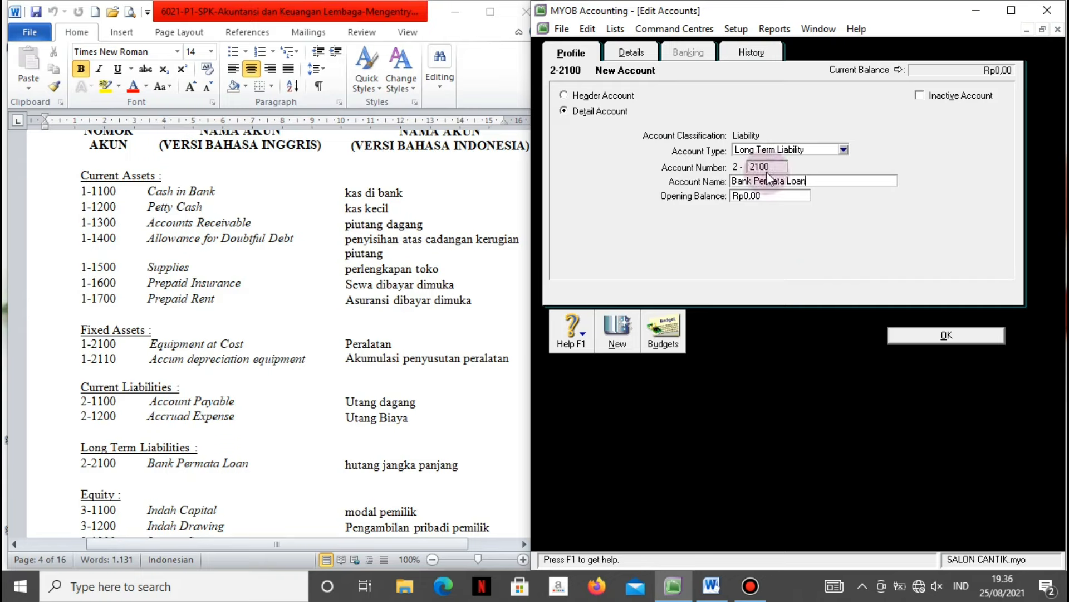
click(892, 333)
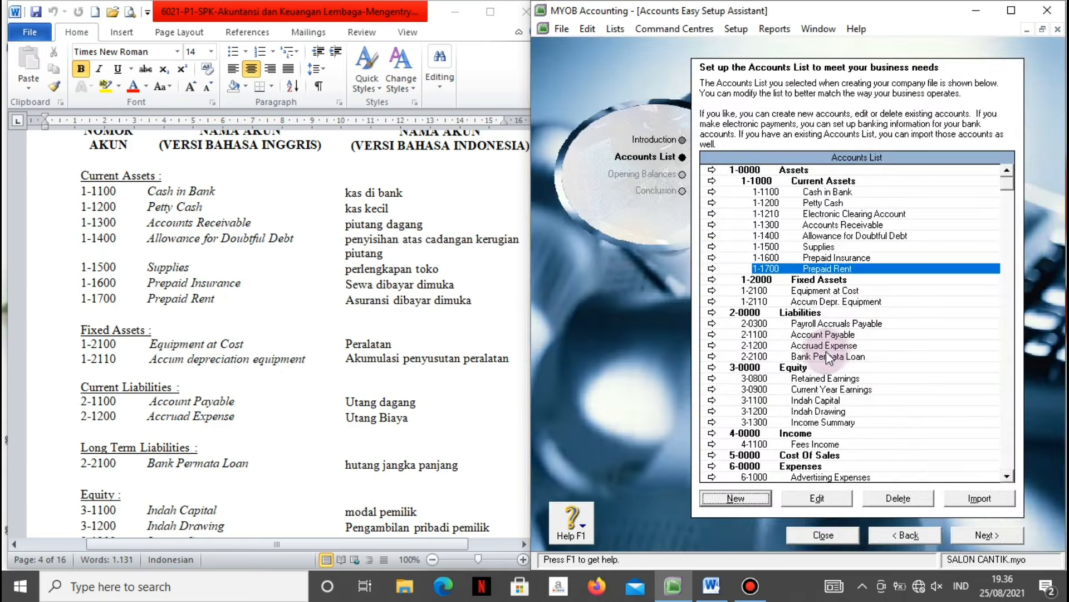
Add header account 2-2000 'Long Term Liabilities' above the Bank Permata Loan account.
click(725, 502)
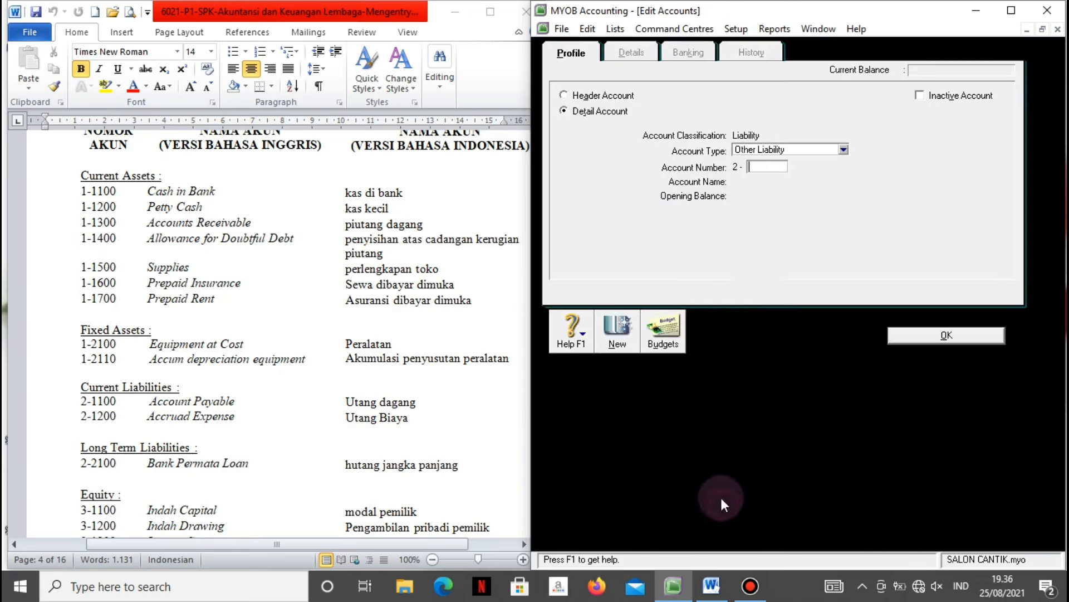
click(844, 149)
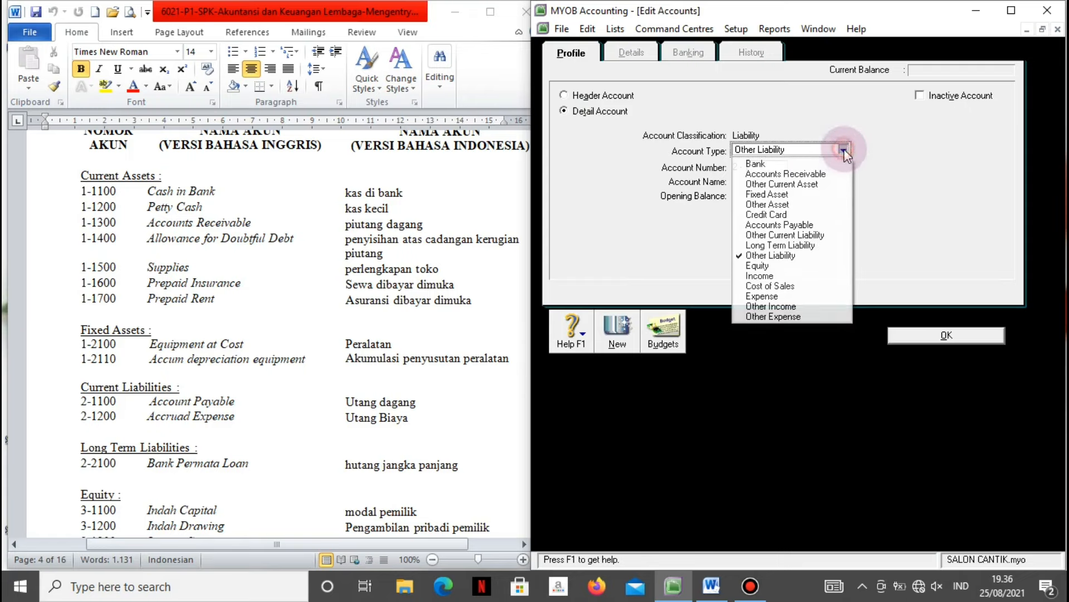
click(572, 139)
click(573, 96)
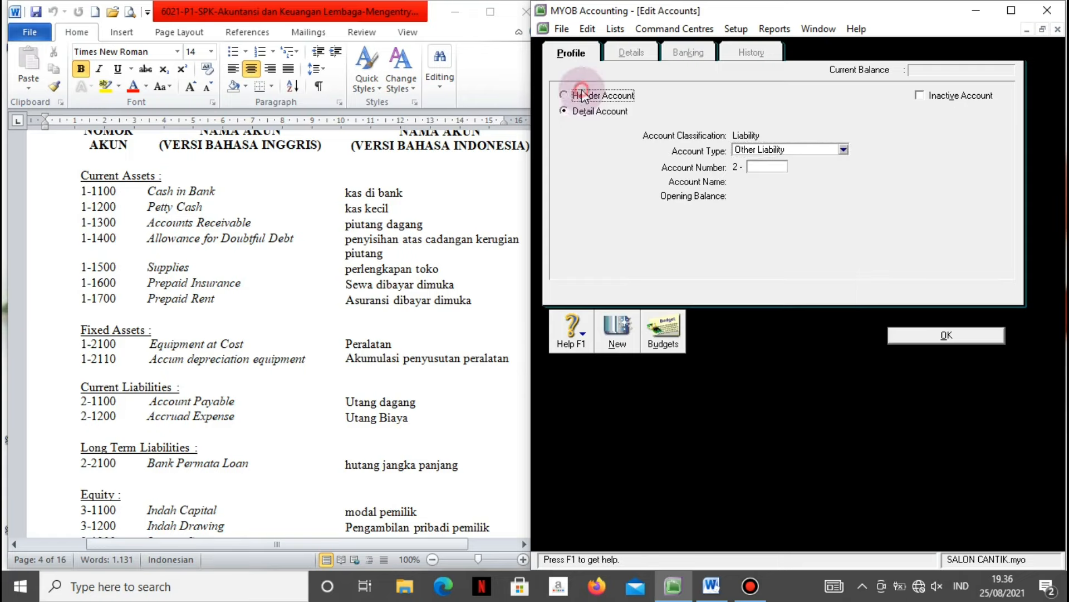
click(756, 172)
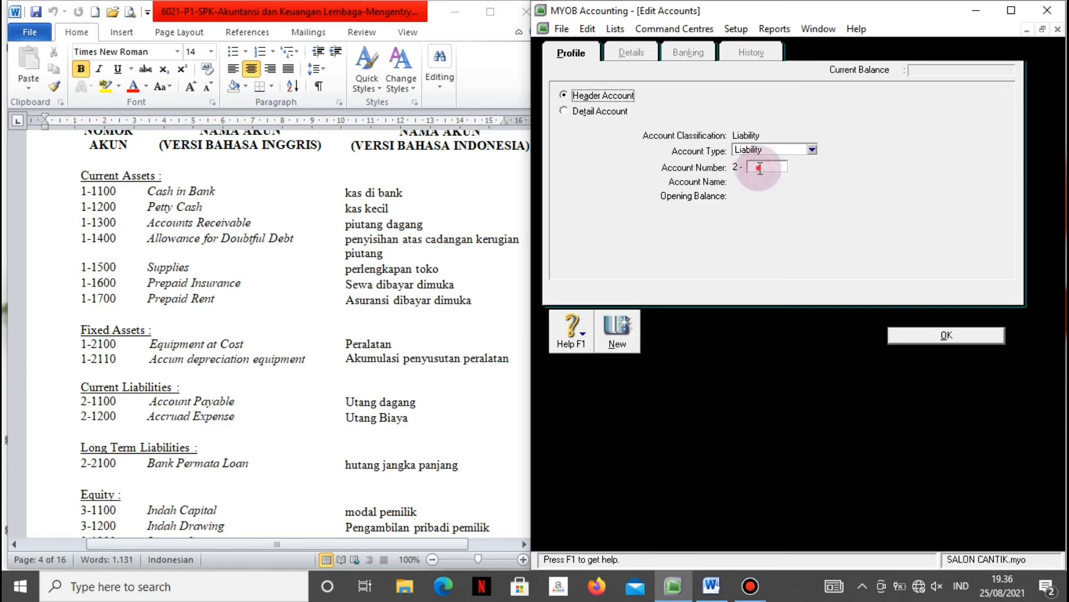
text(2000)
key(Tab)
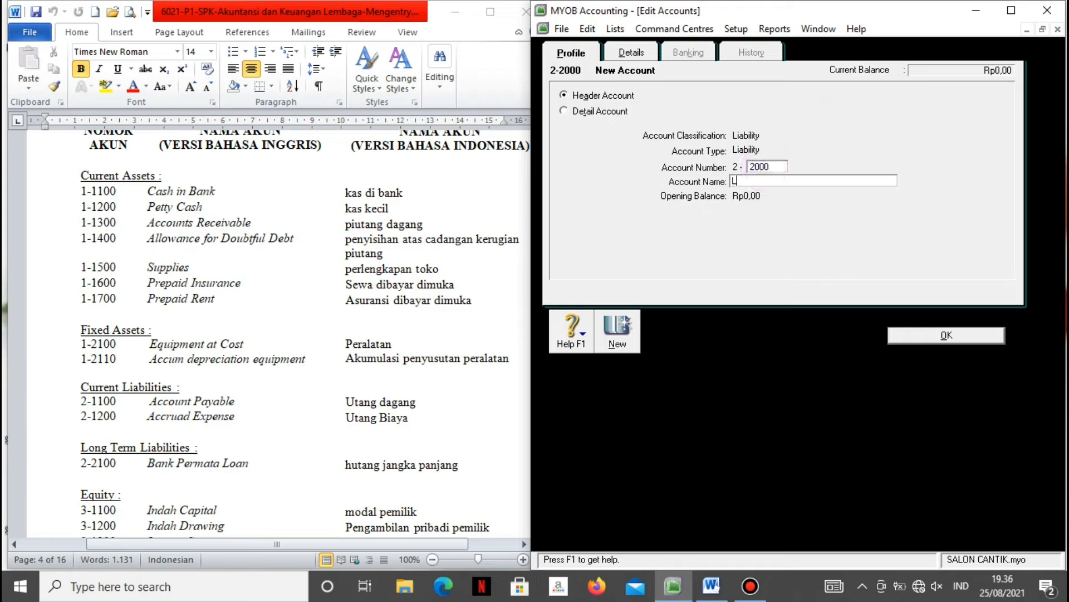
text(Long T)
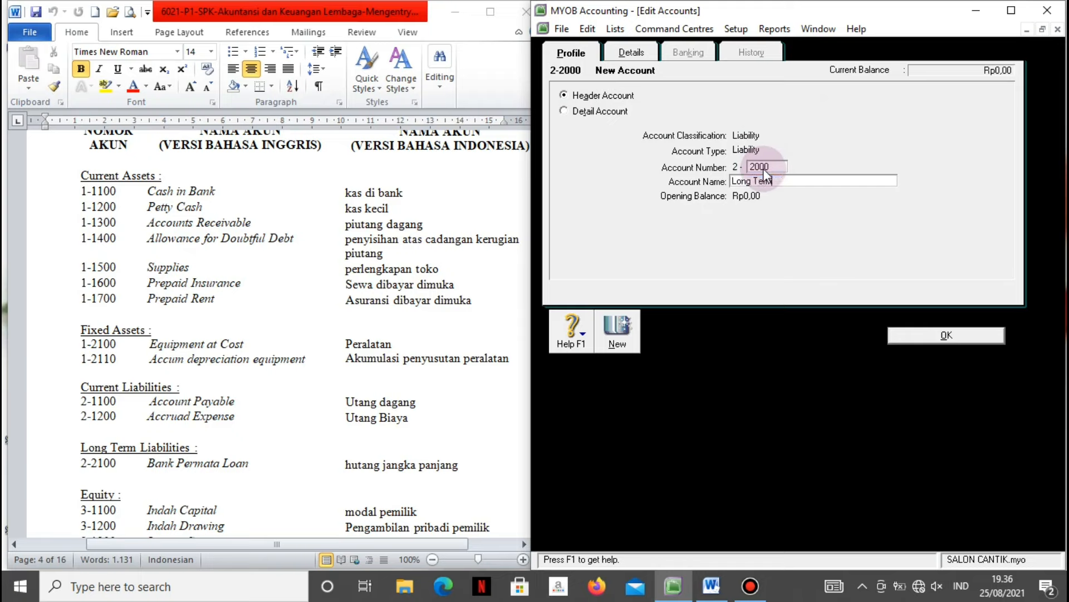
text(erm Liabilities)
click(925, 334)
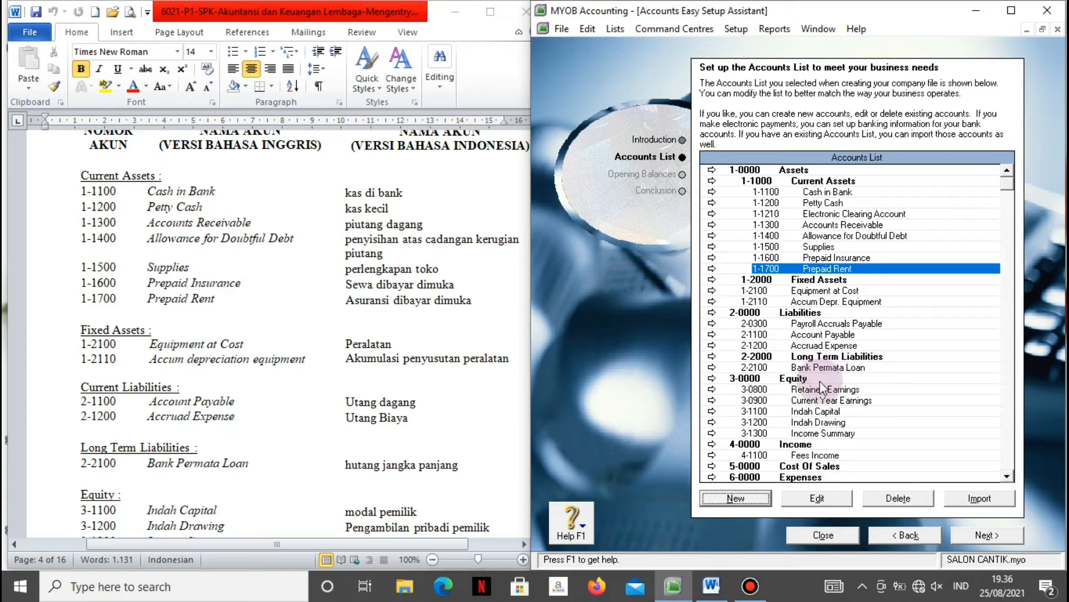
Compare the accounts list against the chart of accounts document, then close the accounts setup assistant.
click(516, 448)
scroll(518, 440, down, 6)
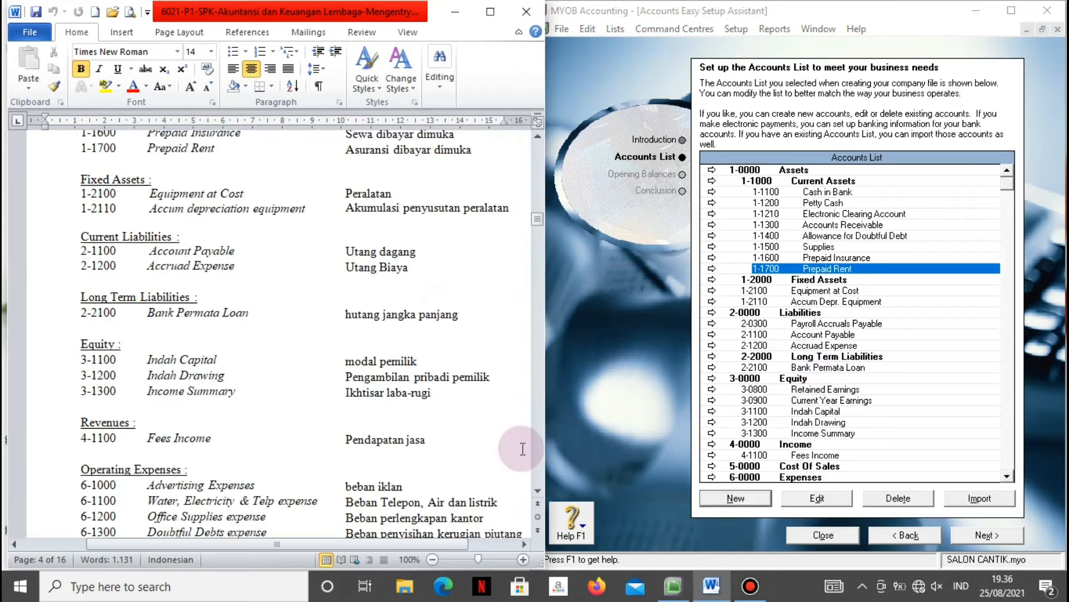
scroll(522, 436, down, 3)
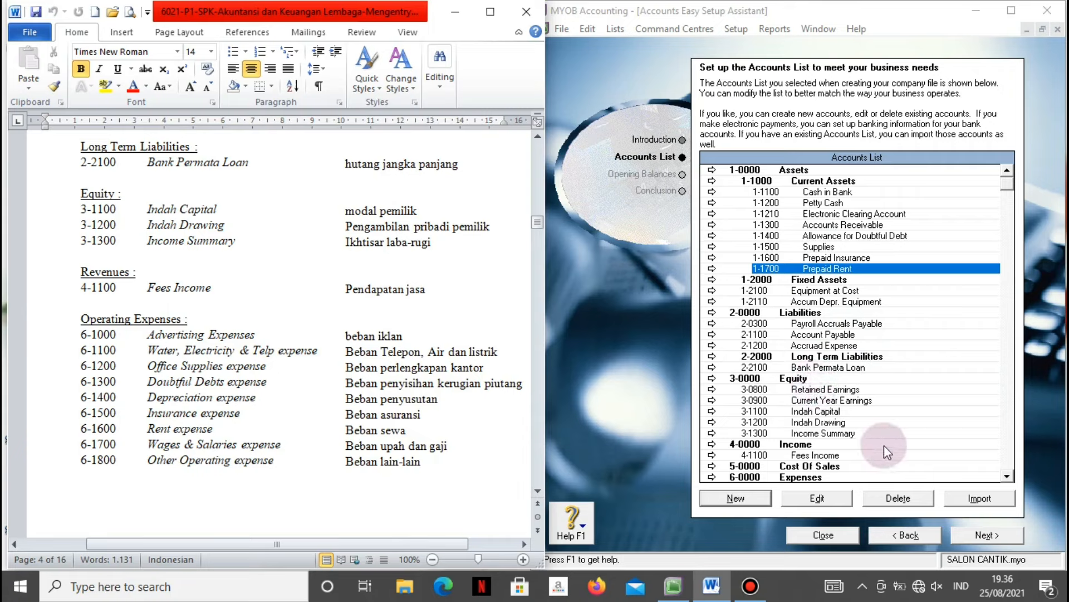
scroll(885, 440, down, 4)
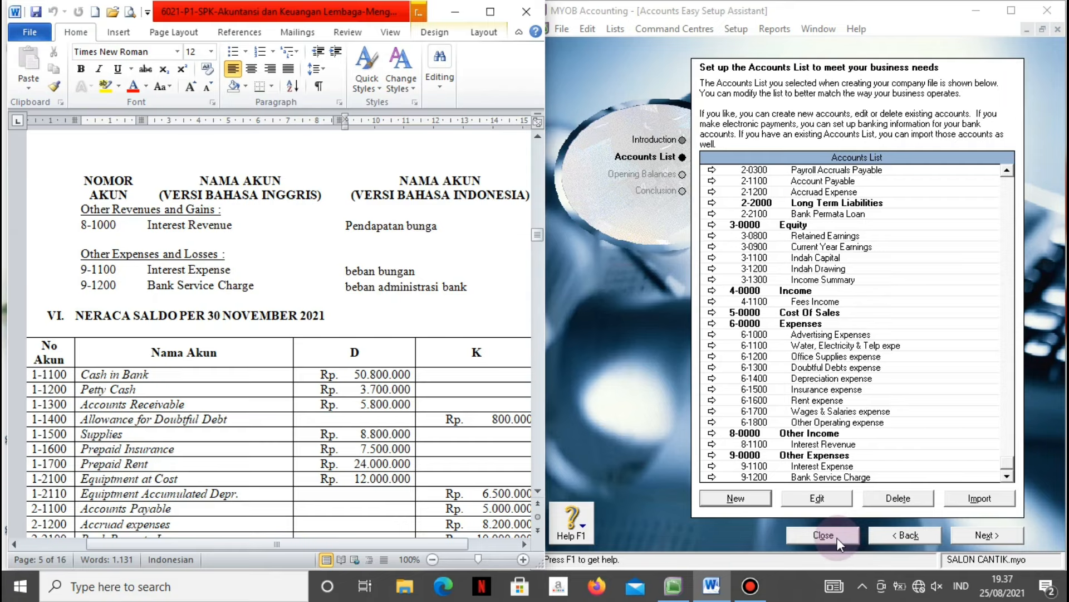
click(825, 534)
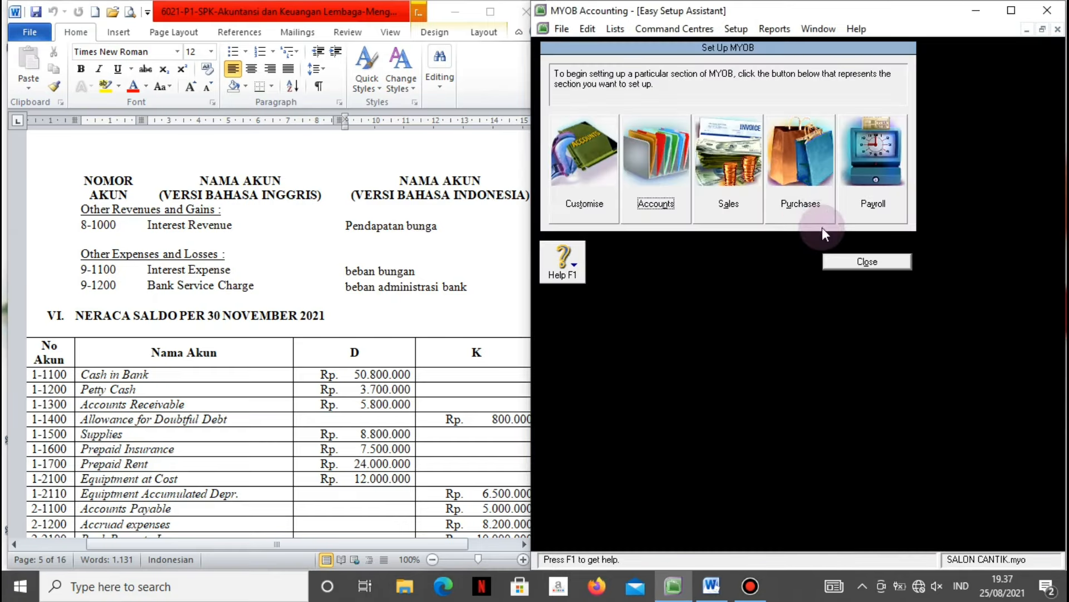
Close the Set Up MYOB window and scroll through the reference document.
click(847, 262)
click(467, 269)
scroll(484, 270, down, 3)
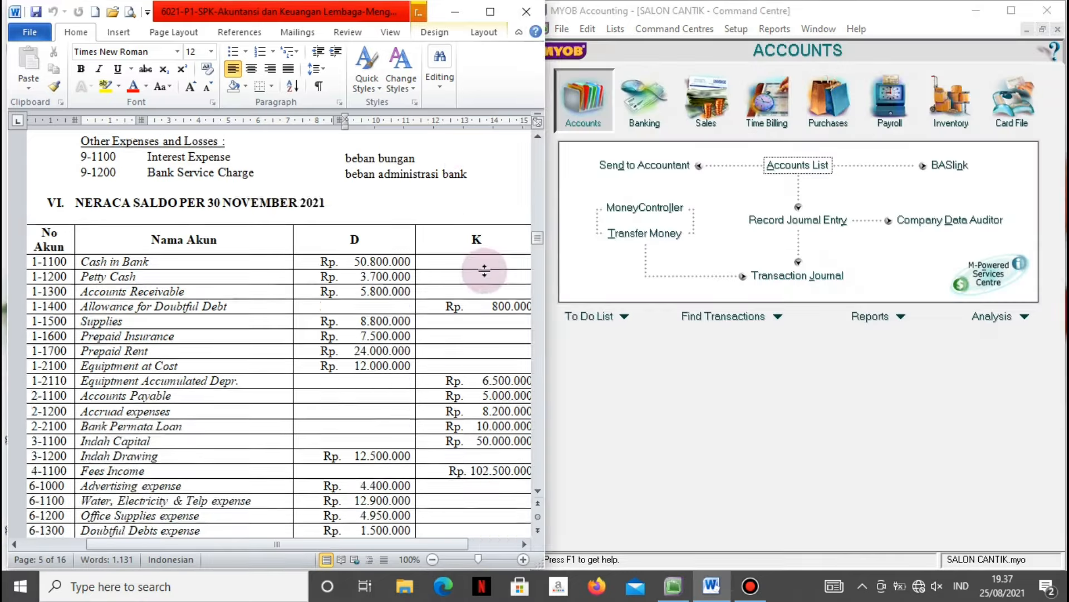
scroll(484, 271, down, 18)
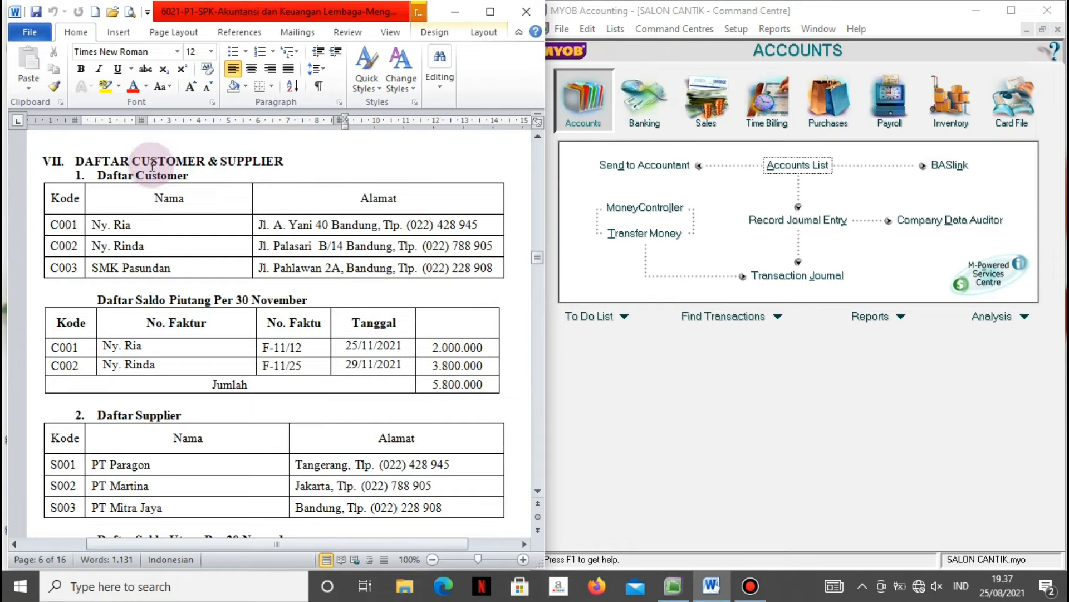
Open the Card File's Cards List showing only customer cards.
click(774, 374)
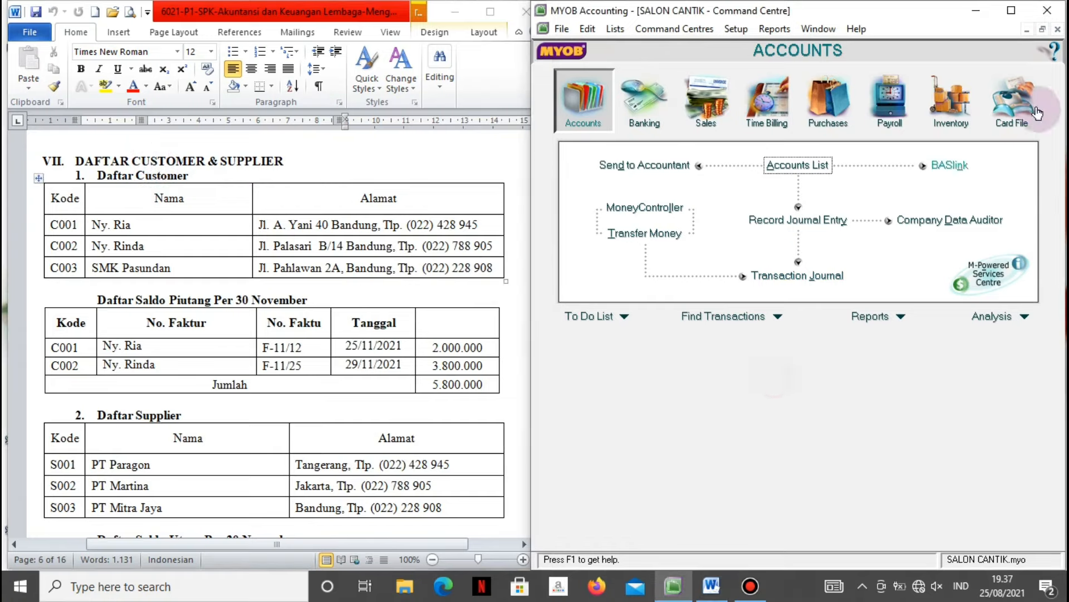
click(1020, 106)
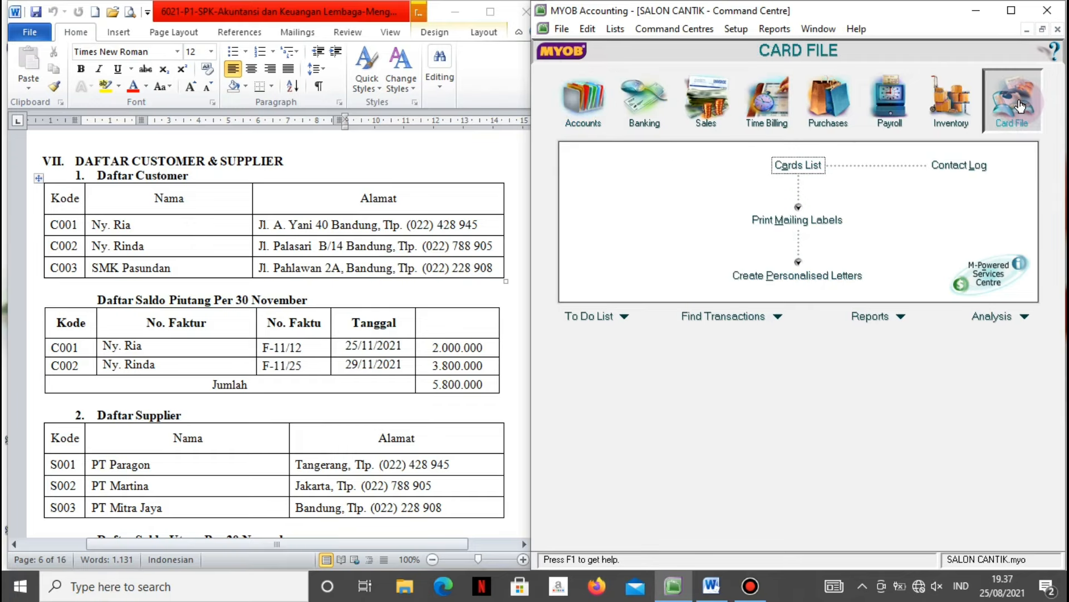
click(811, 166)
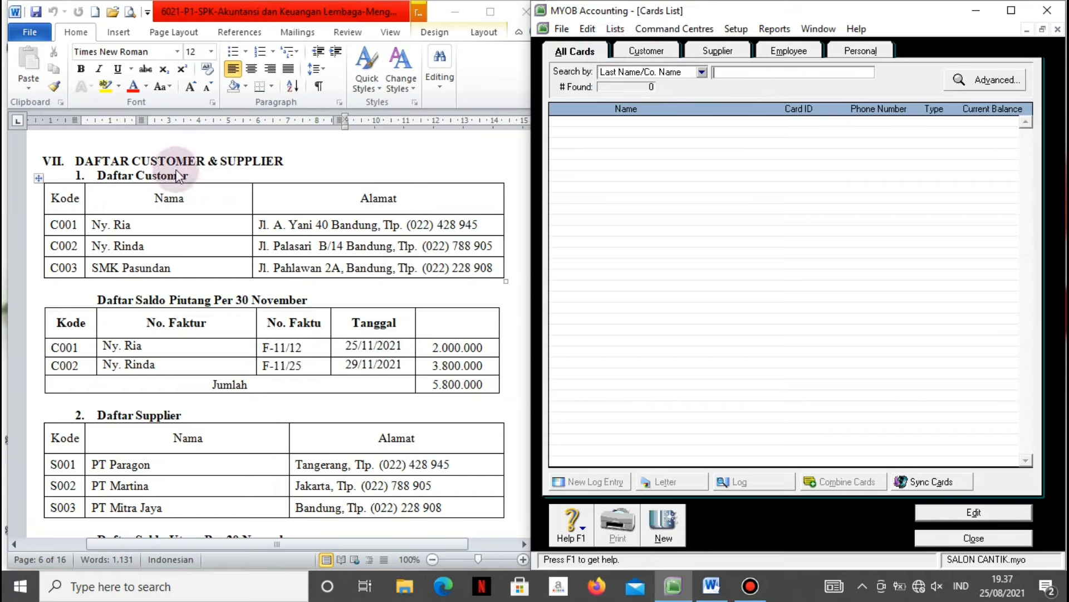
click(646, 51)
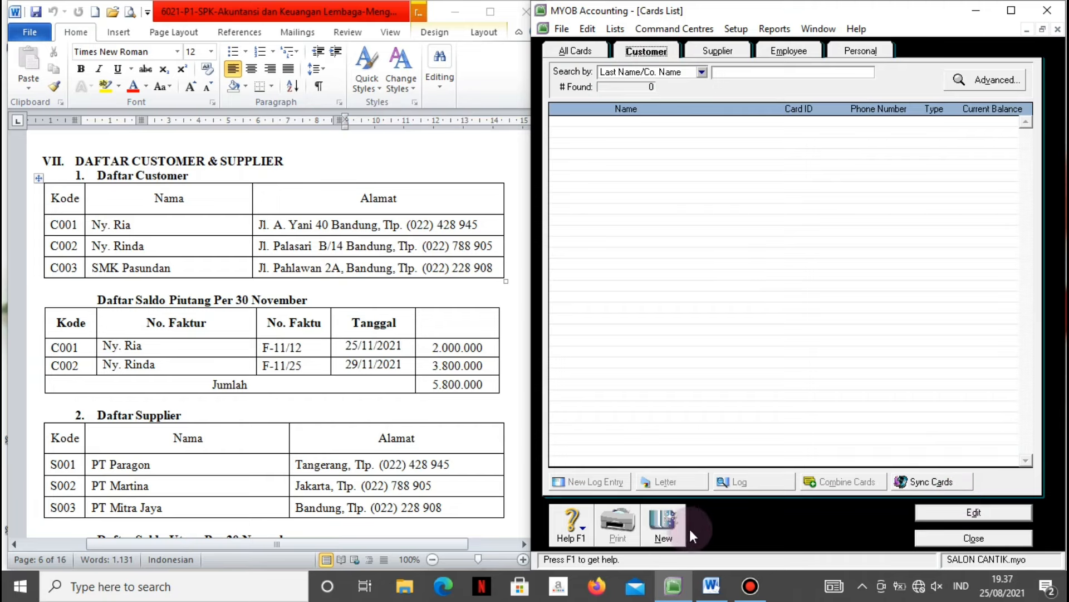
Start a new customer card with the customer's name and card ID.
click(670, 527)
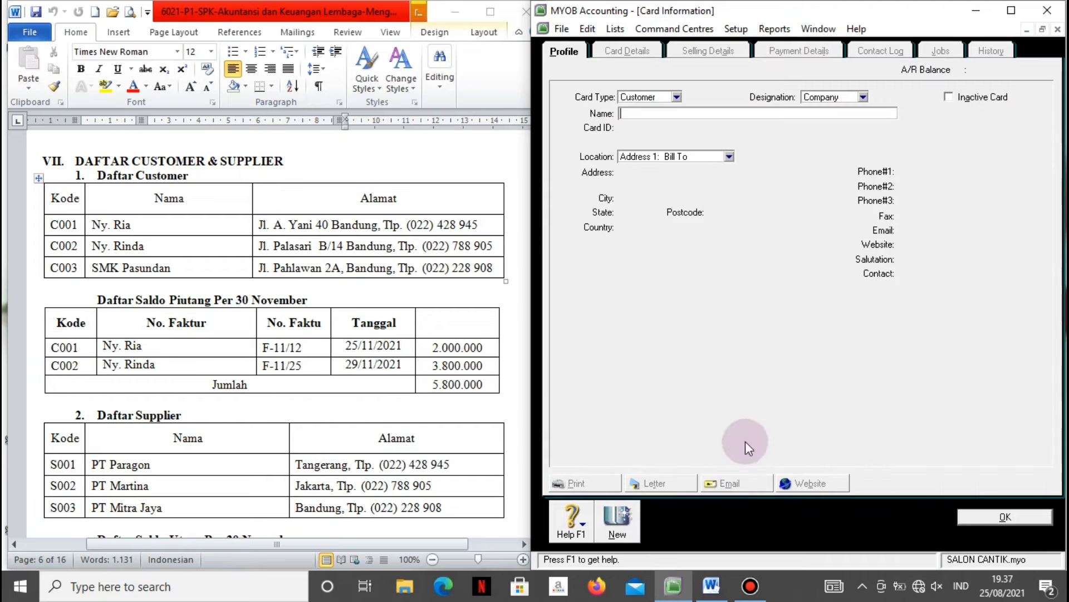
click(683, 115)
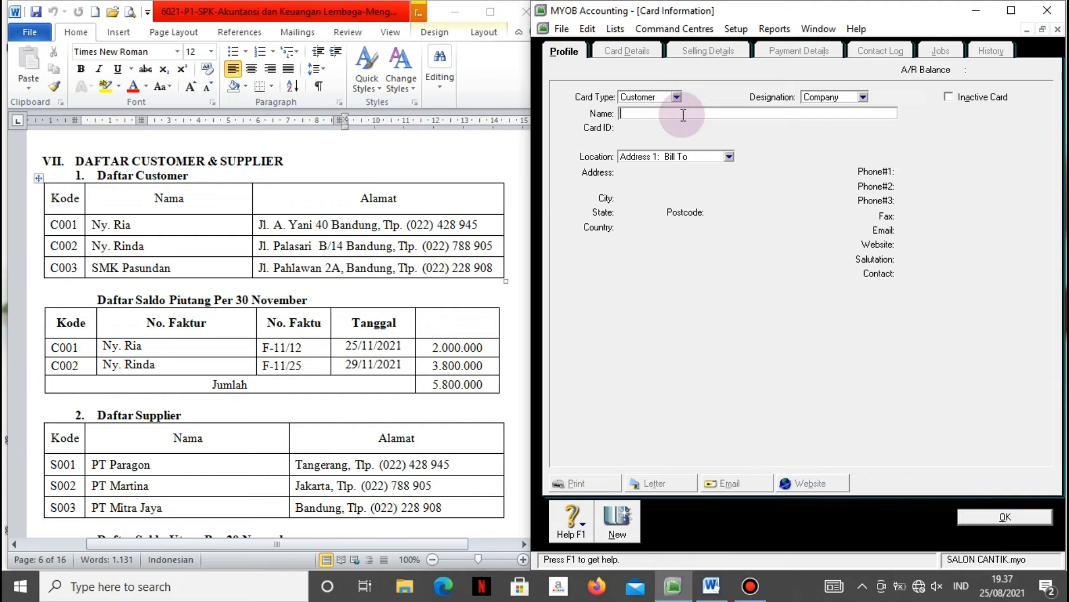
text(Ny. Ria)
key(Tab)
text(C001)
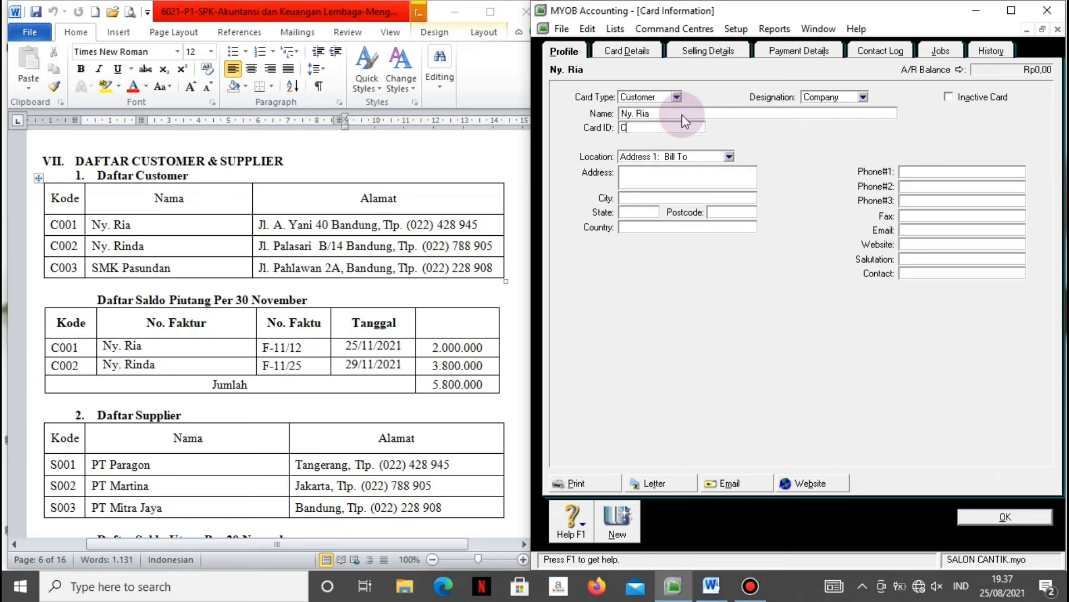
Enter the customer's street address, city Bandung and phone number.
click(676, 177)
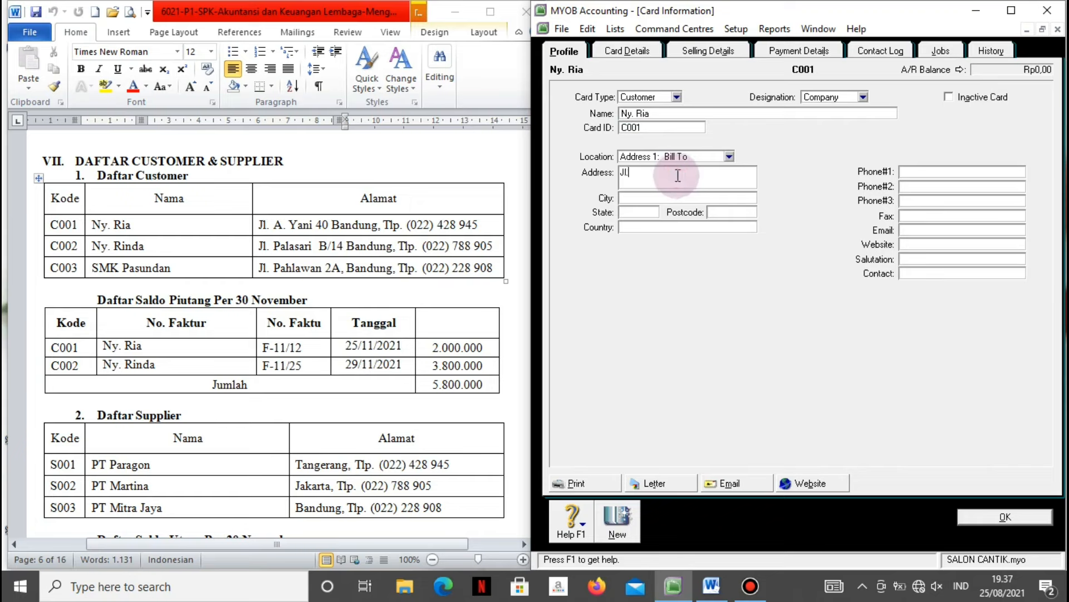
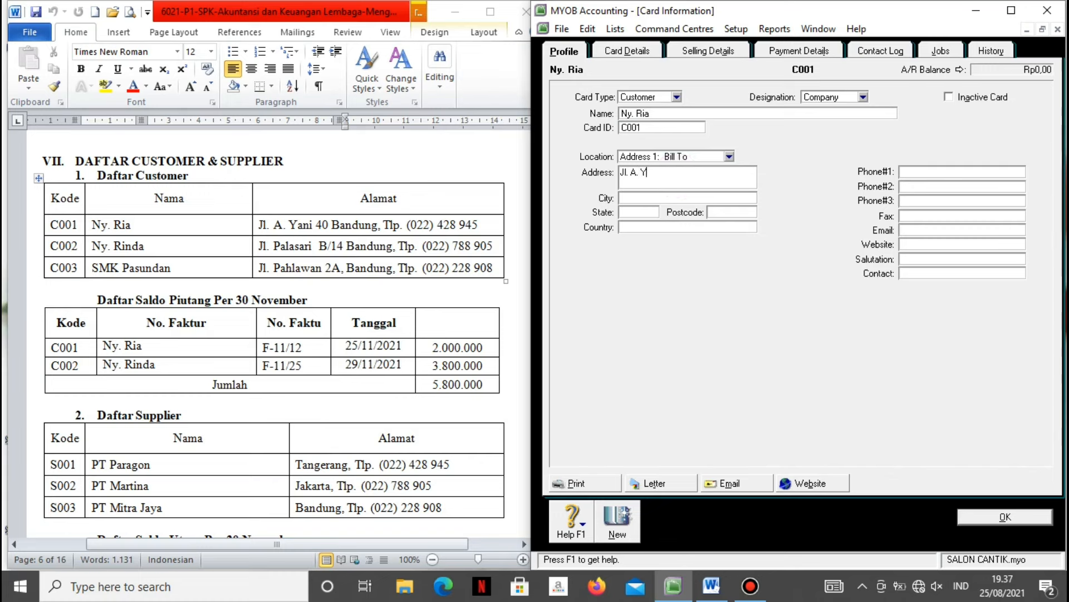
key(Tab)
text(Banf)
key(BackSpace)
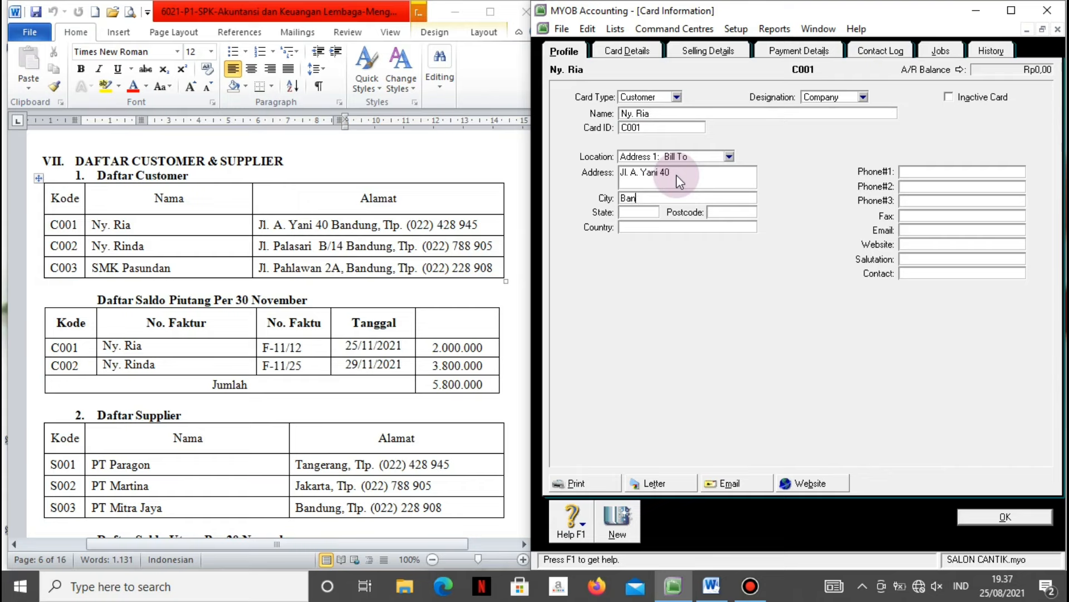
text(dung)
click(937, 172)
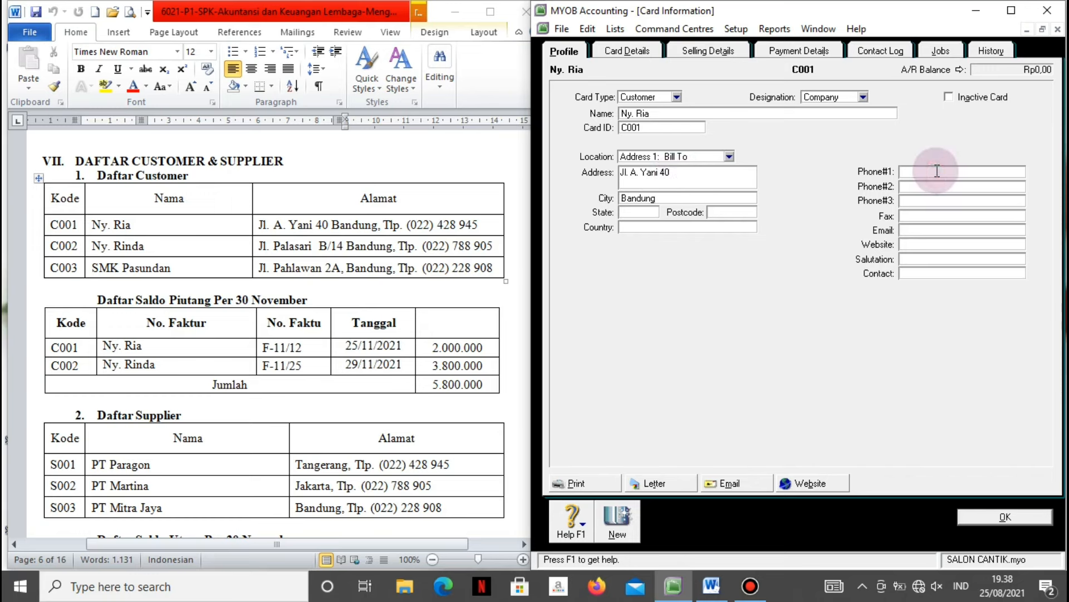
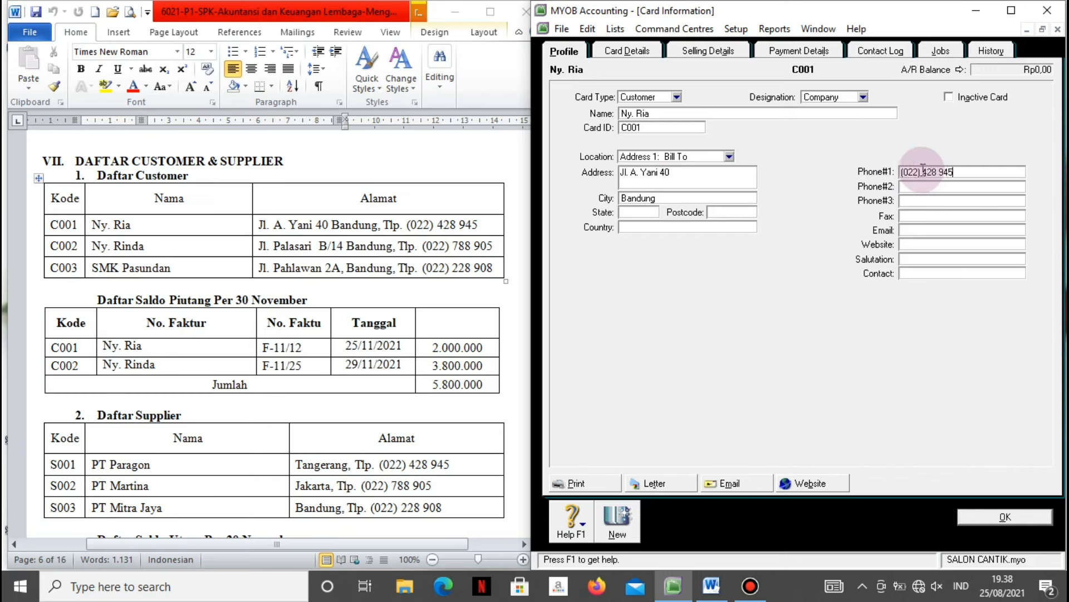
click(623, 527)
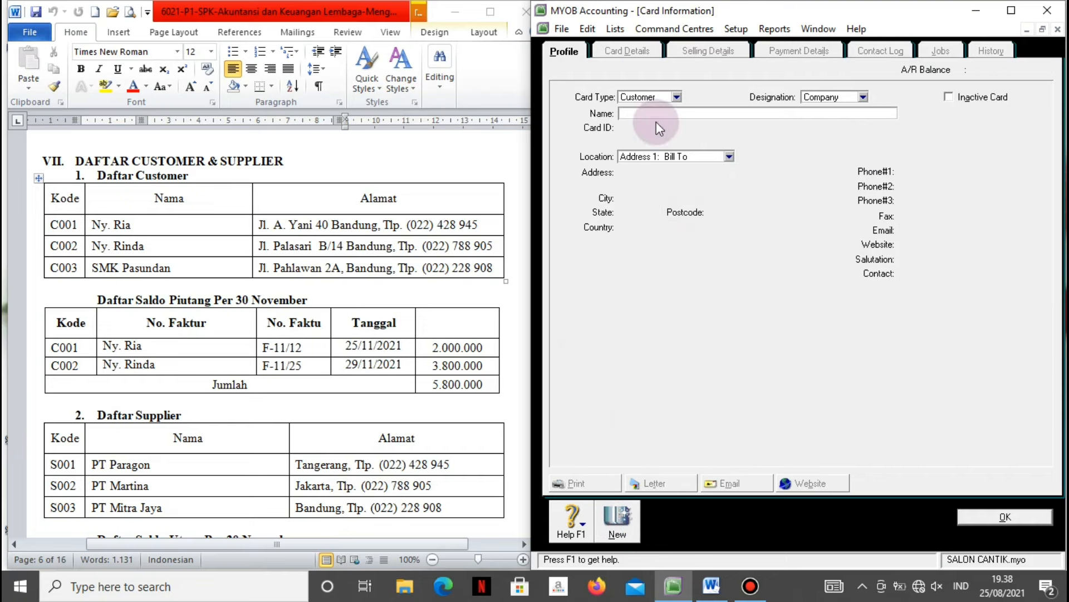
Fill in the second customer card with name, card ID, street address, city Bandung and phone number.
text(Ny. Rinda)
key(Tab)
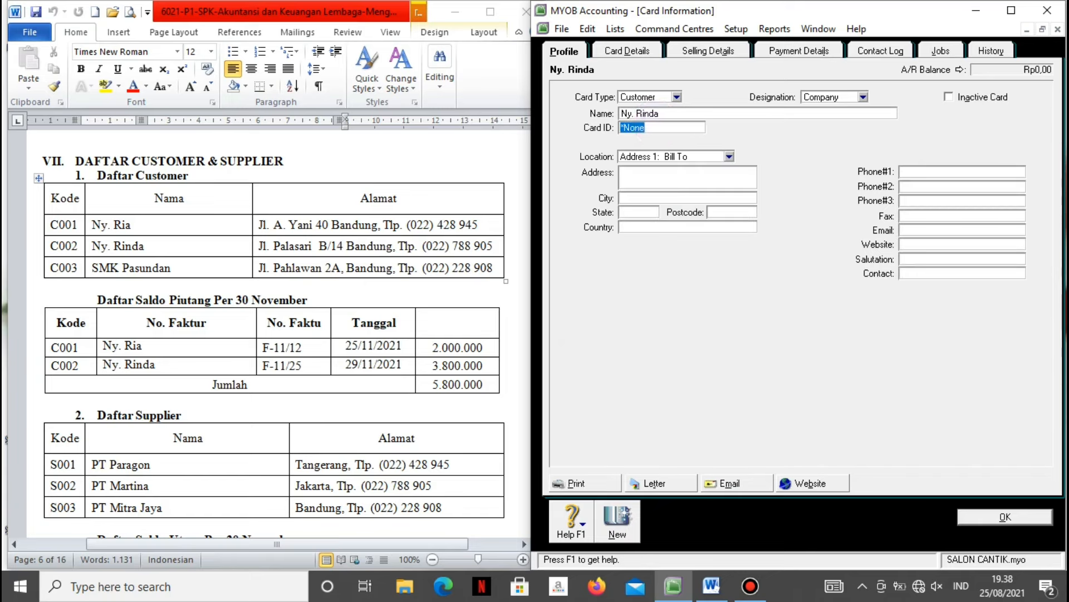
text(C002)
key(Tab)
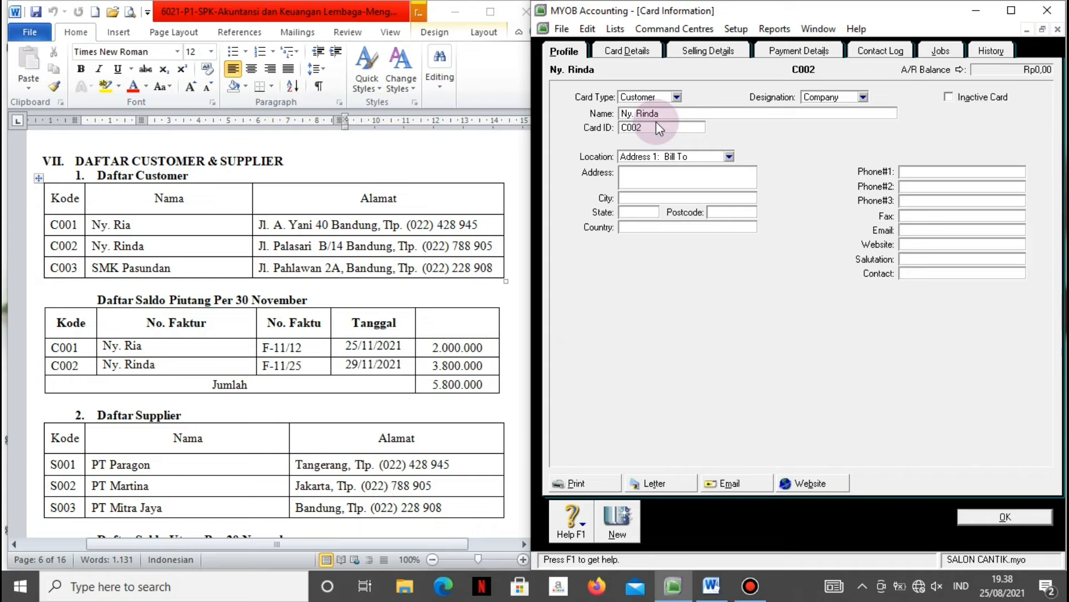
text(Ban)
text(dung)
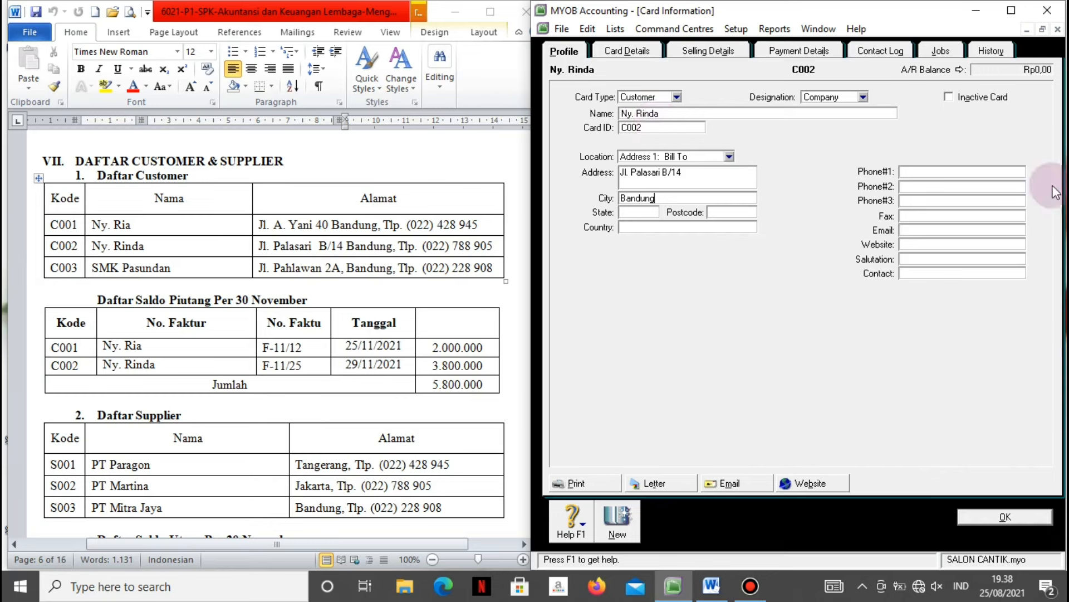
click(980, 173)
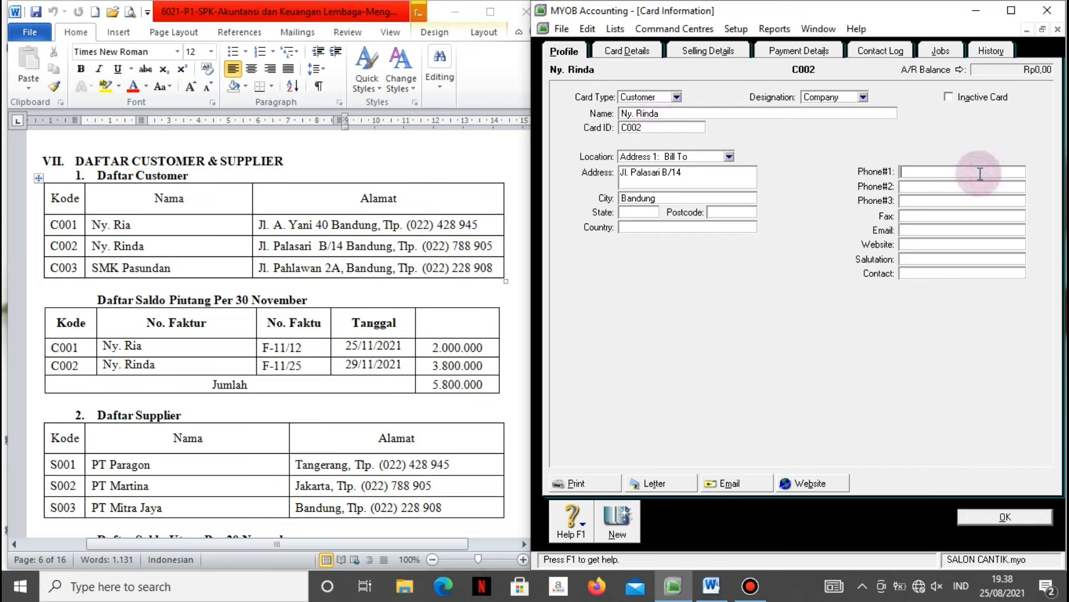
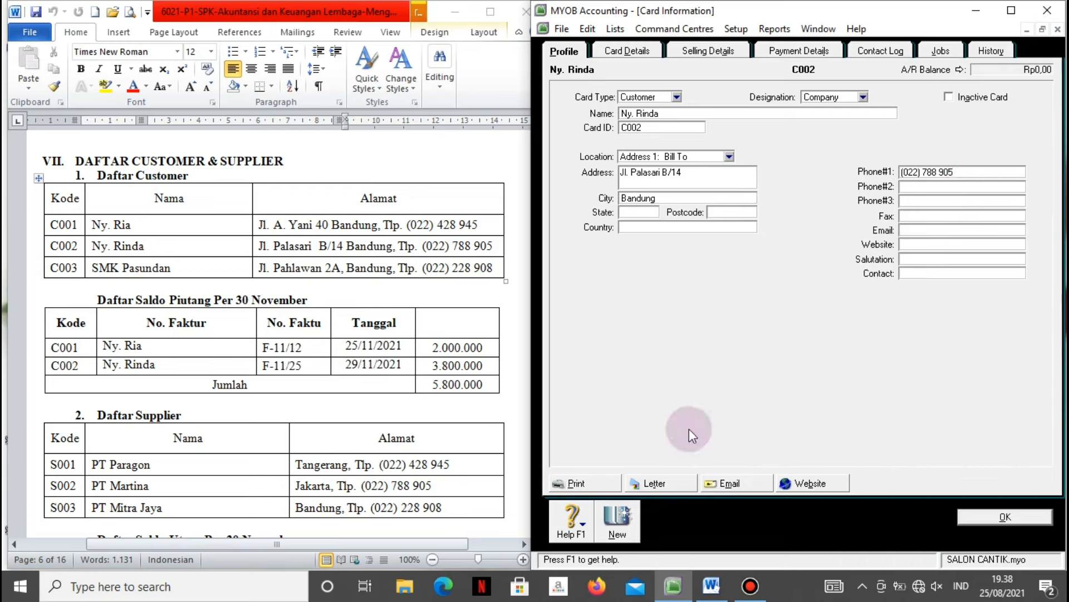
click(608, 527)
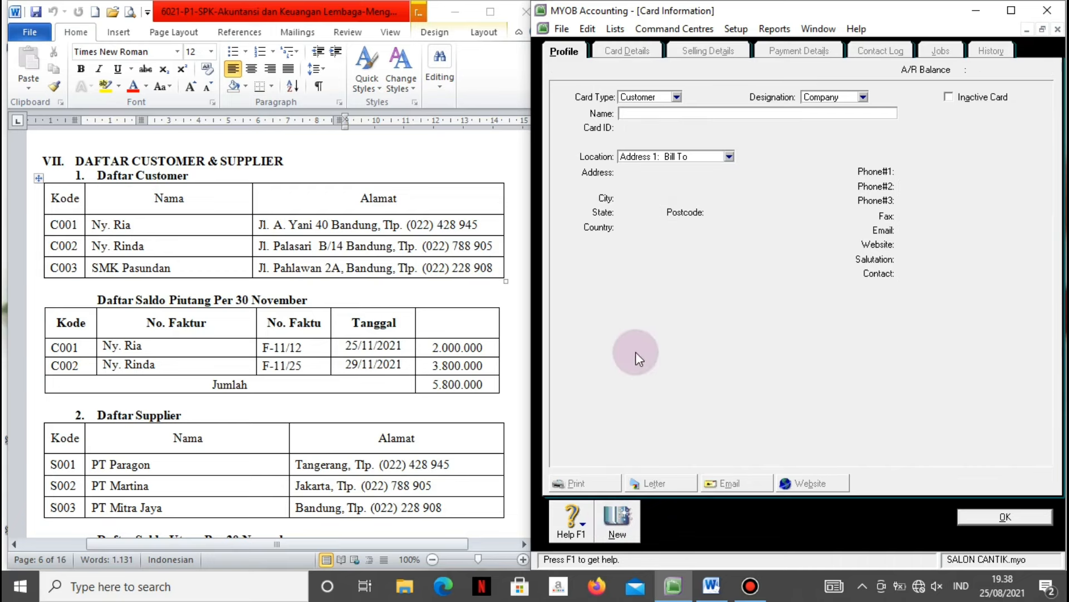
Enter customer SMK Pasundan with its card ID, street address, city Bandung and phone number.
text(SM)
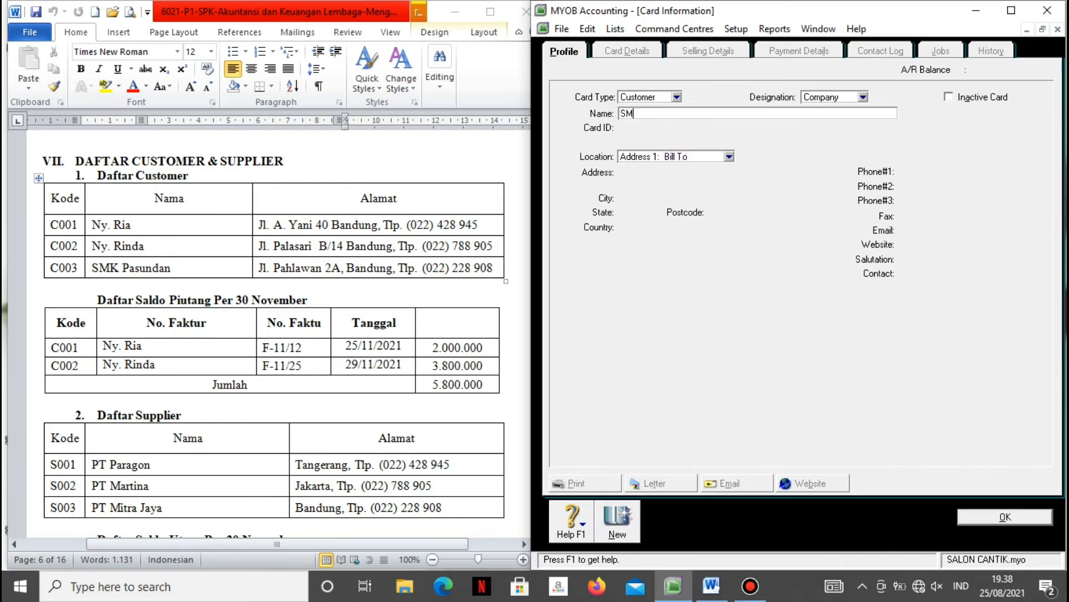
text(K Pasundan)
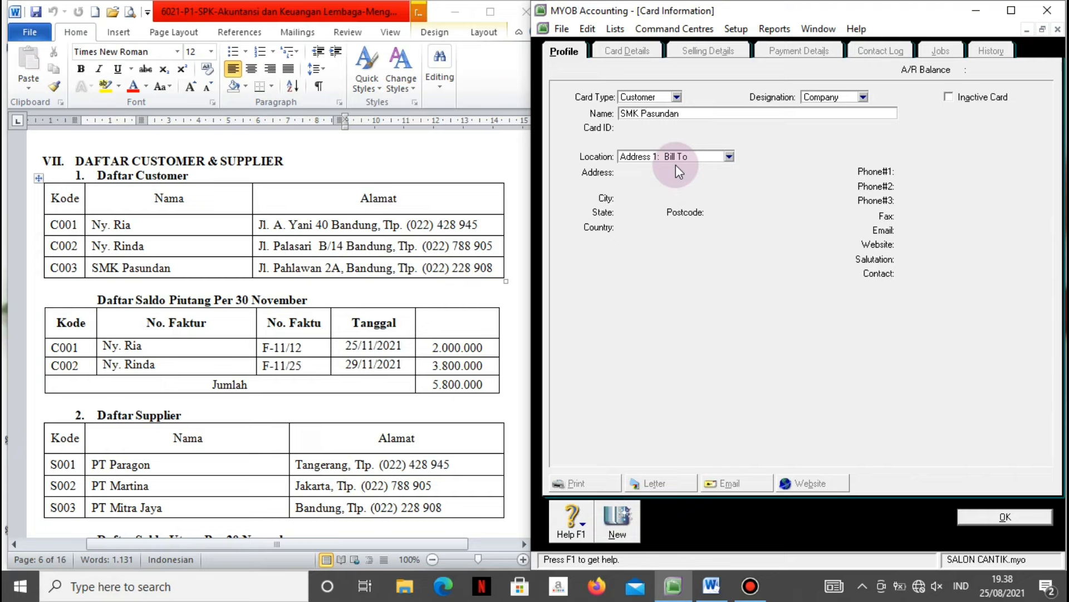
key(Tab)
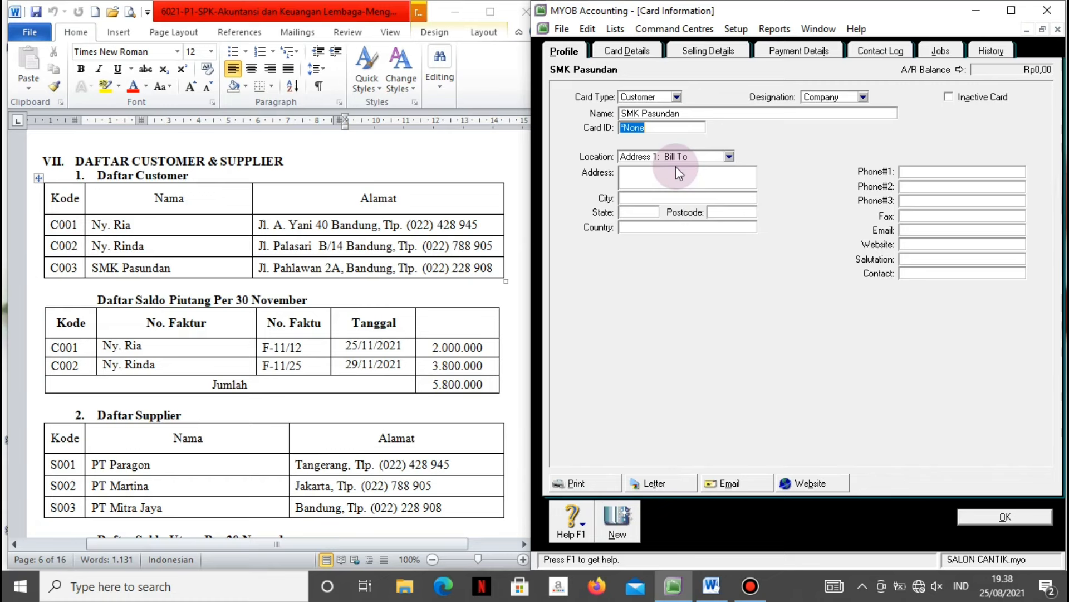
text(C003)
key(Tab)
text(Jl.)
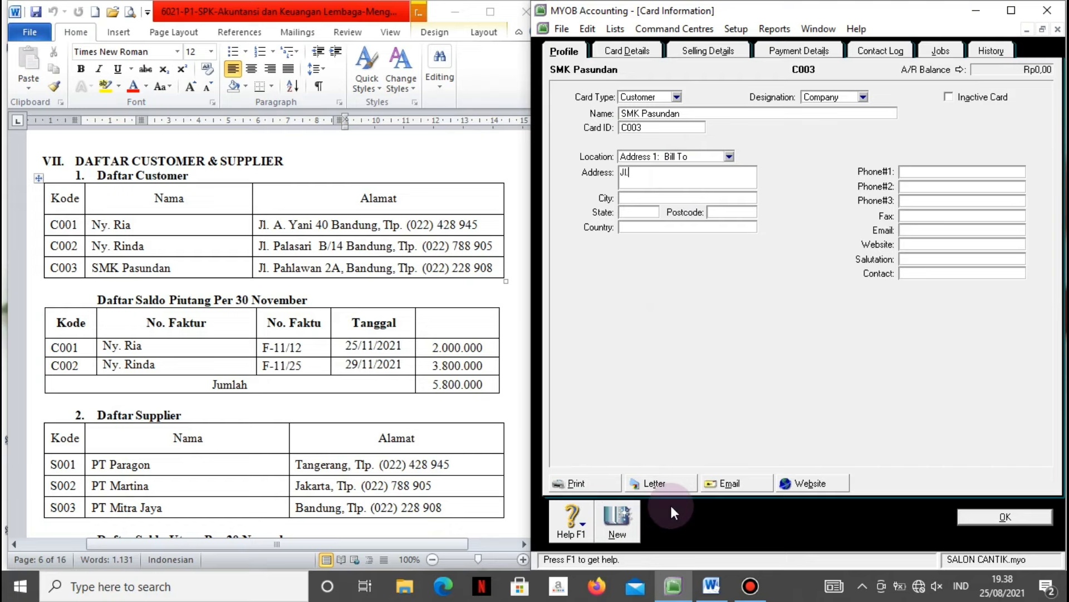
text( Pahlawan 2A)
key(Tab)
text(Bandung)
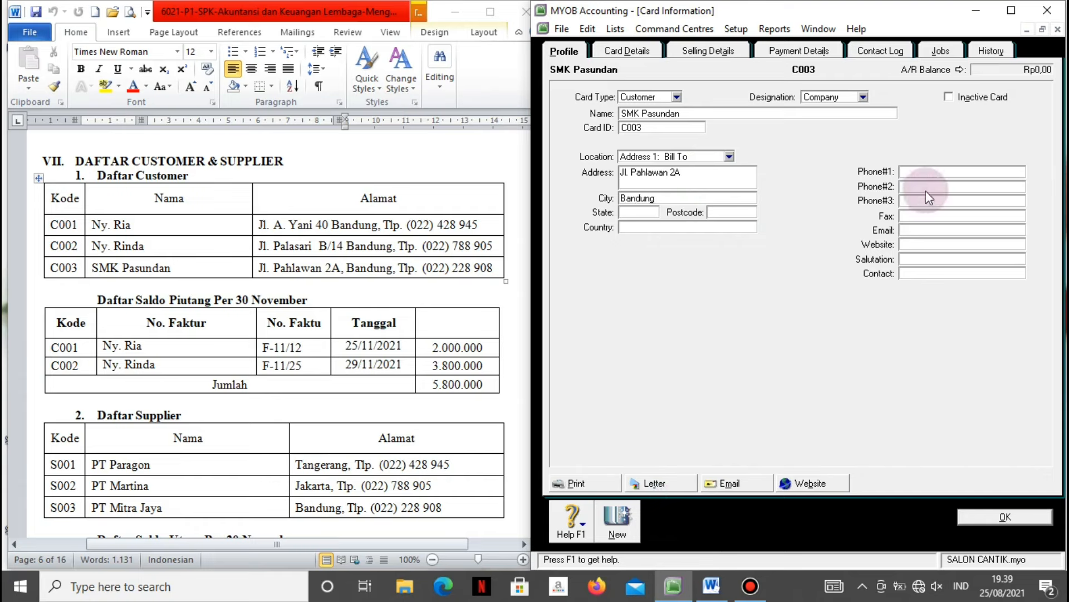
click(924, 172)
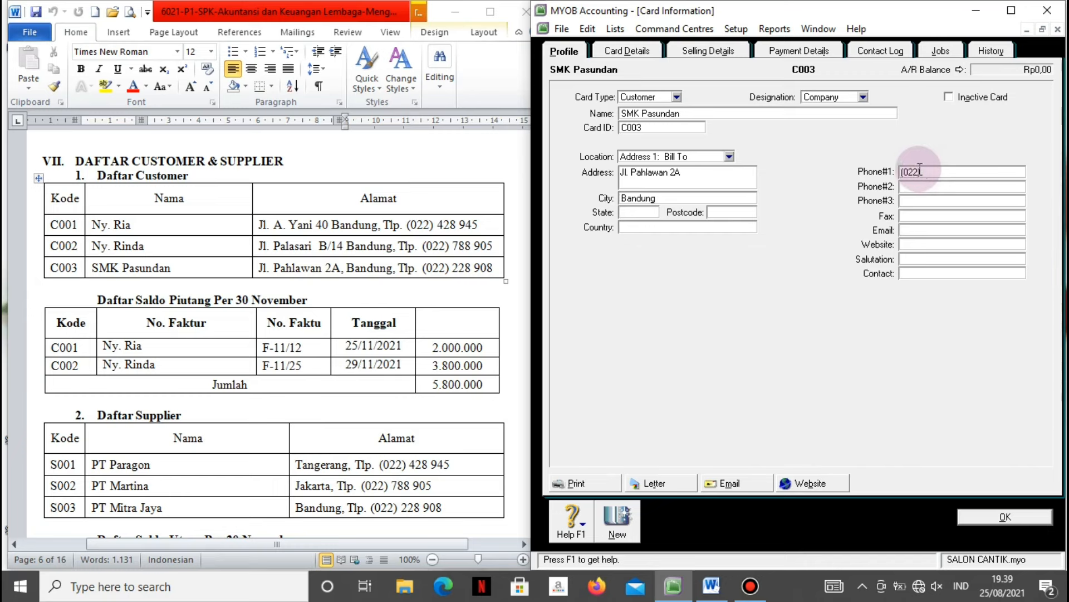
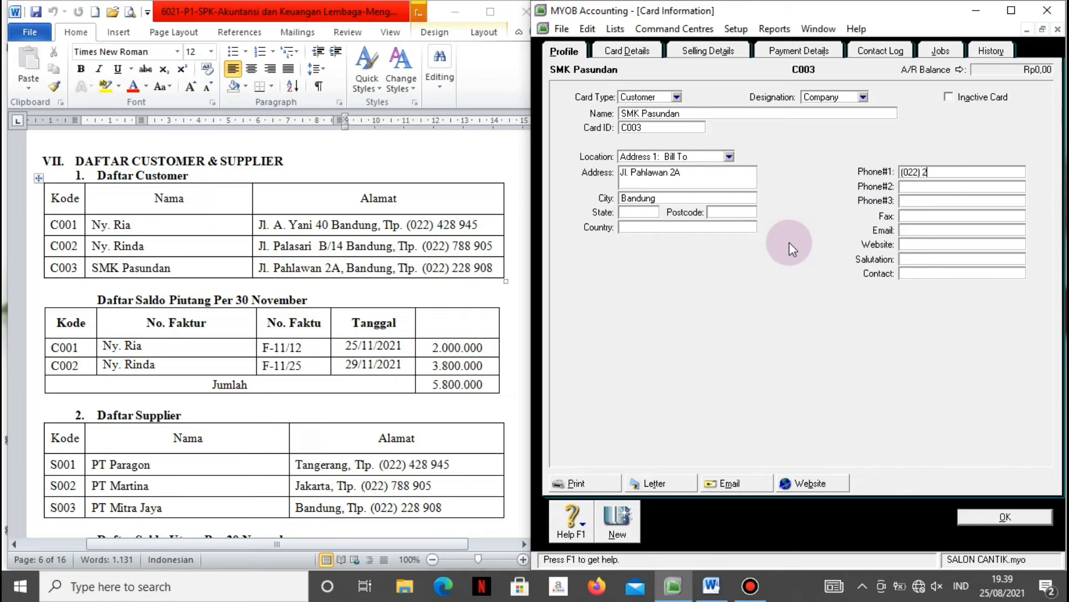
Save the customer card and switch the Cards List to suppliers.
click(1001, 517)
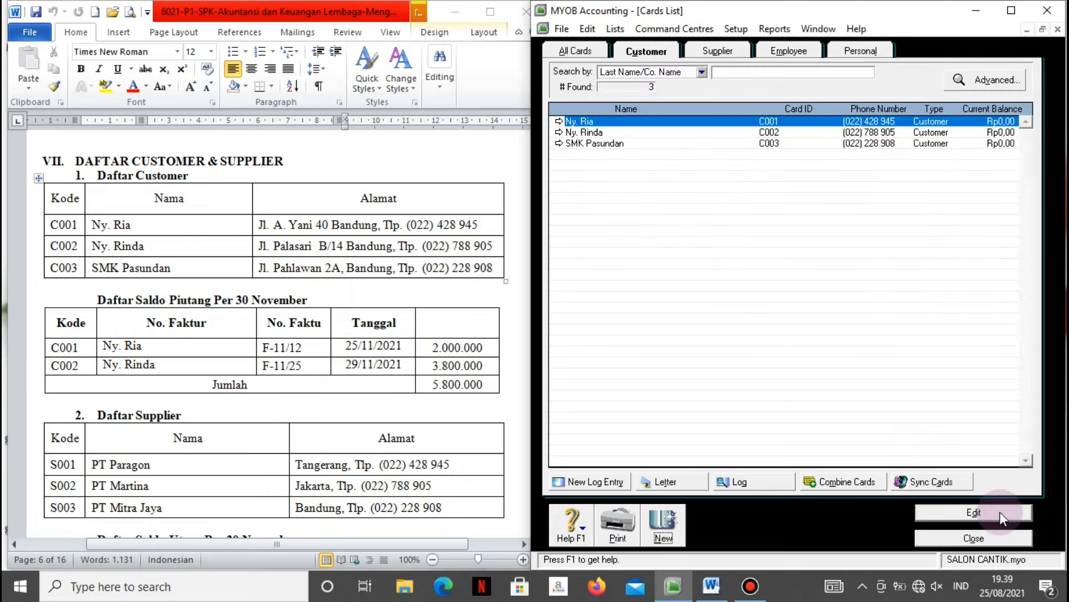
click(731, 52)
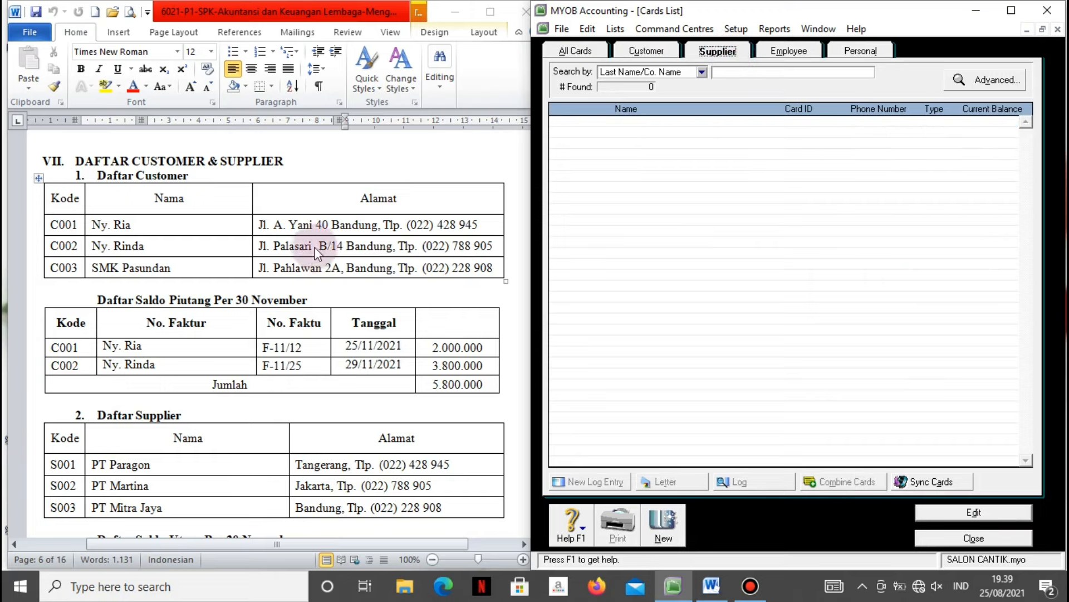
click(285, 404)
scroll(285, 405, down, 3)
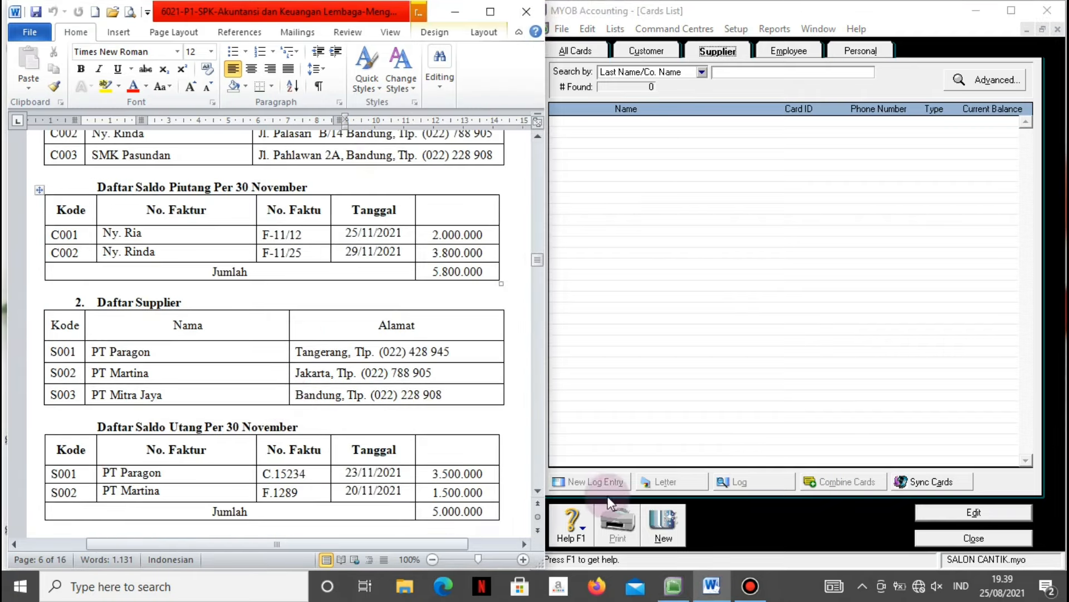
Create a supplier card for PT. Paragon with its card ID, address Tangerang and phone number.
click(675, 529)
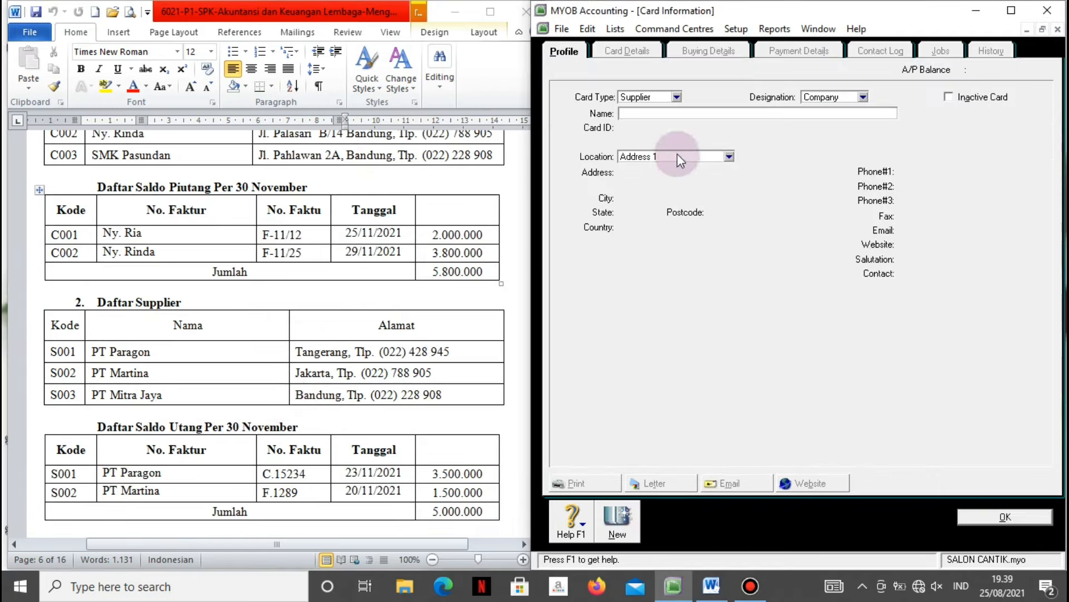
click(643, 116)
text(PT. Paragon)
key(Tab)
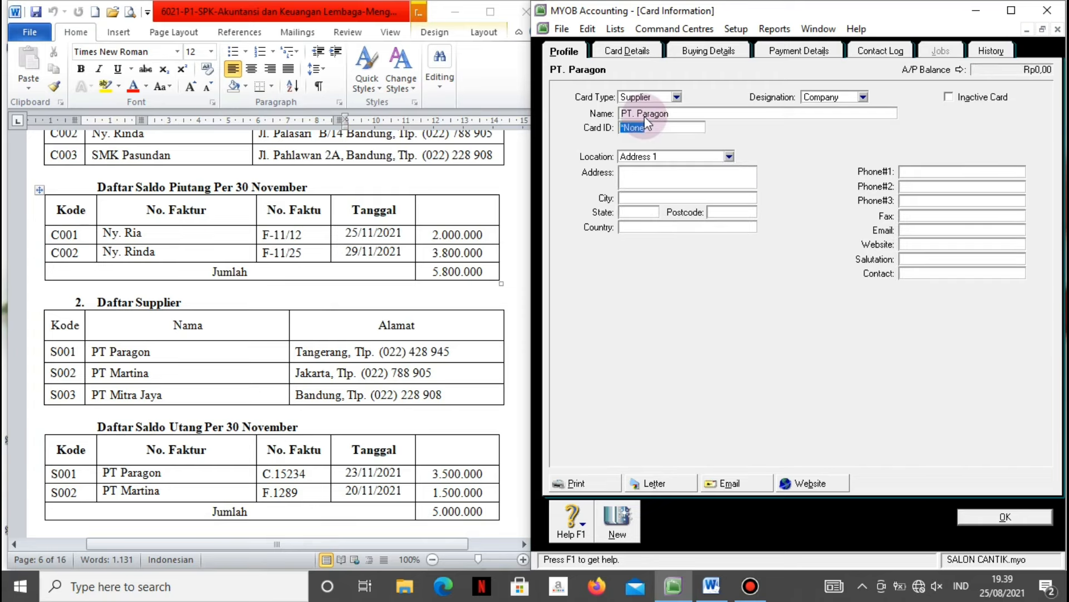
text(S001)
key(Tab)
text(Tangerang)
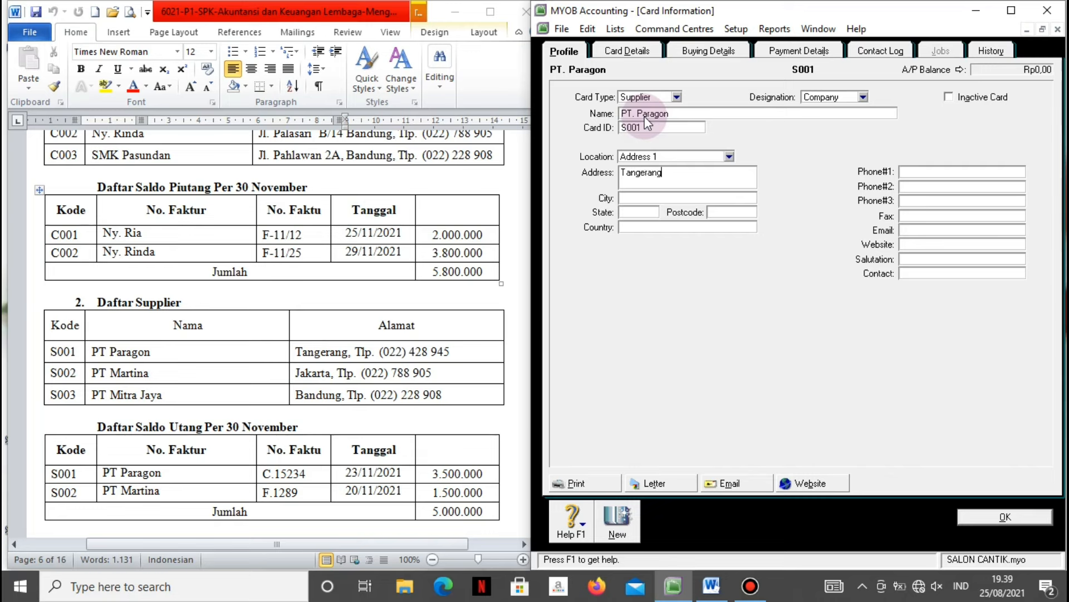
click(905, 170)
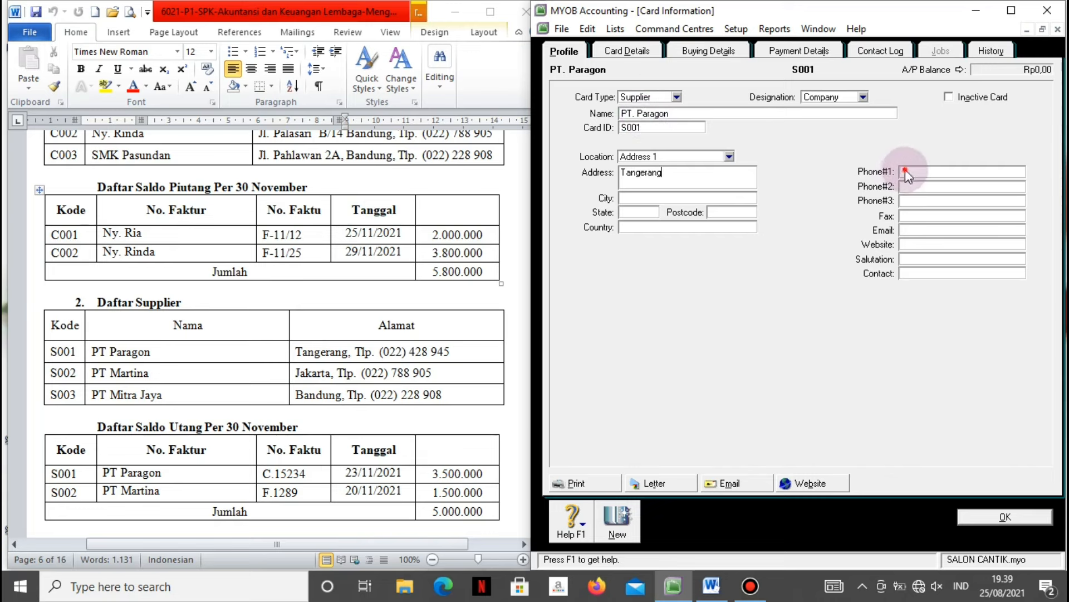
Create a supplier card for PT. Martina with its card ID, address Jakarta and phone number.
click(618, 521)
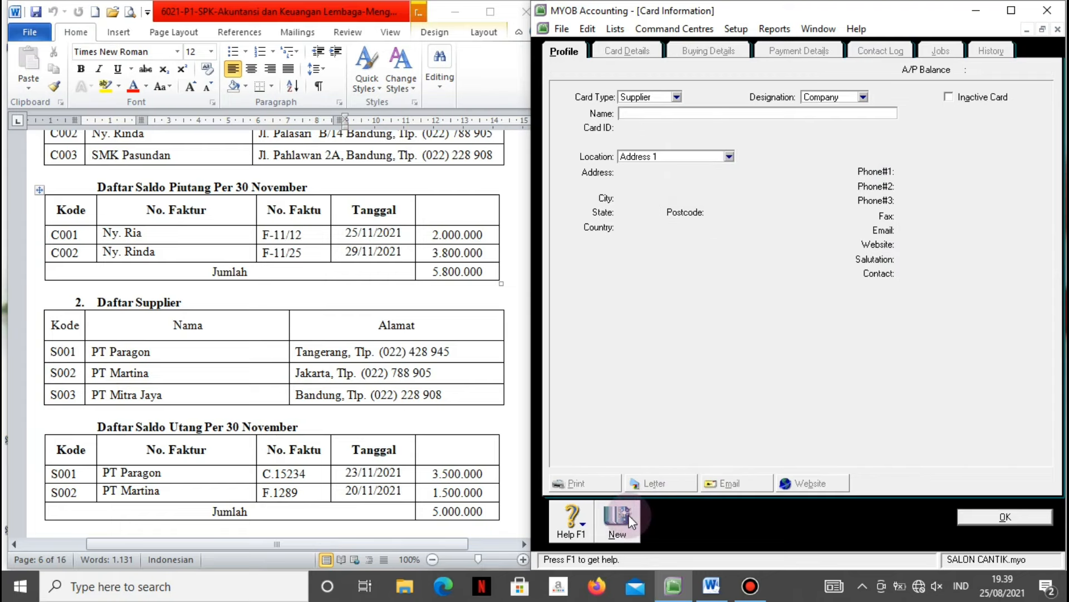
text(PT. Martina)
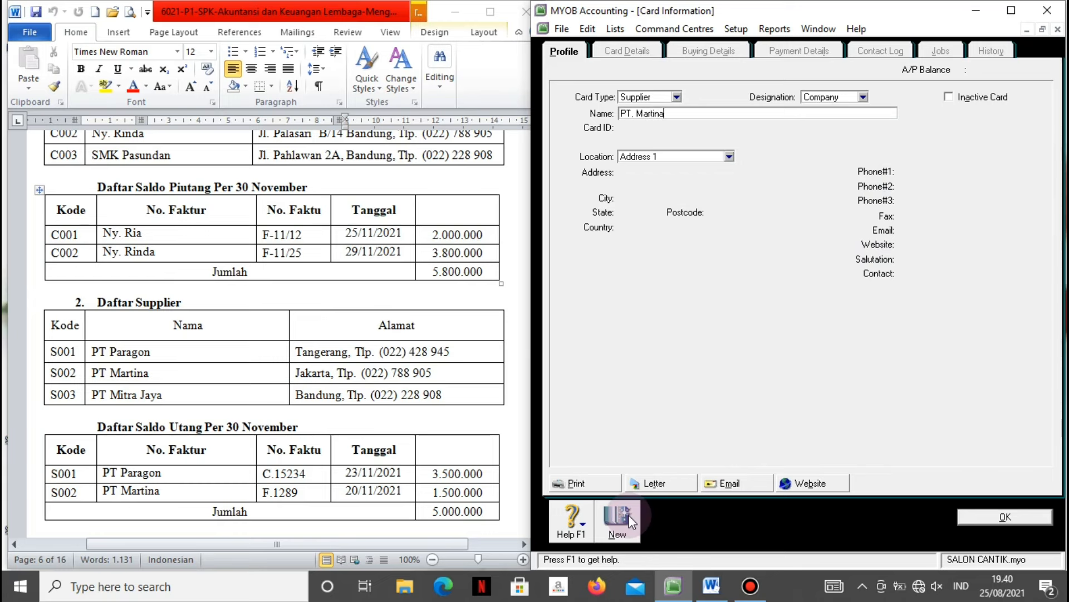
key(Tab)
text(S002)
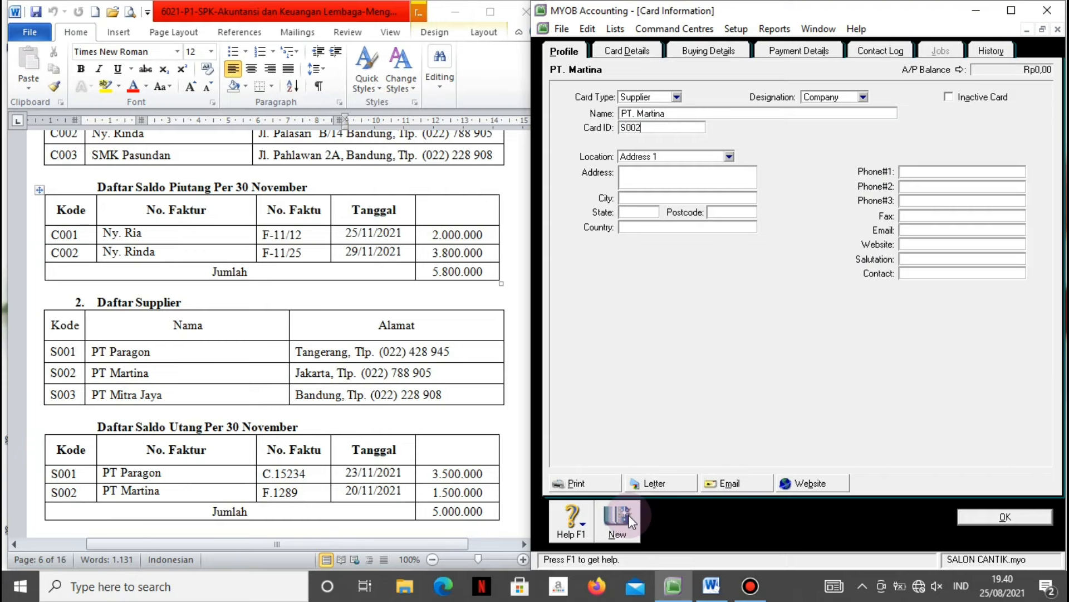
key(Tab)
key(Tab)
text(Jakarta)
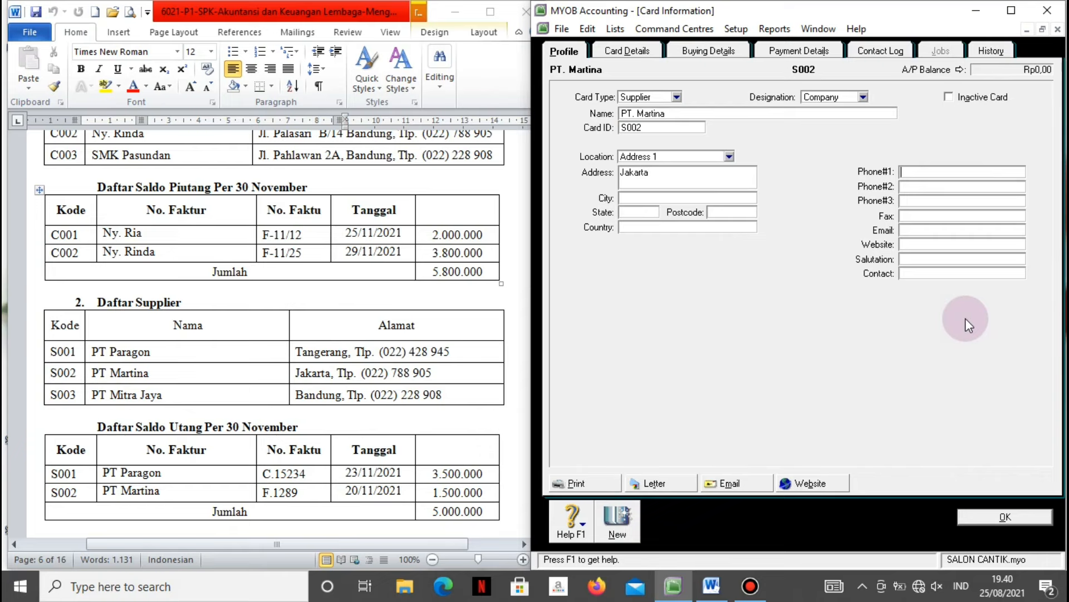
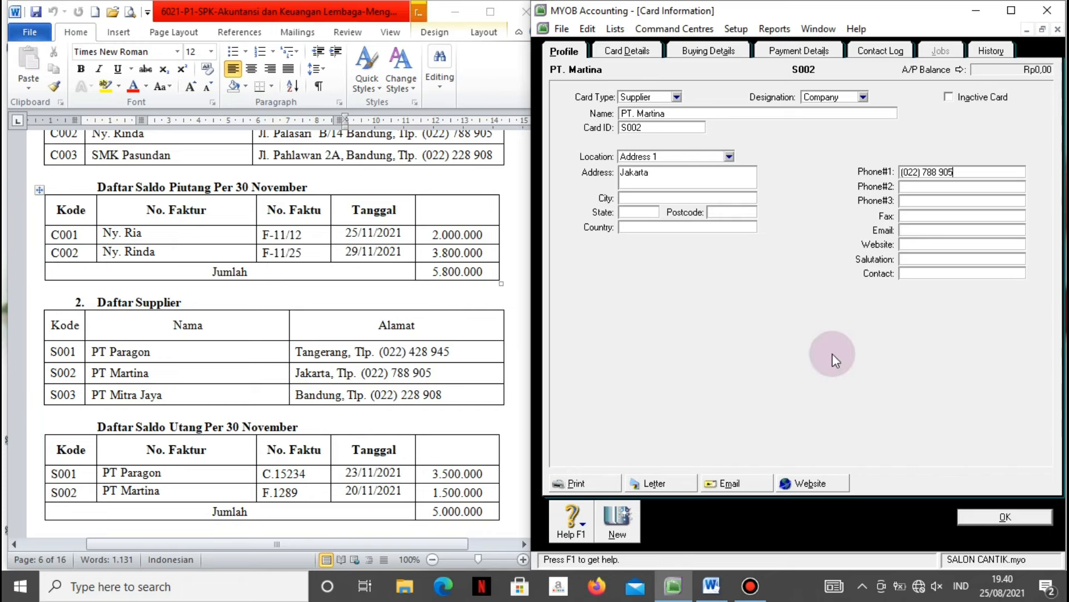
Create and save supplier PT. Mitra Jaya with its card ID, address Bandung and phone number.
click(638, 515)
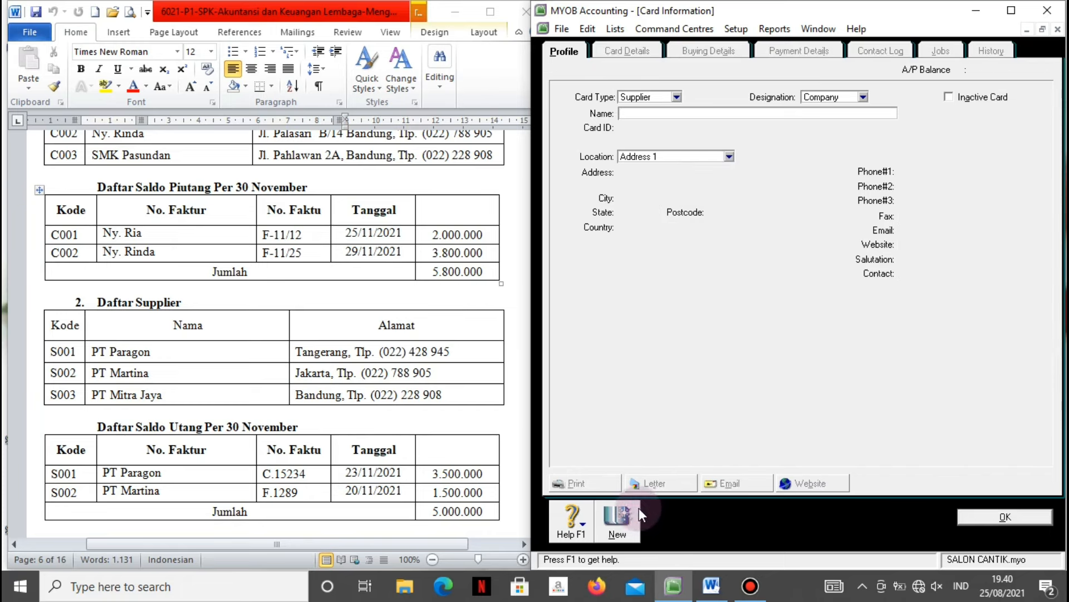
text(PT. Mitra Jaya)
key(Tab)
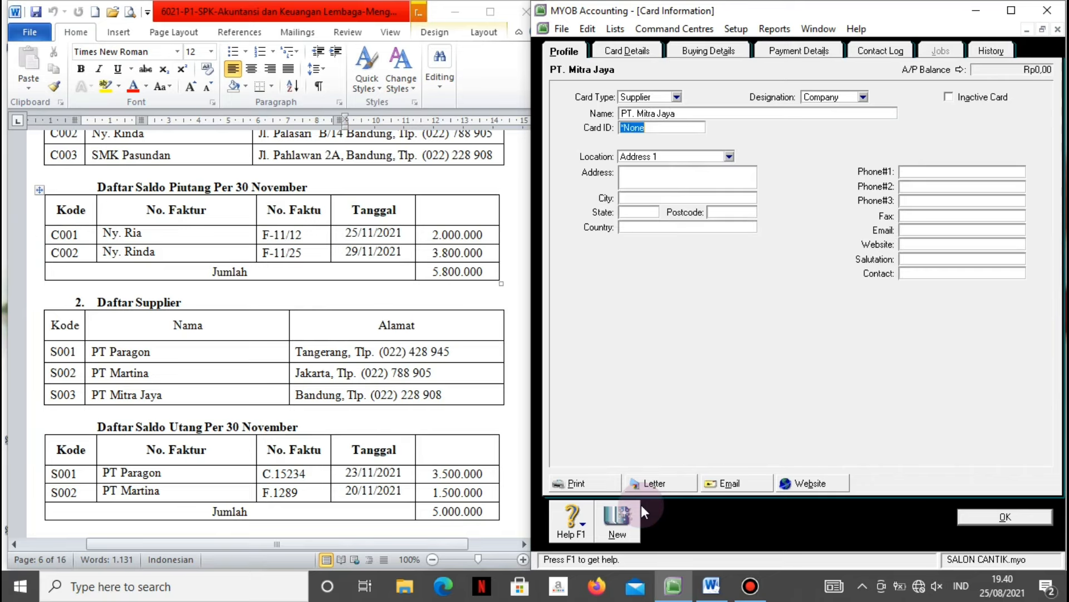
text(S003)
key(Tab)
key(Tab)
text(Bandung)
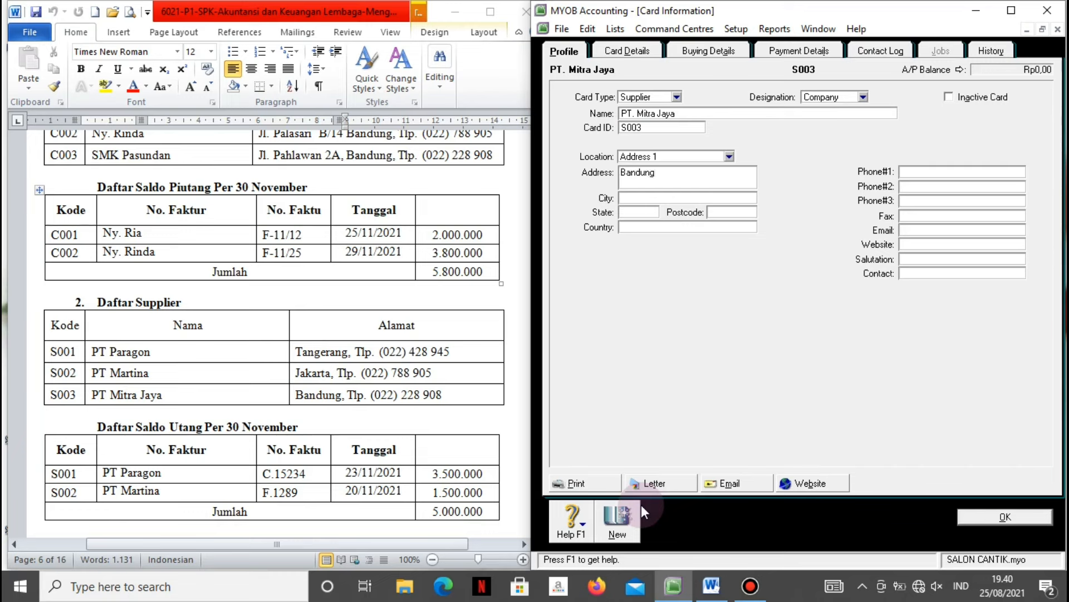
click(976, 171)
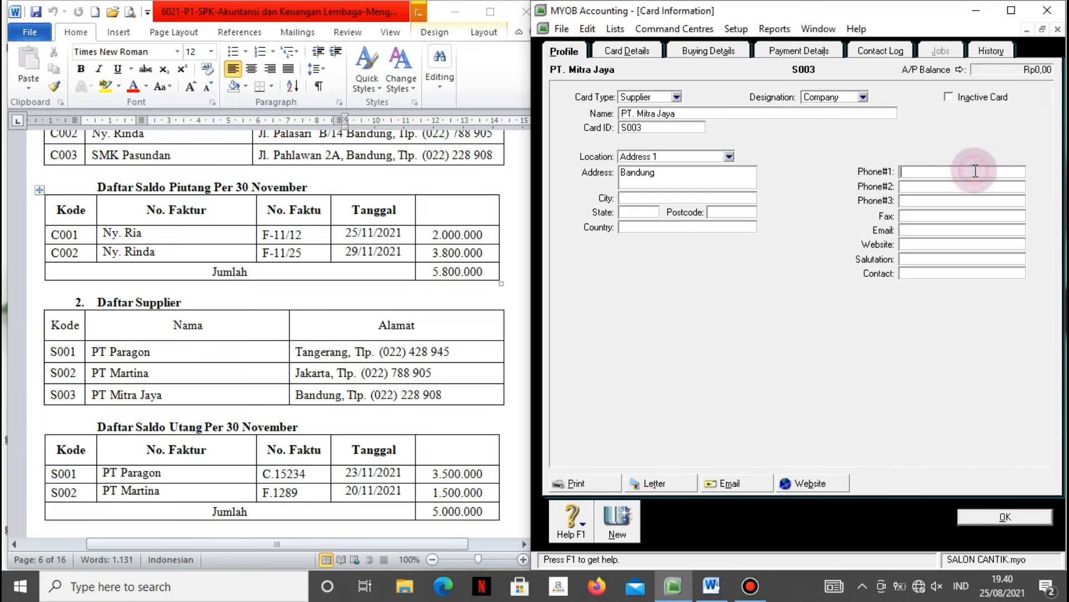
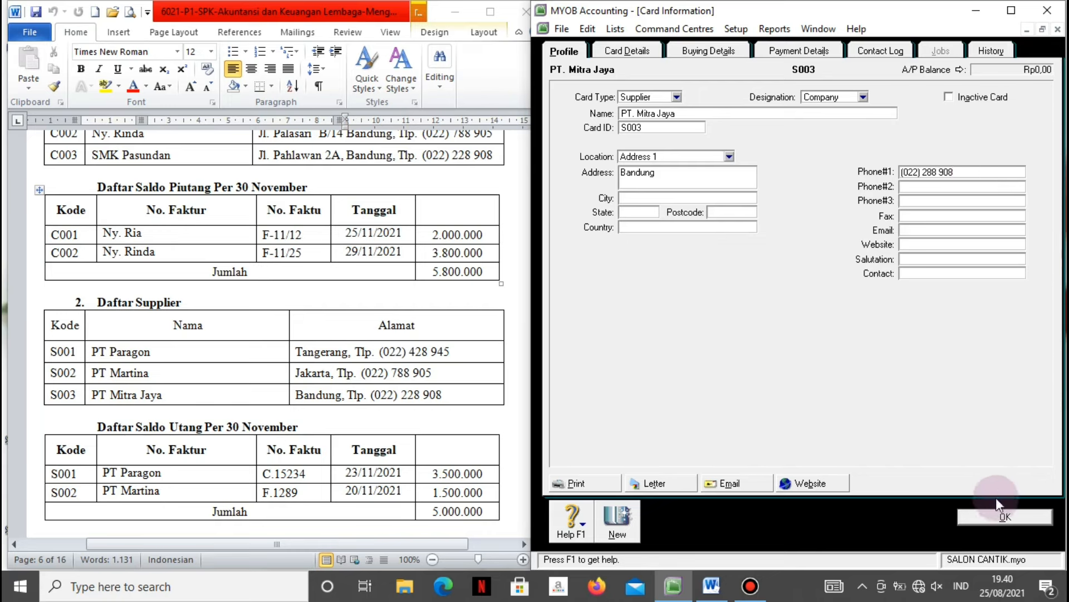
click(993, 515)
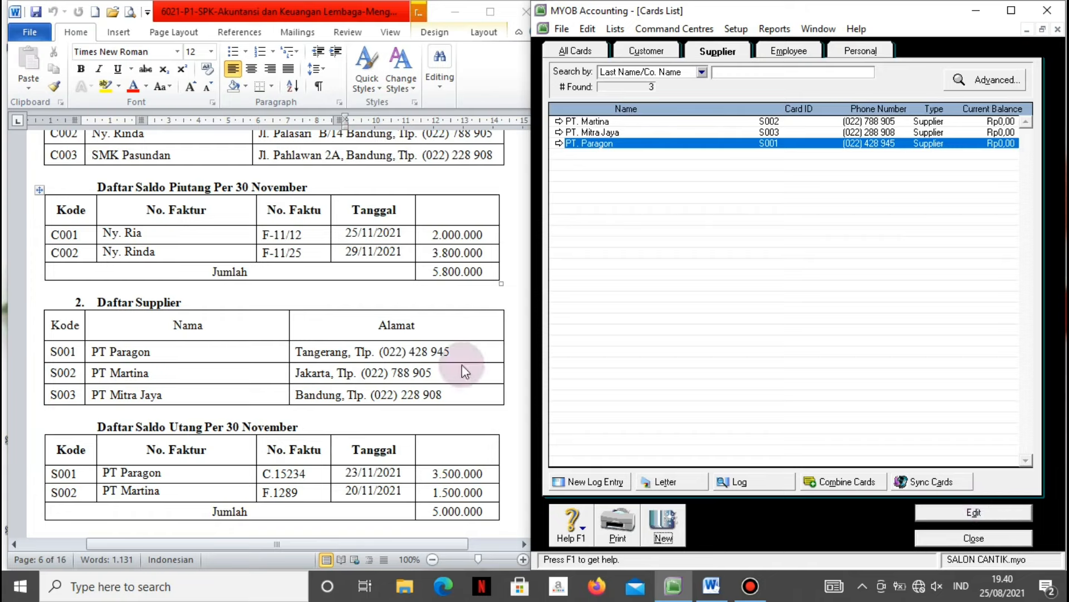
Close the supplier Cards List and review the trial balance in the Word reference.
click(435, 299)
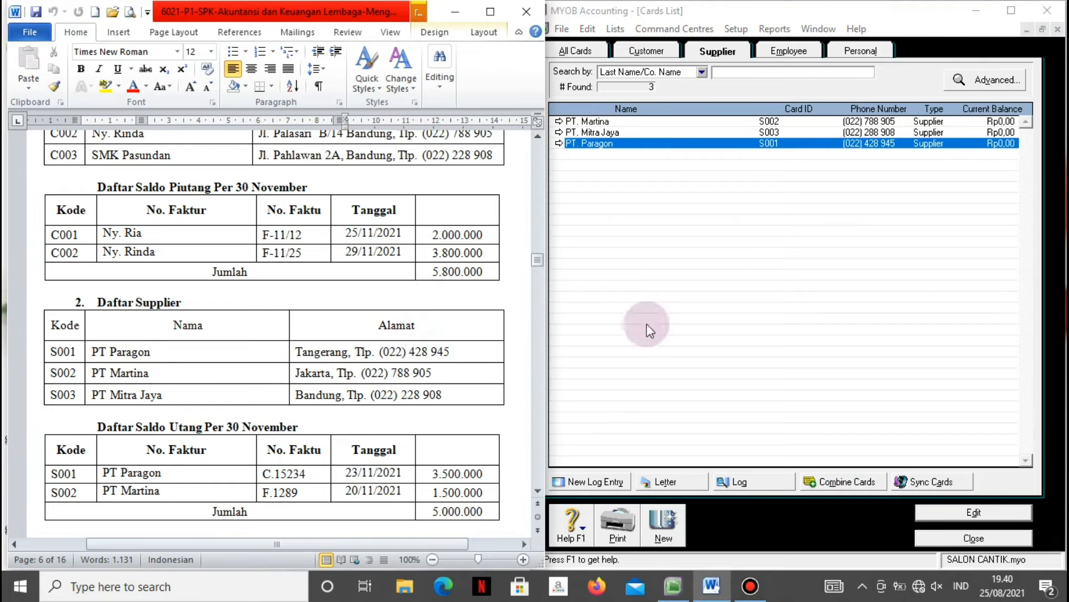
click(955, 536)
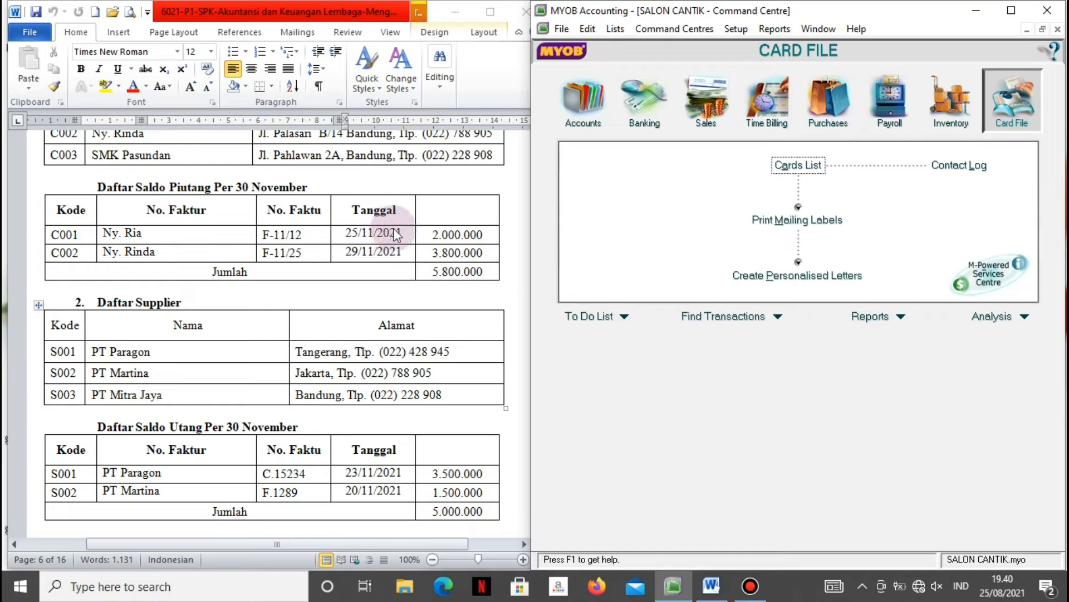
scroll(444, 218, up, 1)
scroll(446, 218, up, 10)
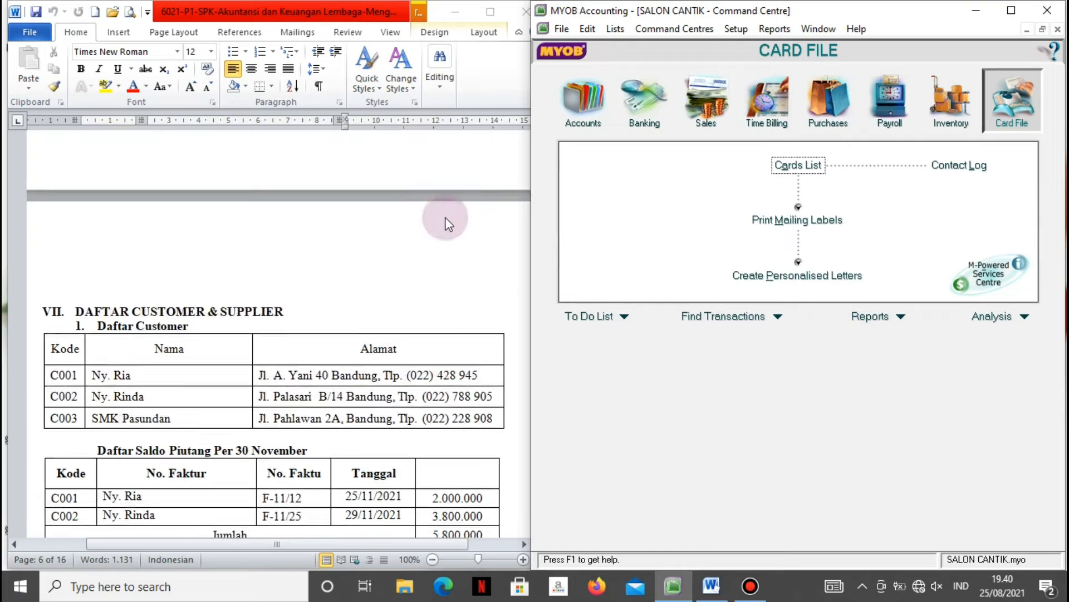
scroll(446, 223, up, 2)
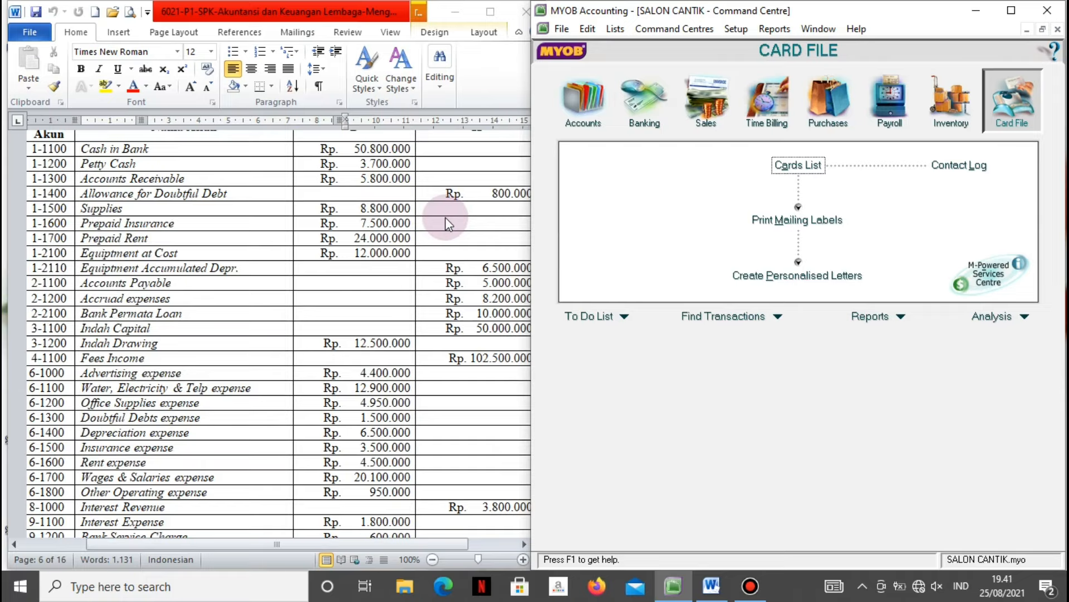
drag(532, 224, 546, 223)
scroll(223, 246, up, 5)
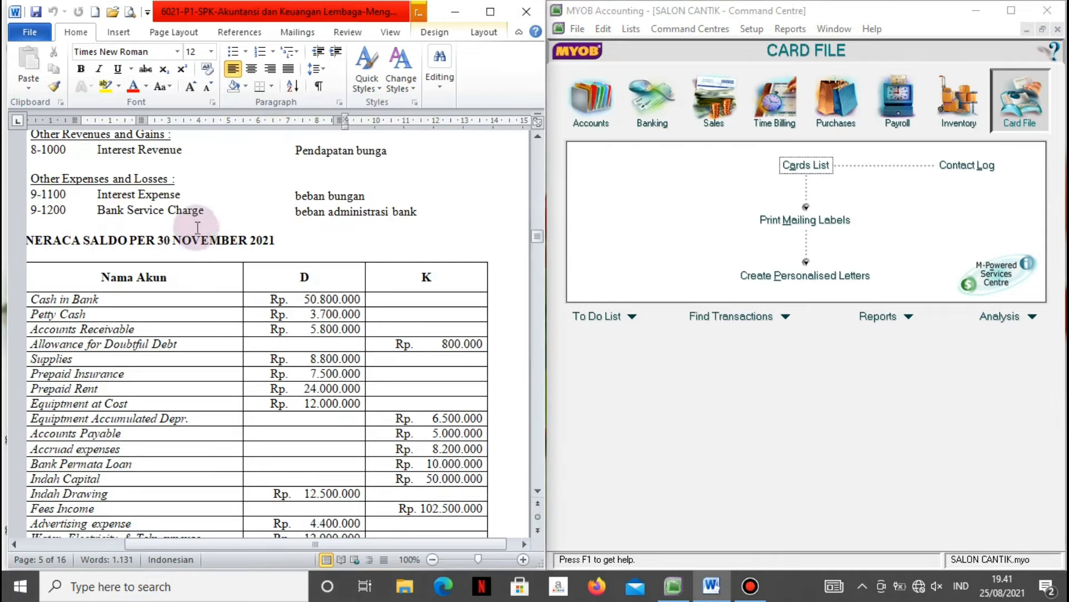
click(580, 152)
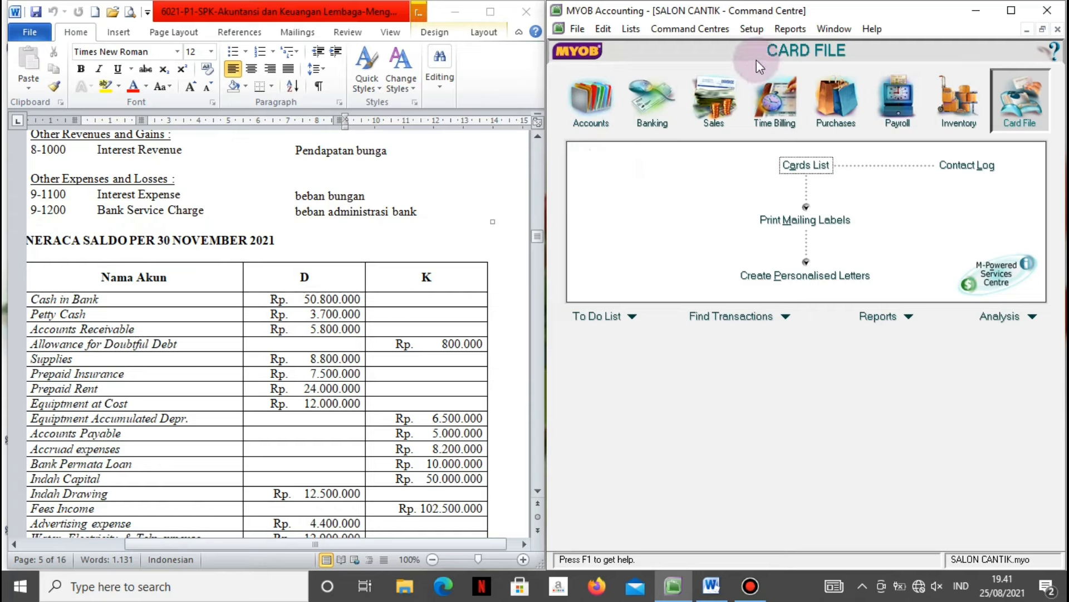
click(751, 33)
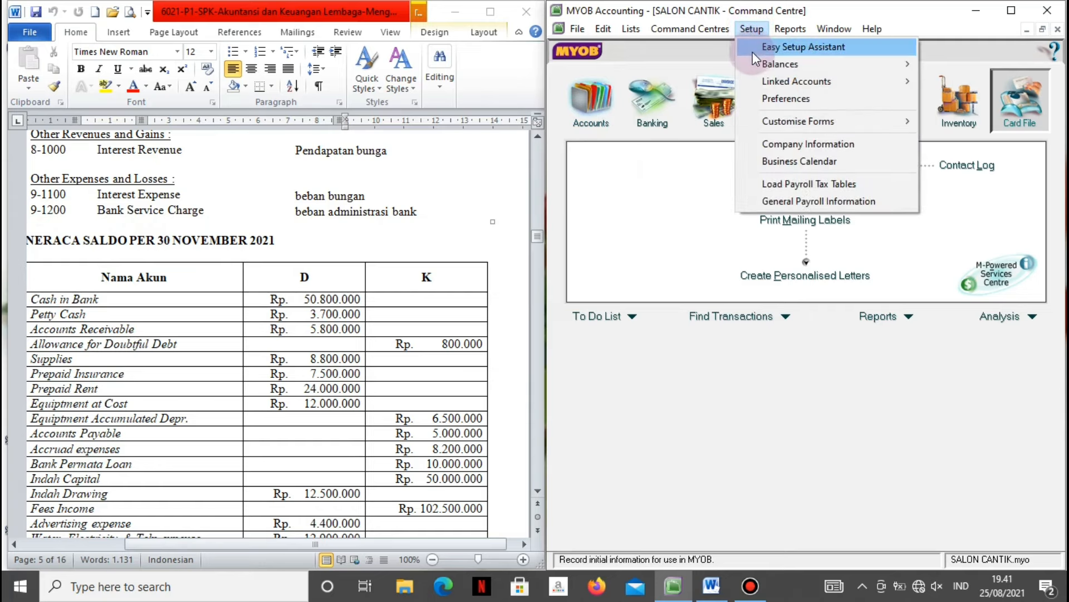
Bring up the Account Opening Balances window alongside the Word trial balance.
mouse_move(753, 65)
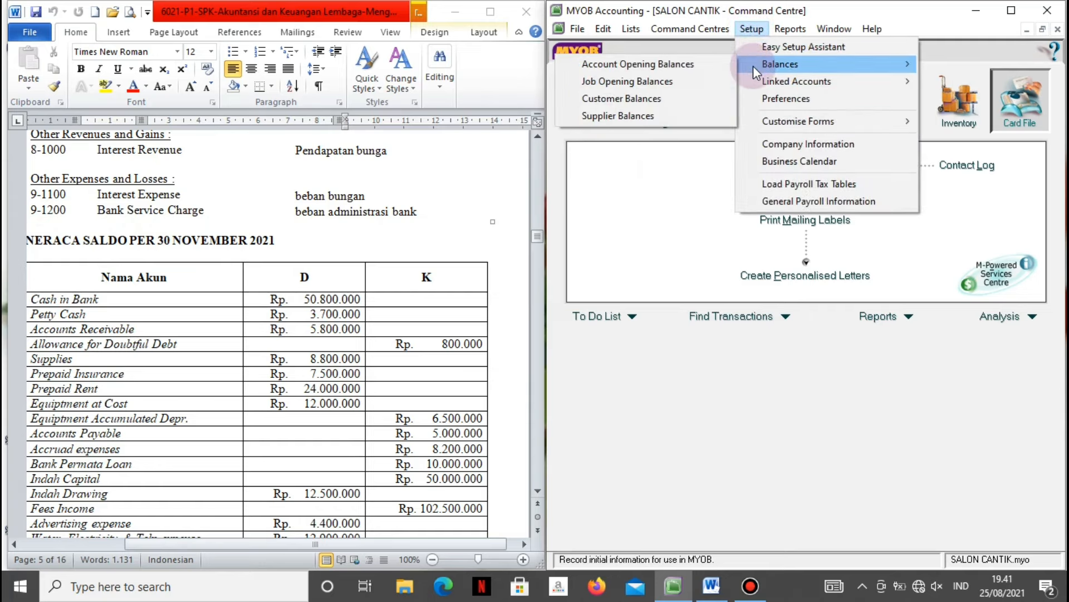
click(699, 66)
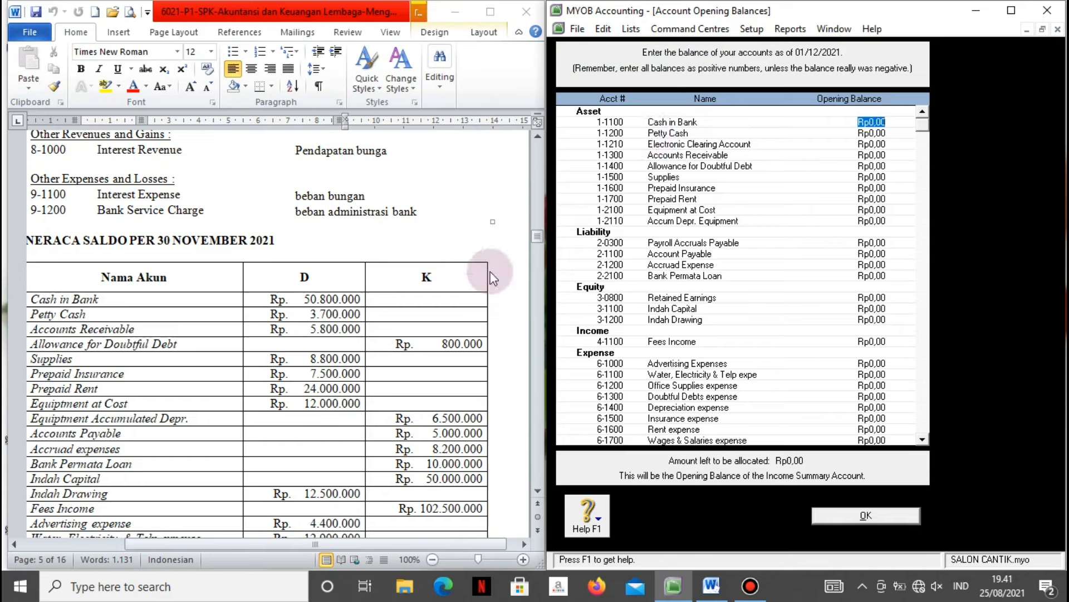
click(495, 238)
scroll(494, 238, down, 2)
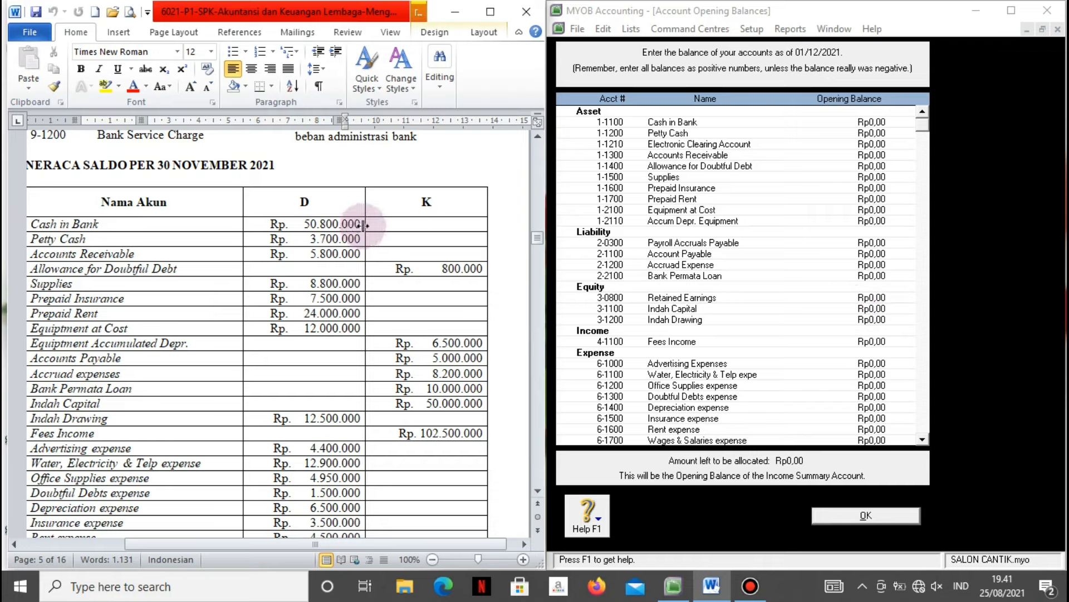
Enter Cash in Bank 50.800.000, Petty Cash 3.700.000, Accounts Receivable 5.800.000 and Allowance -800.000.
click(899, 125)
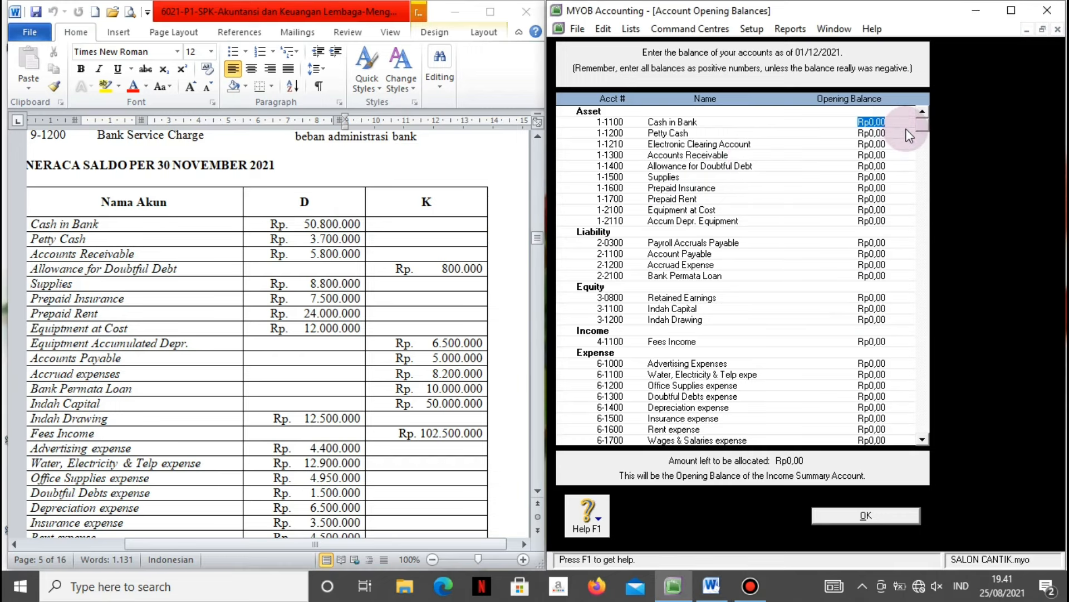
text(50800000)
key(Tab)
text(3700000)
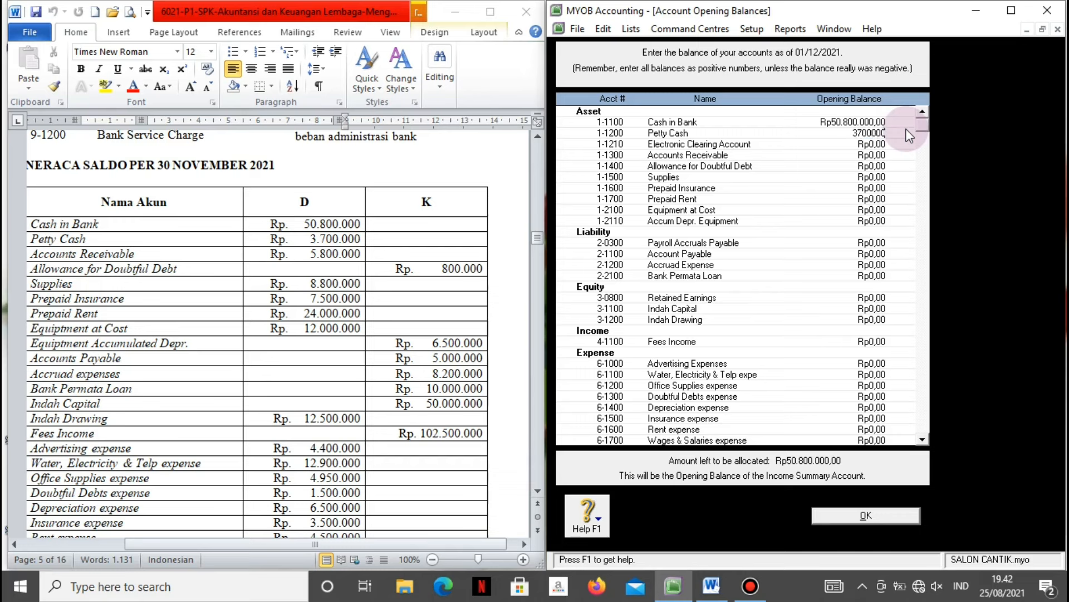
key(Tab)
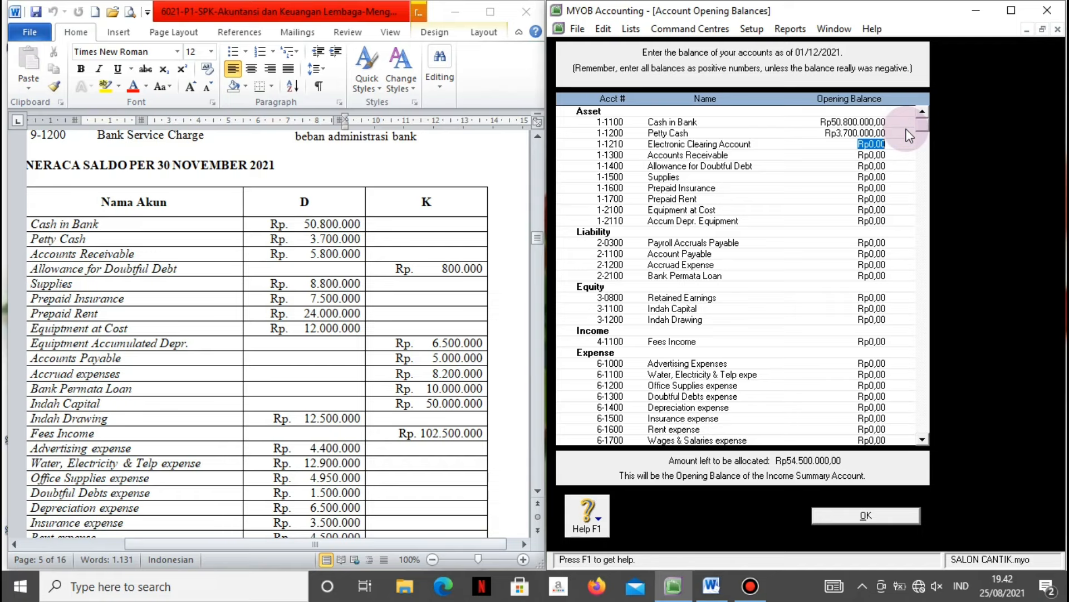
key(Tab)
text(5800000)
key(Tab)
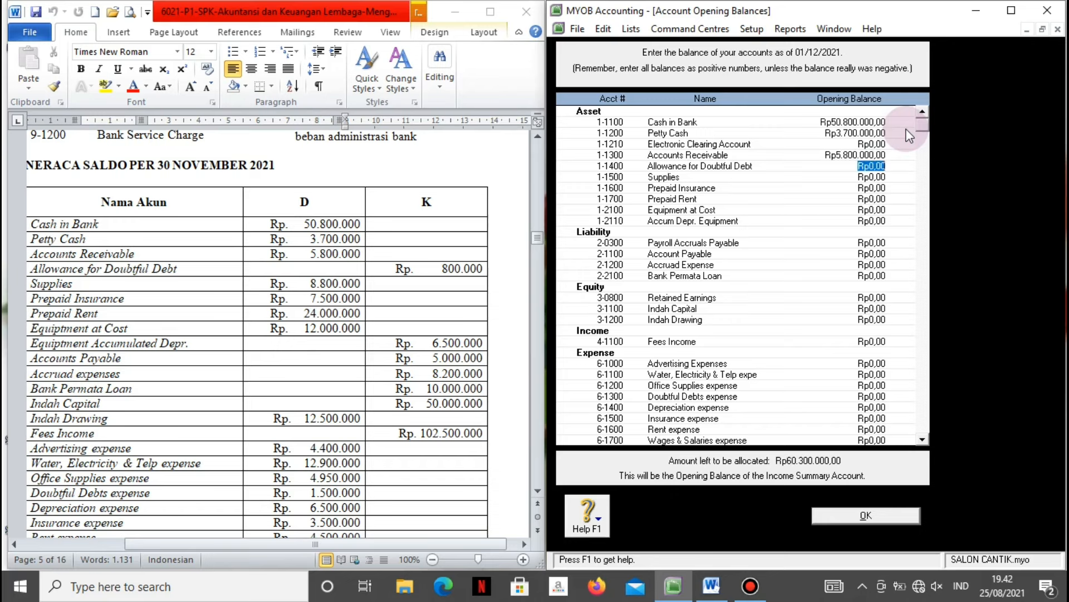
key(BackSpace)
text(-Rp80)
text(0.000)
key(Tab)
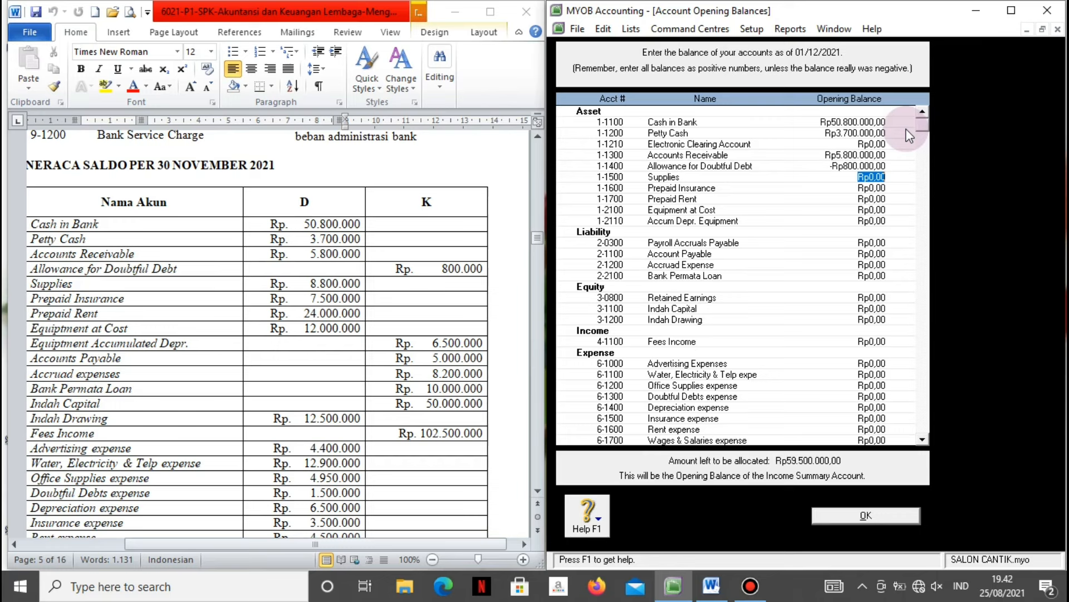
Enter Supplies 8.800.000, Prepaid Insurance 7.500.000, Prepaid Rent 24.000.000, Equipment 12.000.000, Accumulated Depreciation -6.500.000.
text(8.8)
text(00.000)
key(Tab)
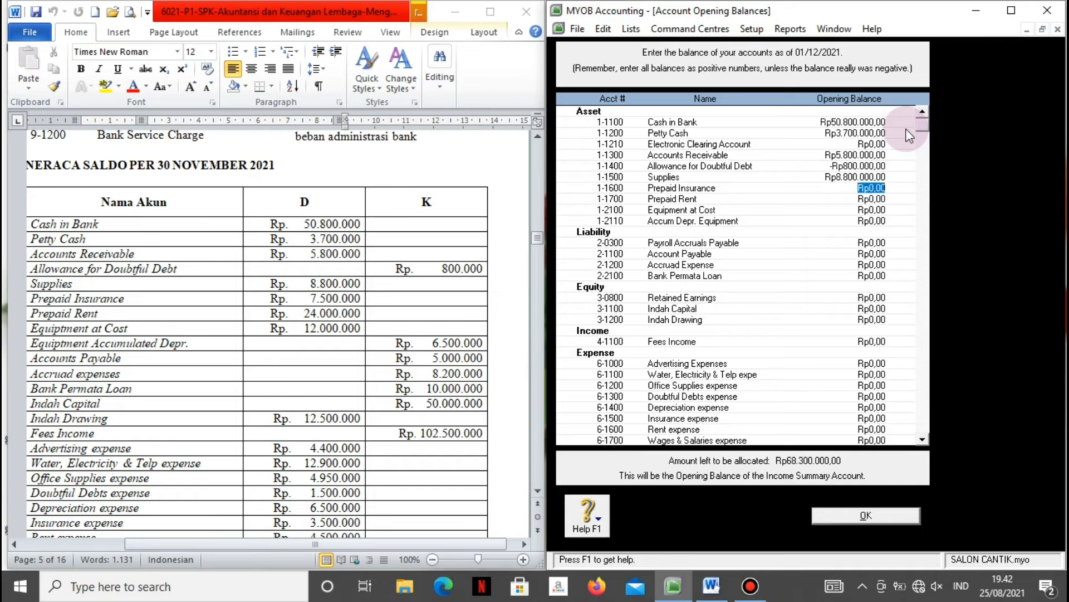
text(7500000)
key(Tab)
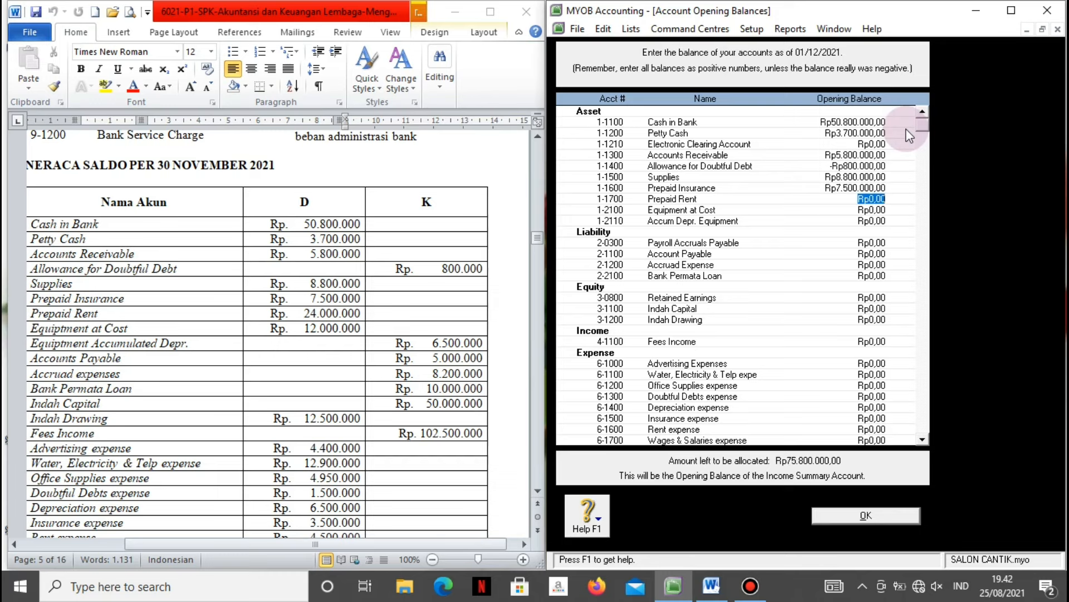
text(24.000.00)
text(0)
key(Tab)
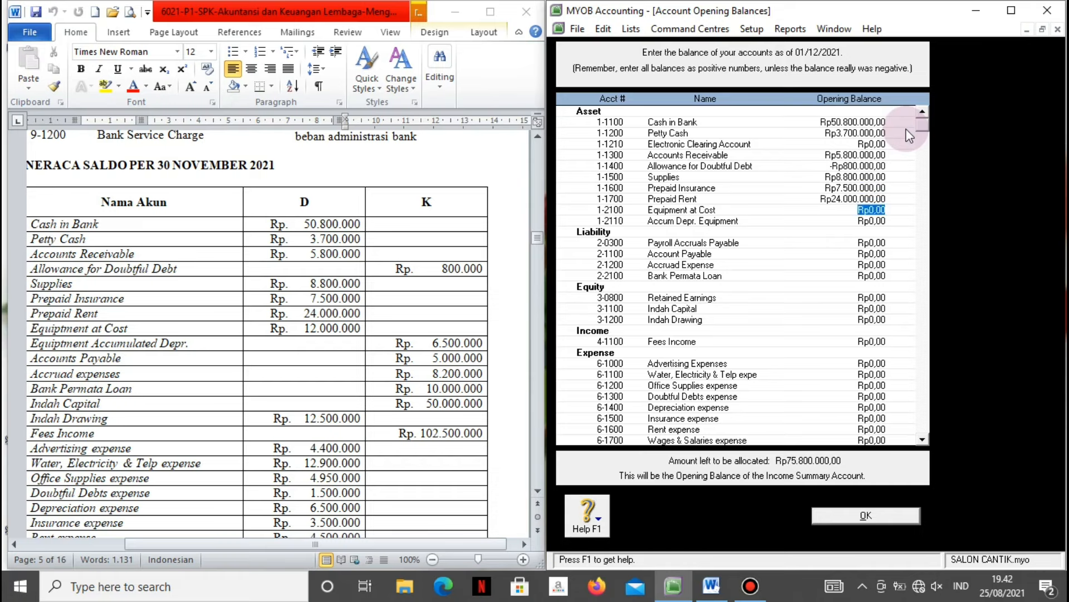
text(12.000.00)
text(0)
key(Tab)
text(-)
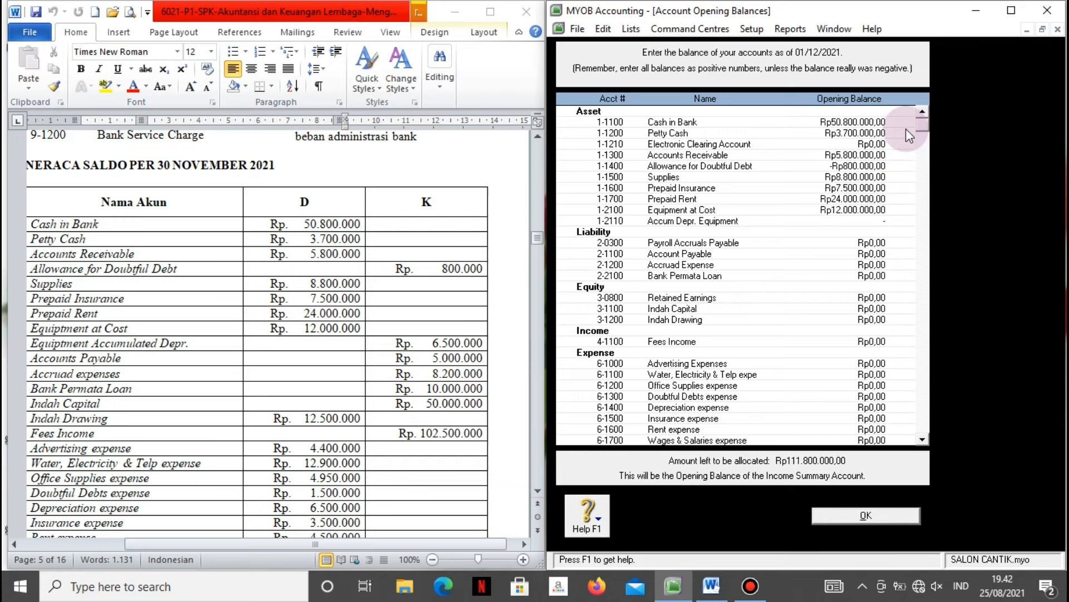
text(-6500000)
key(Tab)
Enter liabilities: Account Payable 5.000.000, Accruad Expense 8.200.000 and Bank Permata Loan 10.000.000.
key(Tab)
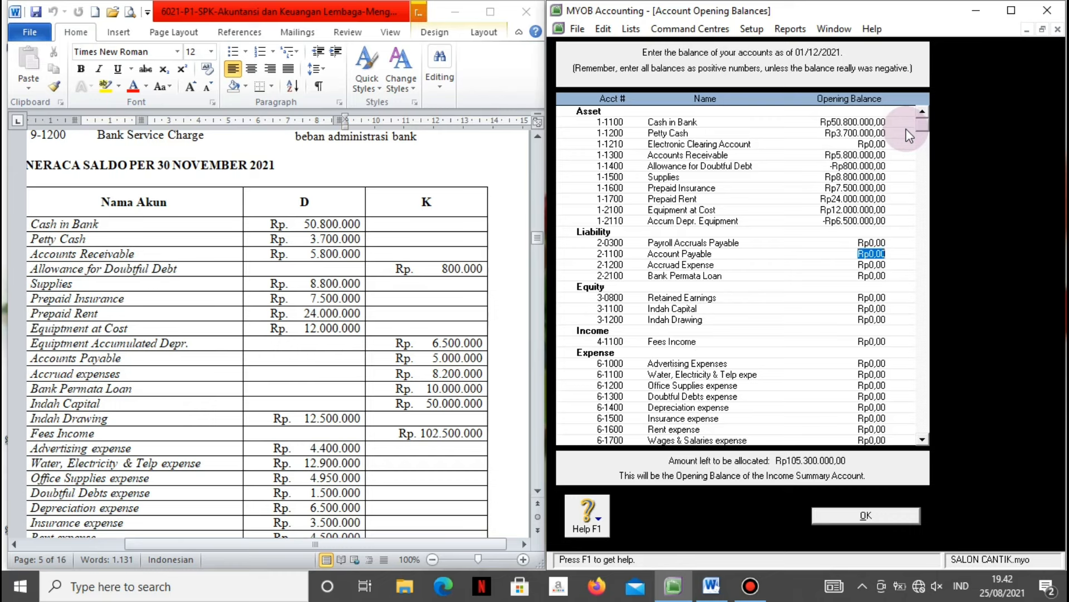
text(5000000)
key(Tab)
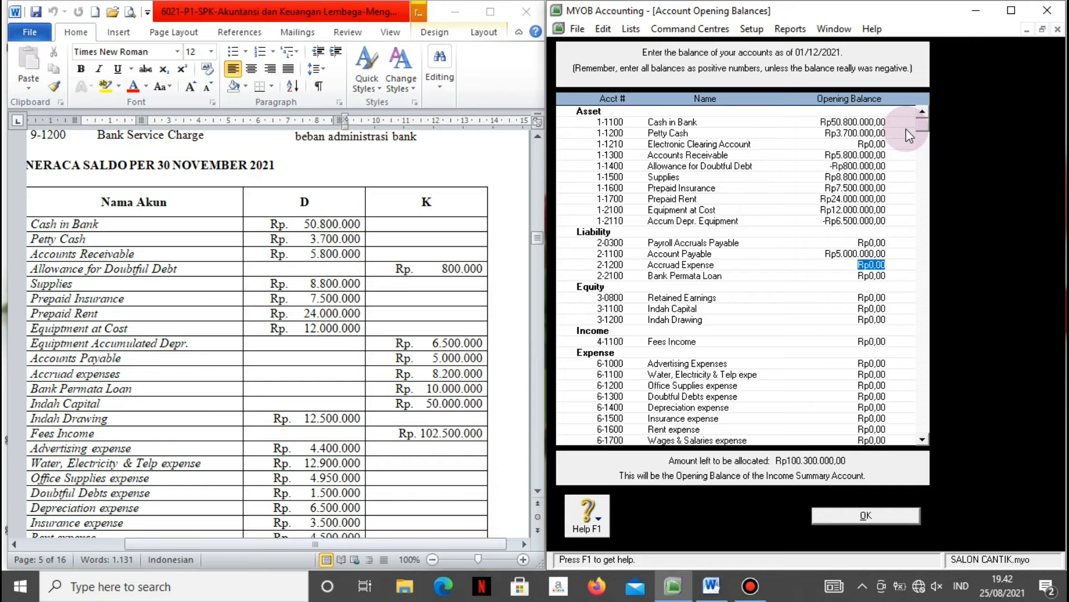
text(8200000)
key(Tab)
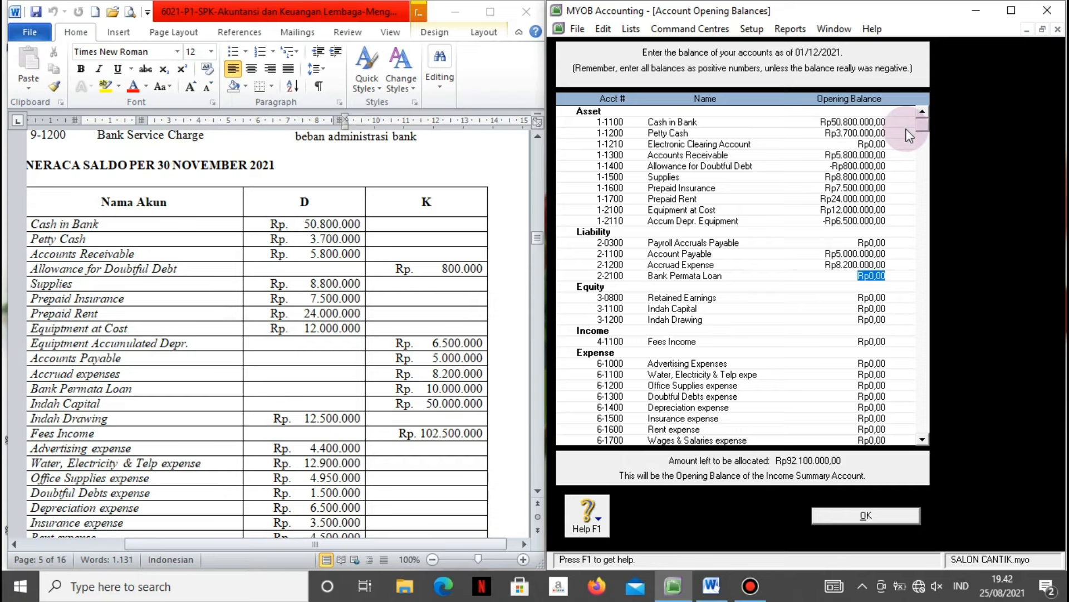
text(10.000.0)
text(00)
Enter Indah Capital 50.000.000, Indah Drawing -100000 and Fees Income 102.500.000.
key(Tab)
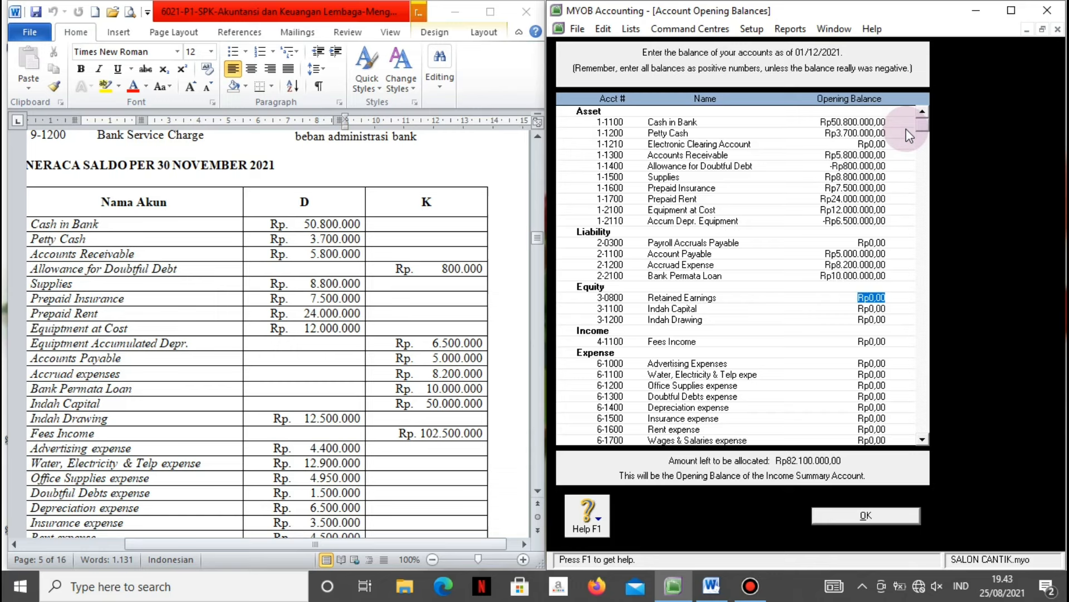
key(Tab)
text(50.000.0)
text(00)
key(Tab)
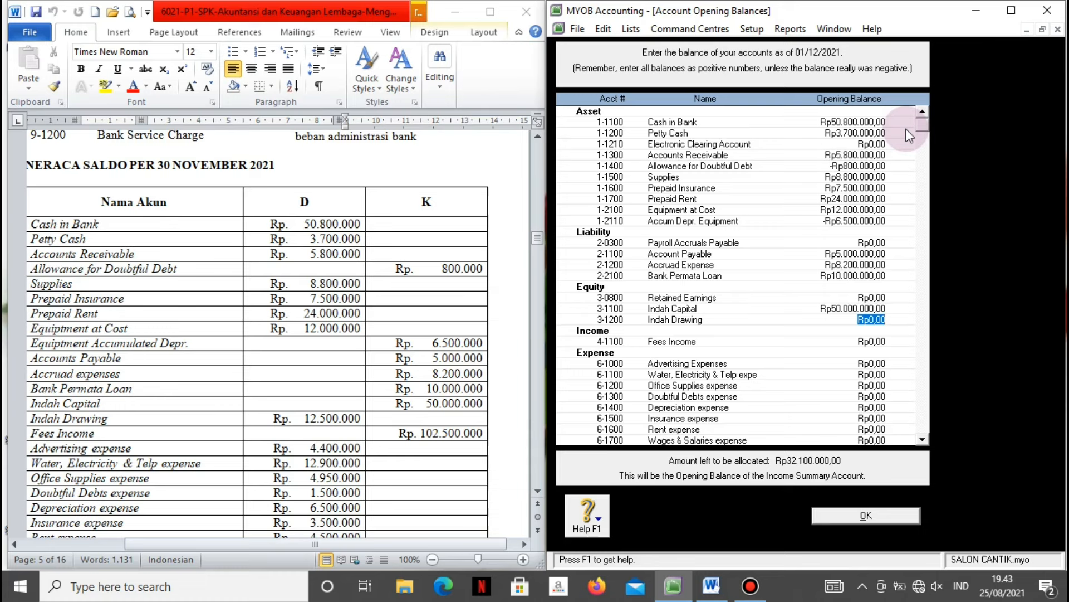
key(BackSpace)
text(-1)
text(00000)
key(Tab)
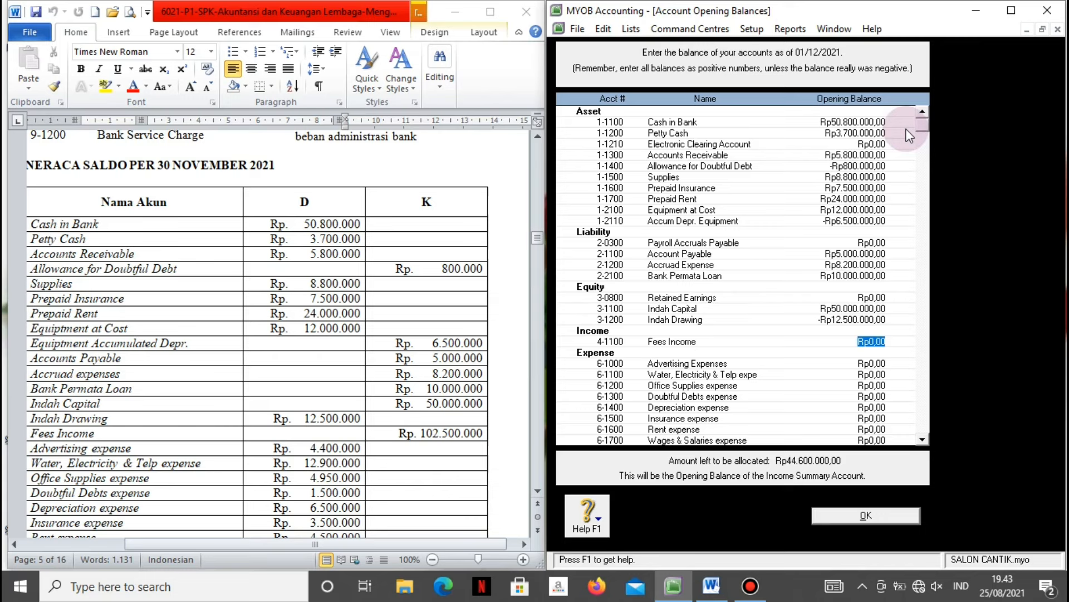
text(102.500.)
text(000)
key(Tab)
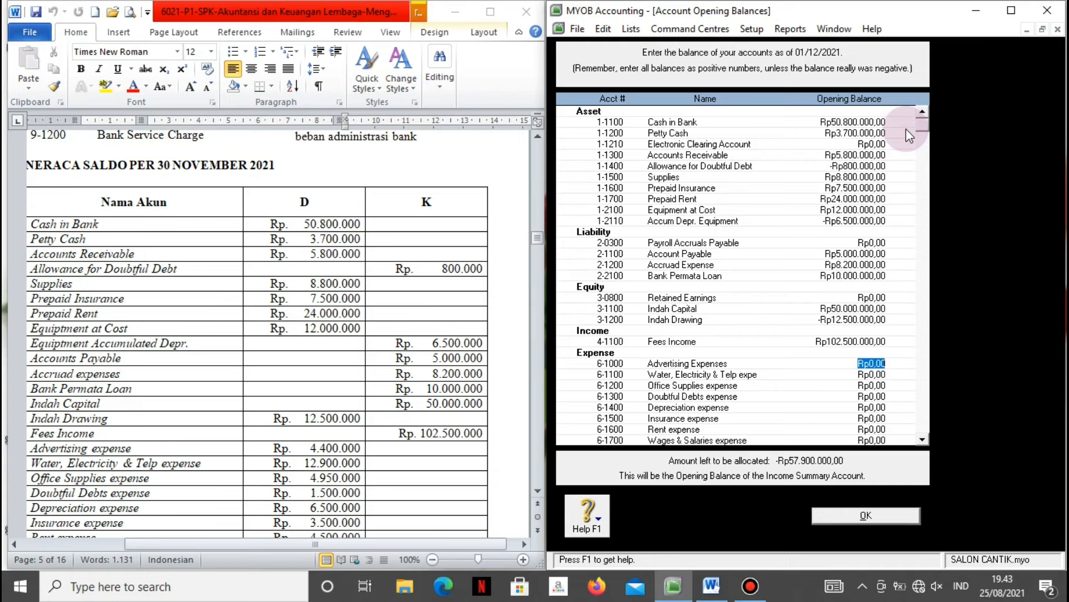
Enter Advertising 4.400.000, Water Electricity & Telp 12.900.000, Office Supplies 4.950.000, Doubtful Debts 1.500.000, Depreciation 6.500.000.
text(4400000)
key(Tab)
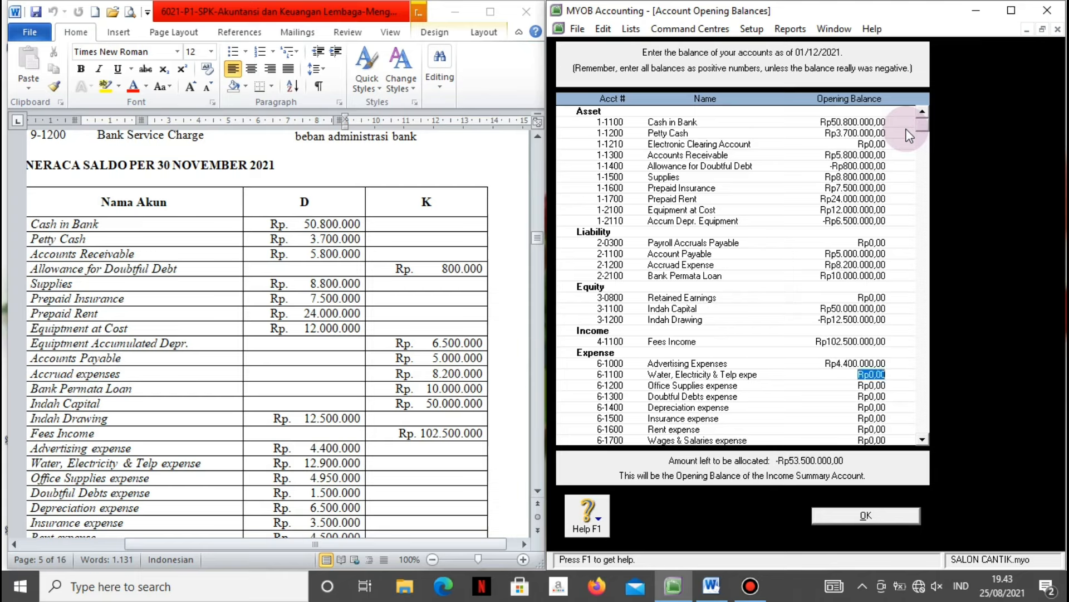
text(12.)
text(900.000)
key(Tab)
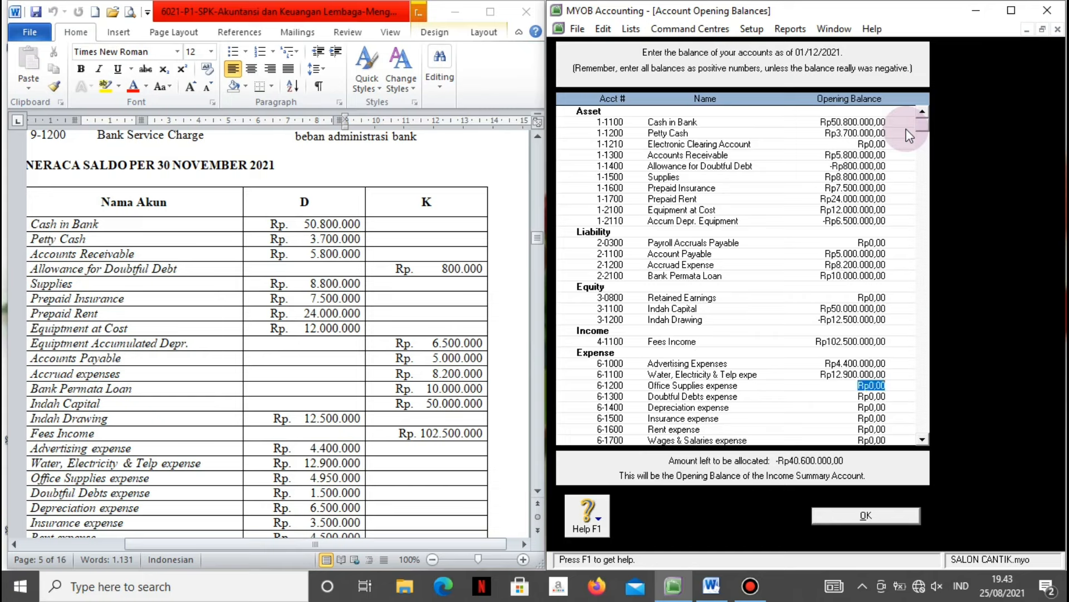
text(4.950.0)
text(00)
key(Tab)
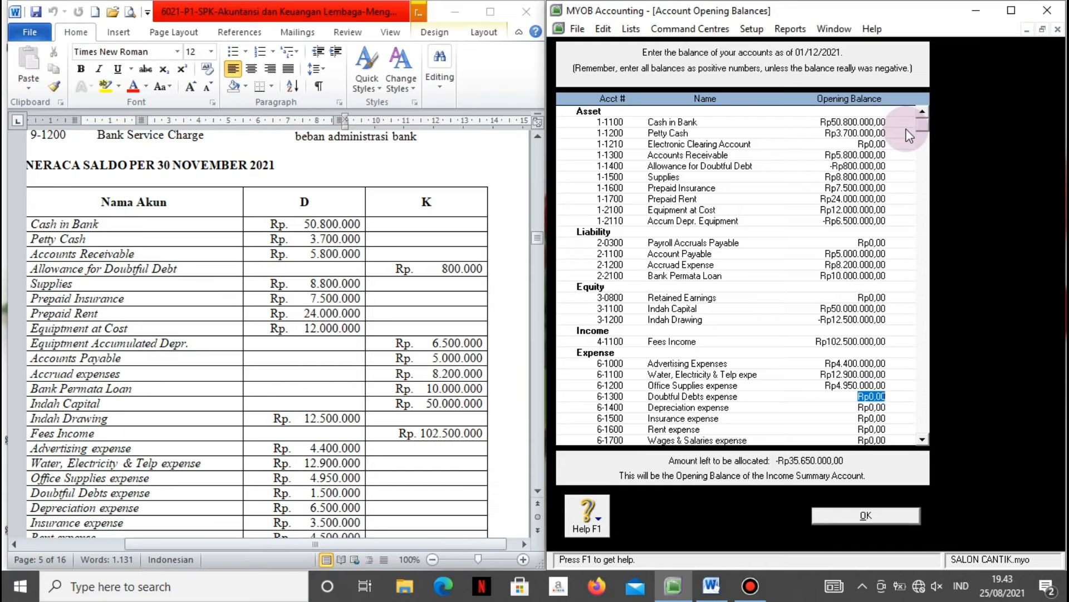
text(1500000)
key(Tab)
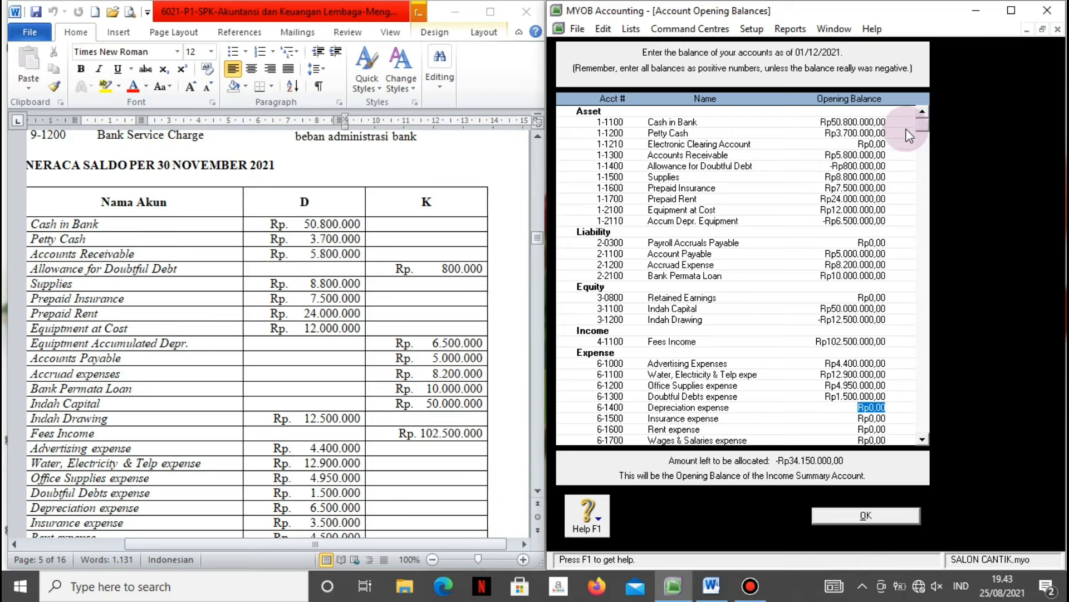
text(6500000)
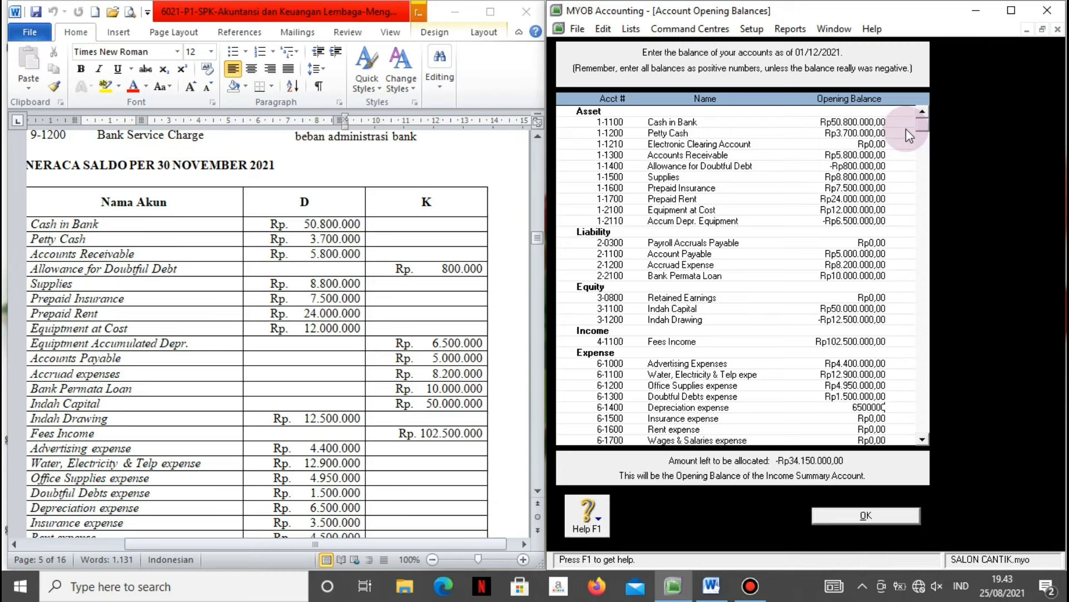
key(Tab)
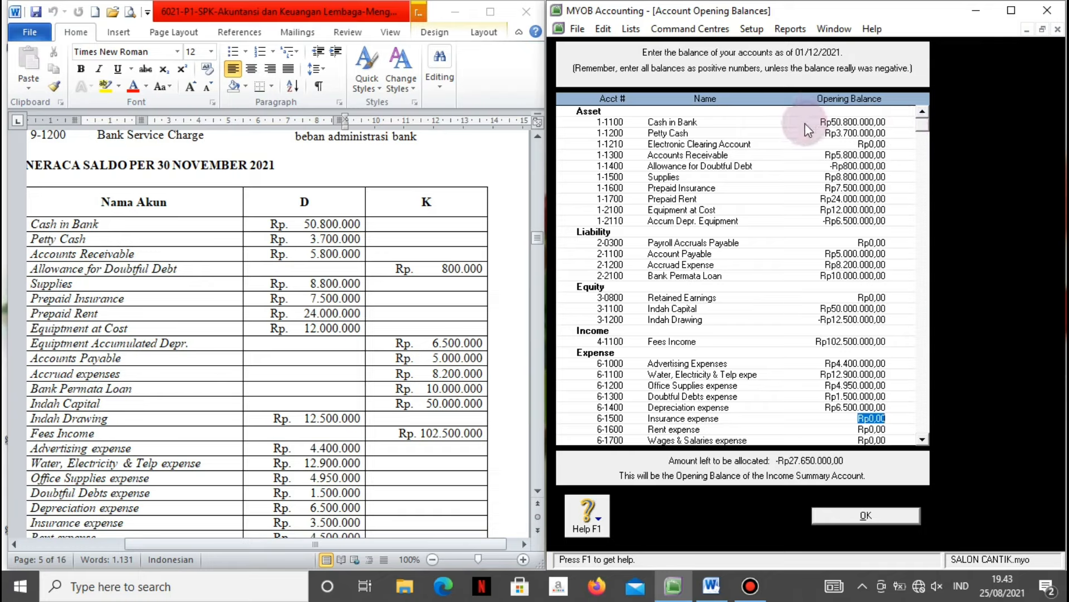
click(51, 378)
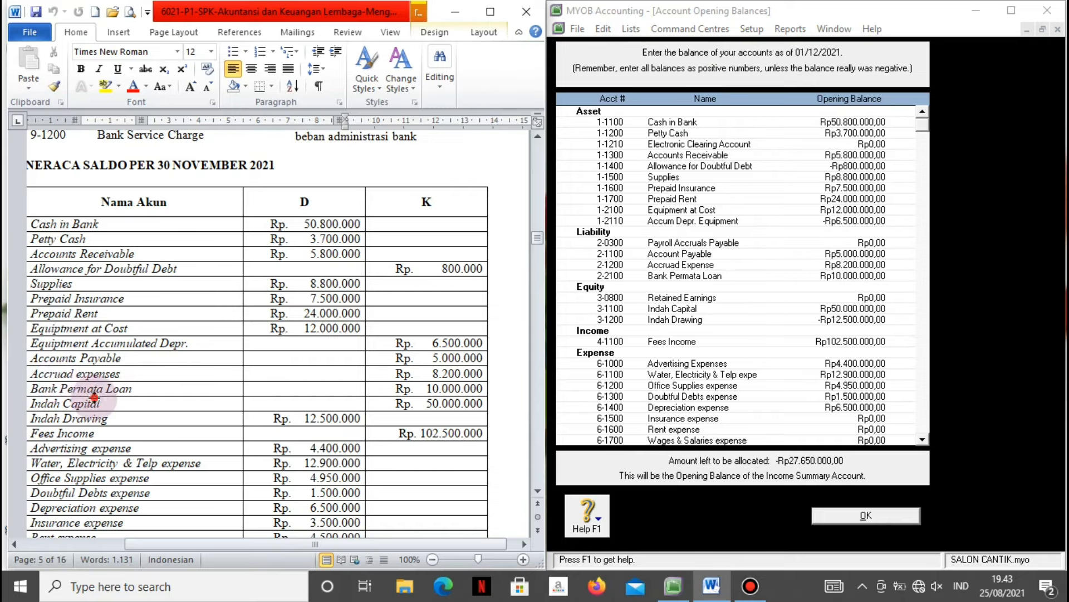
scroll(101, 390, up, 8)
scroll(154, 363, down, 14)
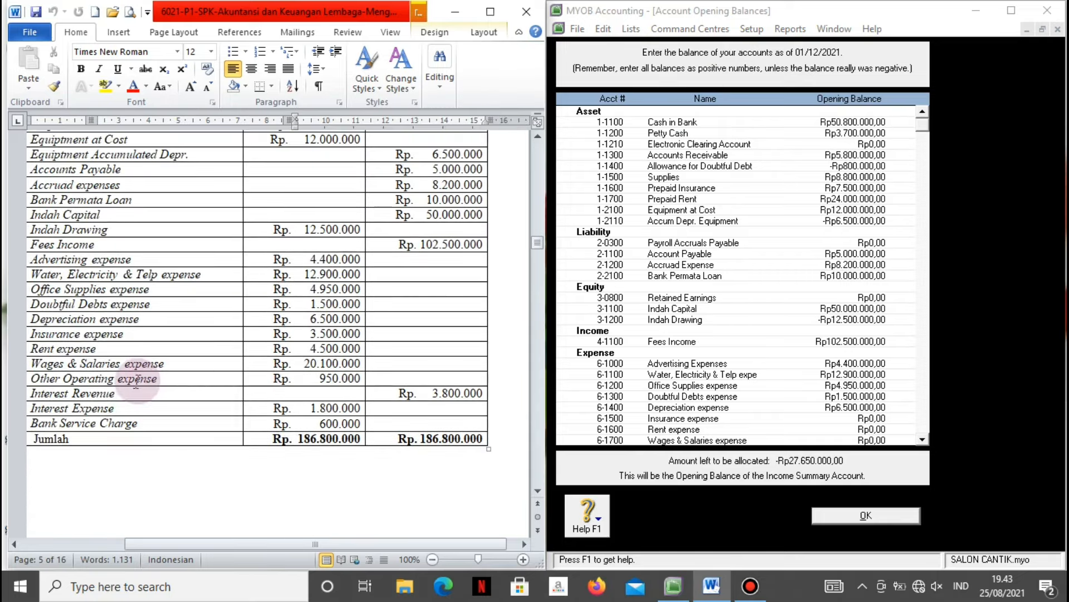
Enter Insurance 350.000, Rent 4.500.000, Wages & Salaries 20.100.000 and Other Operating 950.000 expenses.
click(886, 418)
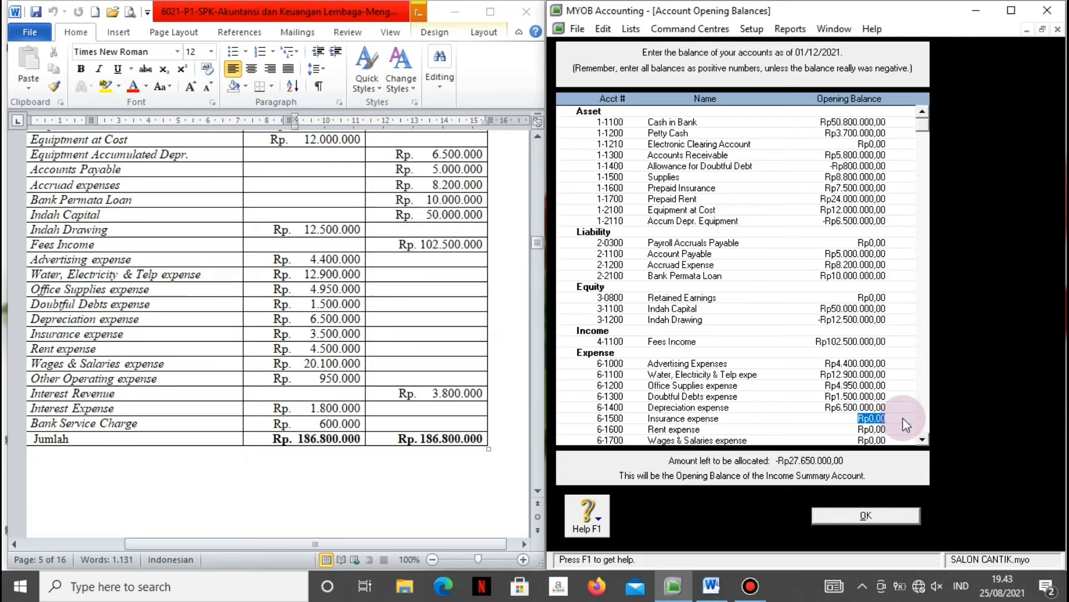
text(350000)
key(Tab)
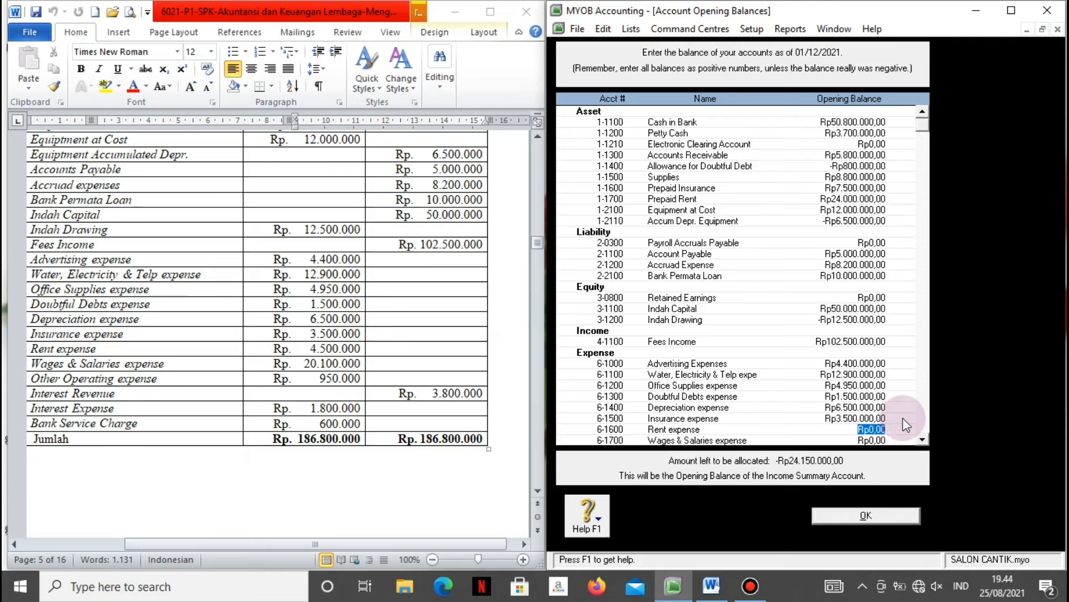
text(4500000)
key(Tab)
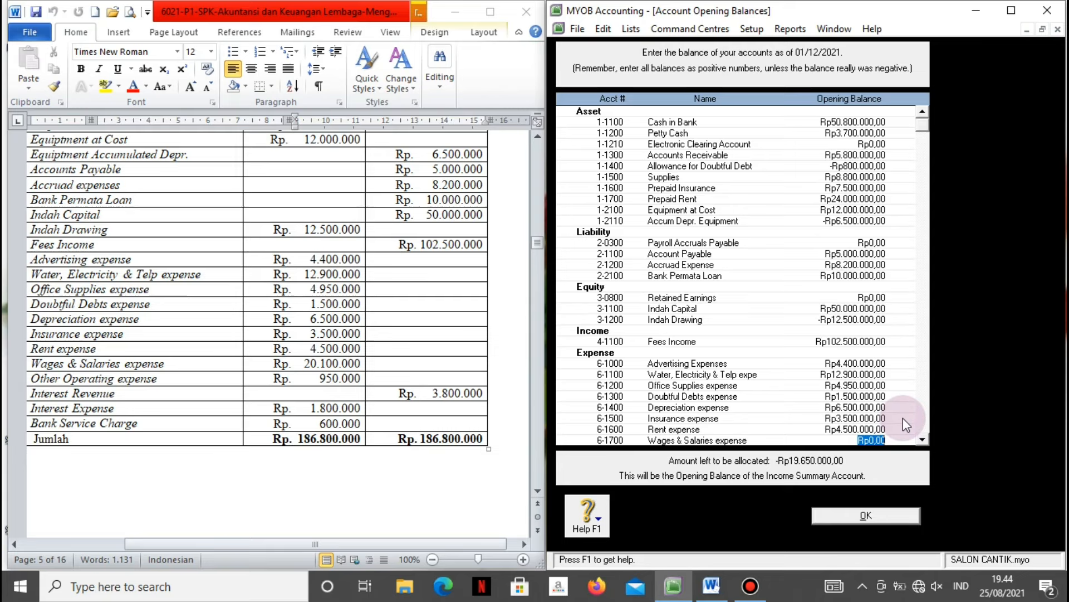
text(20100000)
key(Tab)
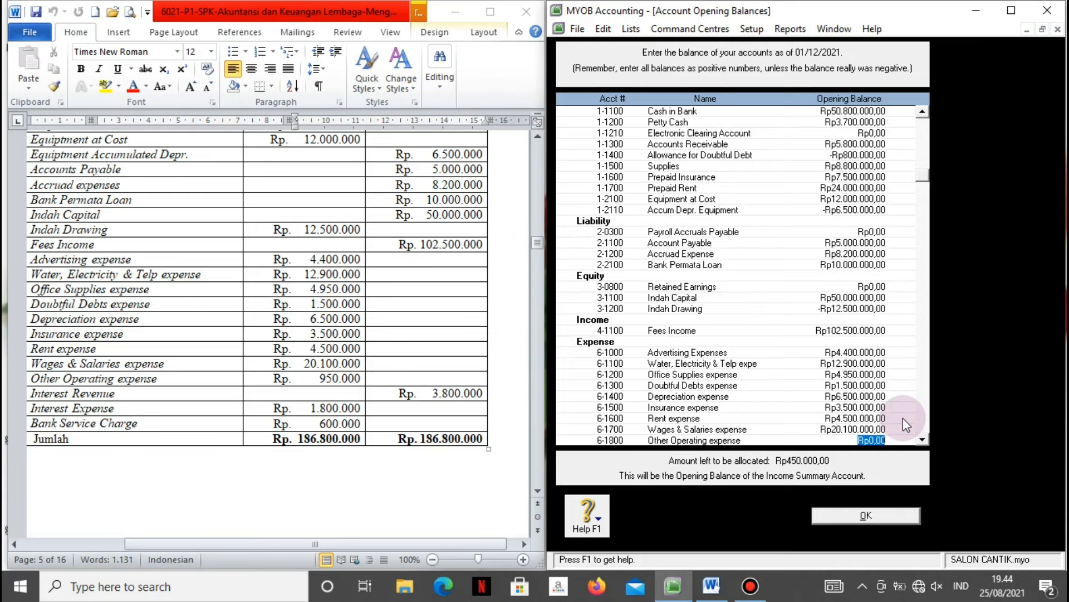
text(950000)
key(Tab)
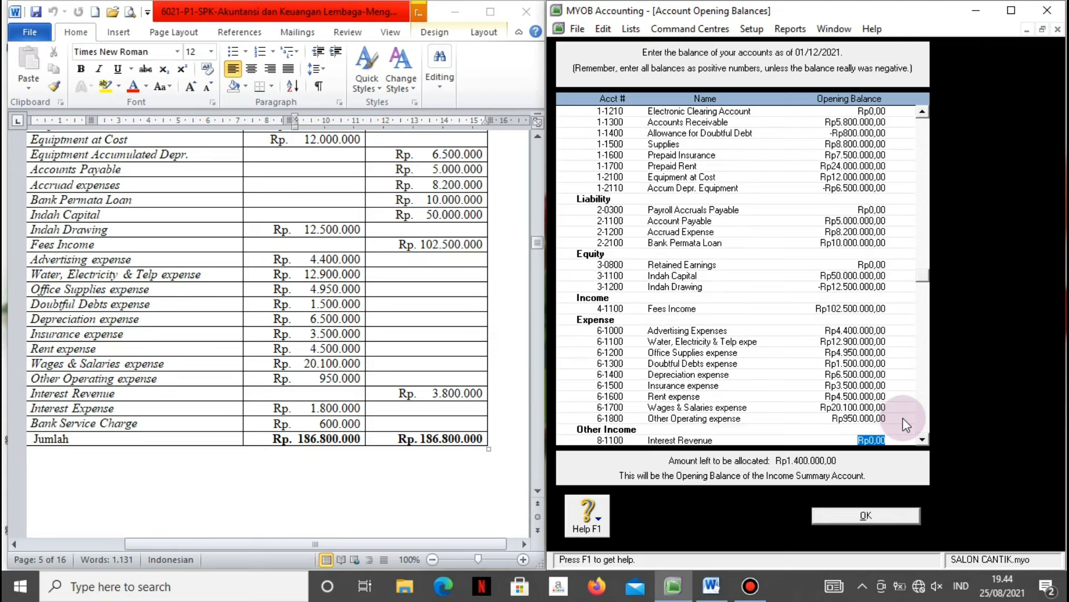
Enter Interest Revenue 3.800.000, Interest Expense 1.800.000, Bank Service Charge 600.000, then save the balances.
text(3.800.00)
text(0)
key(Tab)
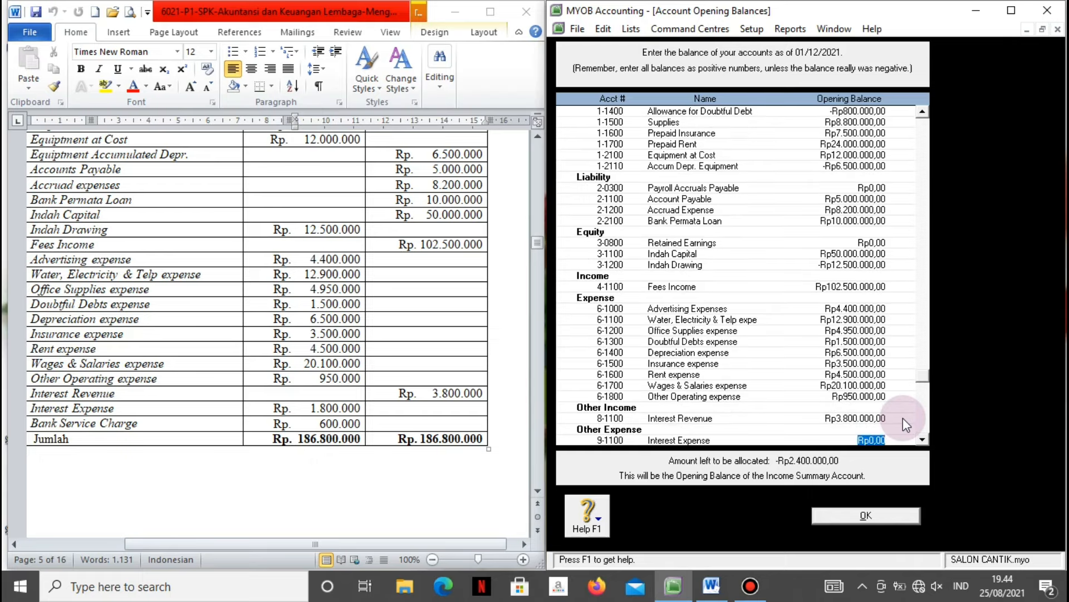
text(1.800.00)
text(0)
key(Tab)
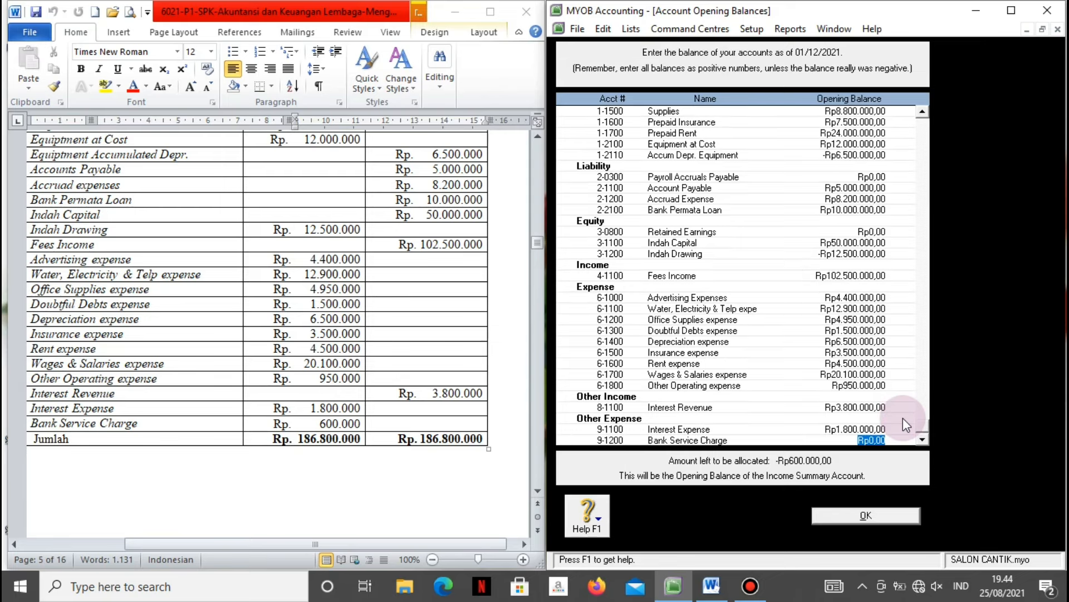
text(600000)
key(Tab)
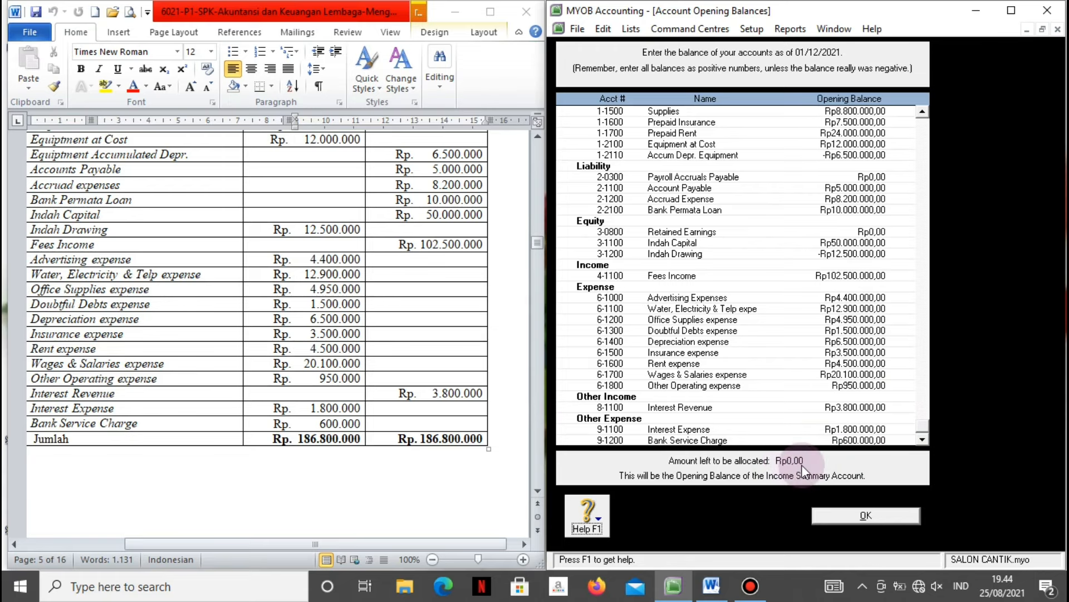
click(863, 519)
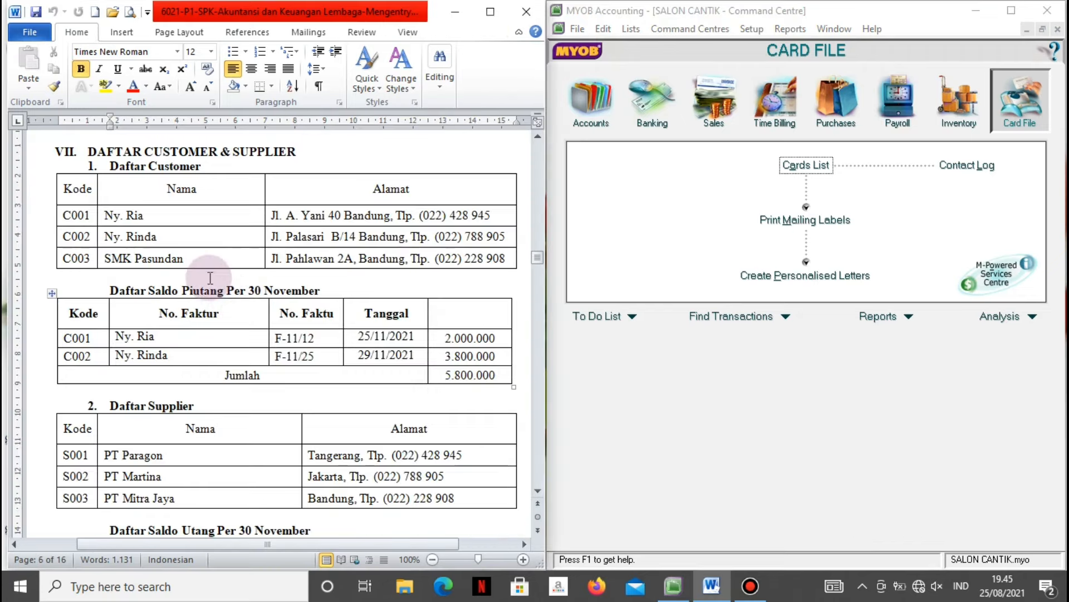
Show the Daftar Saldo Utang table in Word and bring up MYOB's Setup menu.
mouse_move(535, 255)
mouse_down()
mouse_move(536, 265)
mouse_move(535, 256)
mouse_up()
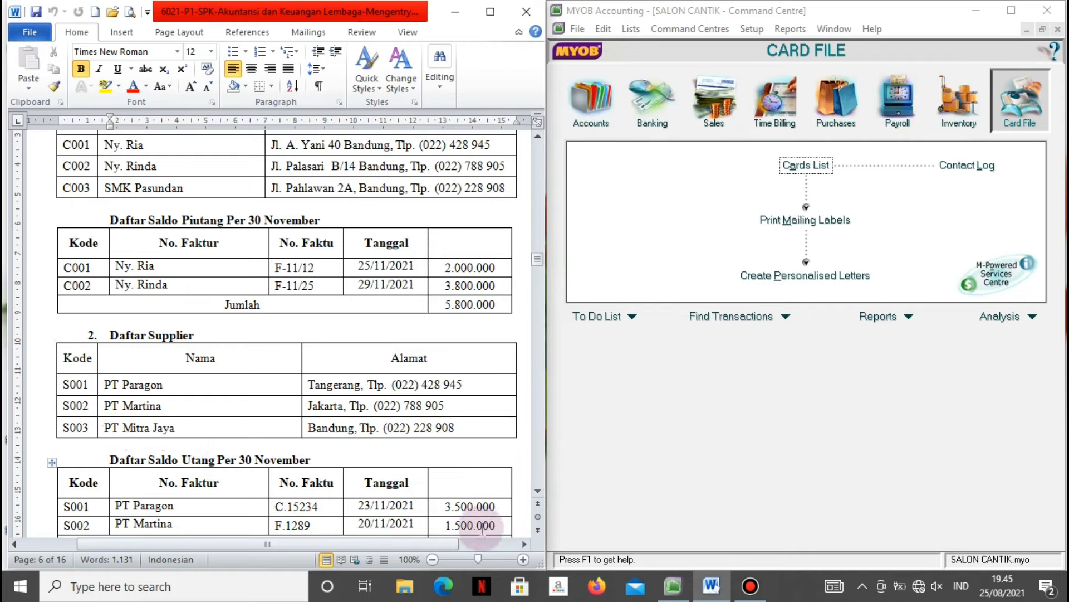
click(537, 491)
click(537, 491)
click(537, 491)
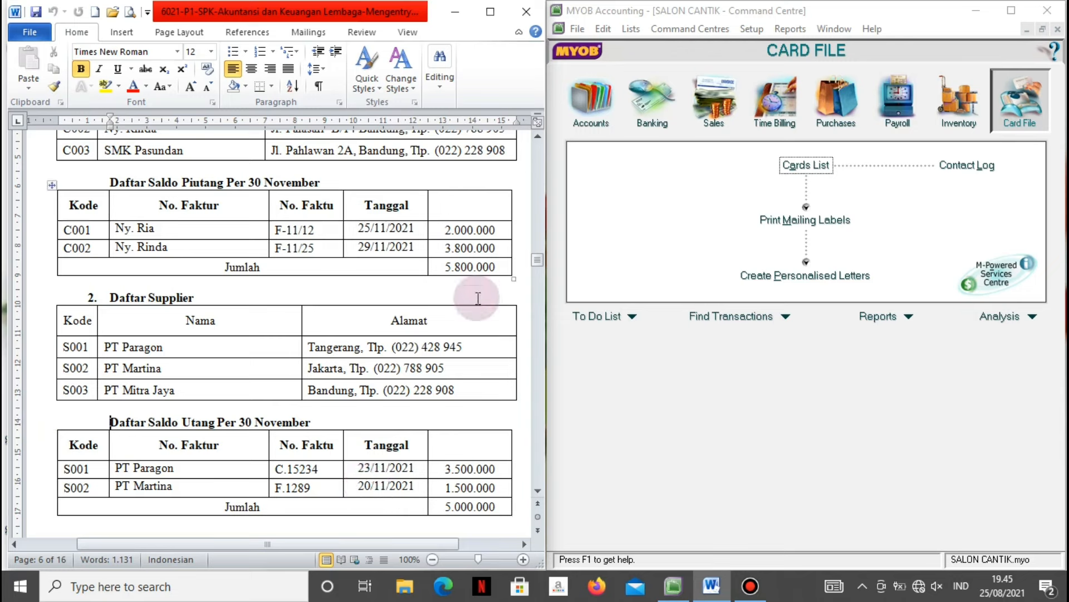
click(663, 395)
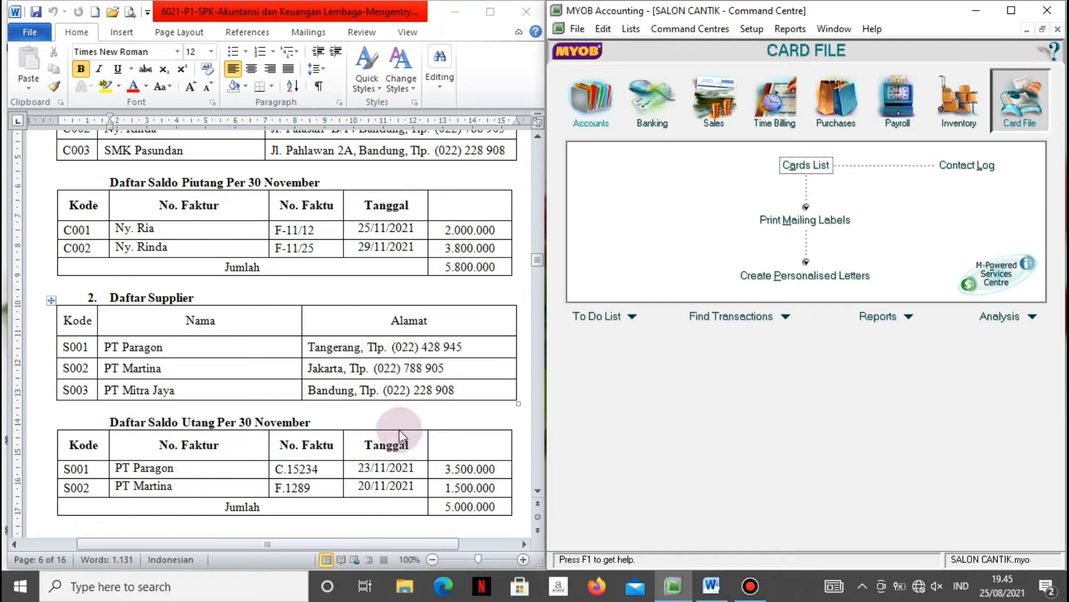
click(751, 25)
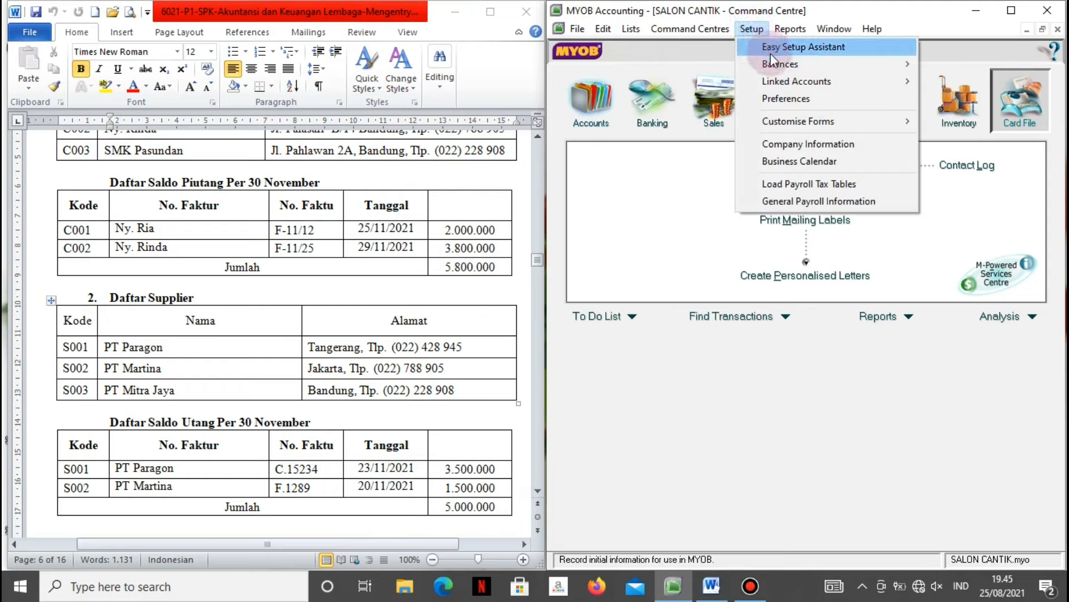
Go to Supplier Balances for PT. Martina and start a new historical purchase.
mouse_move(777, 65)
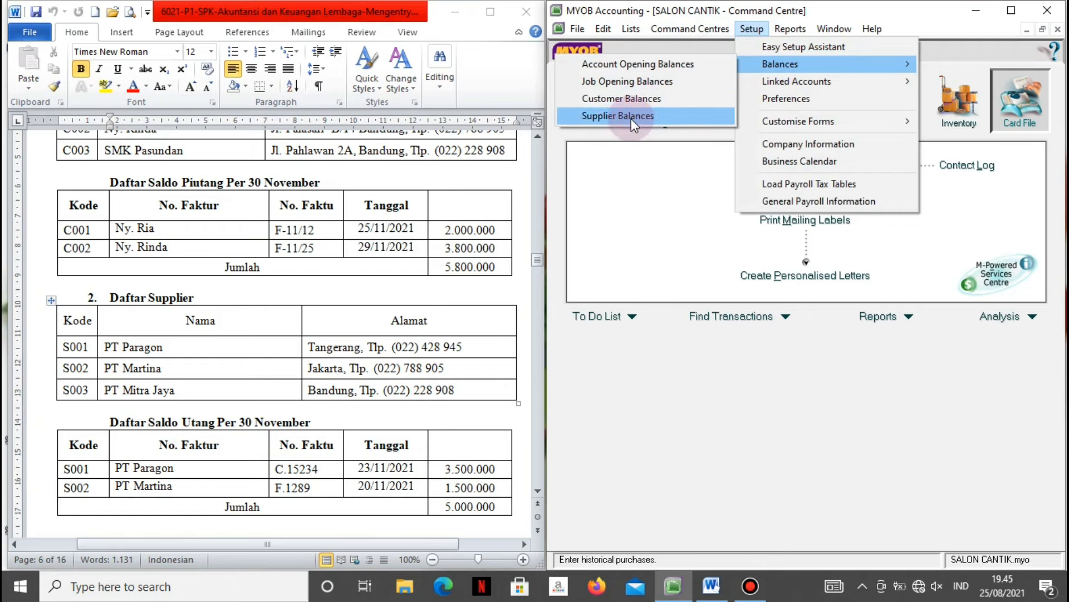
click(630, 115)
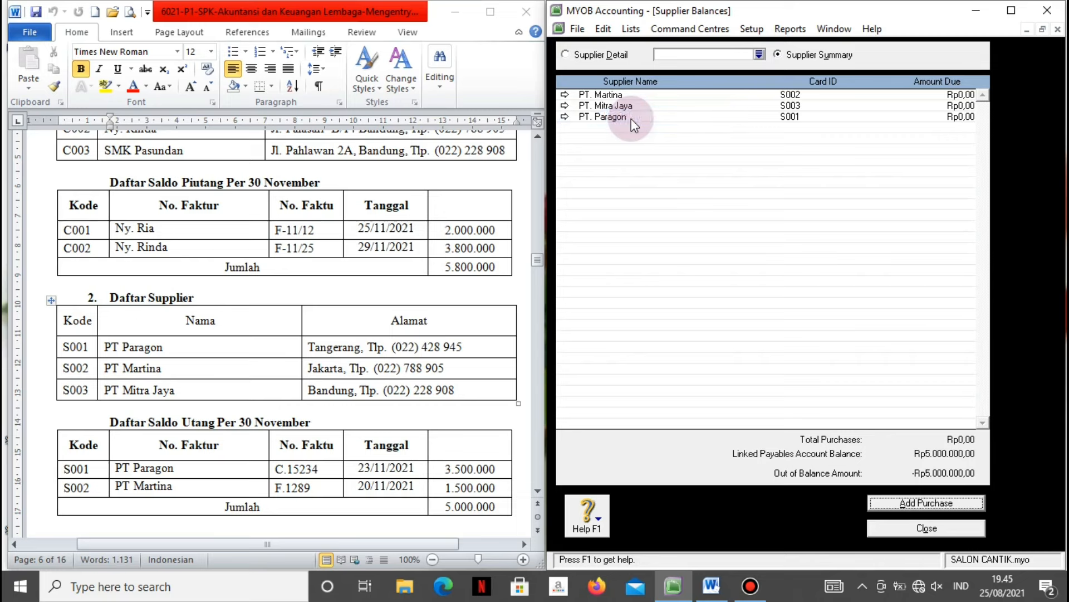
double_click(608, 96)
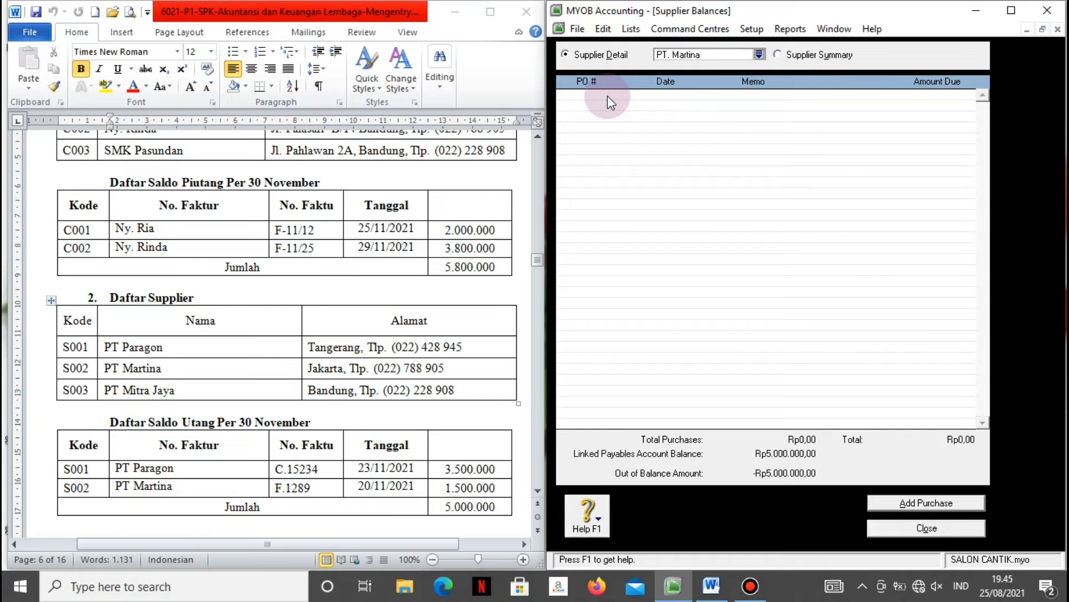
click(886, 501)
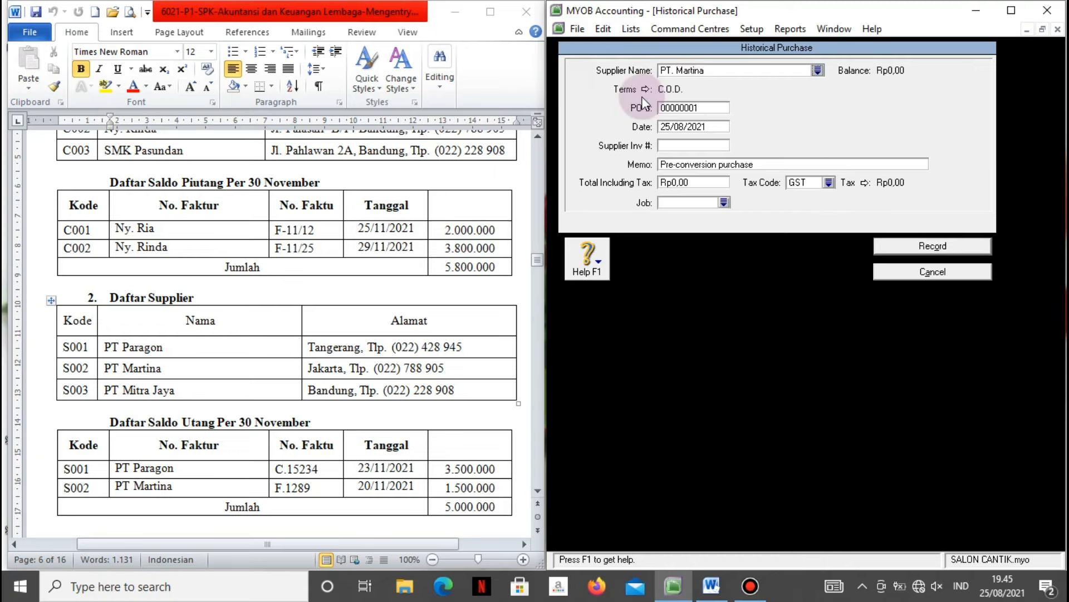
Set the purchase's credit terms to Net 30 days.
click(645, 90)
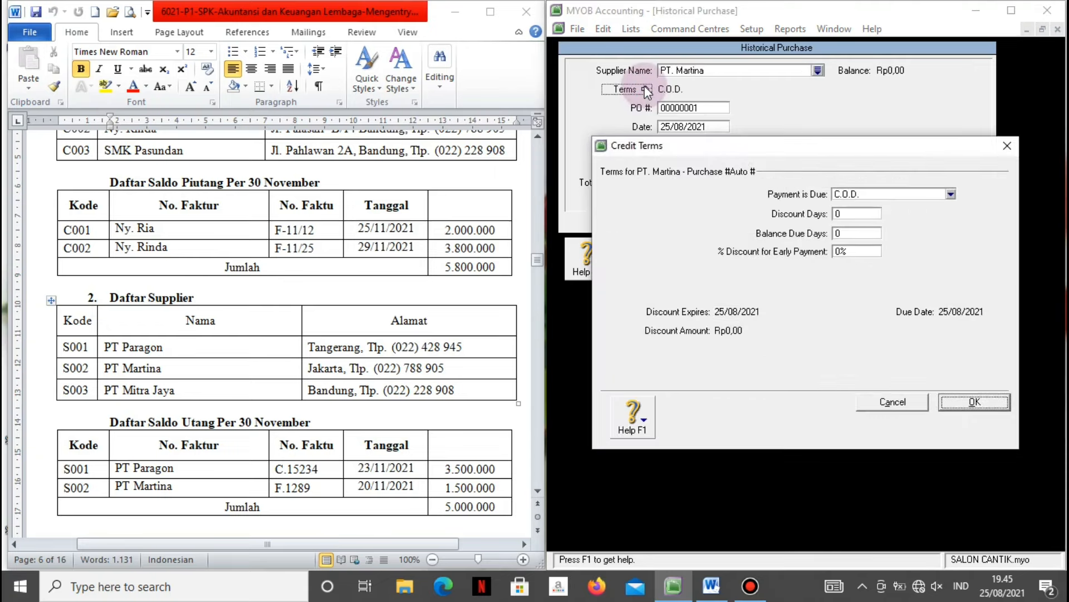
click(952, 195)
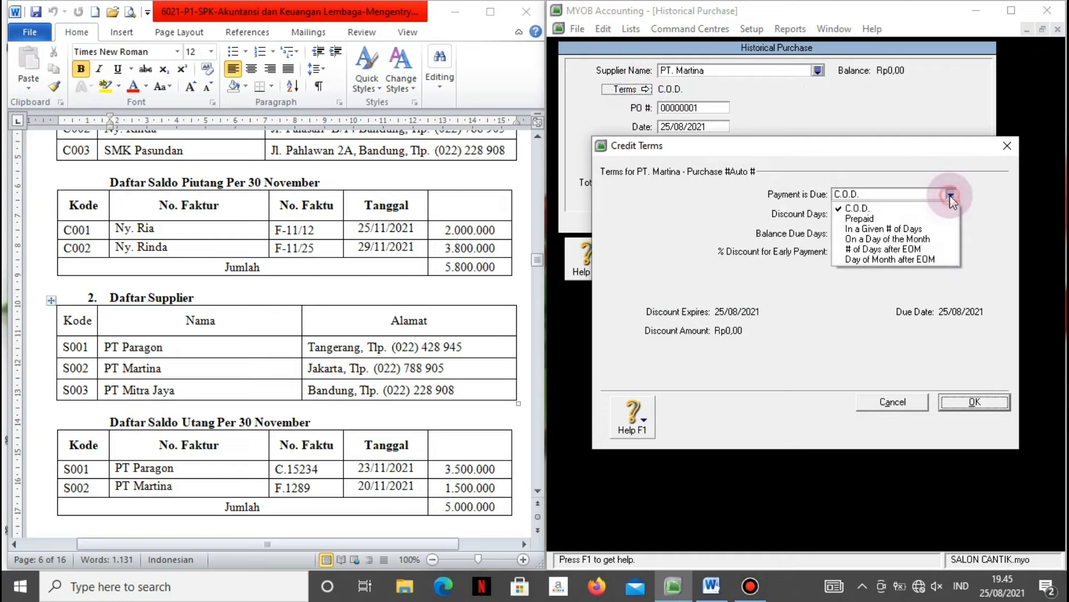
click(891, 228)
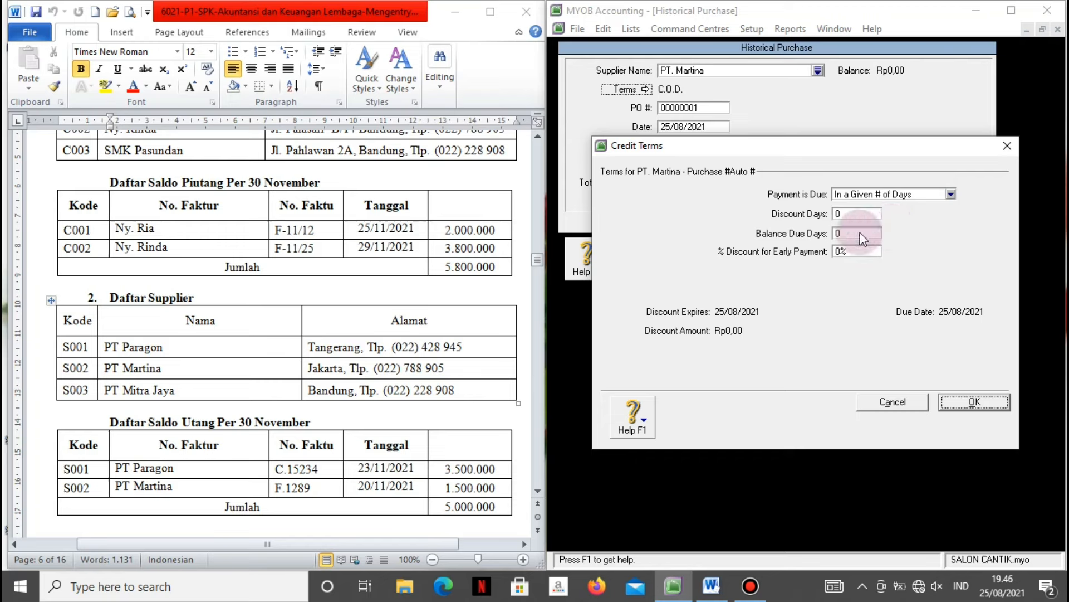
click(859, 234)
text(30)
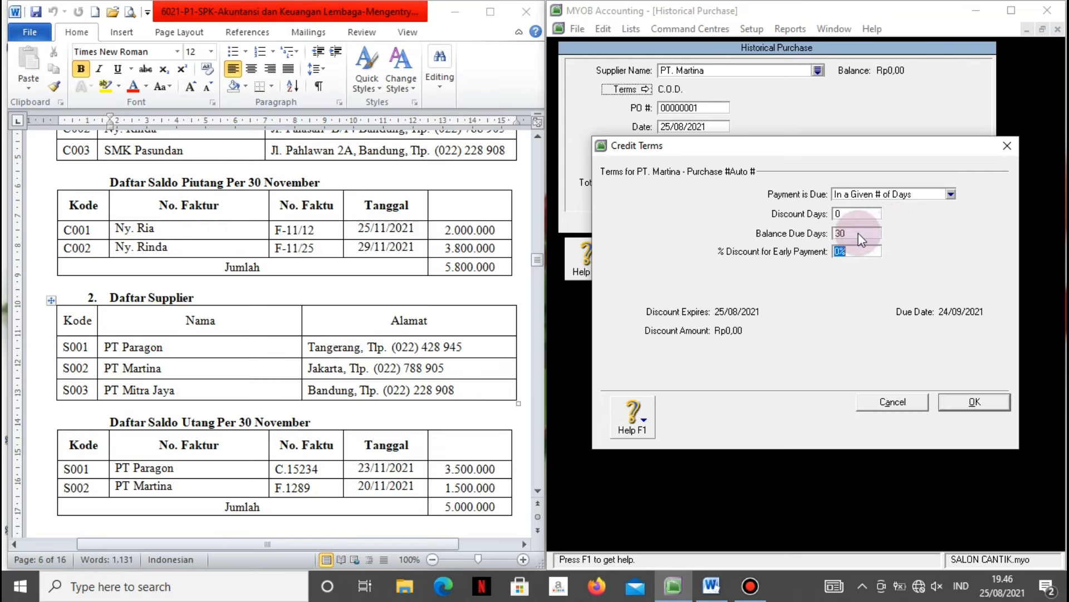
key(Tab)
click(961, 402)
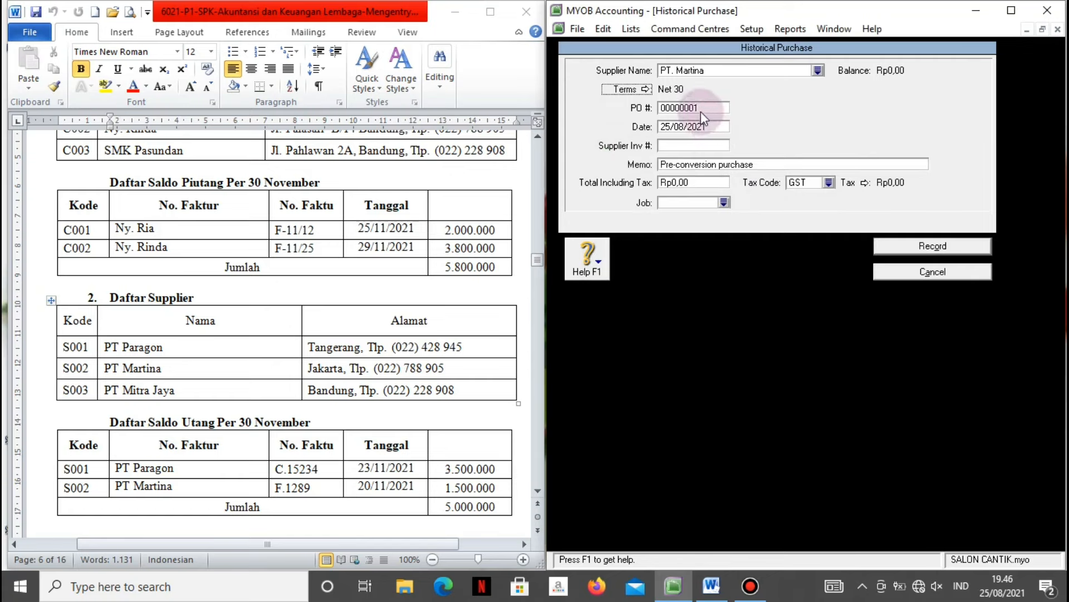
Set the purchase date to 20/11/2021, accepting the future-date warning.
click(702, 123)
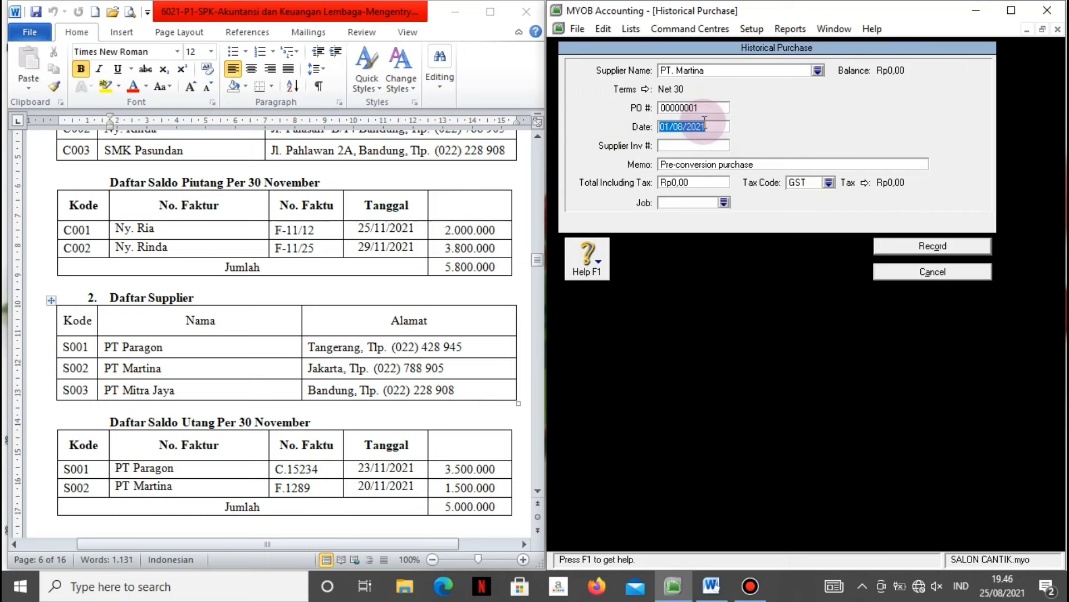
key(BackSpace)
text(0)
key(BackSpace)
text(20/11/2021)
key(Tab)
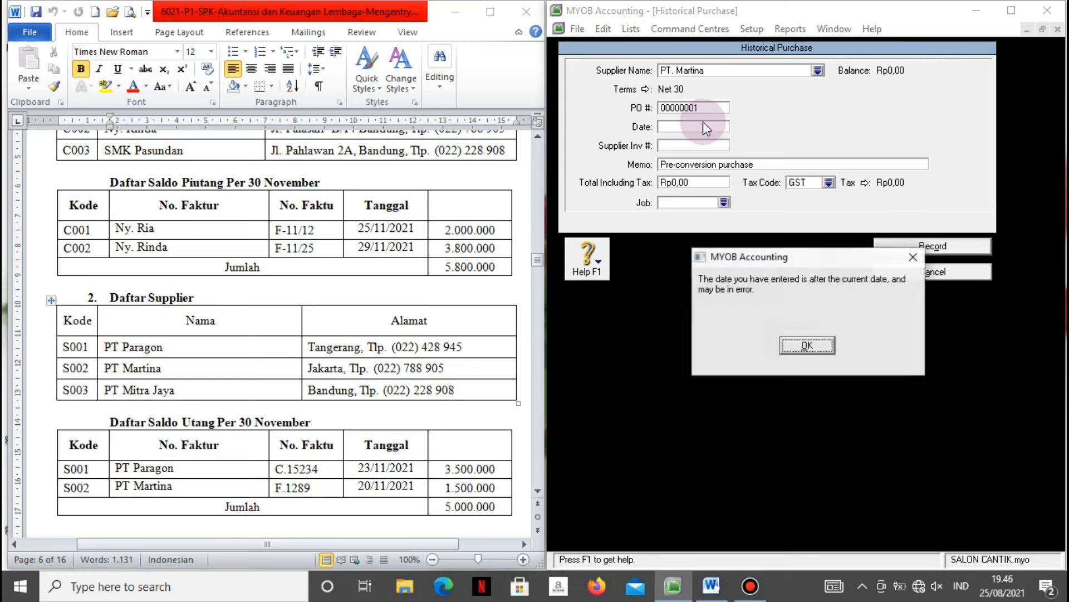
click(803, 346)
Enter invoice F.1289, memo 'Saldo Awal Utang PT. Martina', total 1.500.000, tax code N-T, and record.
click(677, 144)
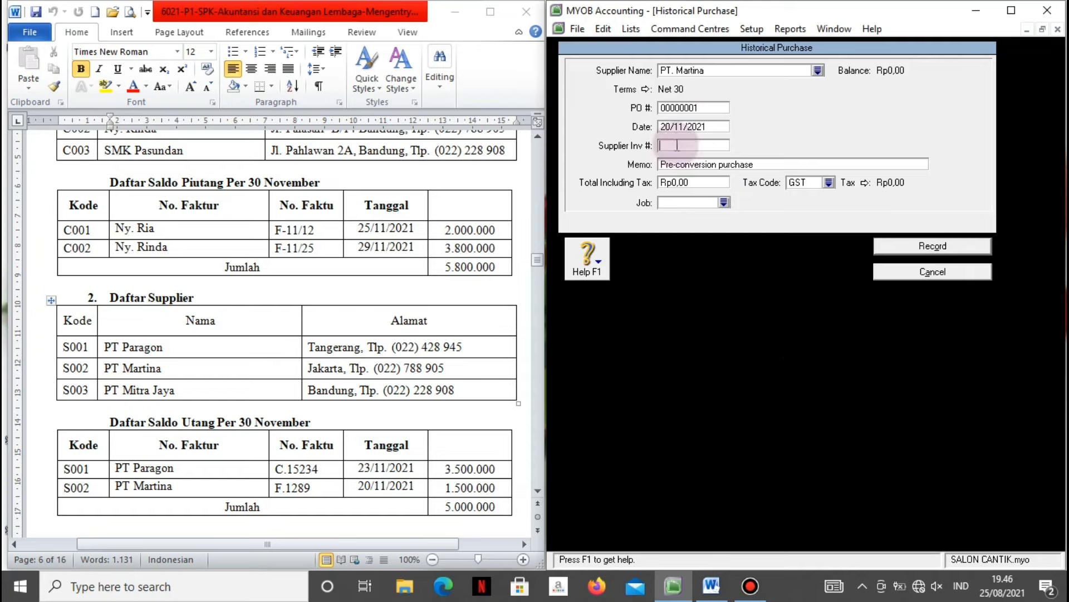
text(F.1289)
key(Tab)
text(Saldo Awal Utang PT. Martina)
key(Tab)
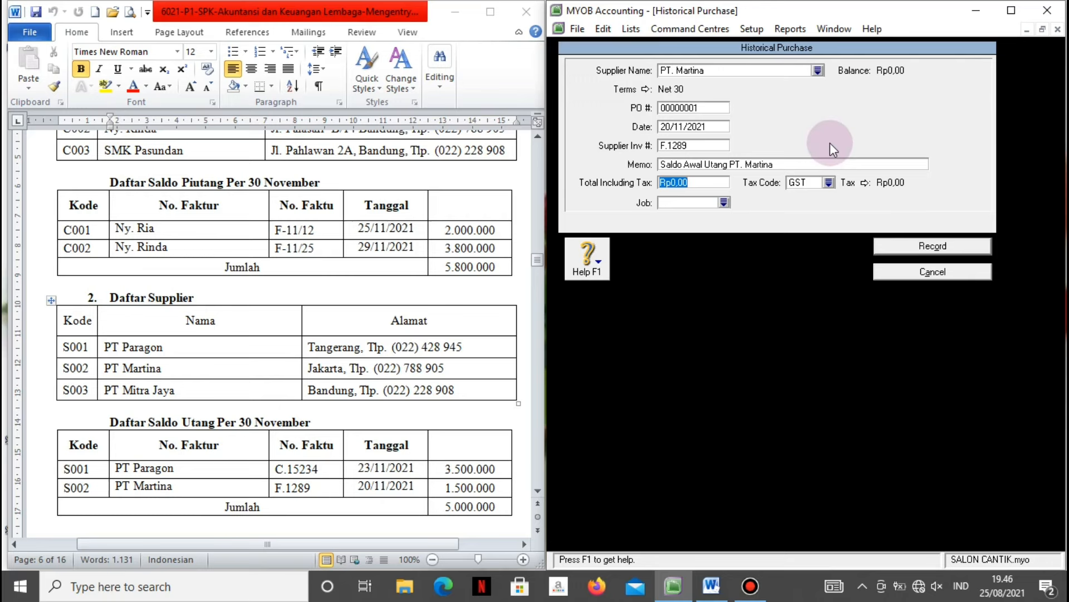
text(1.500.0)
text(00000)
key(Tab)
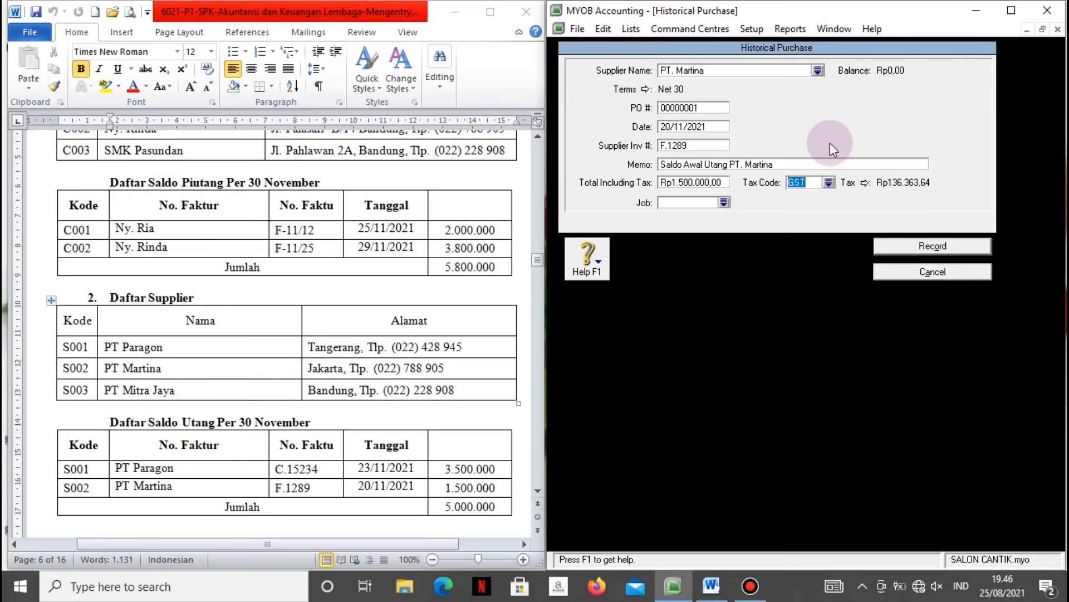
click(831, 182)
click(778, 219)
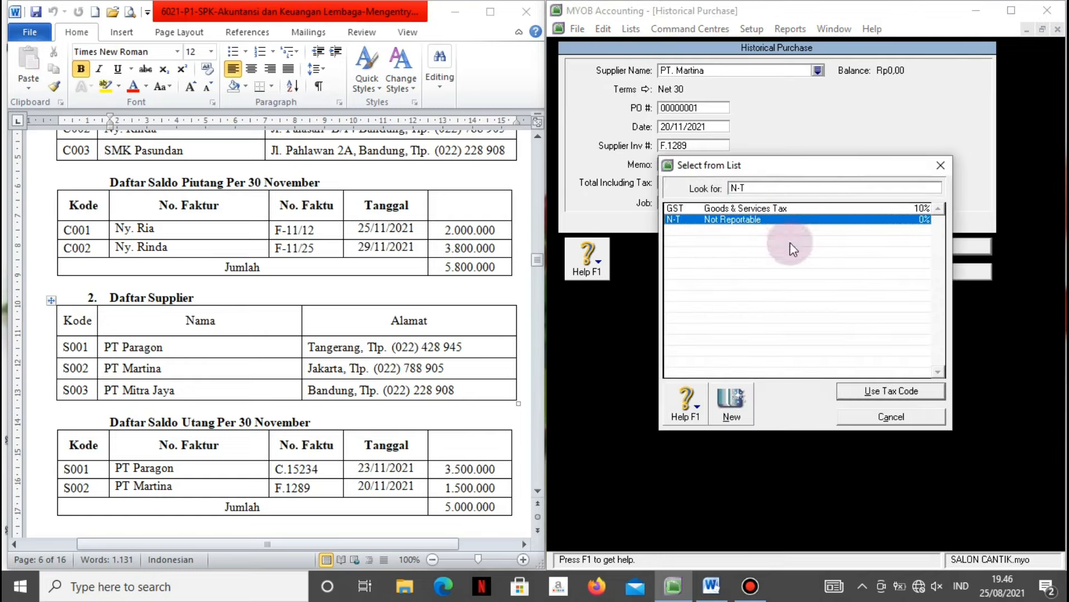
click(853, 390)
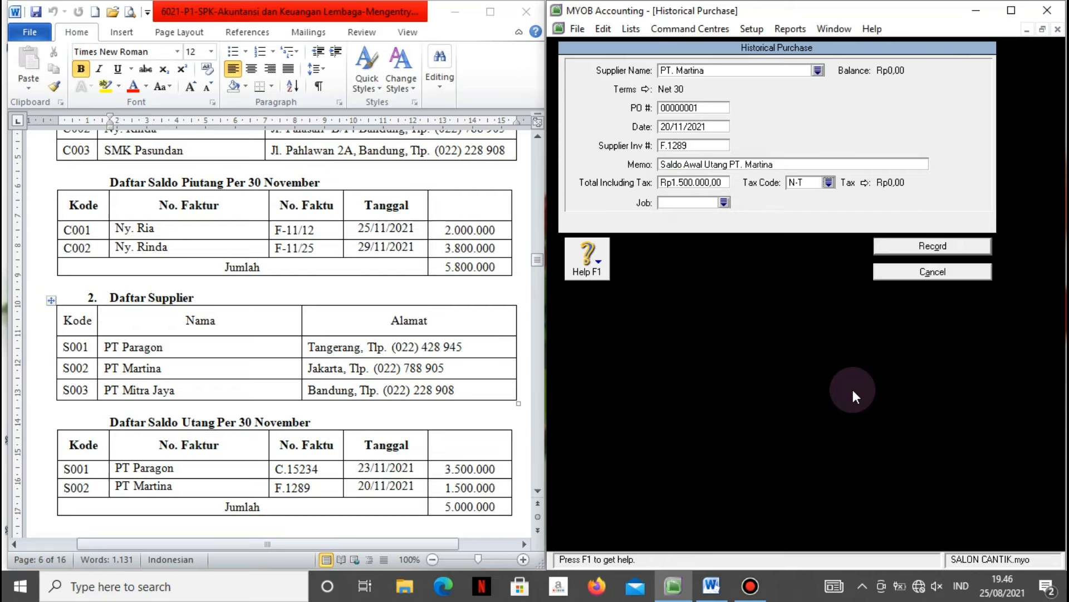
click(878, 245)
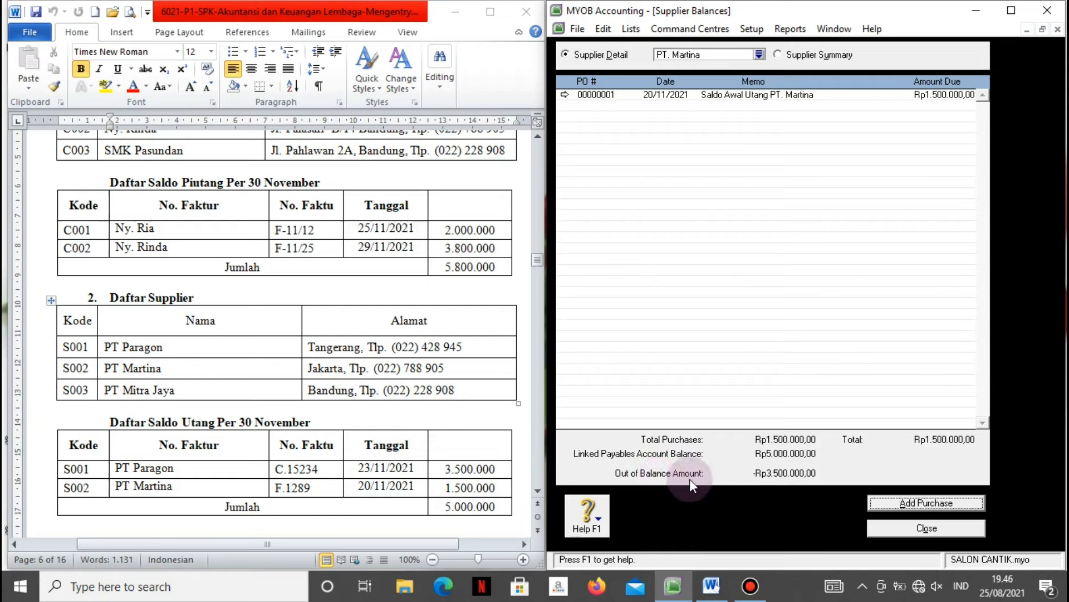
Select PT. Paragon in Supplier Balances, show its detail, and add a new purchase.
click(759, 55)
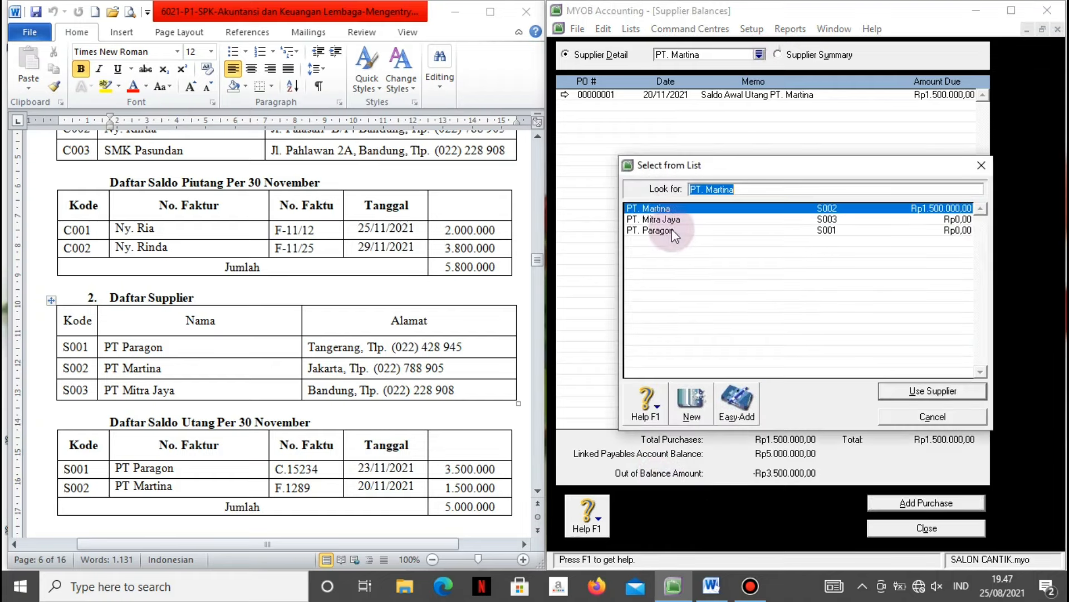
click(672, 230)
click(890, 393)
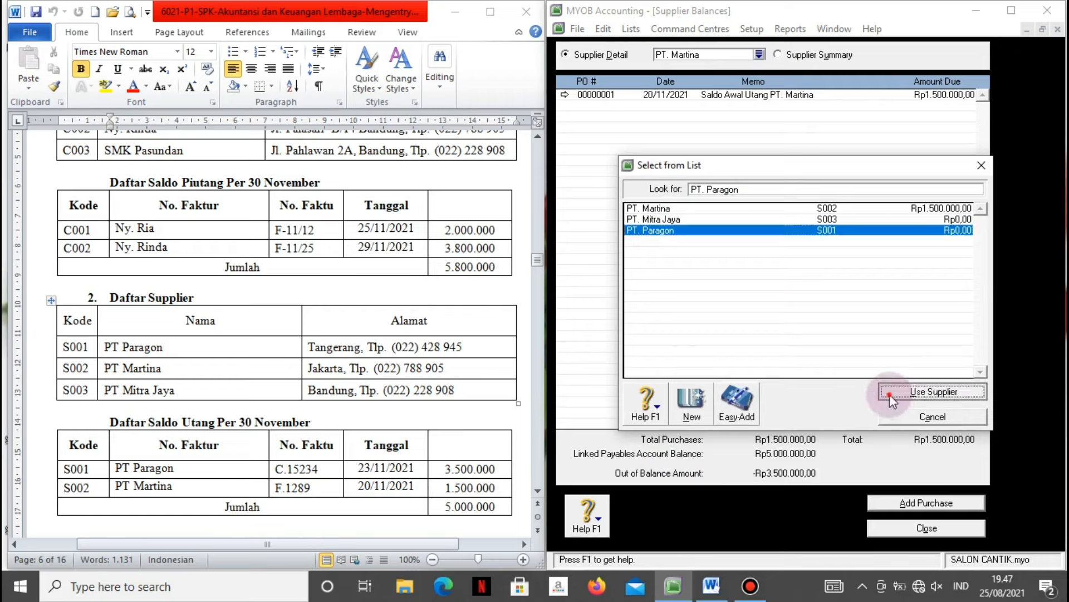
click(899, 504)
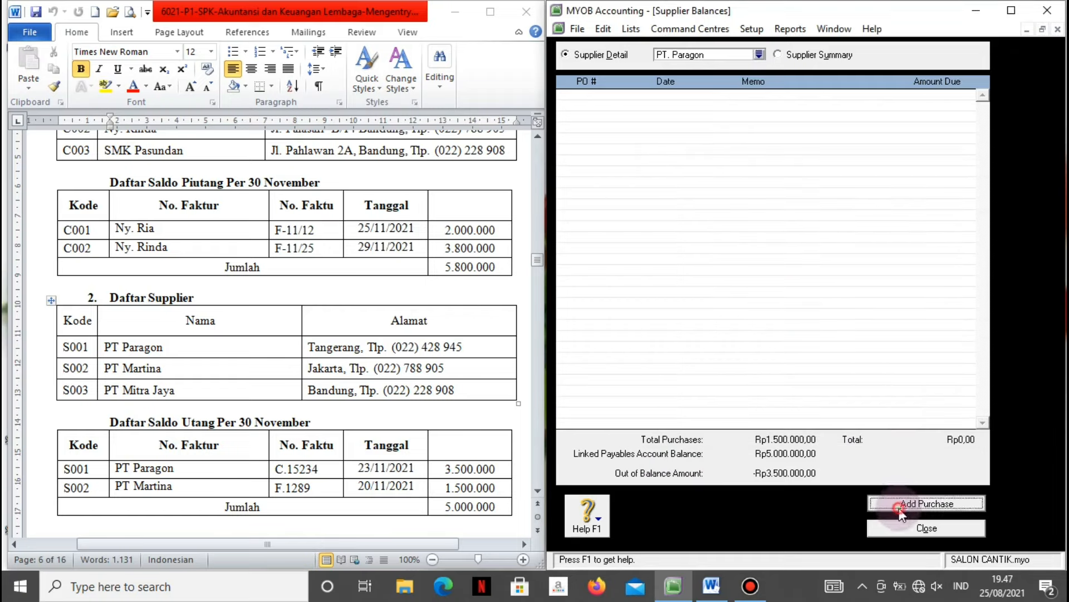
Set PT. Paragon's purchase credit terms to Net 30 days.
key(Tab)
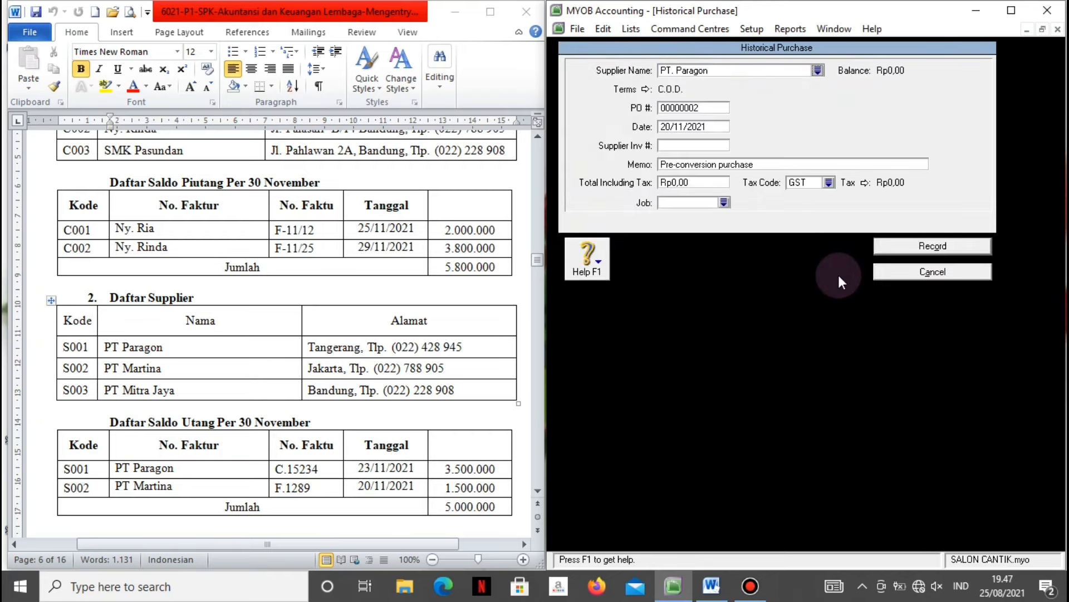
click(646, 90)
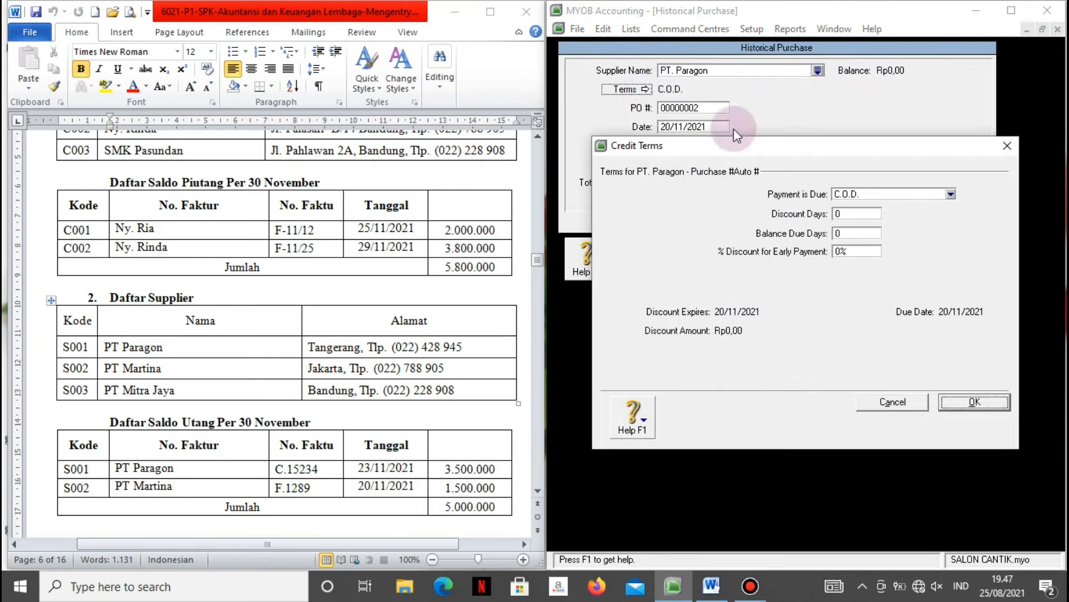
click(950, 192)
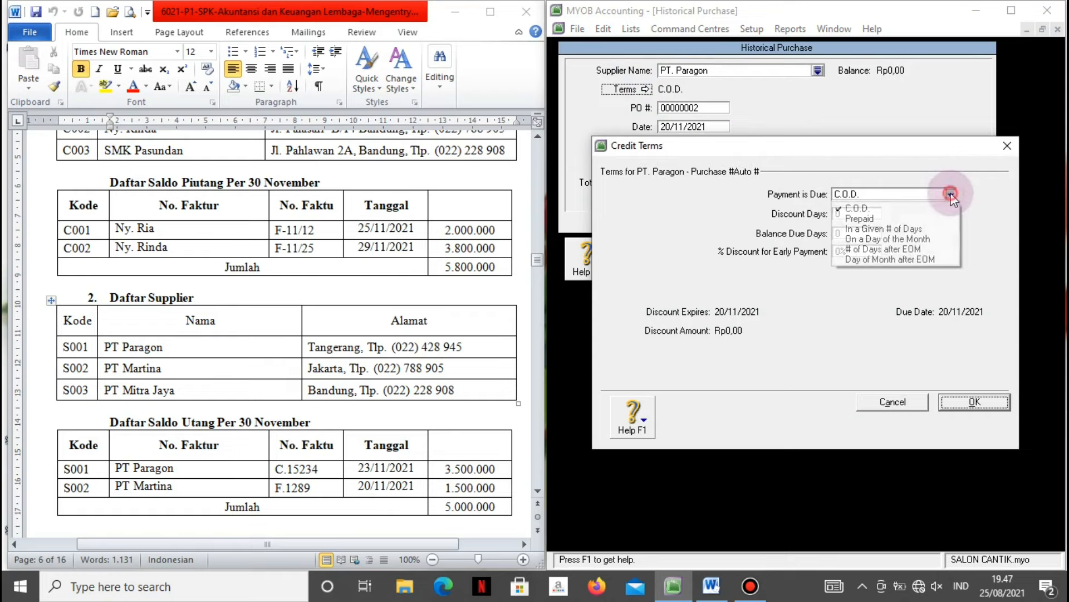
click(901, 227)
click(861, 234)
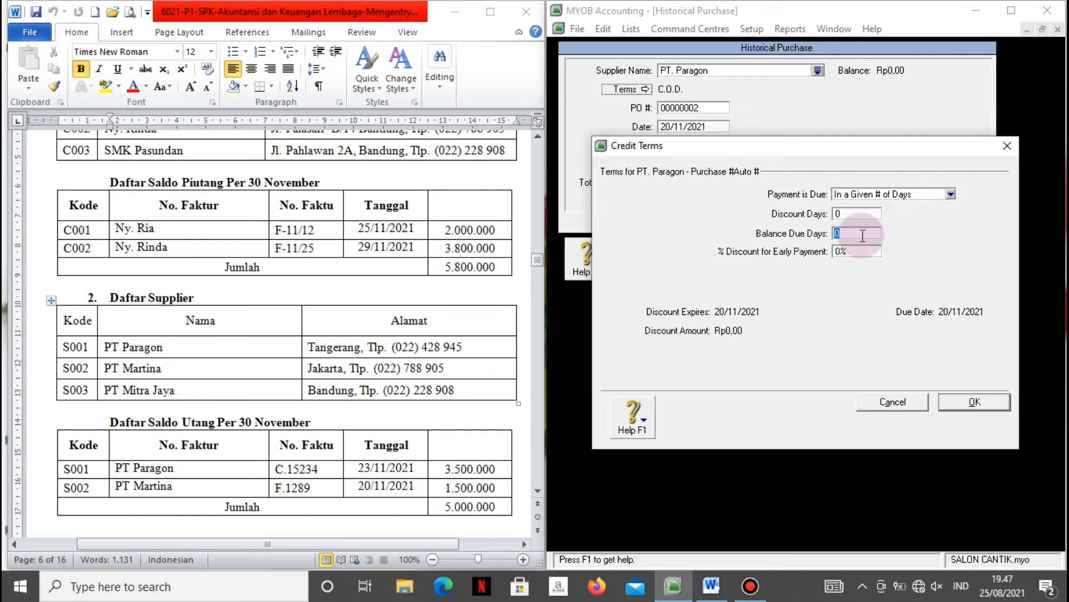
text(30)
key(Tab)
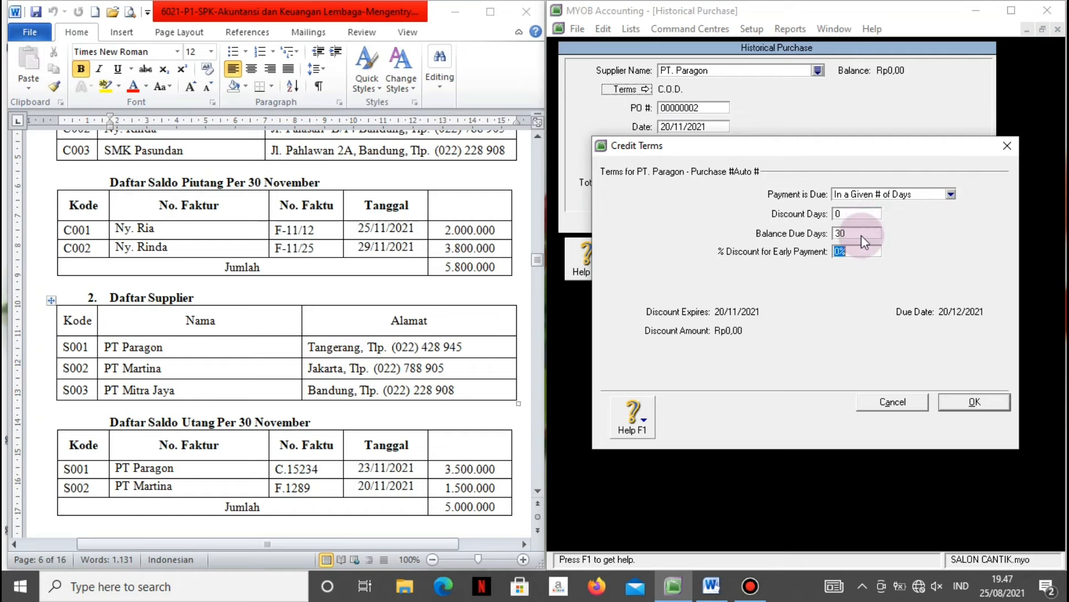
click(957, 400)
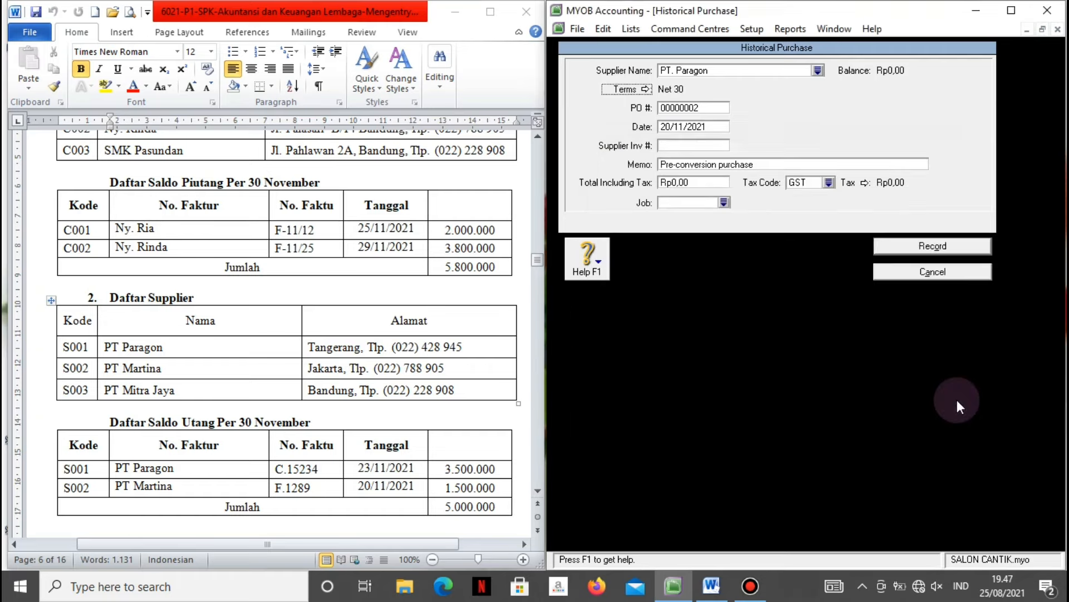
Set the purchase date to 23/11/2021, accepting the future-date warning.
click(701, 127)
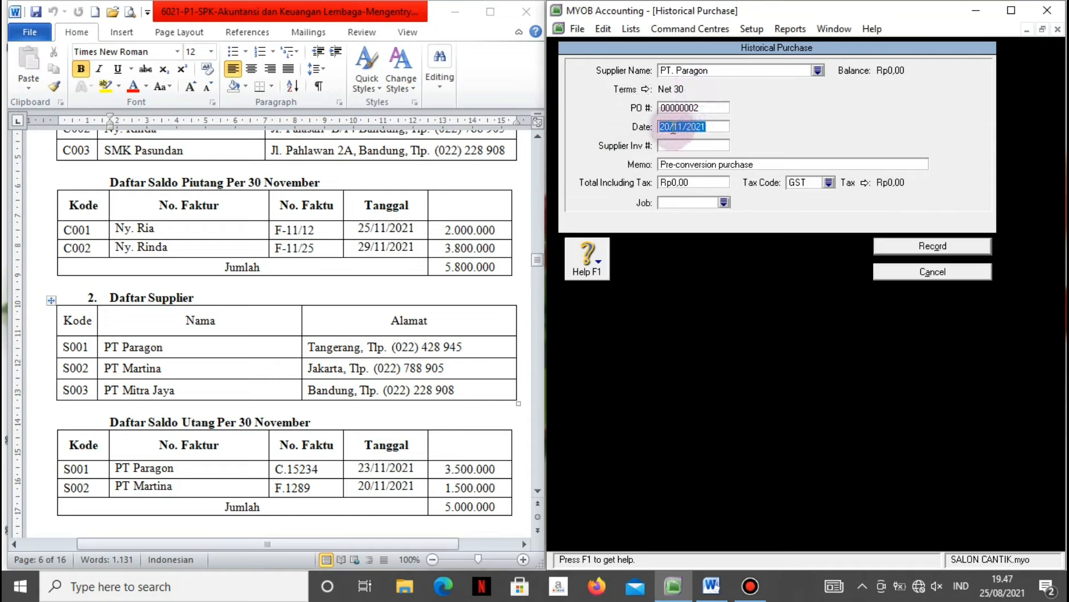
text(23/11/2021)
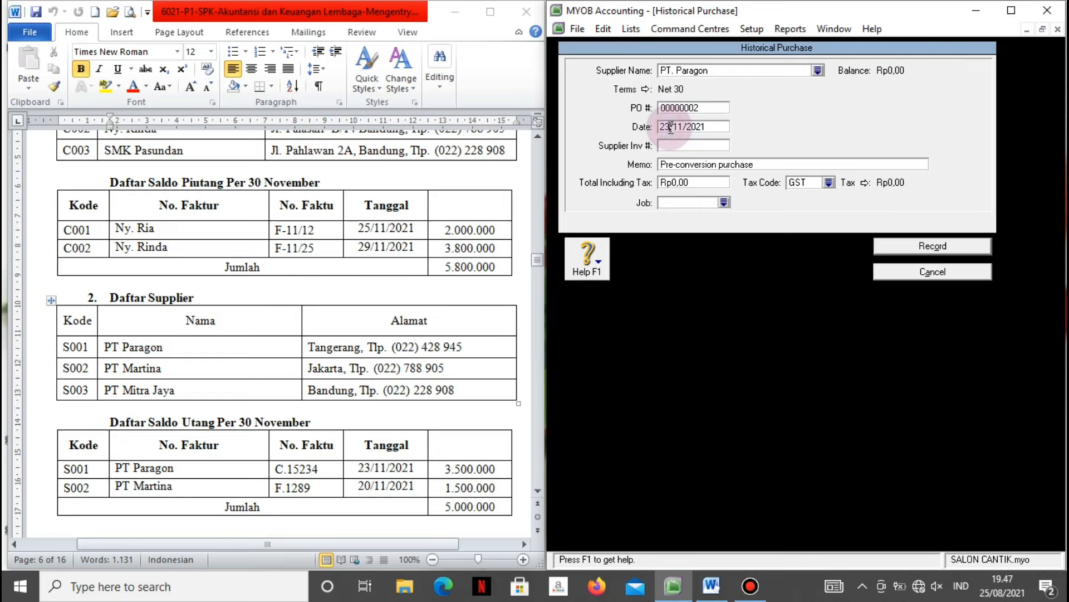
click(710, 195)
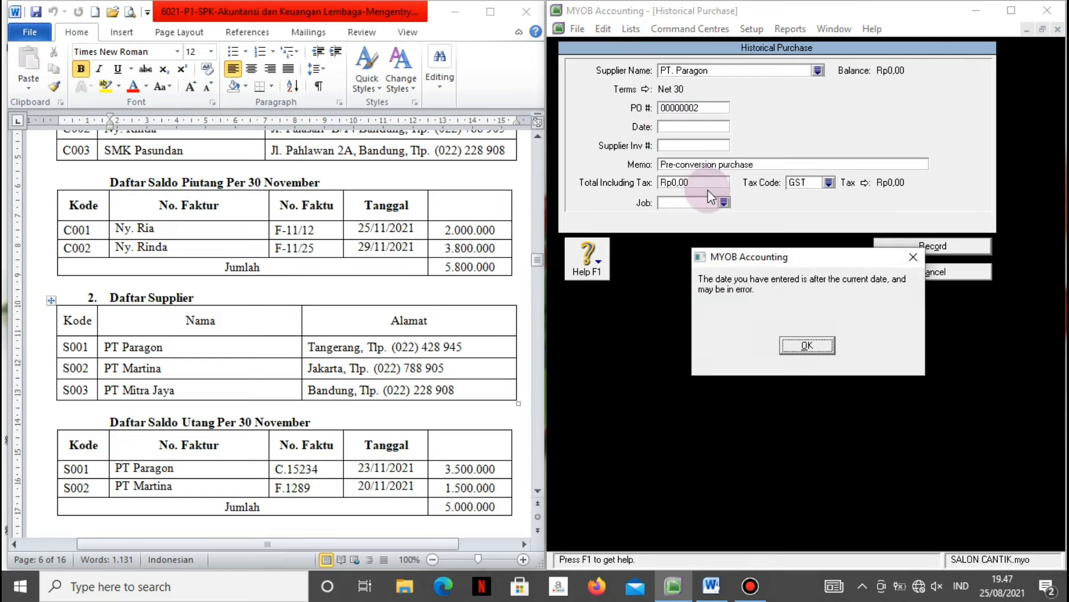
click(813, 348)
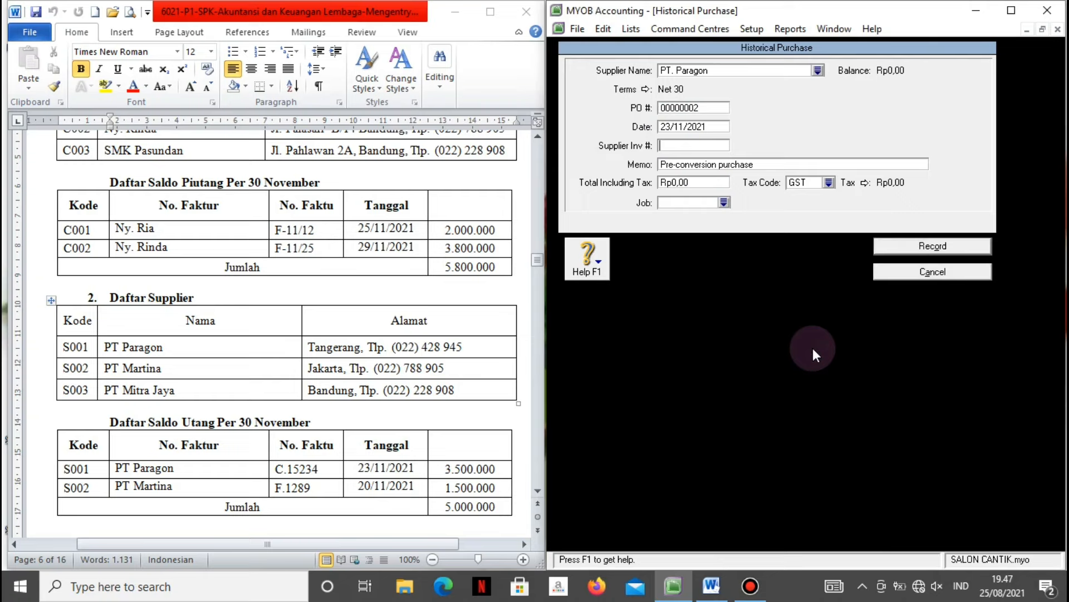
Enter invoice C.15234, memo 'Saldo Awal Utang PT. Paragon', total 3.500.000, tax code N-T, and record.
text(C.15234)
key(Tab)
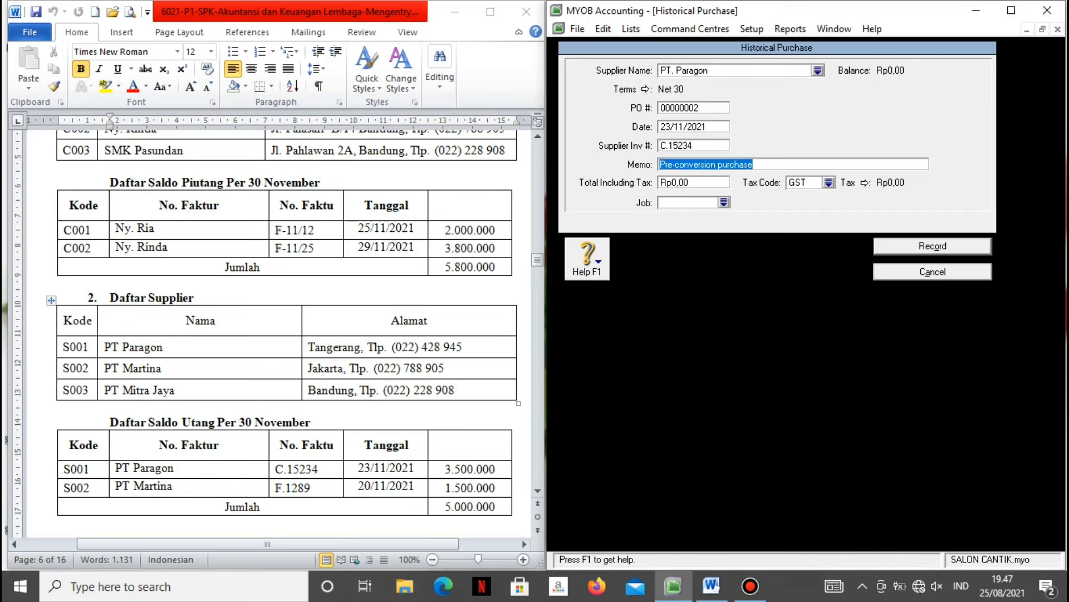
text(Saldo Awal)
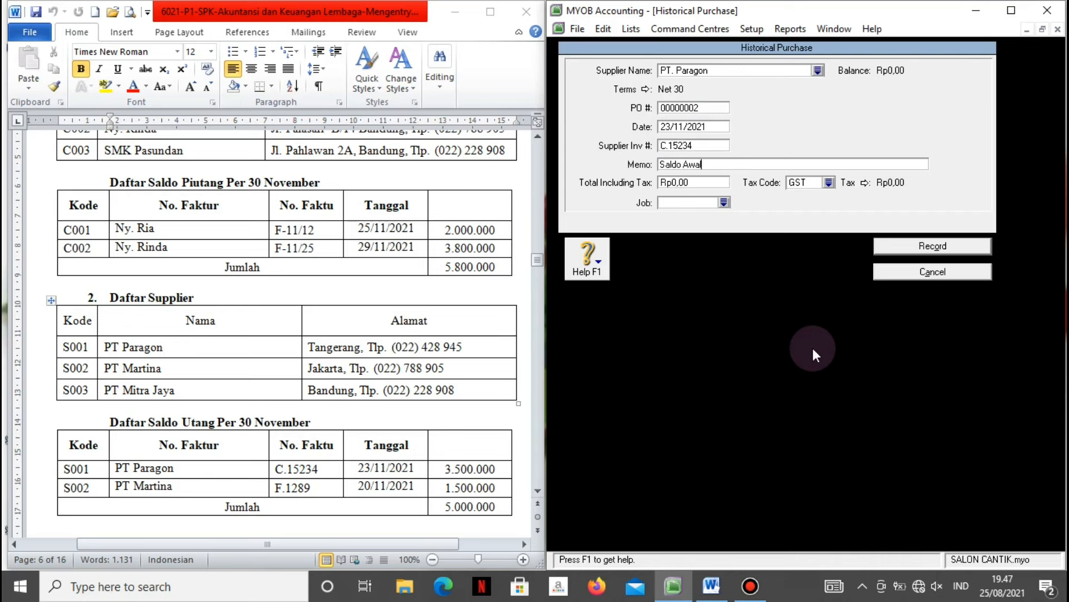
text( Utang PT. Paragon)
key(Tab)
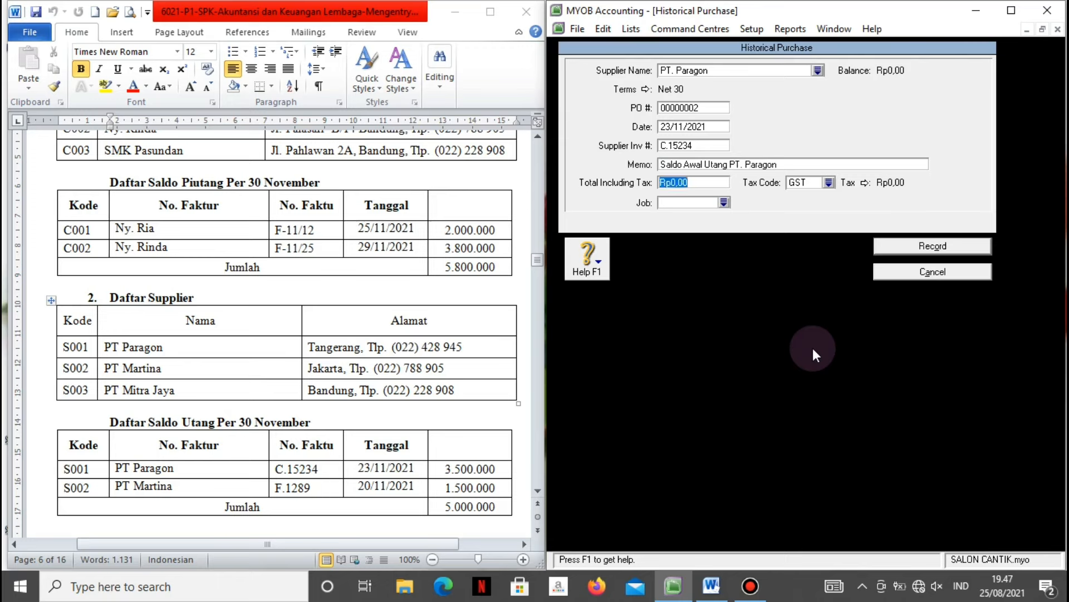
text(3500000)
key(Tab)
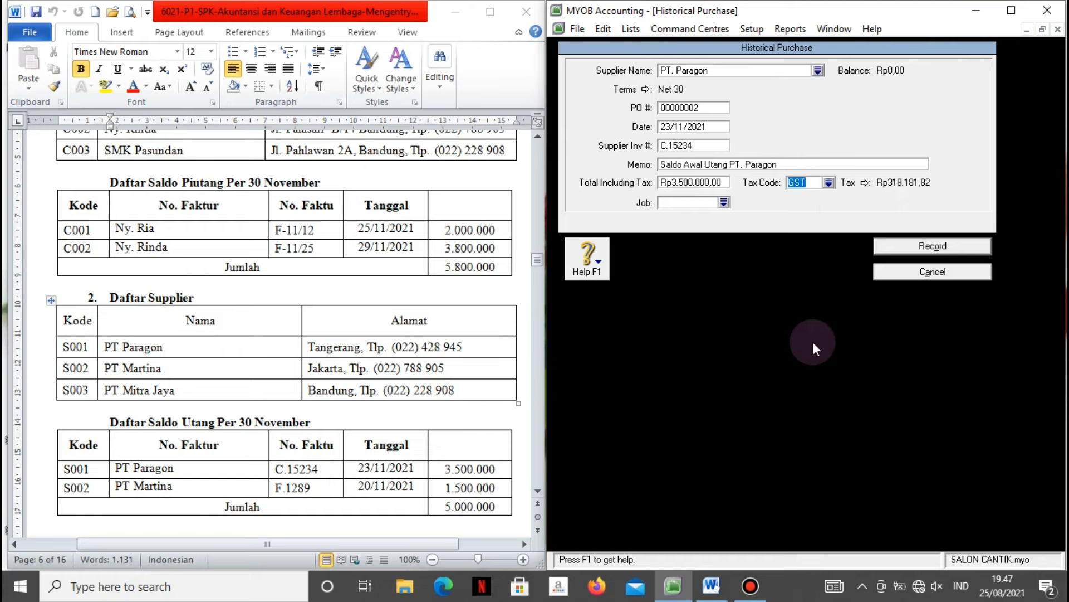
click(828, 183)
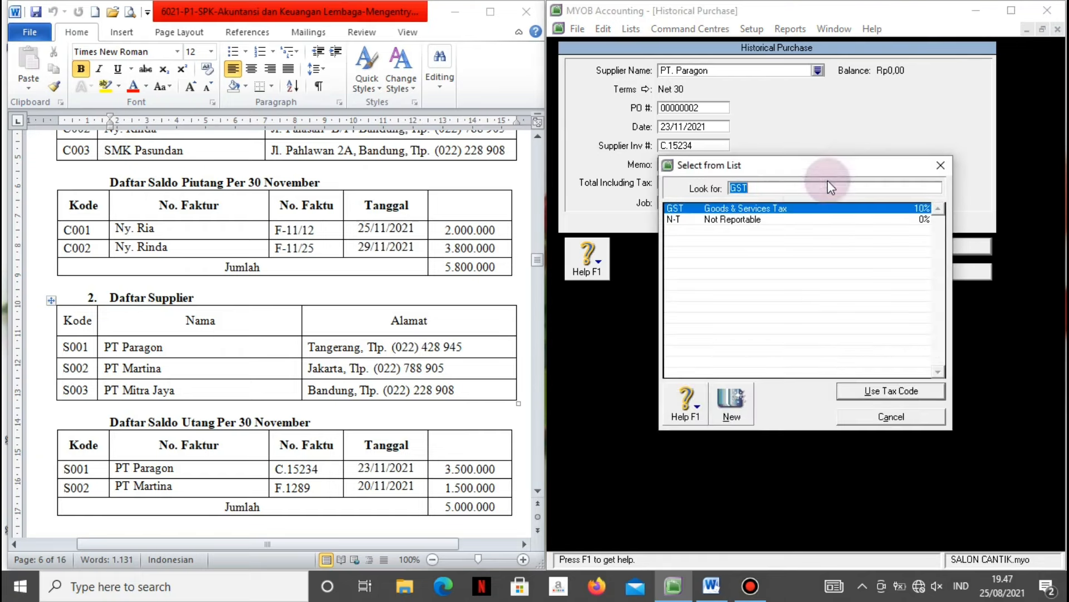
click(804, 218)
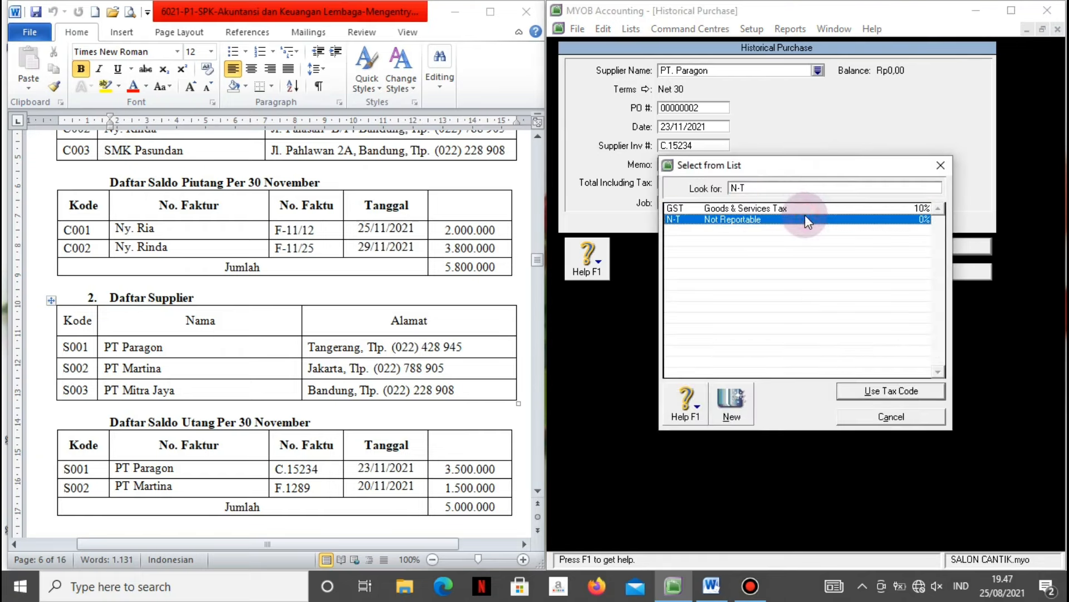
click(856, 390)
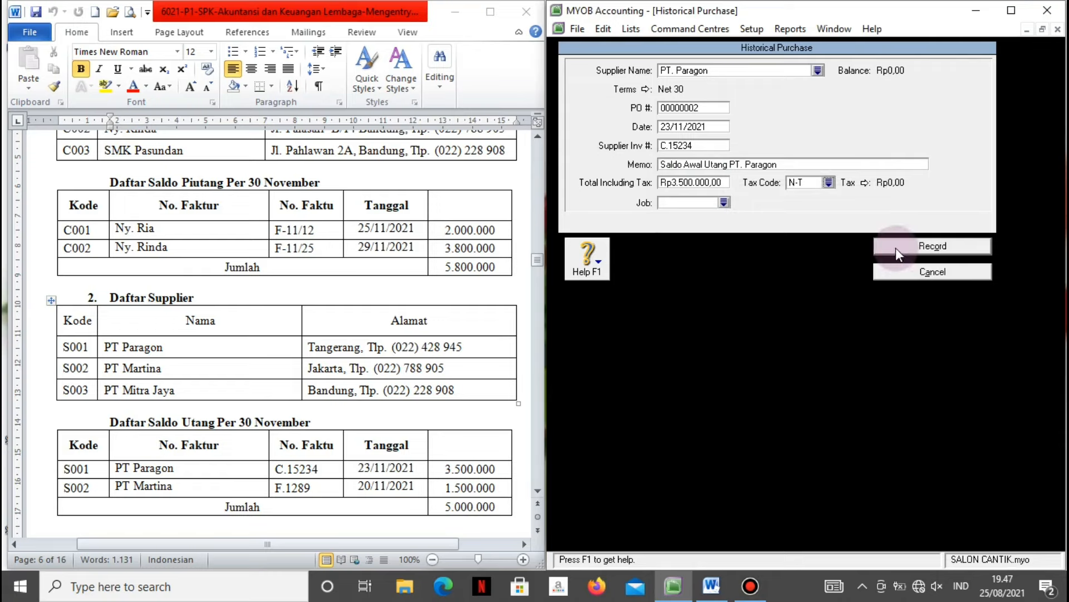
click(895, 247)
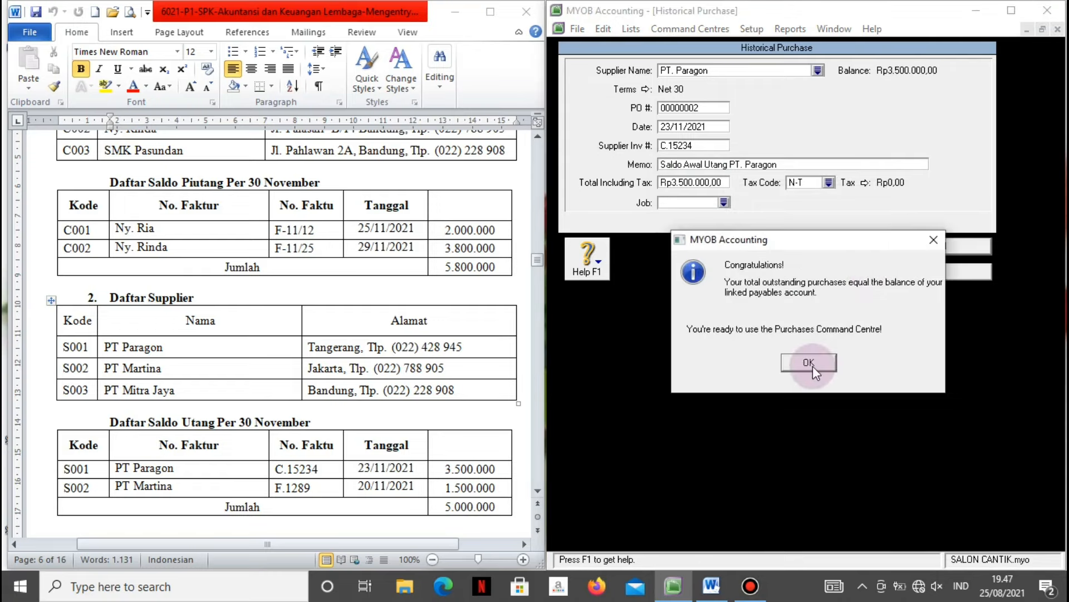
Acknowledge the Congratulations and cash-basis Please Note messages.
click(813, 366)
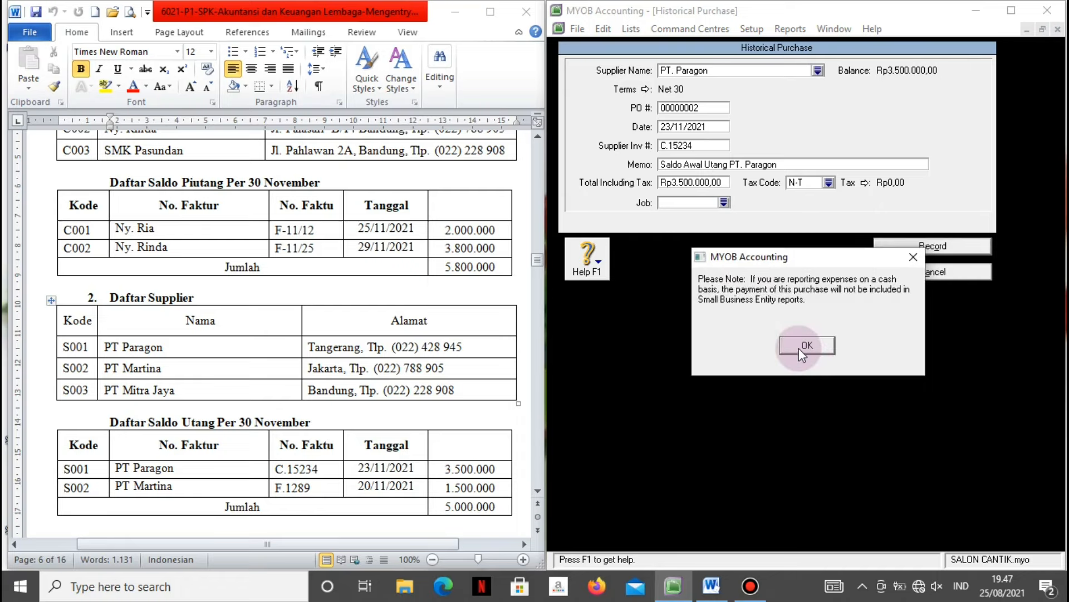
click(798, 348)
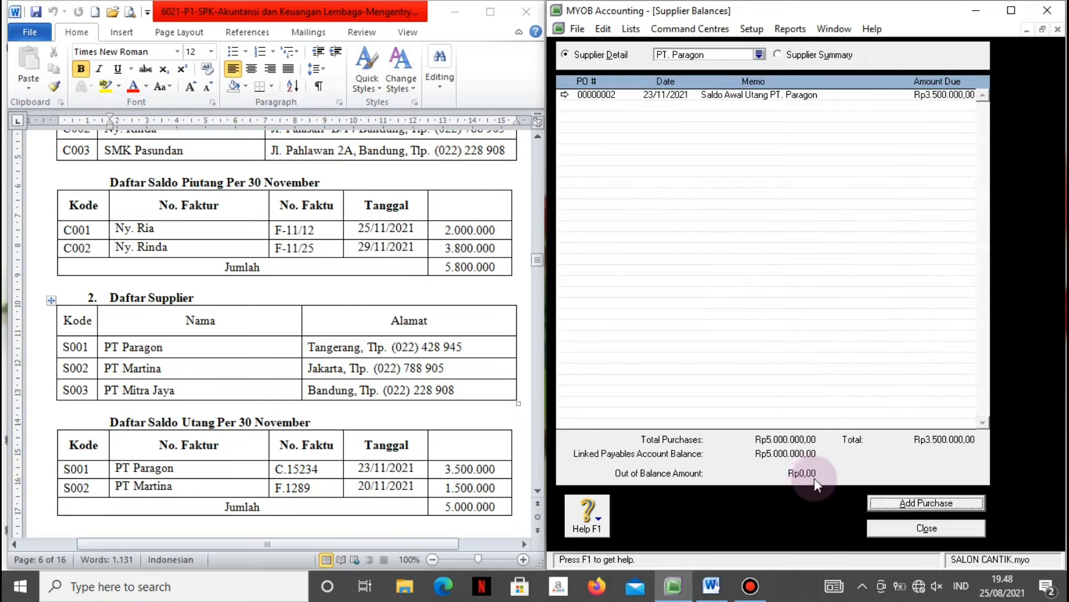
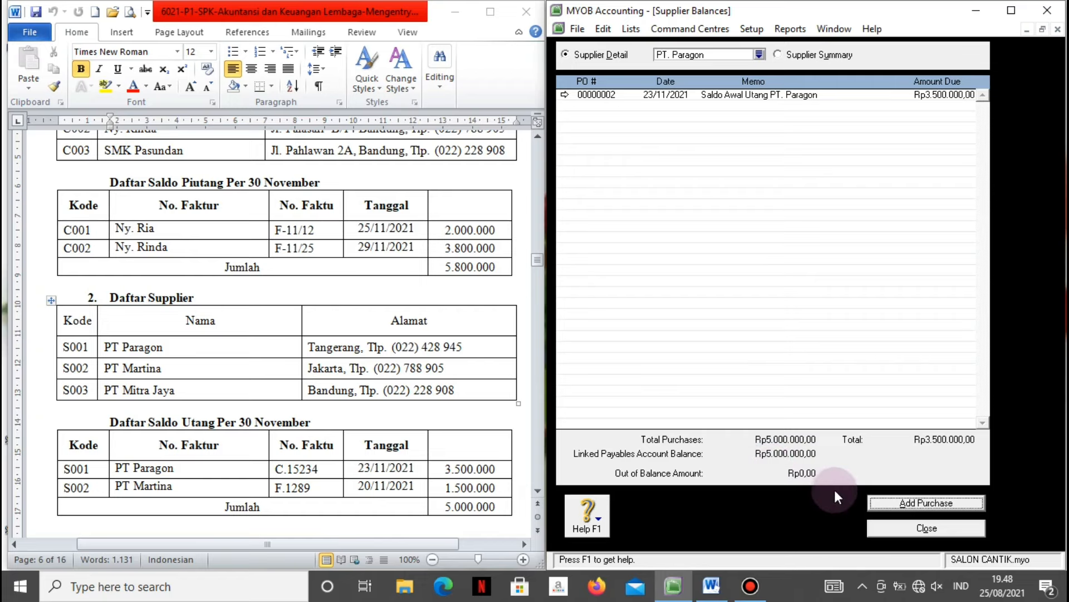
Close PT. Paragon's Supplier Balances window, returning to the Card File command centre.
click(888, 532)
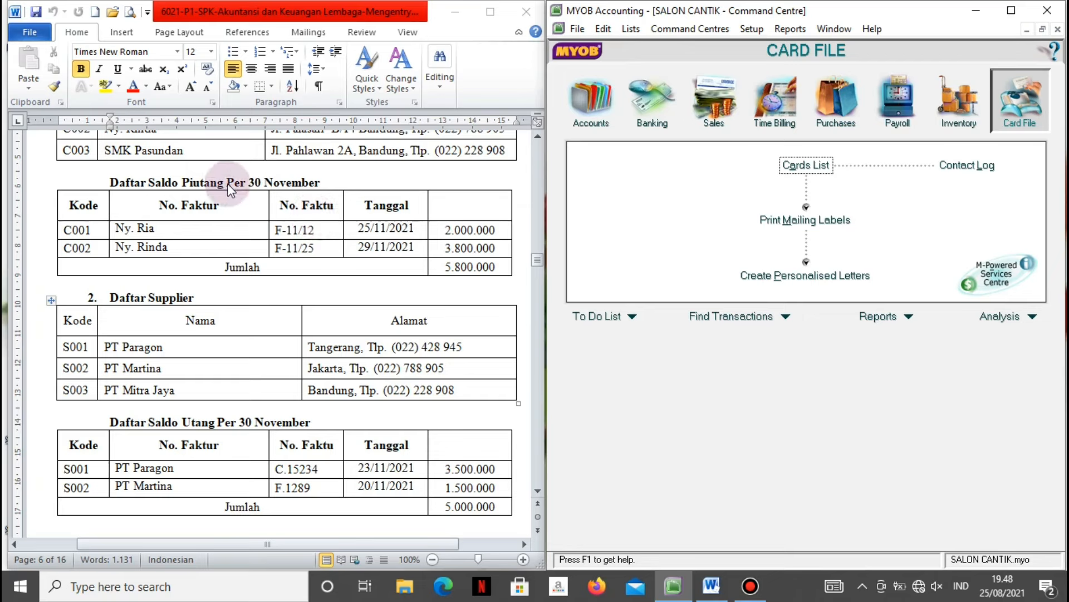
Open Customer Balances and start a new historical sale for customer C001.
click(755, 27)
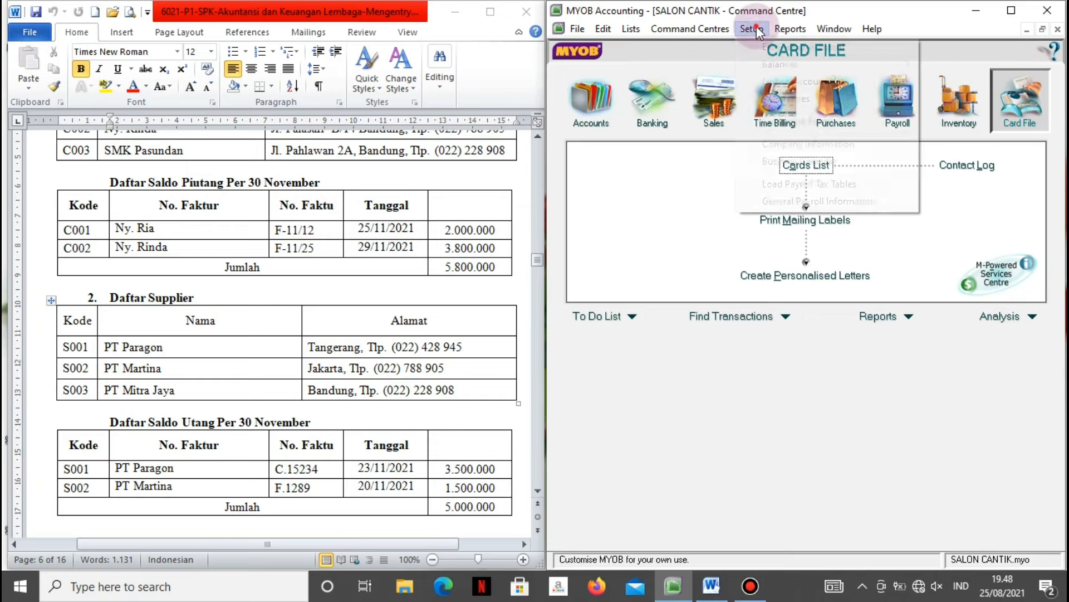
mouse_move(757, 66)
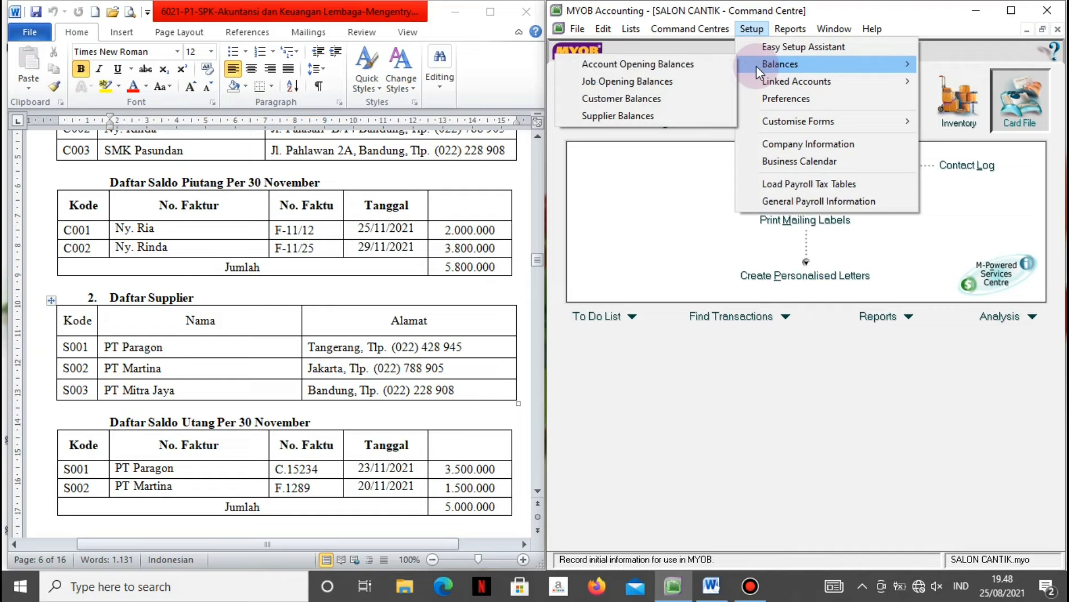
click(640, 100)
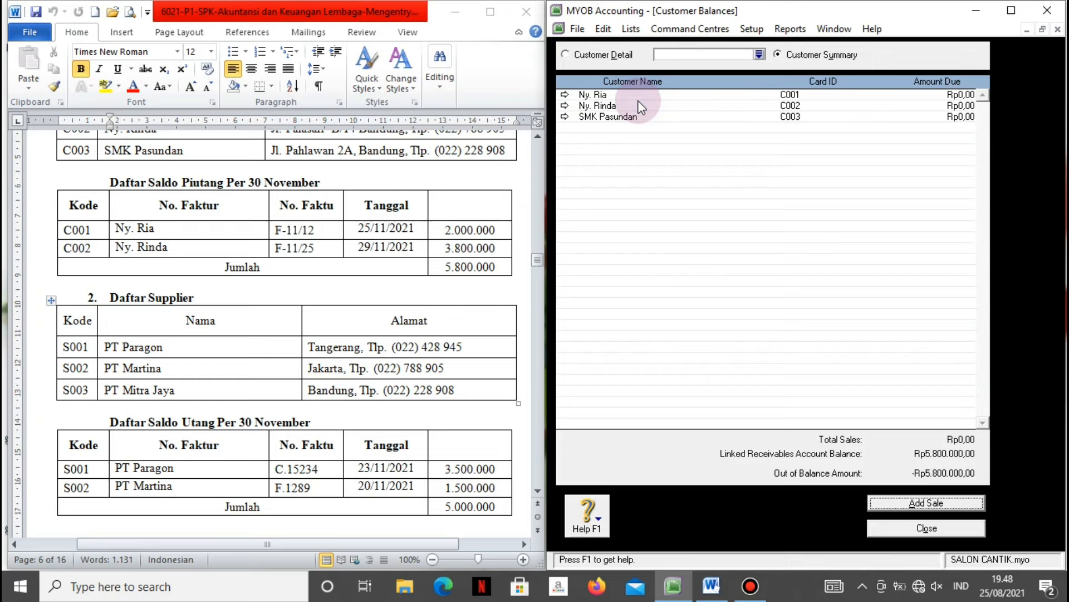
double_click(640, 95)
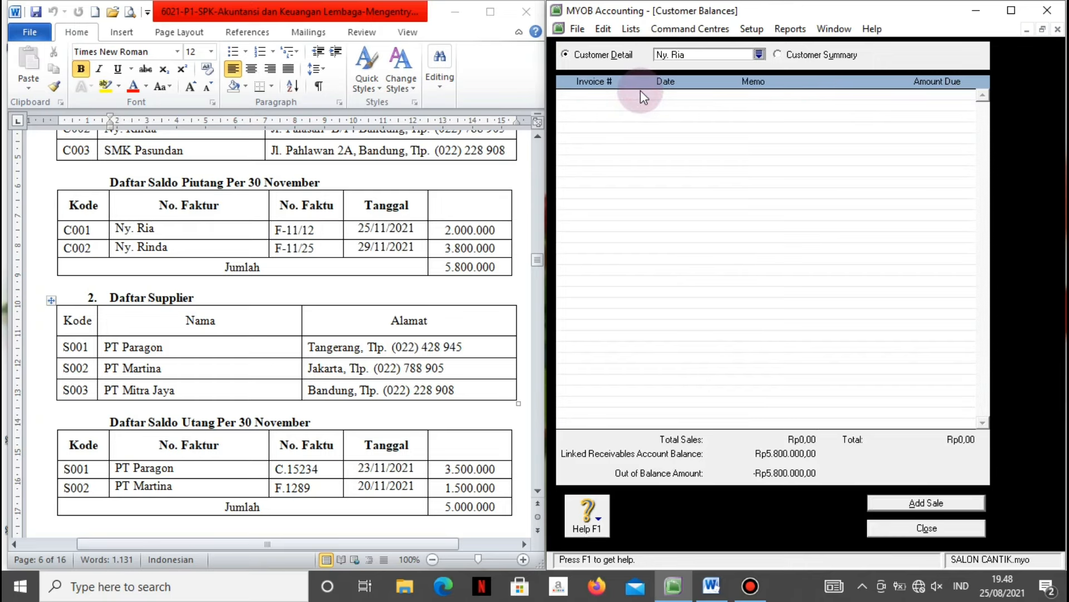
click(878, 502)
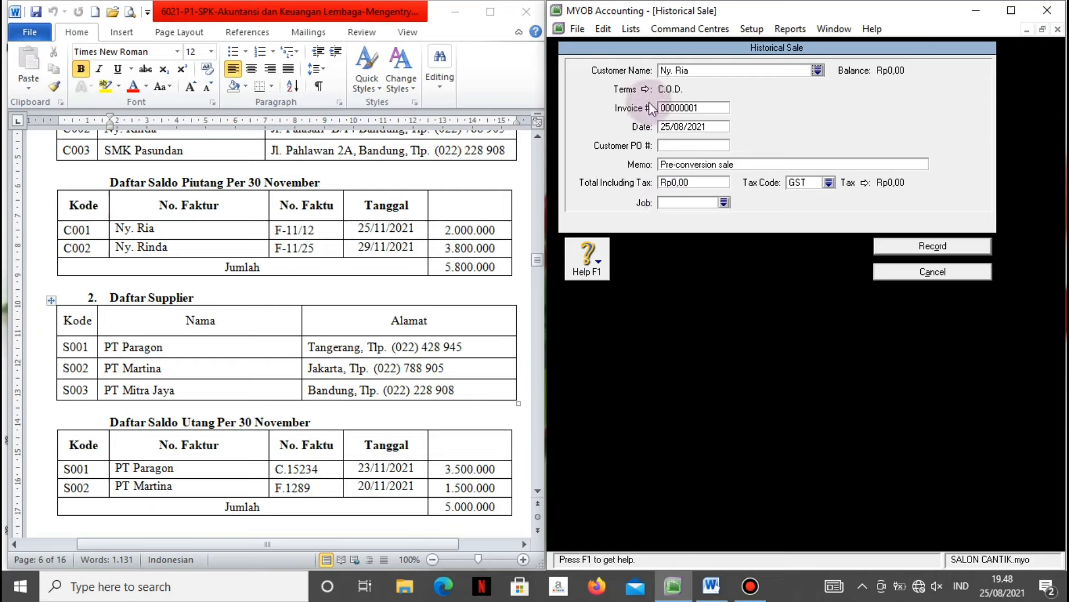
Set the sale's credit terms to Net 30 days.
click(645, 89)
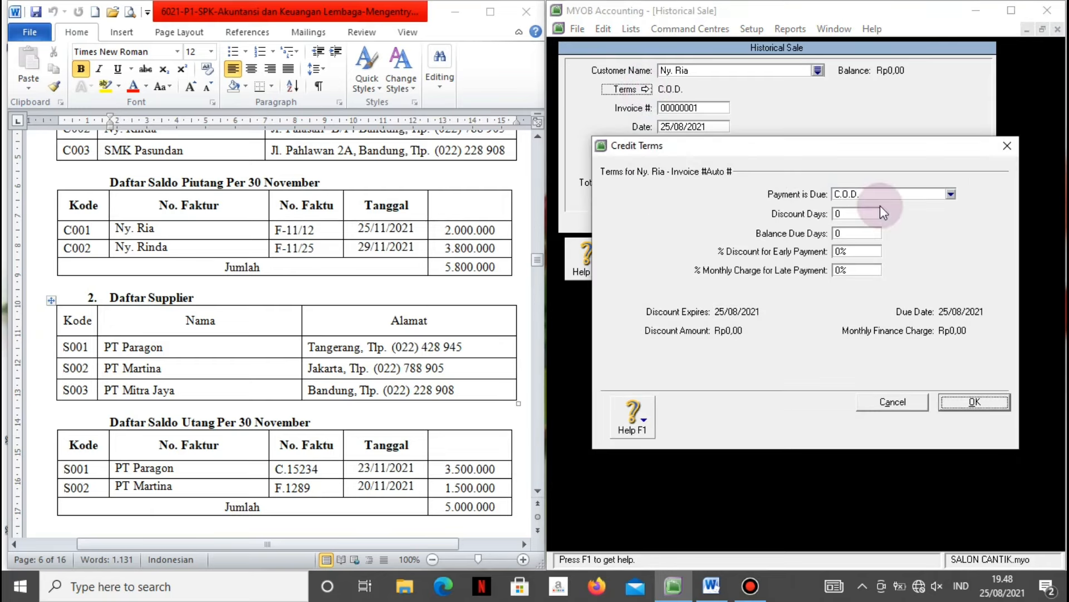
click(951, 194)
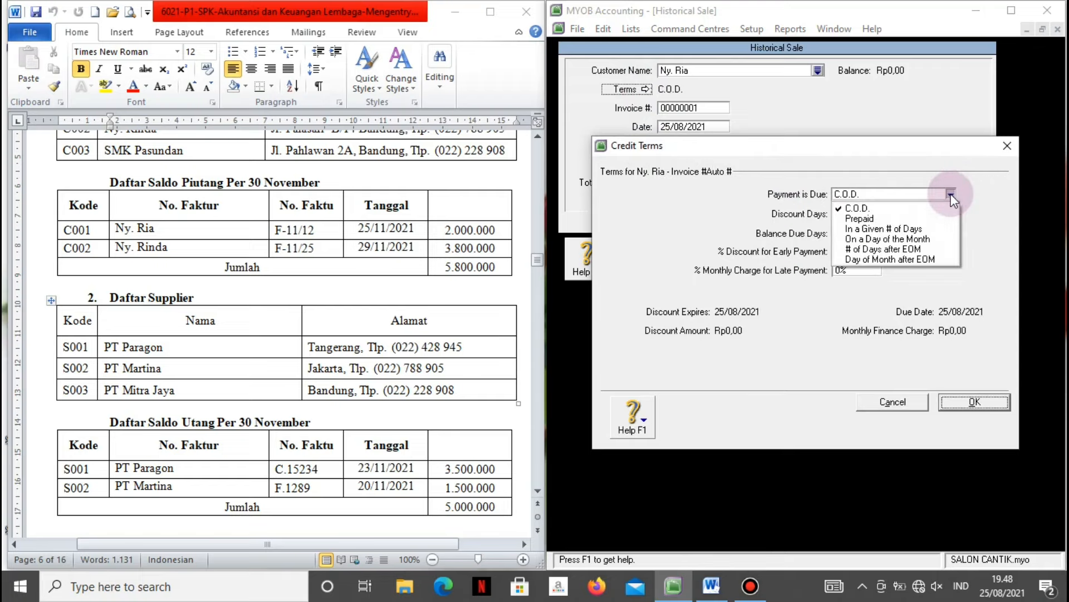
click(891, 228)
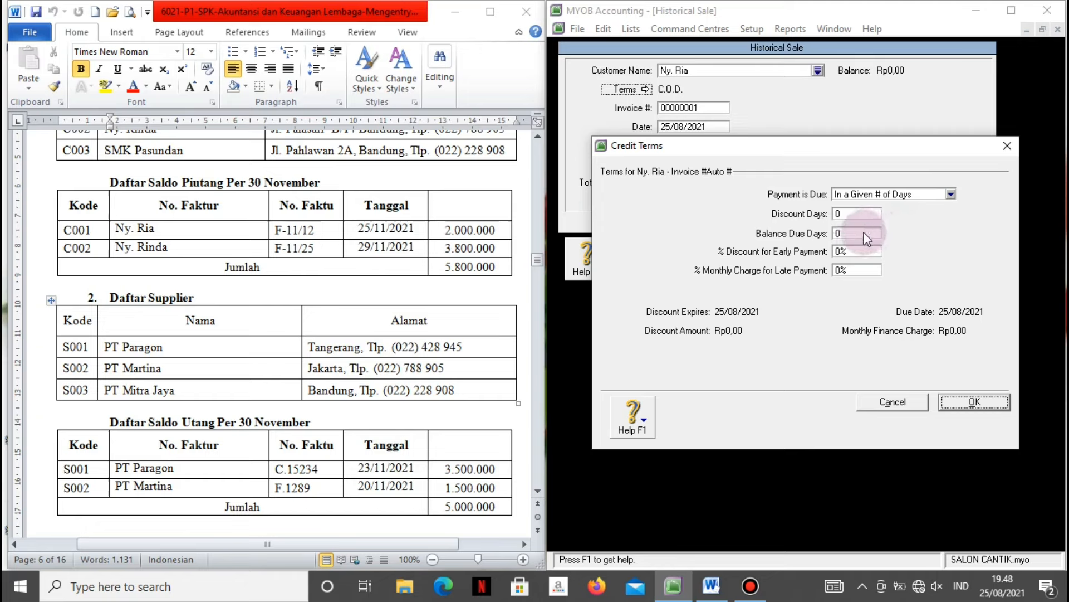
click(853, 232)
key(BackSpace)
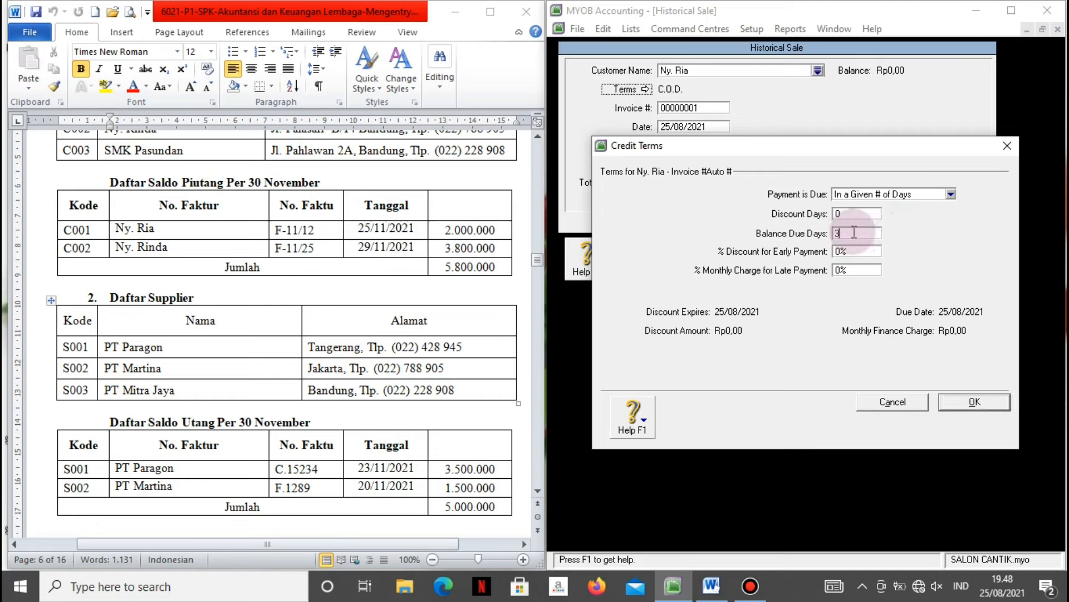
text(30)
click(946, 399)
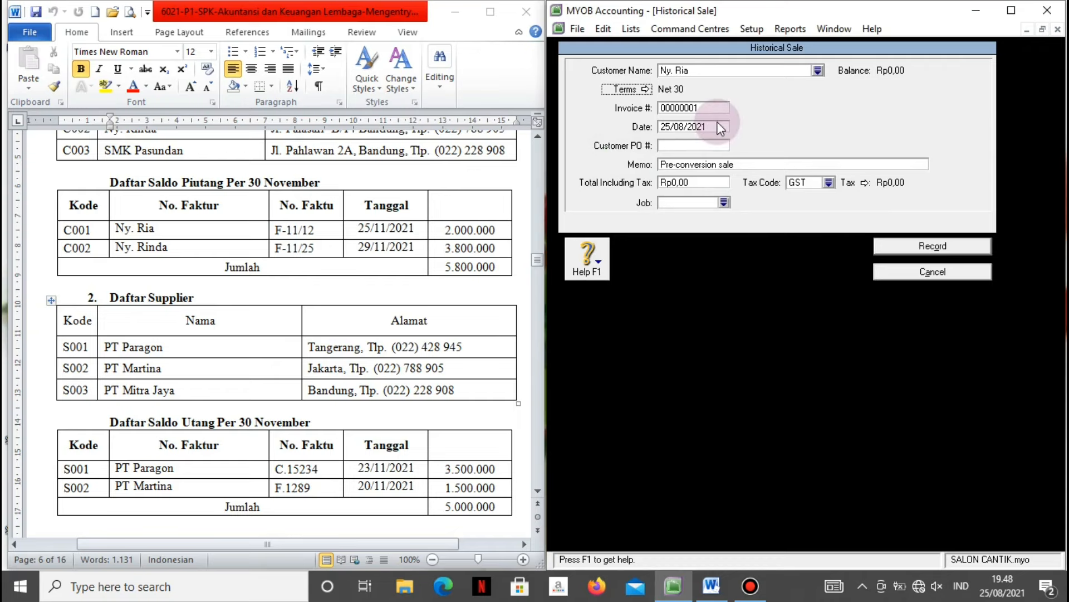
Enter invoice F-11/12 dated 25/11/2021, accepting the future-date warning.
click(704, 107)
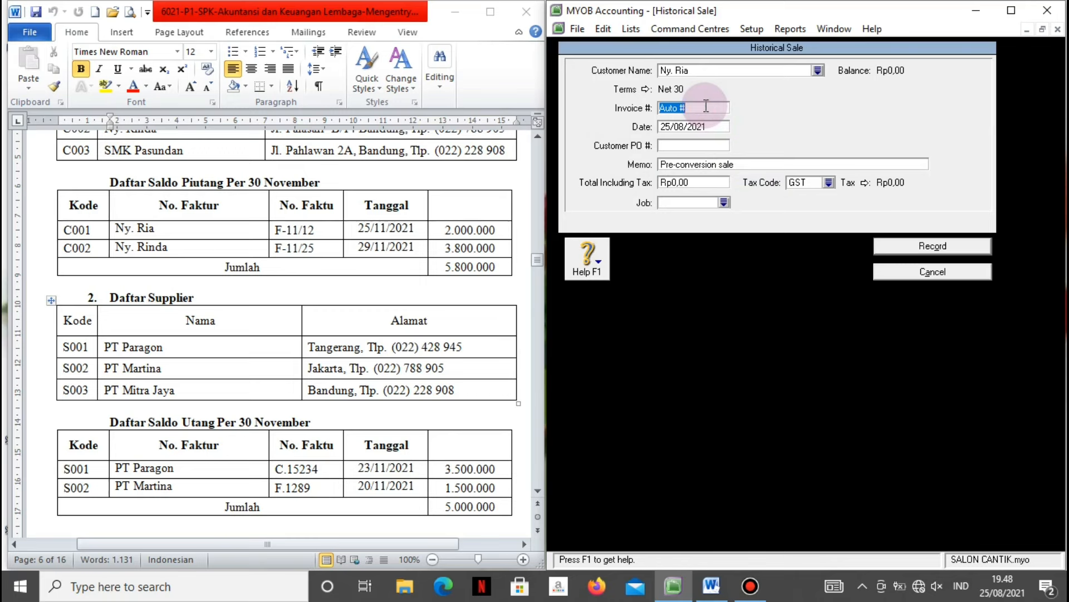
text(F-11/12)
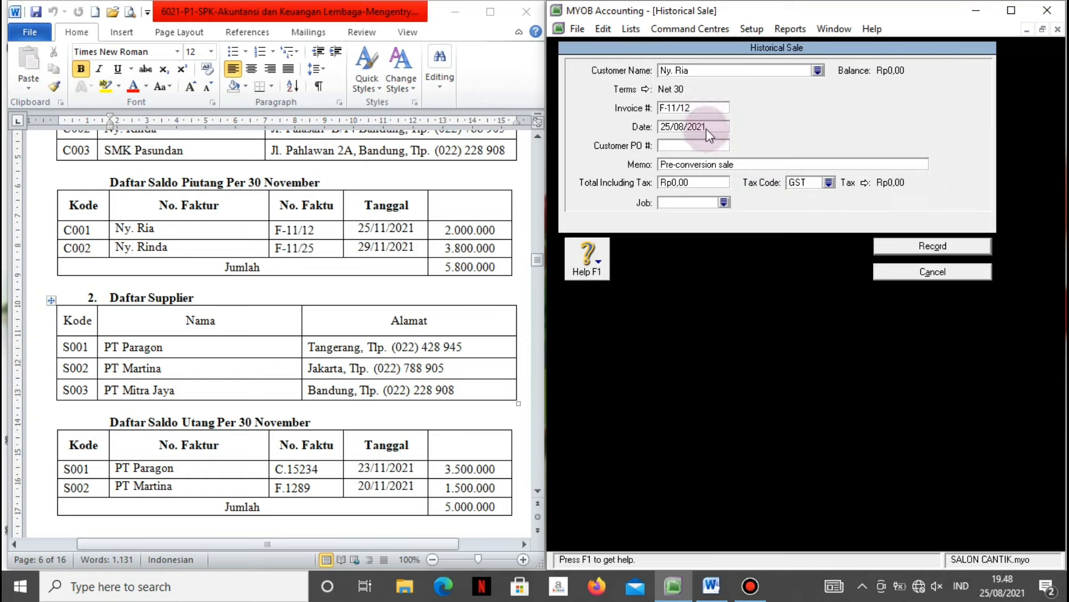
click(707, 129)
text(25/11/2021)
click(707, 145)
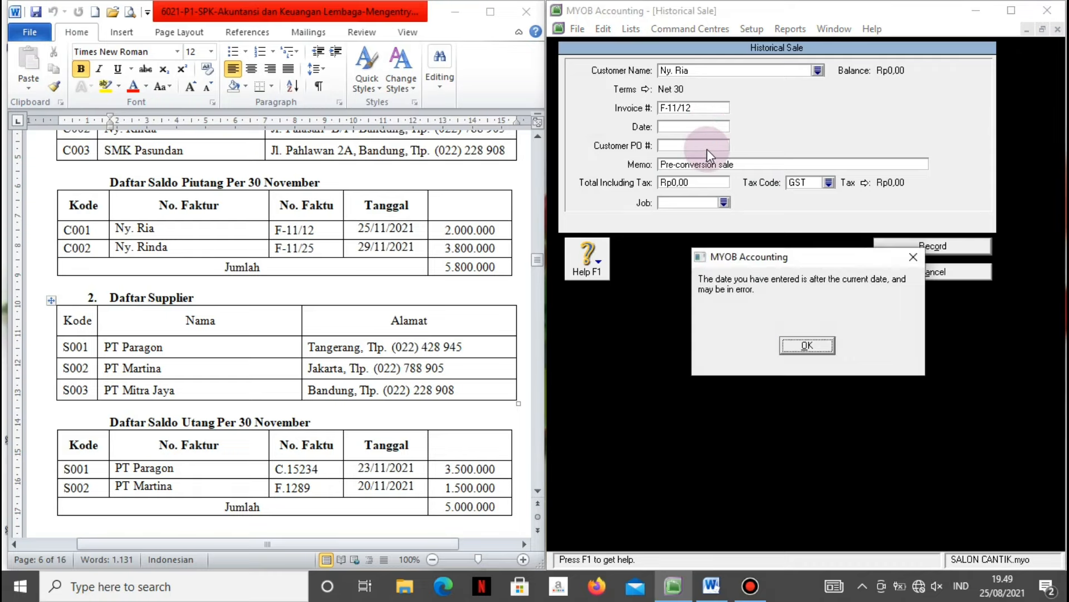
click(807, 345)
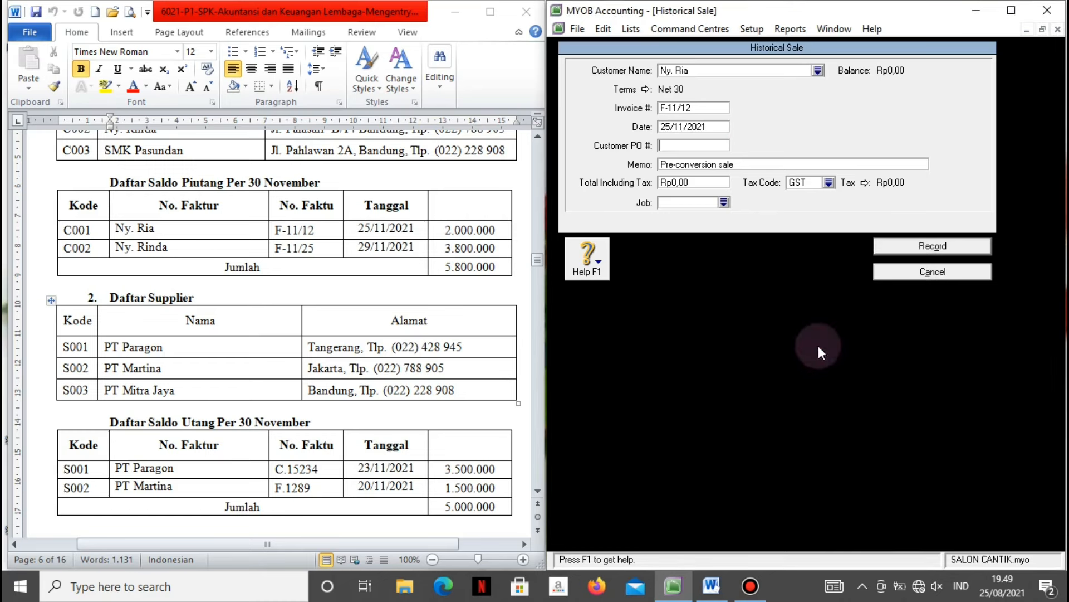
Enter the memo 'Saldo Awal Piutang' plus the customer's name, and total 2.000.000.
click(701, 166)
text(Saldo aw)
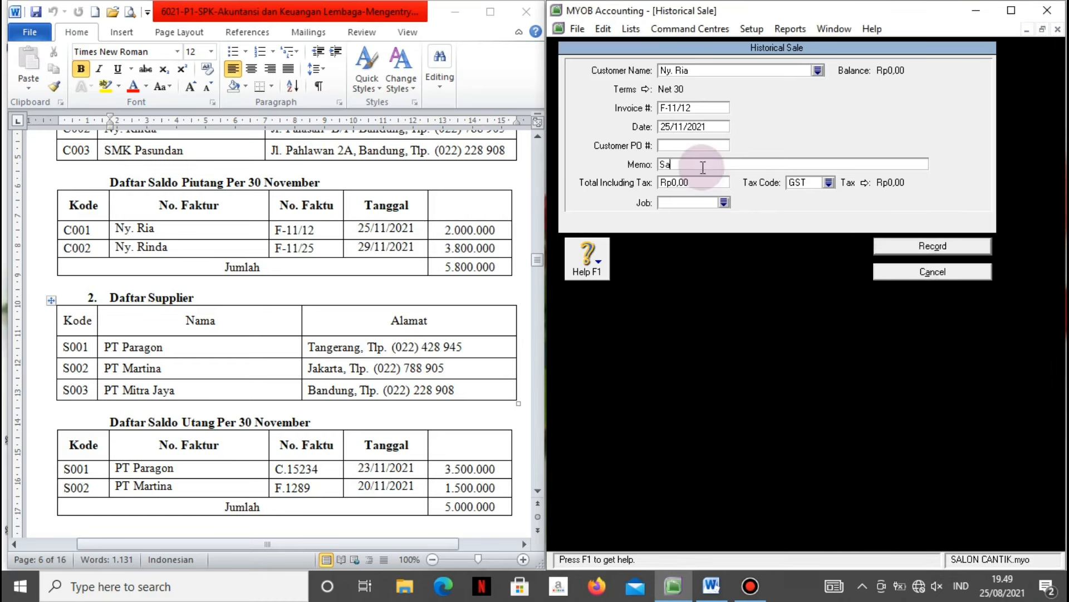
text(al)
key(BackSpace)
key(BackSpace)
key(BackSpace)
key(BackSpace)
text(Awal Piutang Ny. Ria)
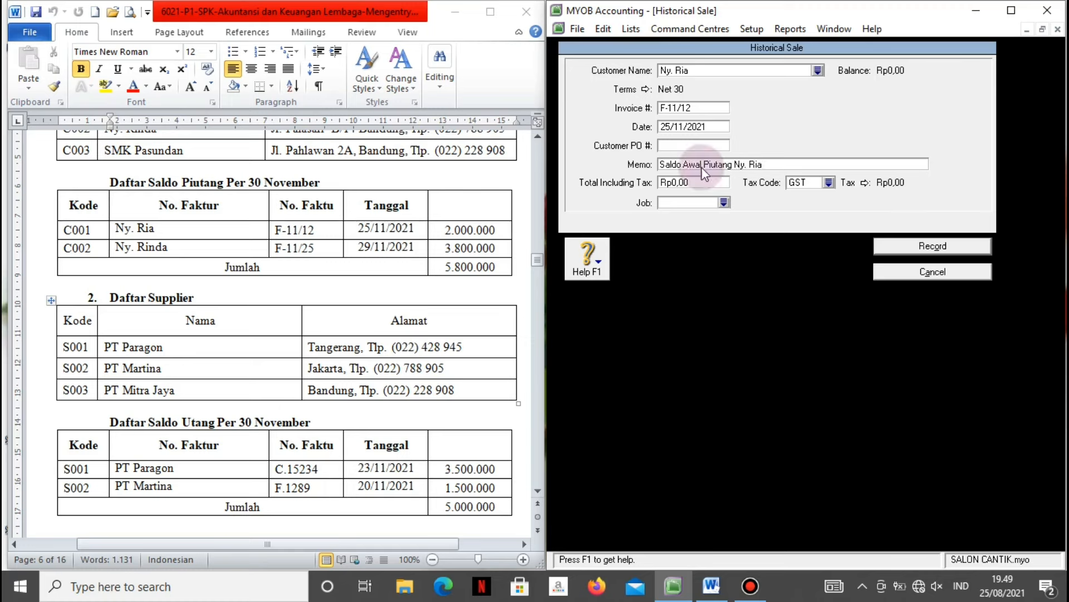
key(Tab)
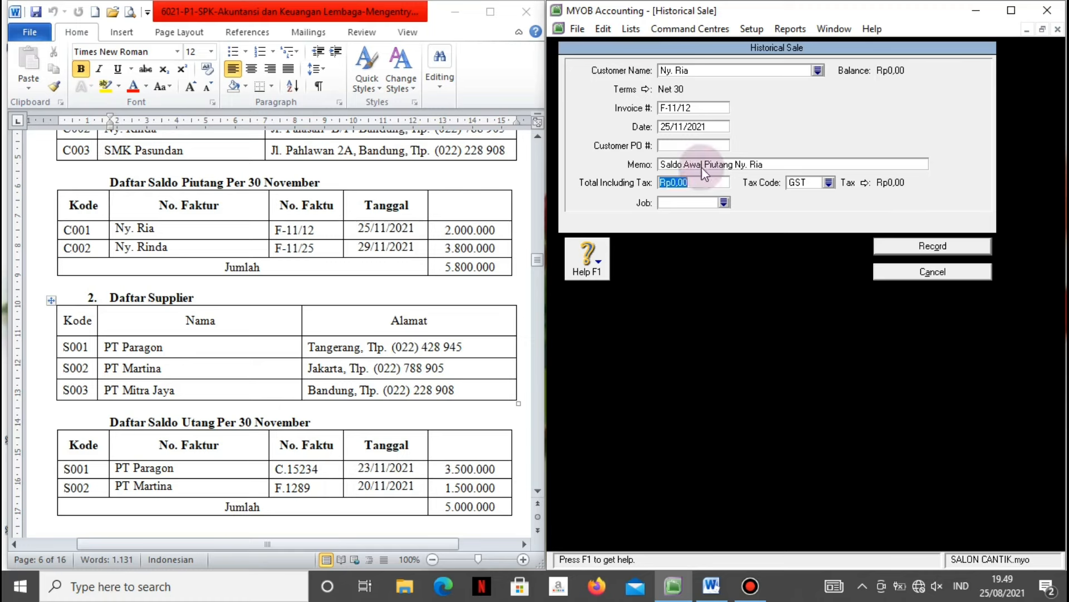
text(2000000)
key(Tab)
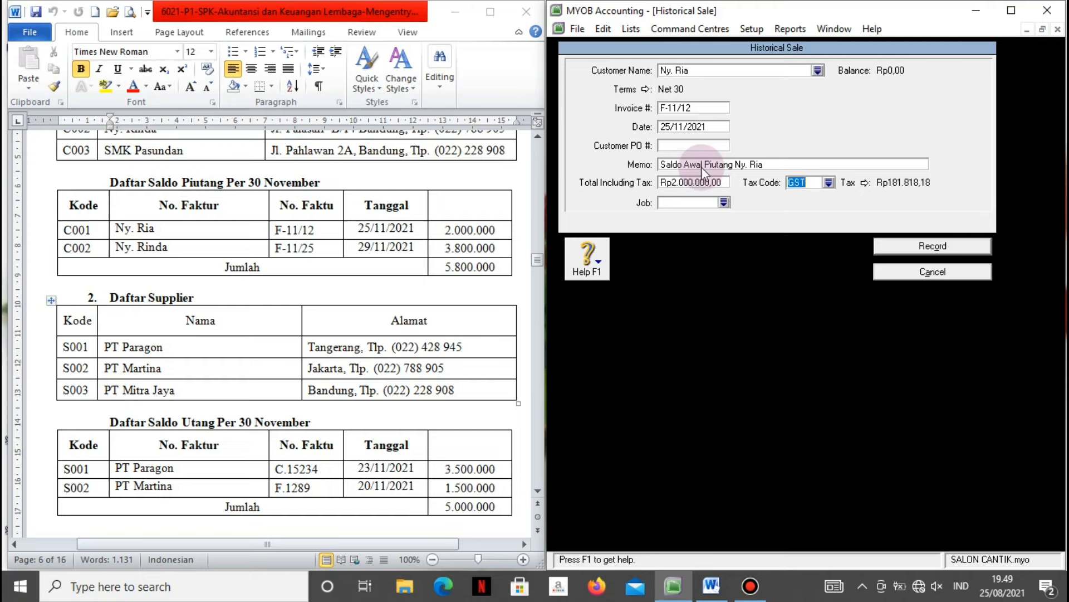
Apply tax code N-T, record the sale, and acknowledge the cash-basis note.
click(827, 182)
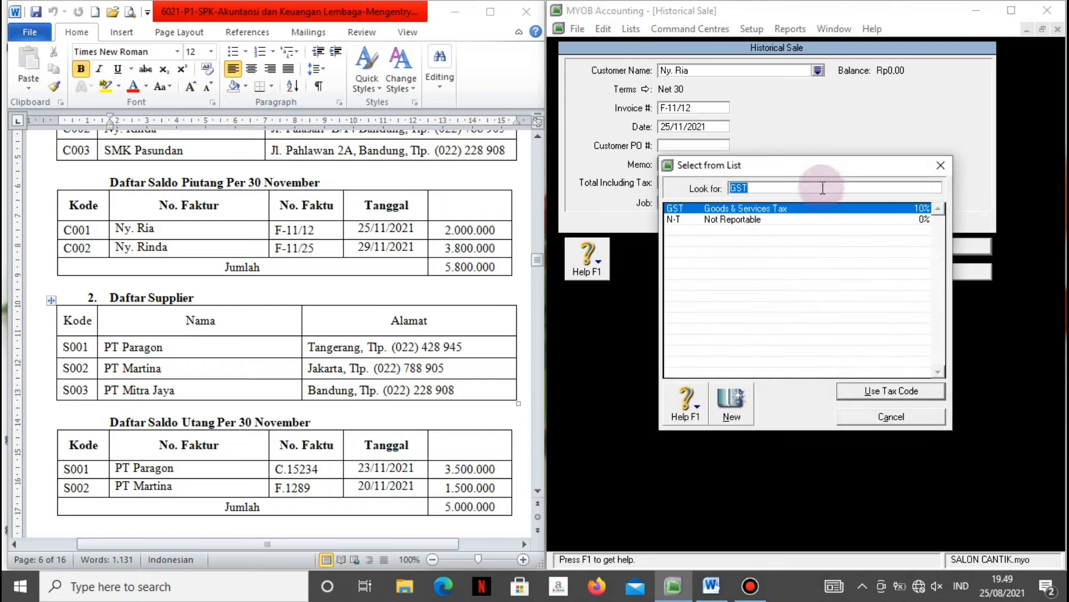
click(784, 219)
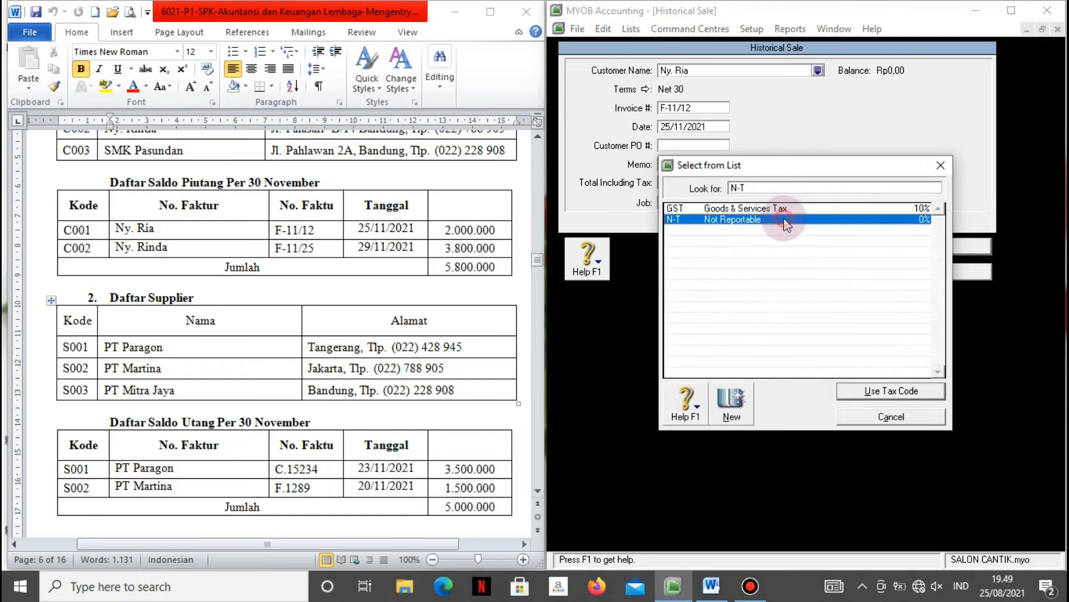
click(857, 397)
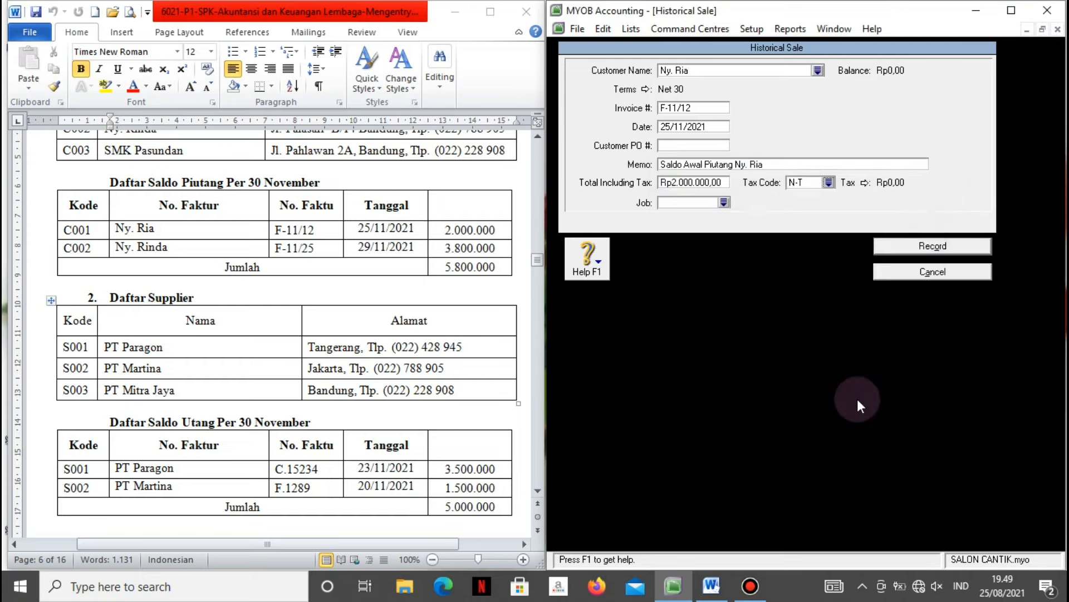
click(884, 246)
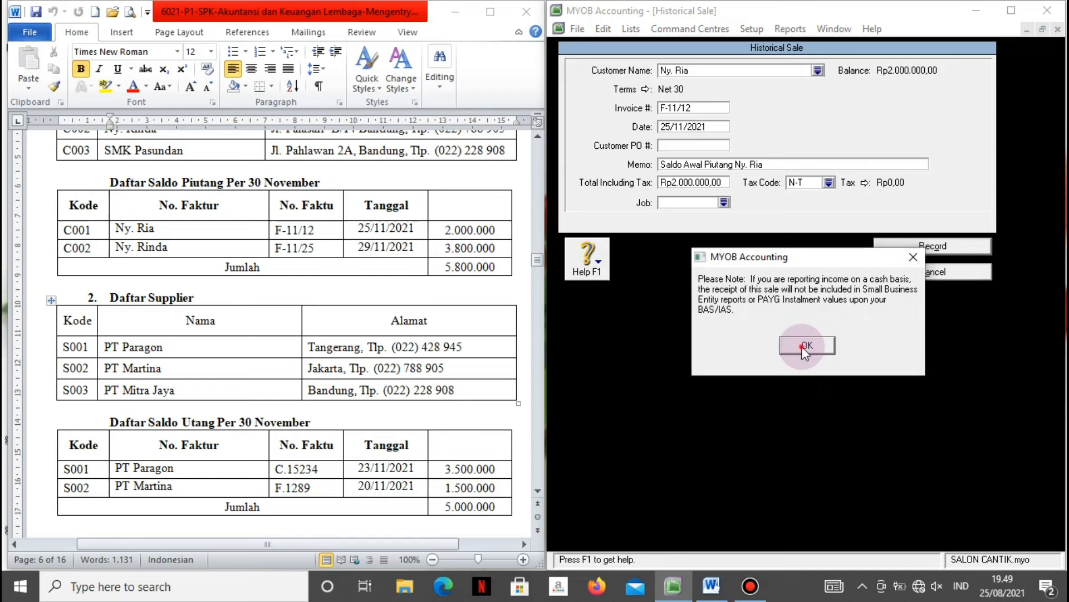
click(806, 343)
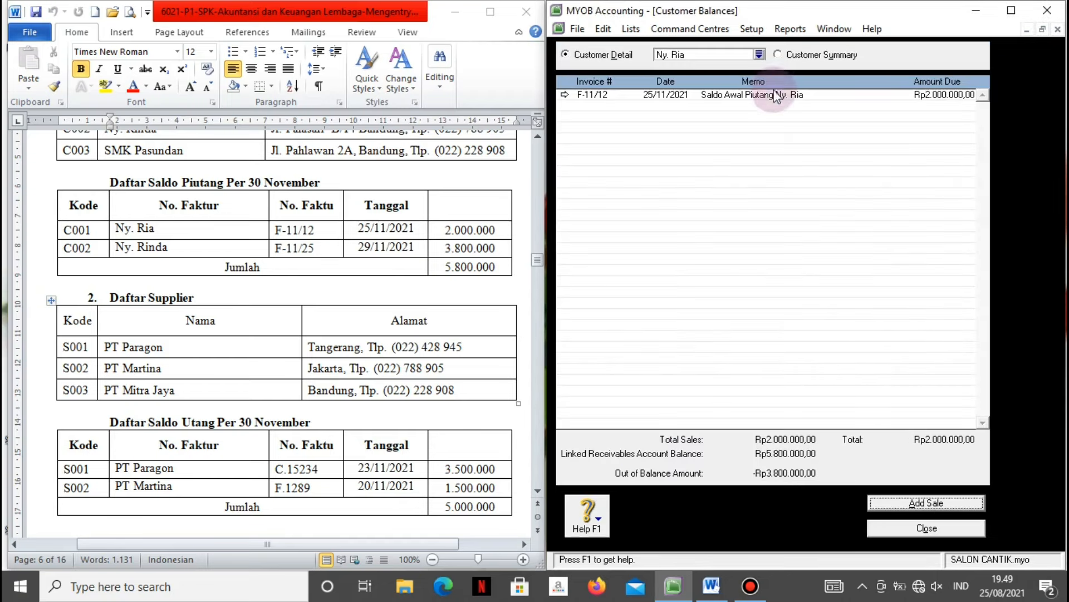
Select customer C002 and start a new historical sale.
click(760, 54)
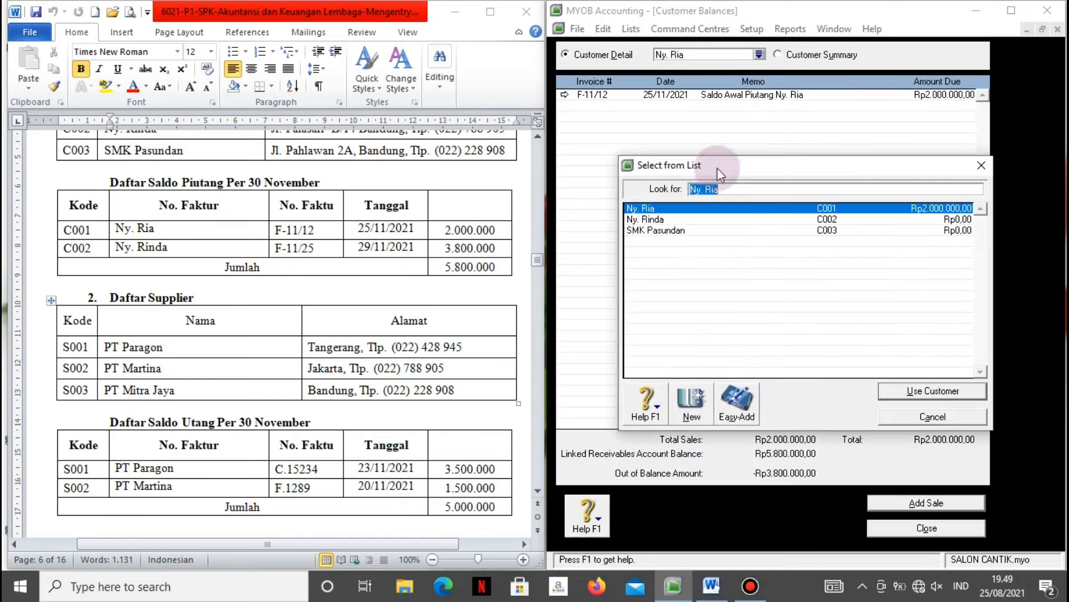
click(668, 220)
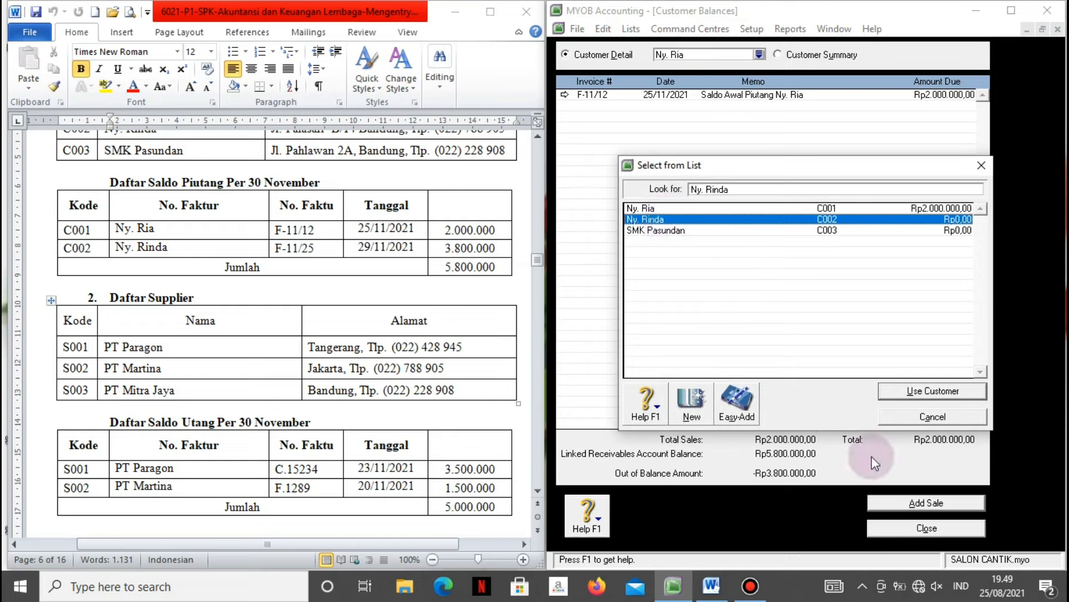
click(891, 392)
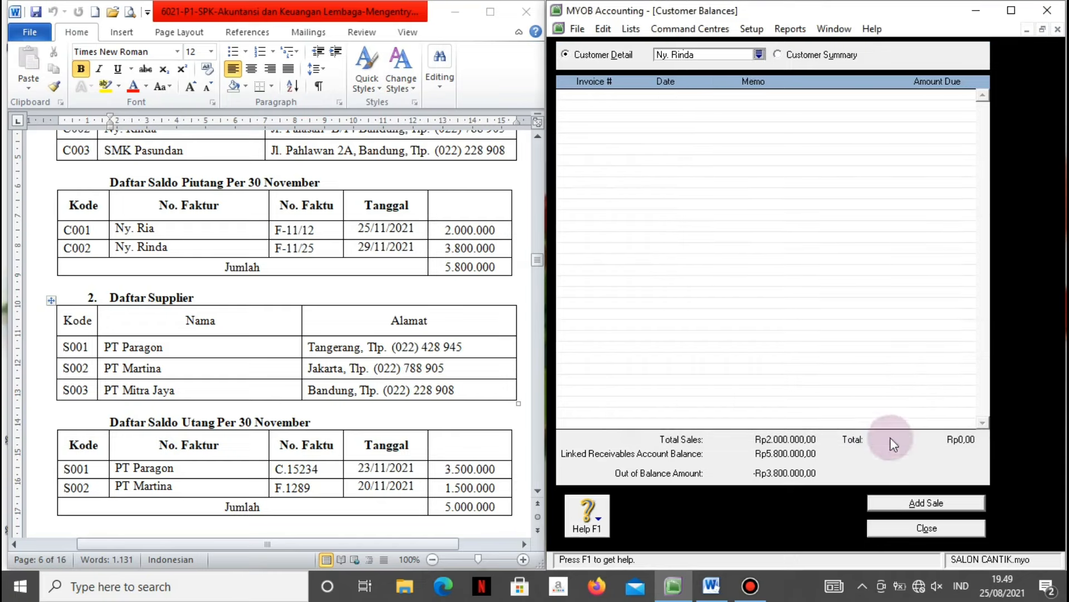
click(893, 501)
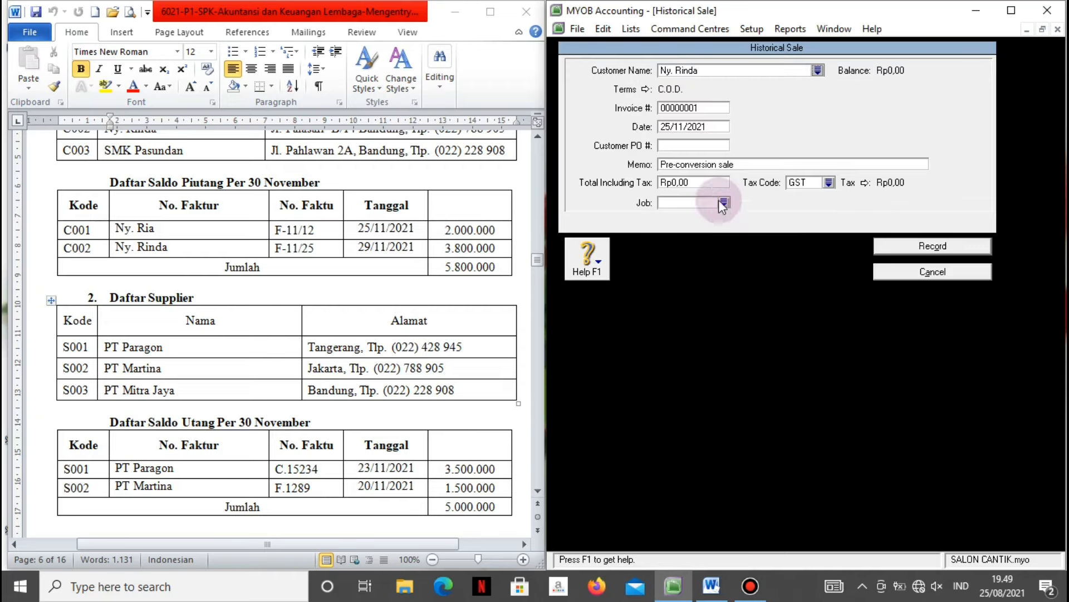
Set this sale's credit terms to Net 30 days.
click(646, 89)
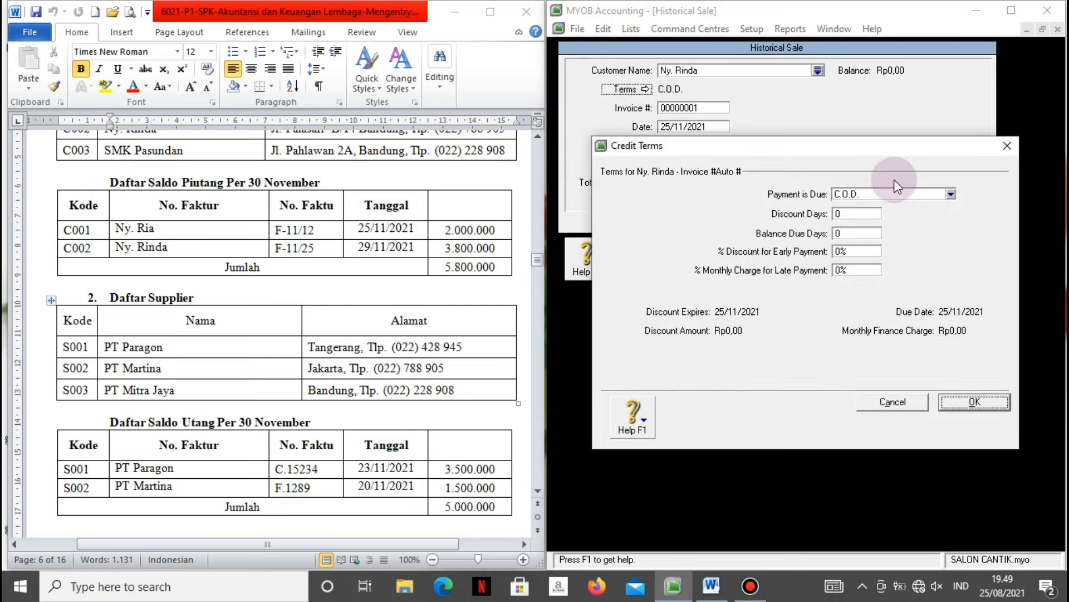
click(949, 195)
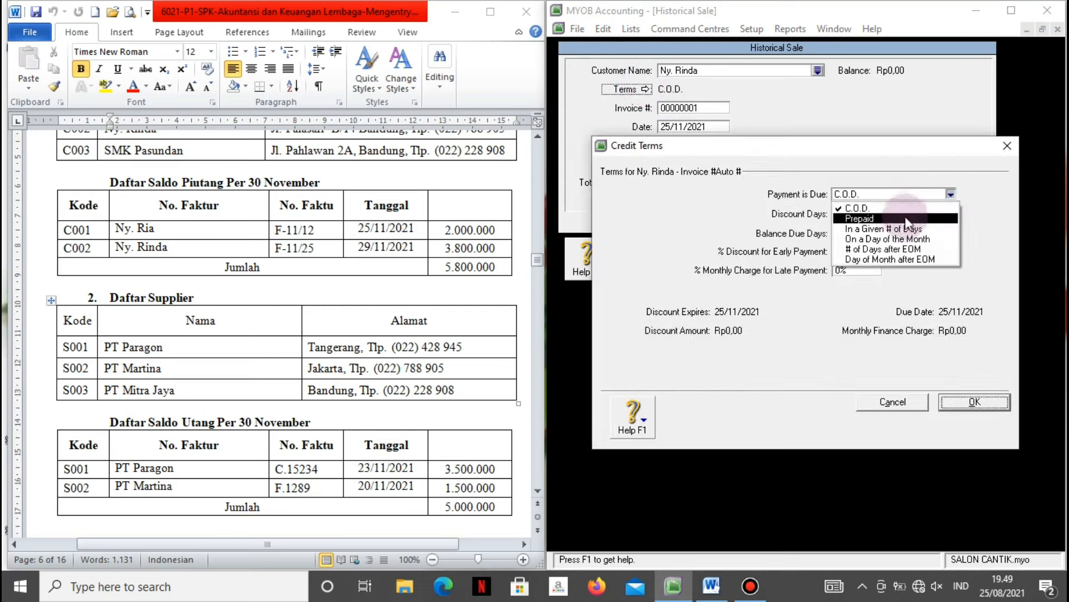
click(898, 229)
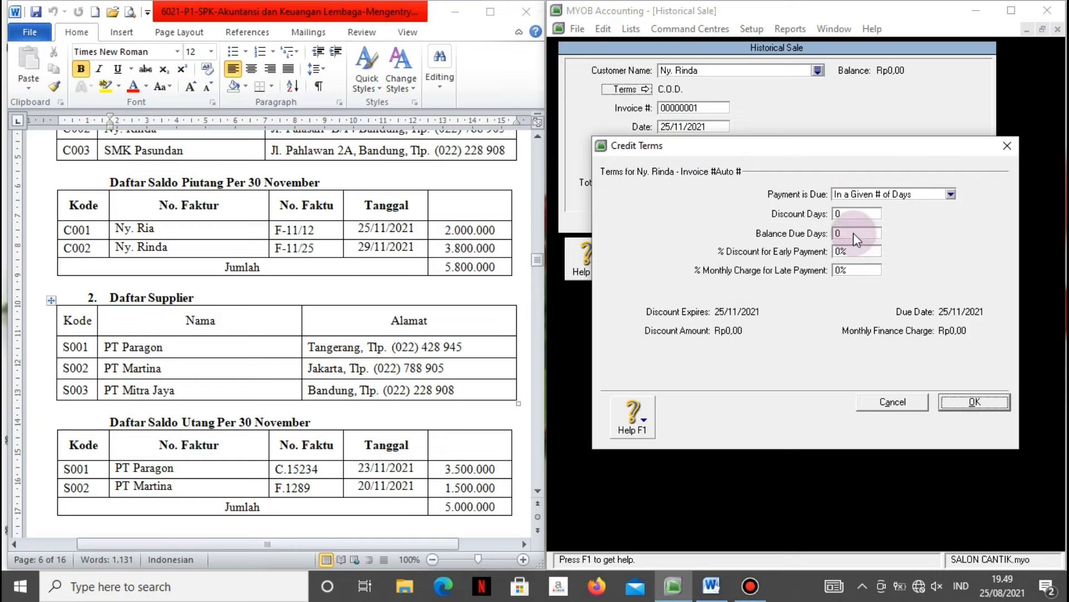
click(854, 233)
text(30)
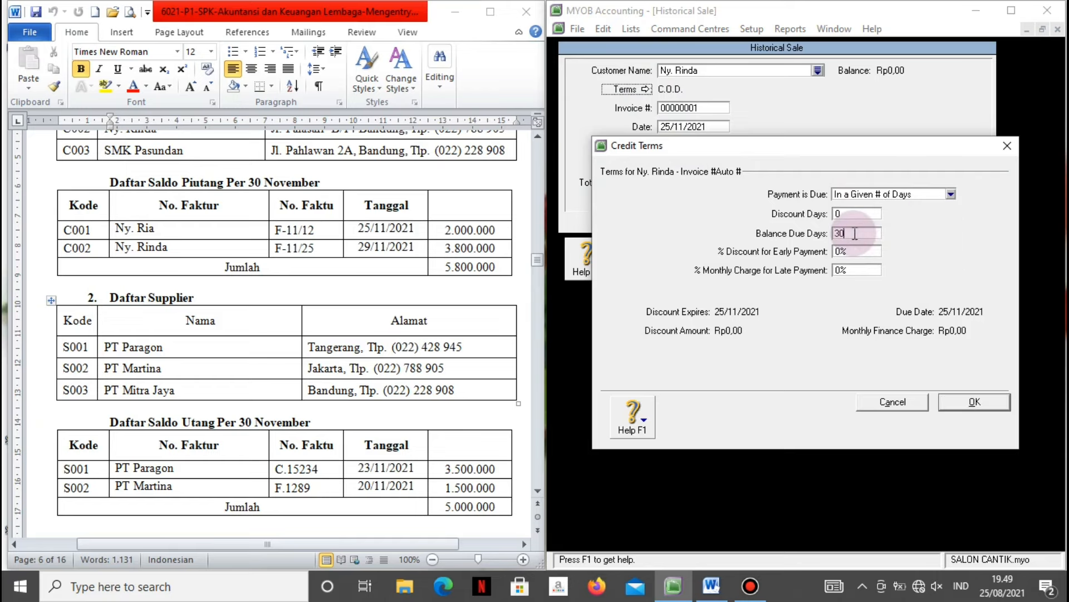
click(963, 406)
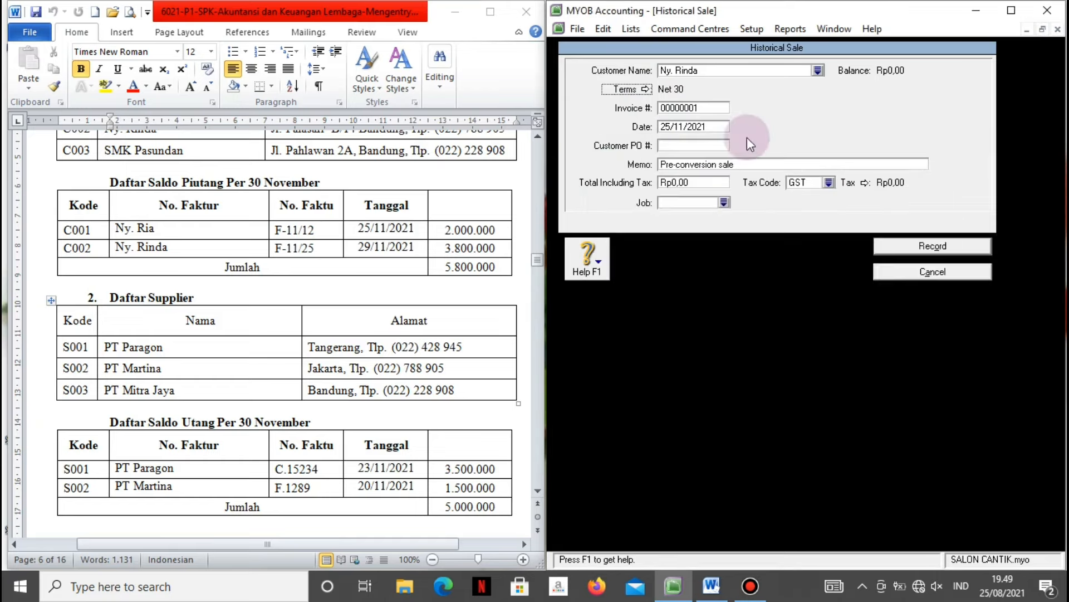
Enter invoice F-11/25 dated 29/11/2021, dismissing the future-date warning.
click(693, 108)
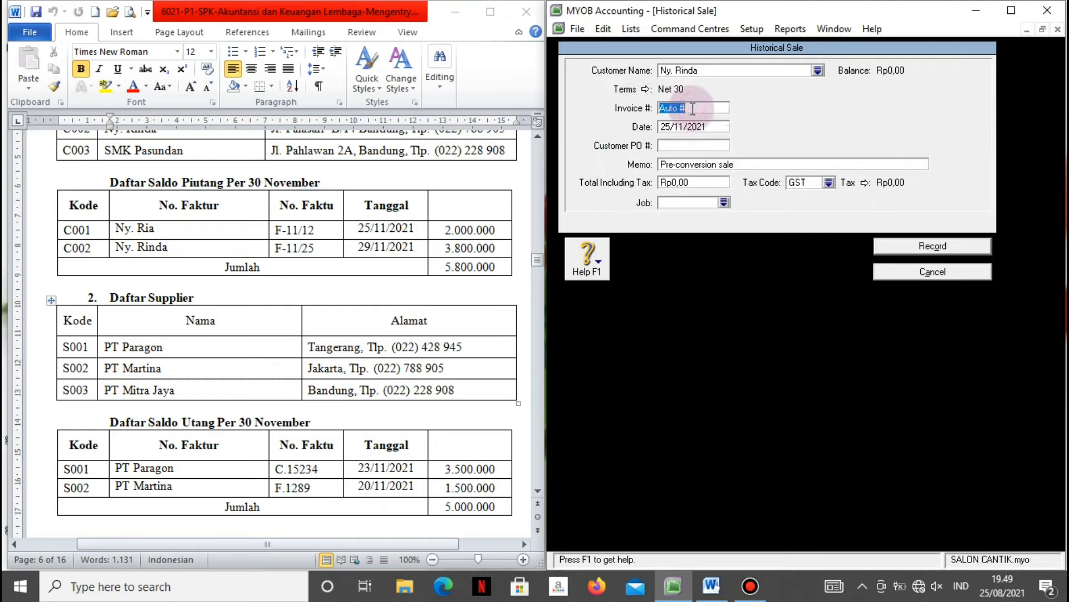
text(F-11/25)
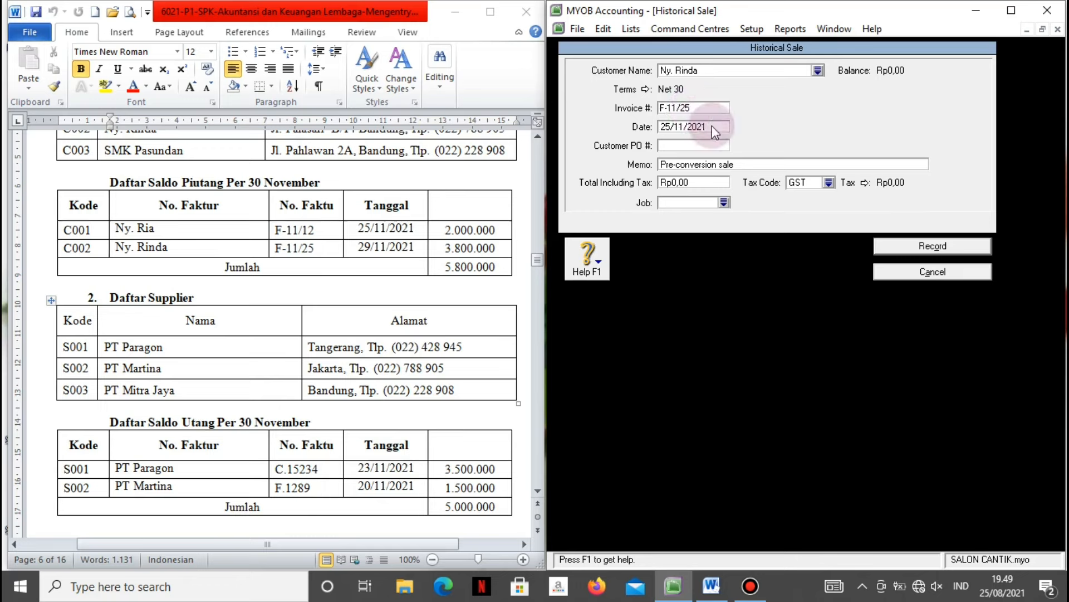
key(Tab)
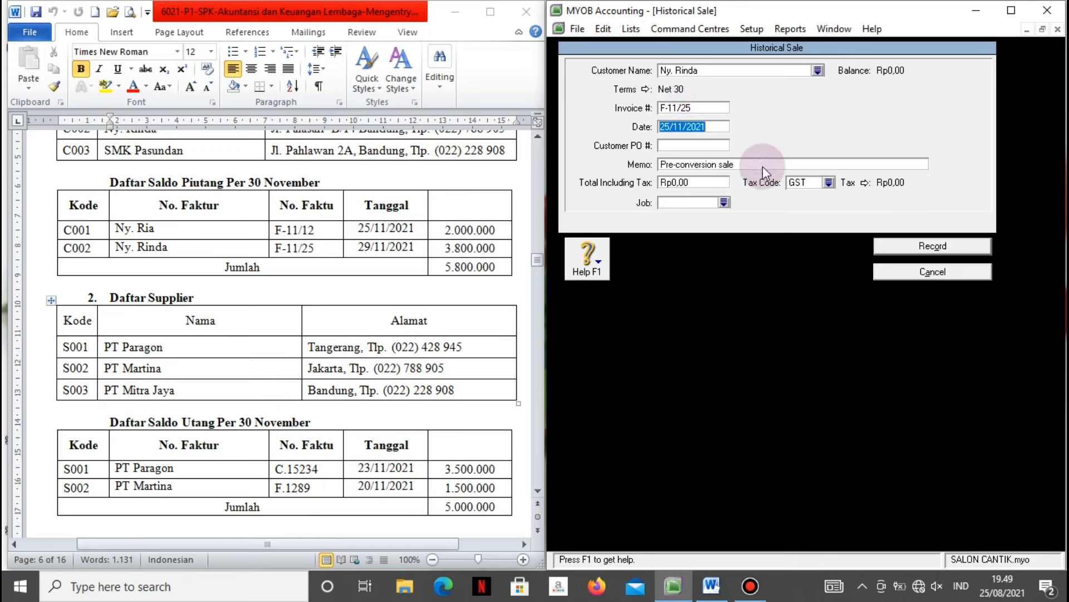
click(671, 128)
key(BackSpace)
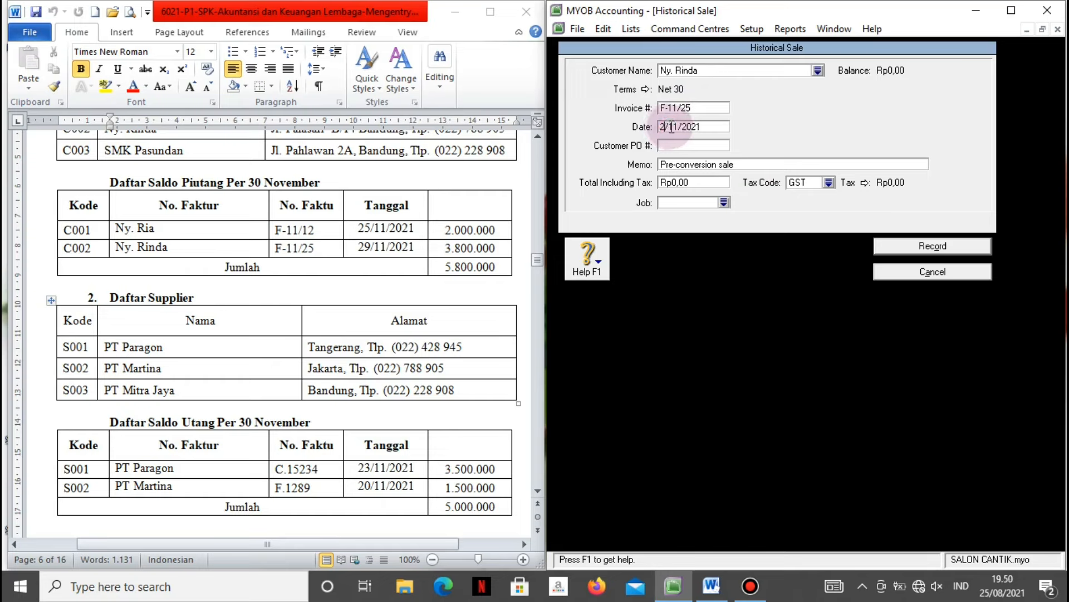
text(9)
click(681, 163)
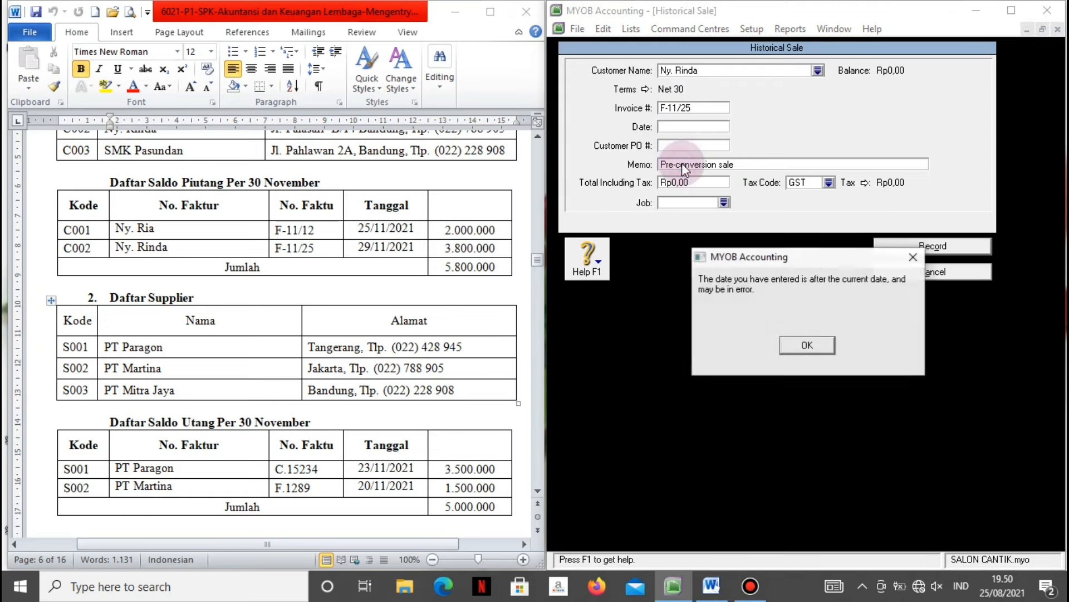
click(806, 345)
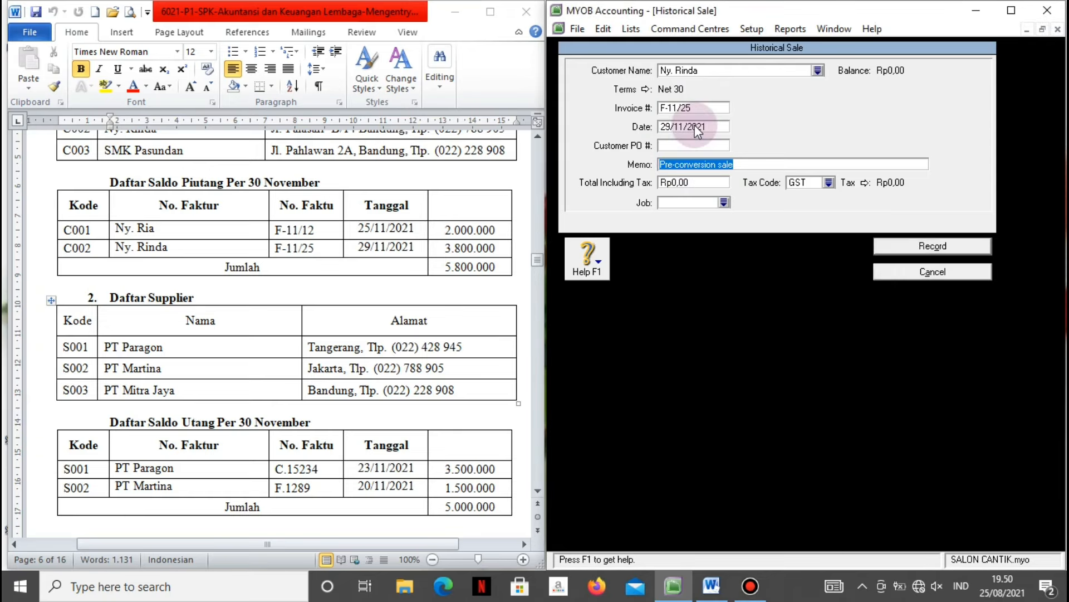
Enter the memo 'Saldo Awal Piutang' plus the customer's name, and total 3.800.000.
text(Saldo )
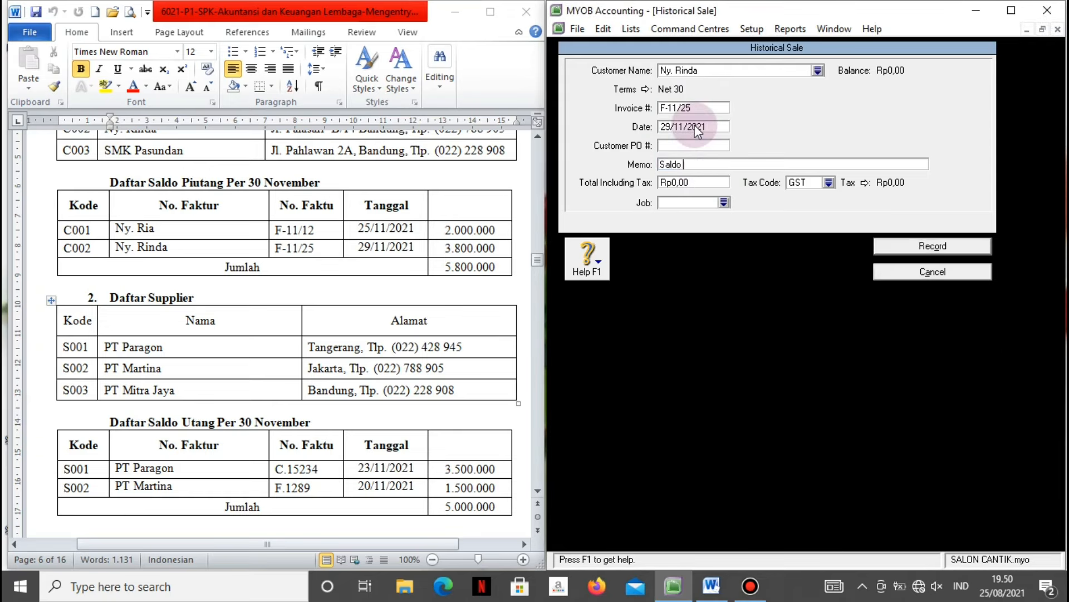
text(Awal Piutang Ny. Rinda)
key(Tab)
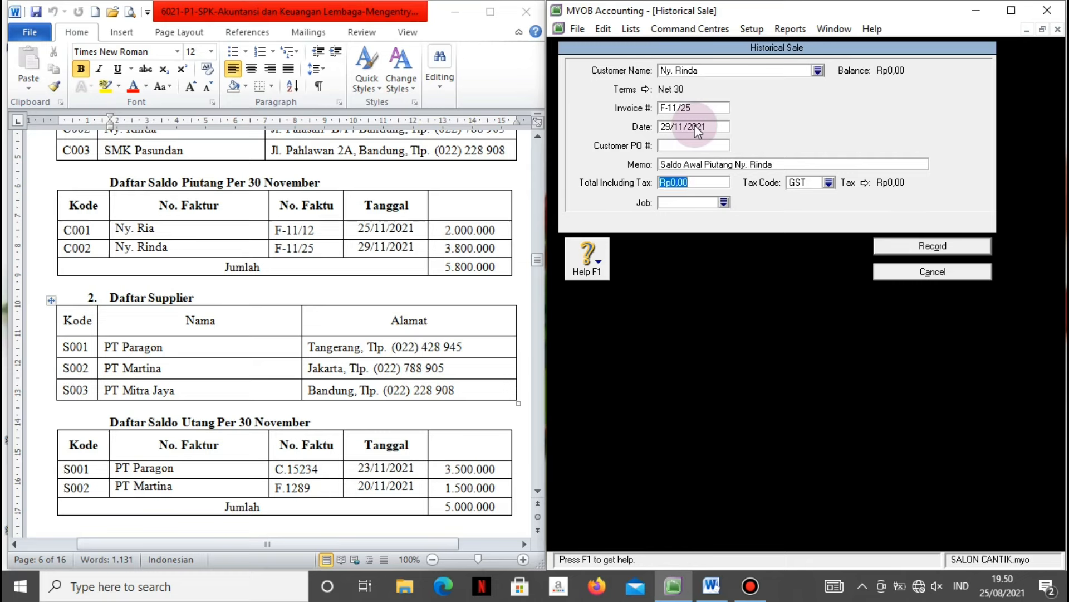
text(800000)
key(Tab)
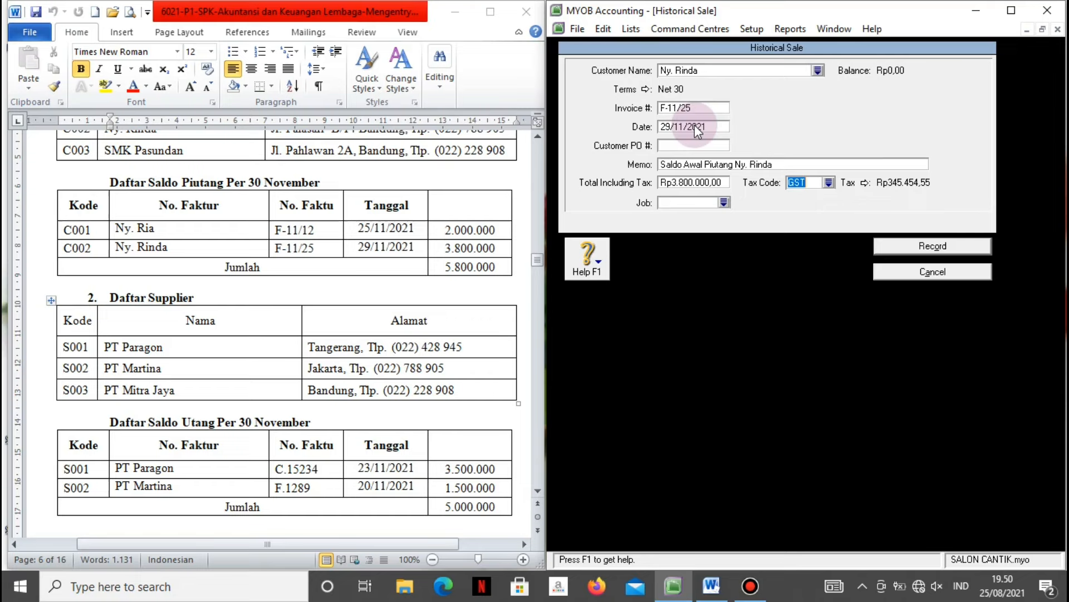
Apply tax code N-T, record the sale, and acknowledge both messages.
click(829, 182)
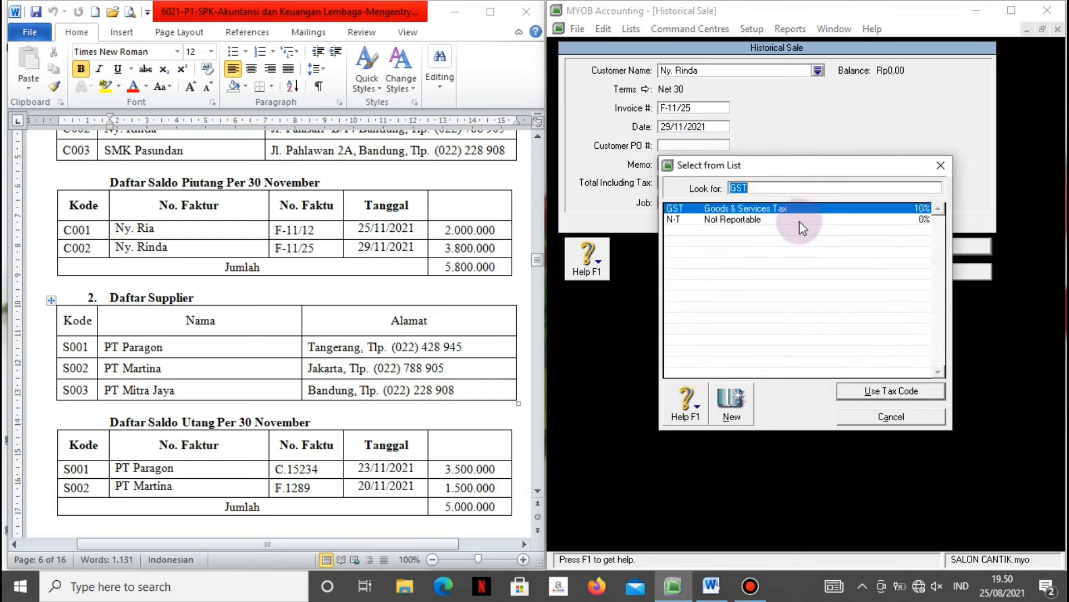
click(772, 221)
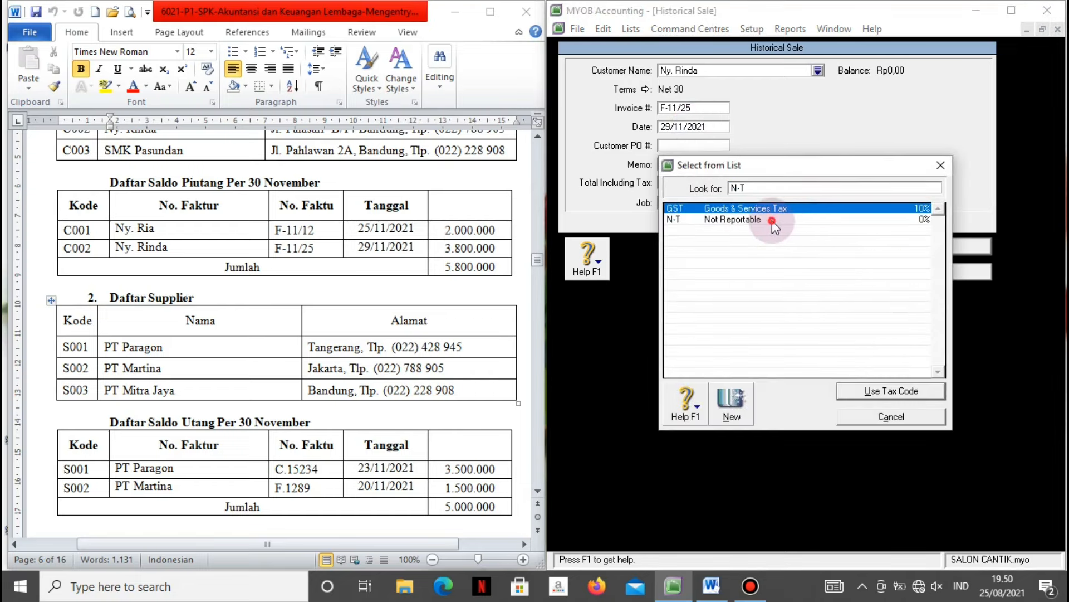
click(850, 397)
click(886, 246)
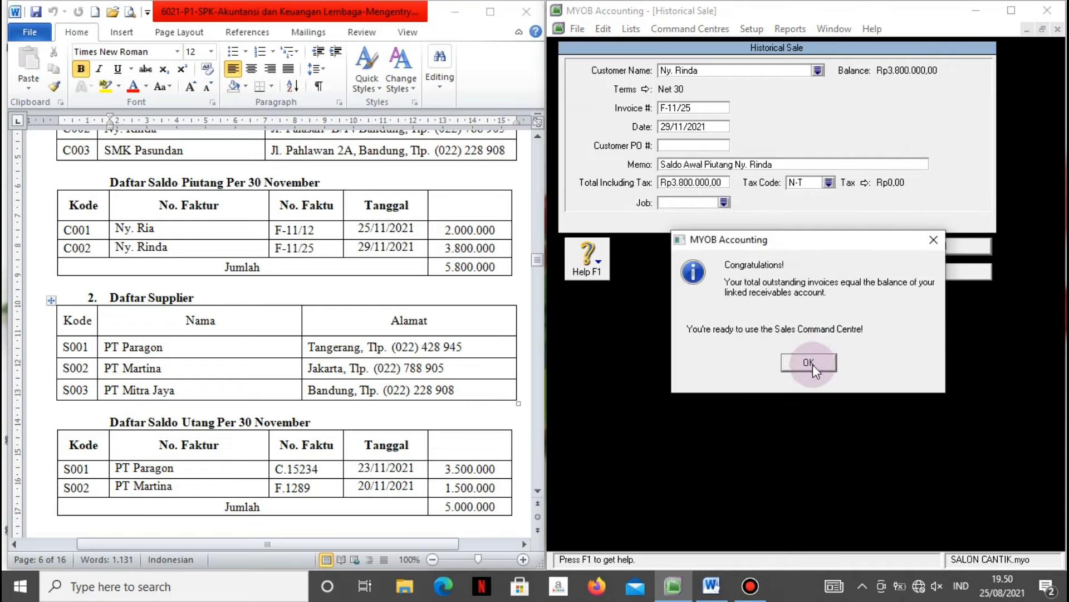
click(813, 365)
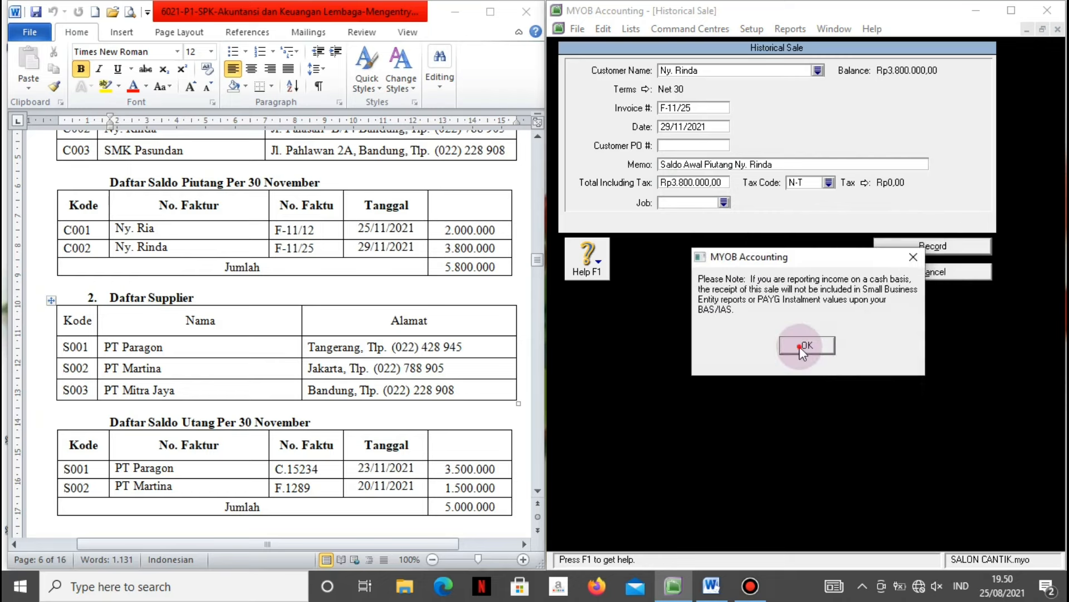
click(800, 346)
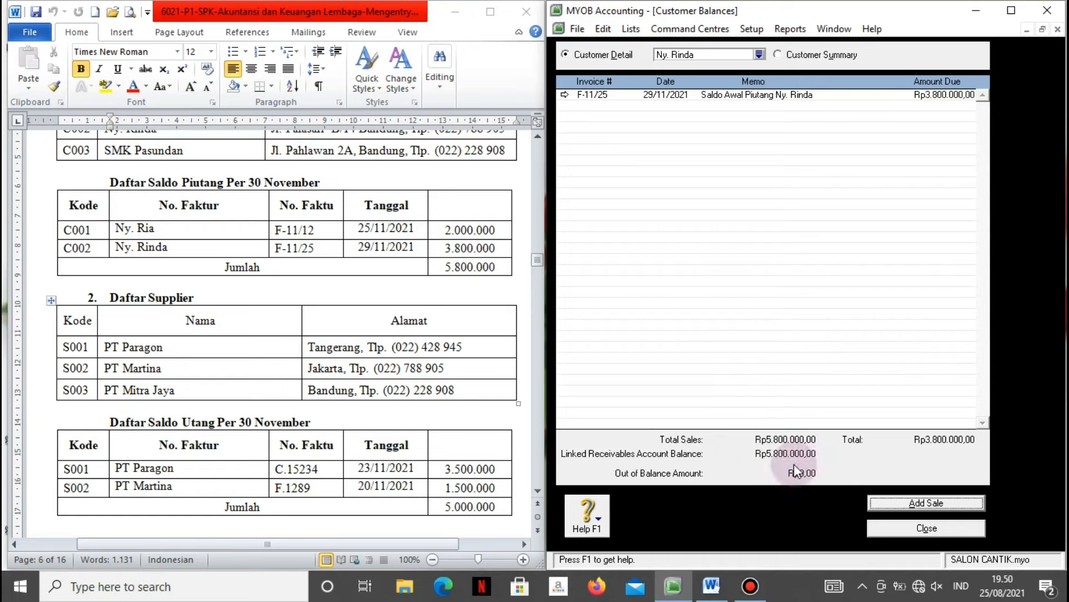
Close Customer Balances and view Dokumen Transaksi No. 1 in Word before returning to MYOB.
click(914, 528)
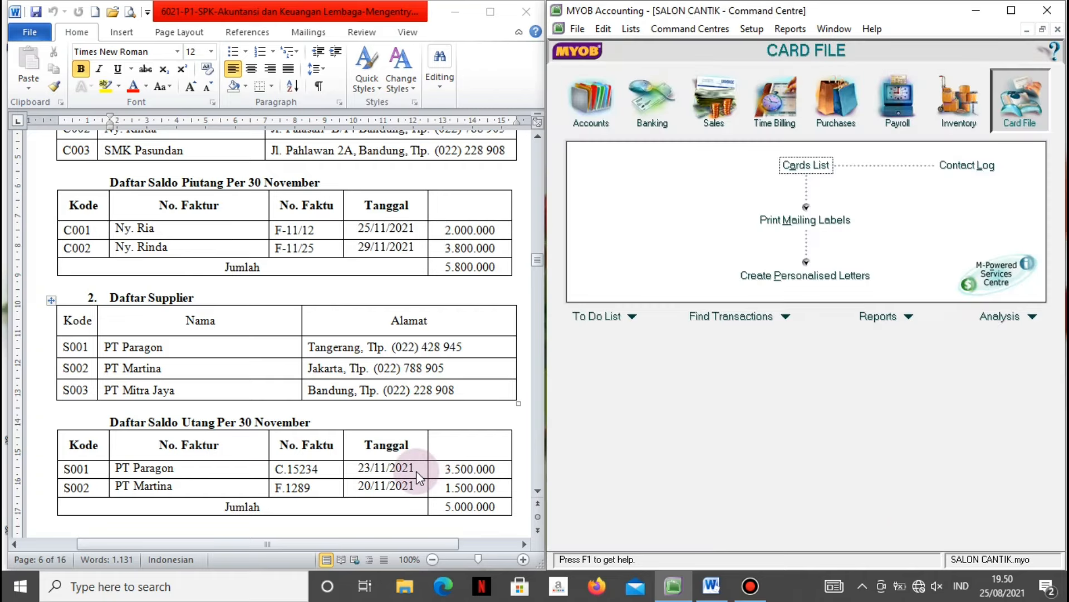
click(417, 525)
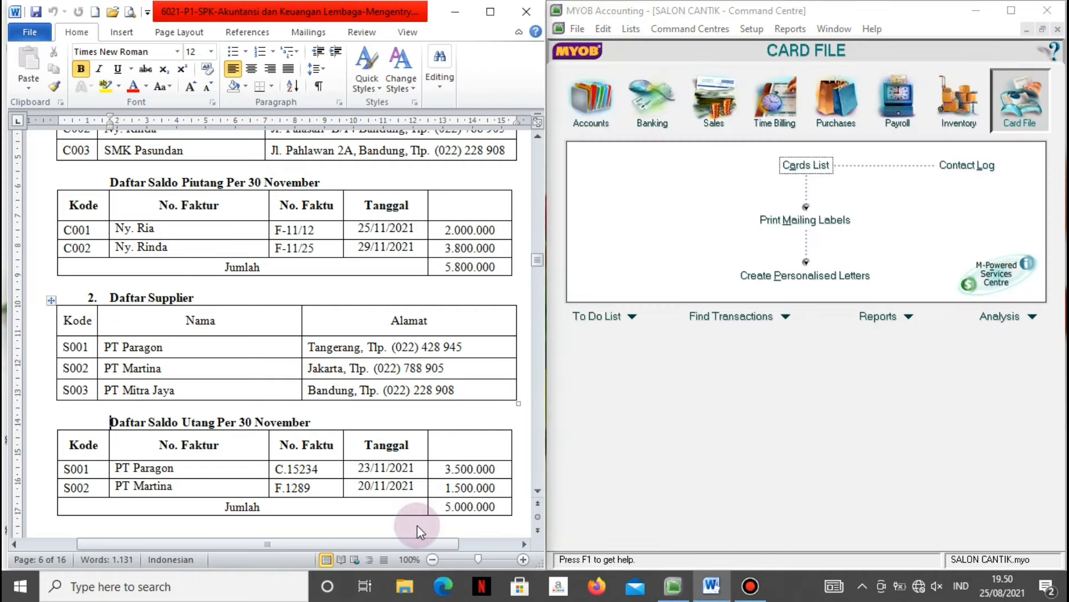
key(Down)
key(Down)
key(Down)
key(Down)
key(Down)
key(Down)
key(Down)
key(Down)
key(Down)
key(Down)
key(Down)
key(Down)
key(Down)
key(Down)
key(Down)
key(Down)
key(Down)
key(Down)
key(Down)
key(Down)
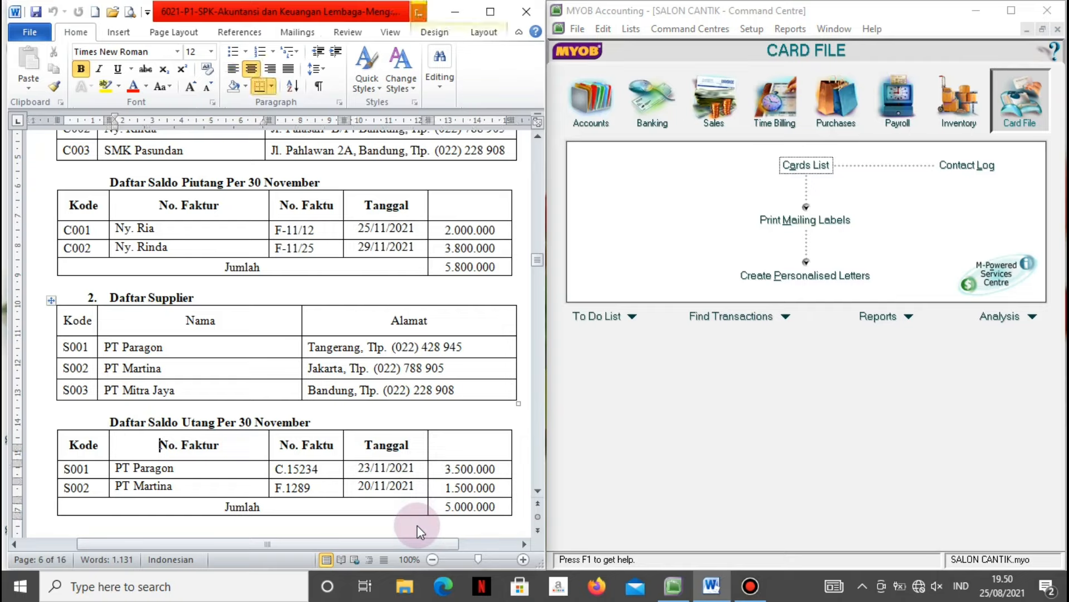
key(Down)
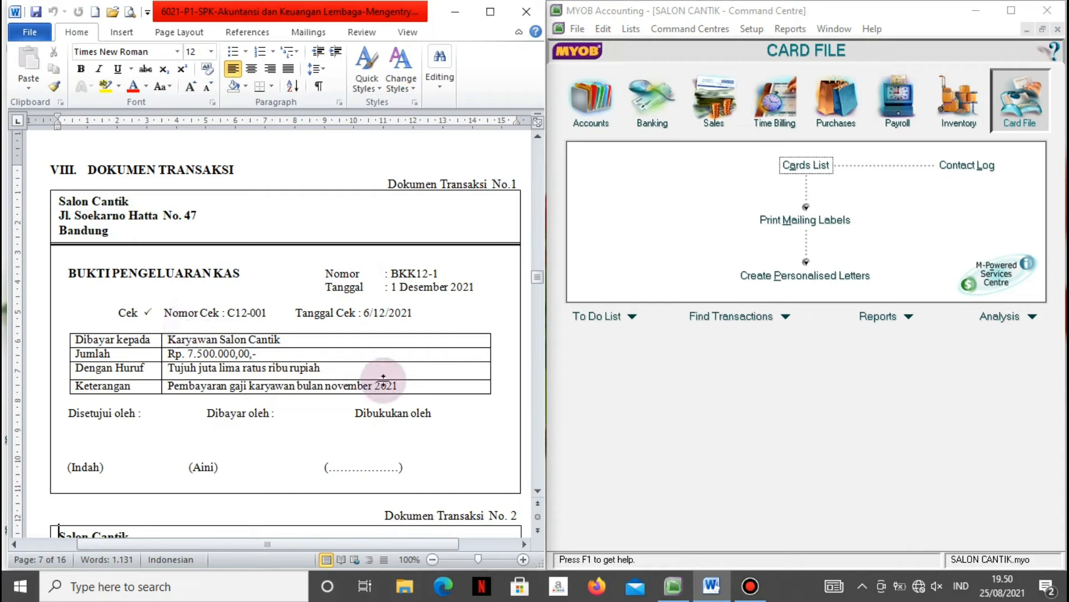
click(634, 220)
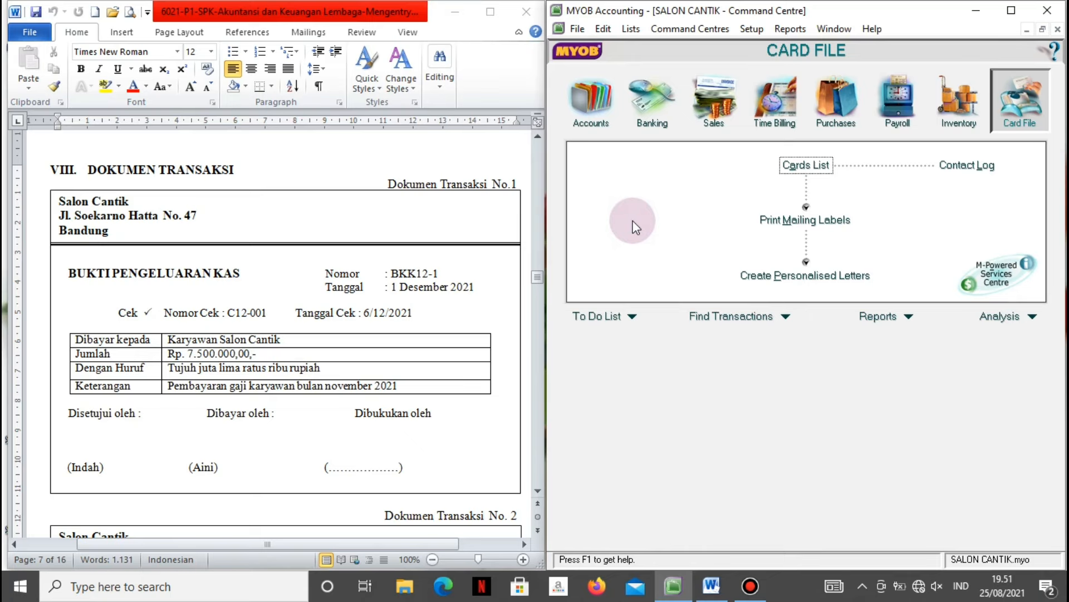
Start a non-tax-inclusive Spend Money payment to Karyawan with memo 'Pembayaran gaji bulan Nopember'.
click(648, 107)
click(647, 172)
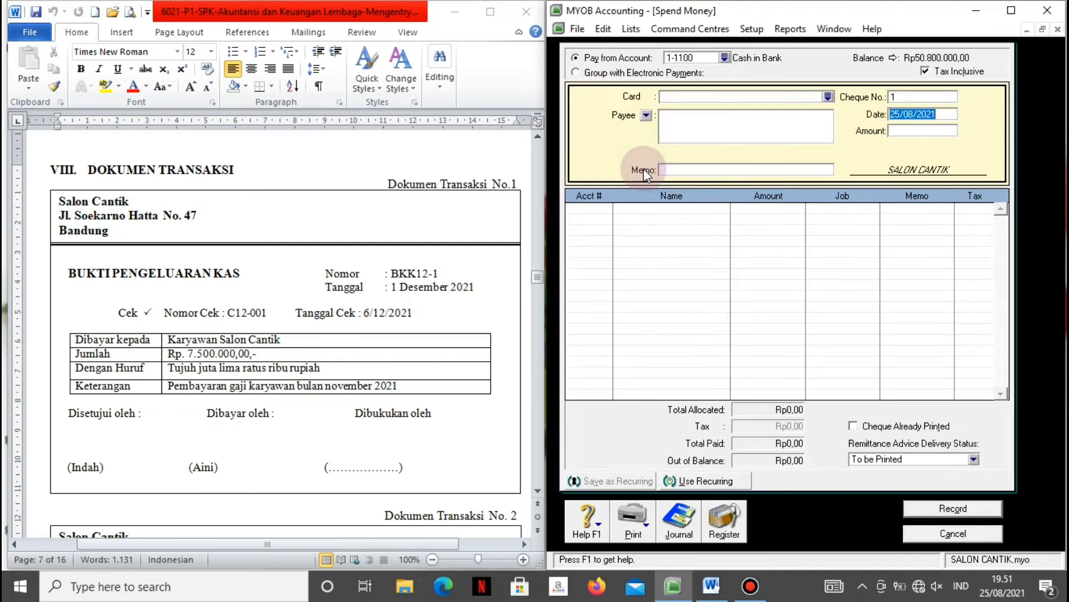
click(933, 76)
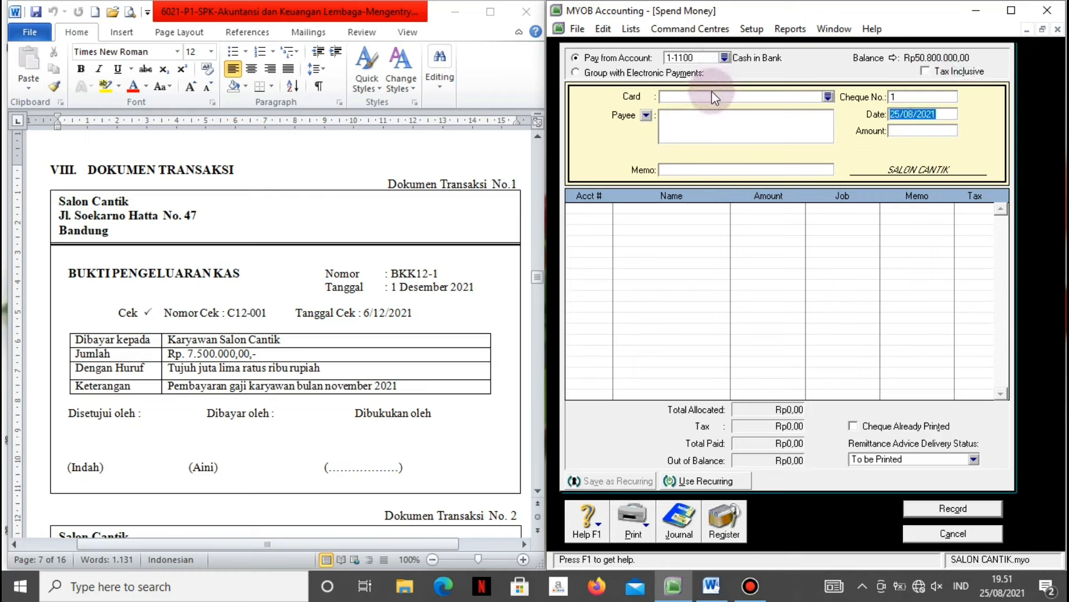
click(717, 118)
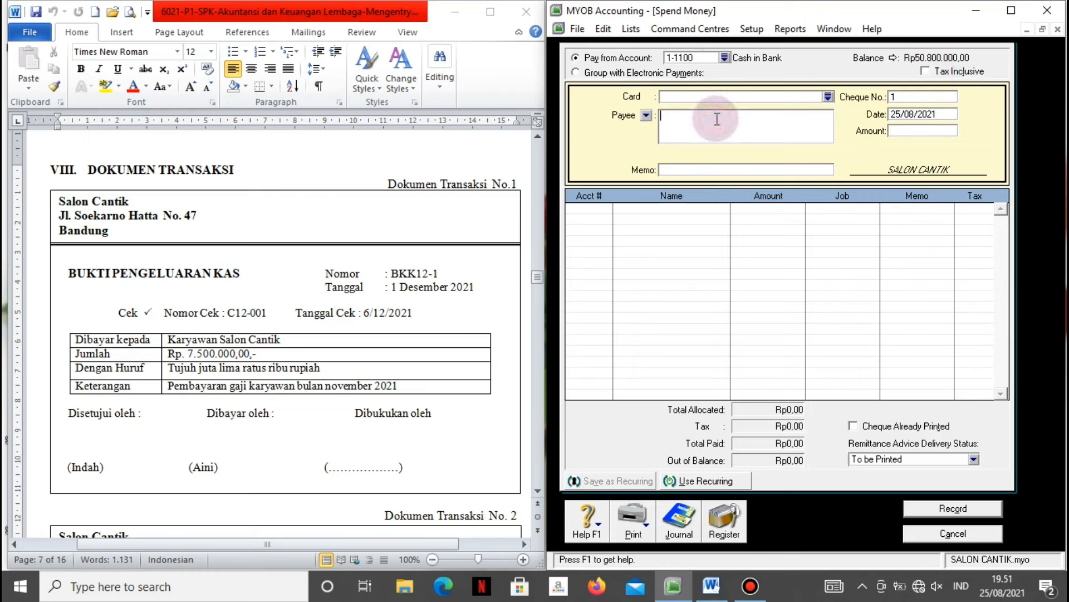
text(Karyawan)
click(725, 170)
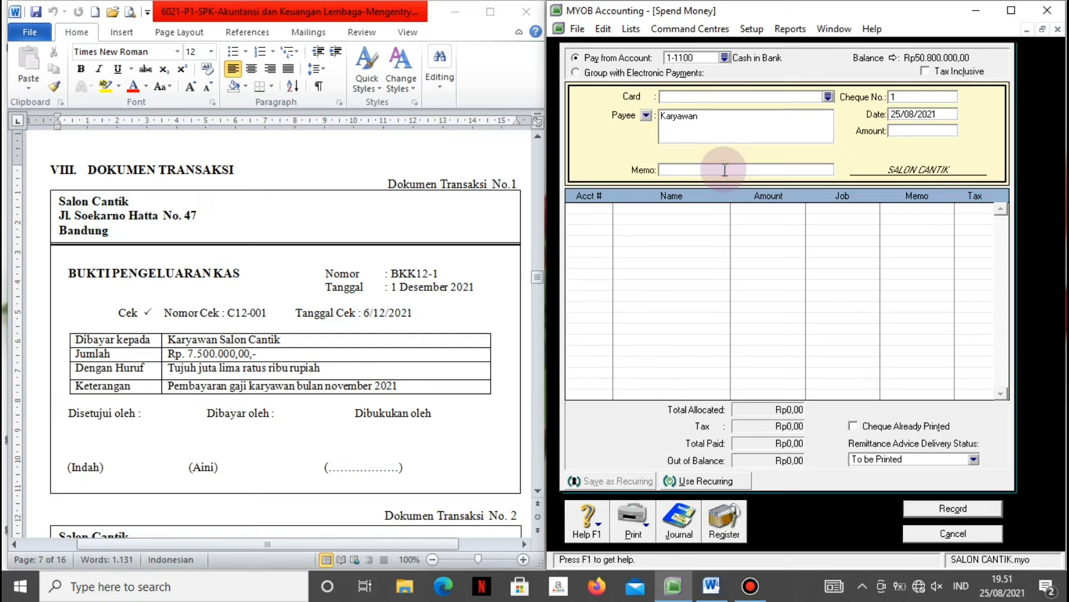
text(Pembayaran gaji bulan Nopember)
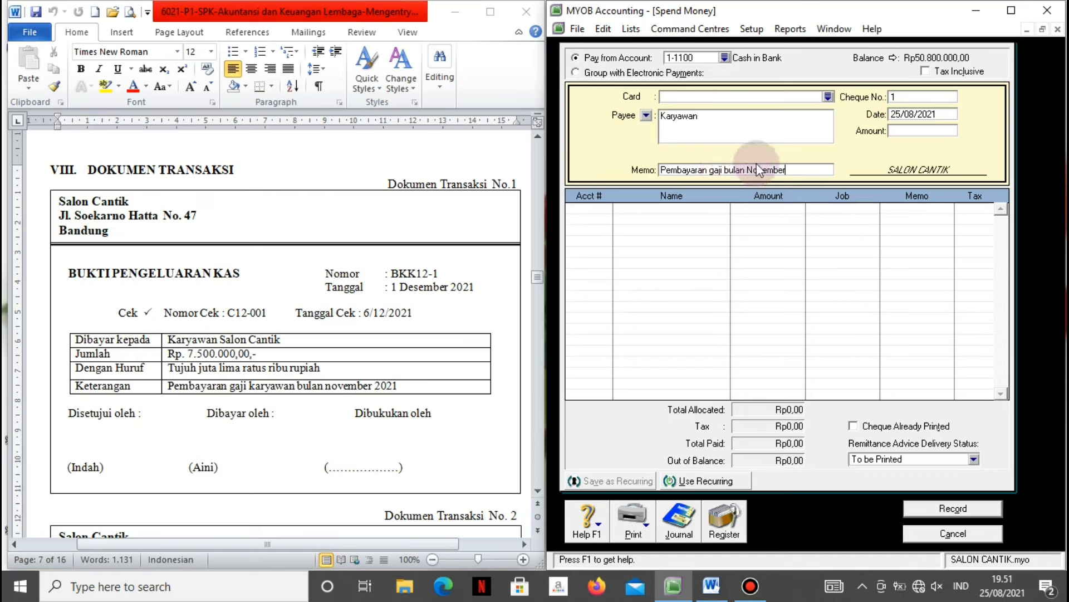
Set cheque no. BKK12-1, date 01/12/2021 and amount 7.500.000.
click(889, 135)
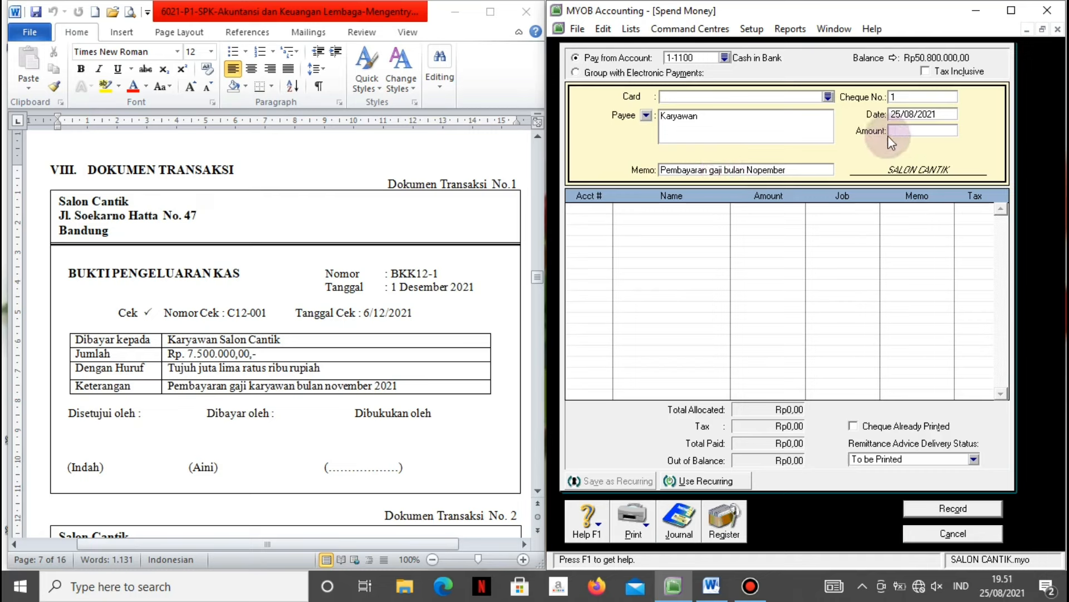
click(900, 96)
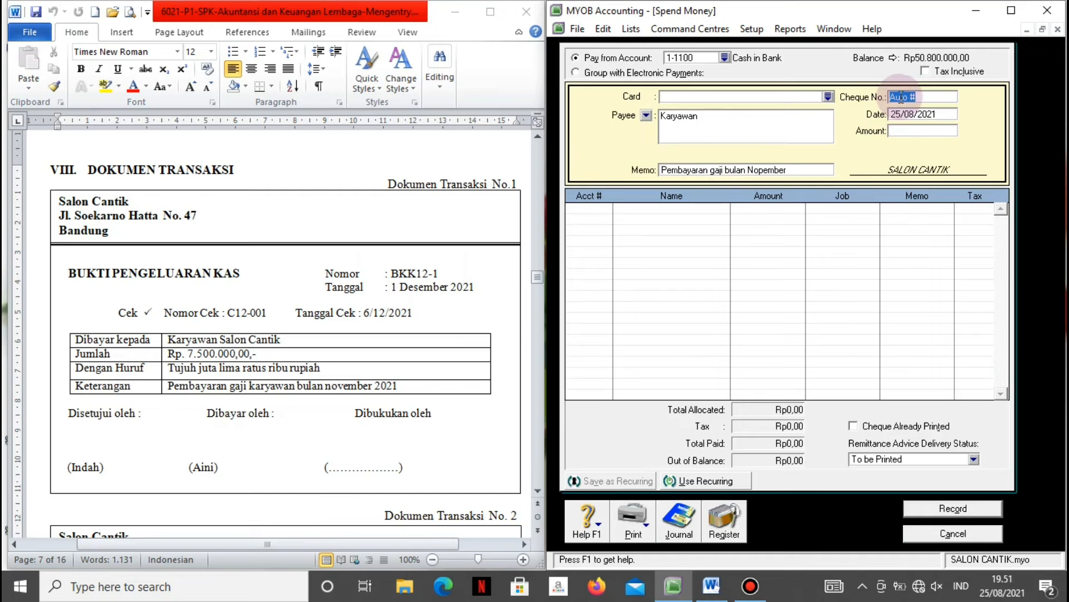
text(BKK120)
key(BackSpace)
text(-1)
key(Tab)
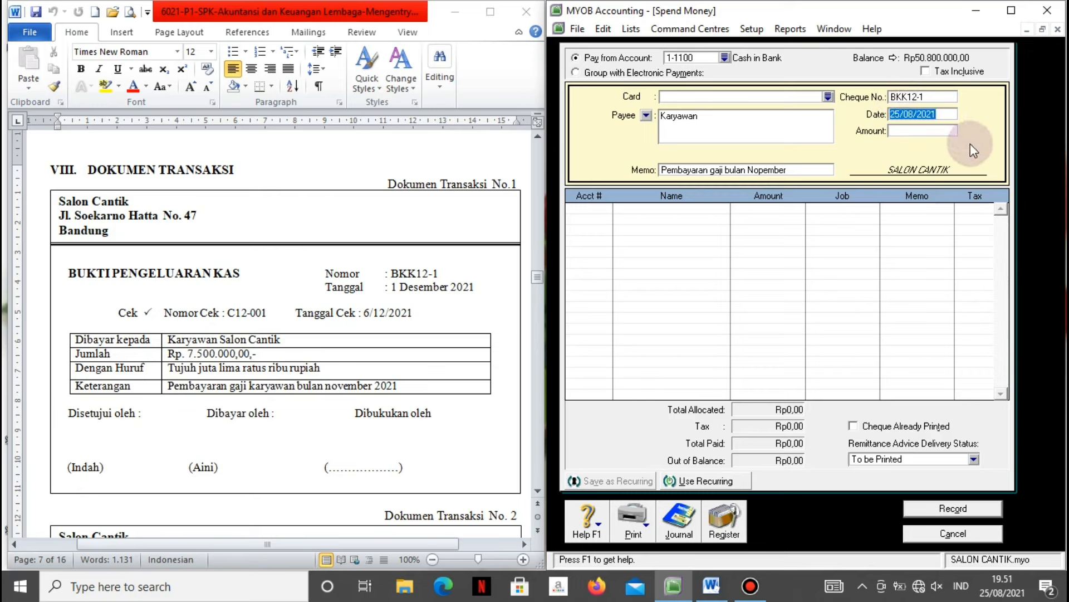
text(1/12/2021)
key(Tab)
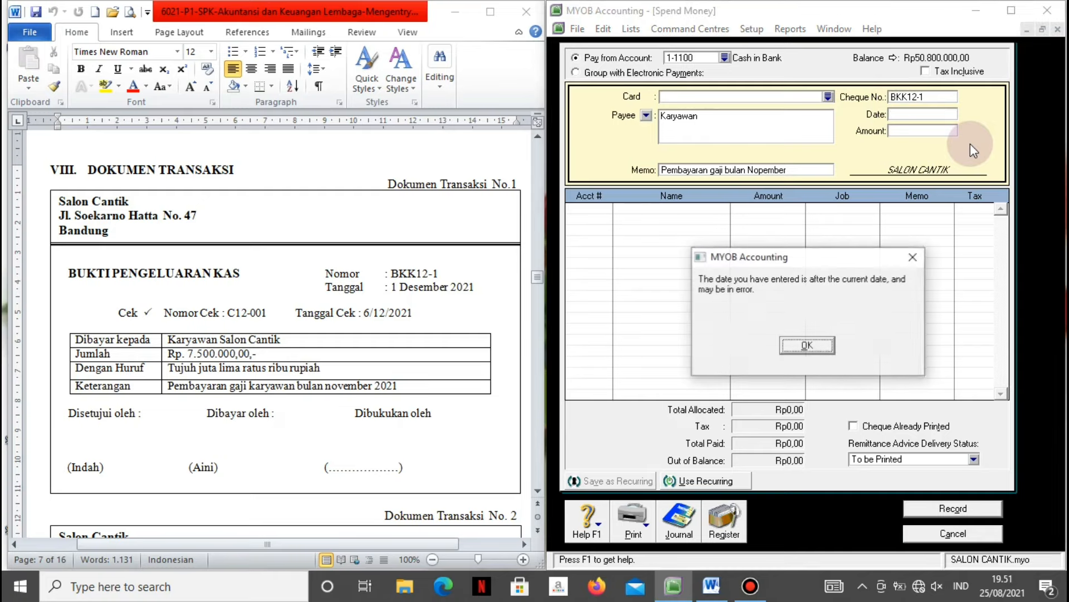
click(813, 346)
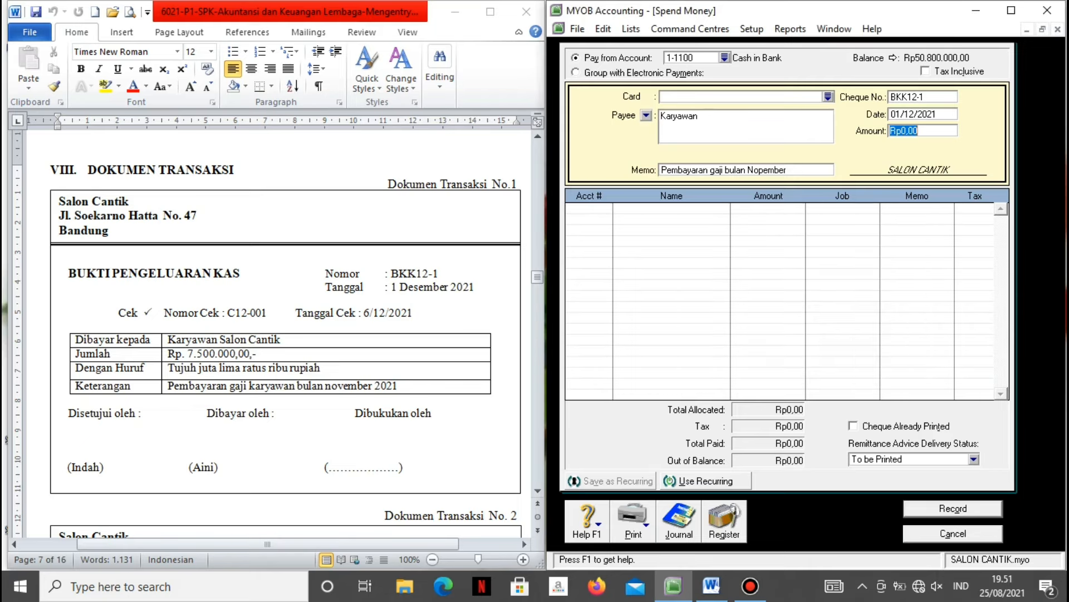
text(7.500.00)
text(0000)
click(814, 351)
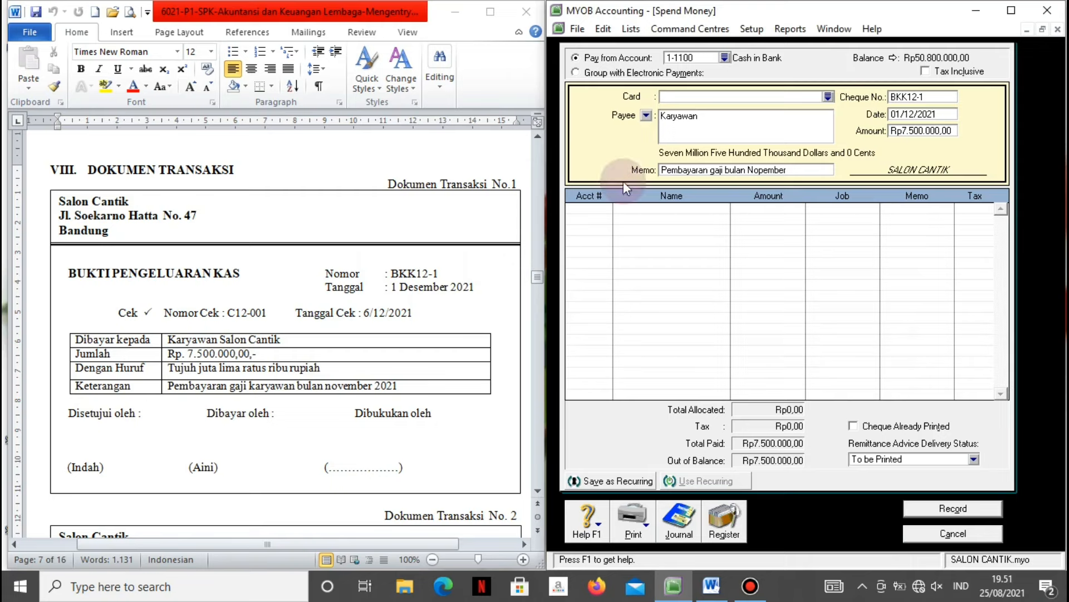
click(606, 206)
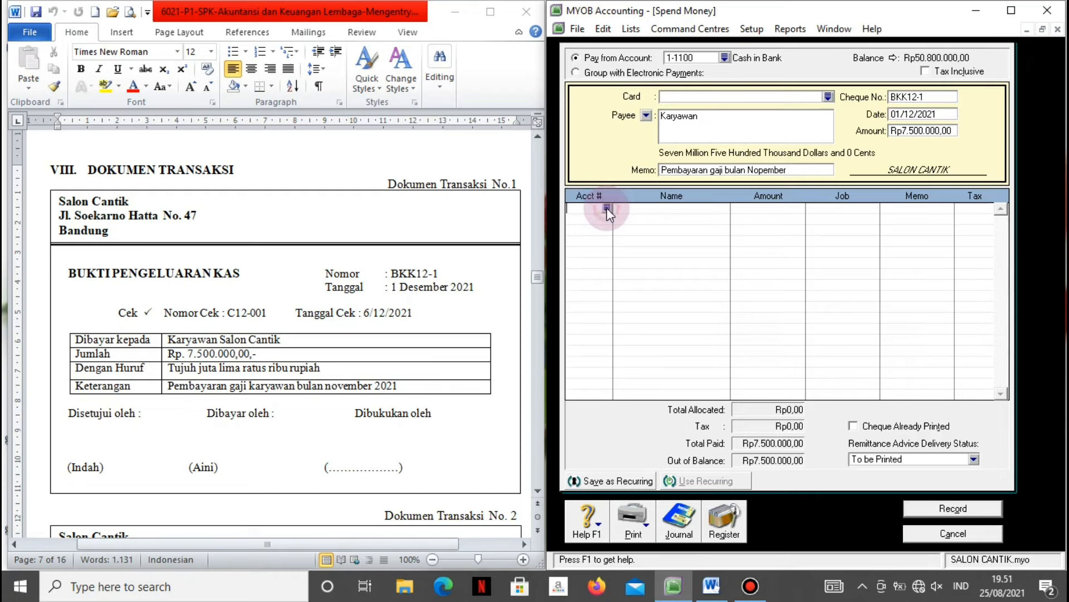
Allocate BKK12-1 to 2-1200 Accrued Expense, check the recap, record it, and close Spend Money.
text(6)
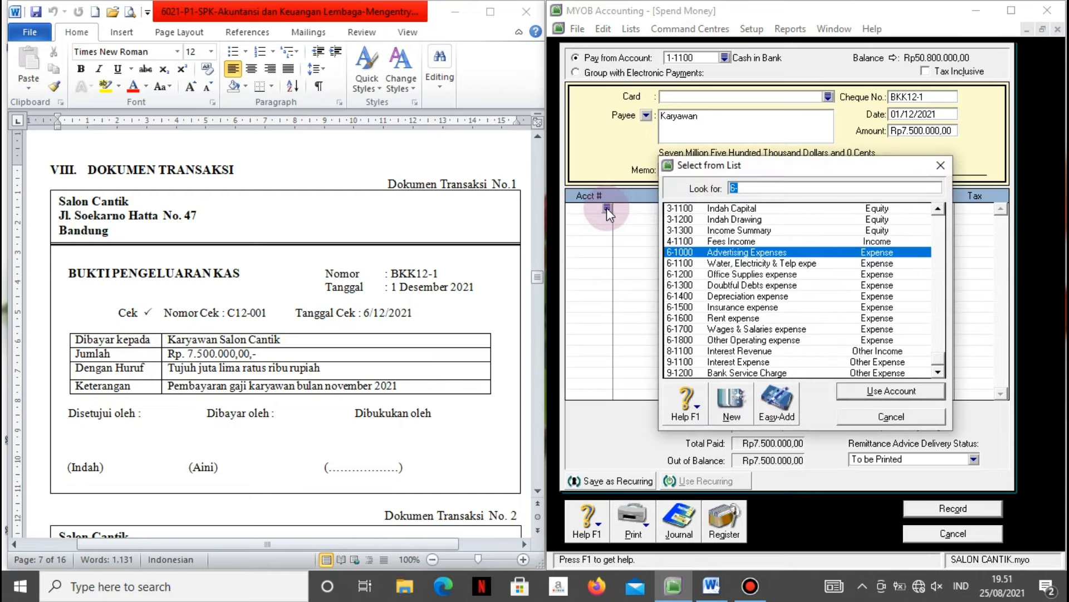
scroll(606, 208, up, 7)
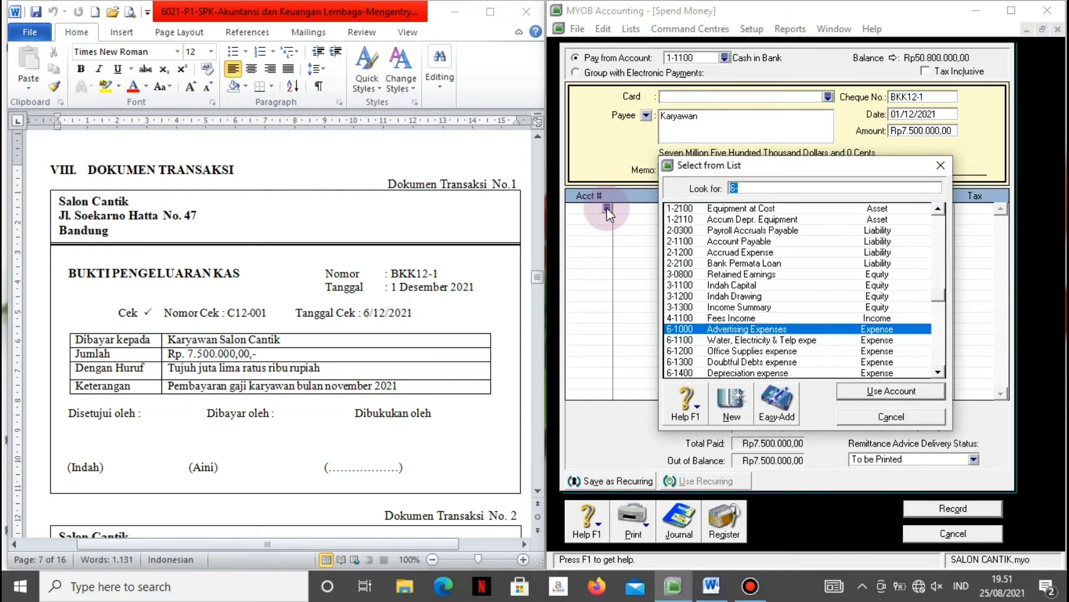
click(723, 251)
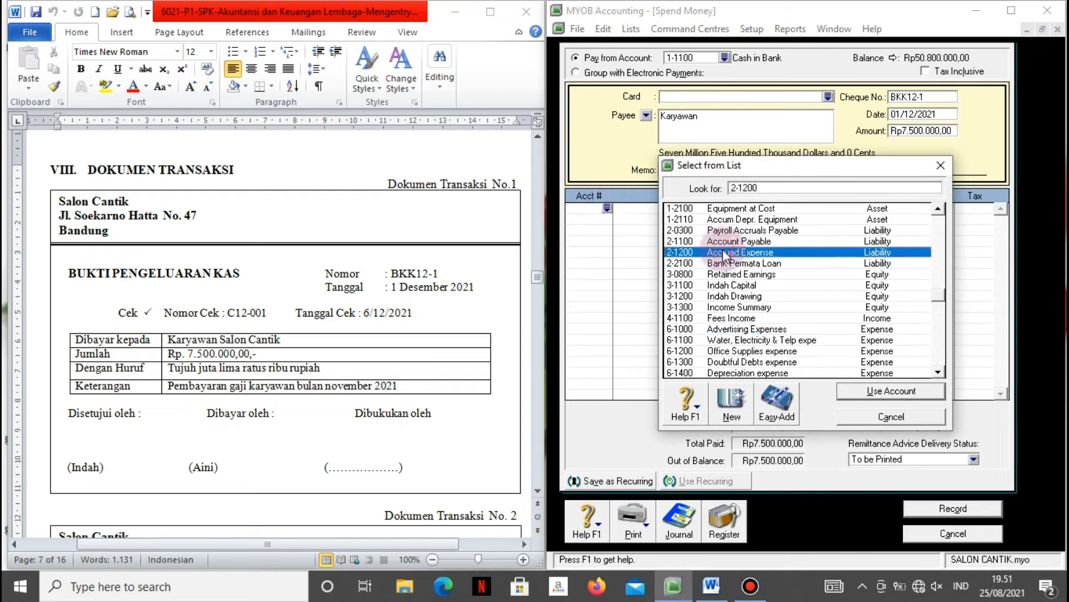
click(852, 397)
key(Tab)
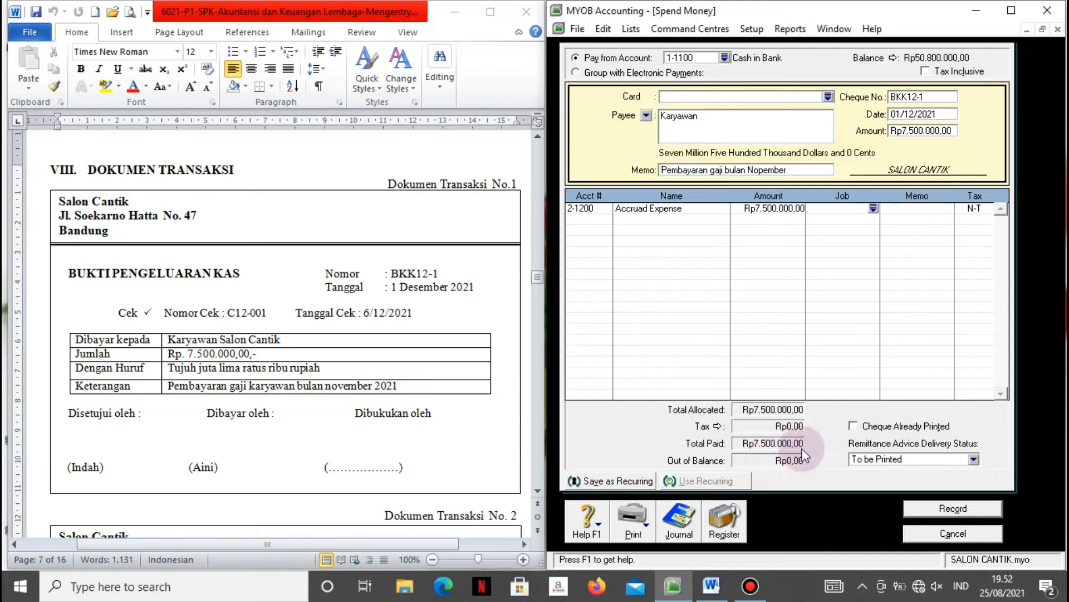
key(ctrl+r)
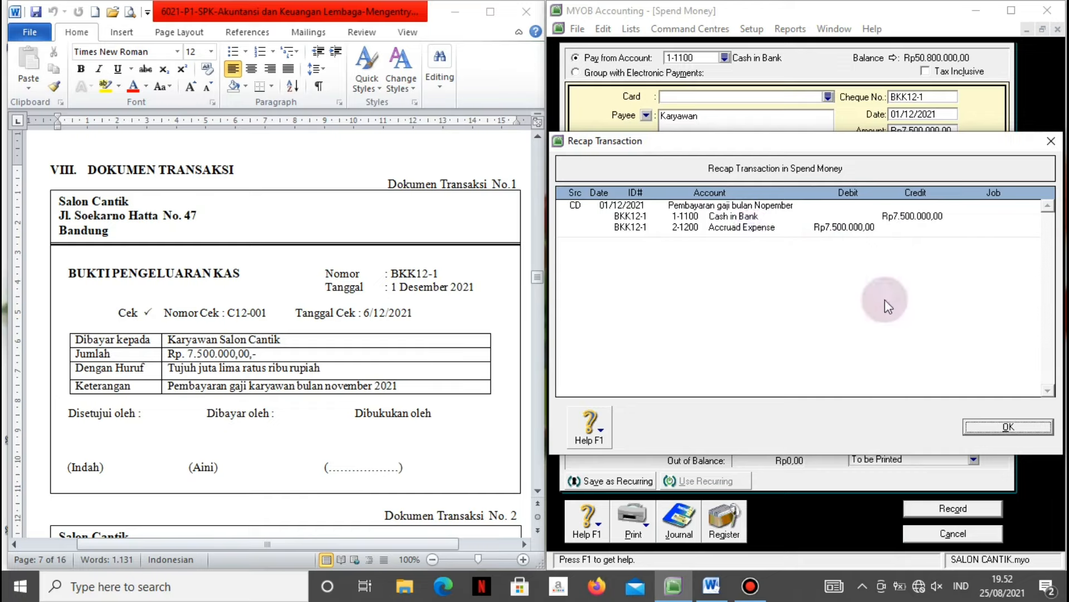
click(980, 424)
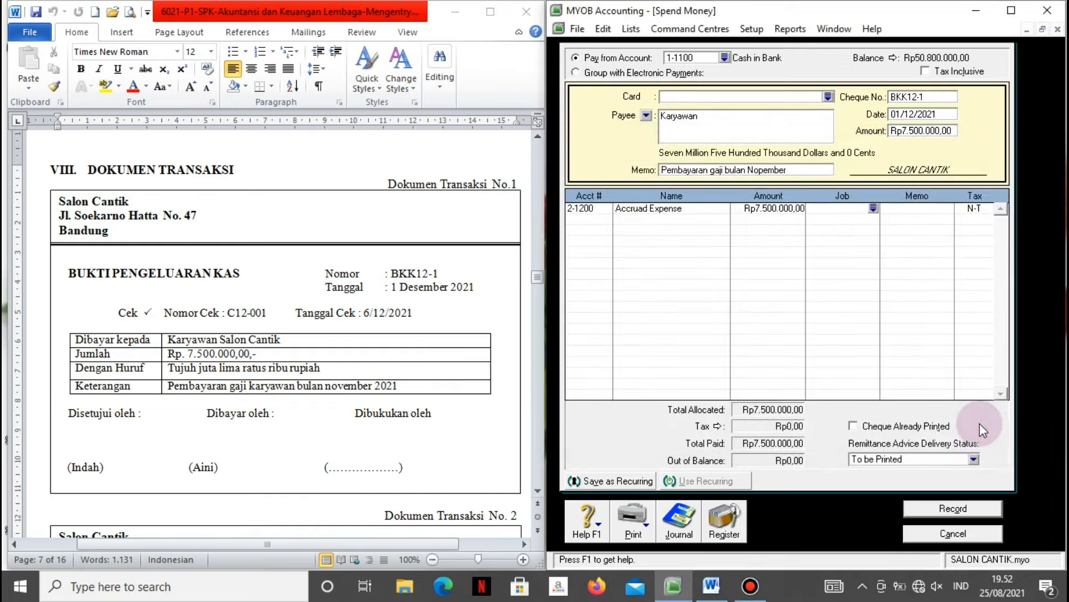
click(941, 508)
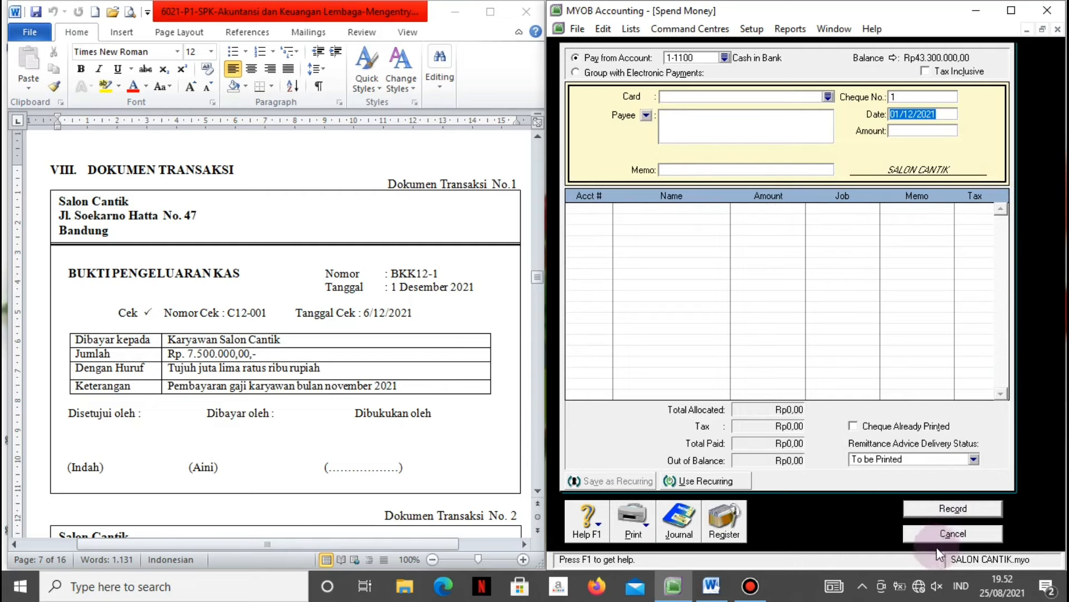
click(924, 535)
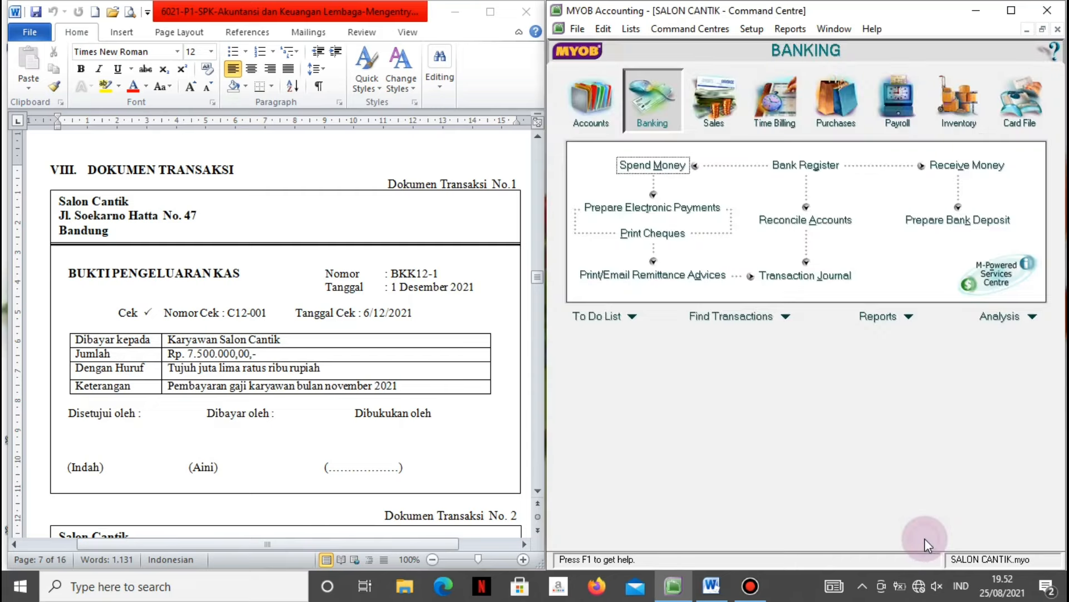
Scroll Word to Dokumen Transaksi No. 2, then open a new Spend Money form in MYOB.
click(514, 433)
scroll(508, 431, down, 3)
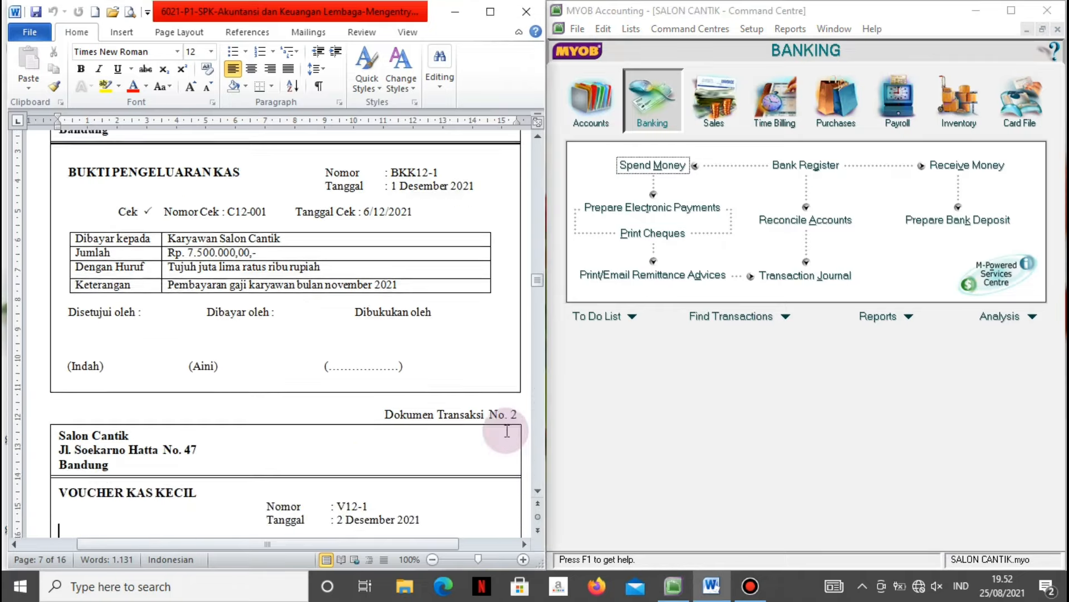
scroll(507, 431, down, 6)
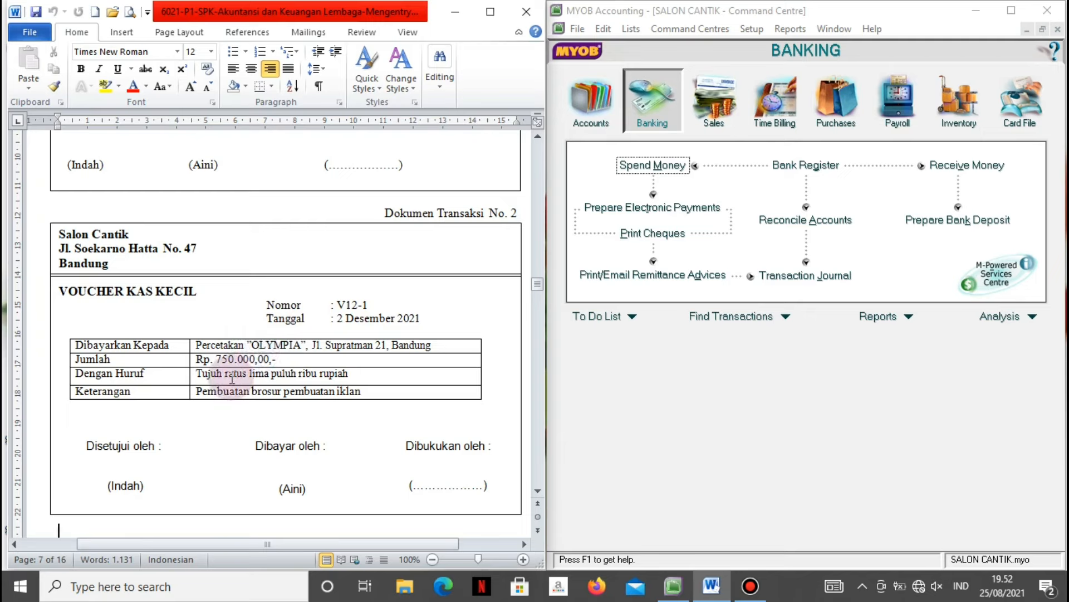
click(587, 436)
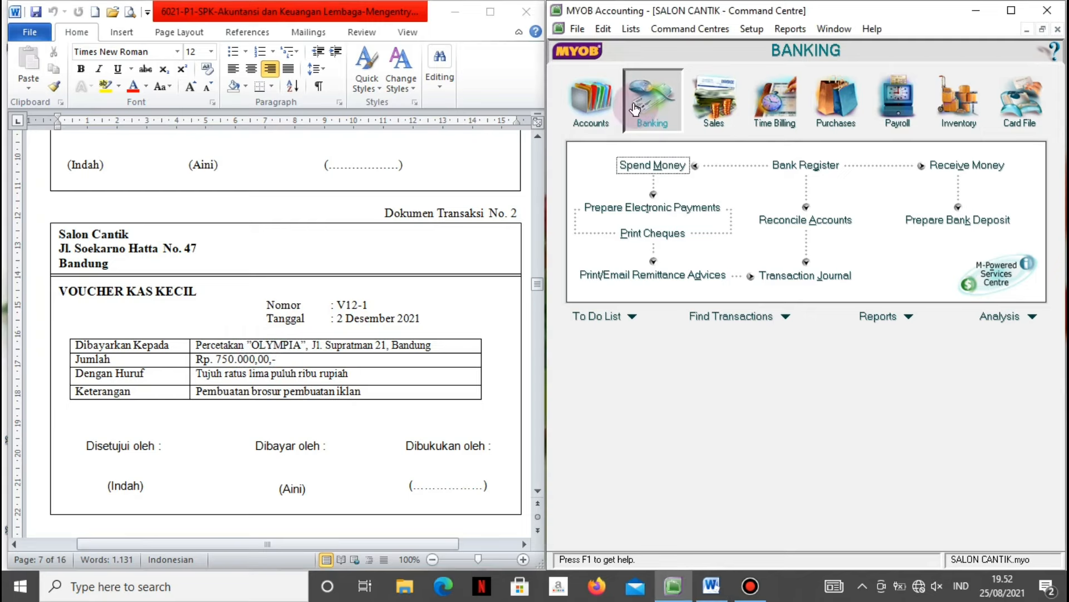
click(638, 165)
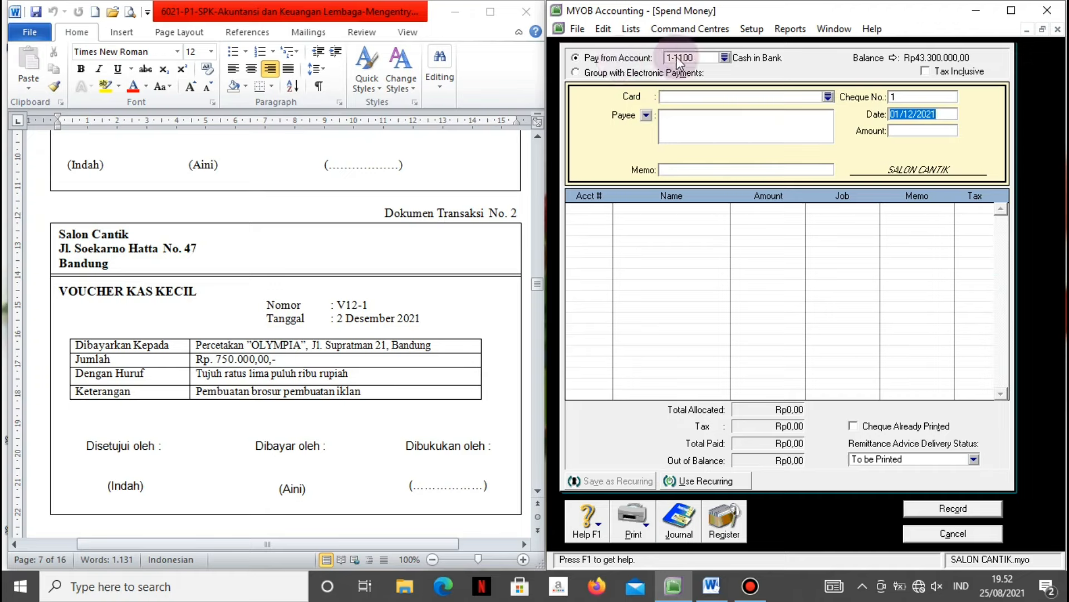
Pay from 1-1200 Petty Cash to Percetakan Olympia with memo 'Pembuatan brosur iklan'.
click(724, 56)
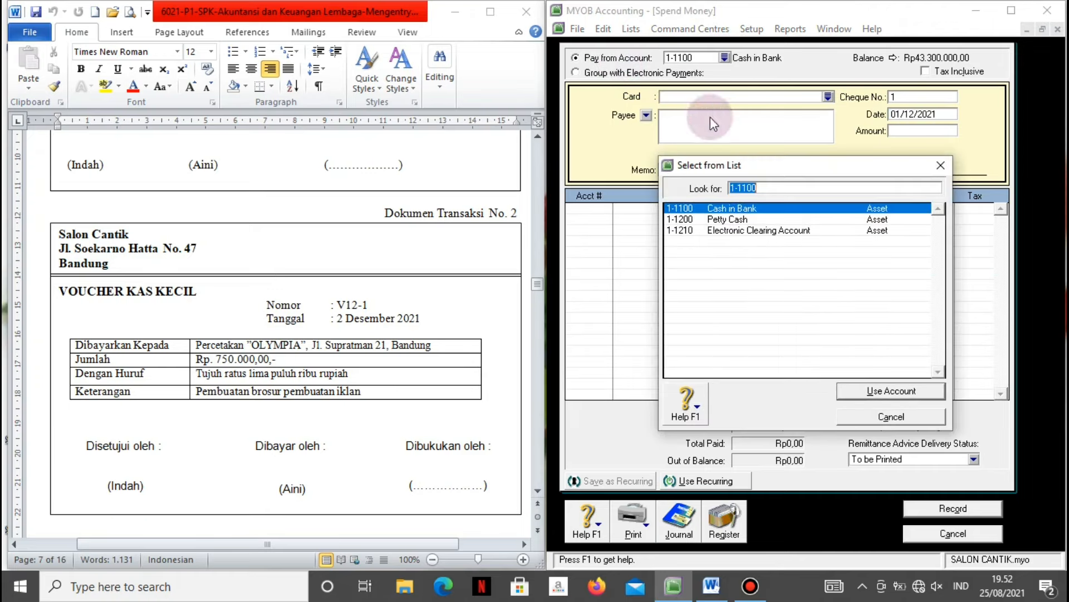
click(722, 219)
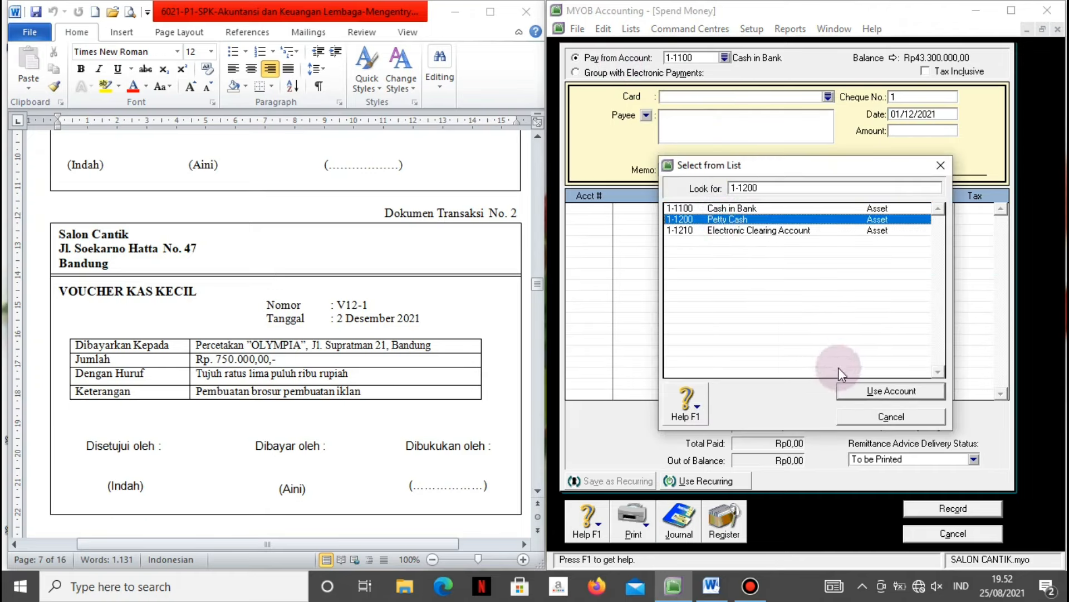
click(862, 394)
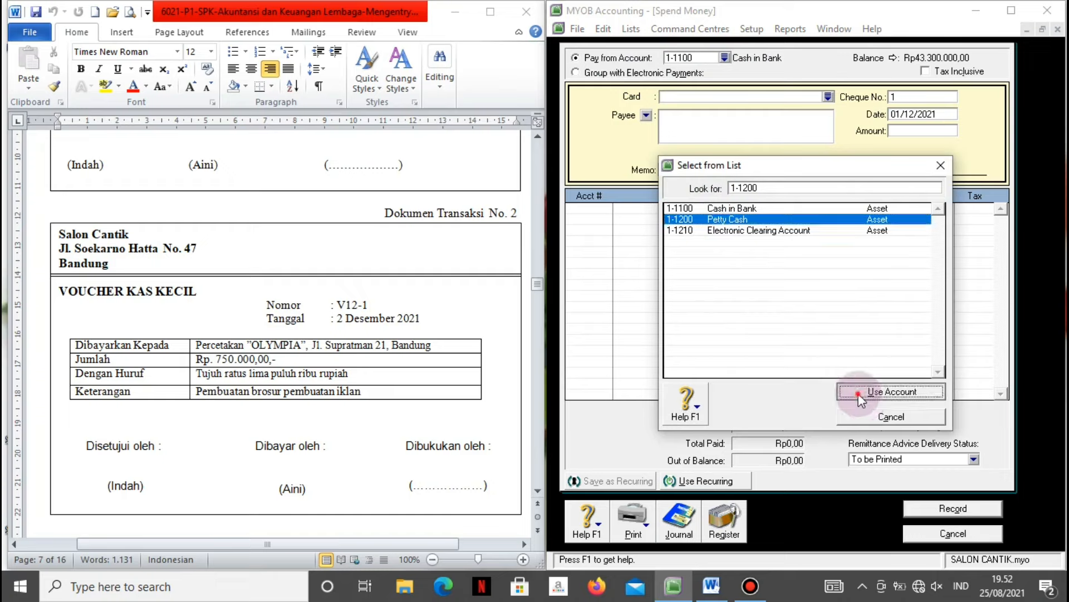
click(763, 114)
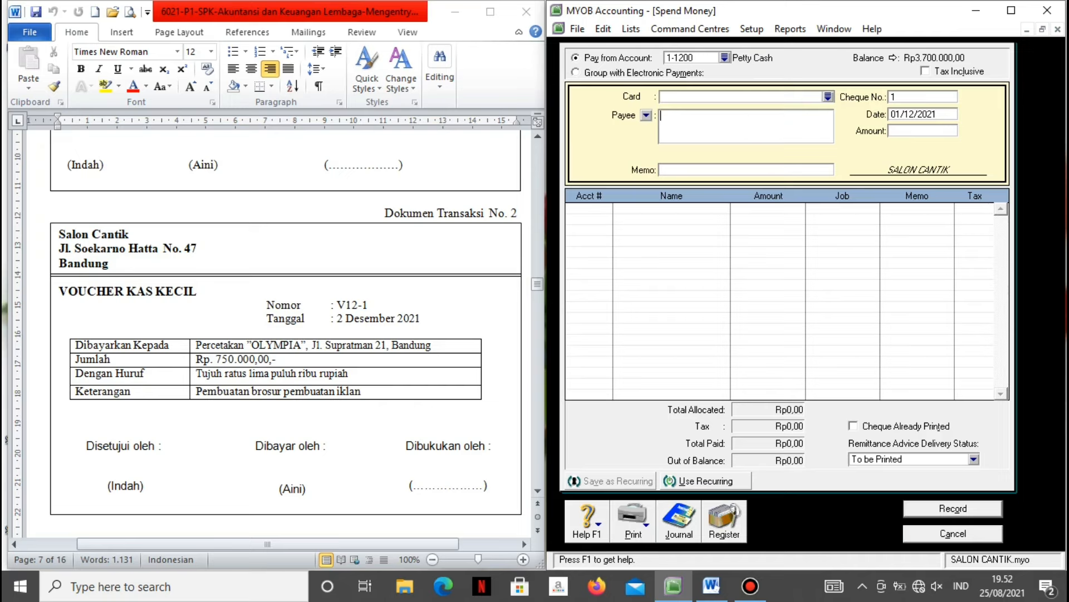
text(Percetakan)
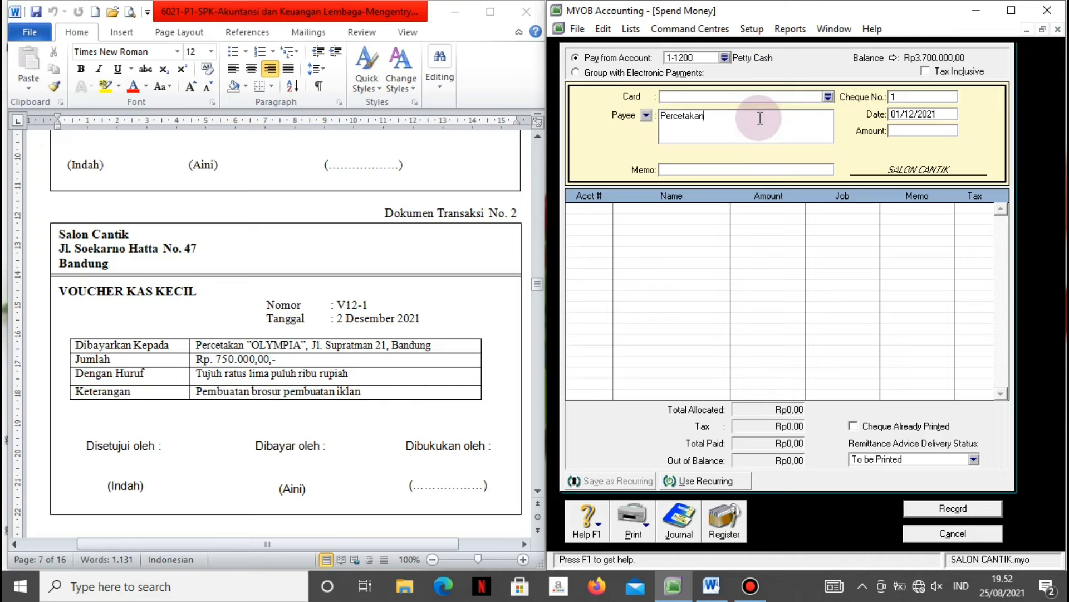
text( Olympia)
click(777, 171)
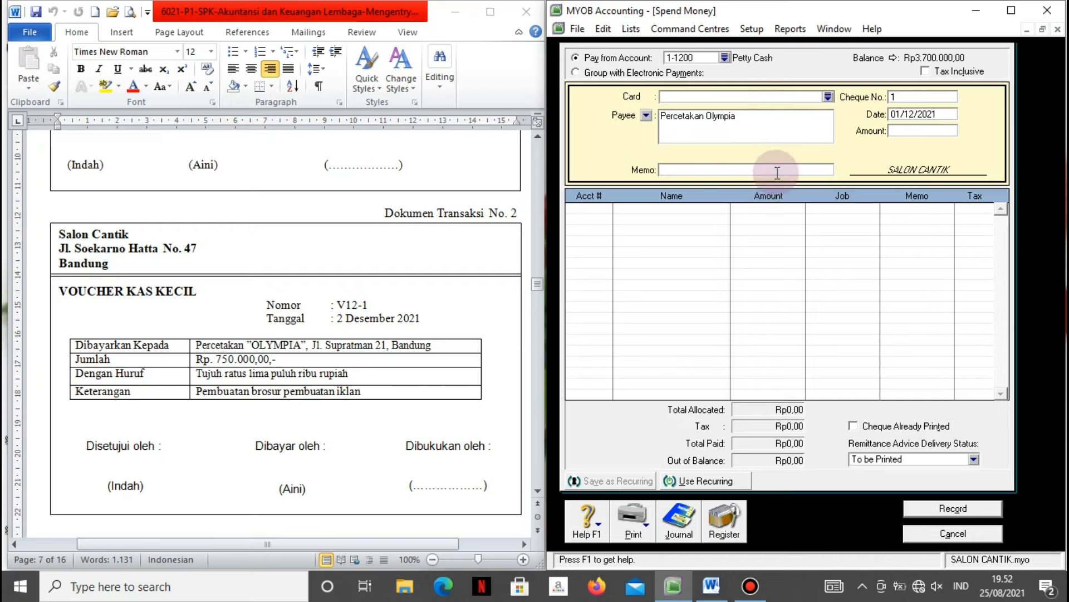
text(Pembuatan brosur iklan)
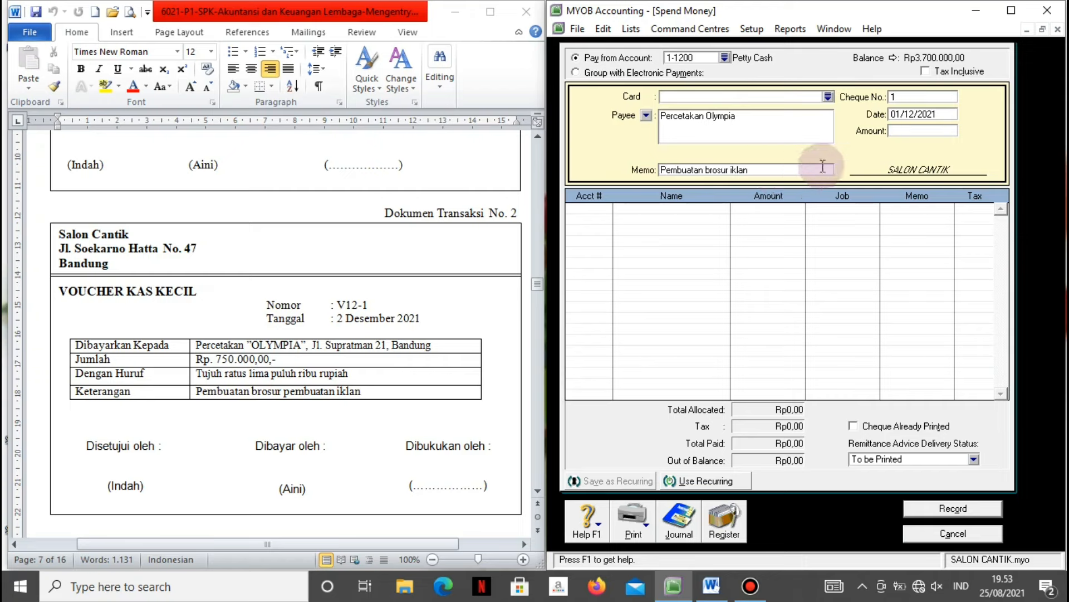
Set voucher V12-1, date 02/12/2021 and amount 750.000.
click(899, 96)
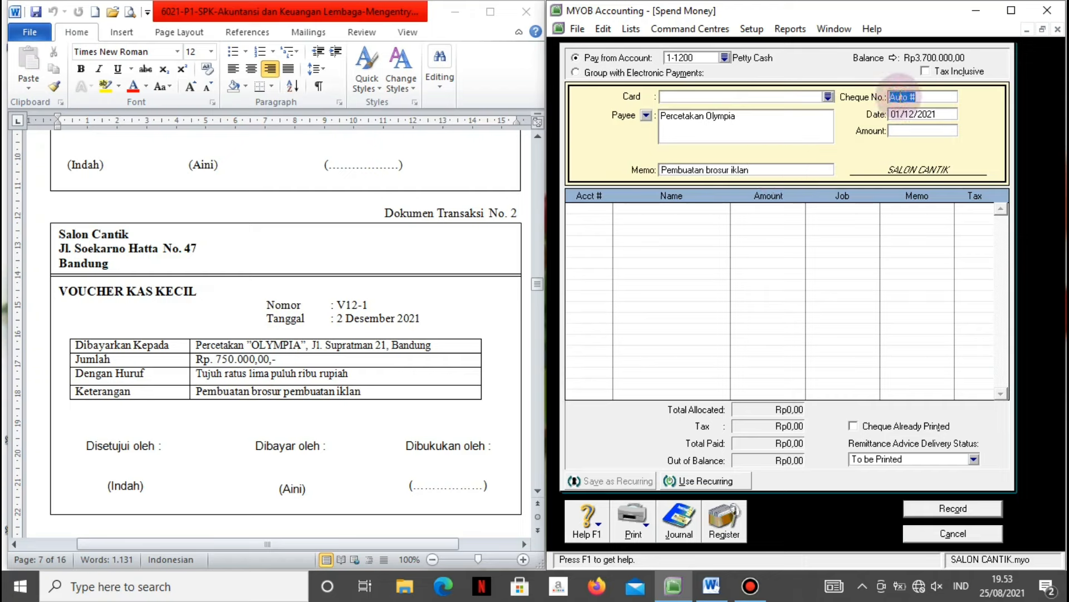
text(V12-1)
click(922, 113)
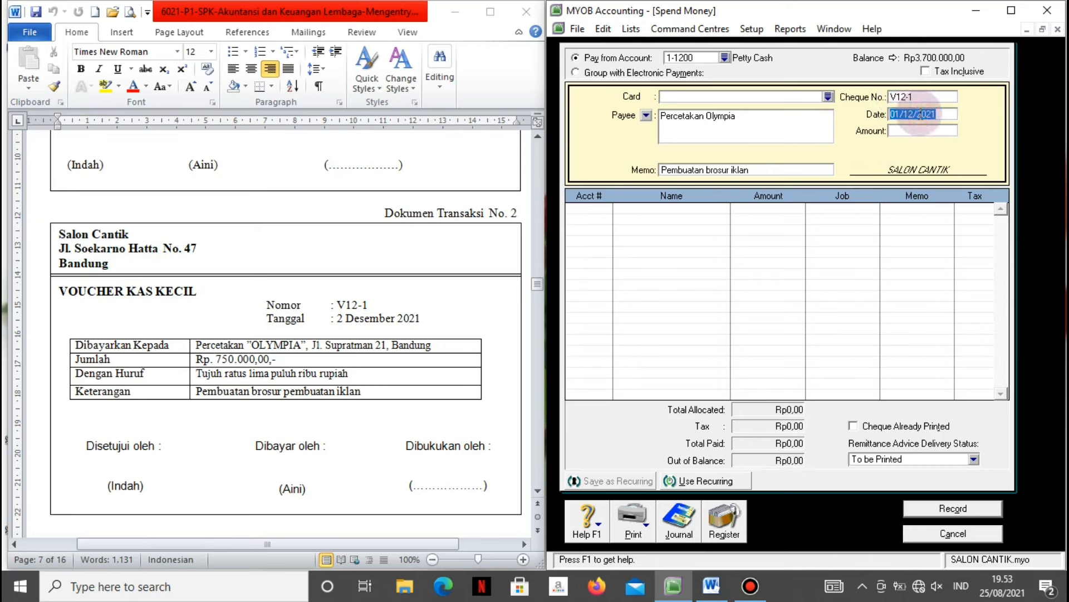
text(2/12/2021)
key(Tab)
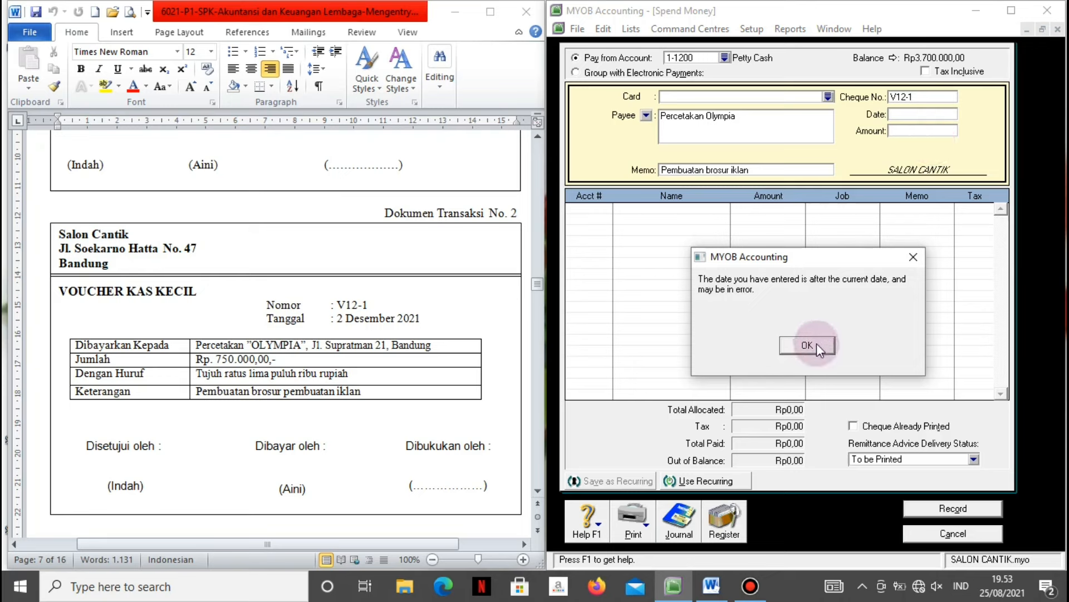
click(815, 343)
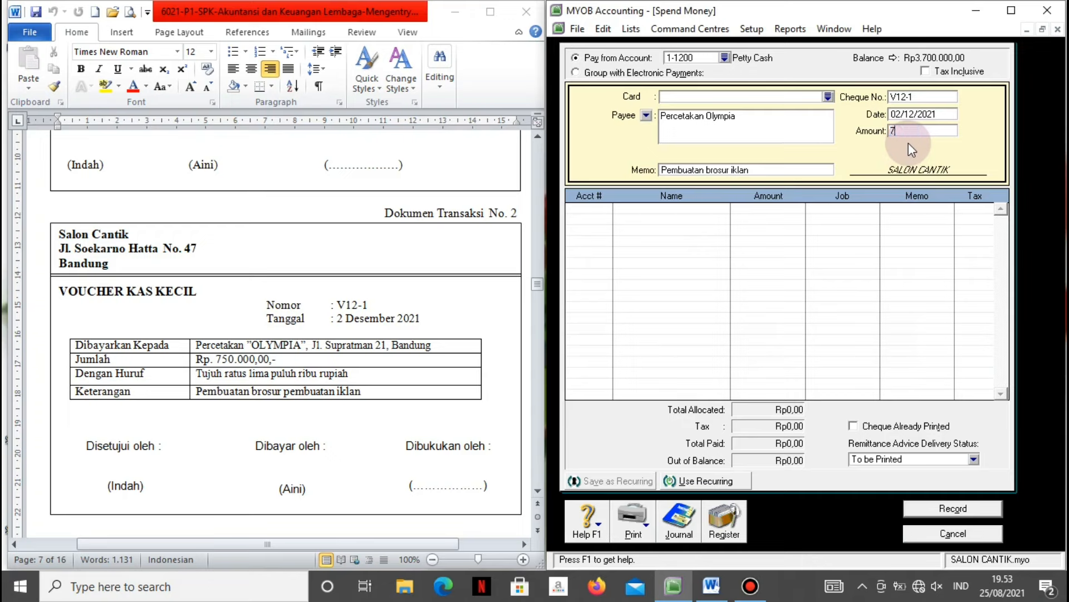
text(750.000)
key(Tab)
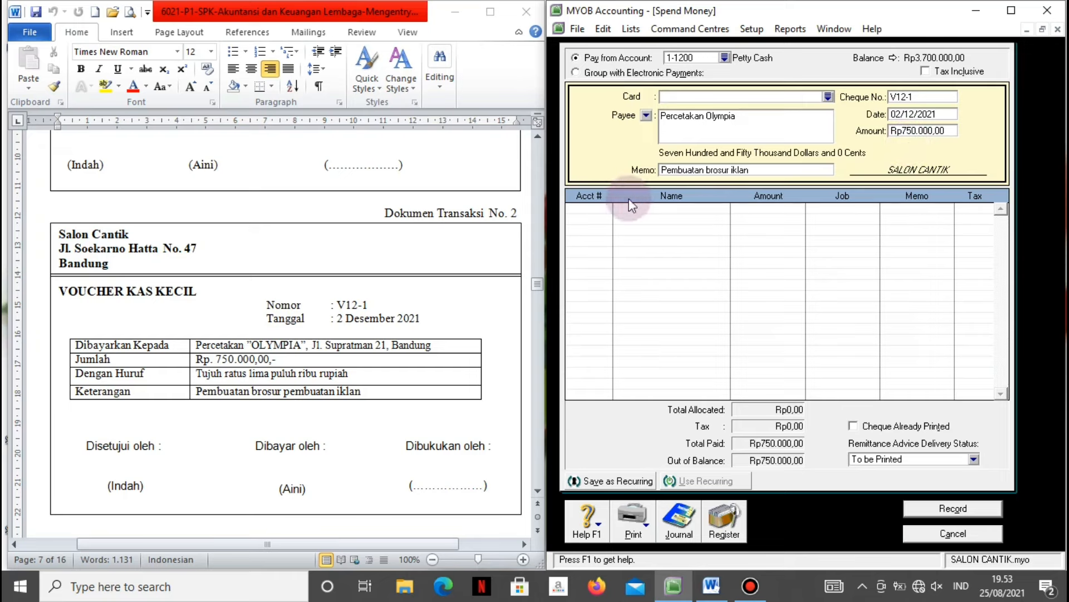
Allocate it to 6-1000 Advertising Expenses, check the recap, record, and close the window.
click(606, 209)
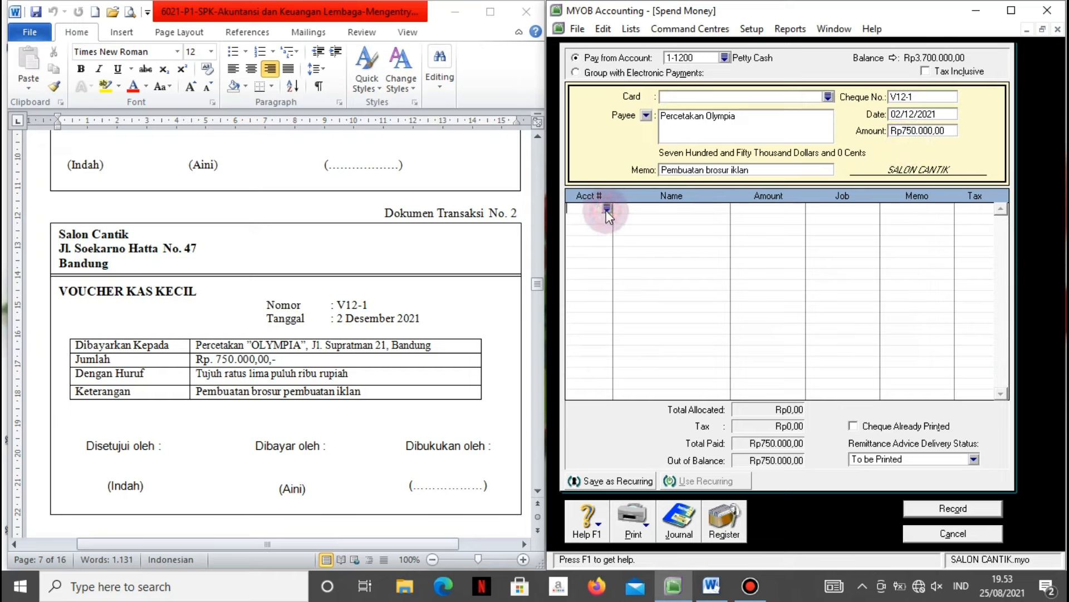
click(606, 209)
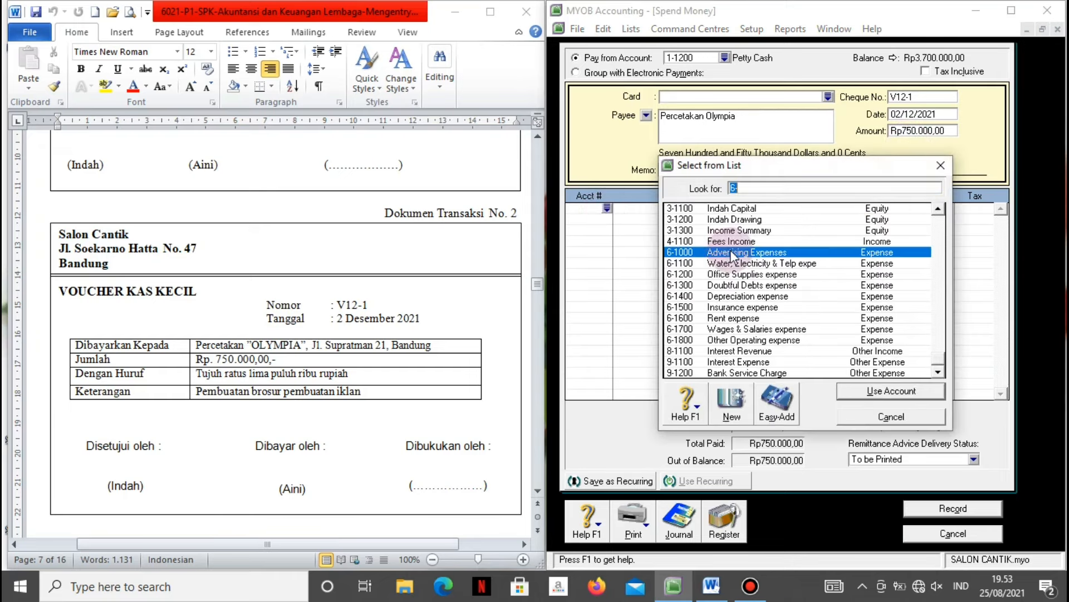
click(856, 391)
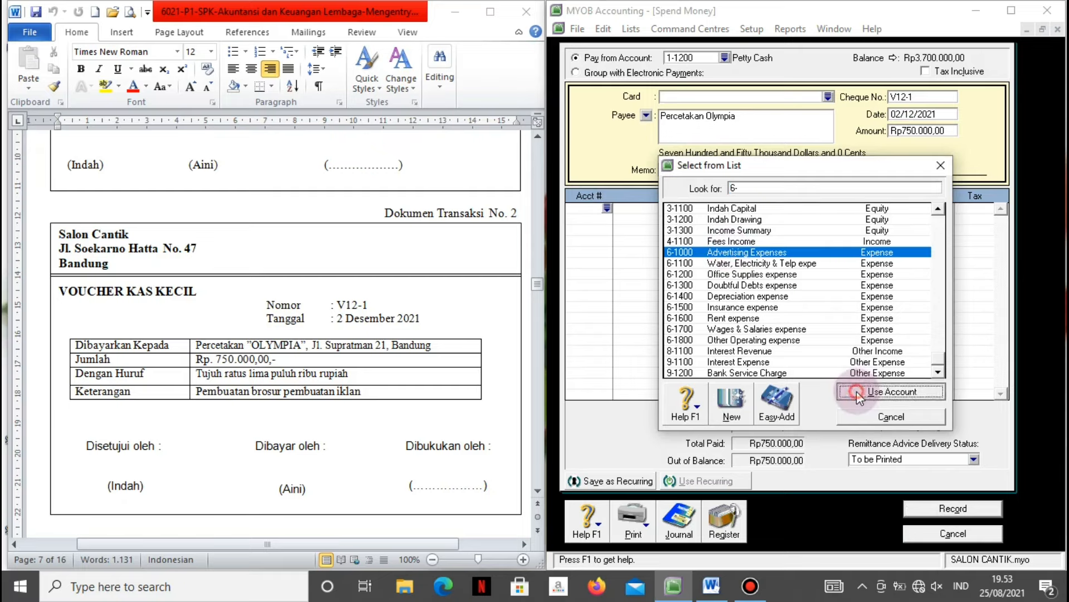
key(Tab)
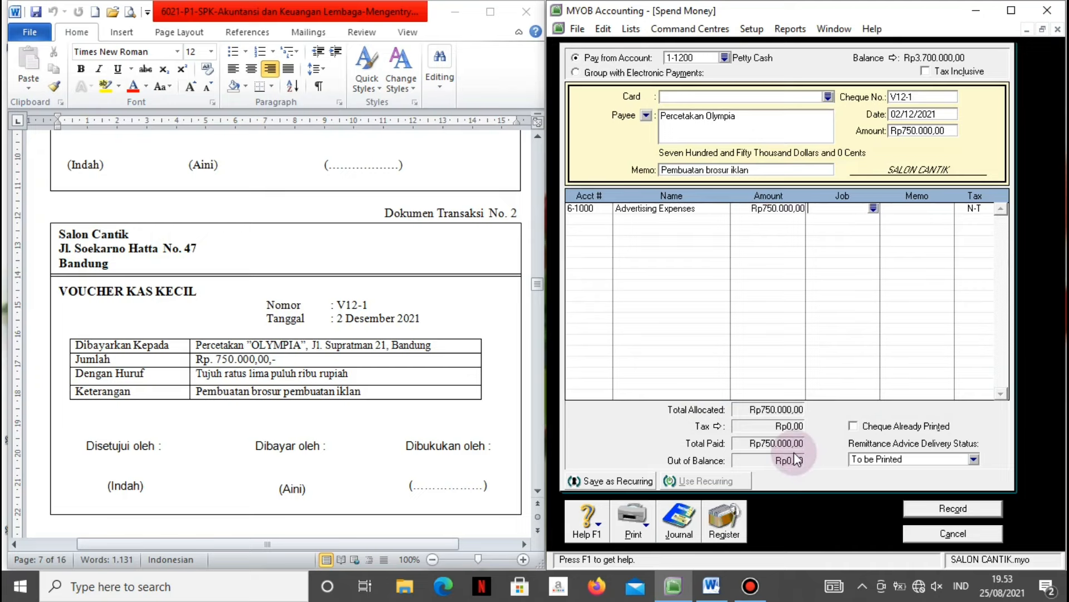
key(ctrl+r)
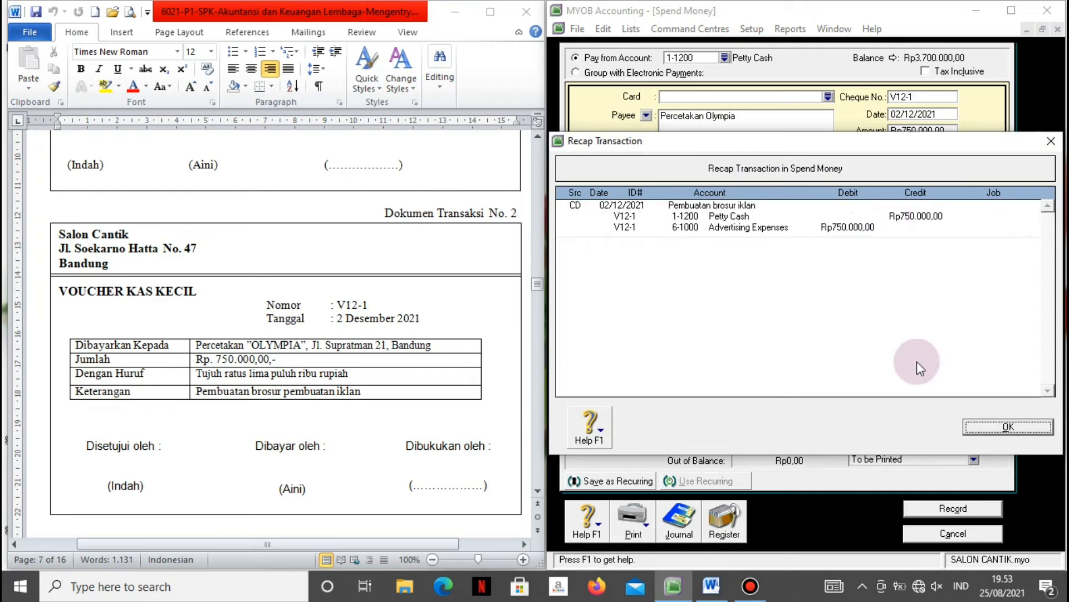
click(987, 426)
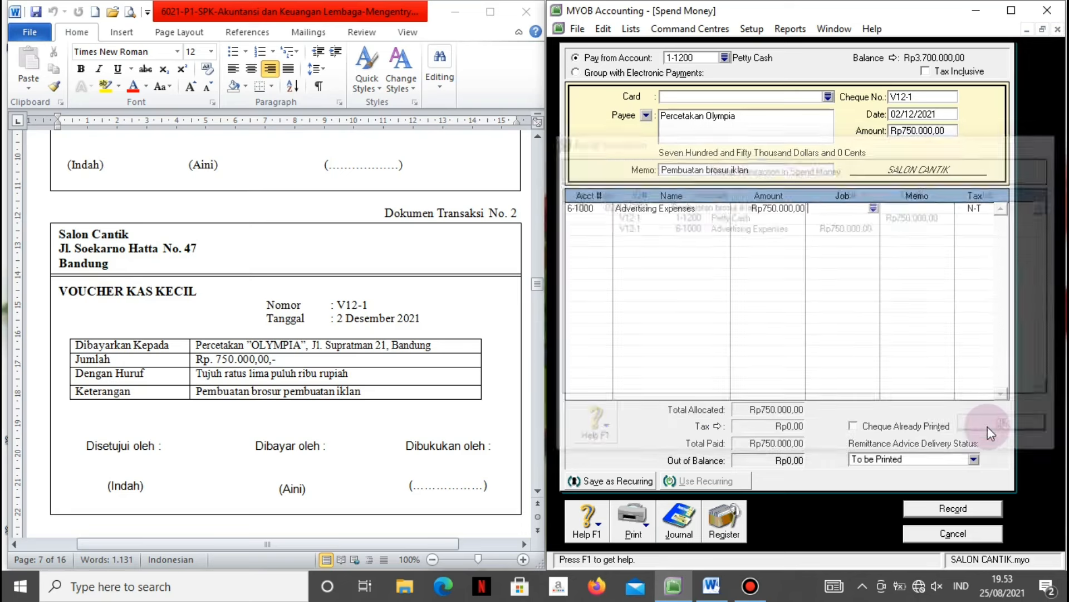
click(949, 508)
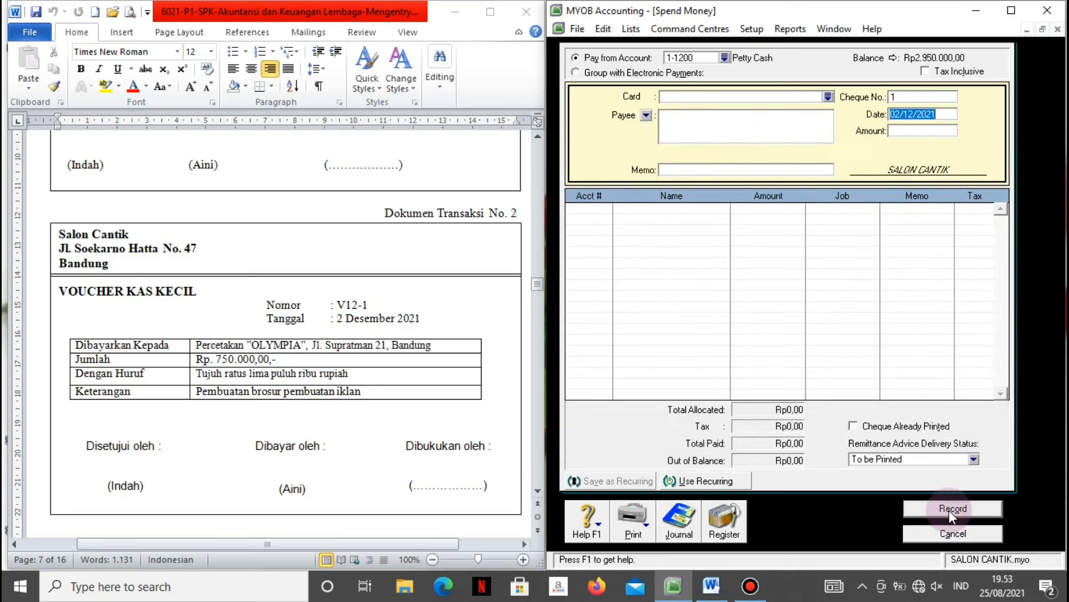
click(945, 532)
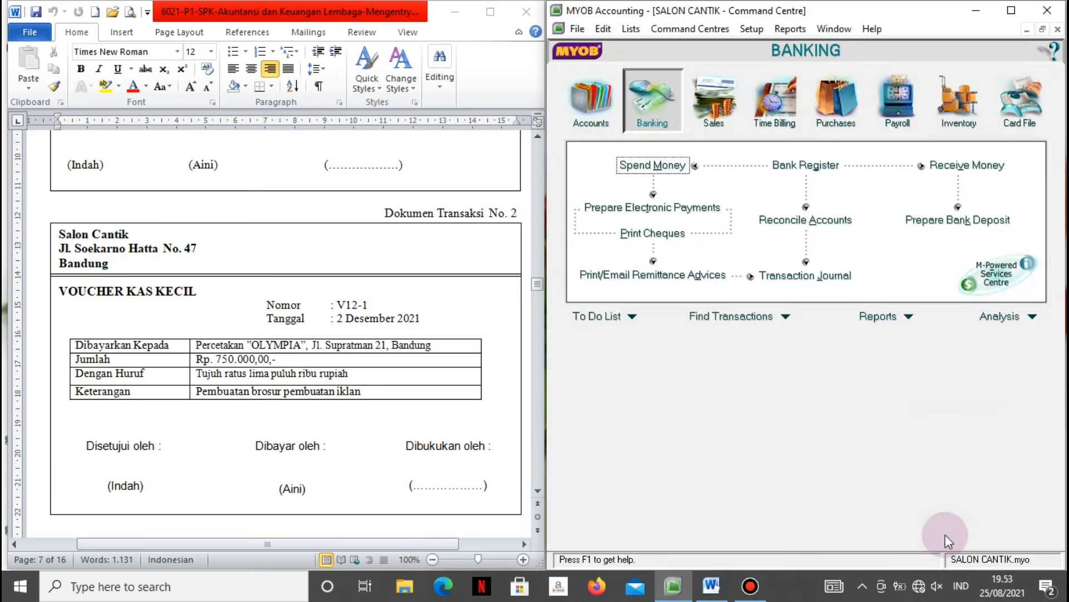
click(505, 429)
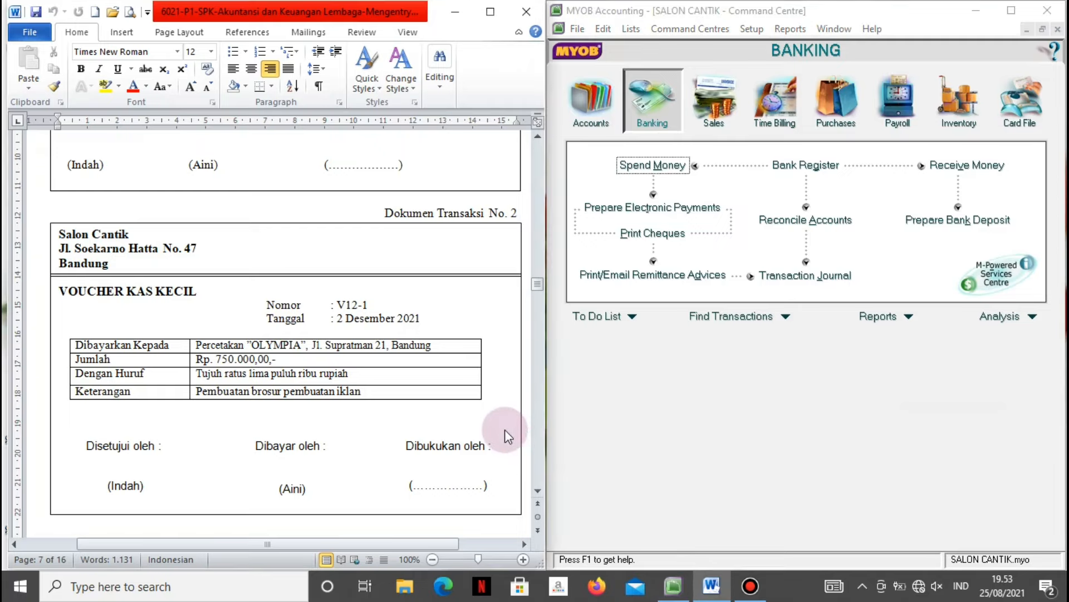
Scroll Word to receipt BKM12-1 in Dokumen Transaksi No. 3, then open Receive Payments from MYOB's Sales centre.
scroll(505, 430, down, 15)
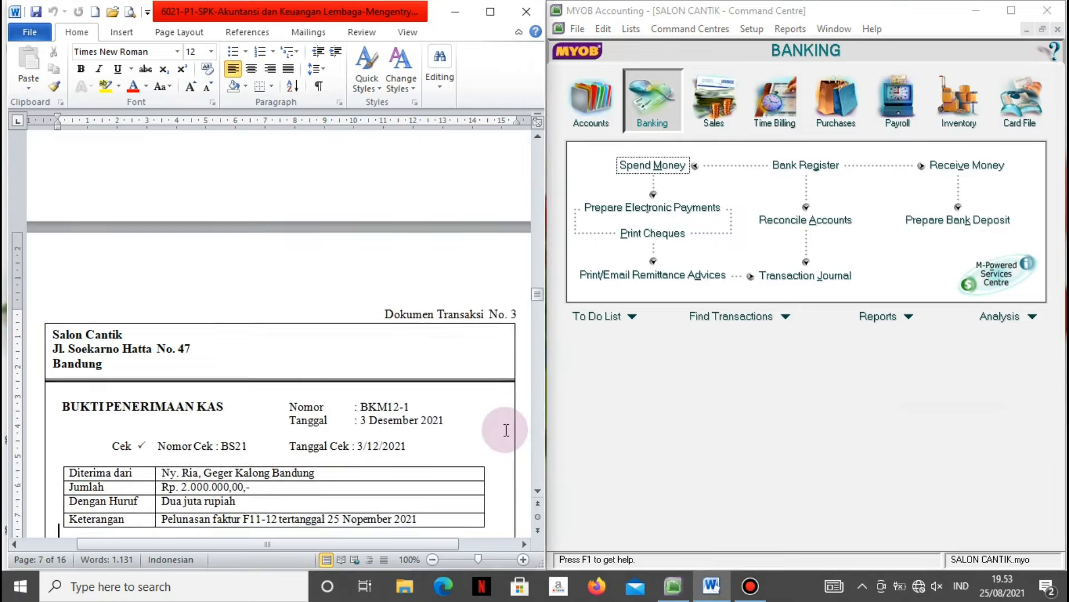
scroll(505, 430, down, 1)
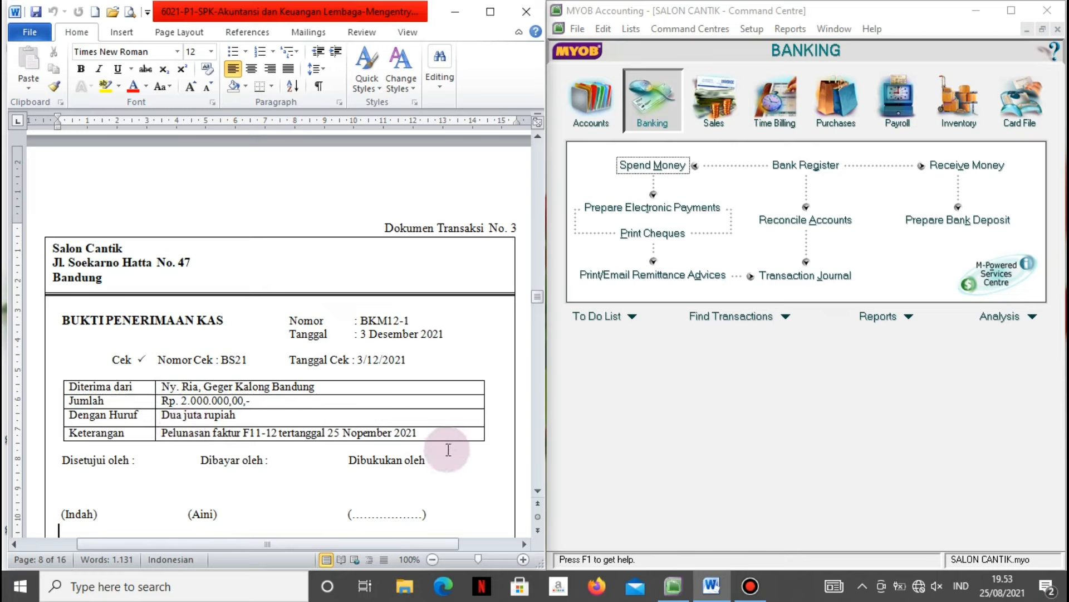
click(674, 463)
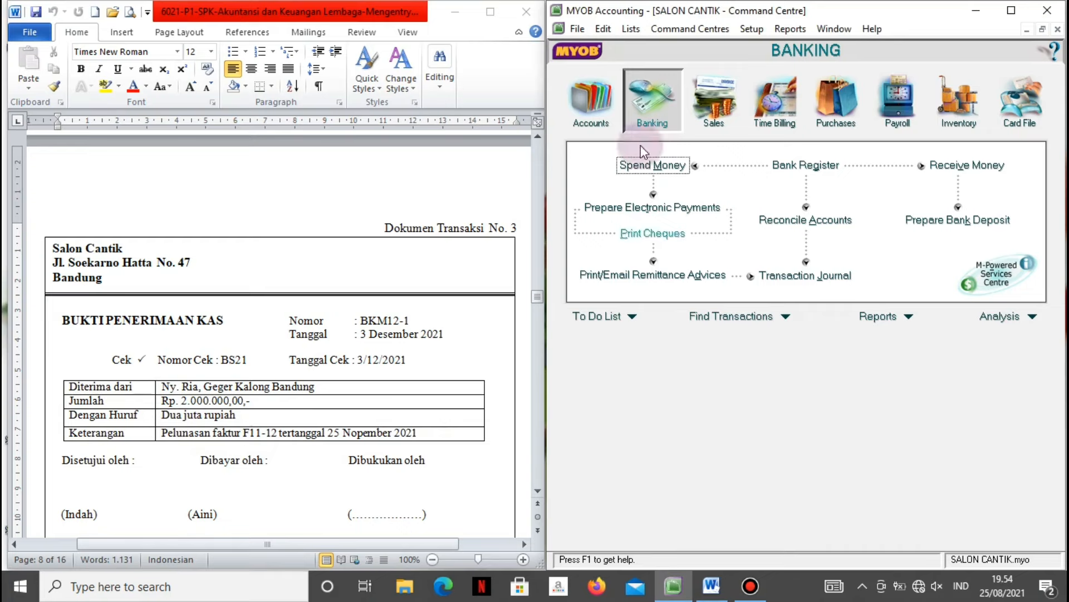
click(725, 98)
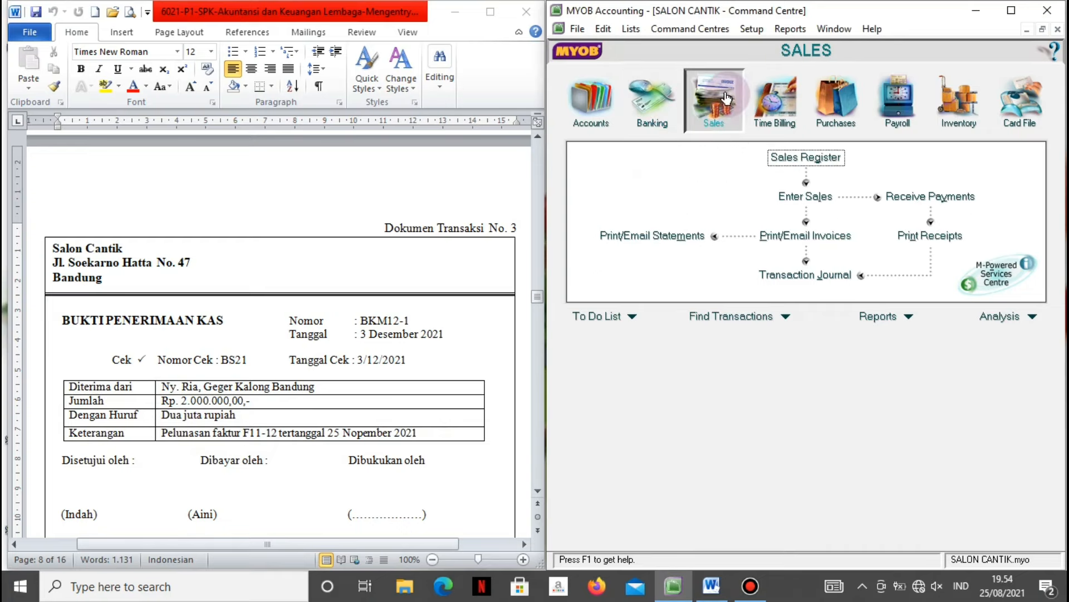
click(904, 196)
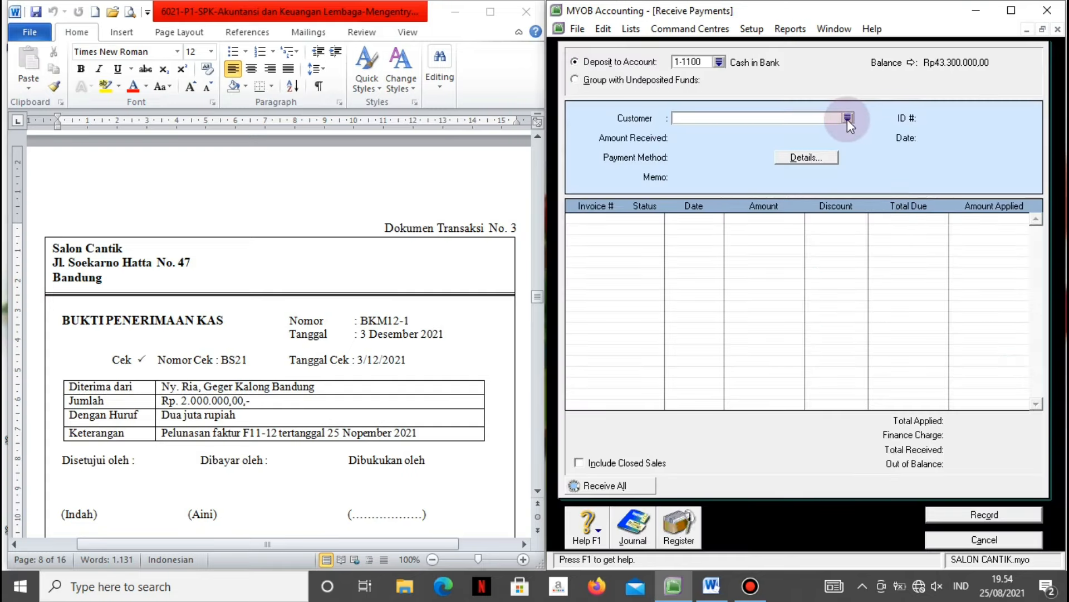
Choose the customer owing Rp2.000.000,00 and enter a 2000000 payment by Cheque.
click(848, 118)
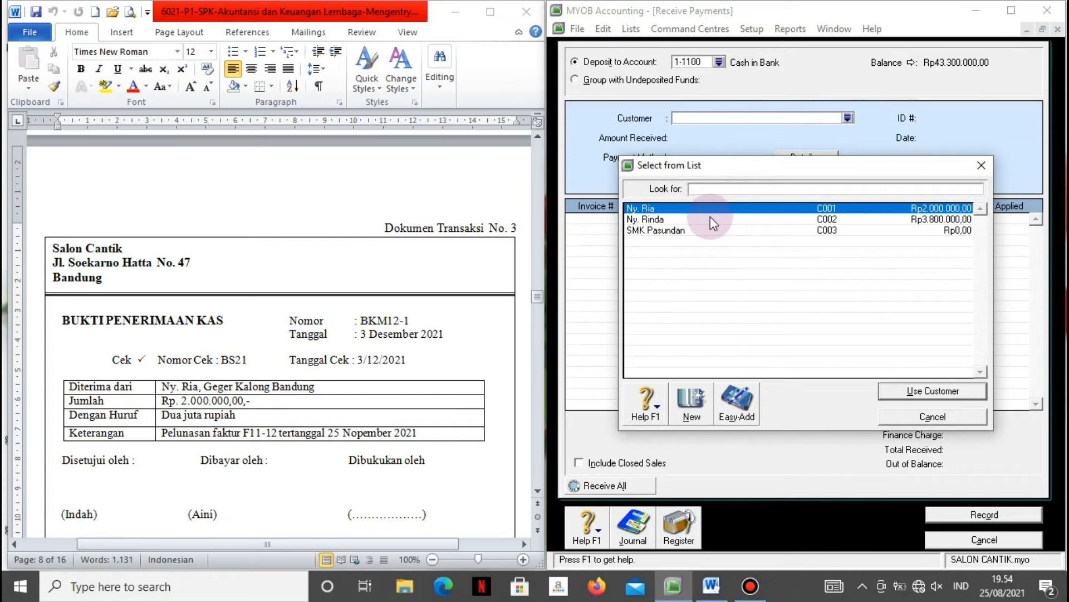
click(894, 392)
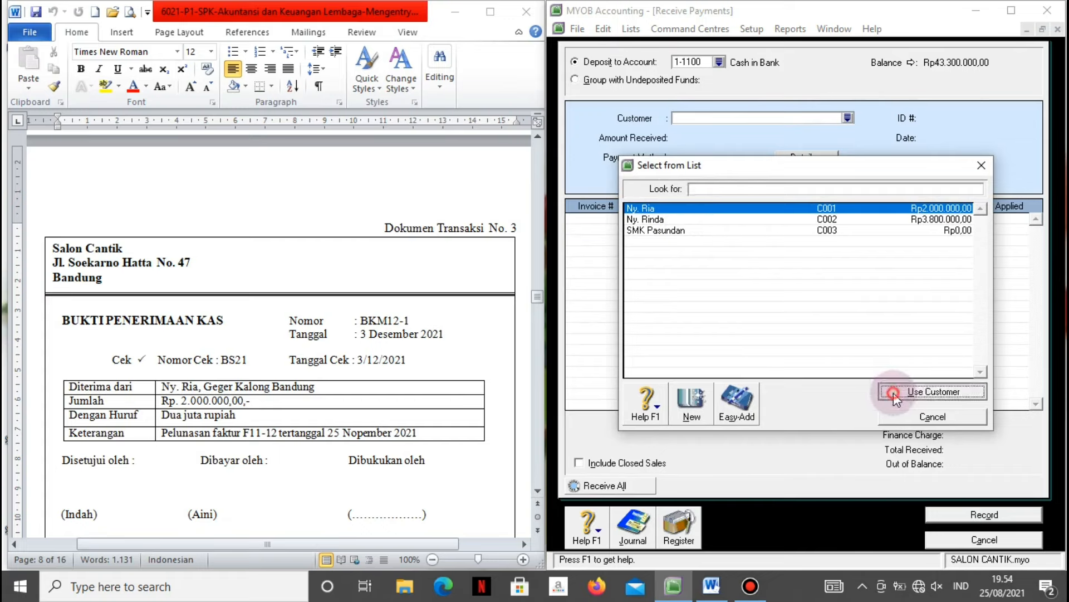
click(731, 142)
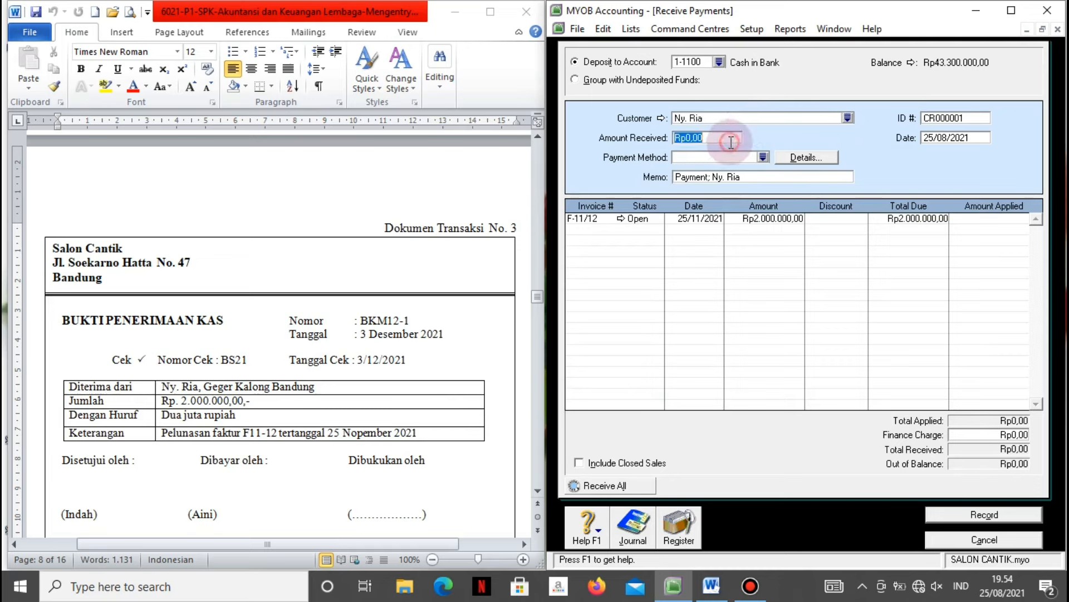
text(2000000)
key(Tab)
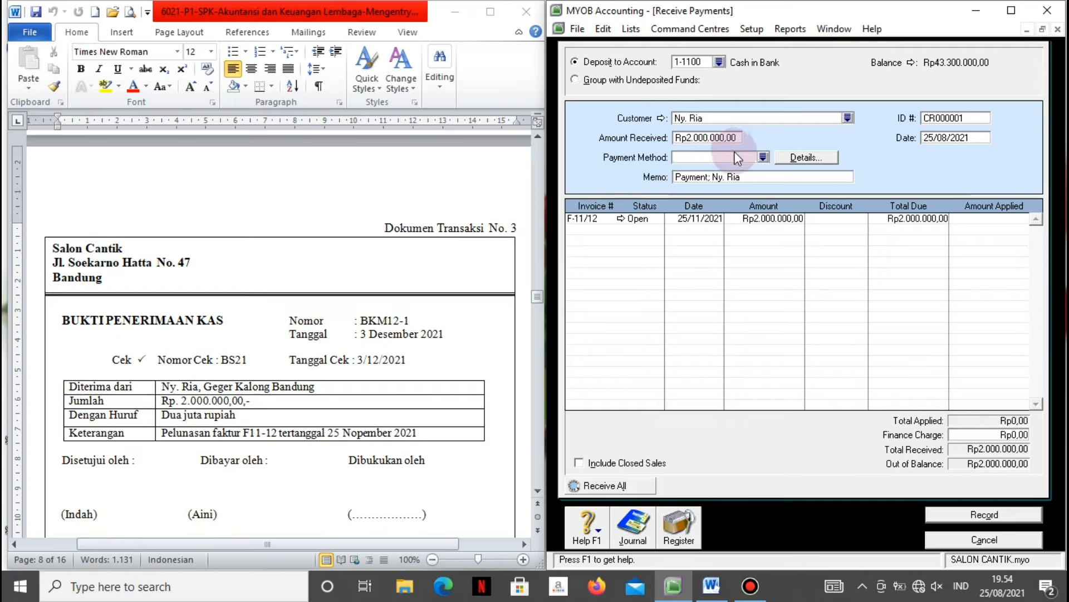
click(763, 156)
click(693, 253)
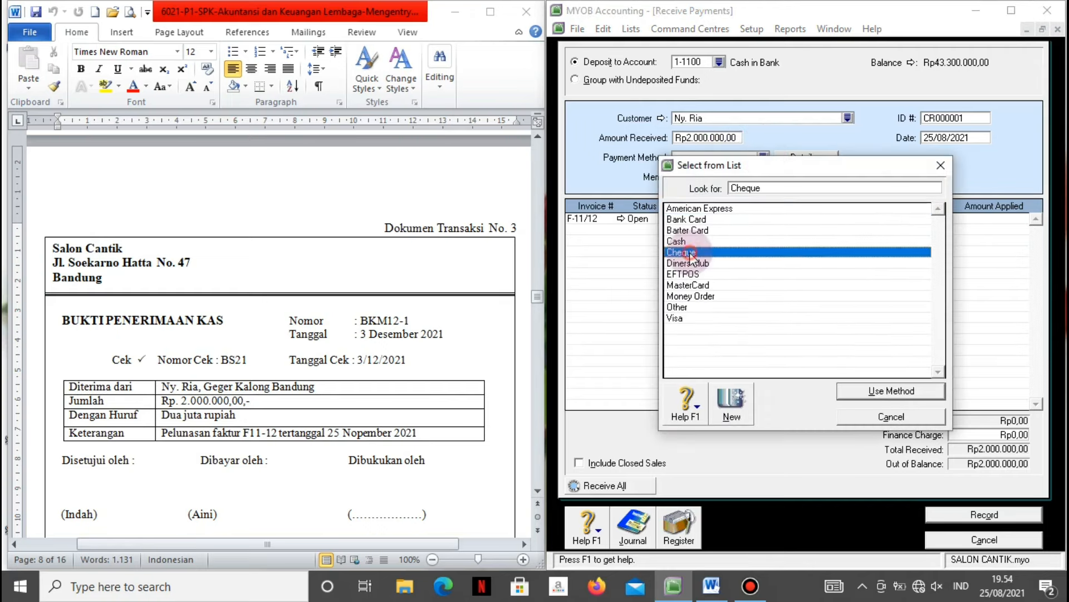
click(858, 391)
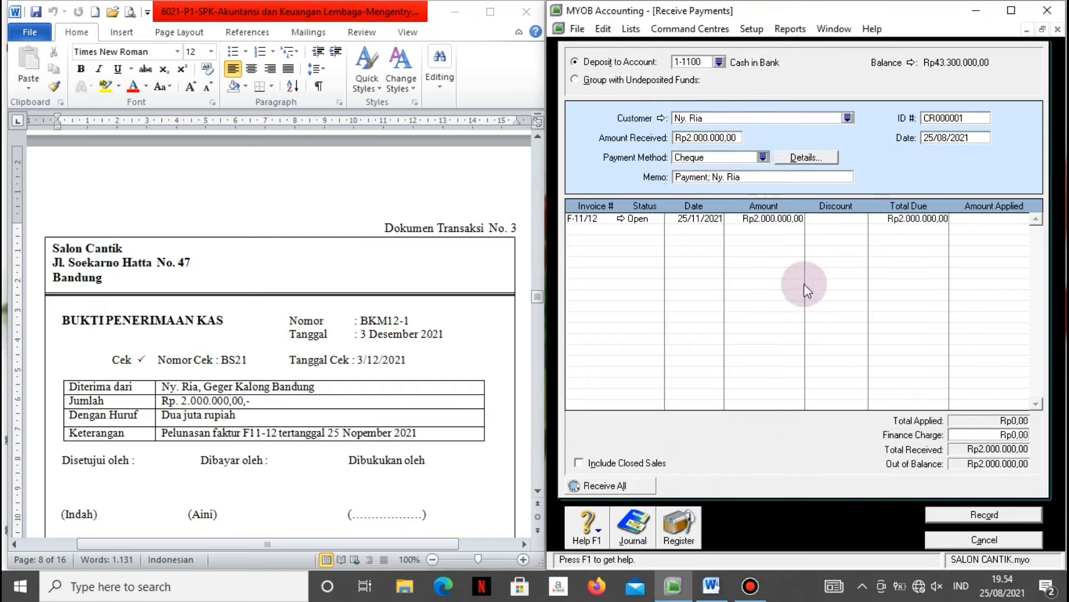
Set memo 'Pelunasan faktur F11-12', ID # BKM12-1 and date 3/12/2021.
click(761, 179)
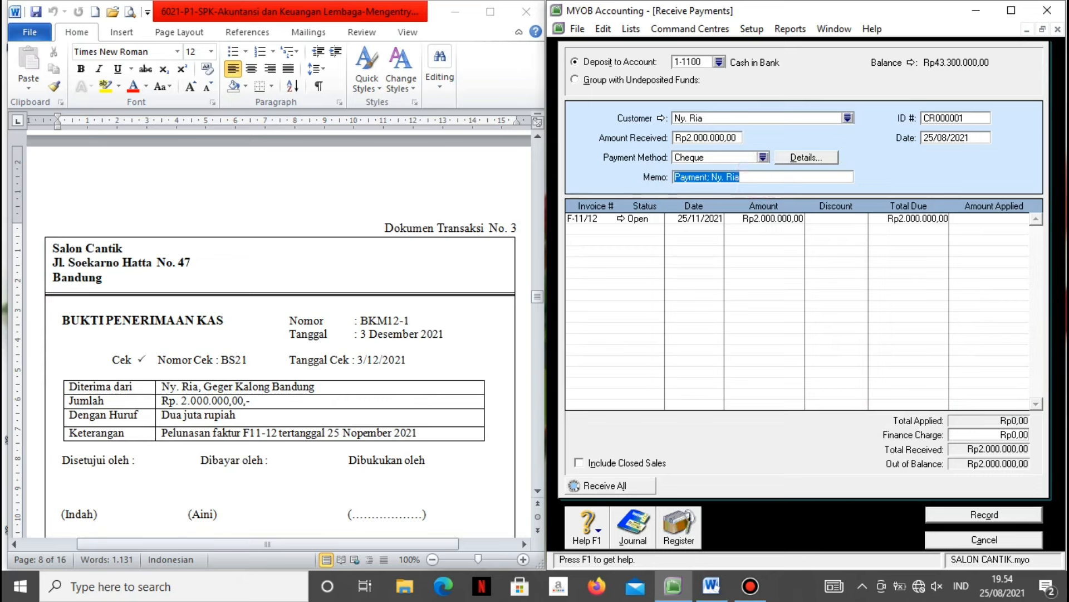
text(Pelunasan faktur)
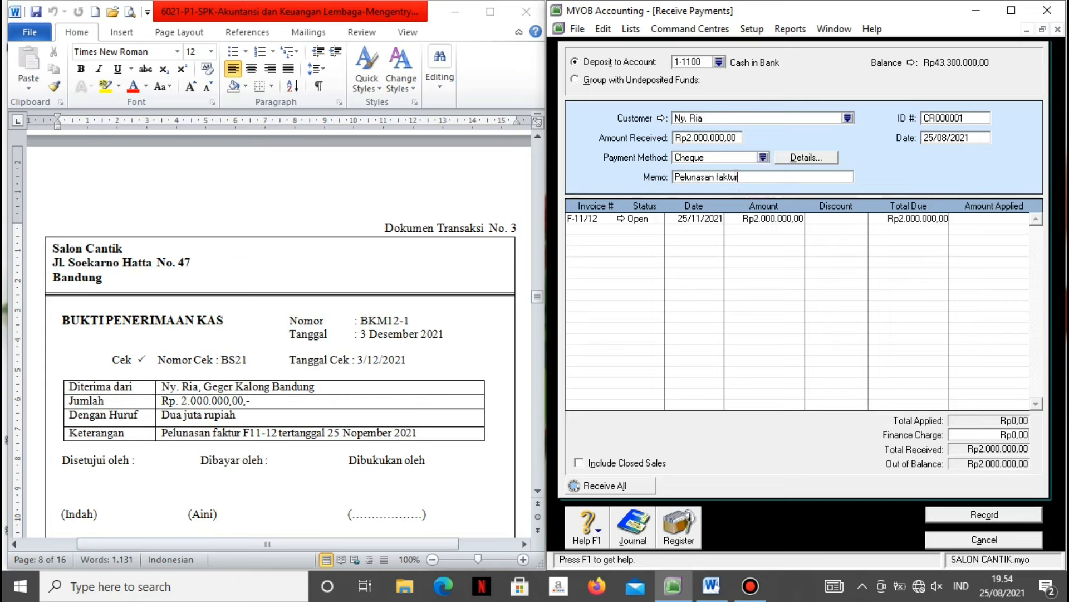
click(759, 177)
text(N)
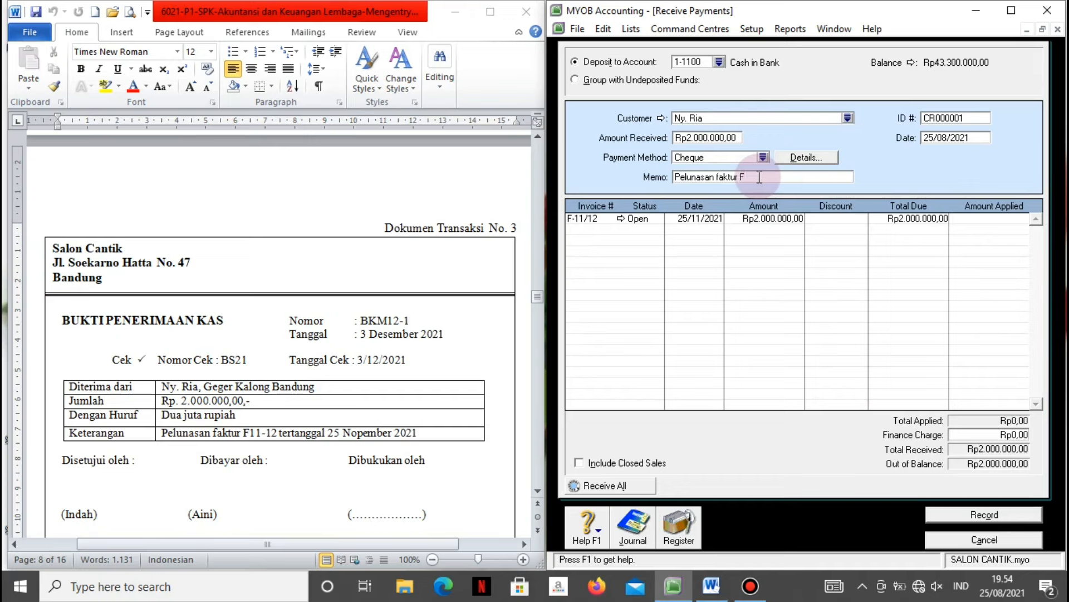
text(11-12)
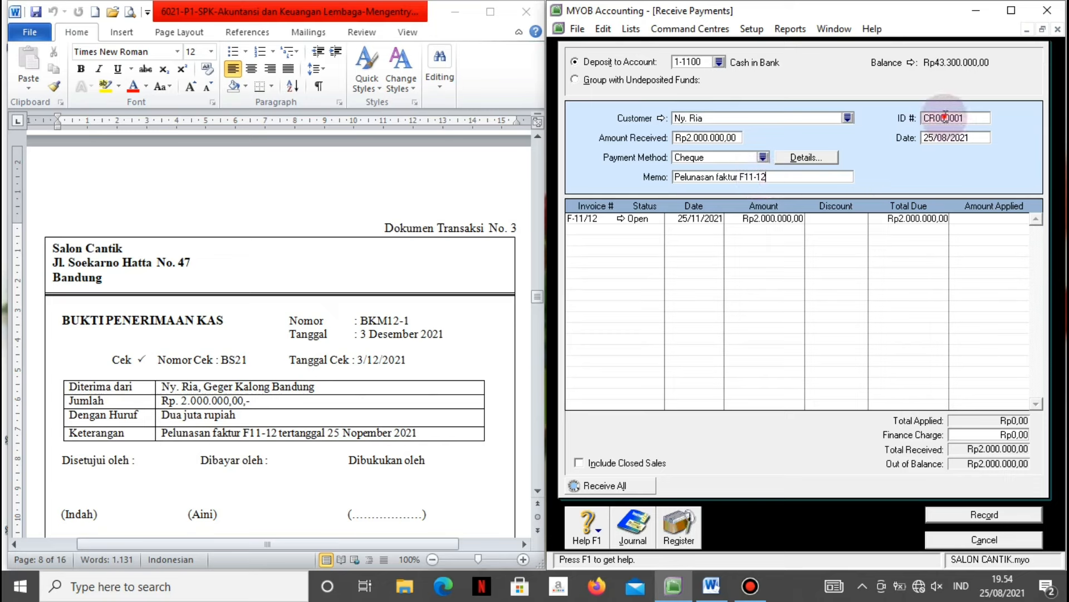
click(946, 117)
text(BKM12-1)
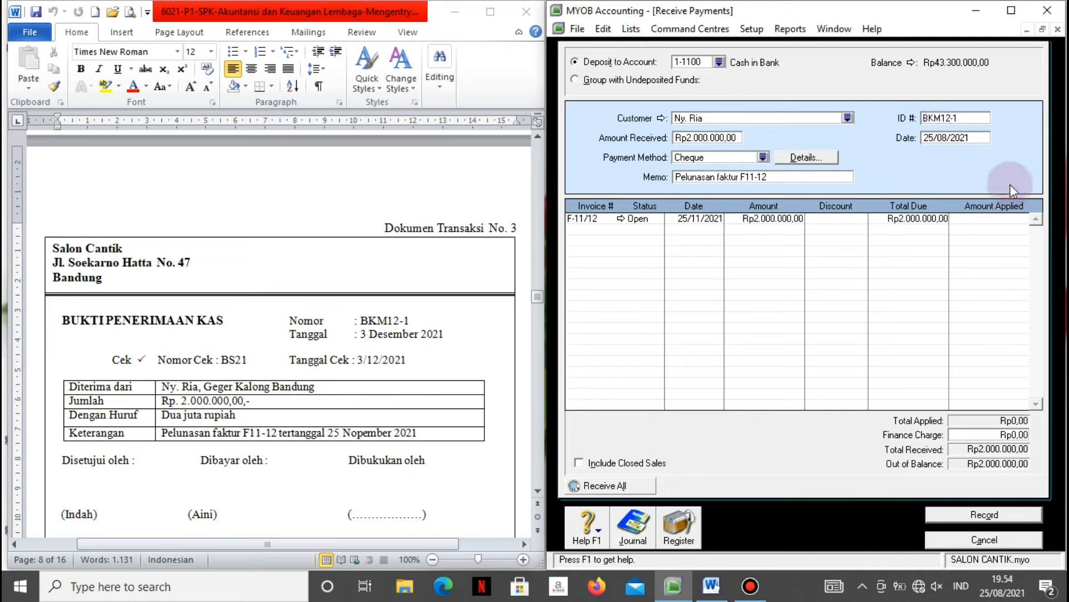
key(Tab)
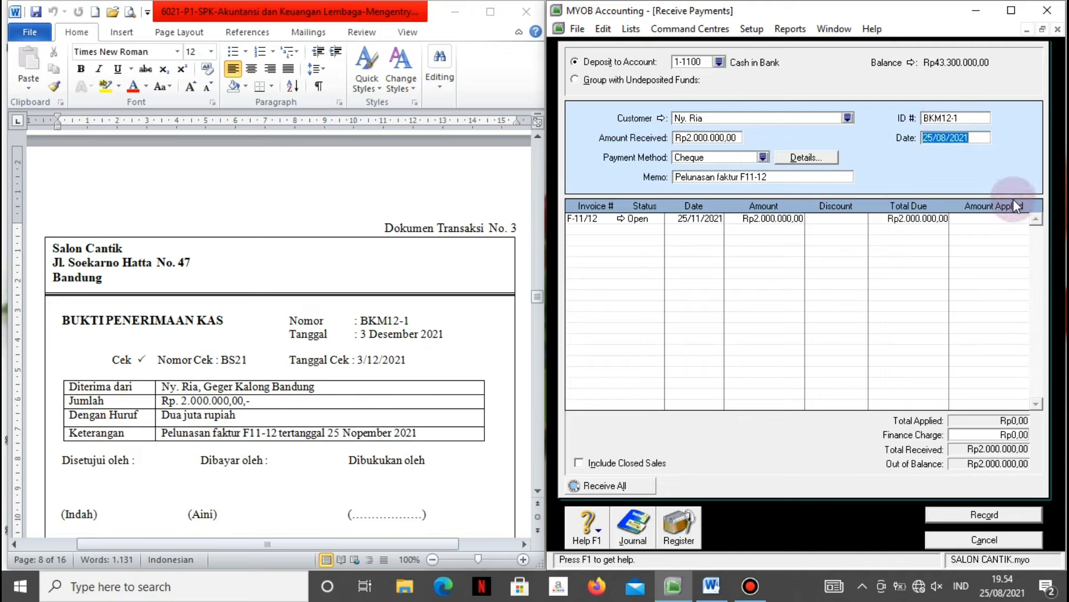
text(3/12/2021)
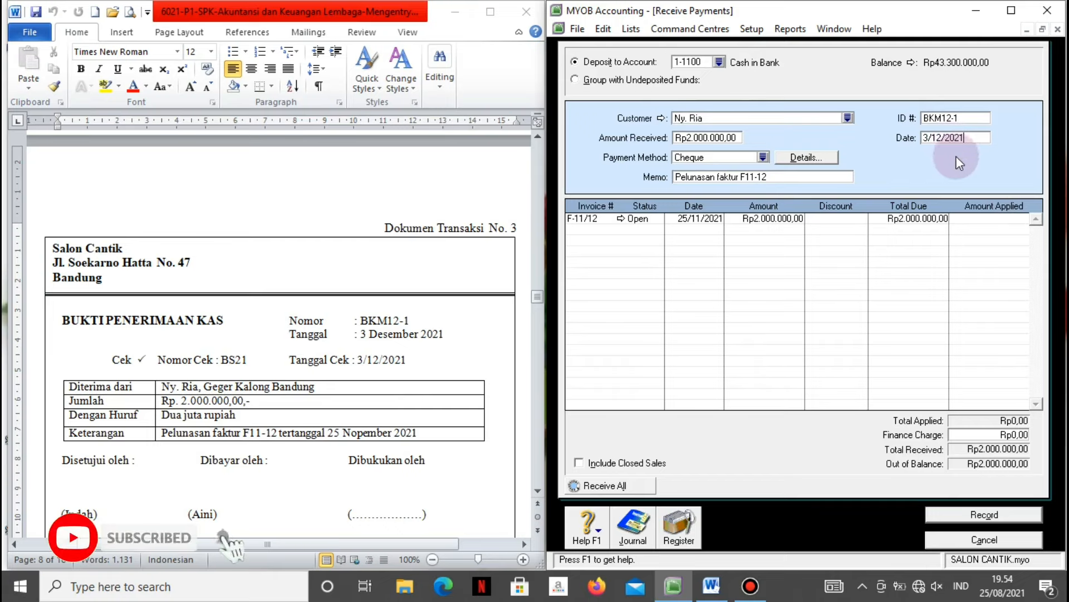
Accept the 3/12/2021 date and apply the full payment to invoice F-11/12.
click(960, 227)
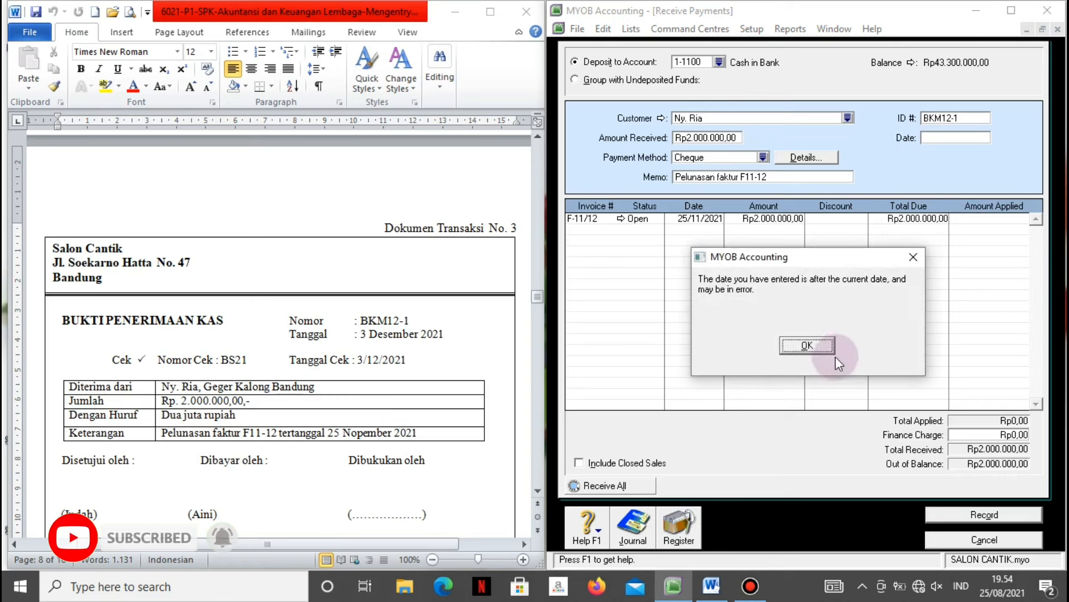
click(812, 349)
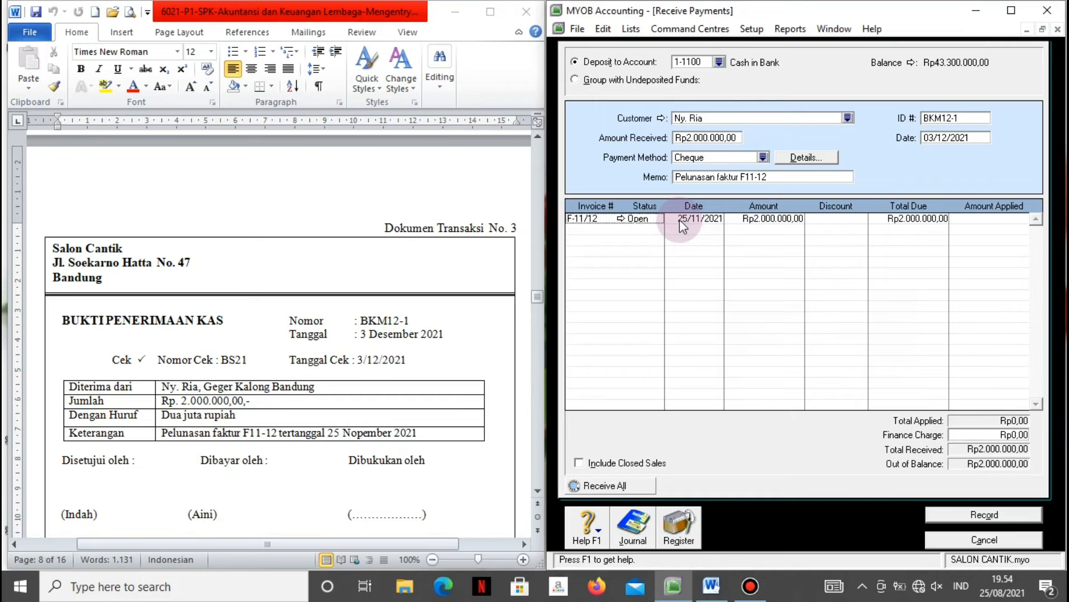
click(971, 220)
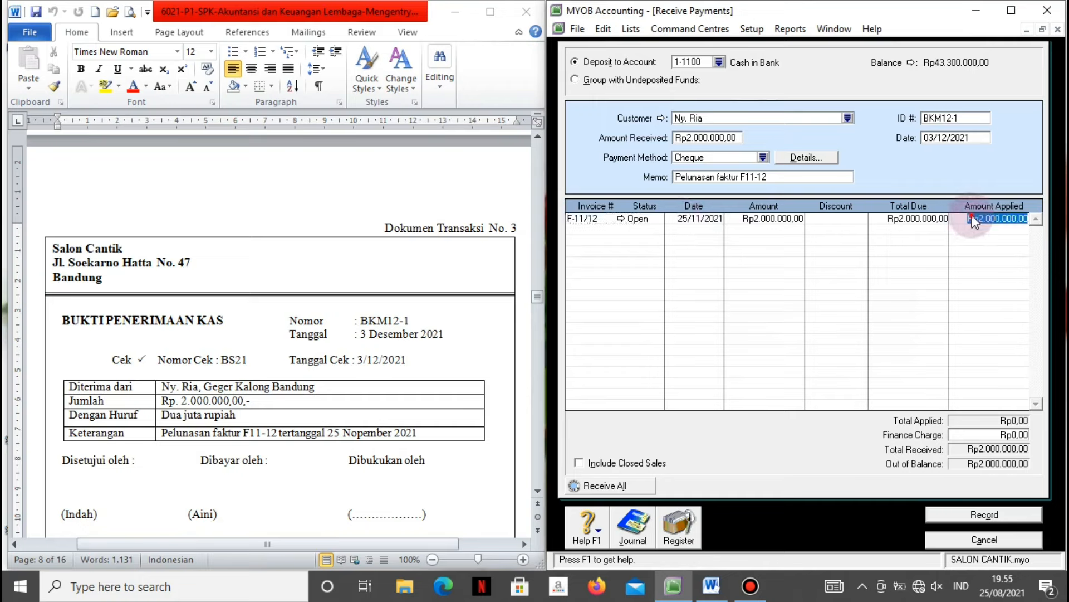
key(Tab)
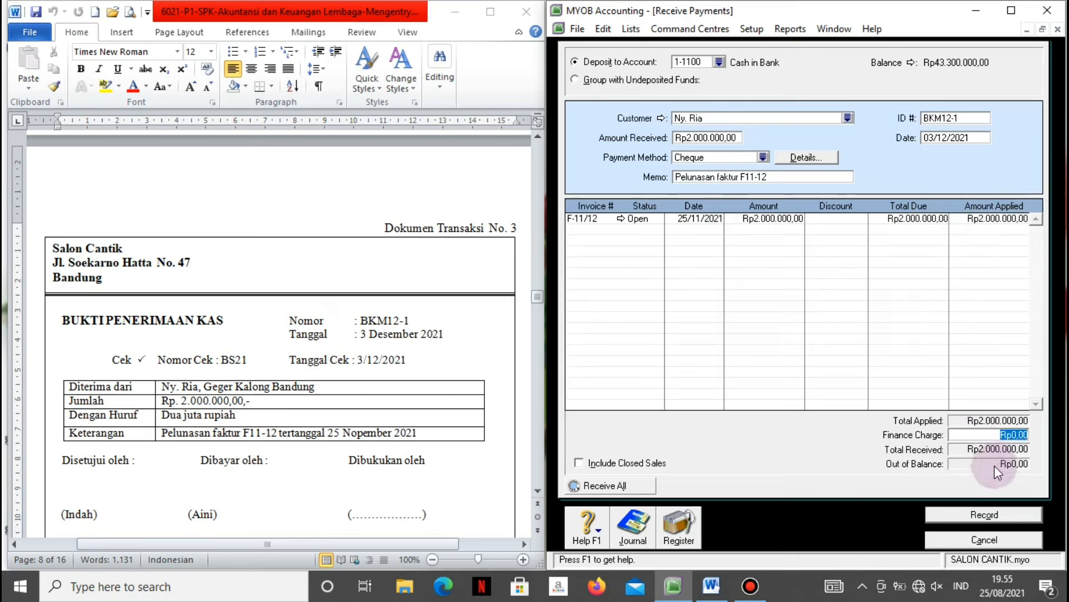
Review the journal recap, record receipt BKM12-1 and close the payments form.
key(ctrl+r)
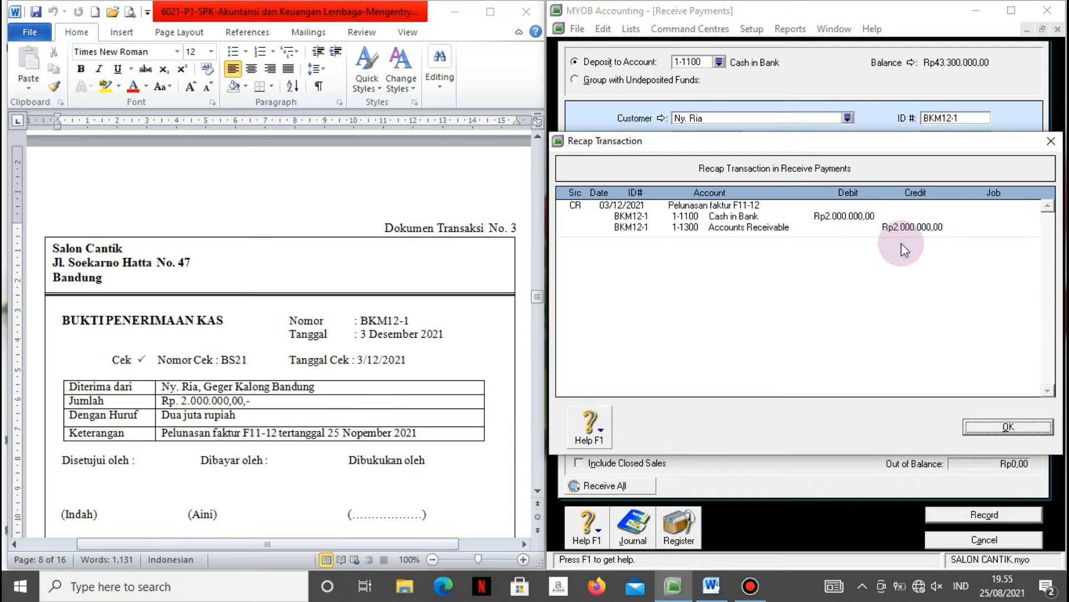
click(1005, 427)
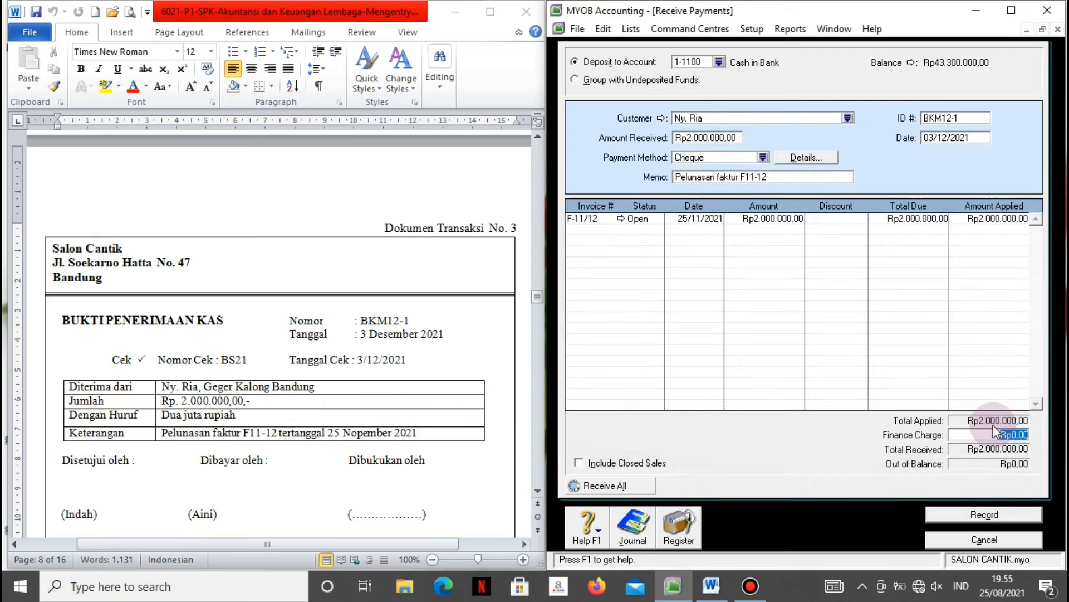
click(956, 517)
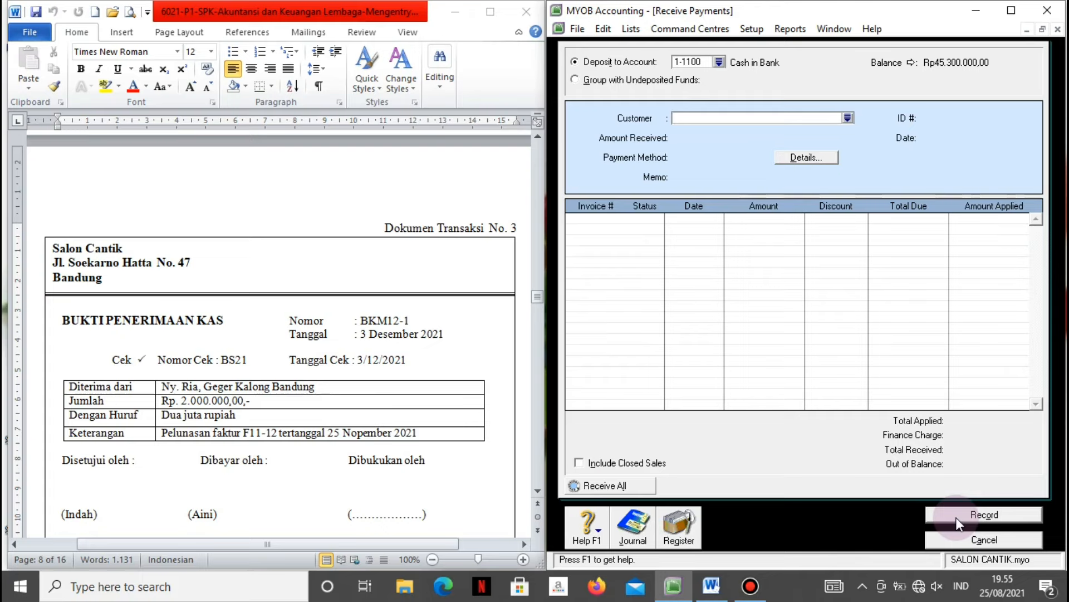
click(959, 541)
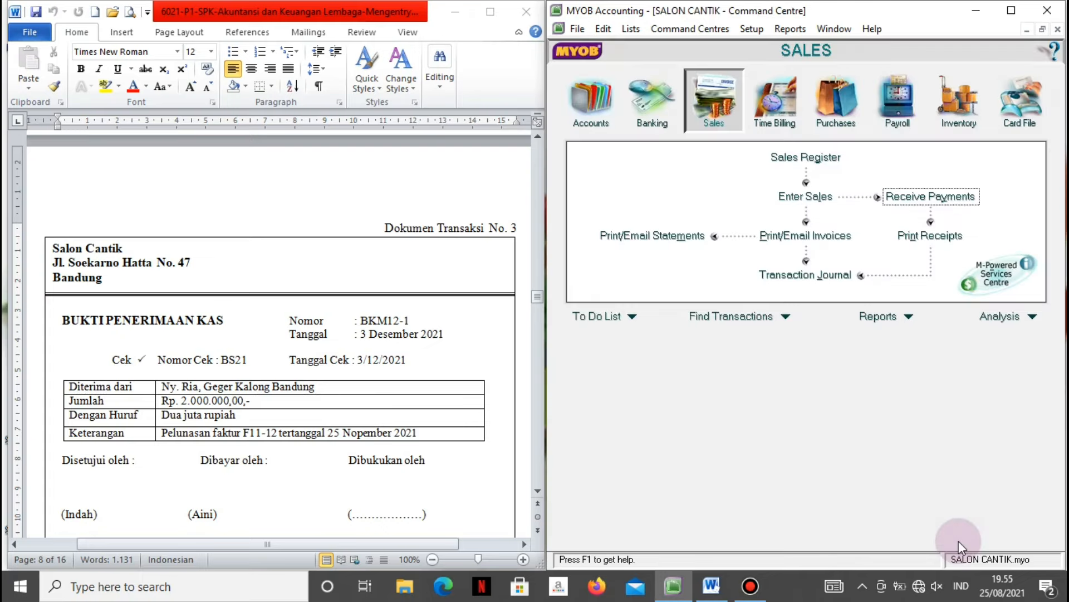
Bring Word's petty cash voucher V12-2 into view, then start a new Spend Money entry in MYOB.
click(454, 196)
scroll(453, 196, down, 10)
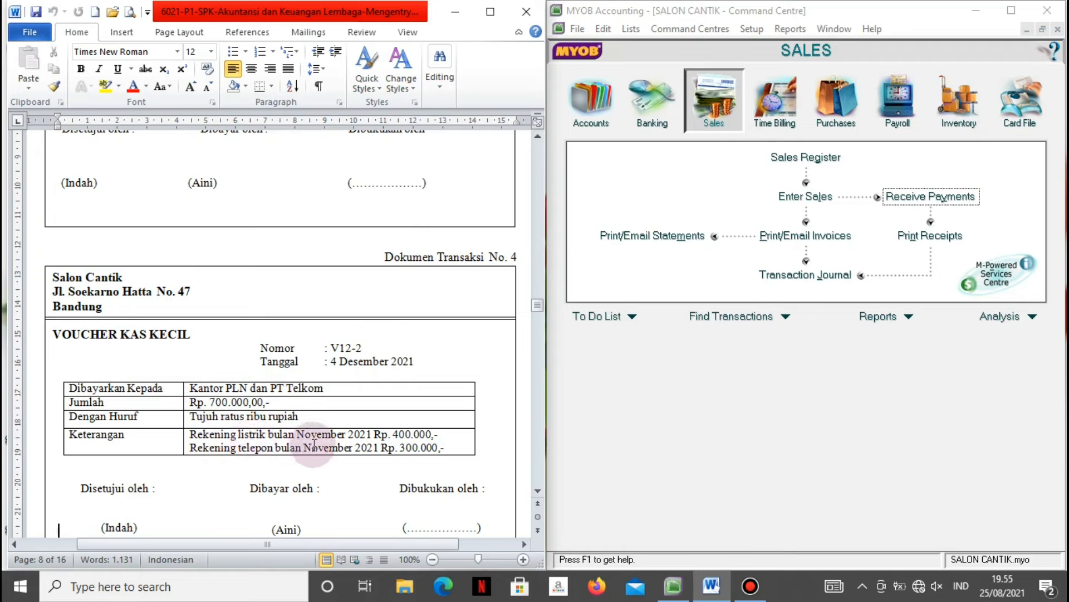
click(691, 474)
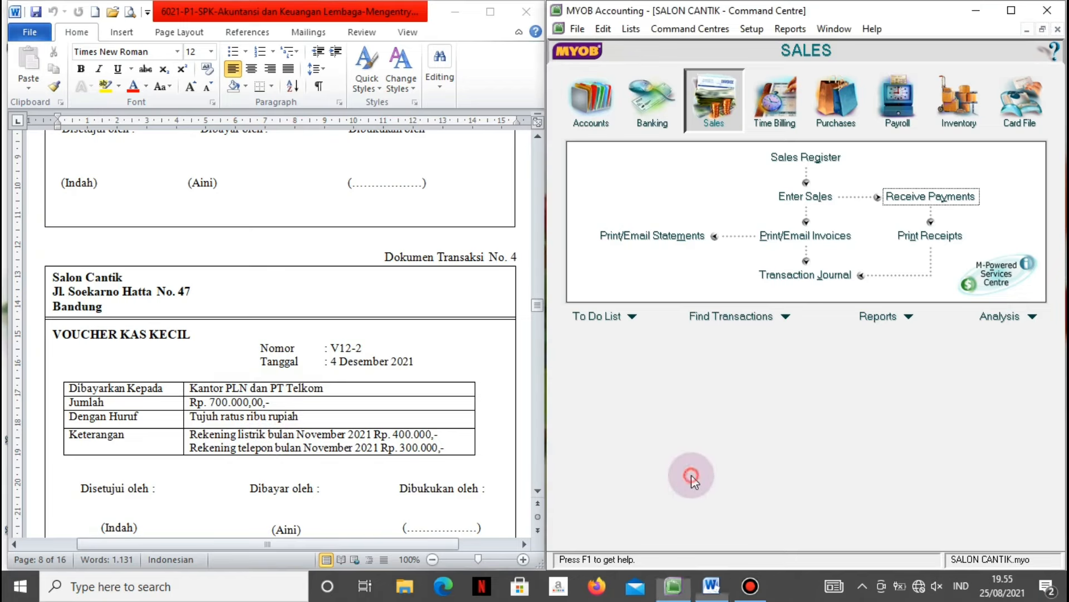
click(652, 122)
click(644, 165)
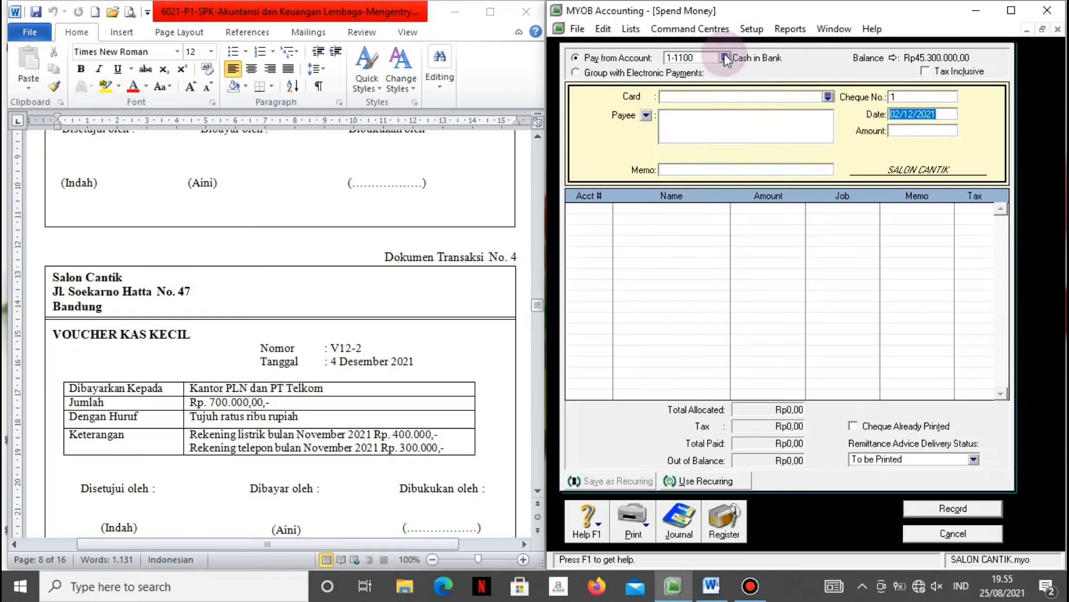
Pay from 1-1200 Petty Cash to Kantor PLN dan PT. Telkom, memo 'Pembayaran rek listrik & Telepon bulan Nopember'.
click(724, 58)
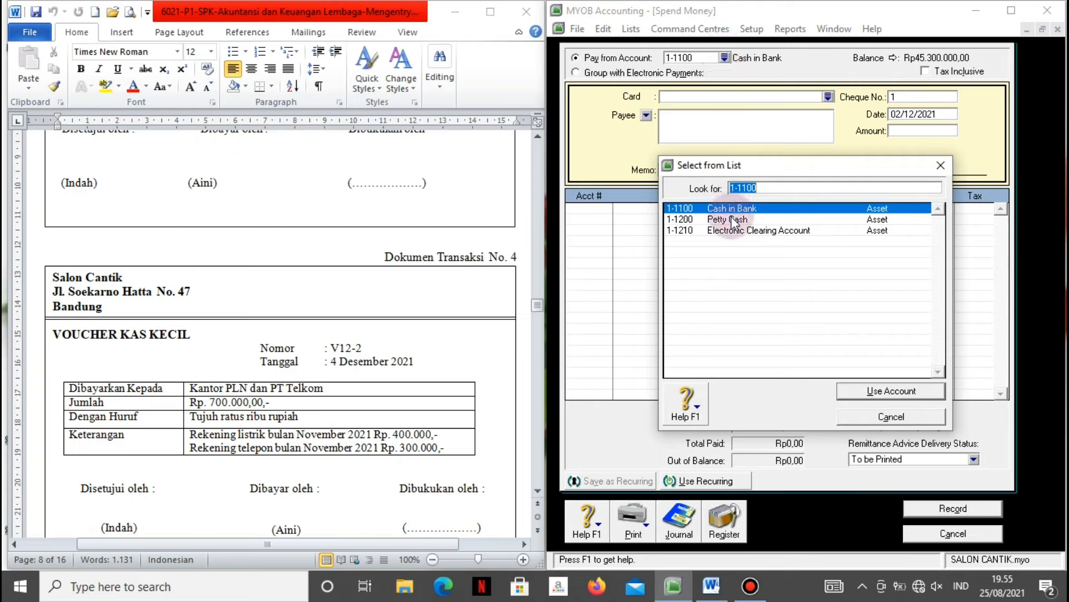
click(732, 221)
click(845, 393)
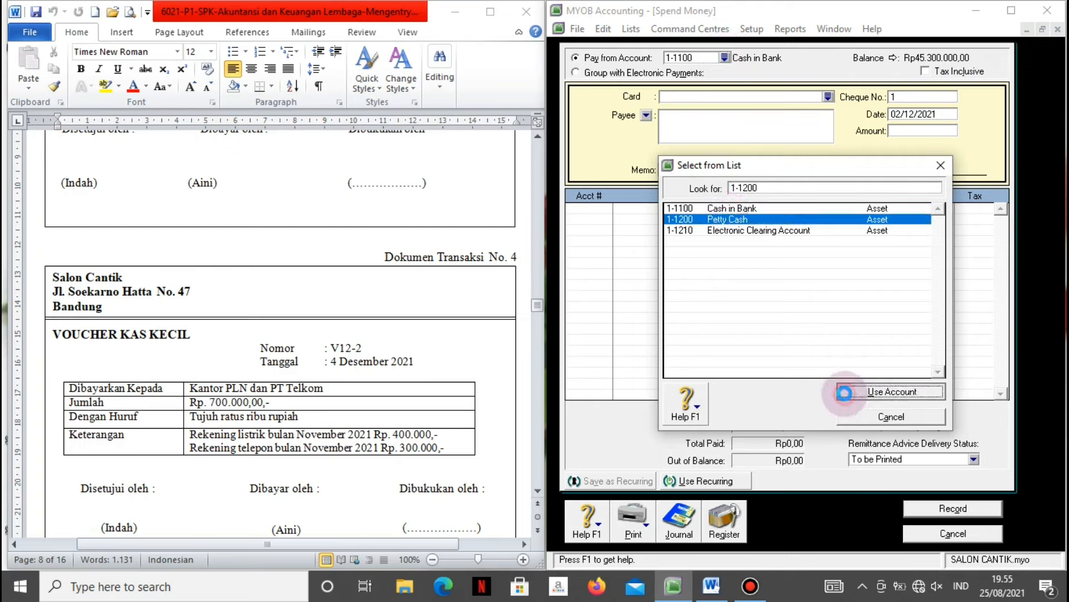
click(759, 126)
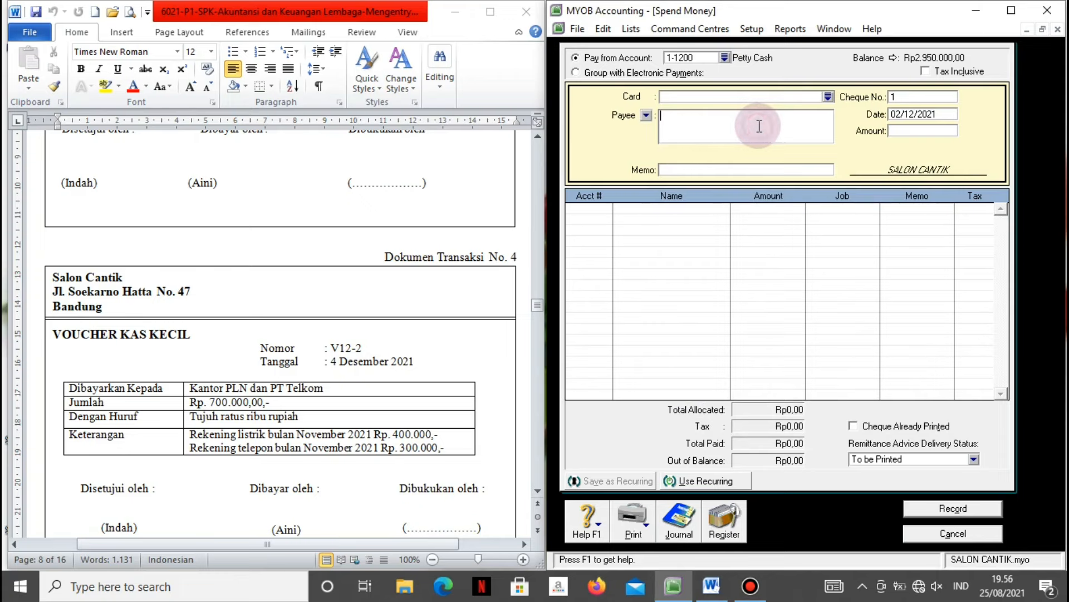
text(Kantor PLN dan PT. Telkom)
click(750, 169)
text(Pembayaran )
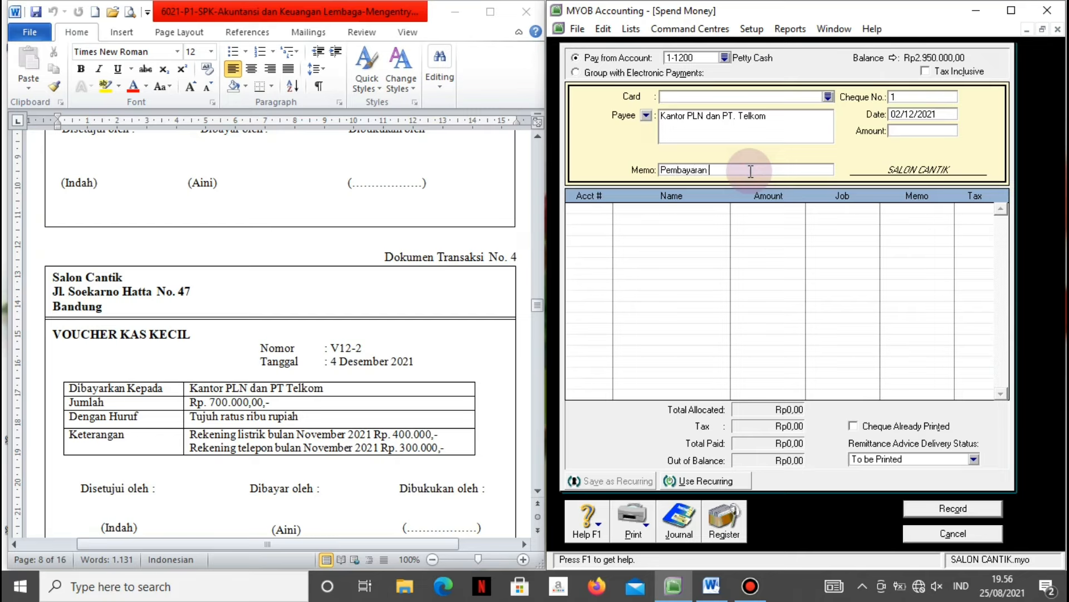
text(rek listrik & Telepon bula)
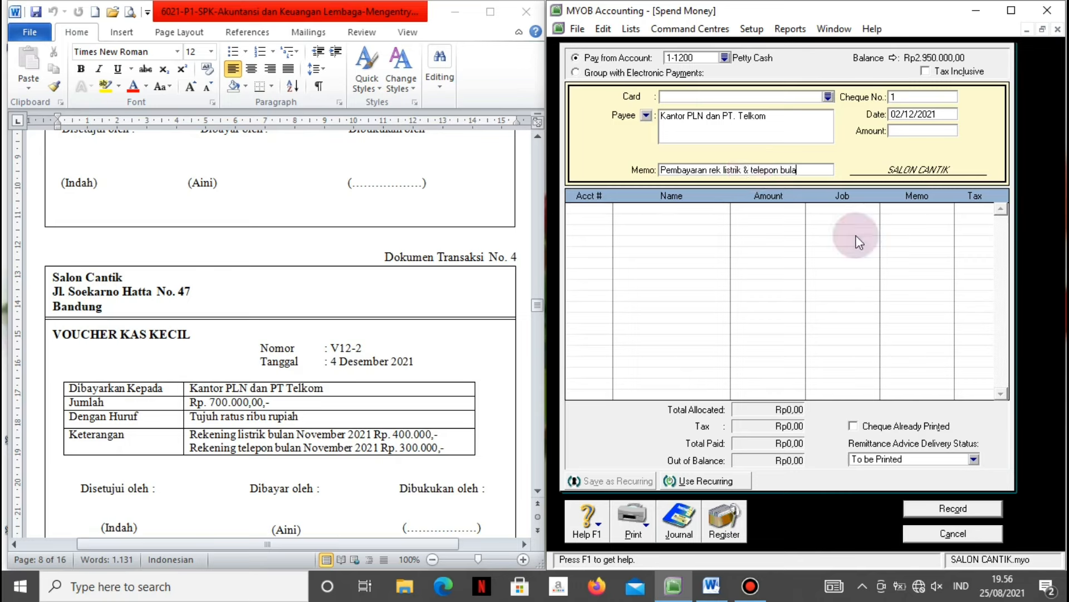
text(n Nopember)
Enter voucher number V12-2, date 4/12/2021 and amount Rp700.000,00.
click(895, 96)
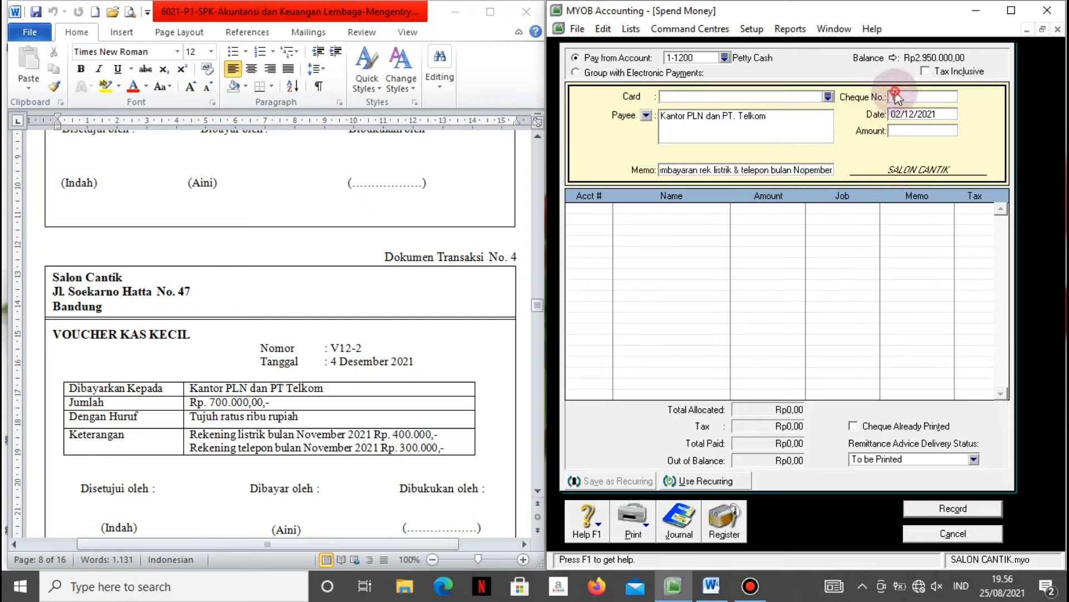
text(V)
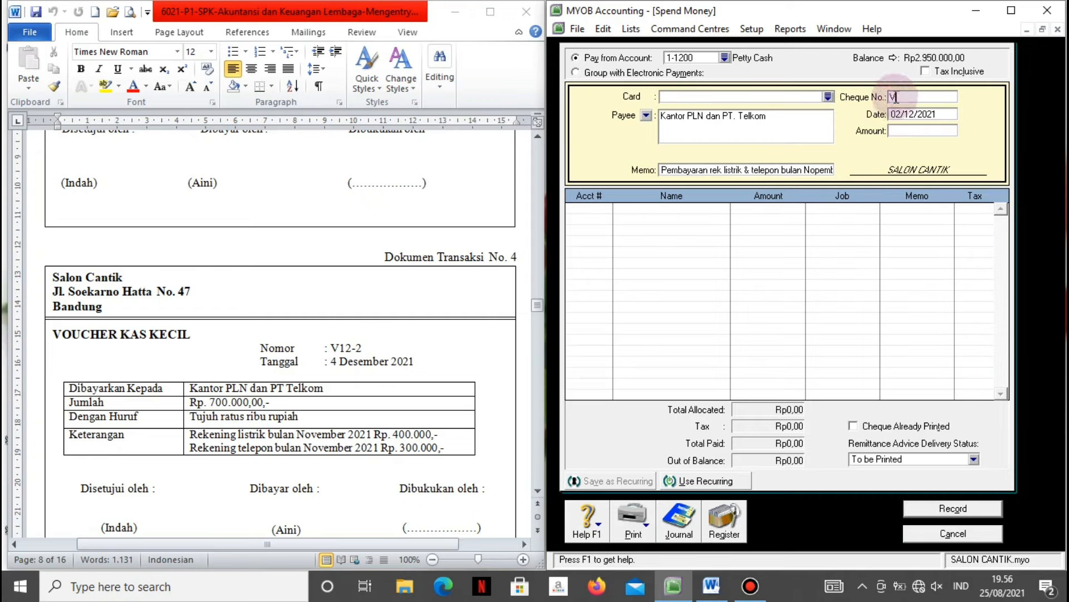
text(12-2)
key(Tab)
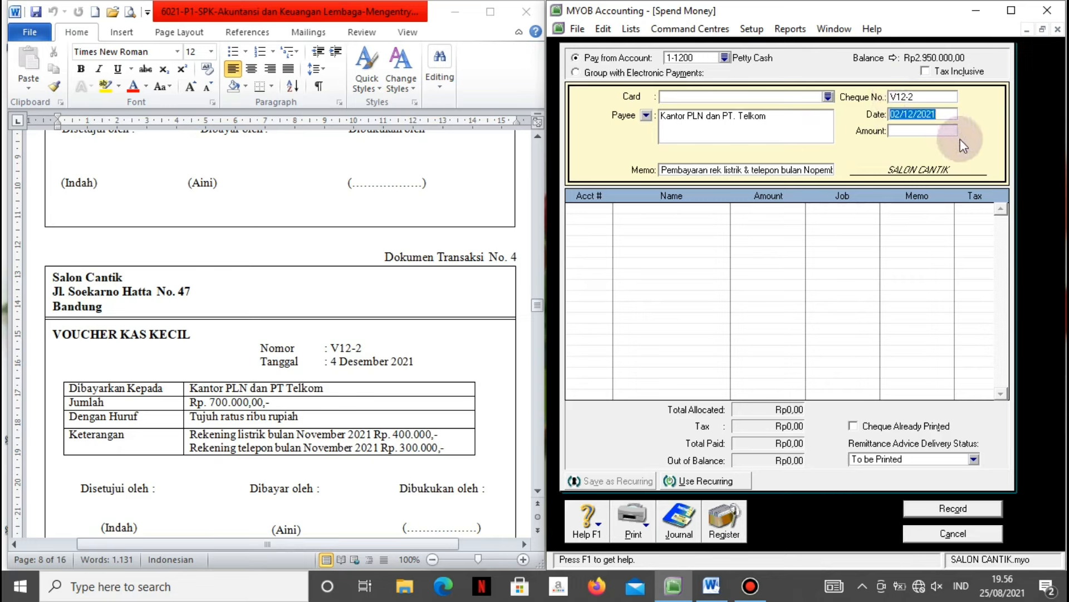
text(4/12/2021)
key(Tab)
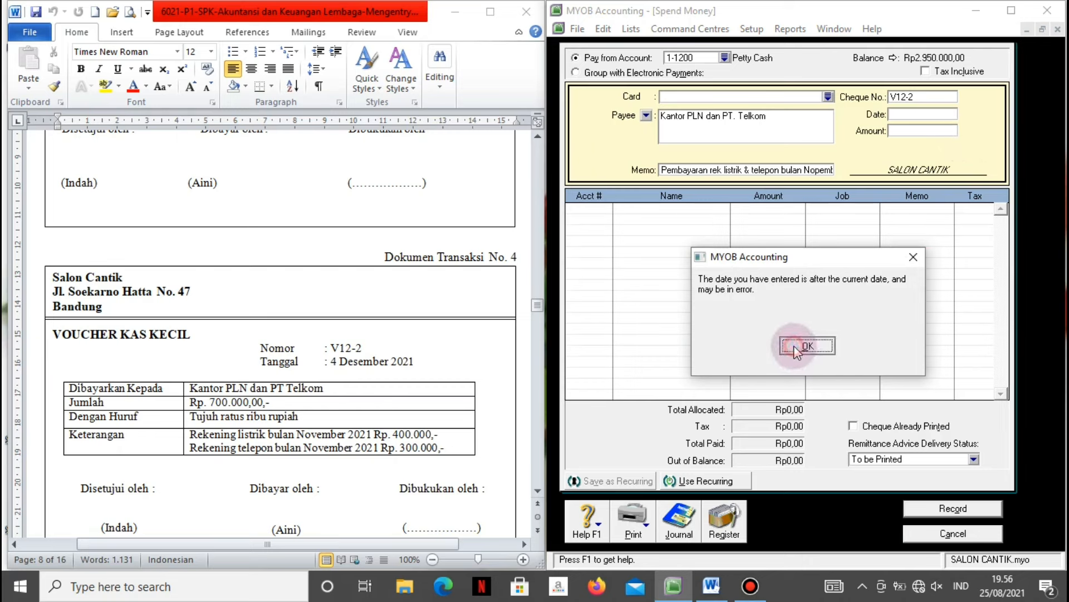
click(793, 345)
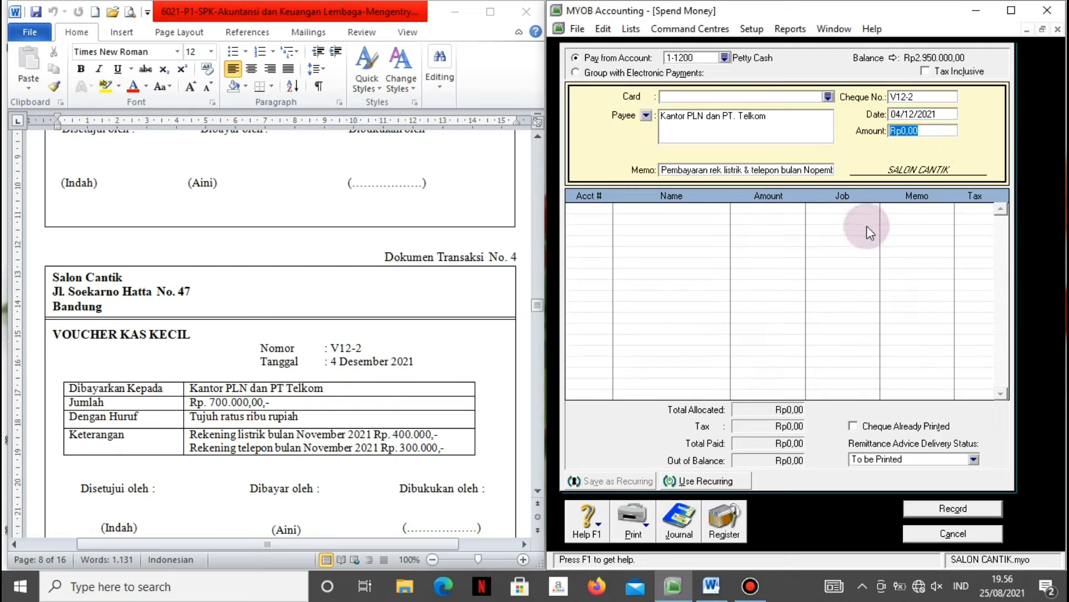
text(700000)
key(Tab)
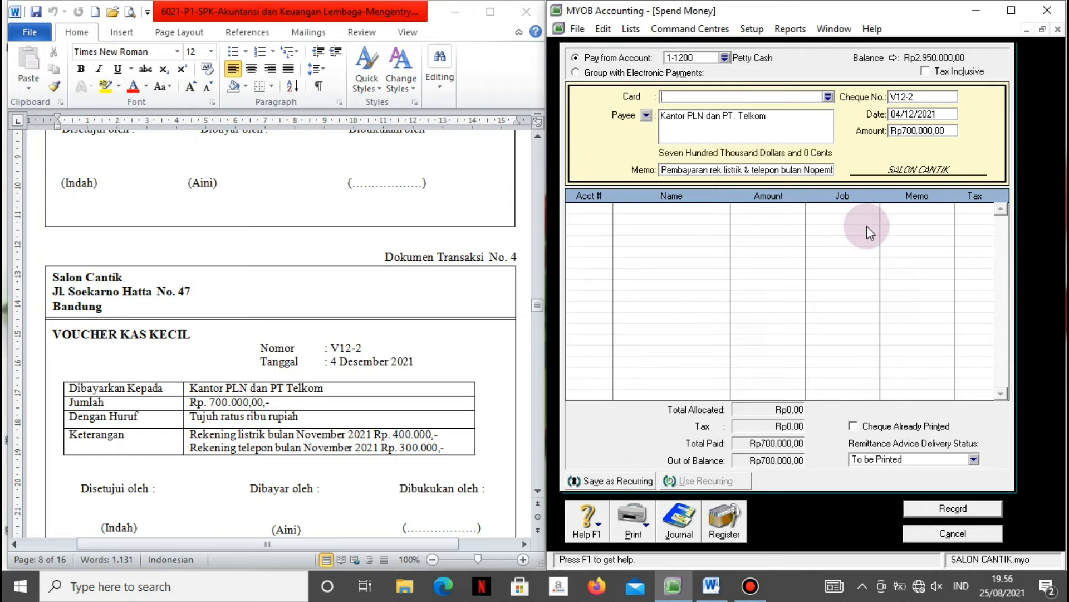
Allocate the payment to account 2-1200 Accrued Expense.
click(606, 209)
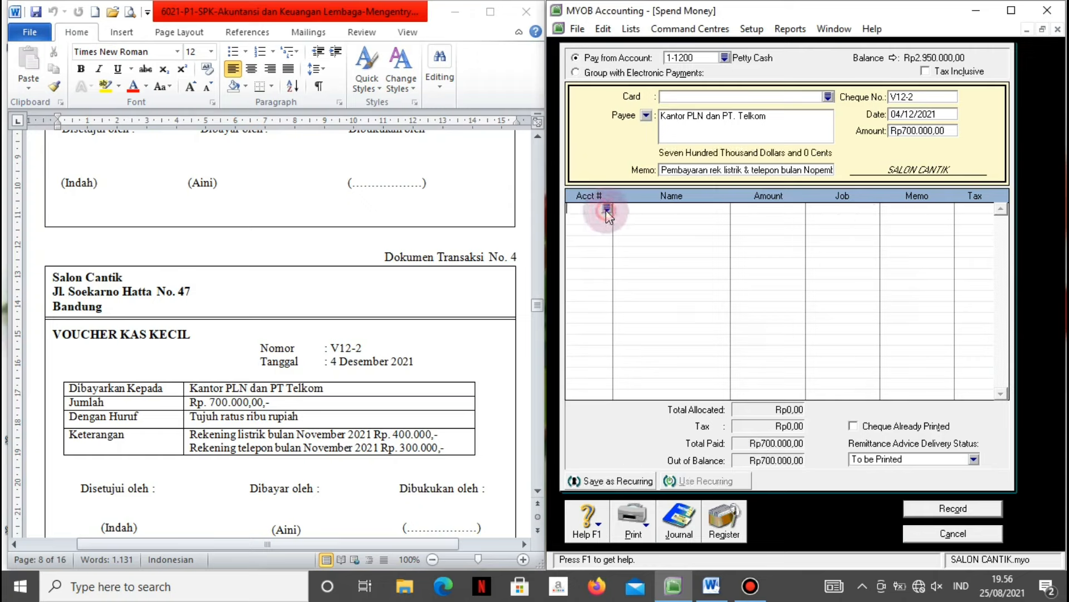
text(6)
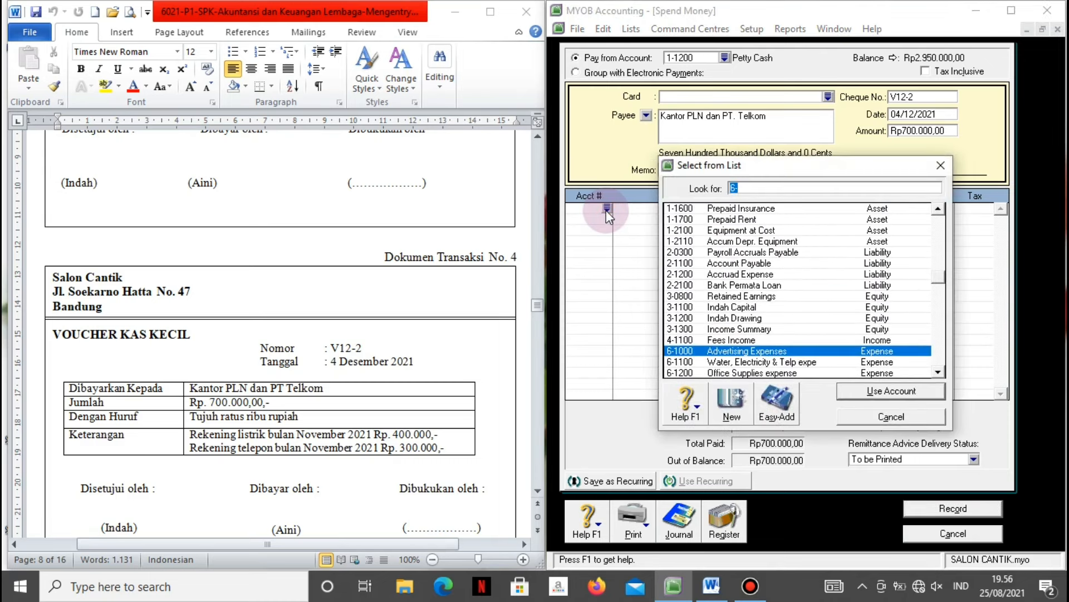
click(727, 274)
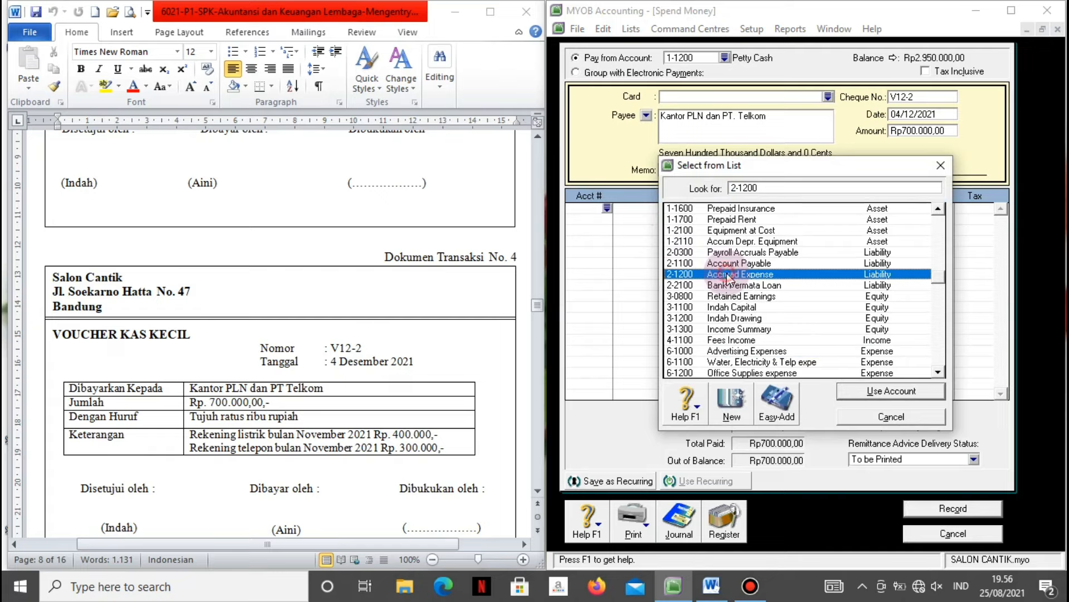
click(866, 392)
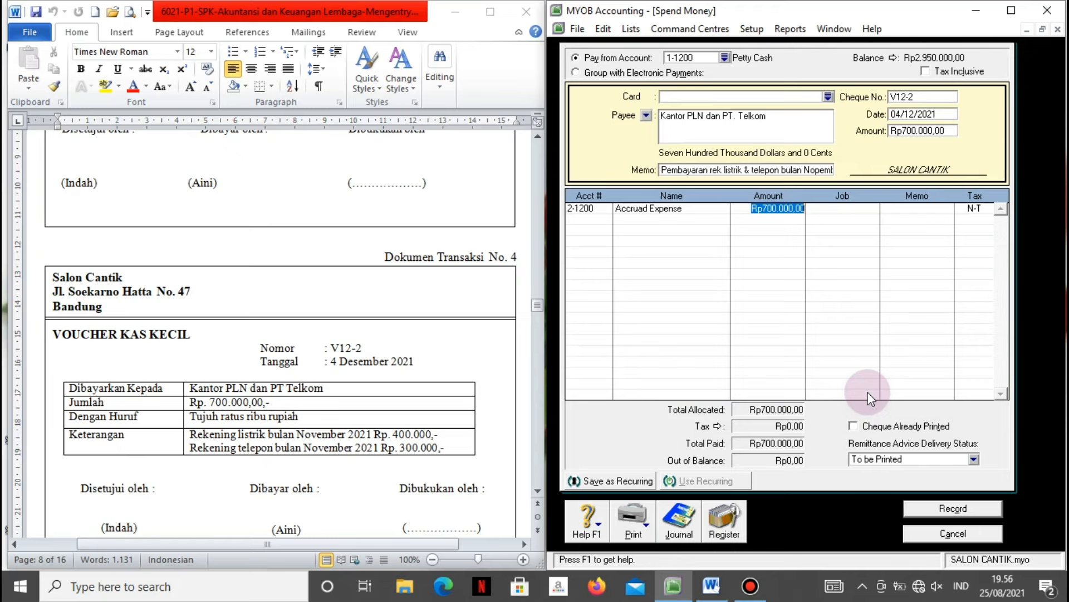
key(Tab)
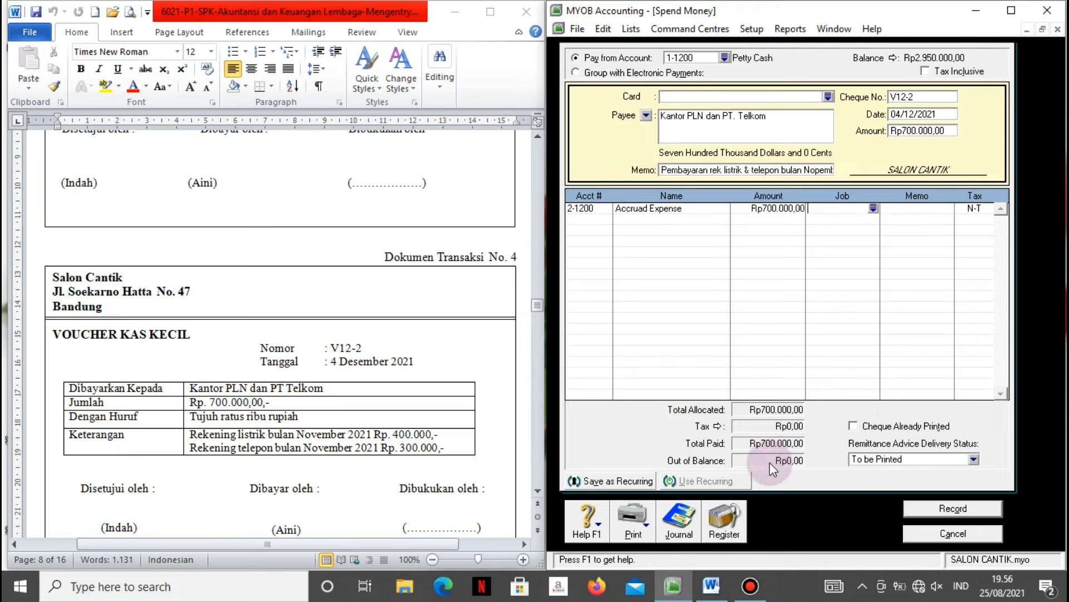
Review the journal recap, record voucher V12-2 and close Spend Money.
key(ctrl+r)
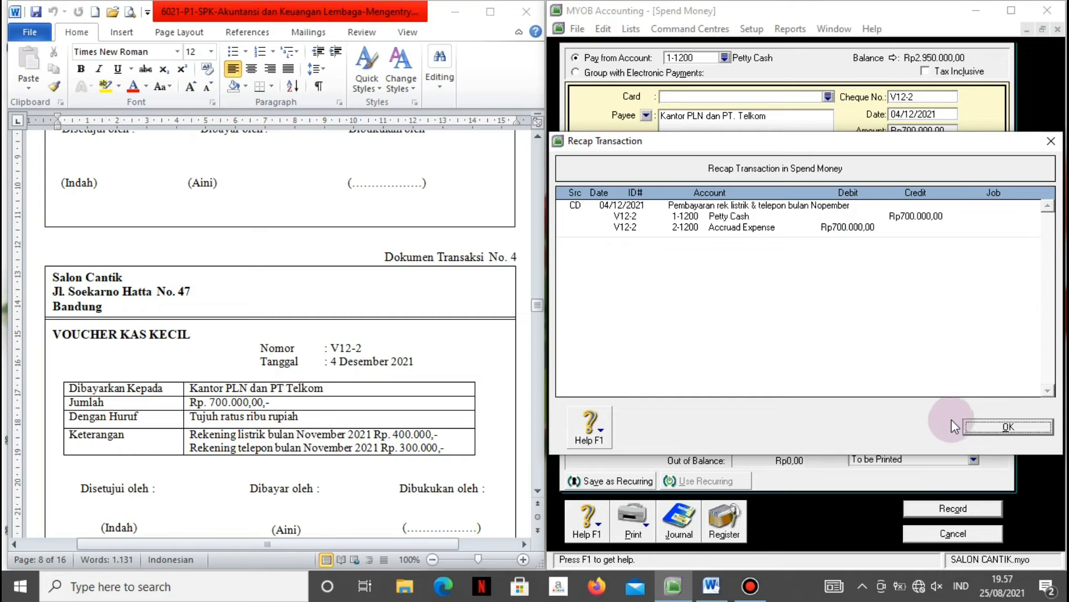
click(991, 427)
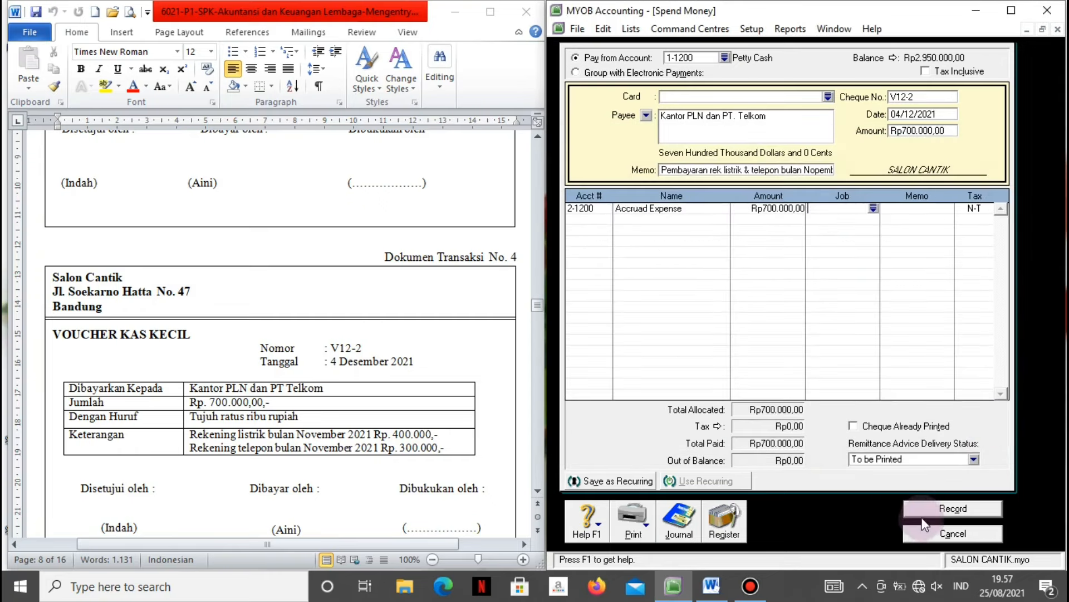
click(919, 510)
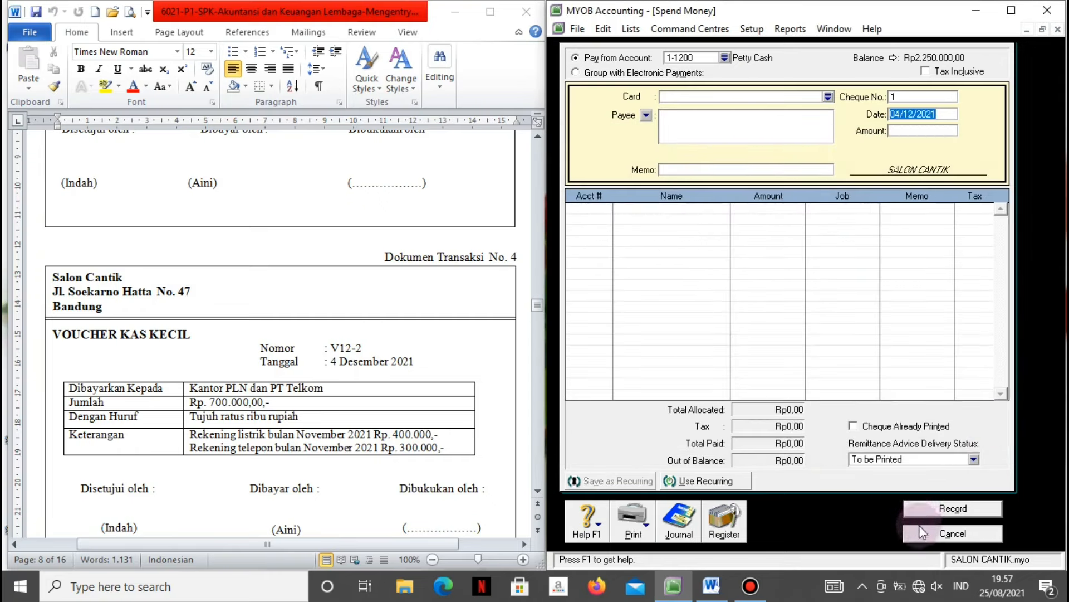
click(919, 533)
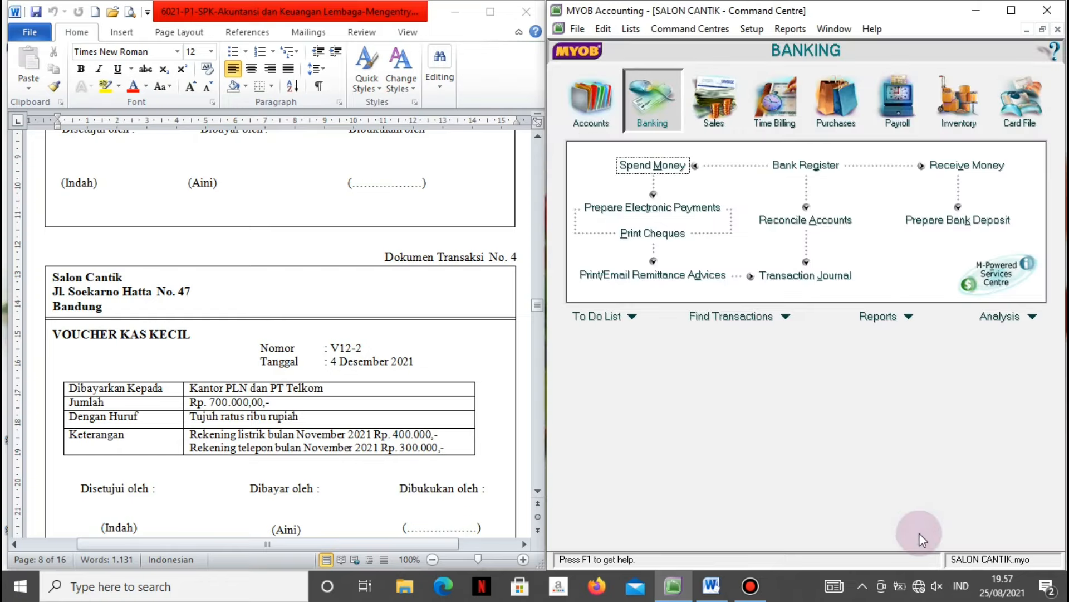
Scroll Word to transaction No. 5, invoice F12-1 for Rp8.000.000, and open MYOB's Sales area.
click(479, 397)
scroll(490, 401, down, 2)
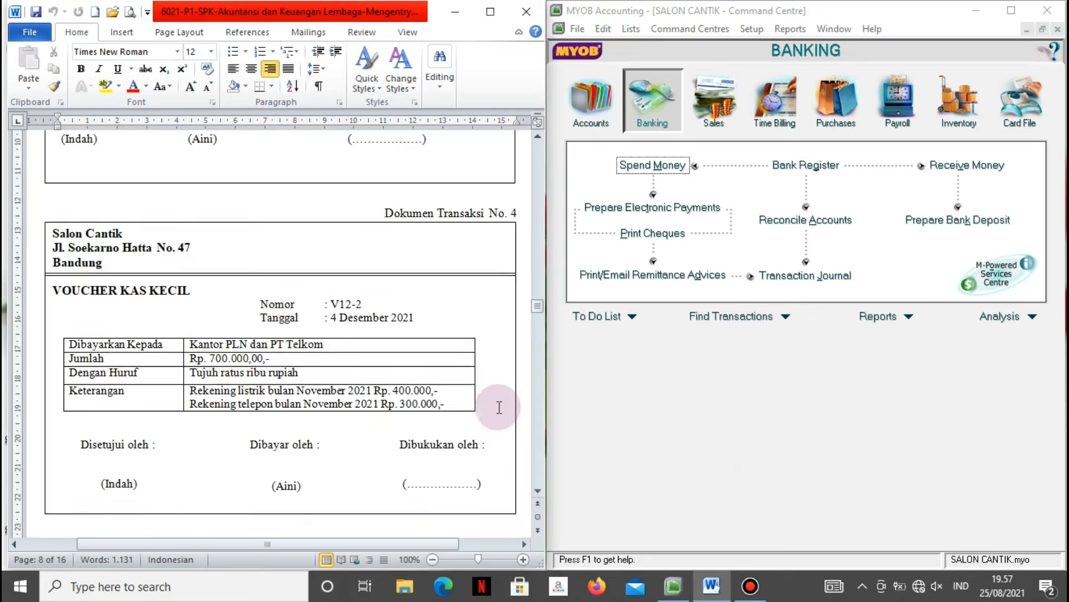
key(Down)
key(Down)
key(Down)
key(Down)
key(Down)
key(Down)
key(Down)
key(Down)
key(Down)
key(Down)
key(Down)
key(Down)
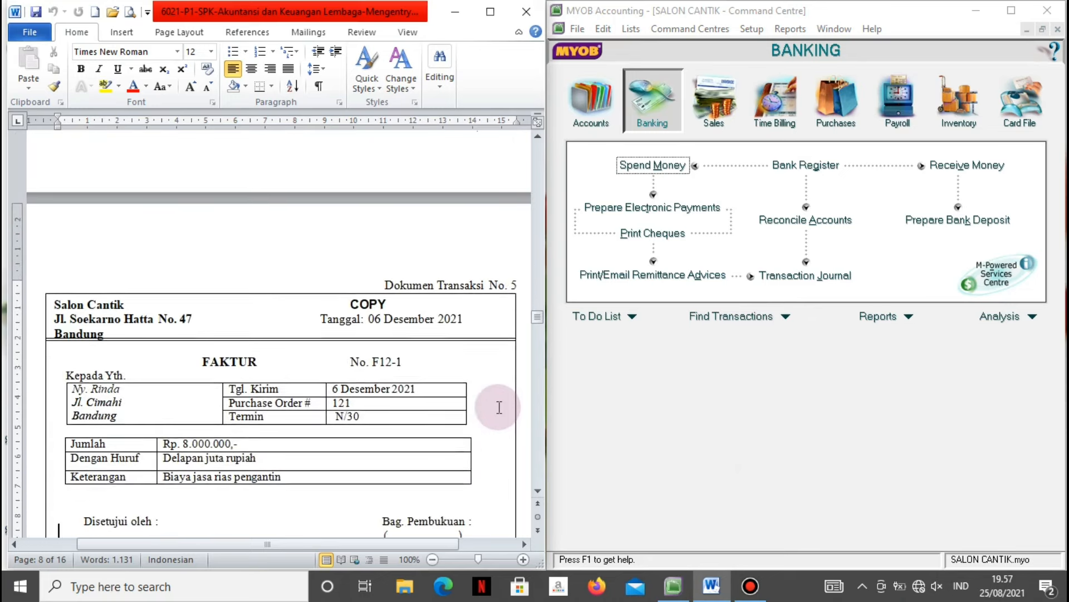
key(Down)
key(Down)
key(Down)
key(Down)
key(Down)
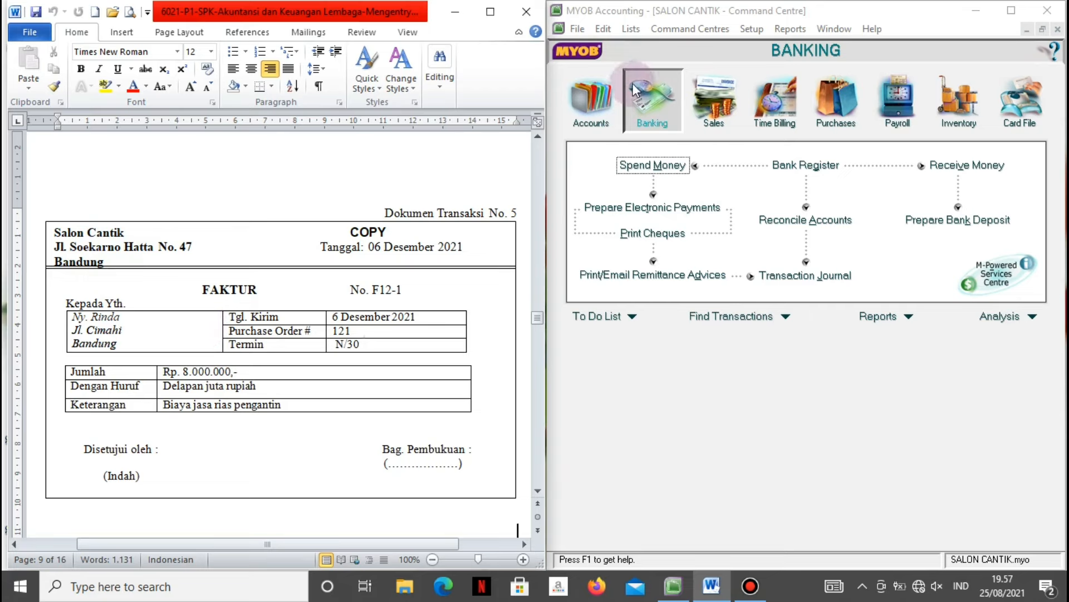
click(706, 118)
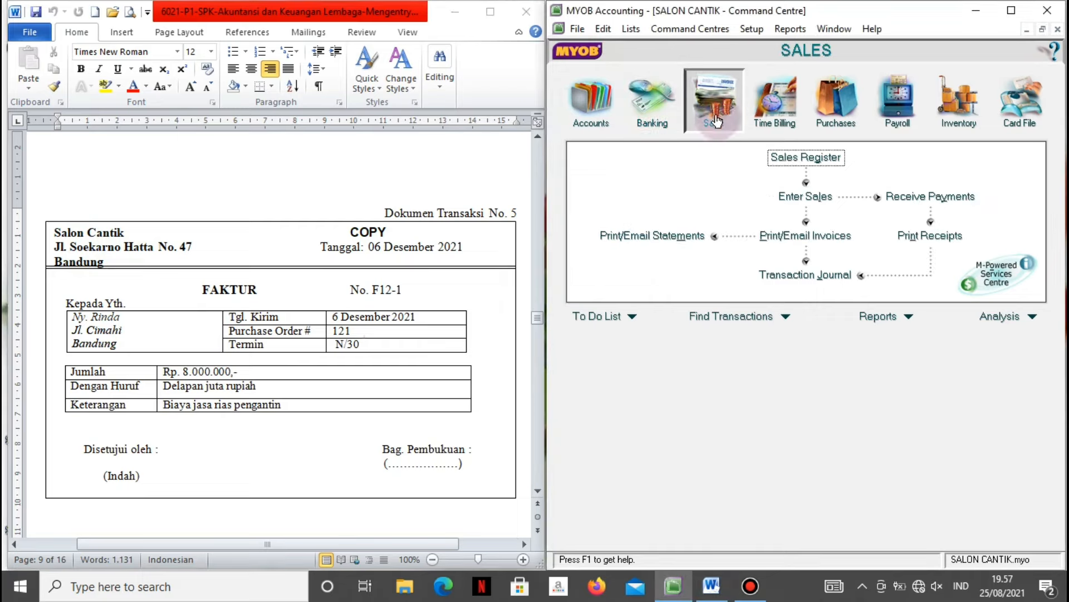
Open a new sales invoice for the source invoice's customer, widen the window, and untick Tax Inclusive.
click(787, 197)
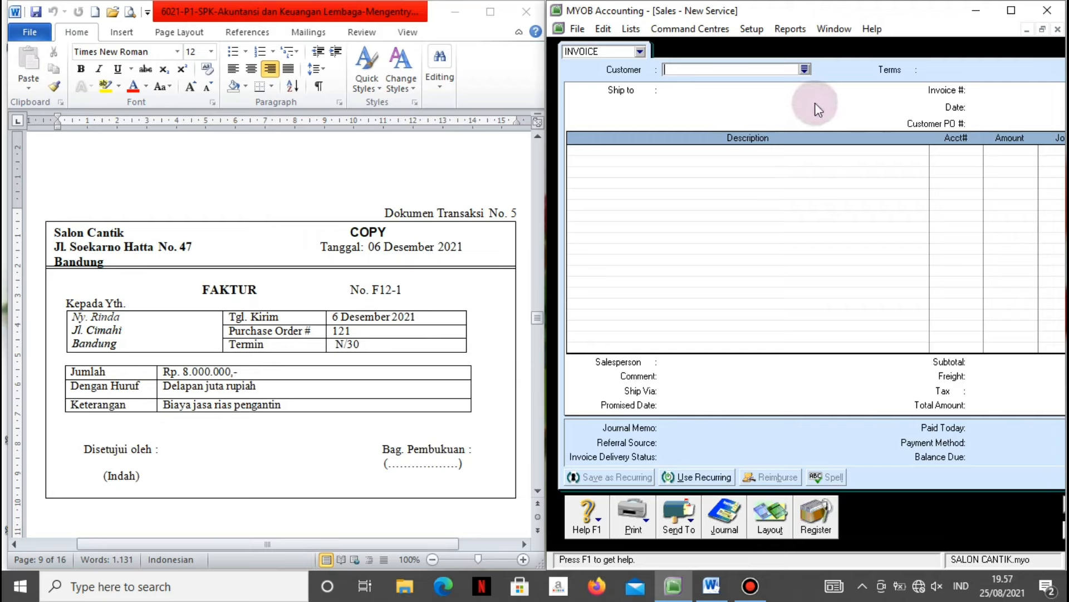
click(805, 69)
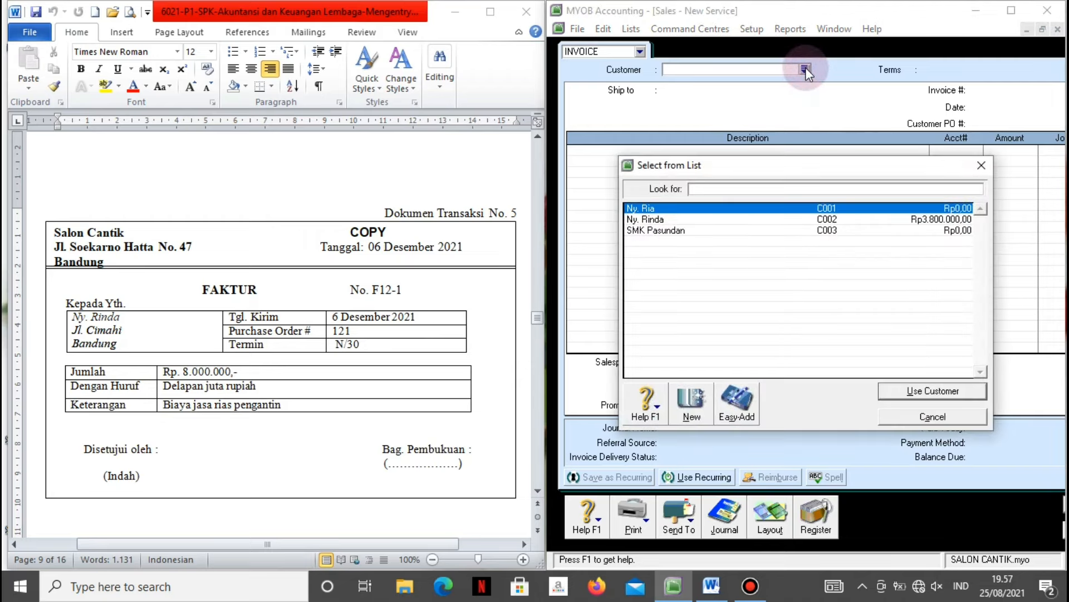
click(687, 222)
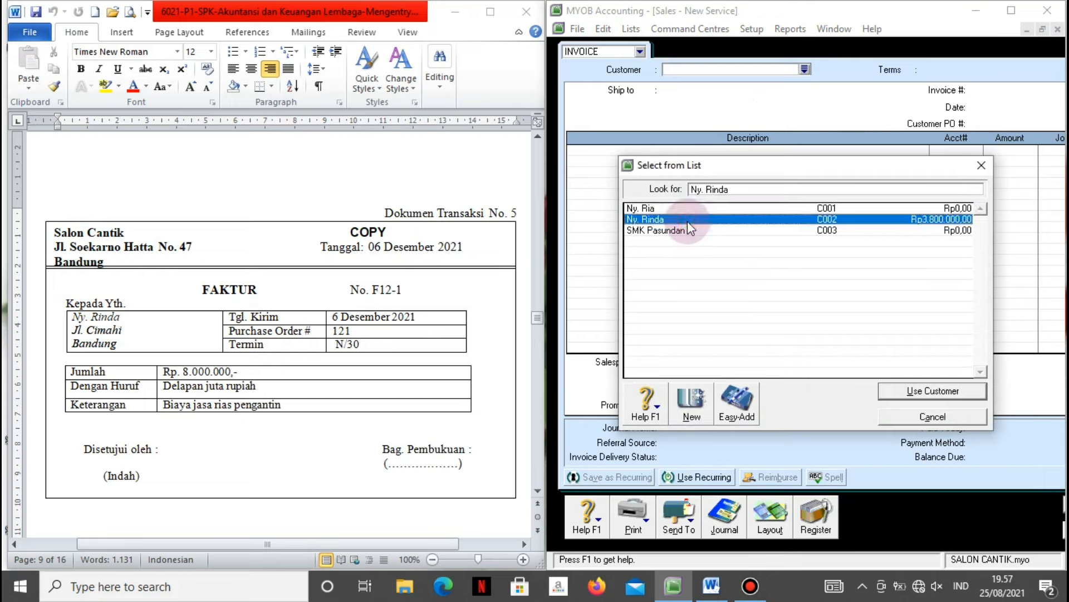
click(891, 390)
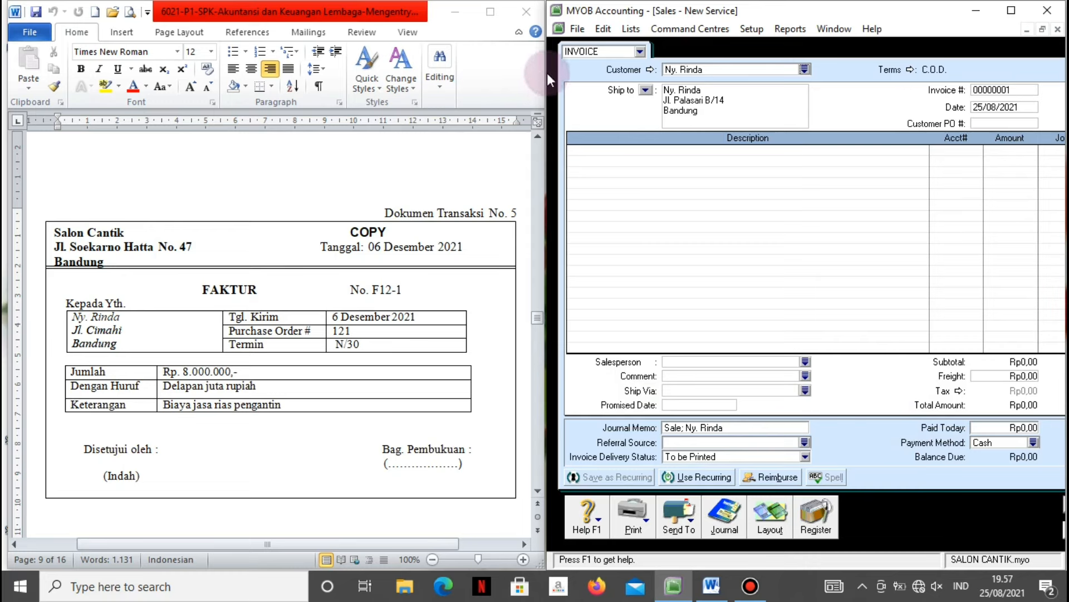
drag(546, 73, 508, 72)
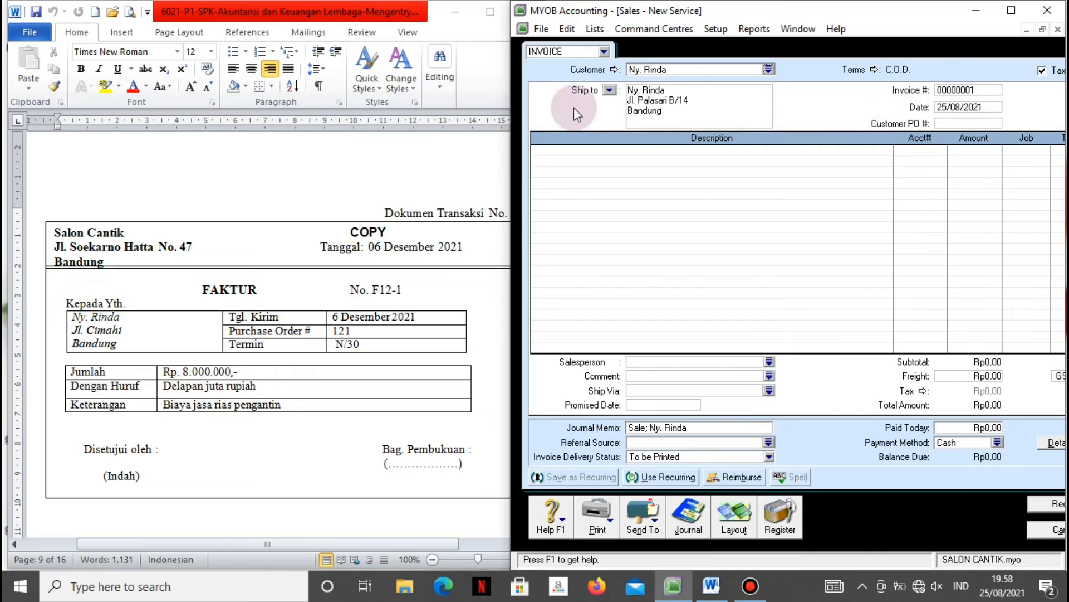
drag(512, 99, 465, 100)
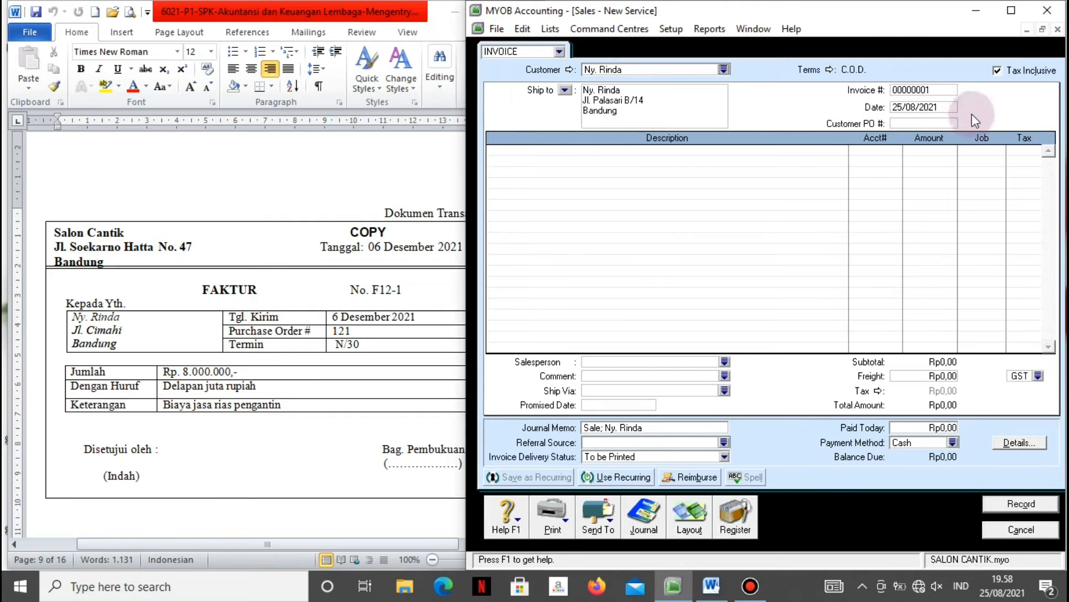
click(998, 71)
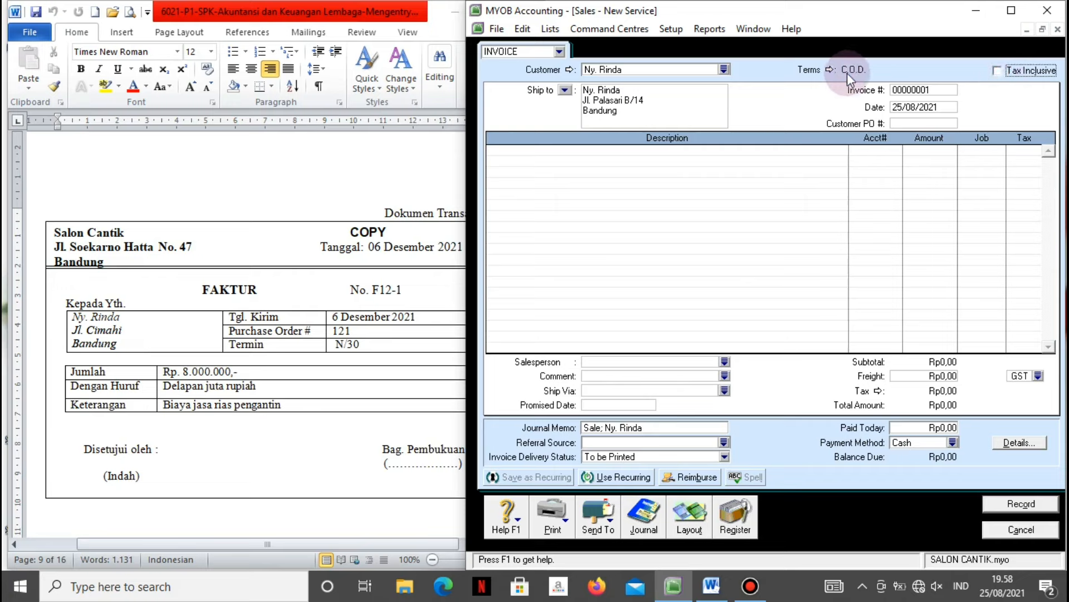
Make payment due in a given number of days with 30 balance due days.
click(828, 69)
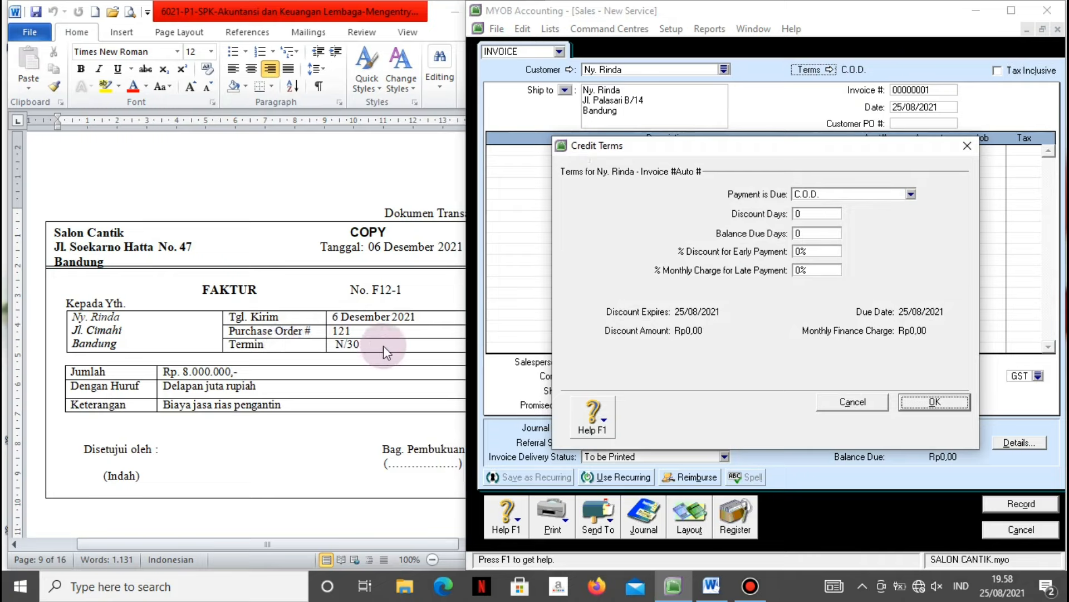
click(911, 195)
click(838, 233)
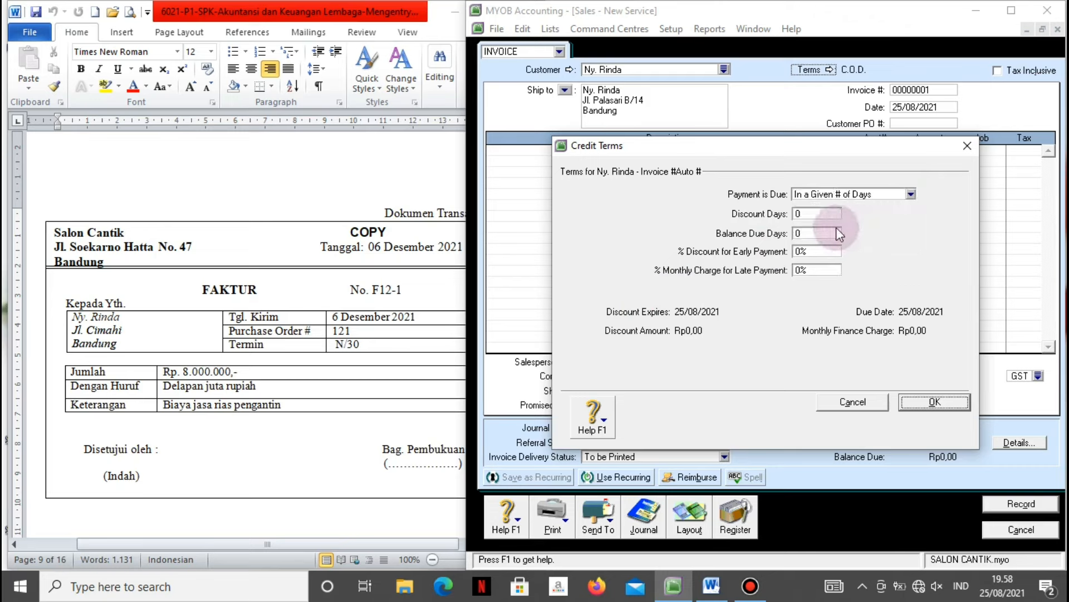
click(808, 237)
text(30)
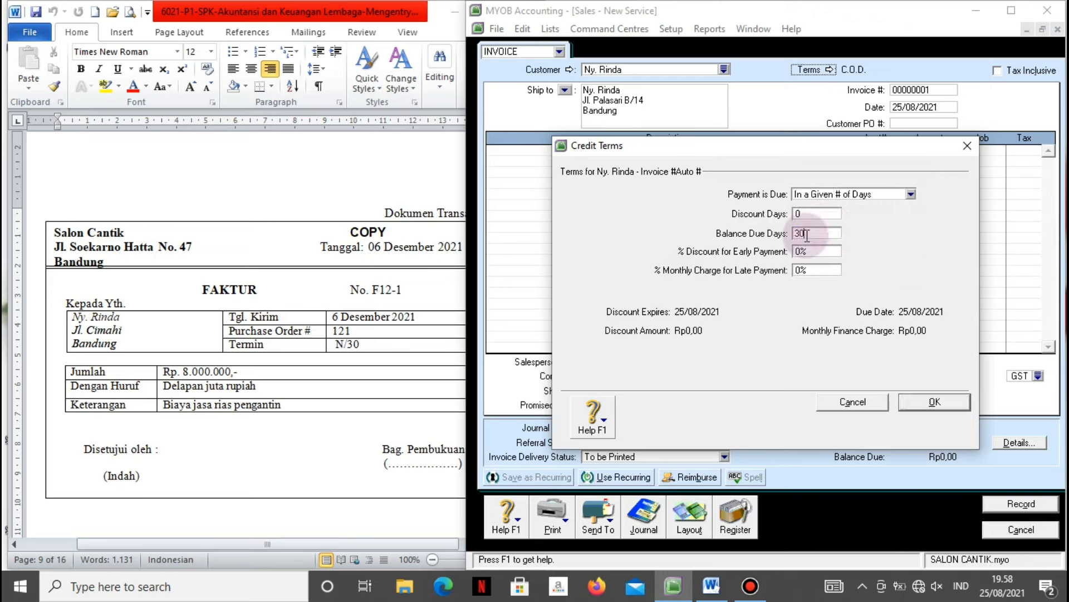
click(936, 402)
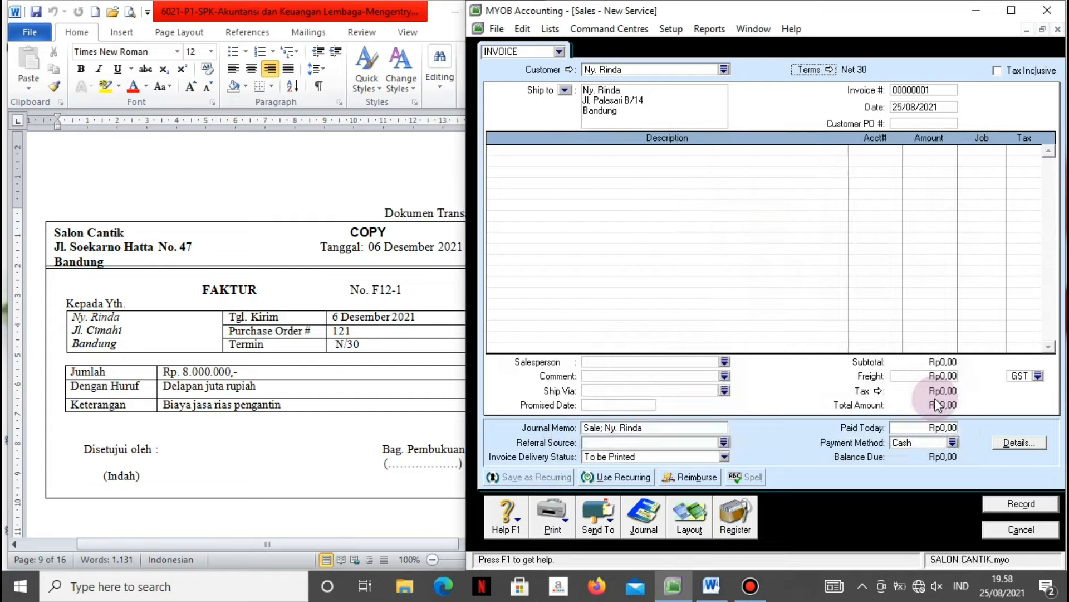
Enter invoice # F12-1, date 6/12/2021 and Customer PO # 121.
click(913, 90)
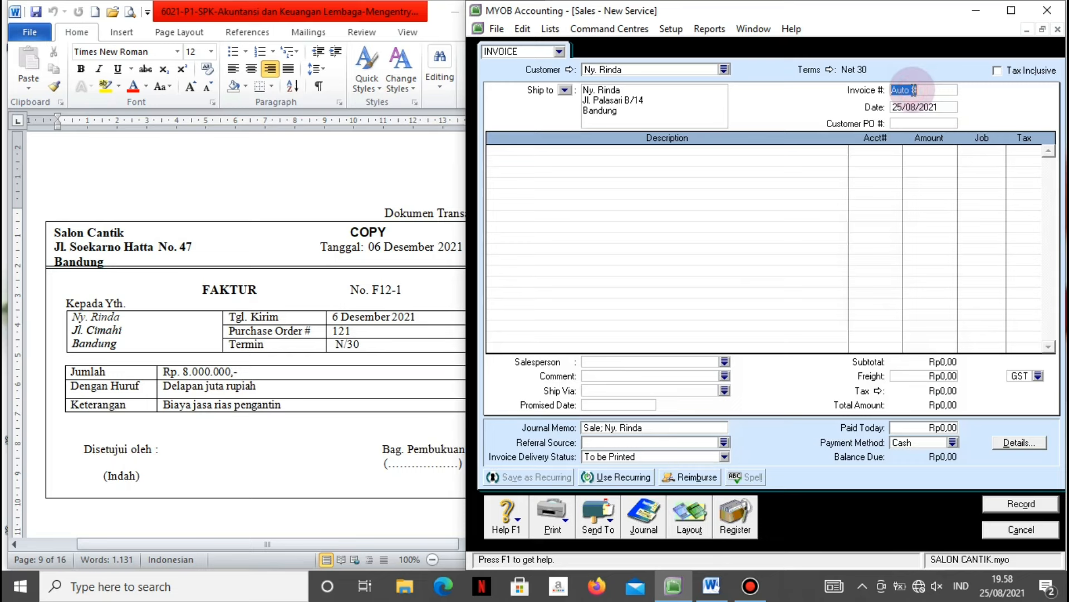
text(F12-1)
key(Tab)
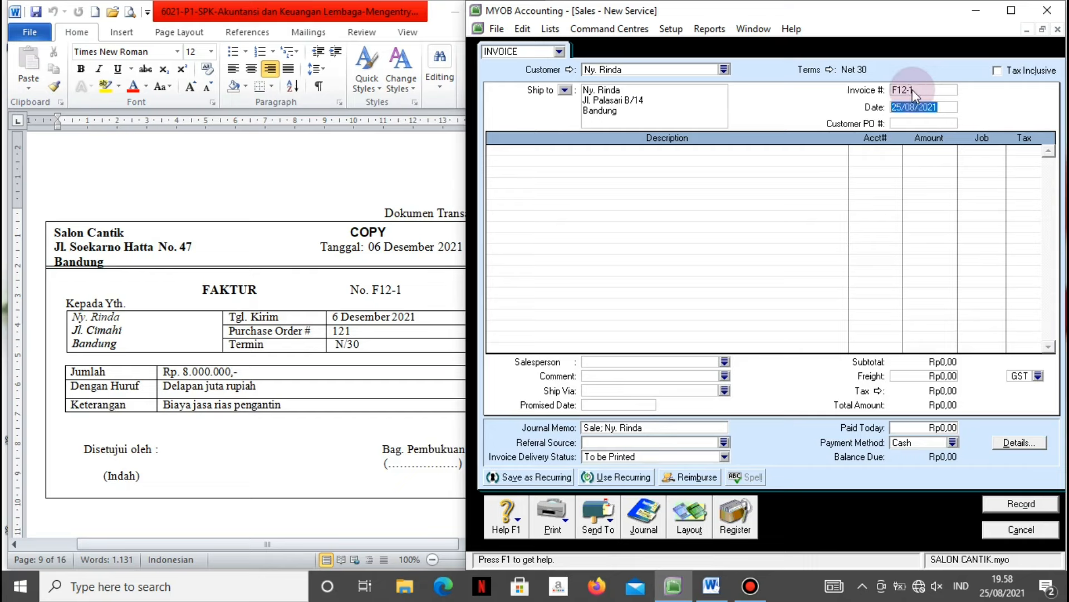
text(6/1)
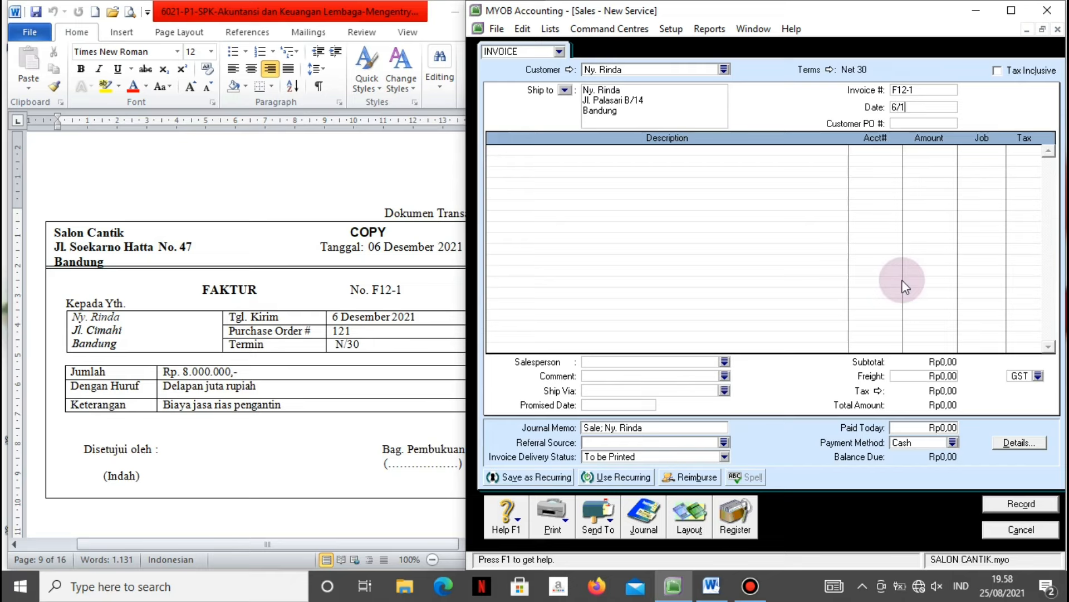
text(2/2021)
key(Tab)
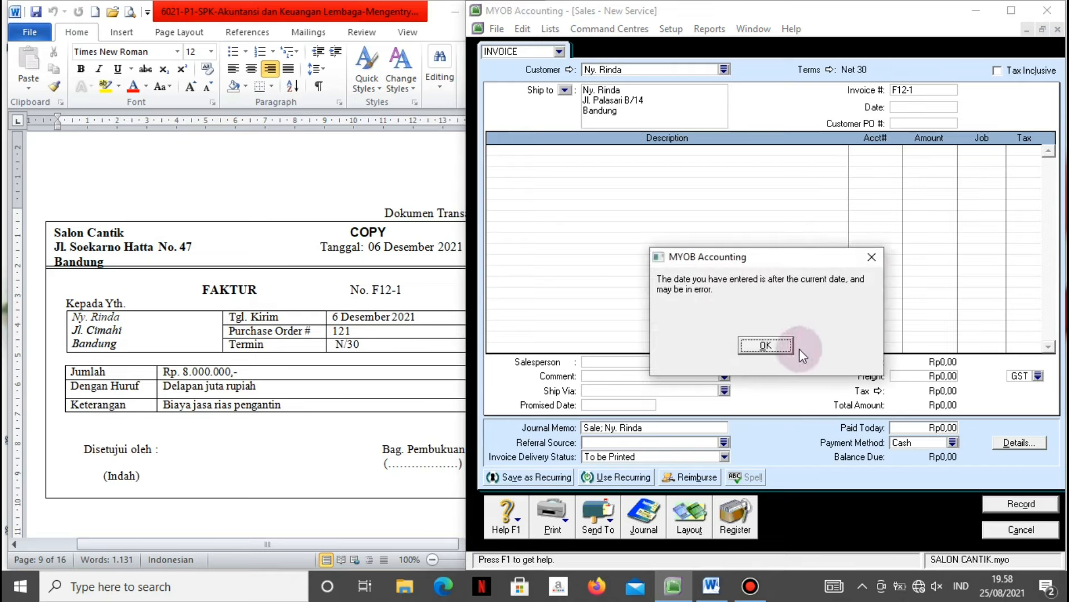
click(776, 346)
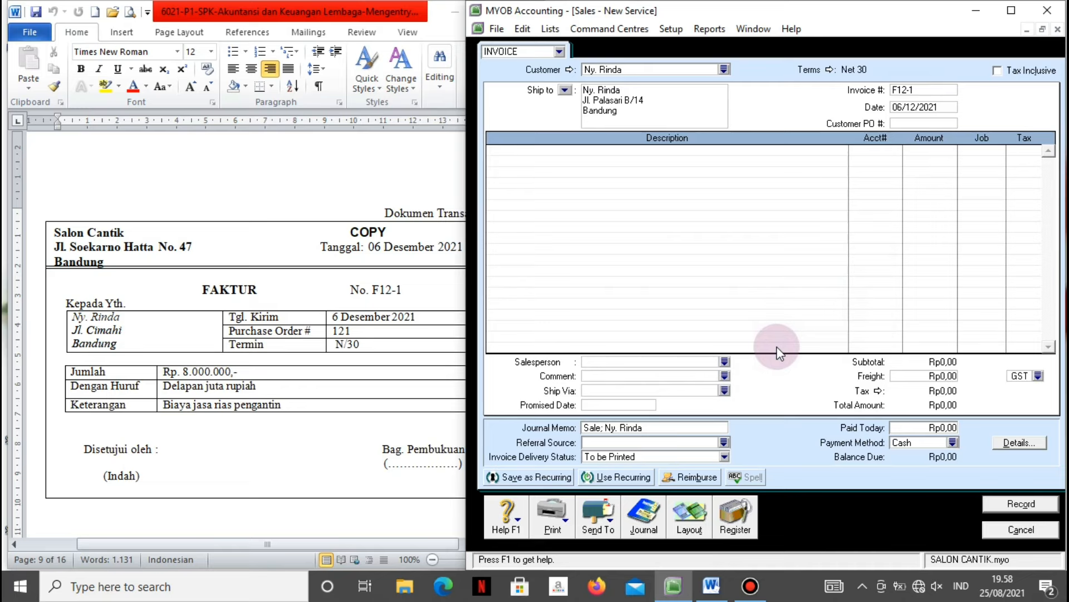
text(121)
key(Tab)
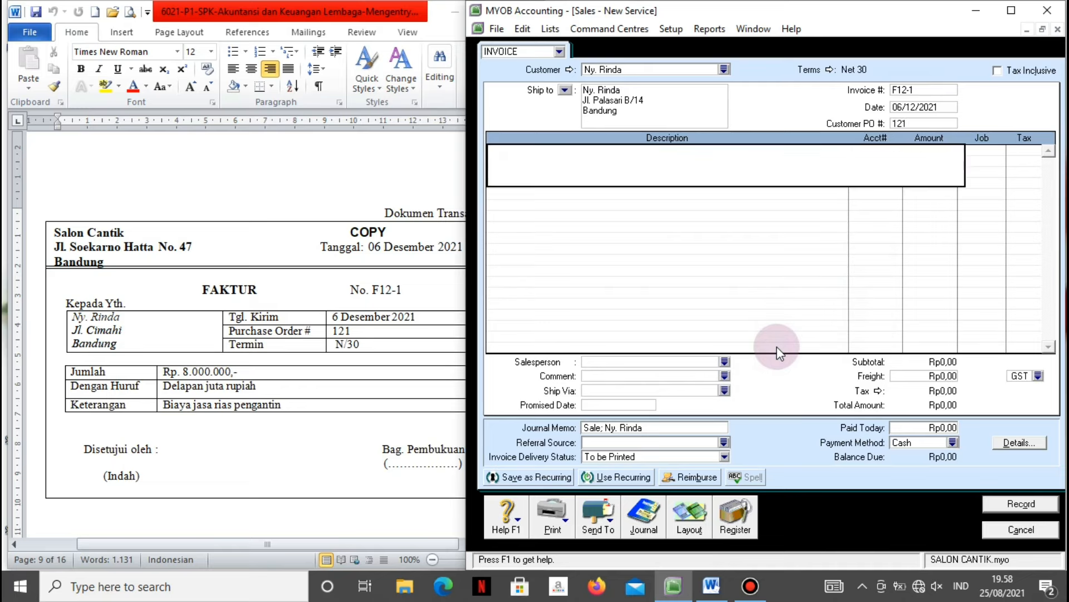
Add line 'Pendapatan Jasa Rias Pengantin' to 4-1100 Fees Income for 8000000, then open the recap.
text(Pendapatan Jasa Rias Pengantin)
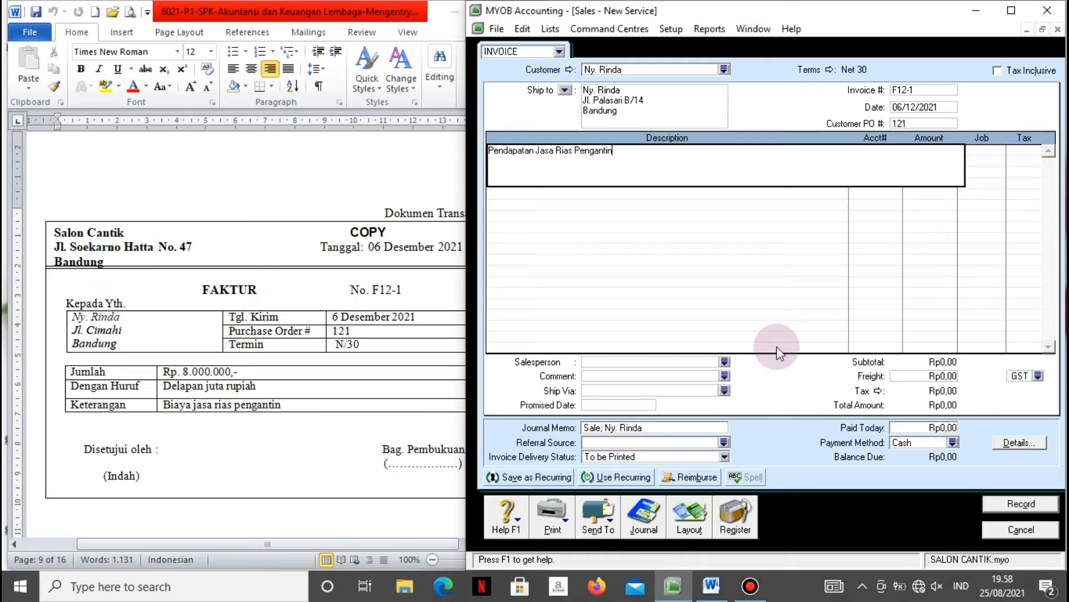
key(Tab)
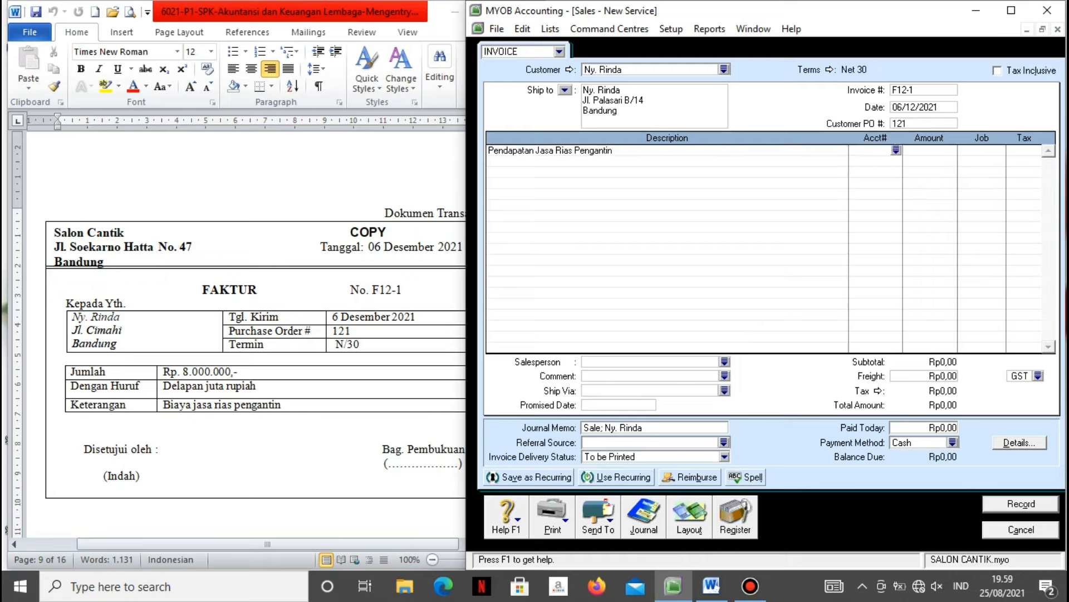
click(897, 150)
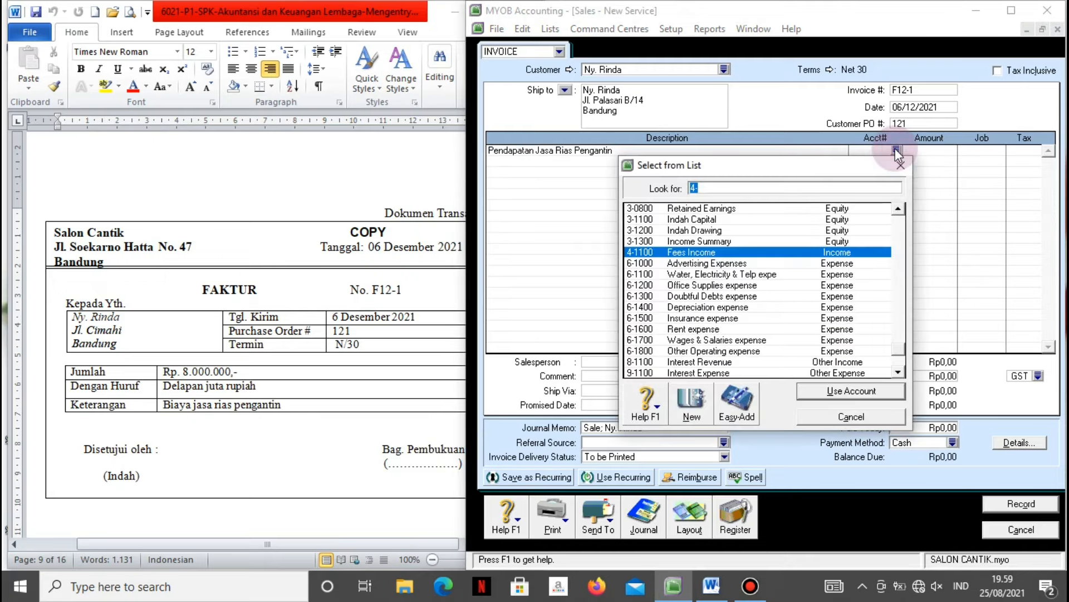
click(808, 391)
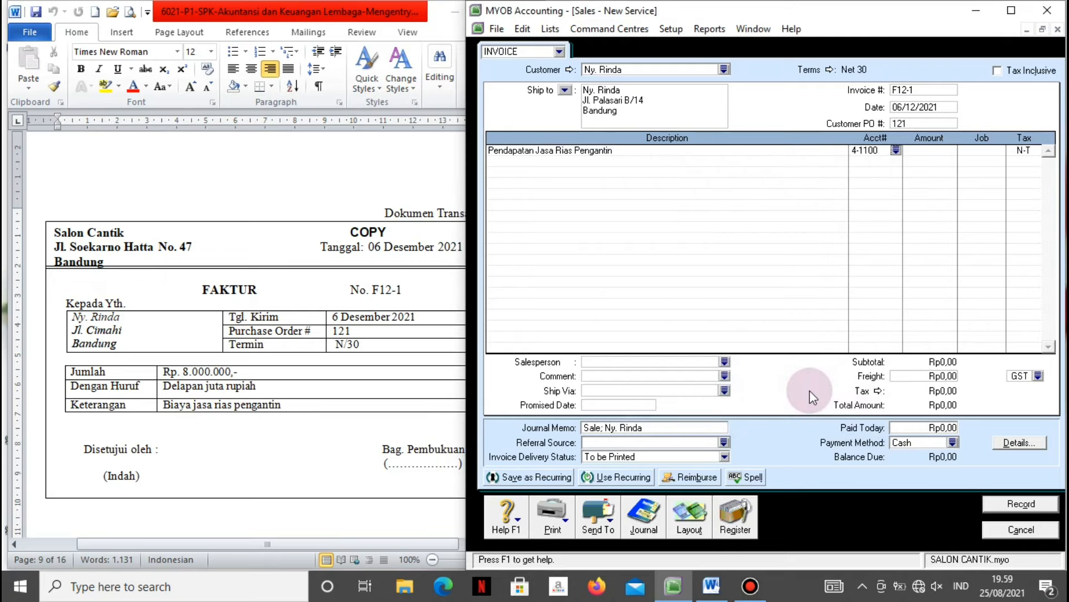
key(Tab)
text(8000000)
key(Tab)
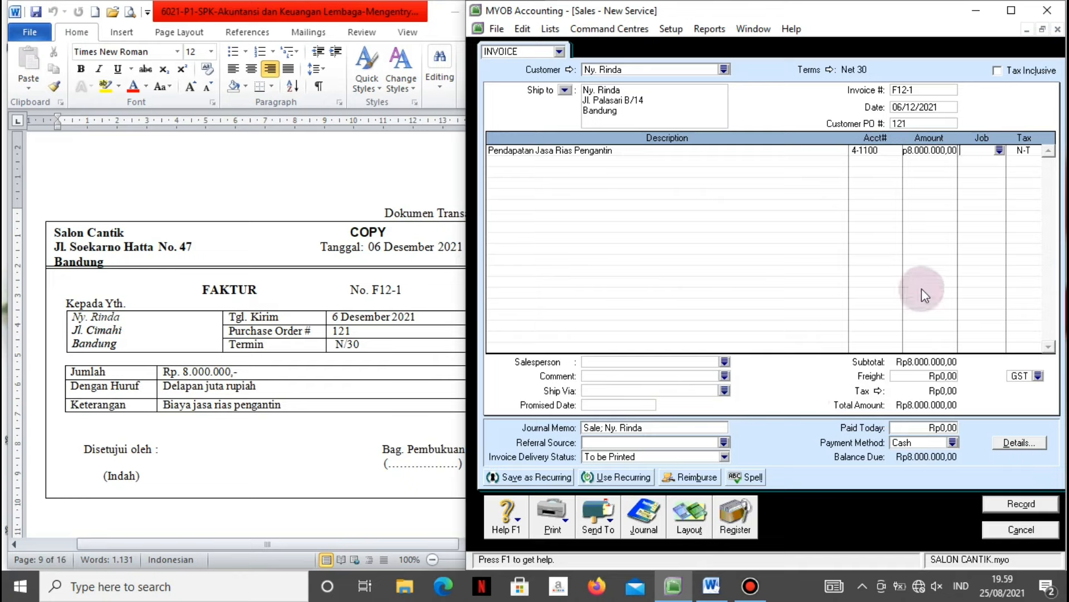
key(ctrl+r)
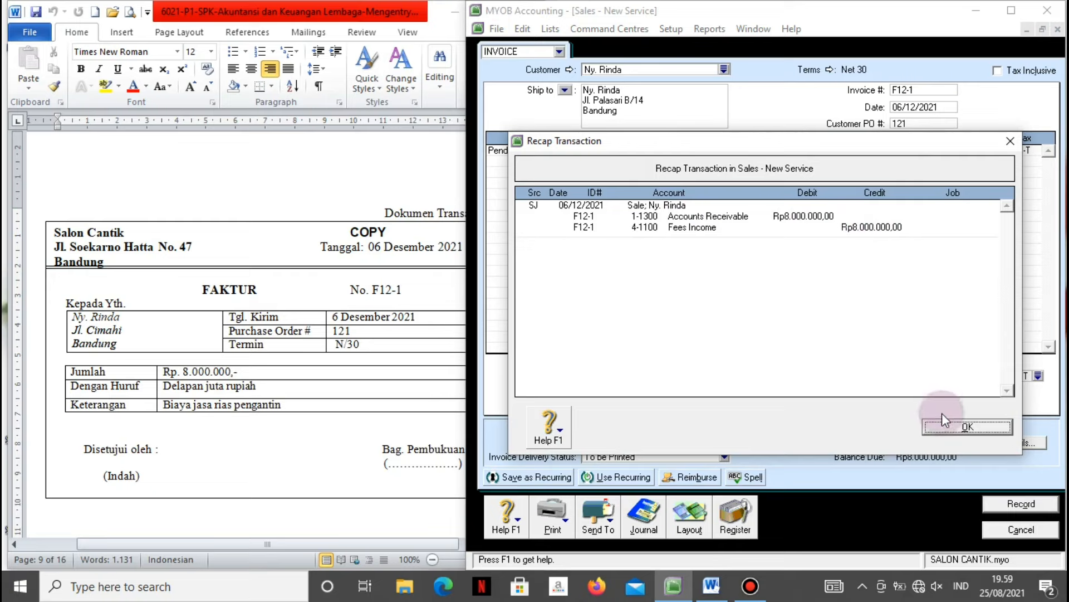
Record invoice F12-1, ignoring the four spell-check flags, and close the sales window.
click(948, 428)
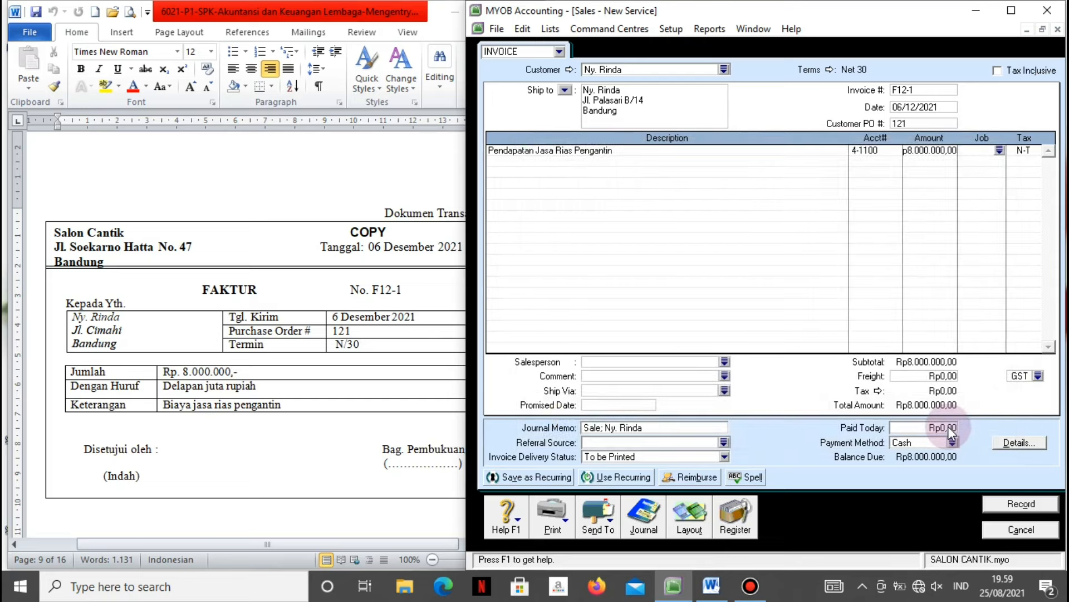
click(998, 507)
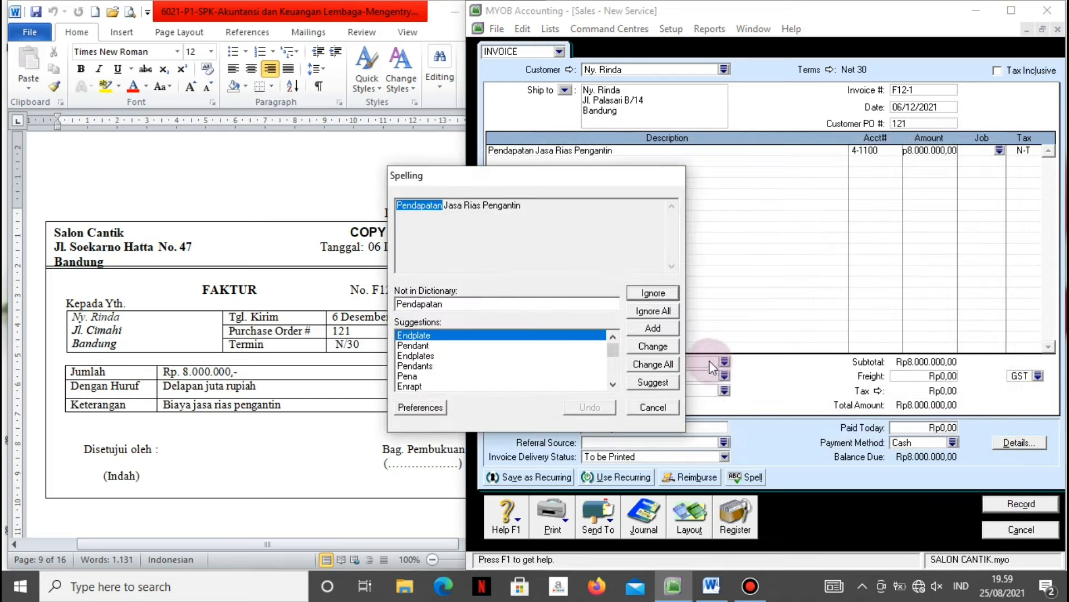
click(636, 293)
click(636, 293)
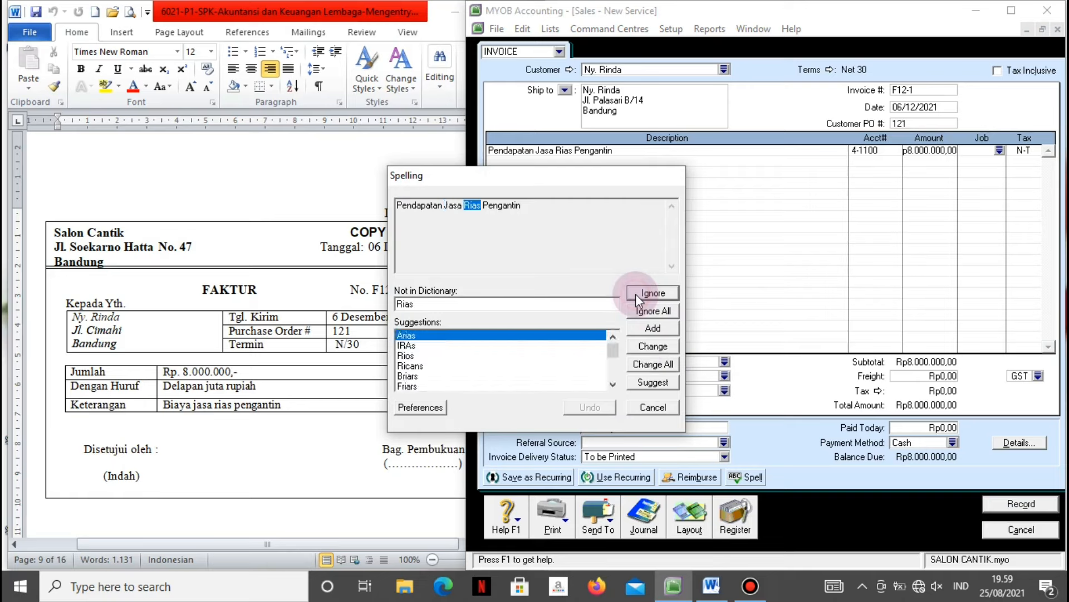
click(637, 293)
click(636, 293)
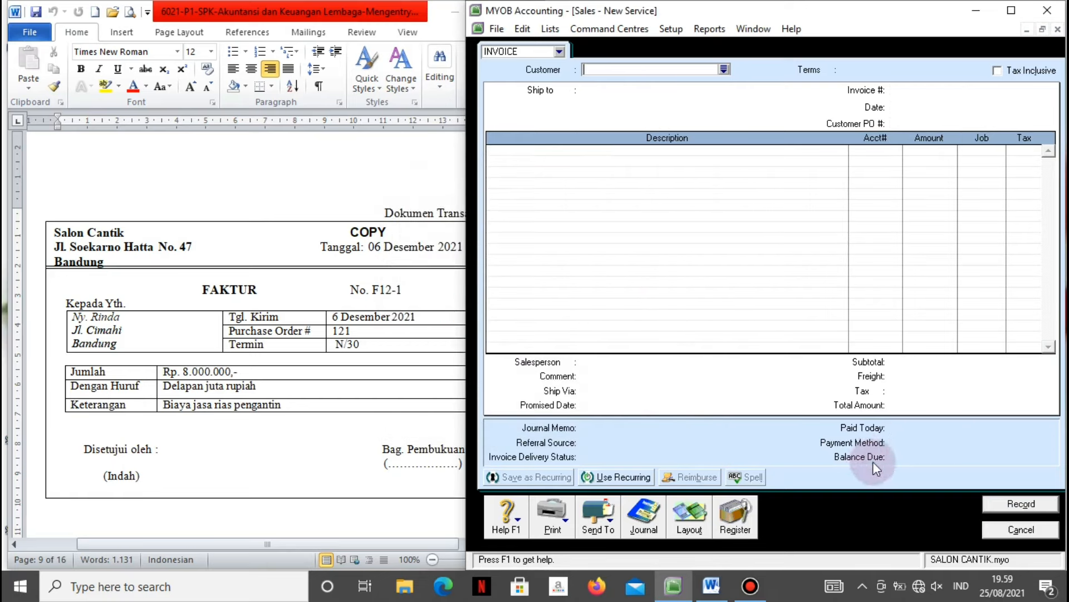
click(1020, 530)
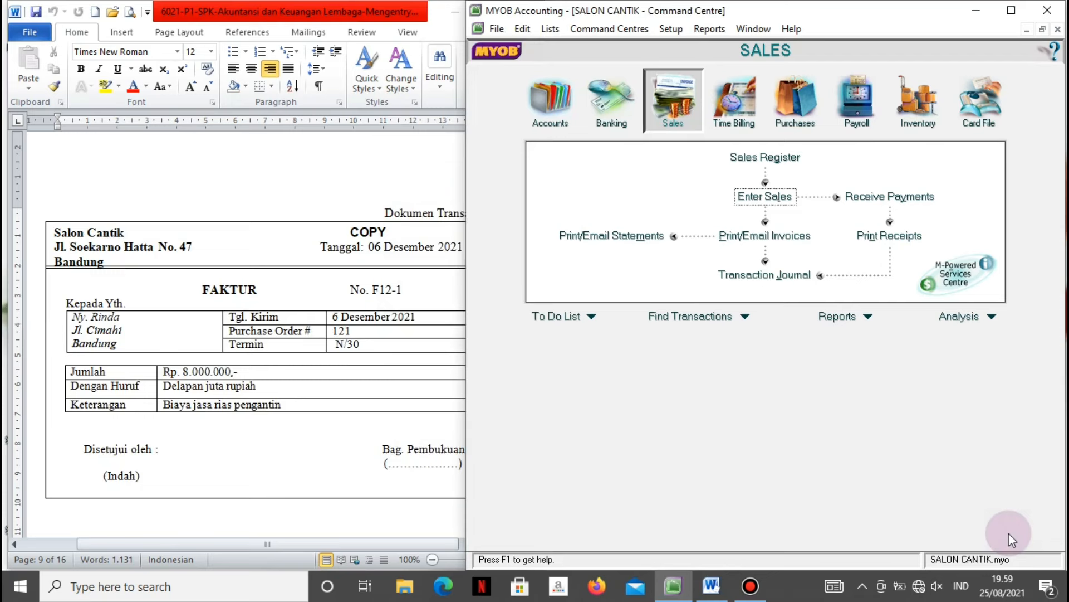
Check the Word voucher, then start a Pay Bills payment from 1-1100 Cash in Bank.
click(464, 251)
scroll(464, 251, down, 9)
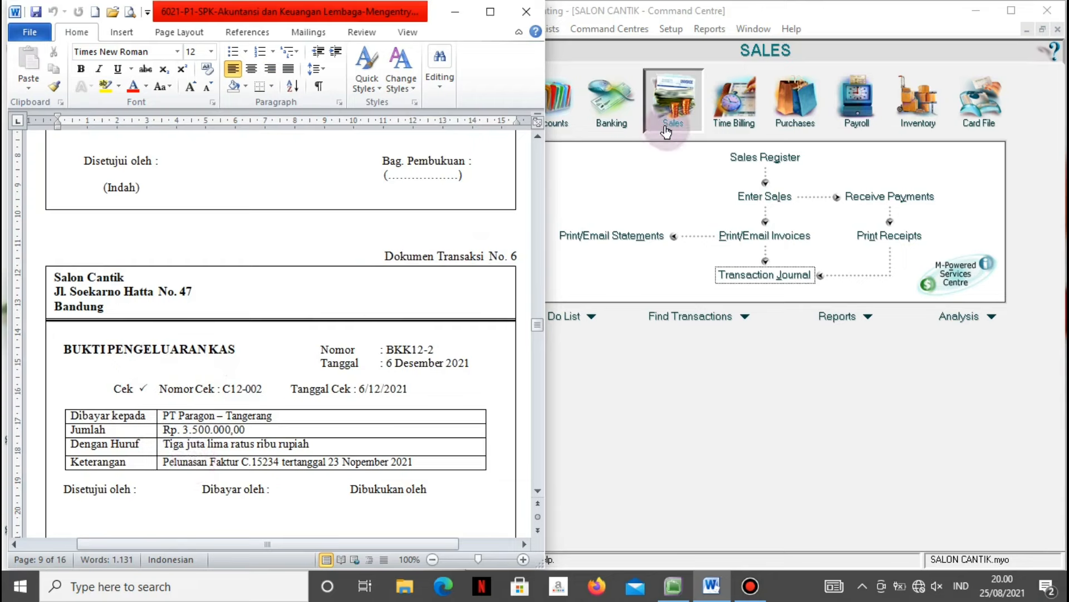
click(701, 163)
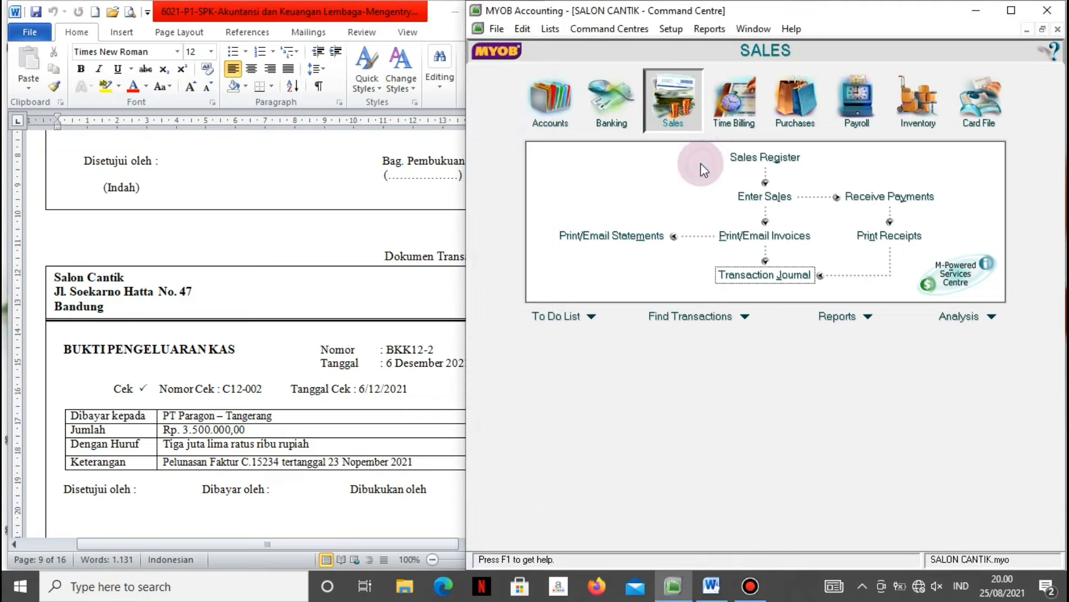
click(802, 106)
click(599, 201)
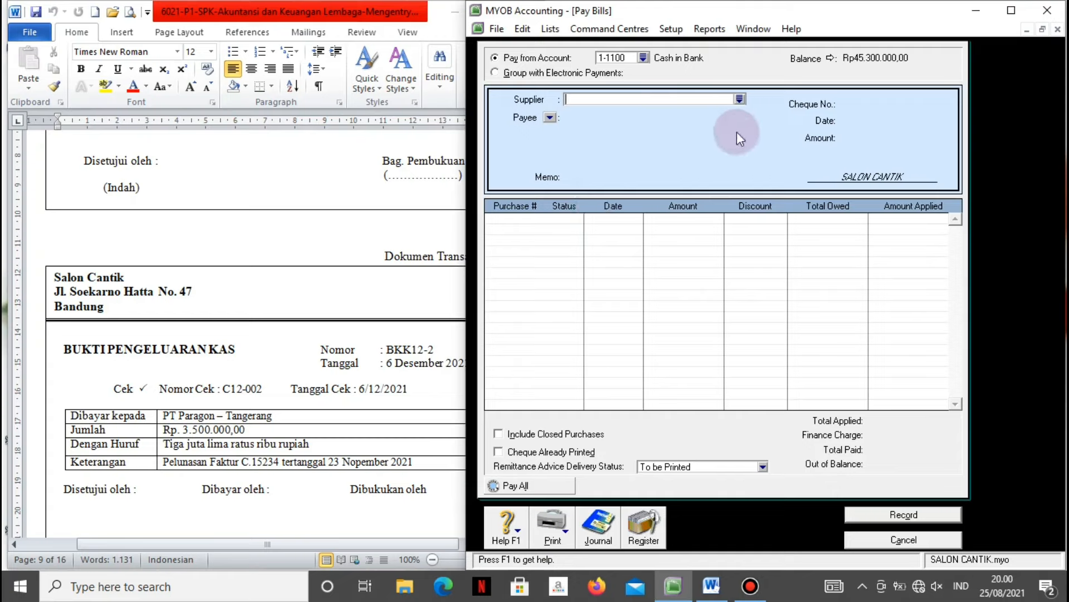
Choose PT. Paragon as the supplier with memo 'Pelunasan faktur C.15234'.
click(740, 99)
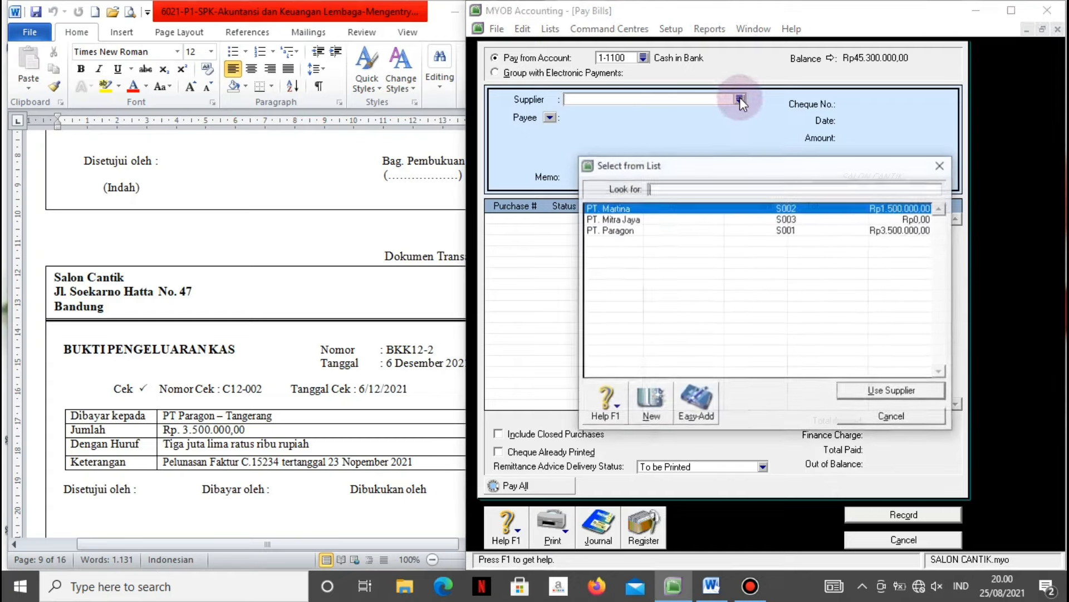
click(627, 233)
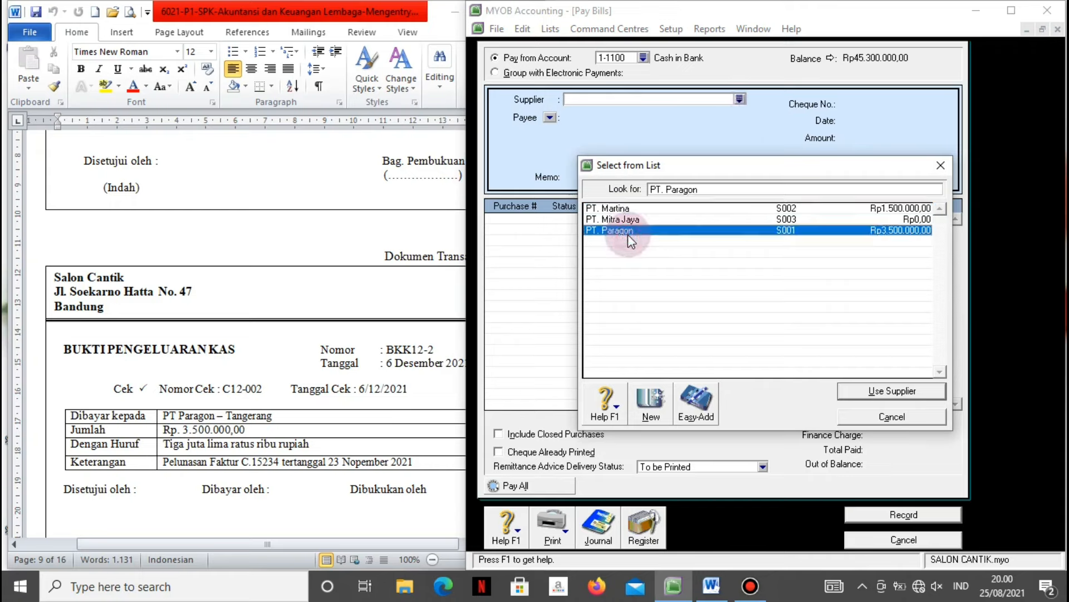
click(847, 393)
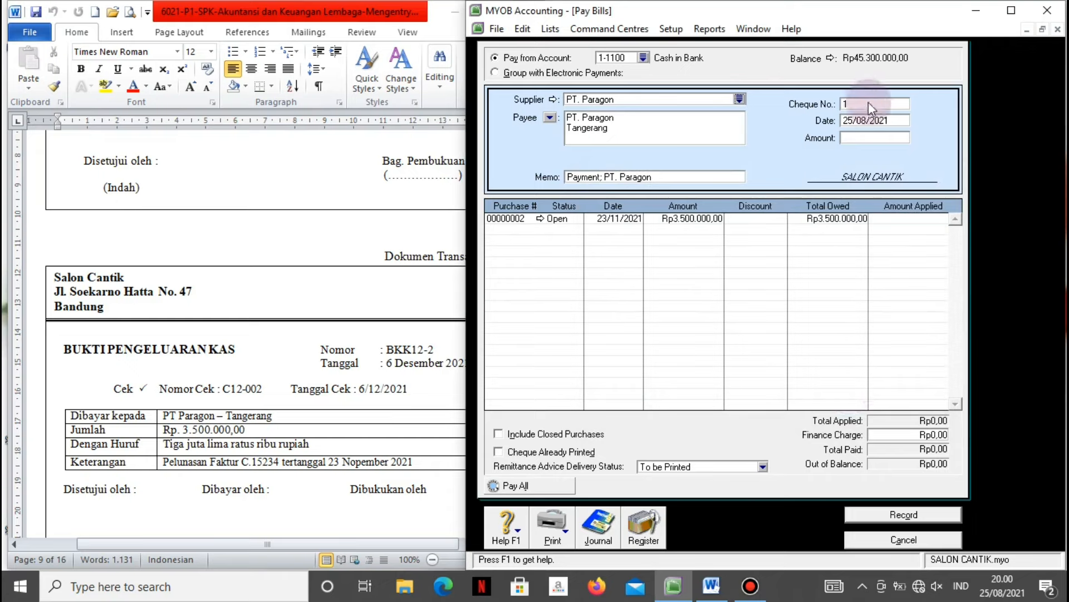
click(707, 175)
text(P)
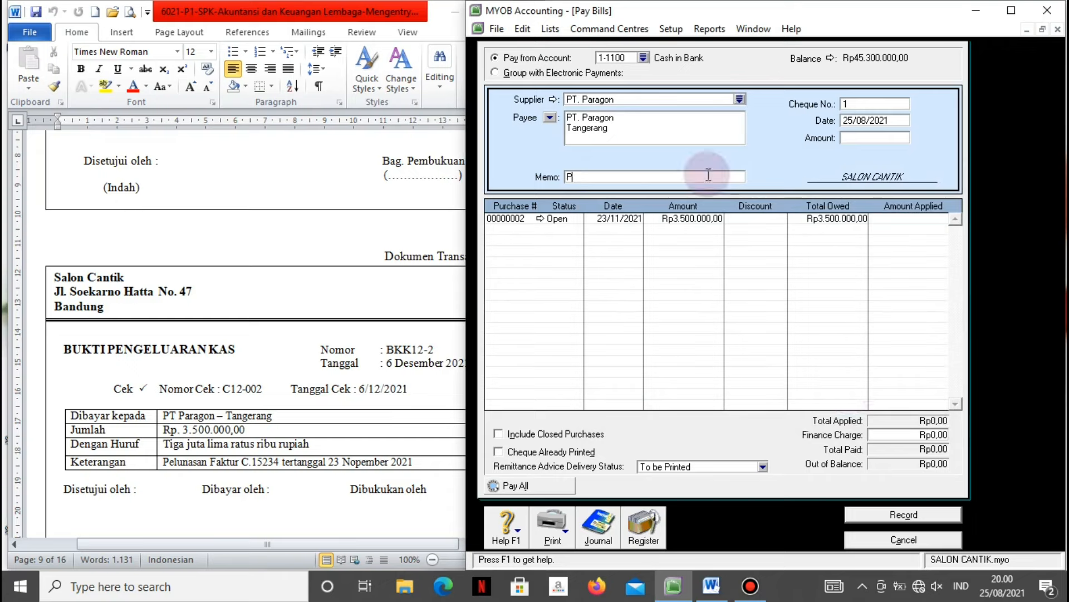
text(elunasan faktur C.15234)
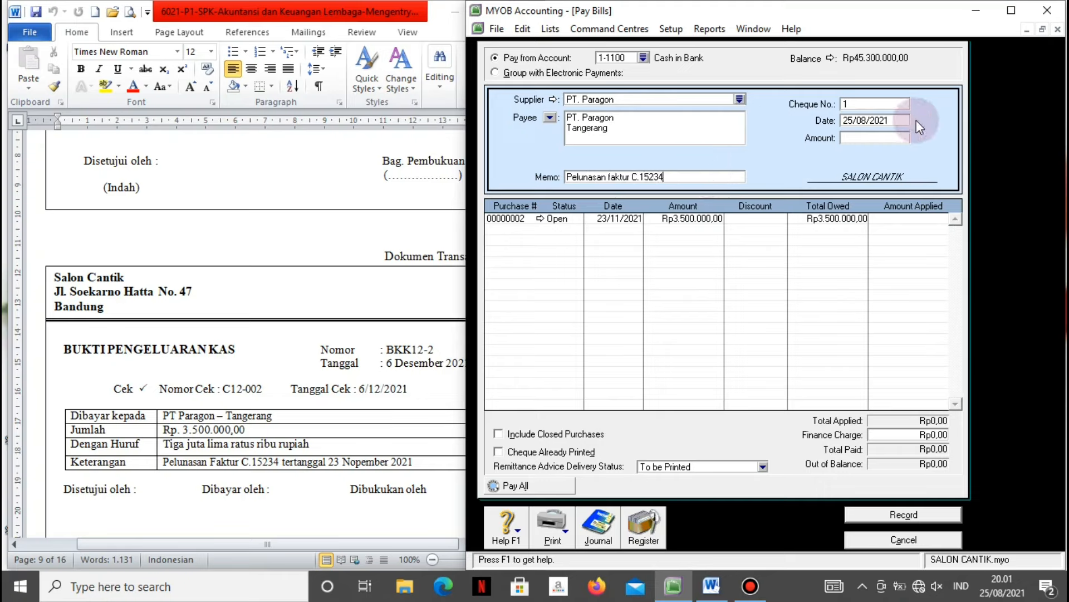
Set cheque number BKK12-2 and date 6/12/2021, accepting the future-date warning.
click(890, 103)
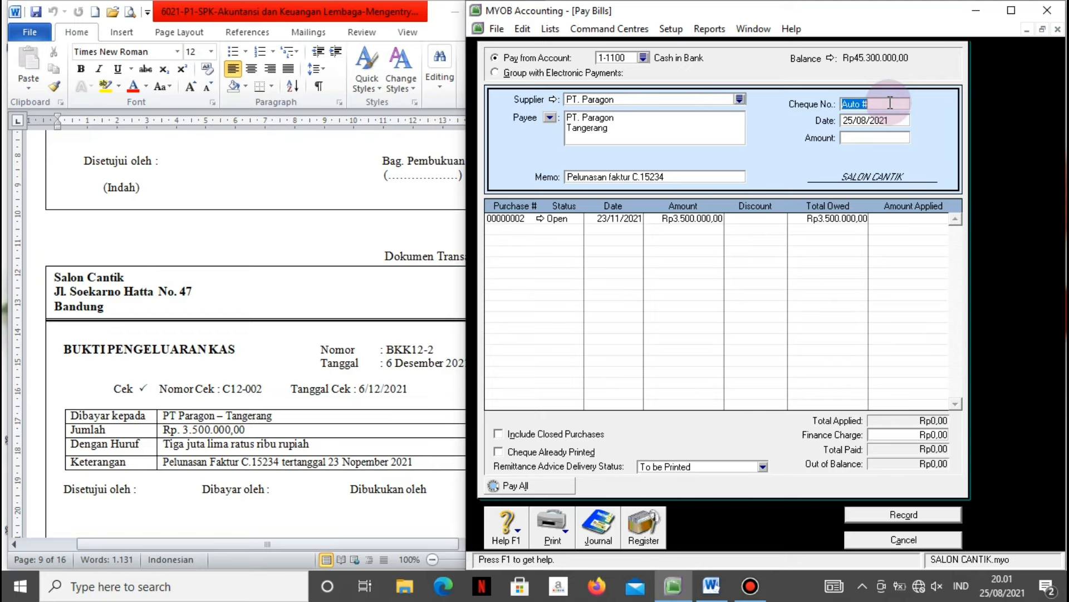
text(BKK12-2)
key(Tab)
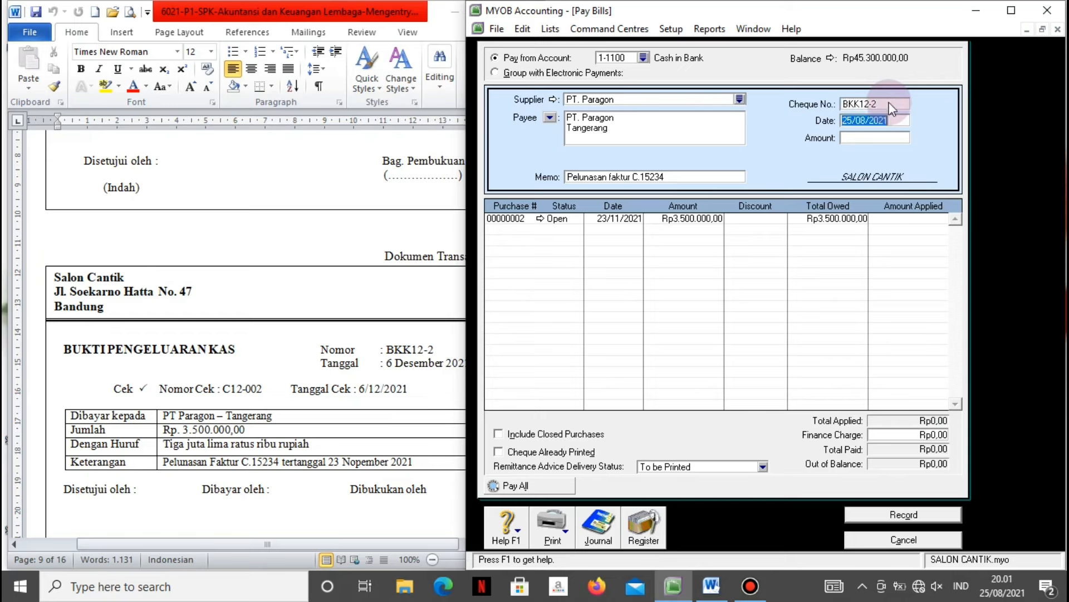
text(6/12/201)
key(BackSpace)
text(21)
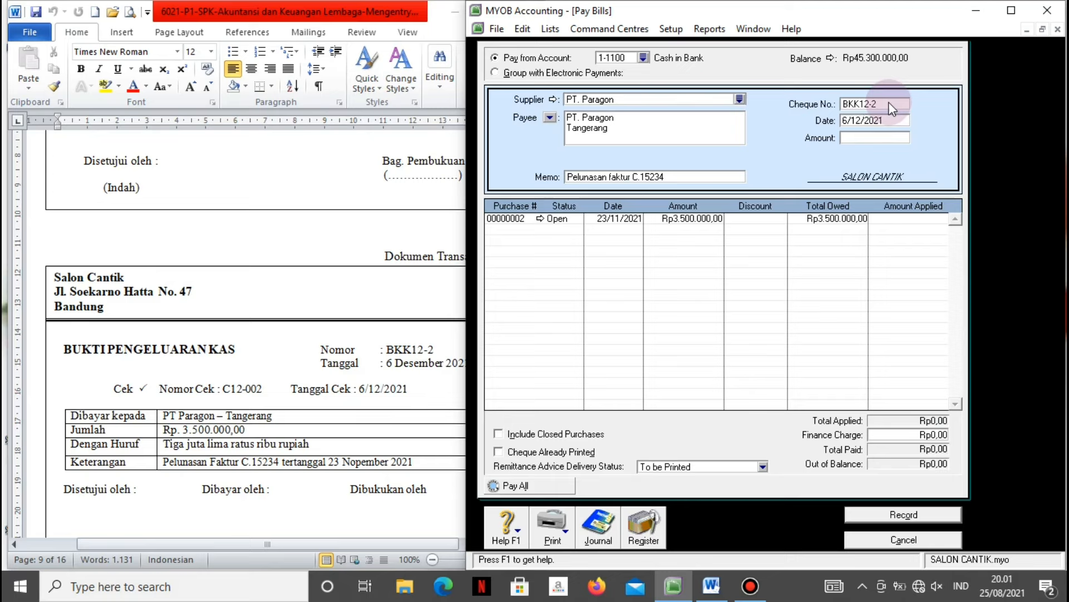
click(896, 132)
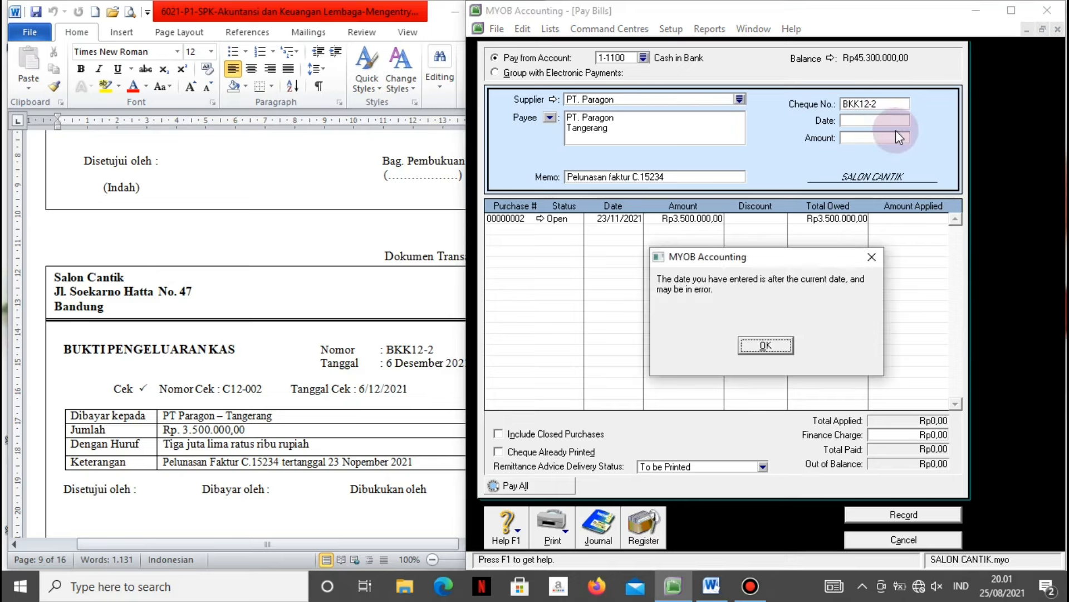
click(760, 351)
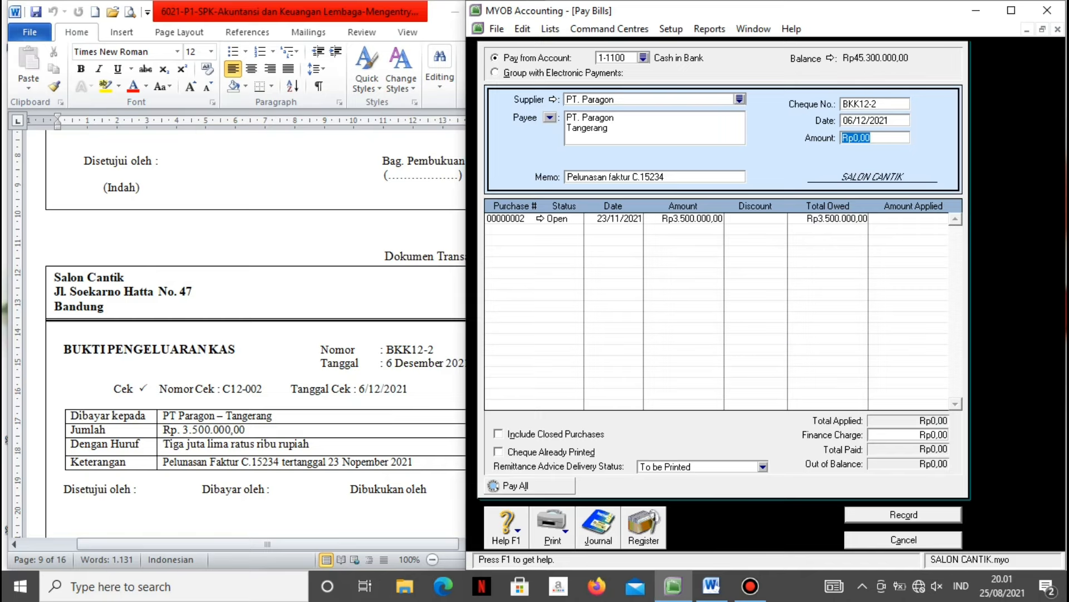
Apply Rp3.500.000 to the open purchase, review the recap and record the payment.
text(3500000)
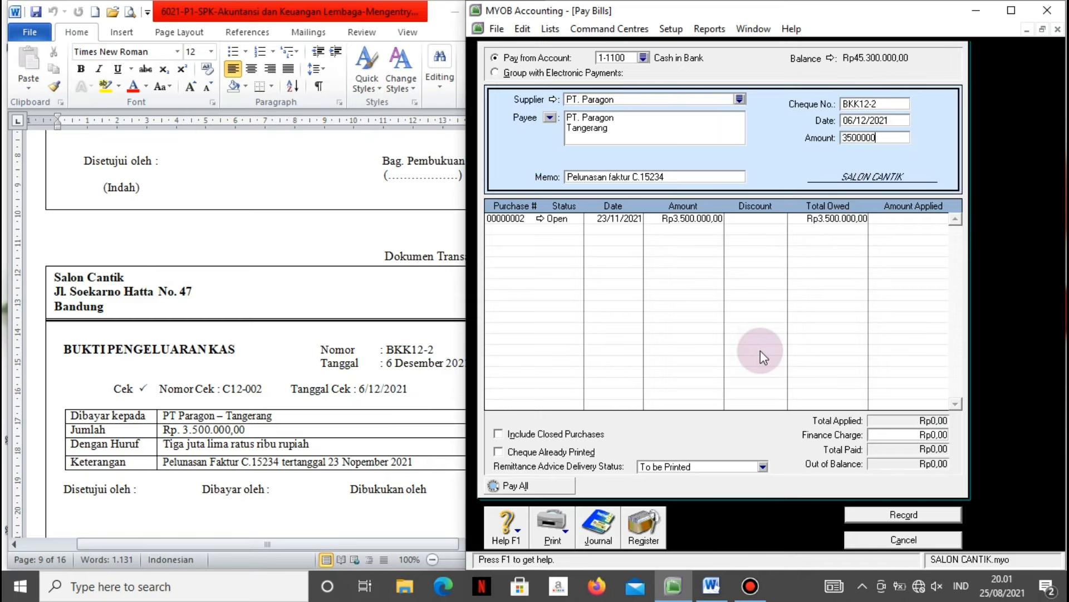
key(Tab)
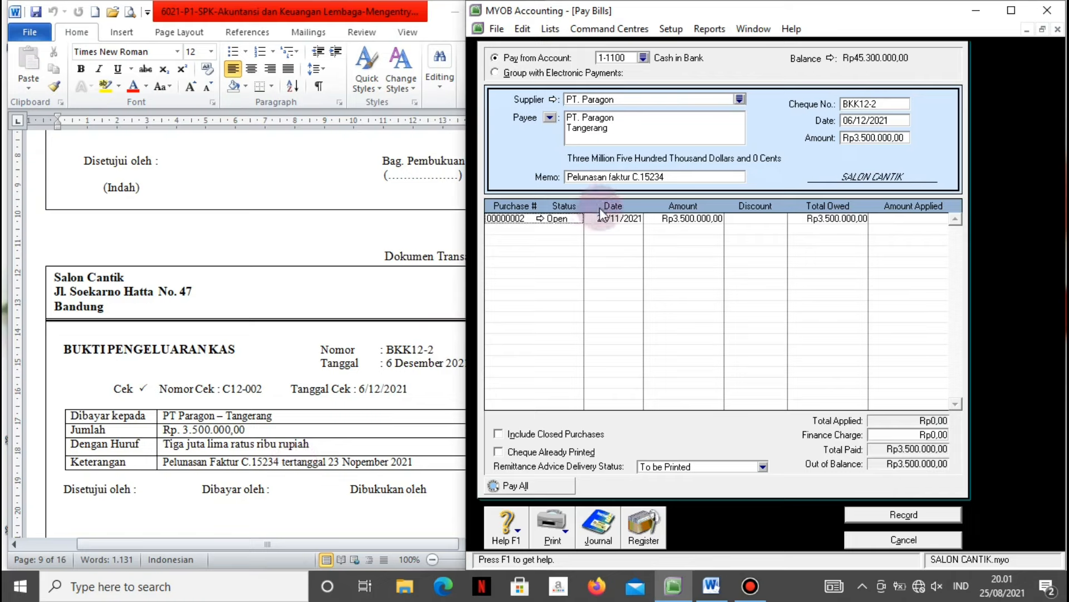
click(908, 217)
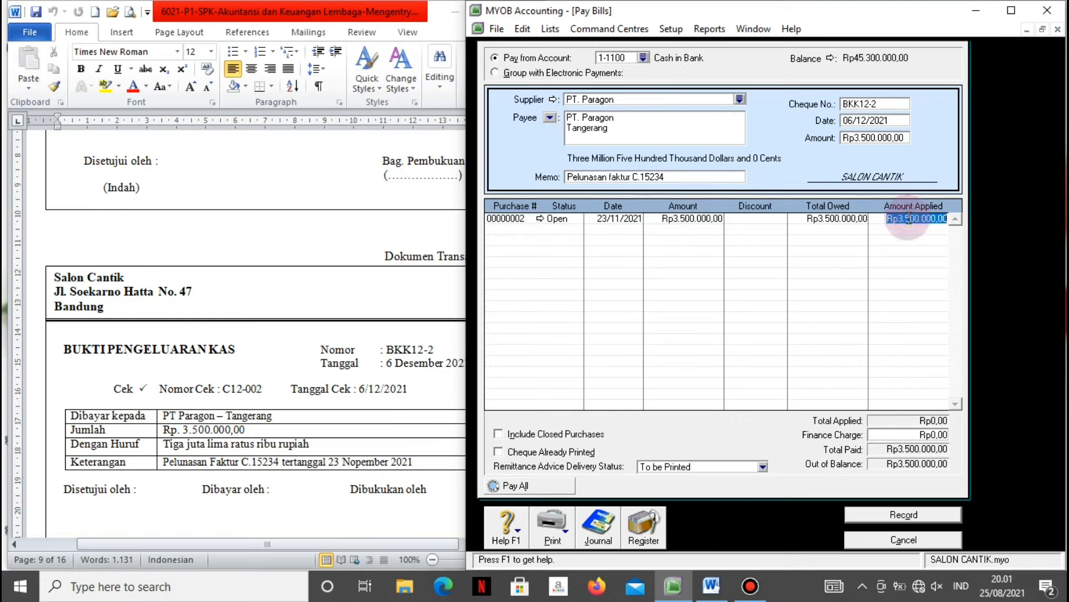
key(Tab)
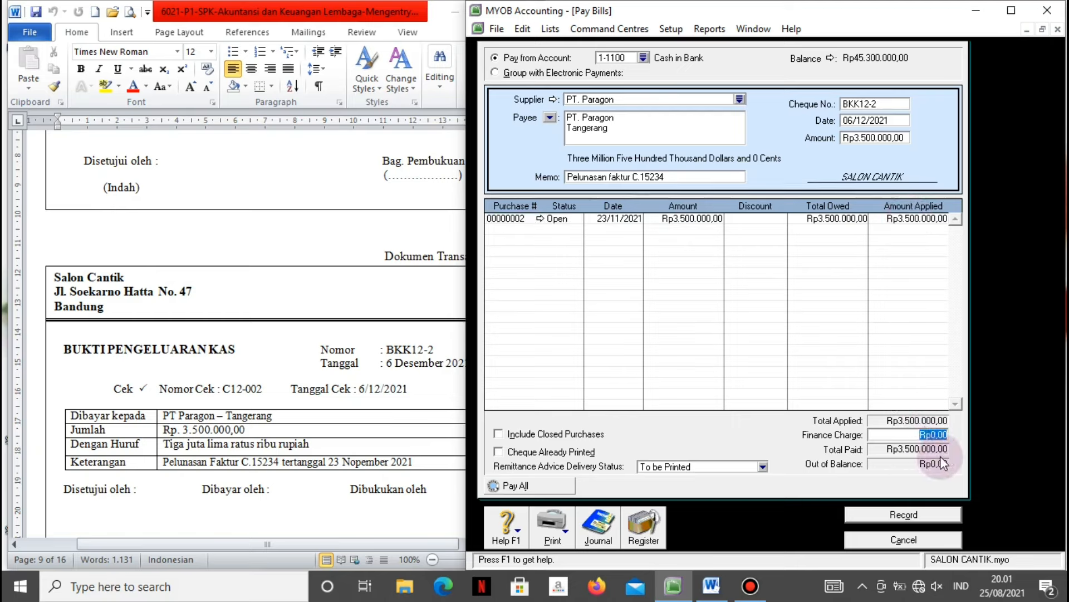
key(ctrl+r)
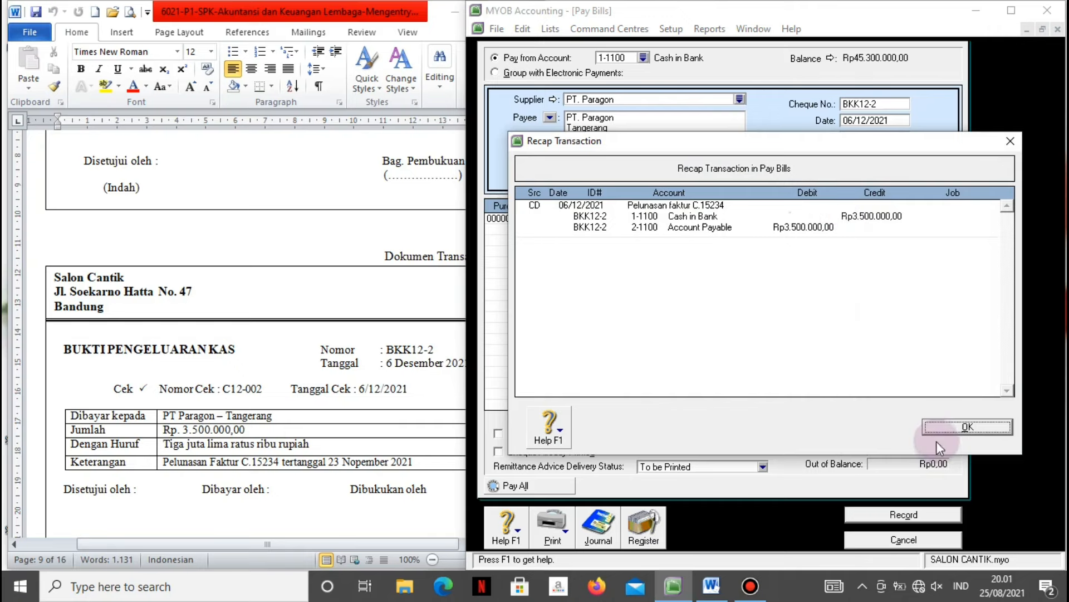
click(928, 425)
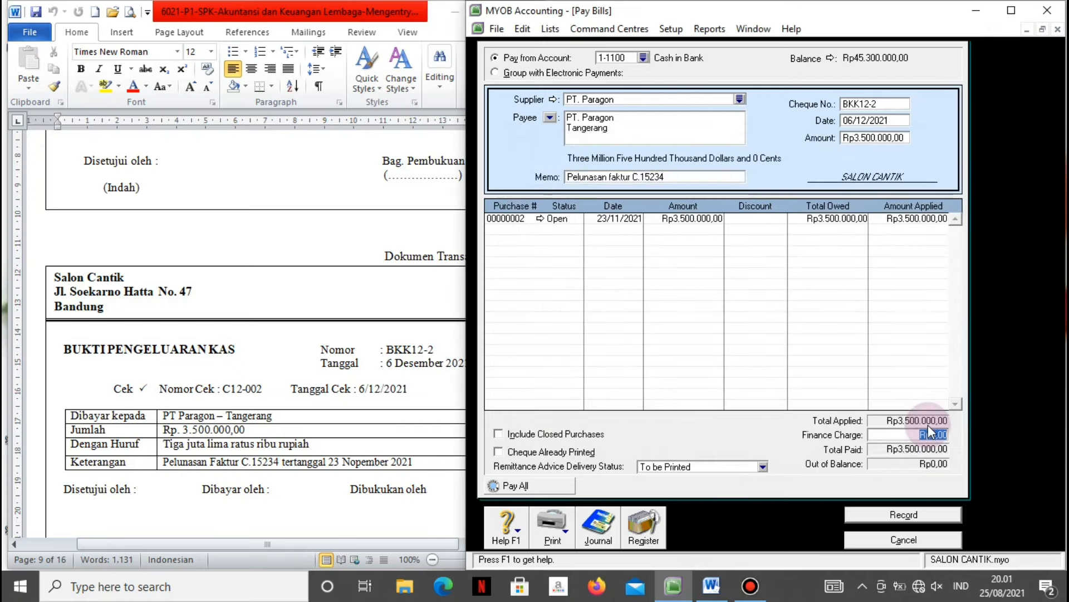
click(881, 520)
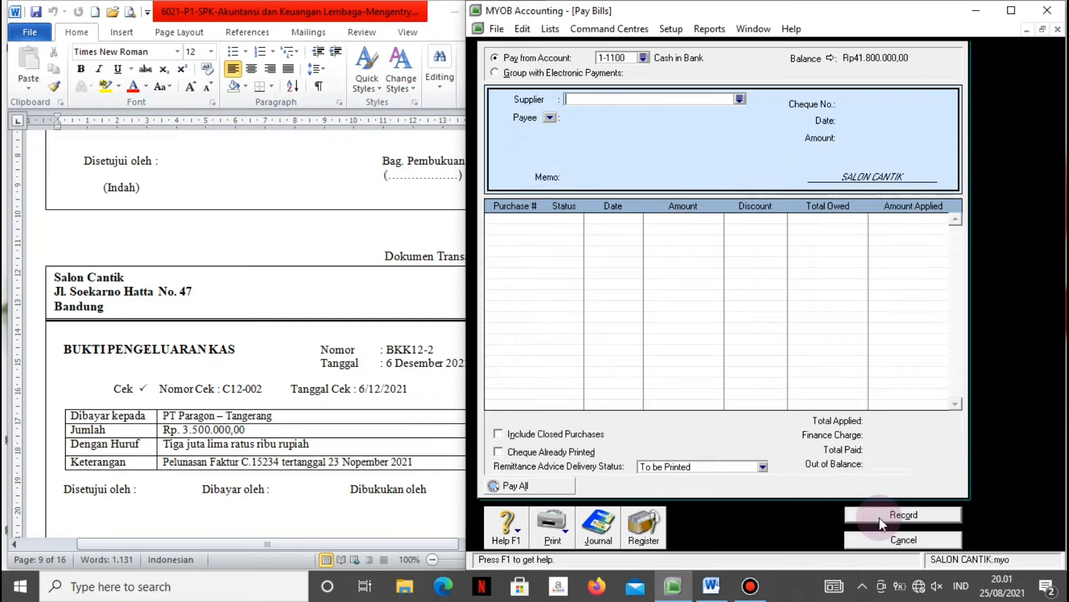
Close Pay Bills and scroll Word to petty-cash voucher V12-3, transaction No. 7.
click(883, 540)
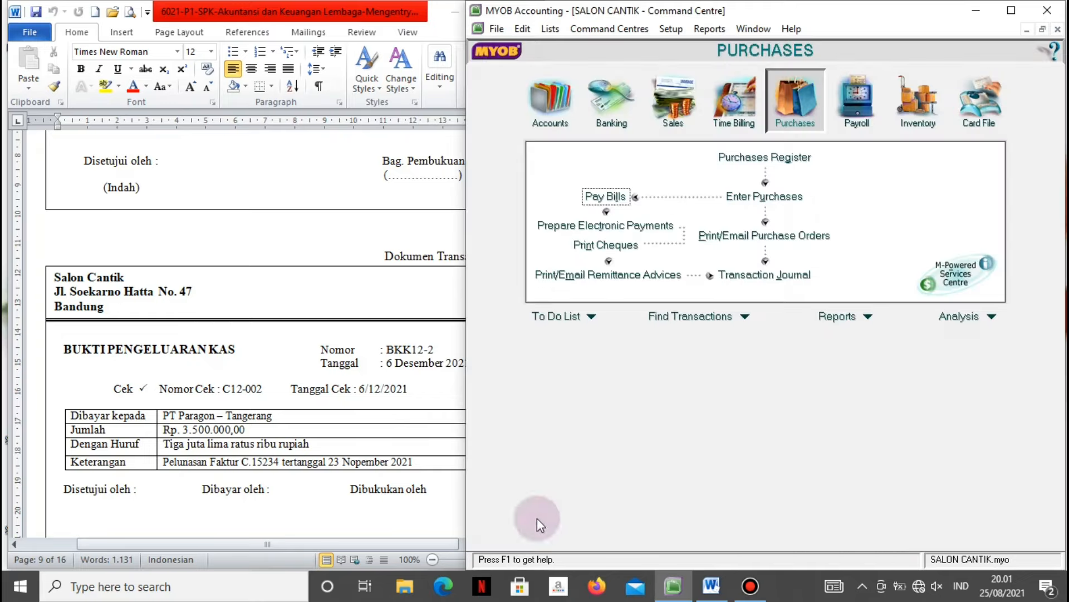
click(423, 507)
scroll(423, 507, down, 10)
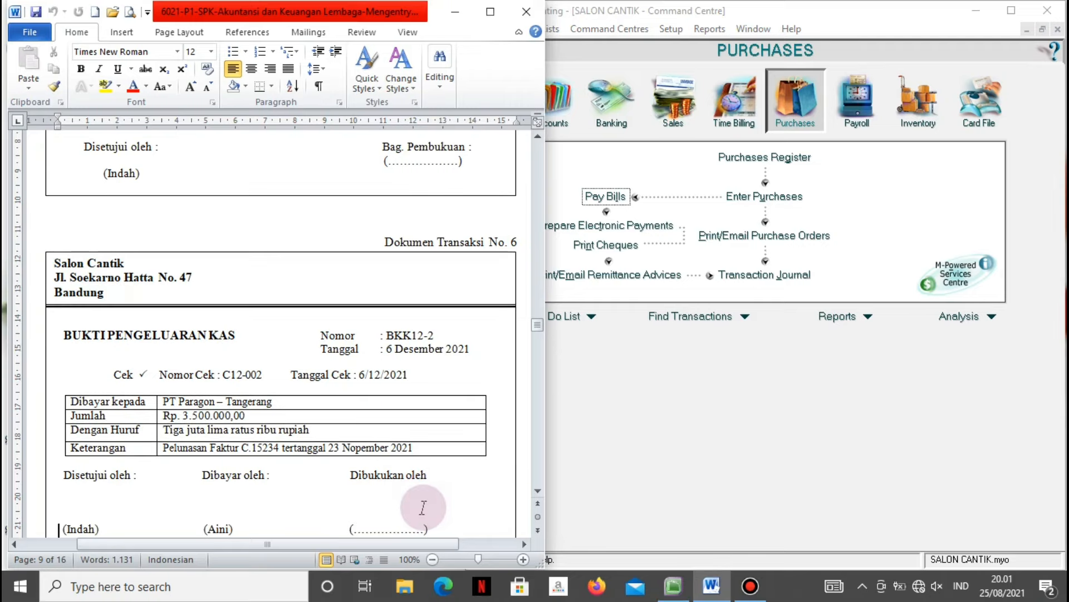
scroll(425, 507, down, 6)
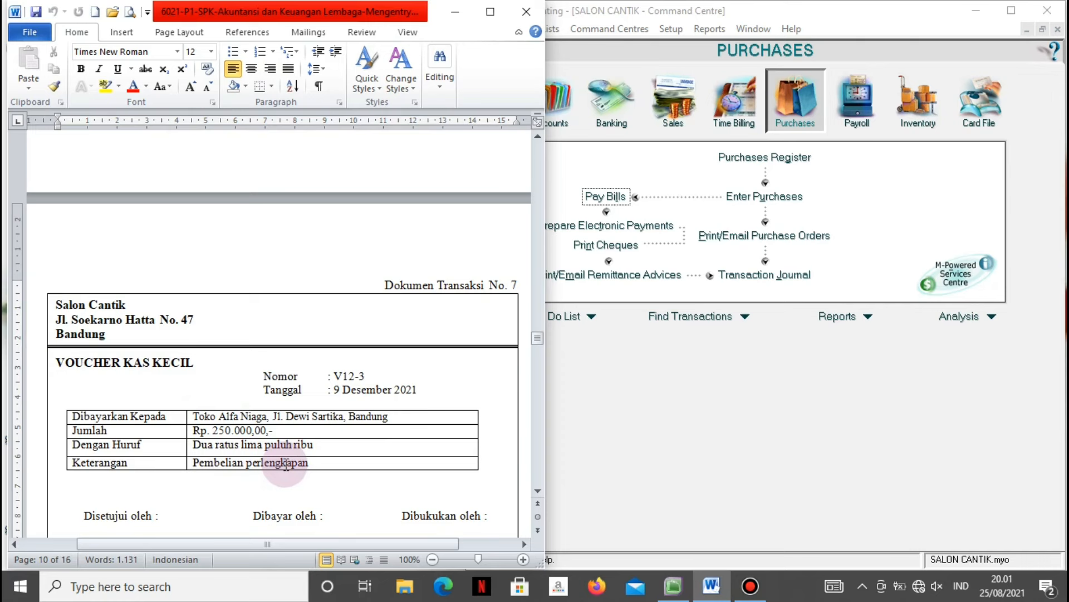
click(614, 433)
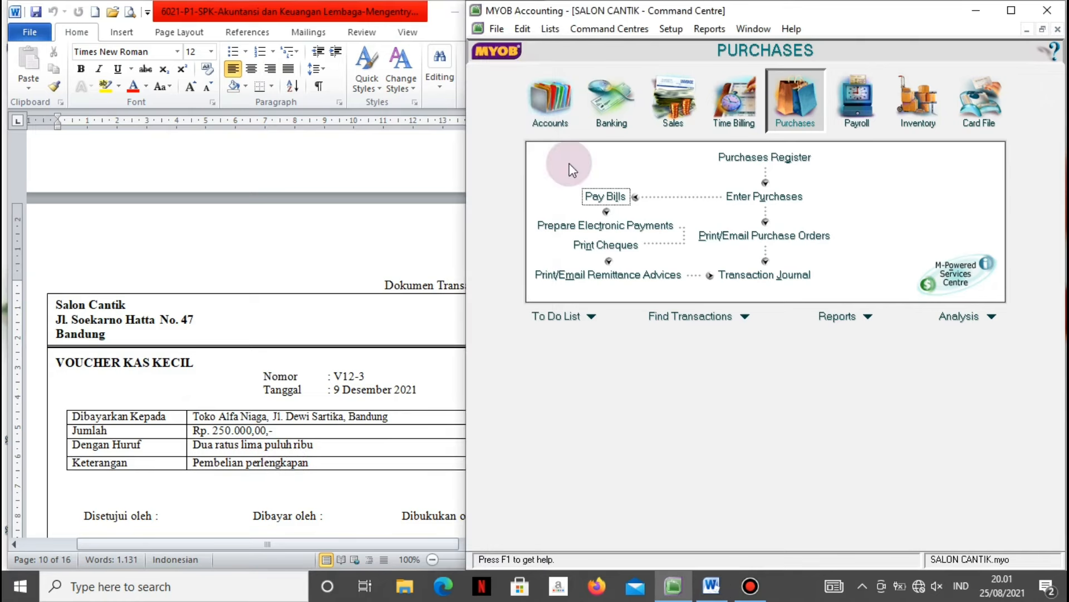
click(603, 103)
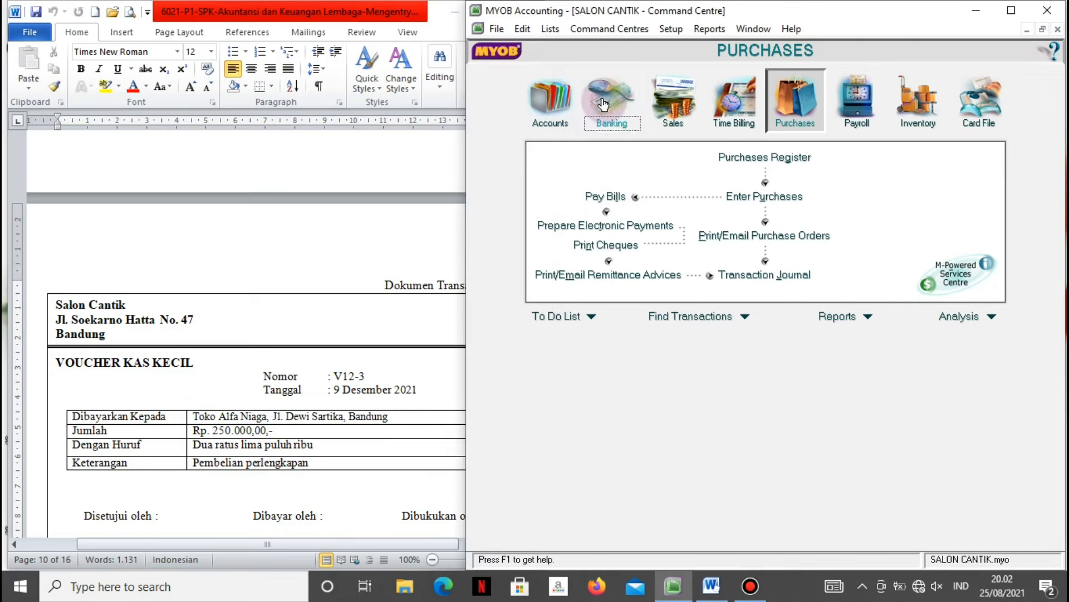
Start a Spend Money payment from 1-1200 Petty Cash to Toko Alfa Niaga, memo 'Pembelian Perlengkapan'.
click(601, 166)
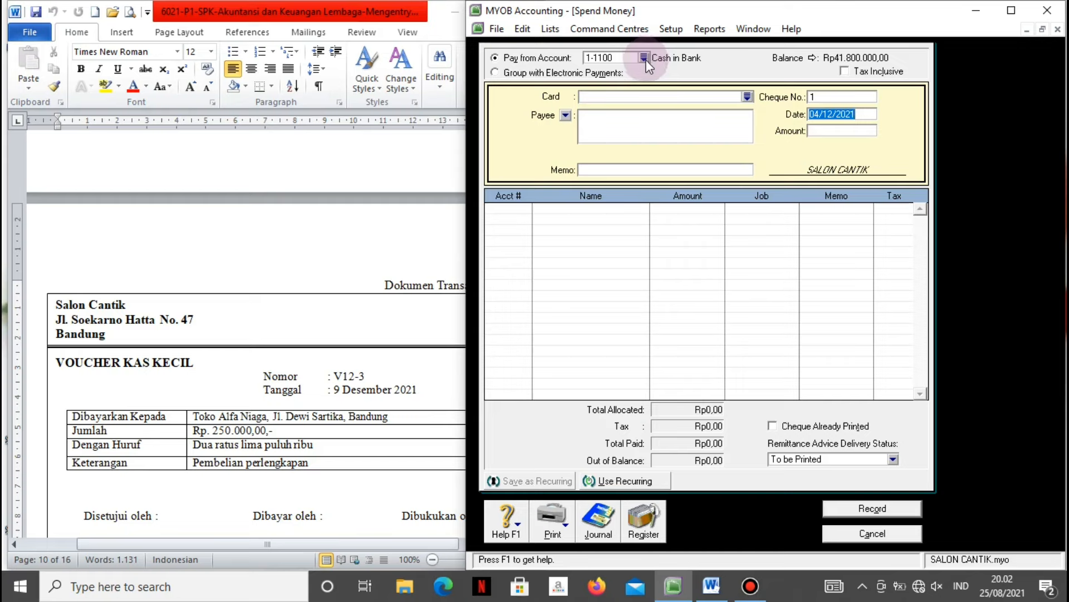
click(645, 58)
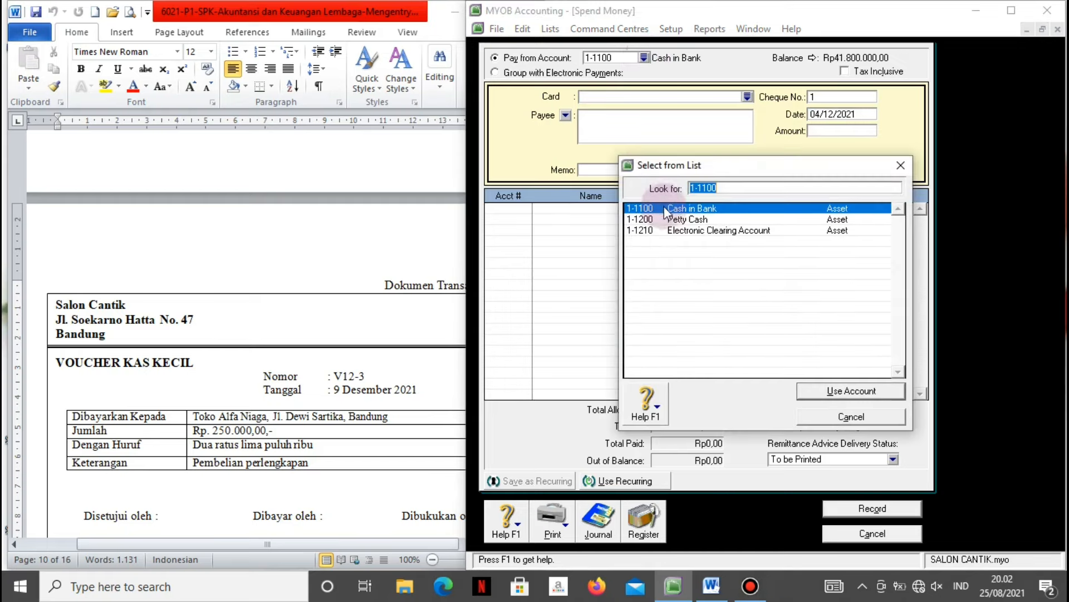
click(674, 220)
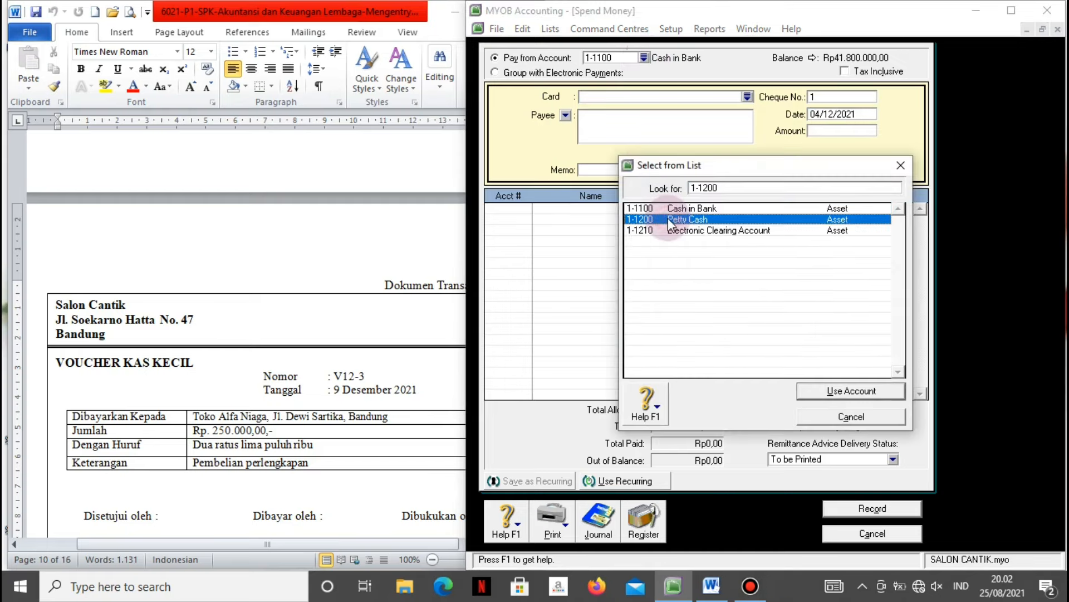
click(808, 391)
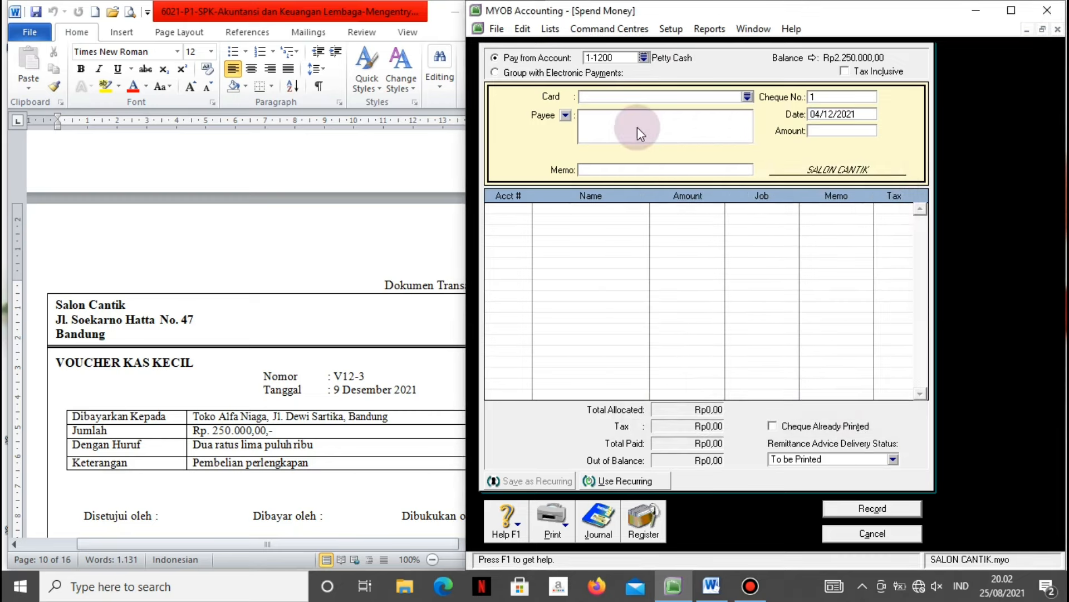
text(oko Alfa Niaga)
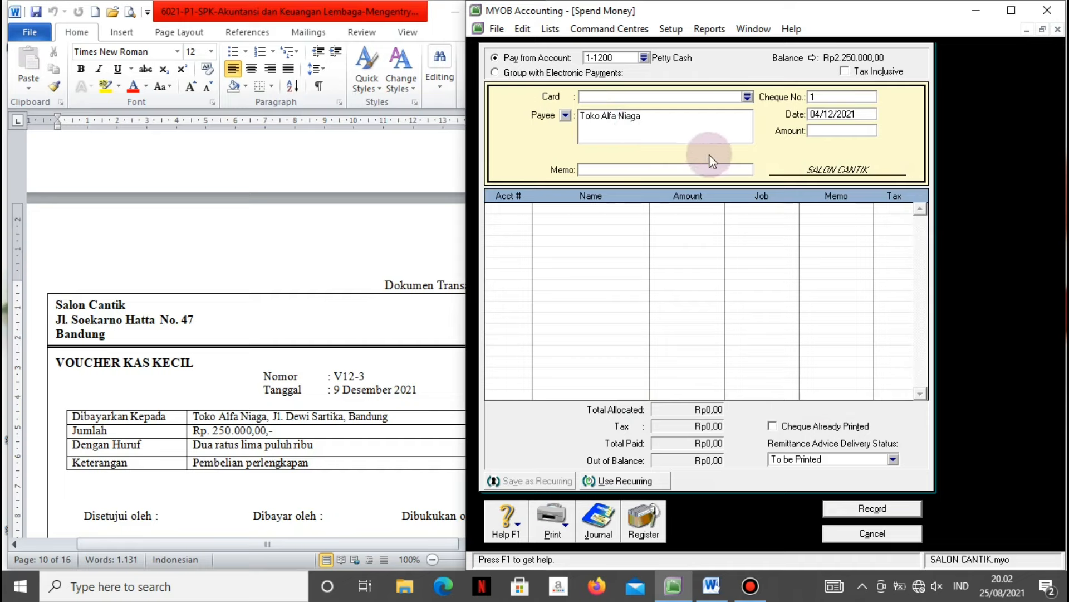
click(685, 173)
text(Pem)
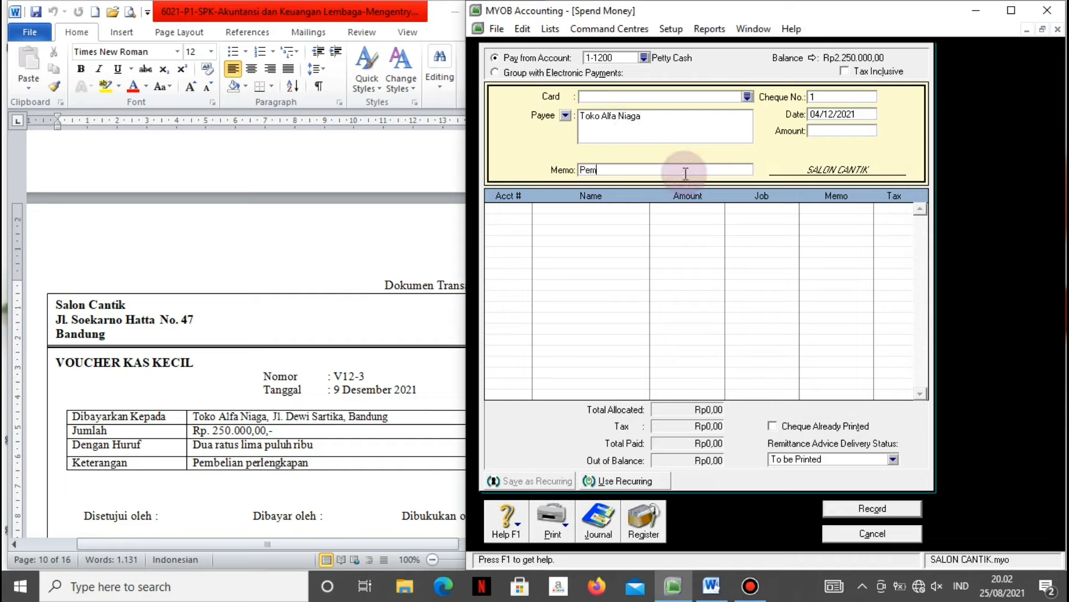
text(belian Perlengkapan)
Enter voucher number V12-3, date 9/12/2021 and amount Rp250.000.
click(826, 98)
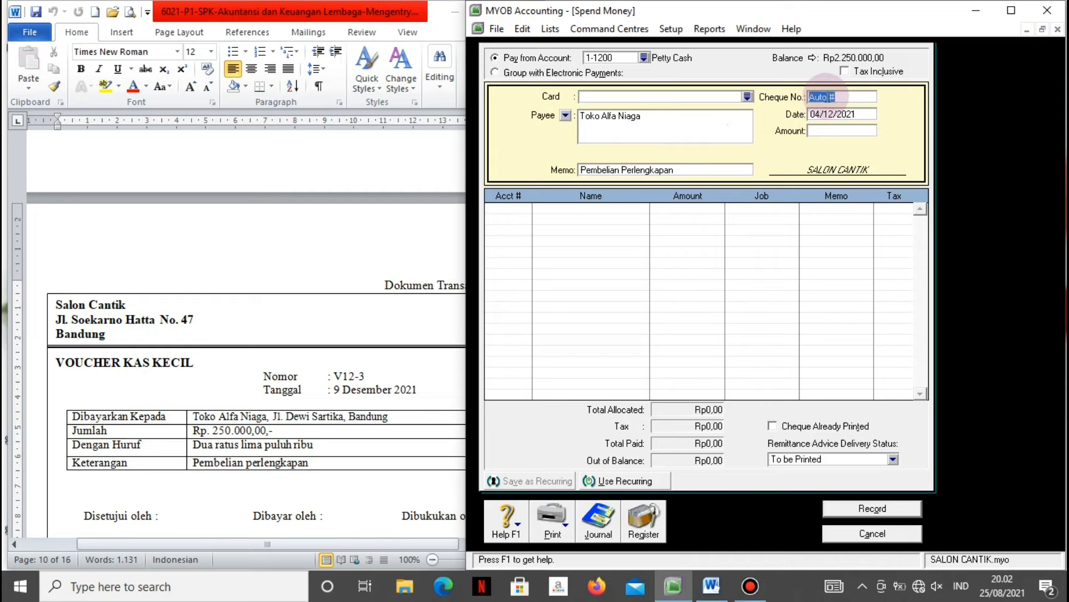
key(BackSpace)
text(V12-3)
key(Tab)
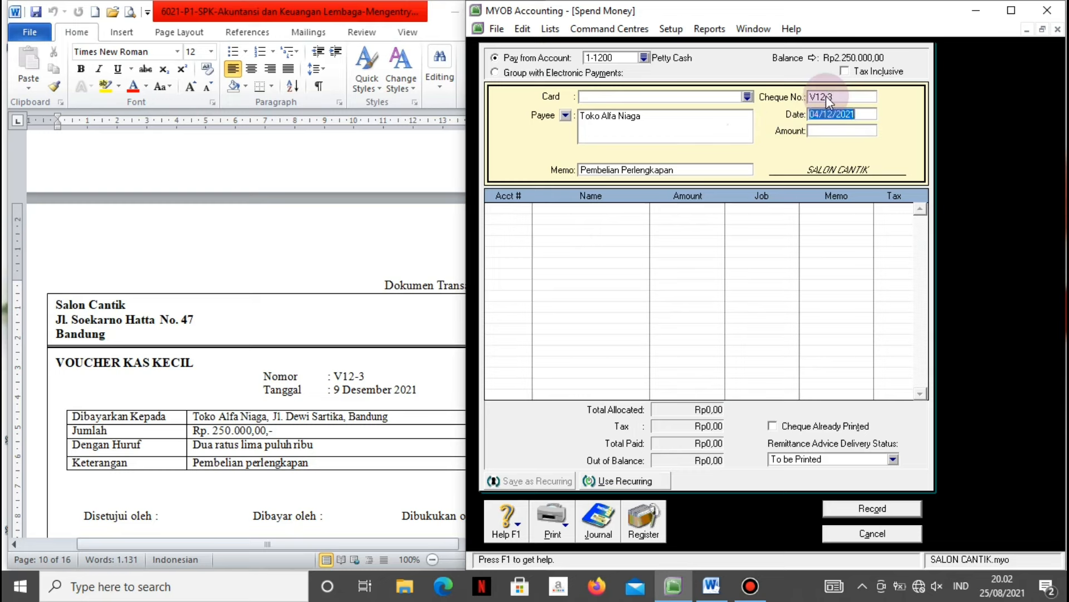
text(9/12)
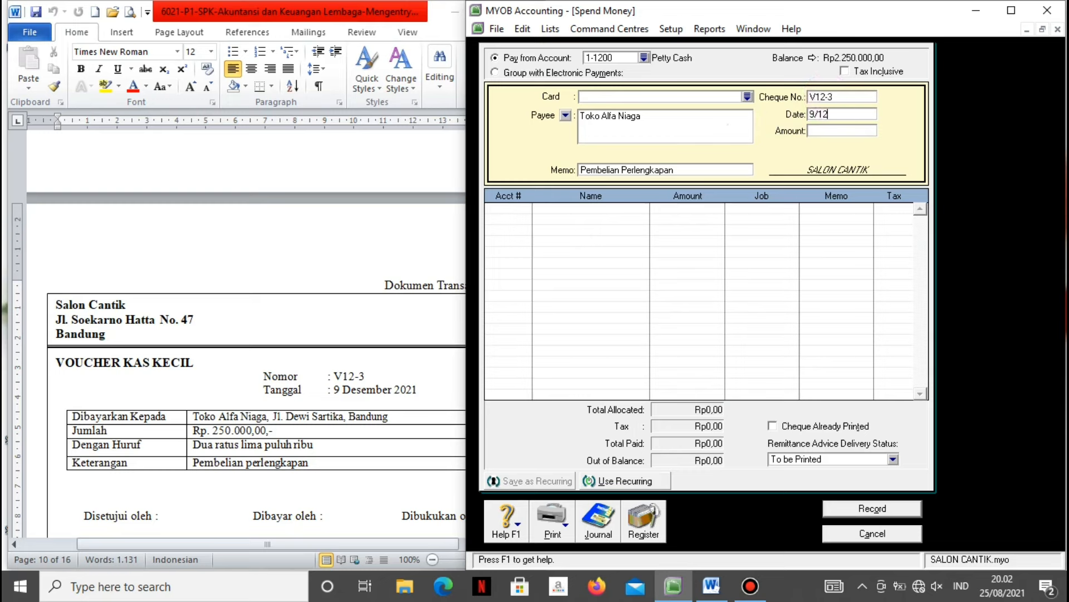
text(/2021)
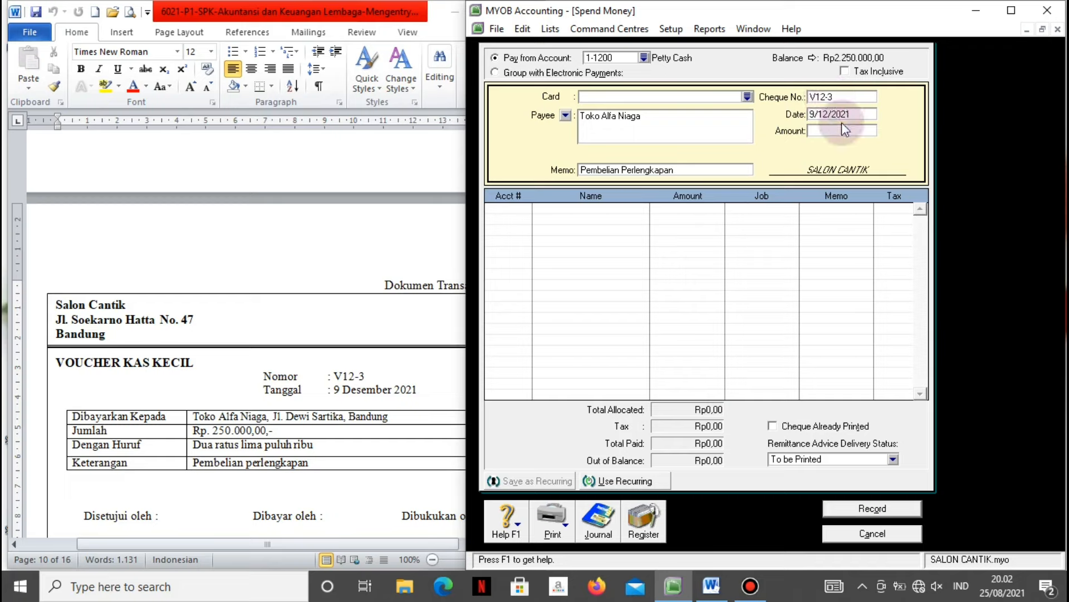
key(Tab)
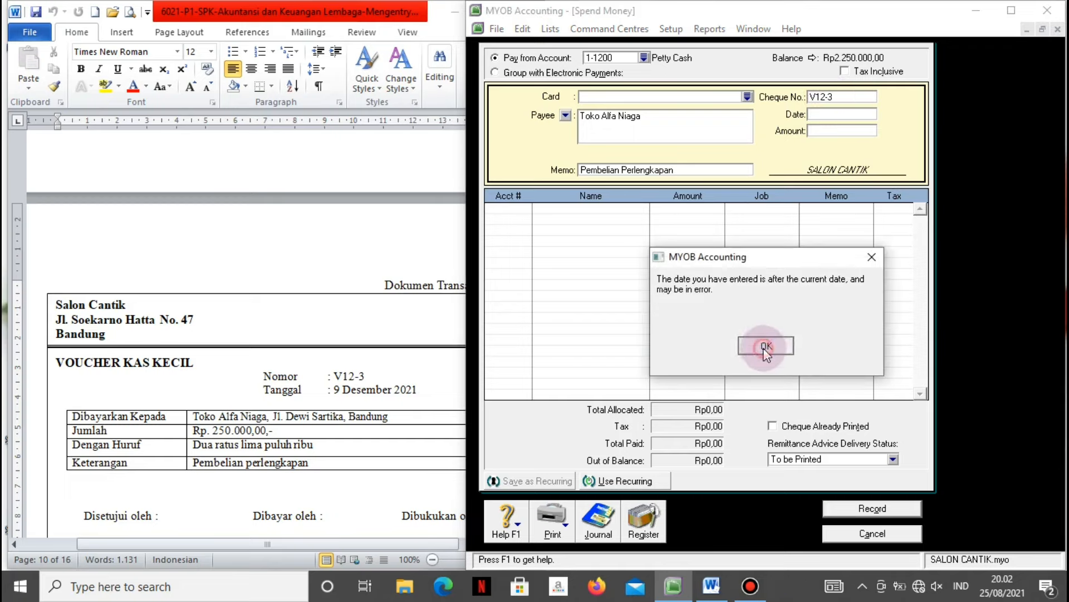
click(765, 345)
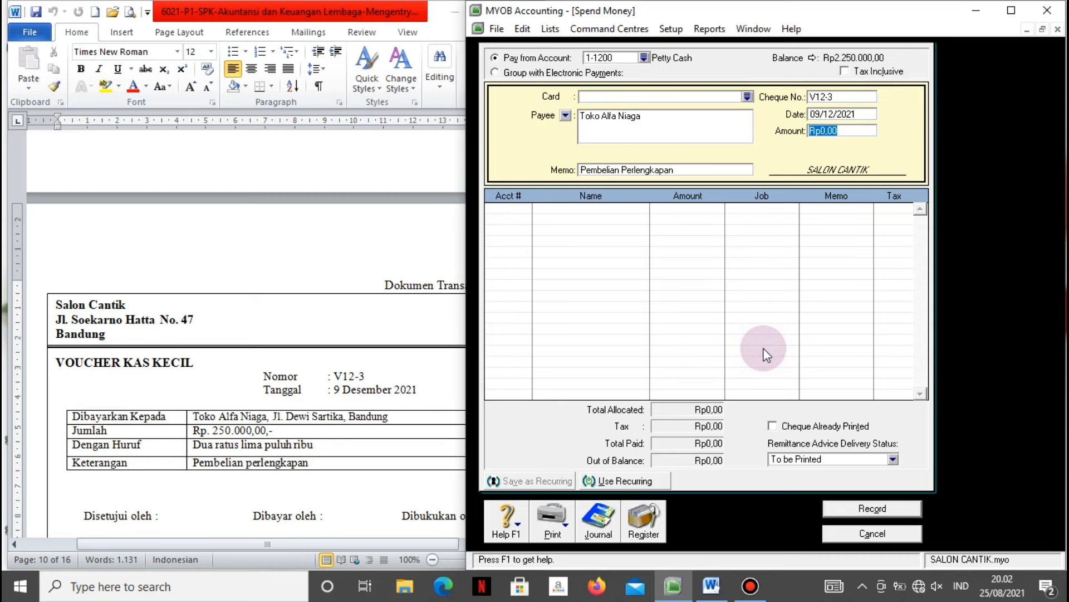
text(250000)
key(Tab)
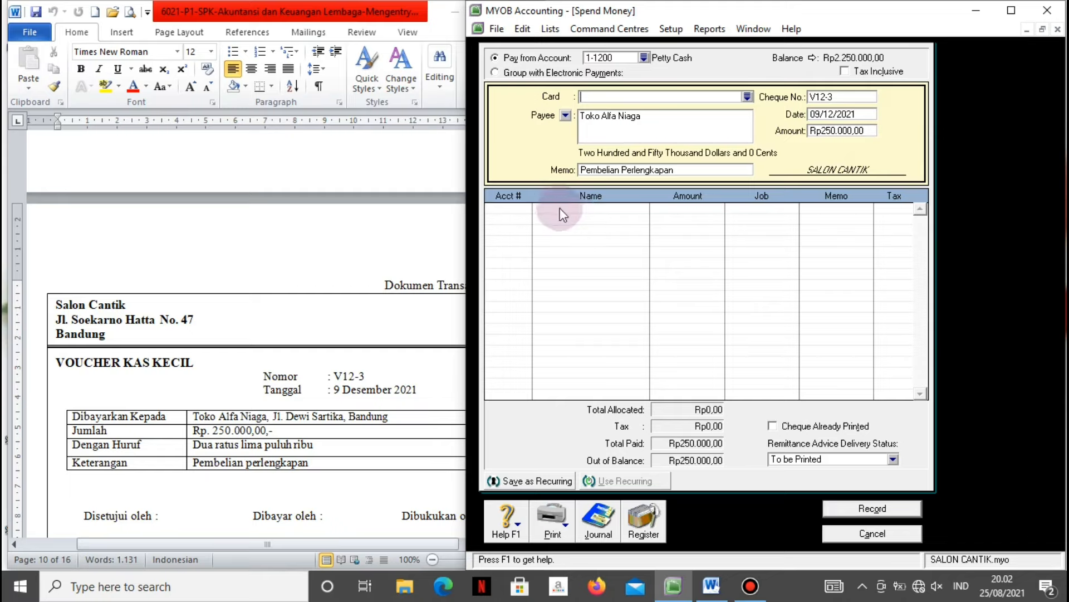
click(527, 209)
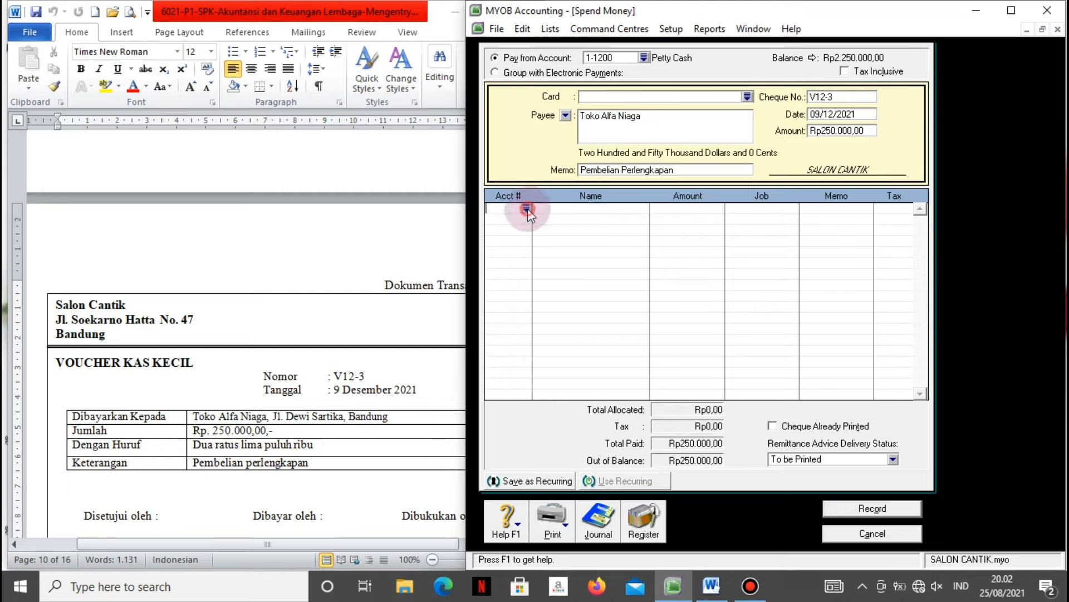
Allocate the payment to 1-1500 Supplies, review the recap and record it.
click(527, 208)
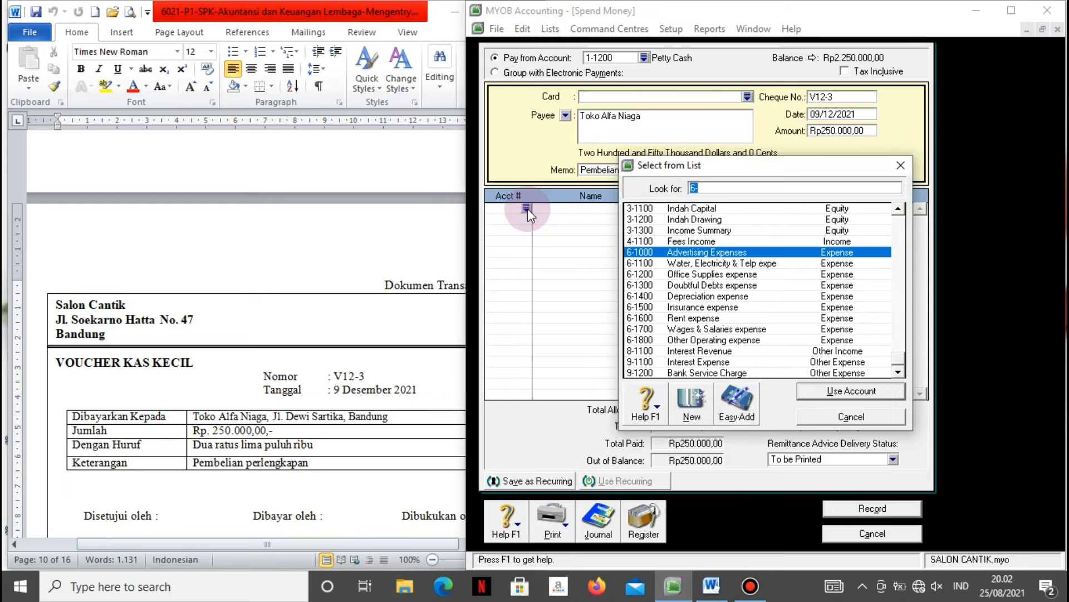
scroll(527, 208, up, 5)
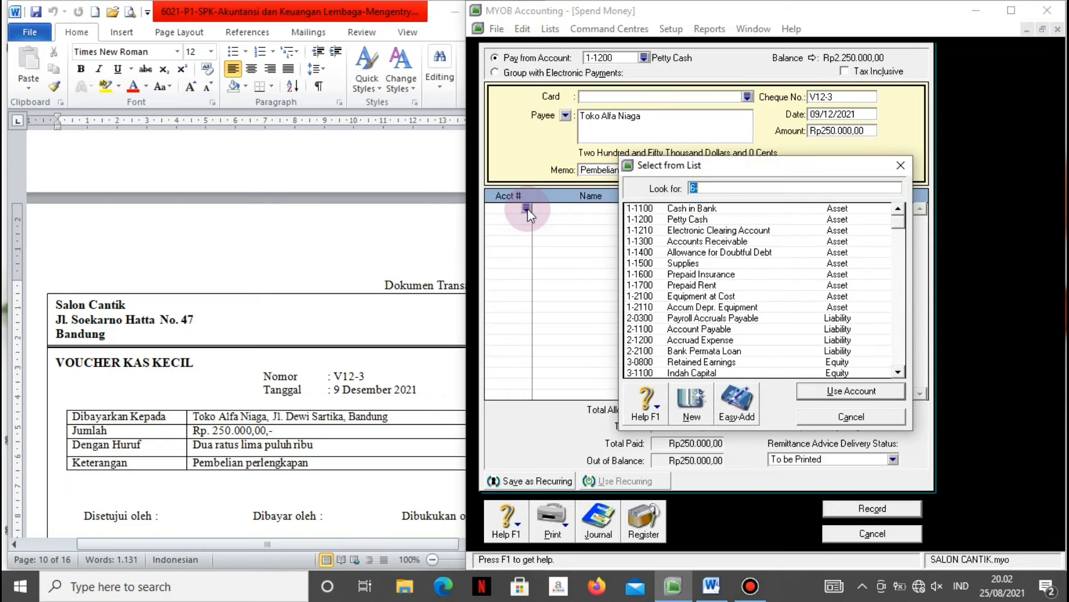
click(688, 264)
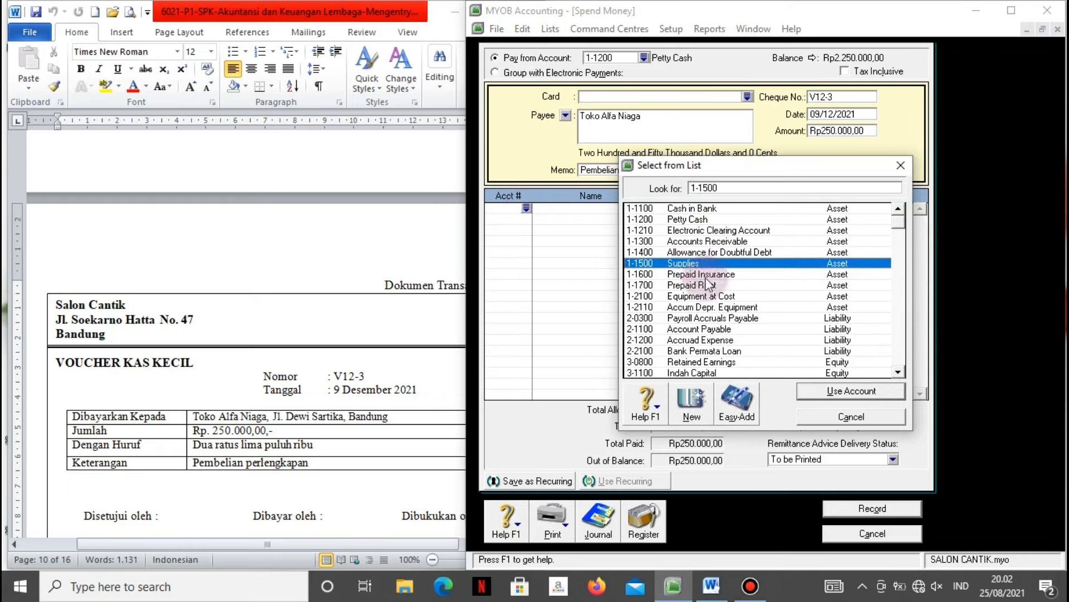
click(823, 390)
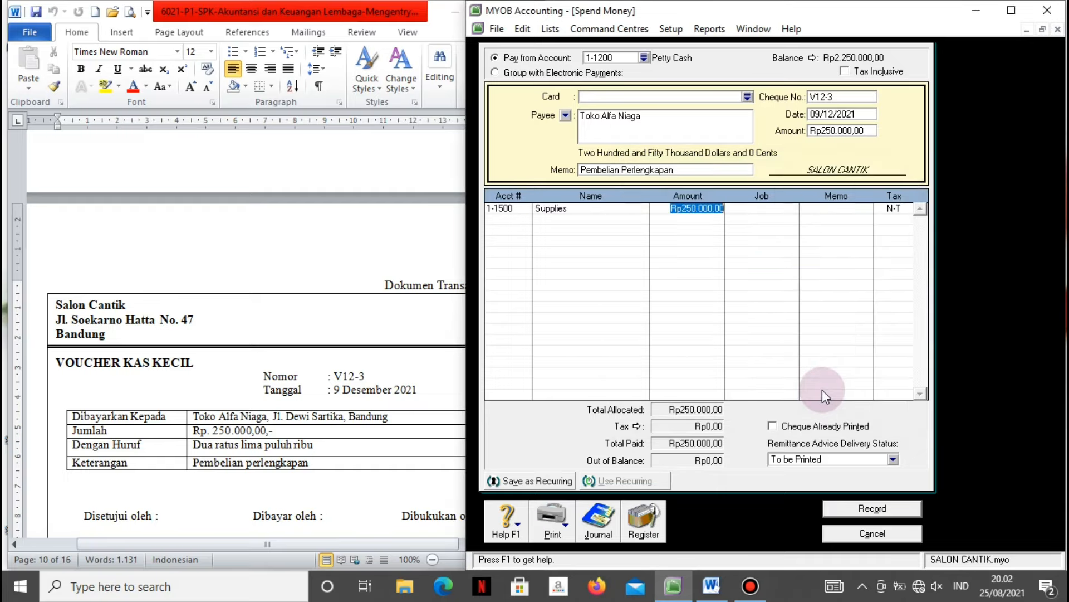
key(Tab)
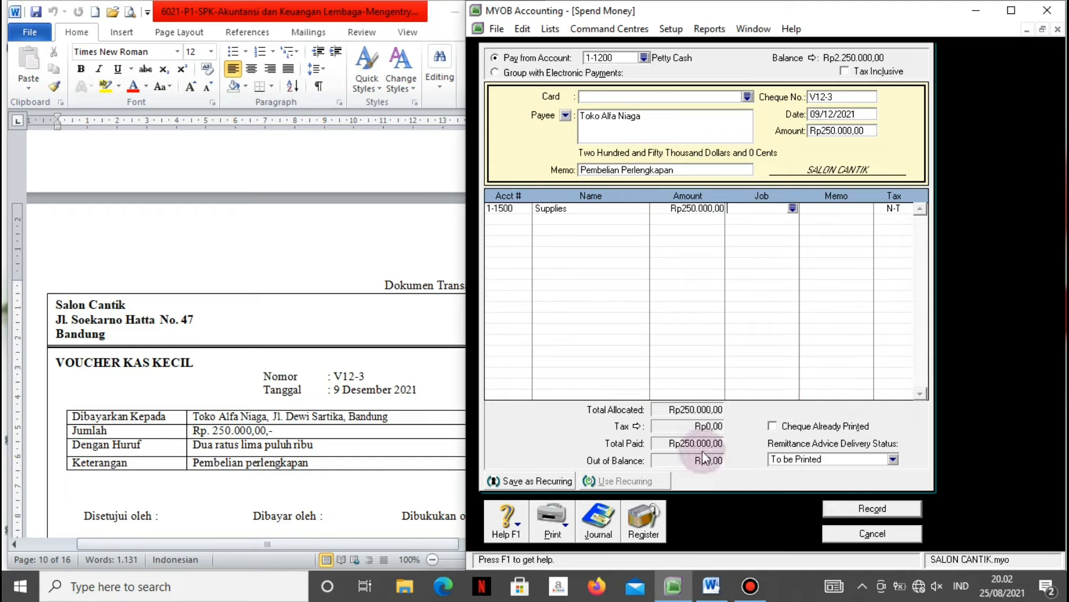
key(ctrl+r)
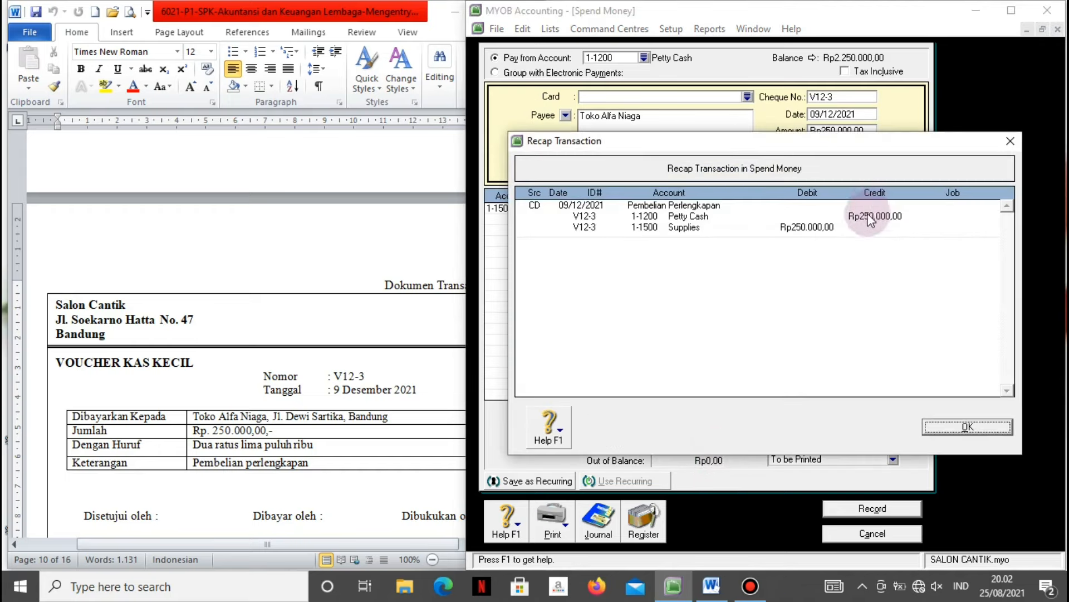
click(929, 426)
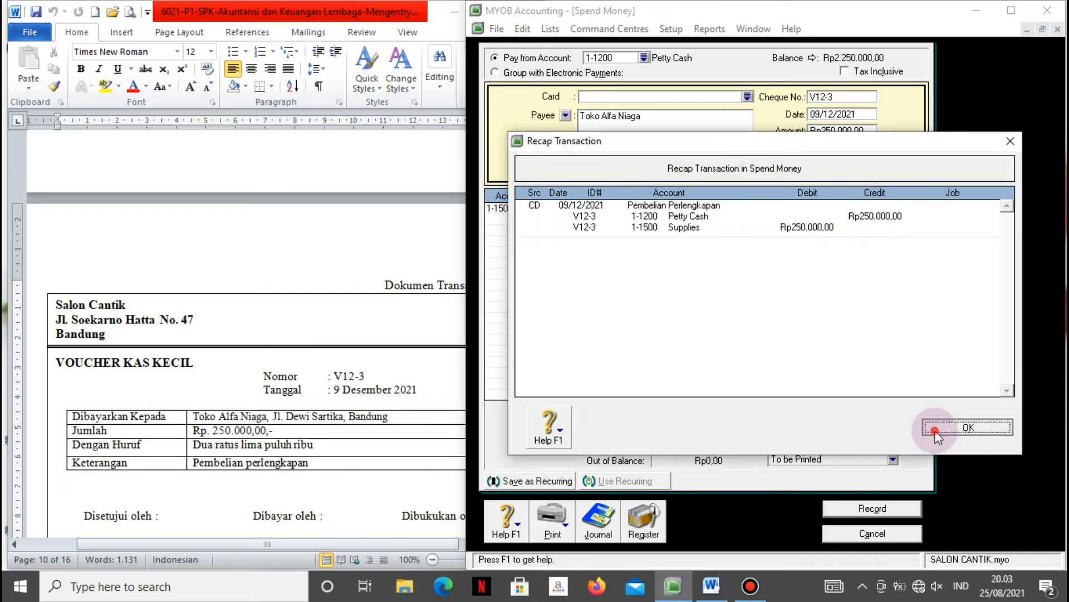
click(865, 509)
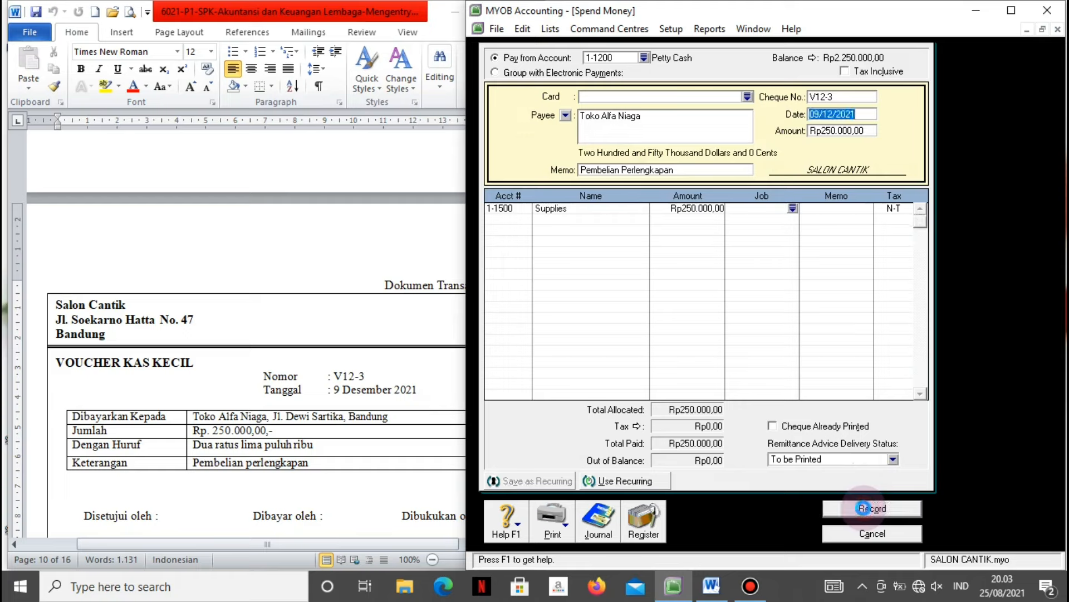
click(866, 536)
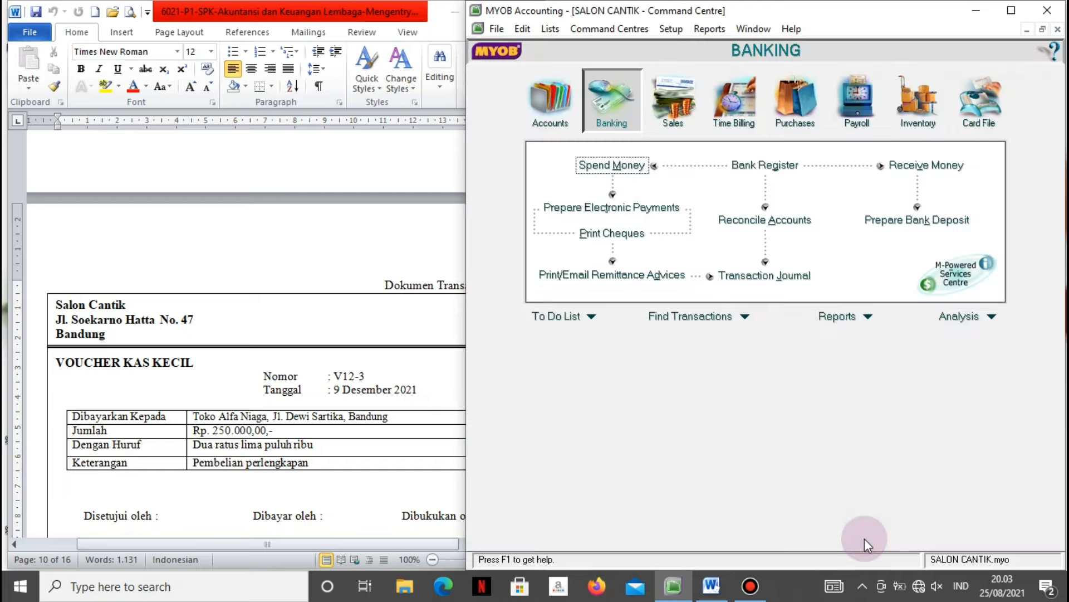
Scroll the Word document to transaction No. 8, cash payment BKK12-3 for Rp1.500.000.
click(326, 495)
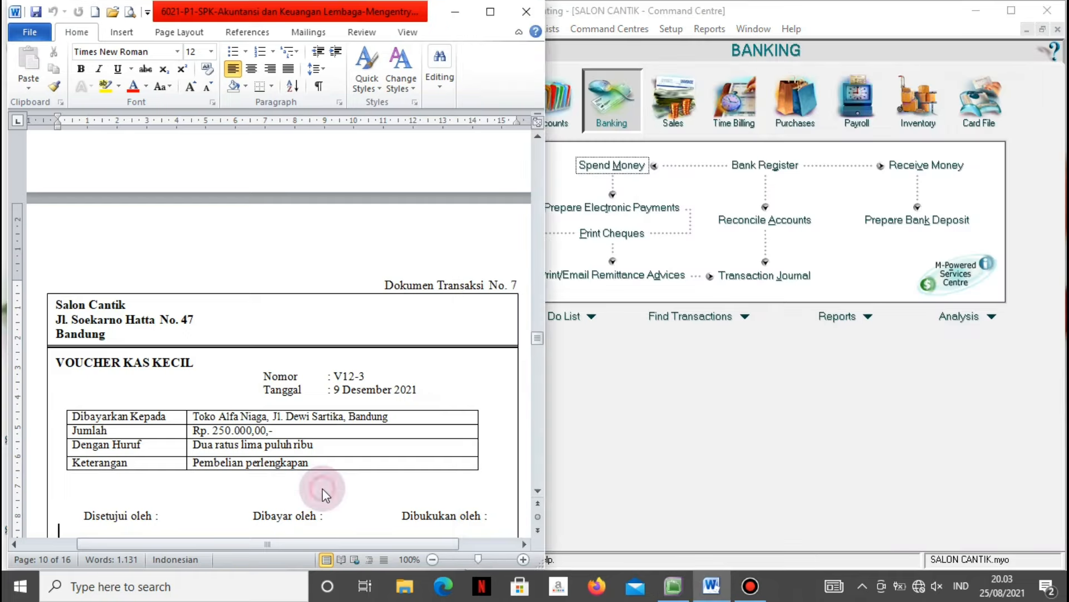
scroll(324, 489, down, 5)
scroll(323, 488, down, 6)
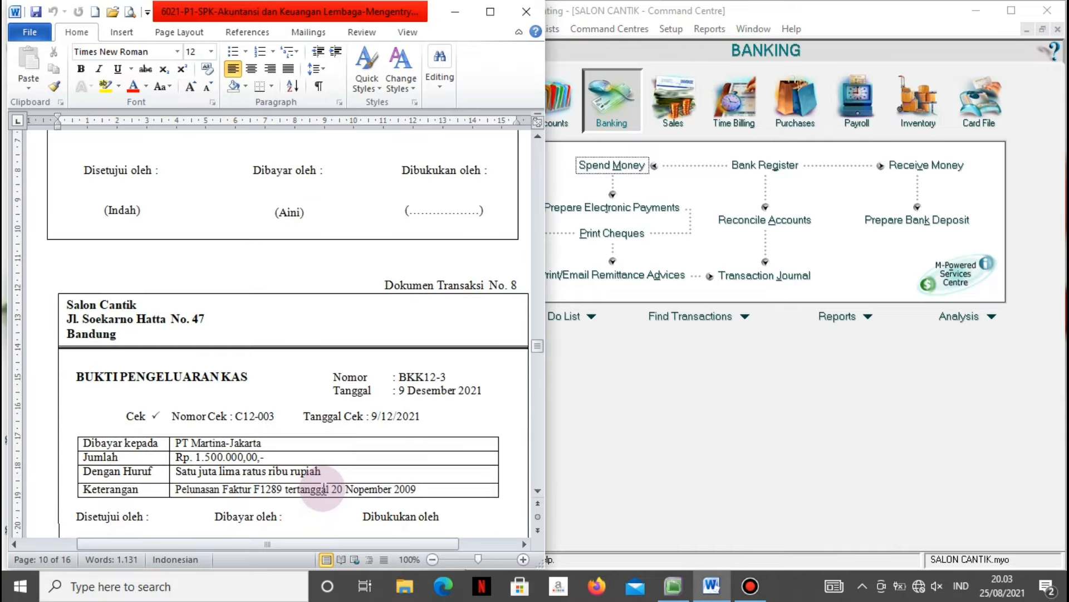
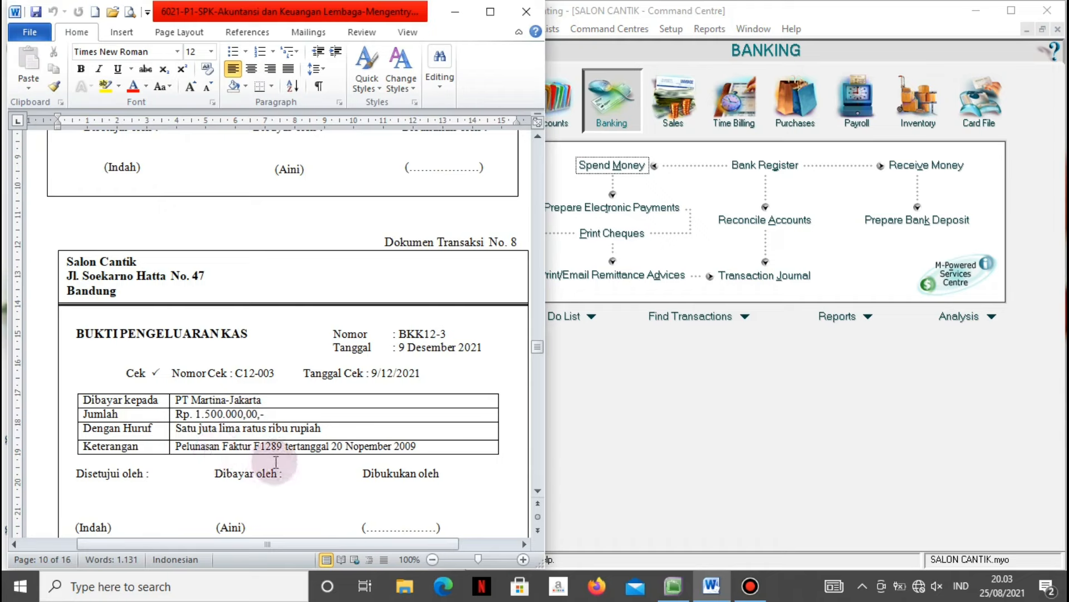
Start a bill payment to supplier PT. Martina with memo 'Pelunasan faktur F1289'.
click(571, 393)
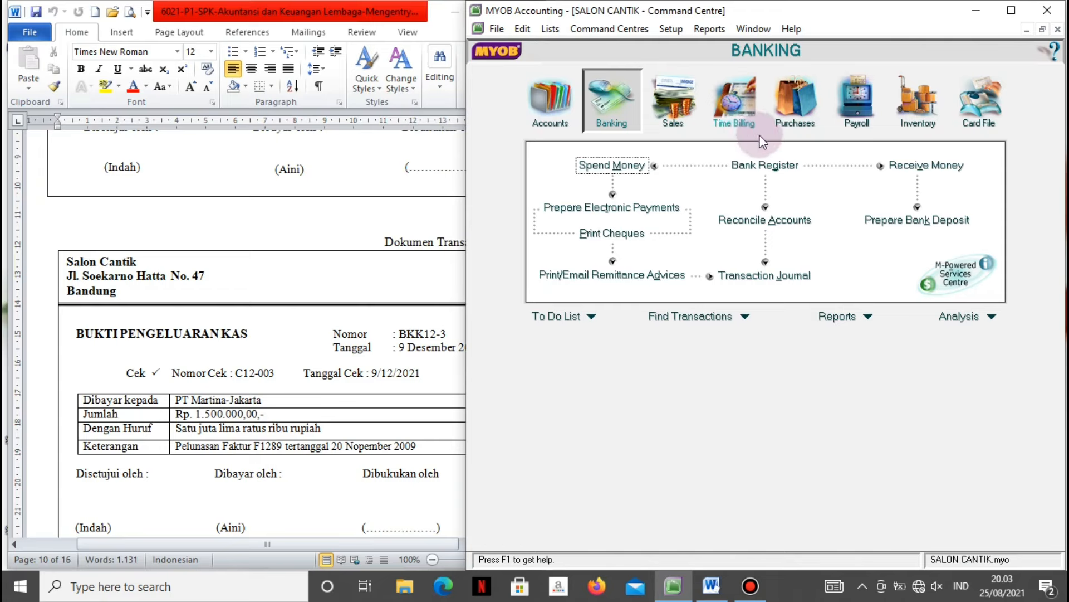
click(786, 109)
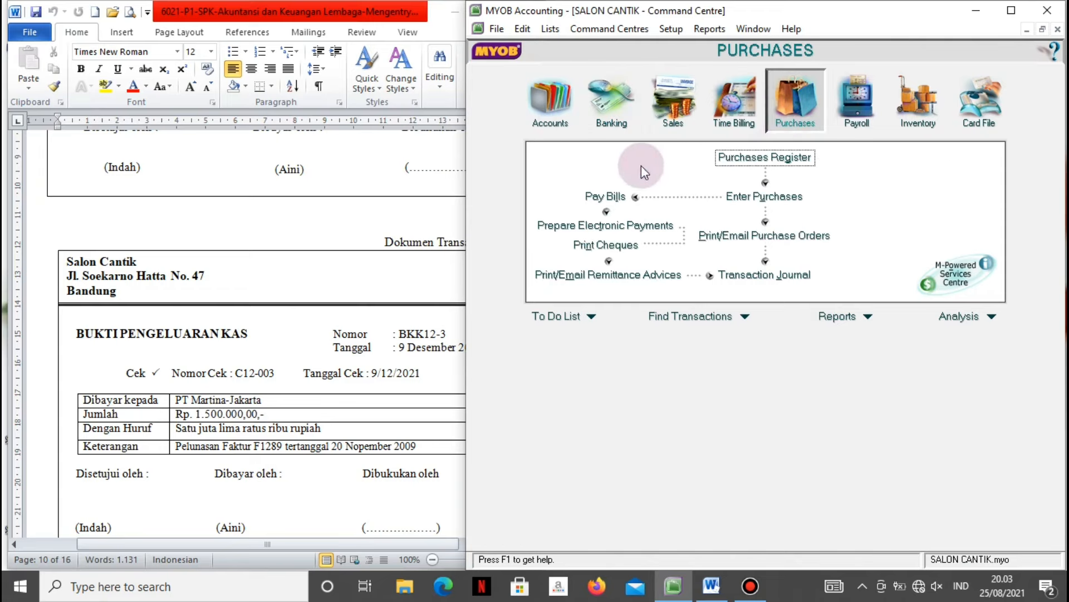
click(604, 197)
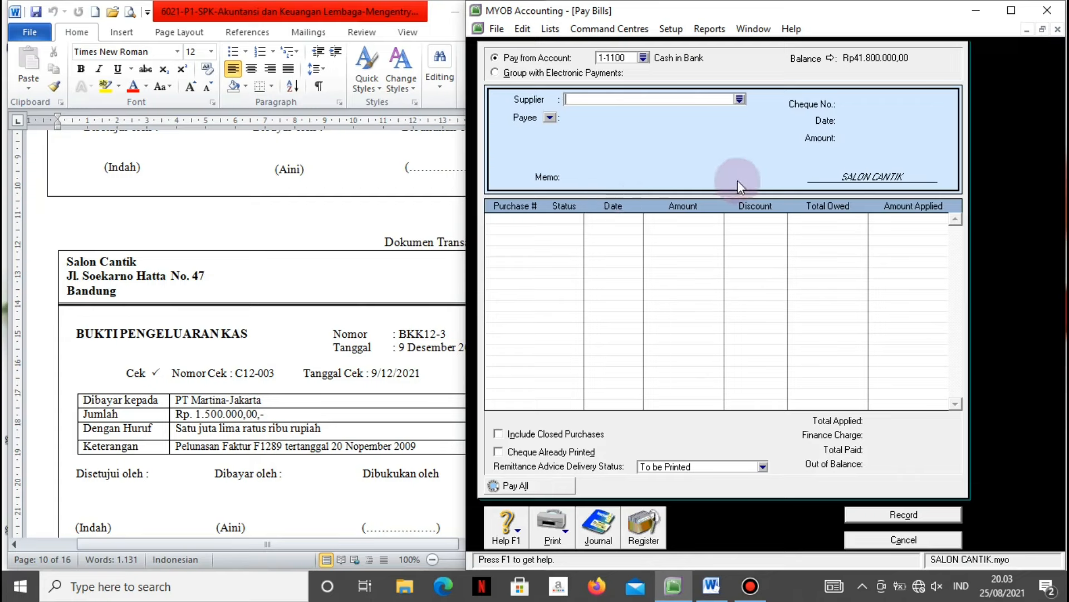
click(739, 100)
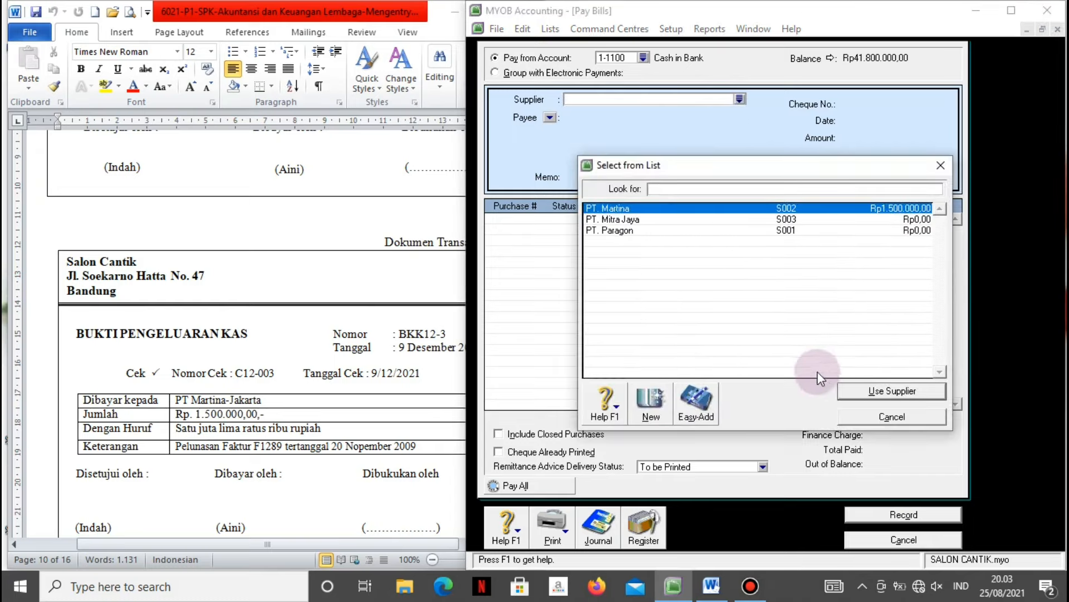
click(847, 391)
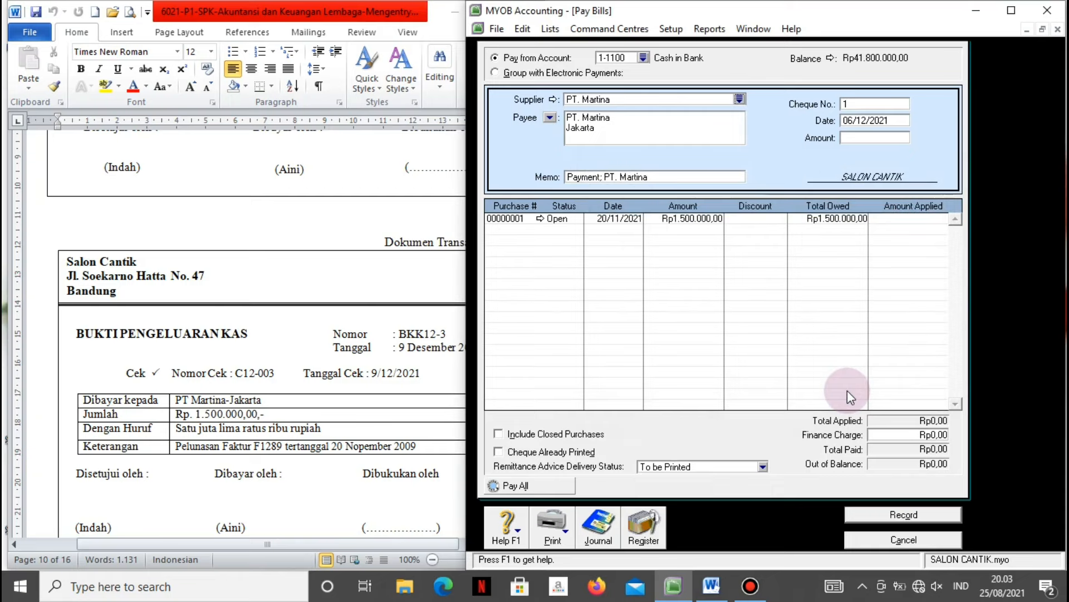
click(728, 178)
key(BackSpace)
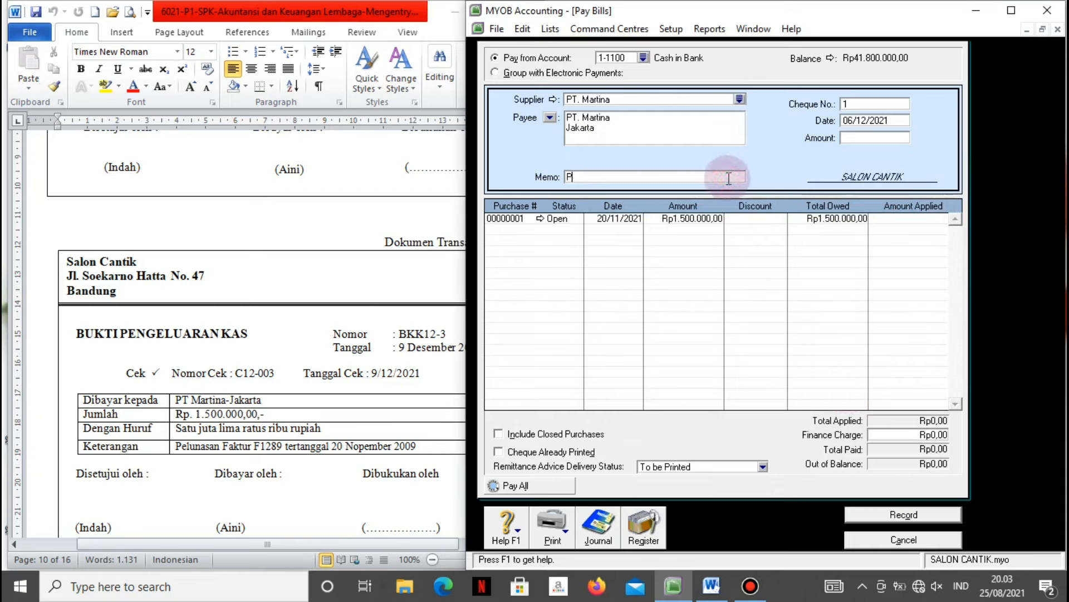
text(Pelunasan faktur F12)
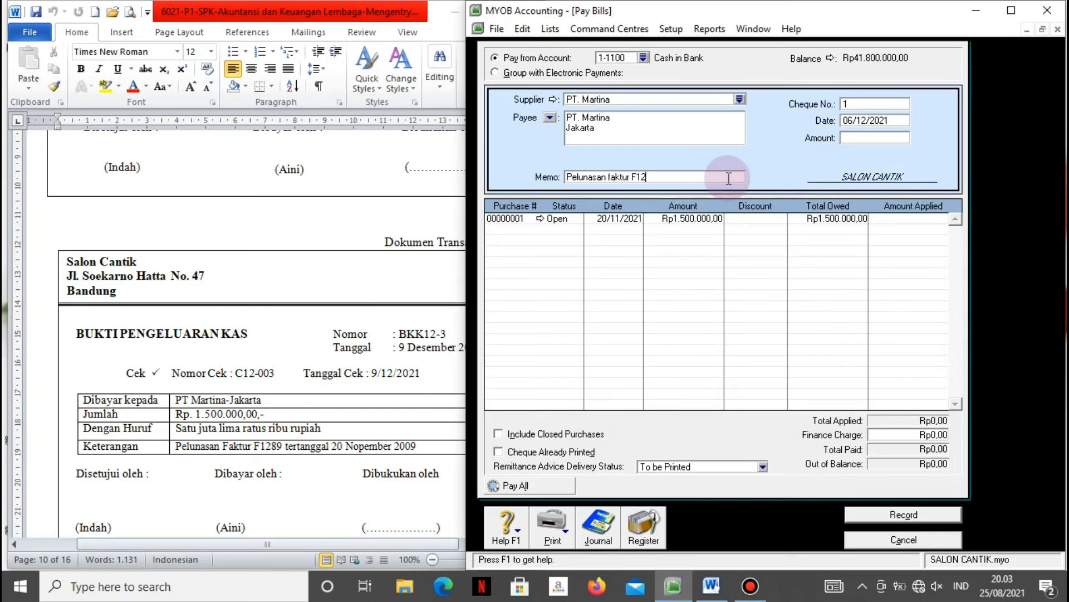
text(89)
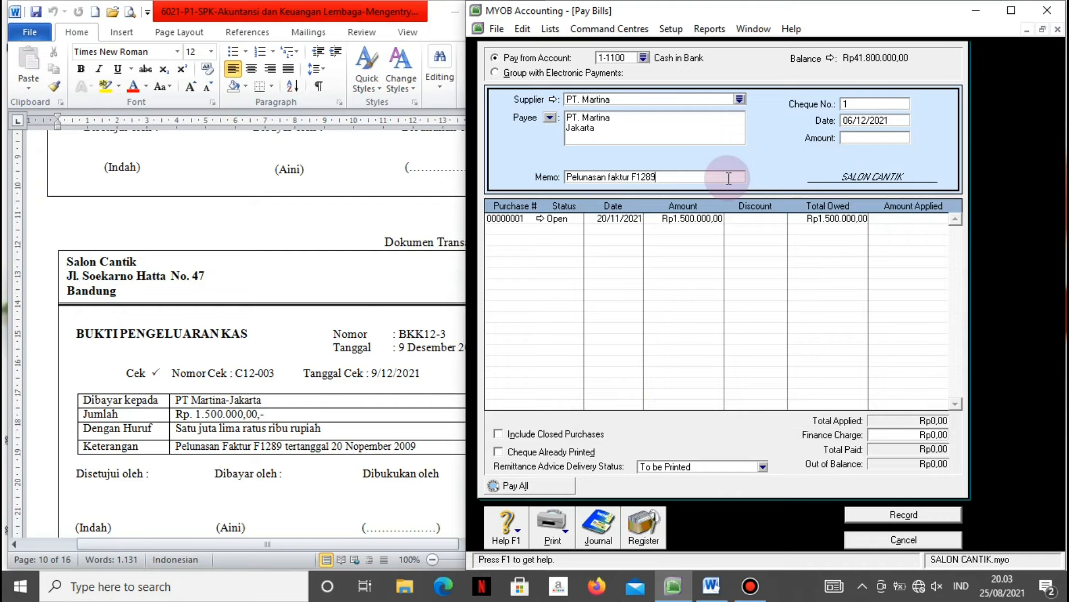
Enter cheque number BKK12-3, date 9/12/2021 and amount Rp1.500.000.
click(885, 101)
text(BKK)
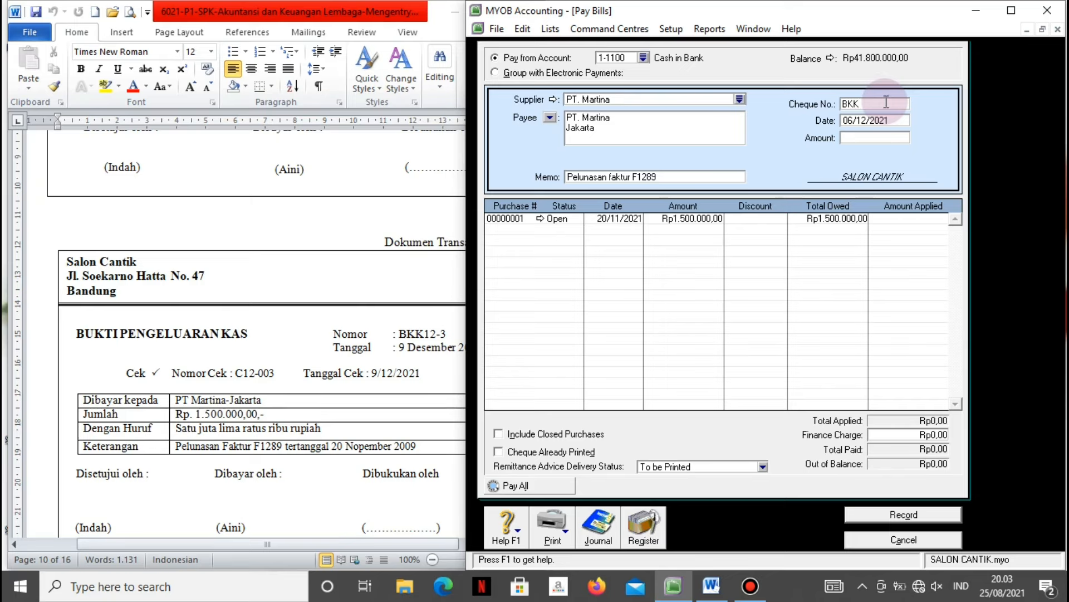
text(12-3)
key(Tab)
text(9/12/2021)
click(888, 108)
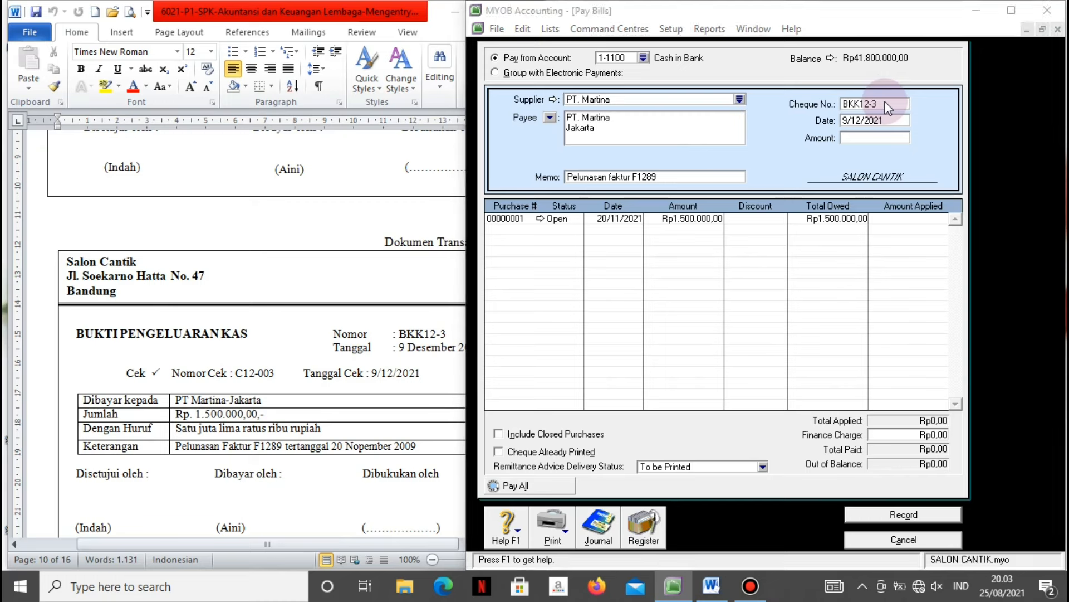
click(766, 345)
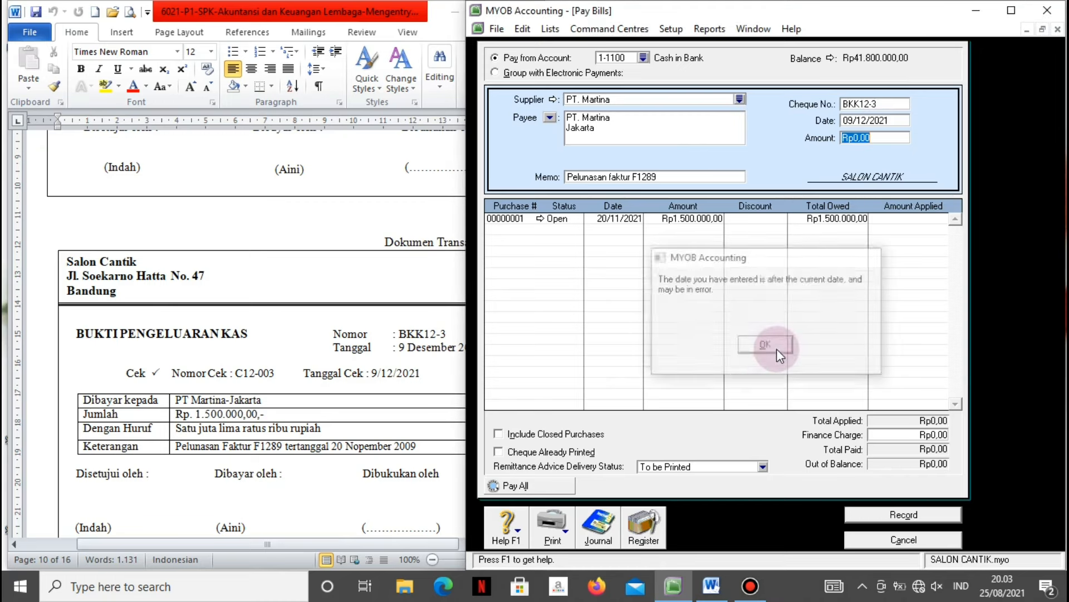
text(1500000)
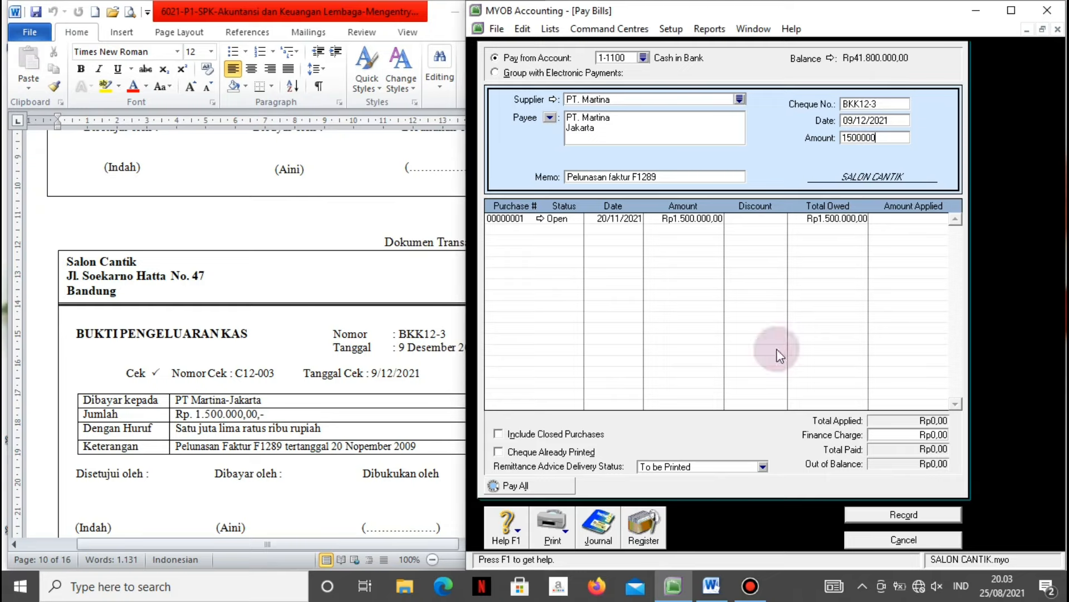
key(Tab)
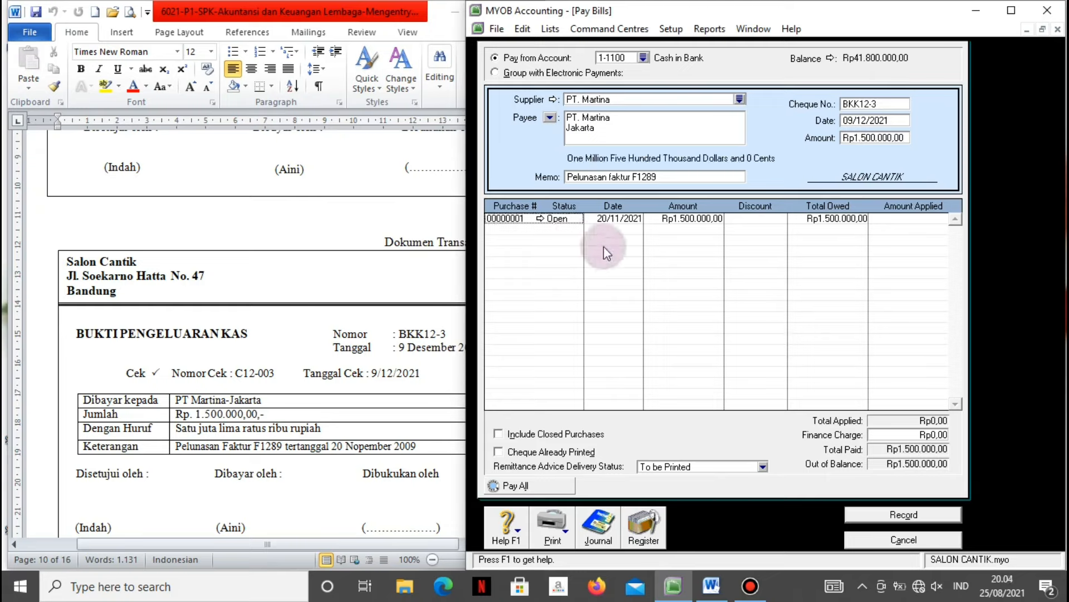
Apply the payment to the open purchase, record it and close the window.
click(891, 217)
key(Tab)
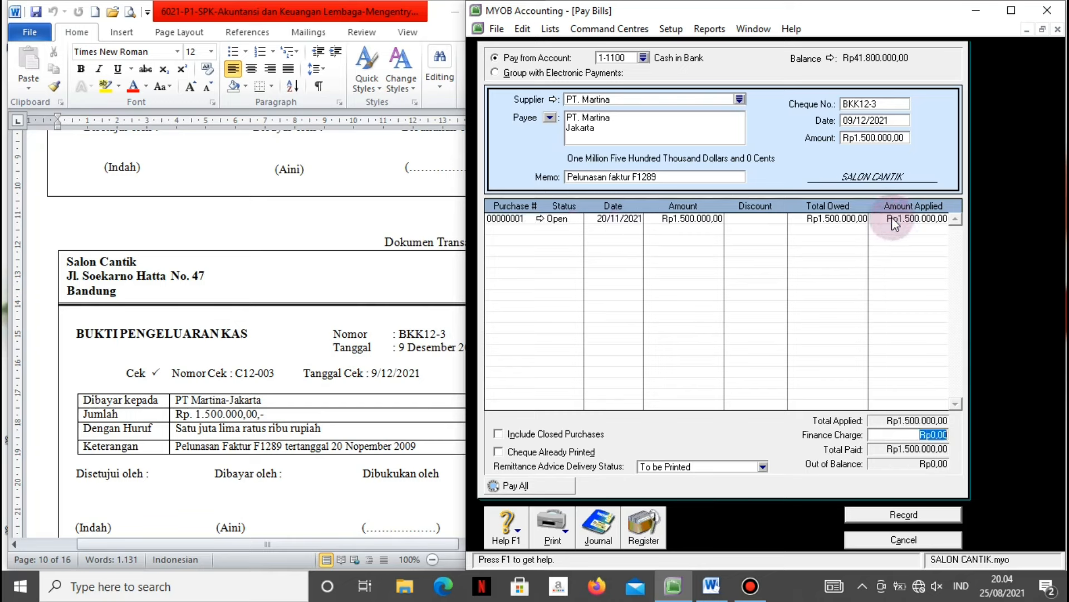
click(884, 510)
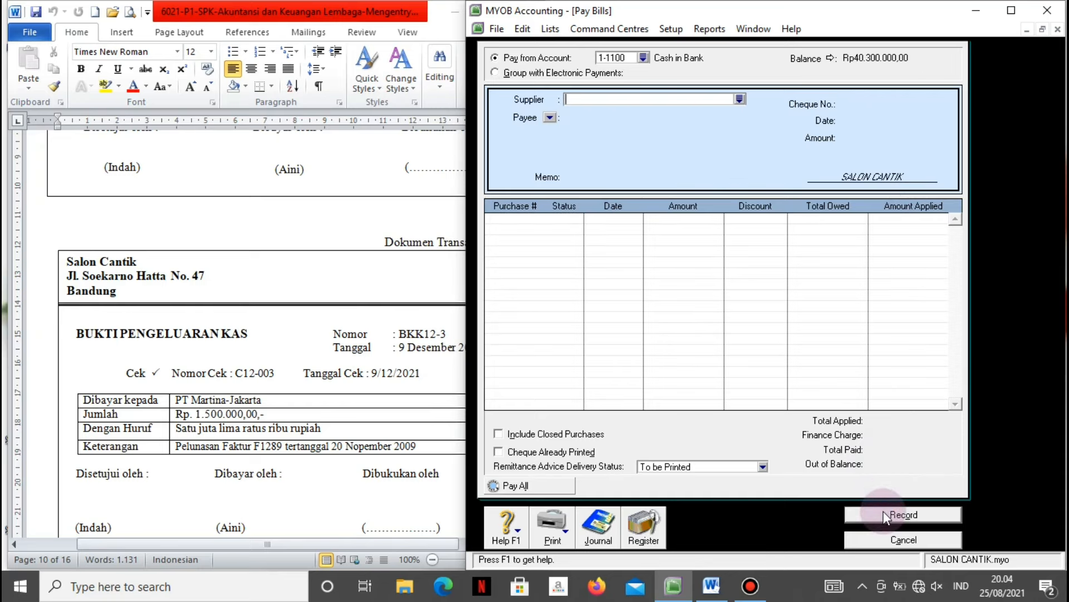
click(884, 540)
Scroll the Word document down to the next transaction, the PT. Mitra Jaya bill.
click(377, 472)
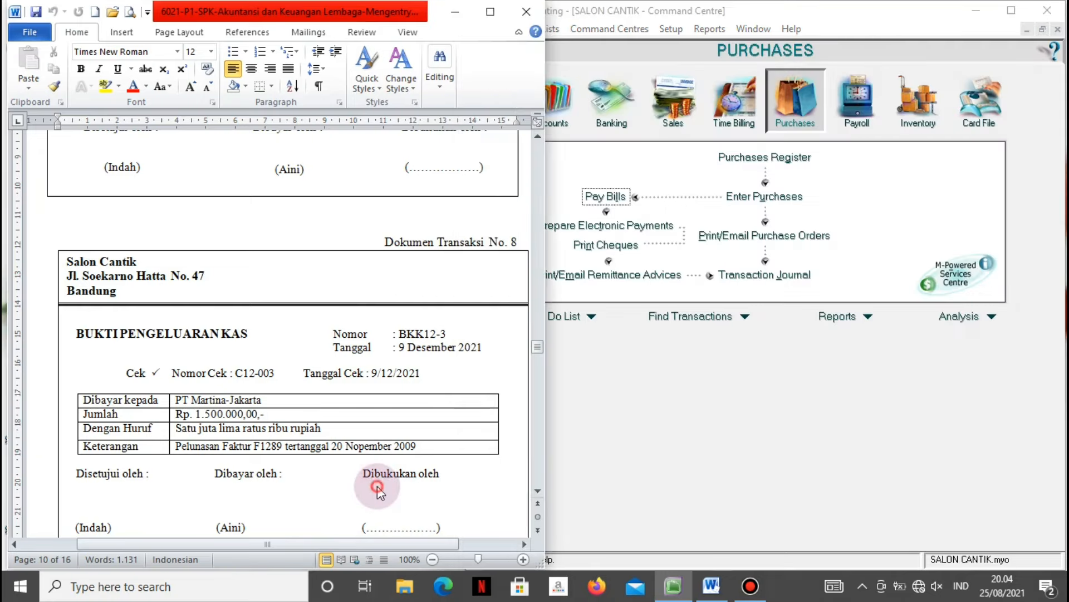
scroll(377, 486, down, 1)
scroll(378, 486, down, 12)
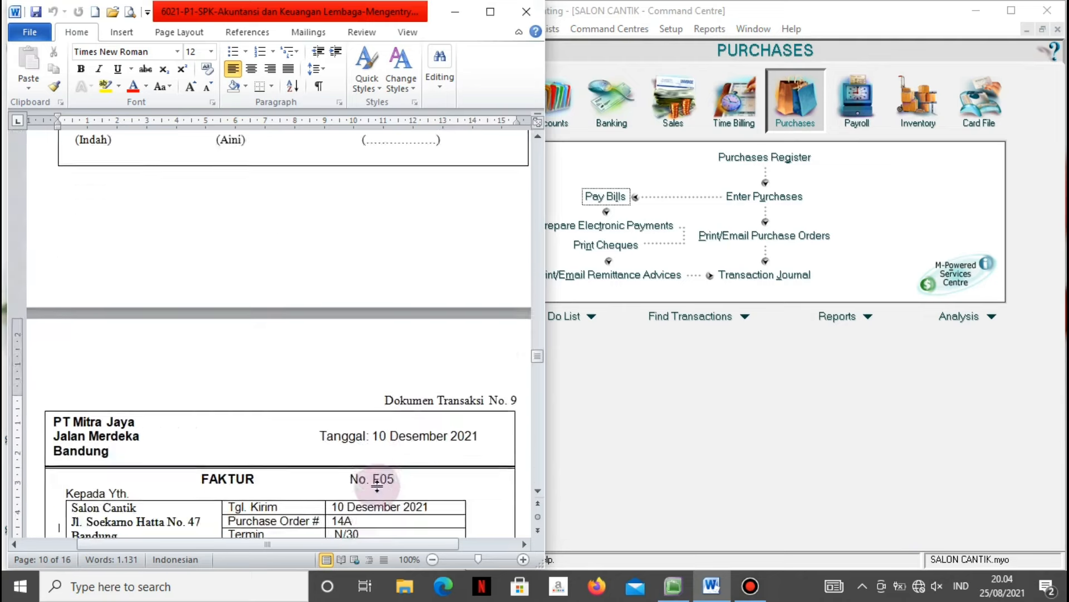
scroll(379, 487, down, 1)
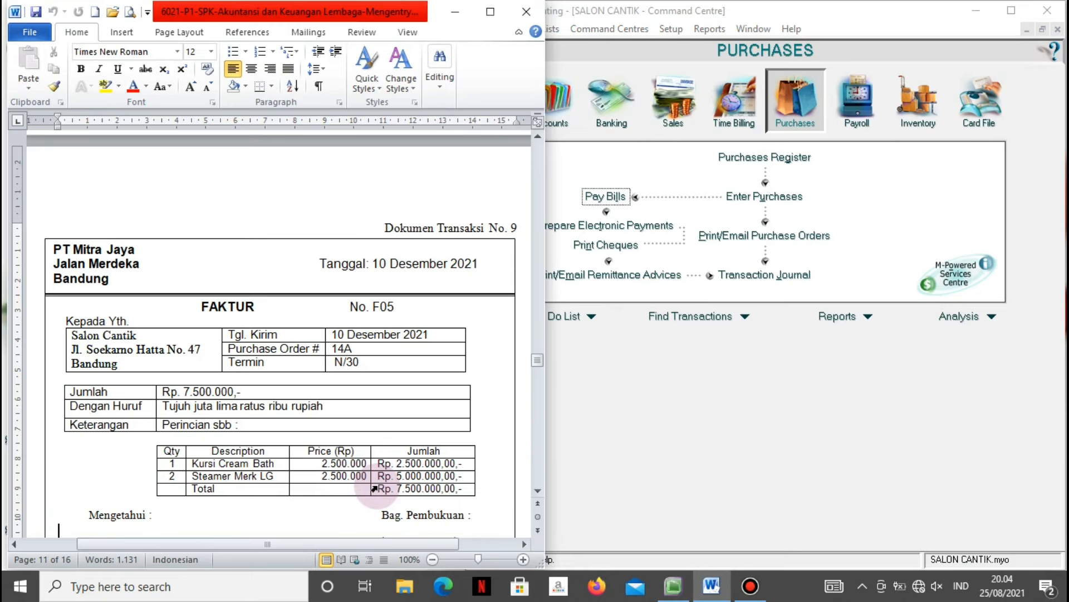
scroll(378, 486, down, 1)
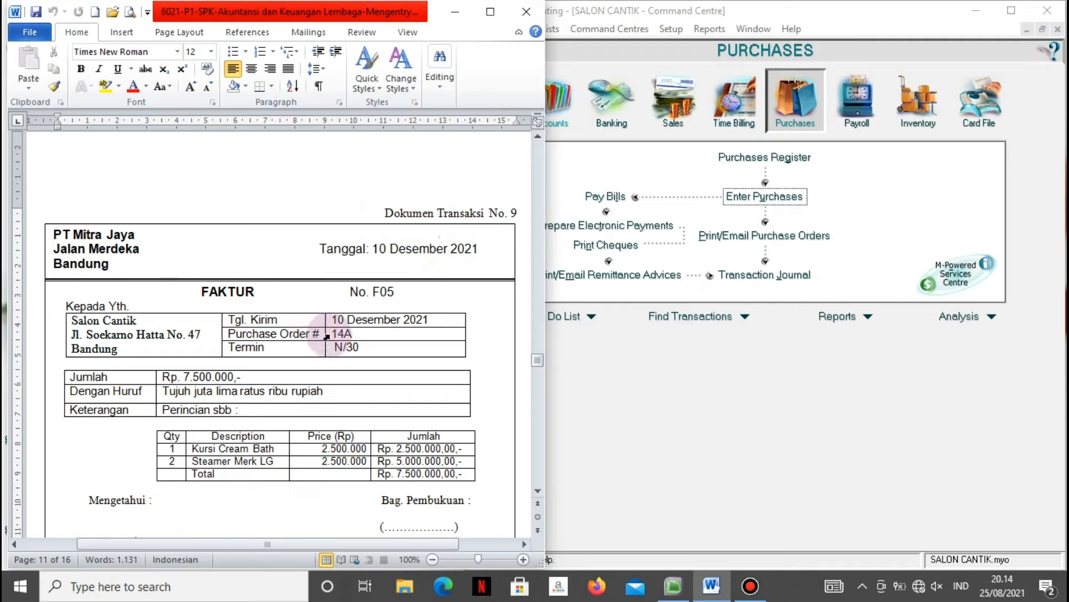
Start a new tax-exclusive purchase bill for supplier PT. Mitra Jaya.
click(599, 451)
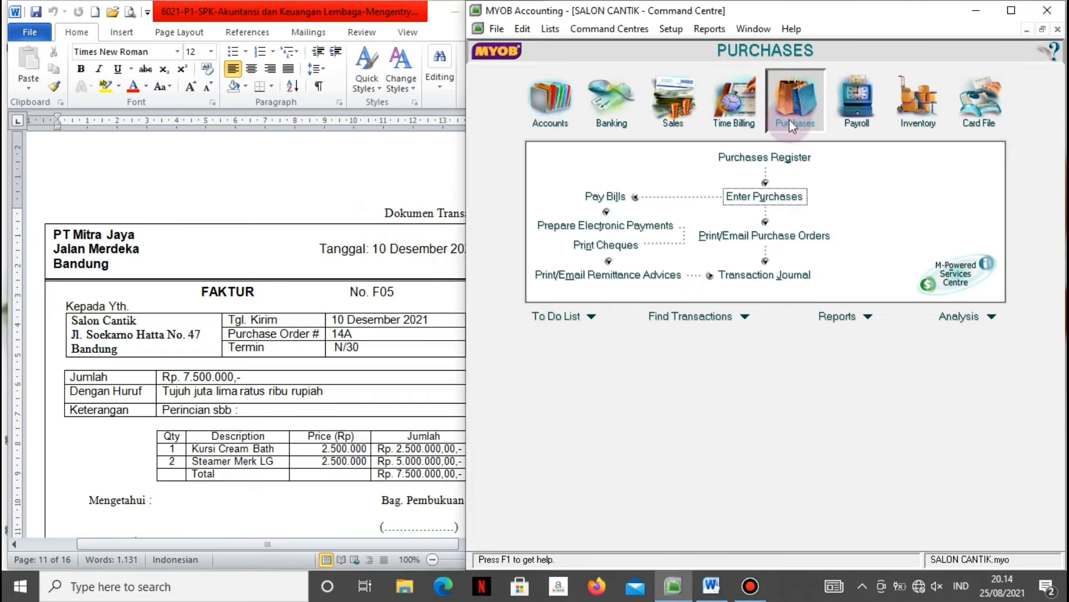
click(772, 199)
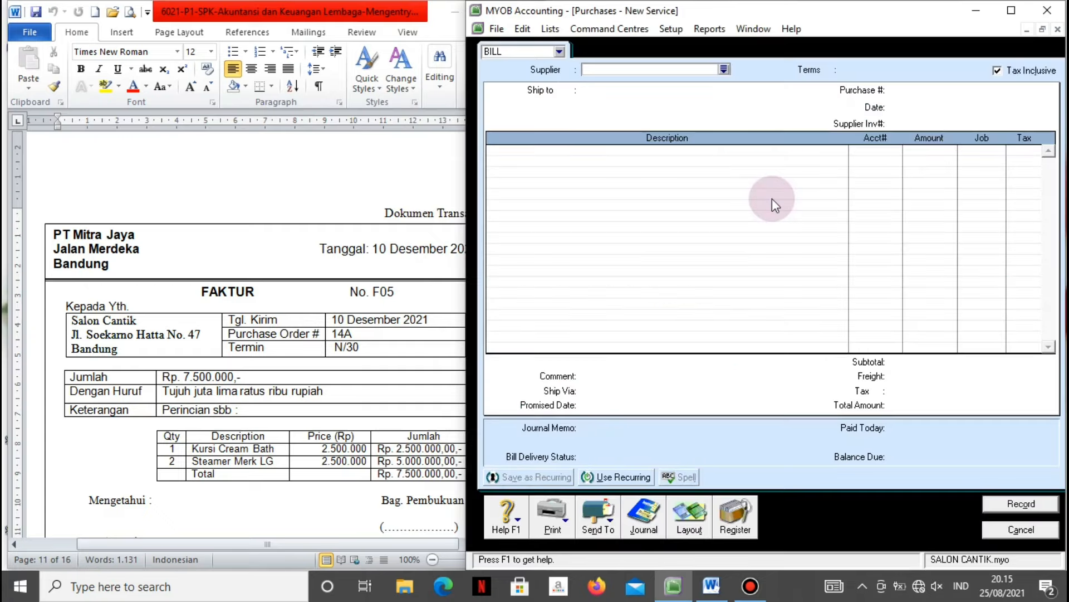
click(997, 71)
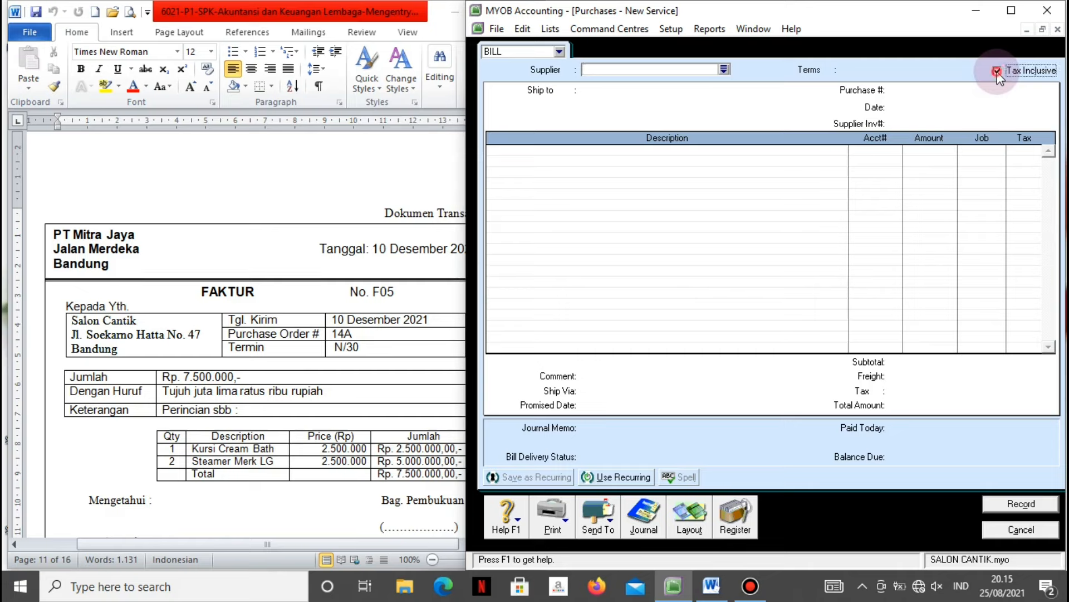
click(724, 69)
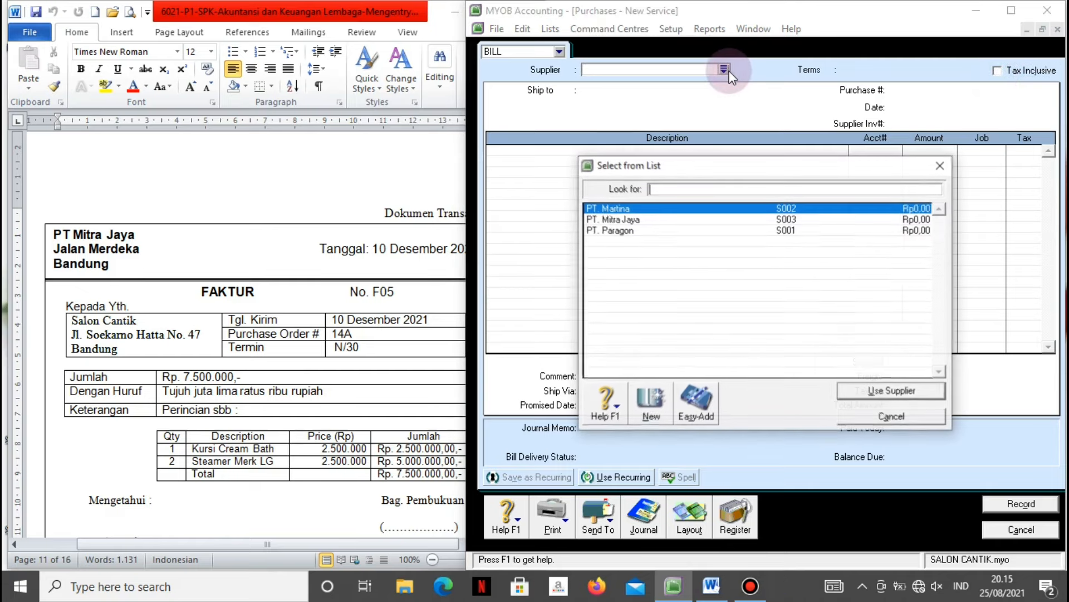
click(654, 220)
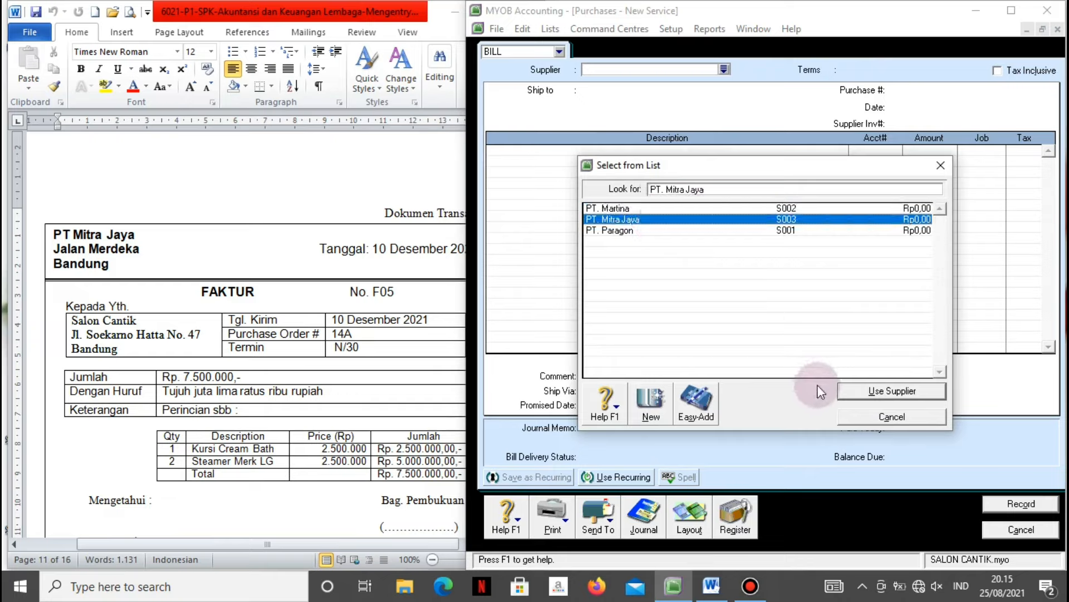
click(855, 392)
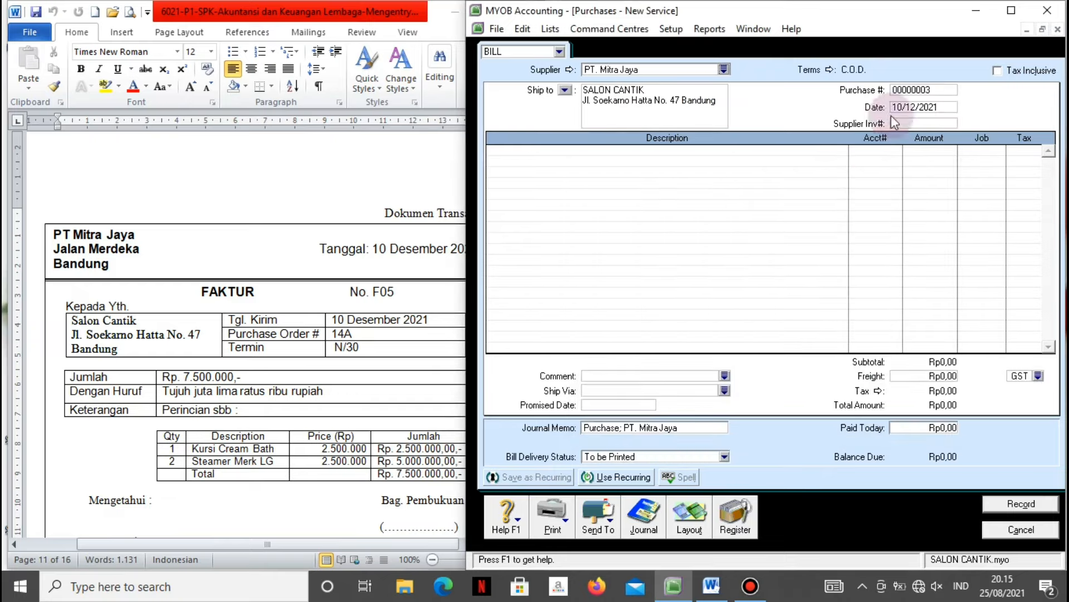
Set the bill's credit terms to balance due in 30 days.
click(827, 71)
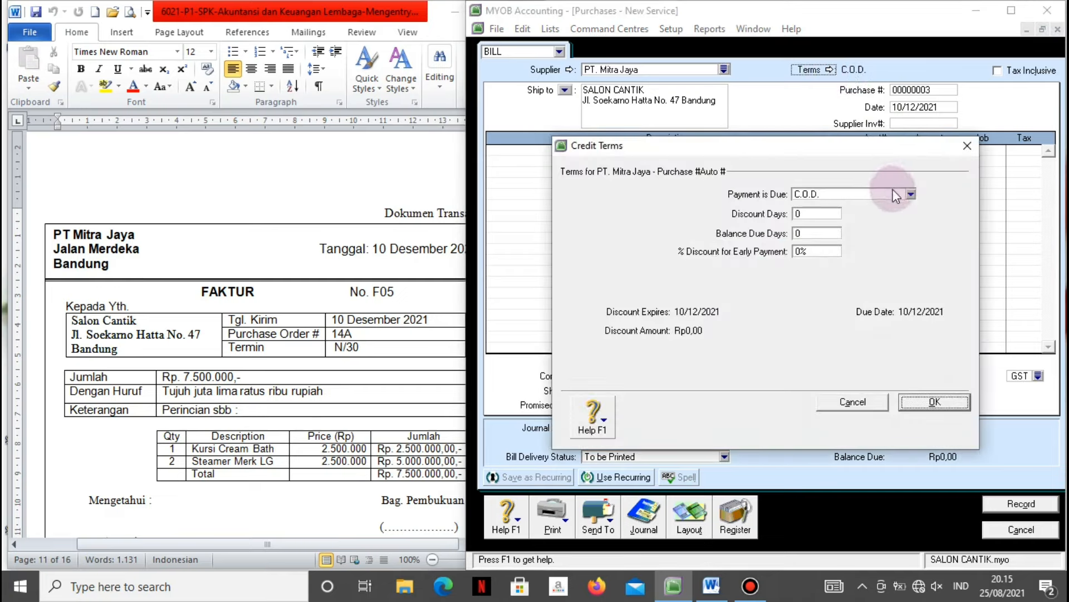
click(911, 194)
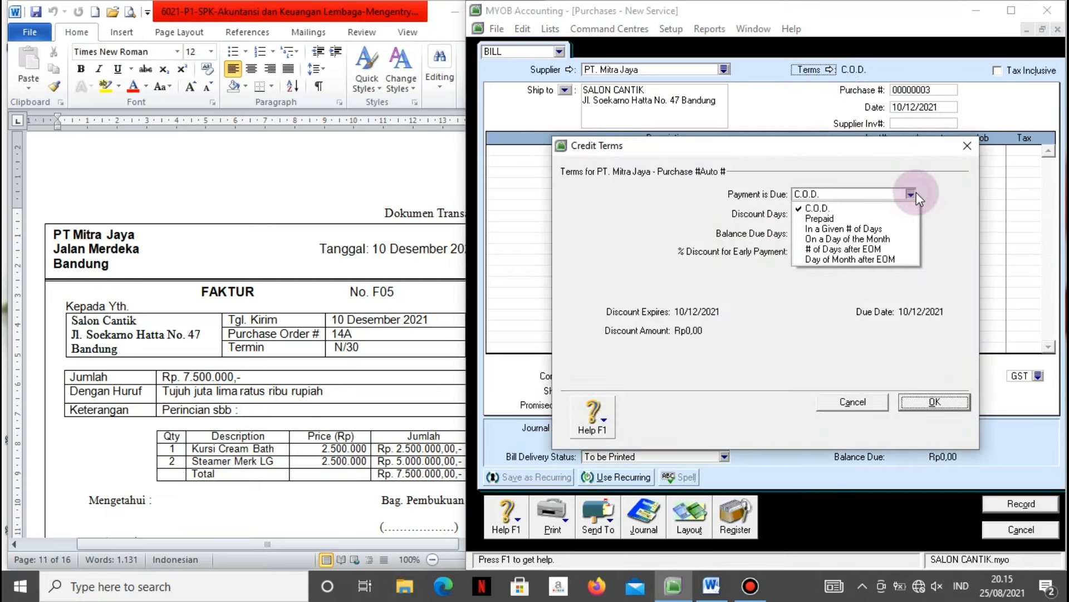
click(822, 229)
double_click(806, 234)
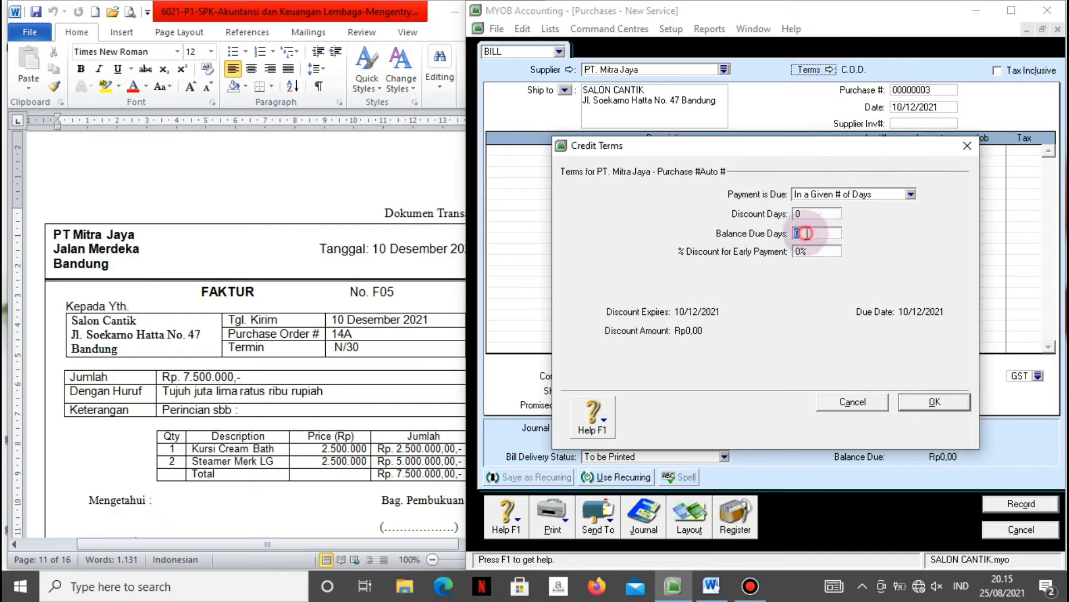
text(30)
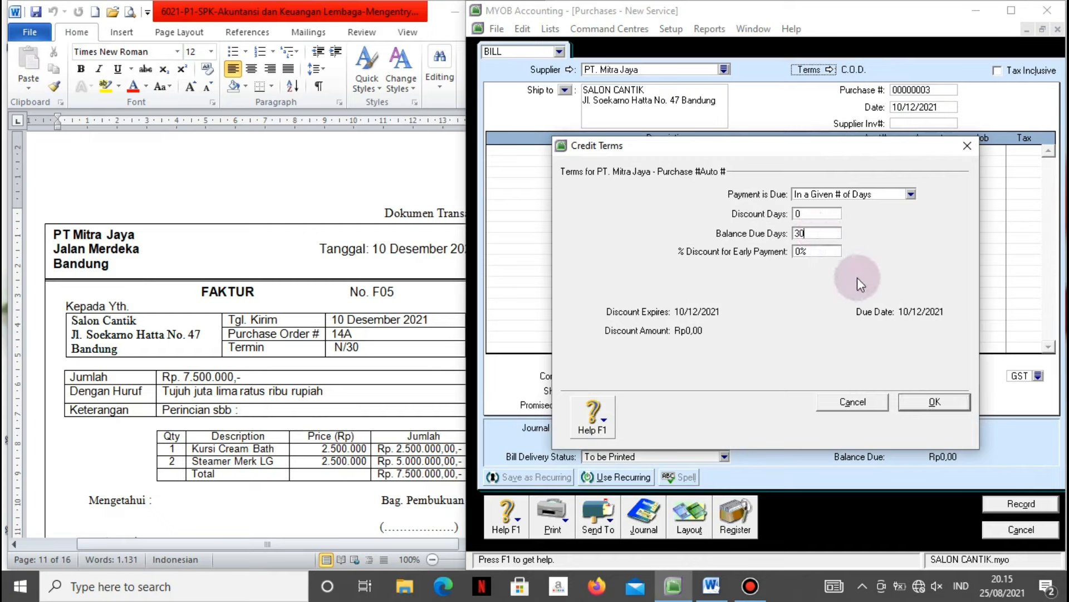
click(932, 397)
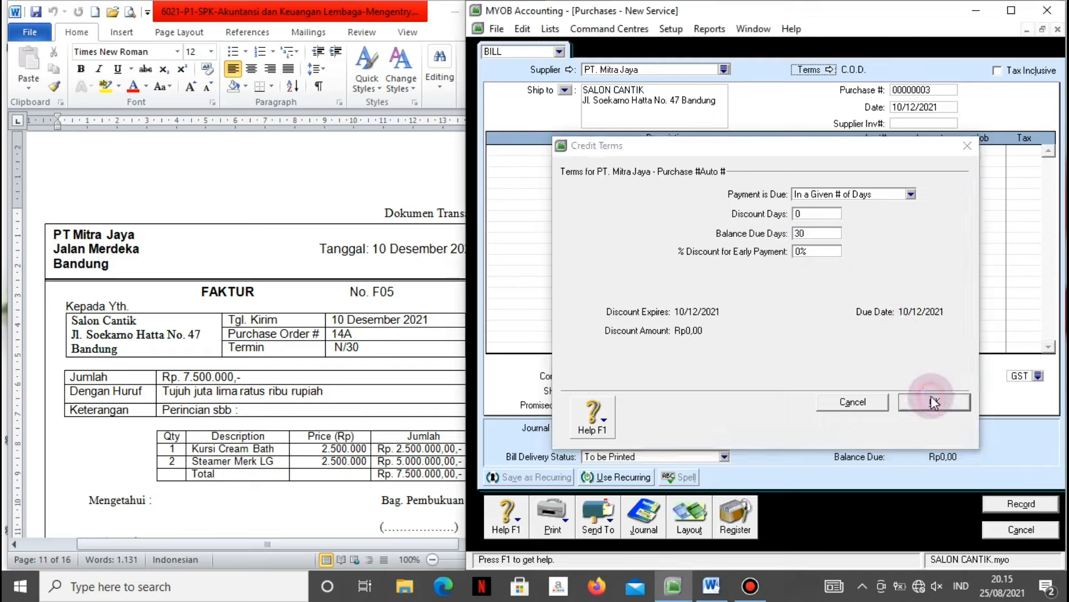
Enter purchase number 14A and supplier invoice number F05.
click(916, 90)
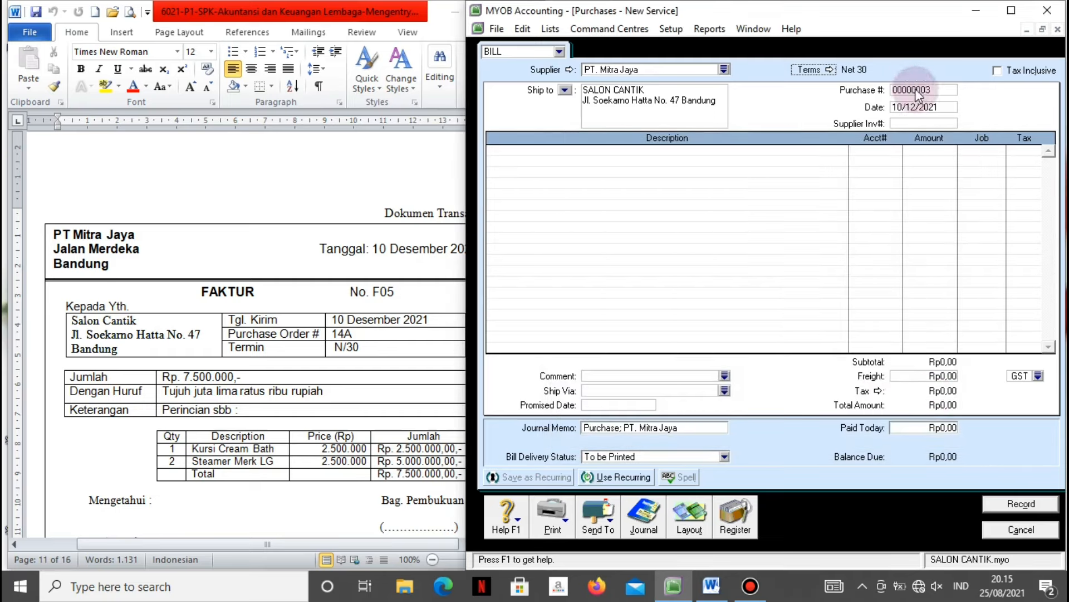
click(917, 90)
text(14A)
key(Tab)
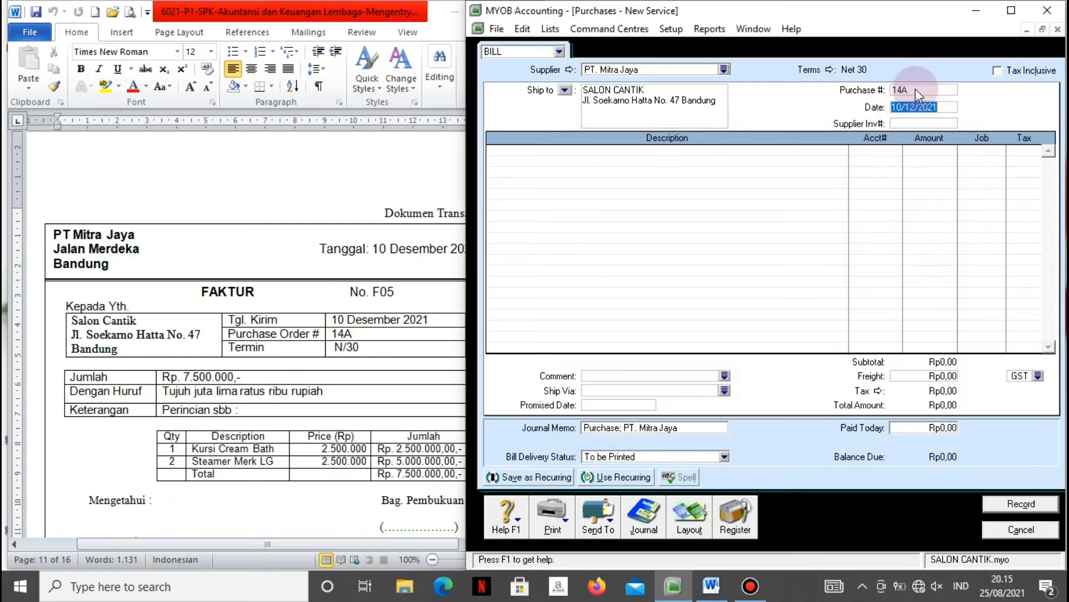
click(923, 122)
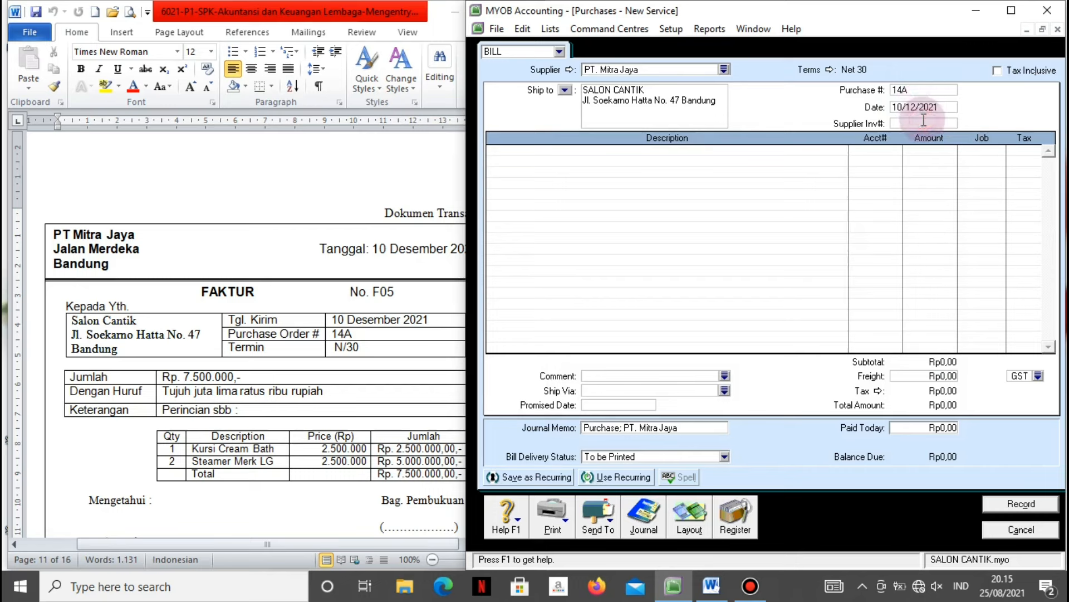
text(F05)
key(Tab)
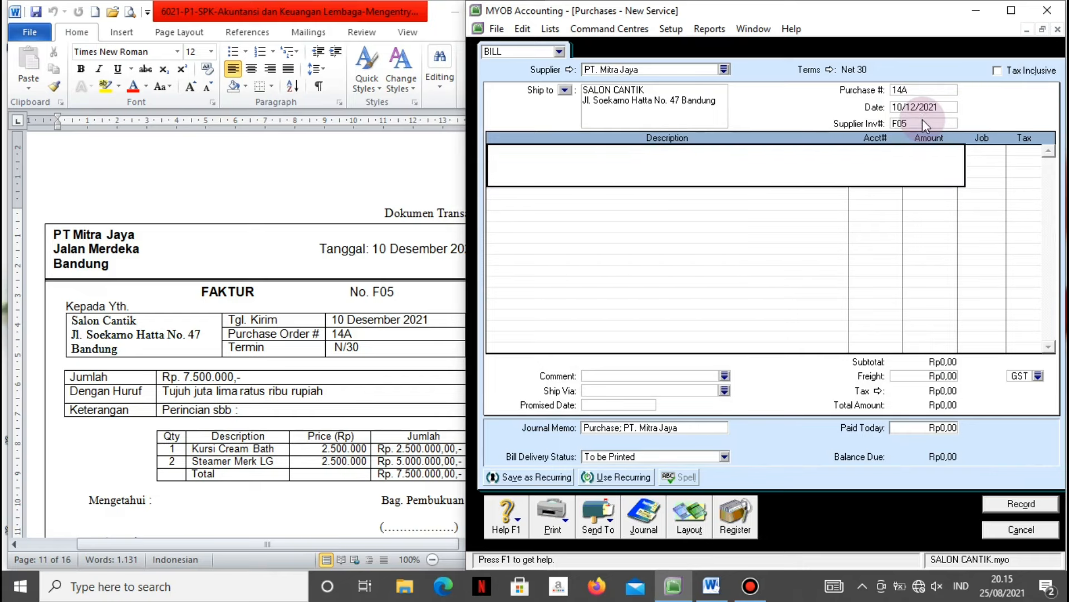
Switch the bill to the Item layout.
click(689, 515)
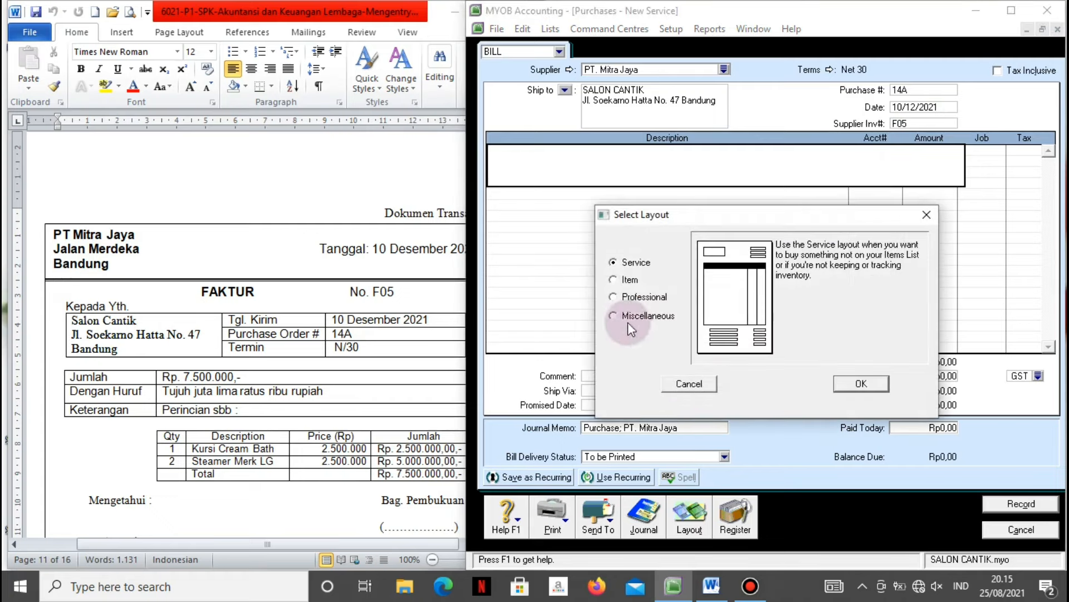
click(628, 280)
click(852, 393)
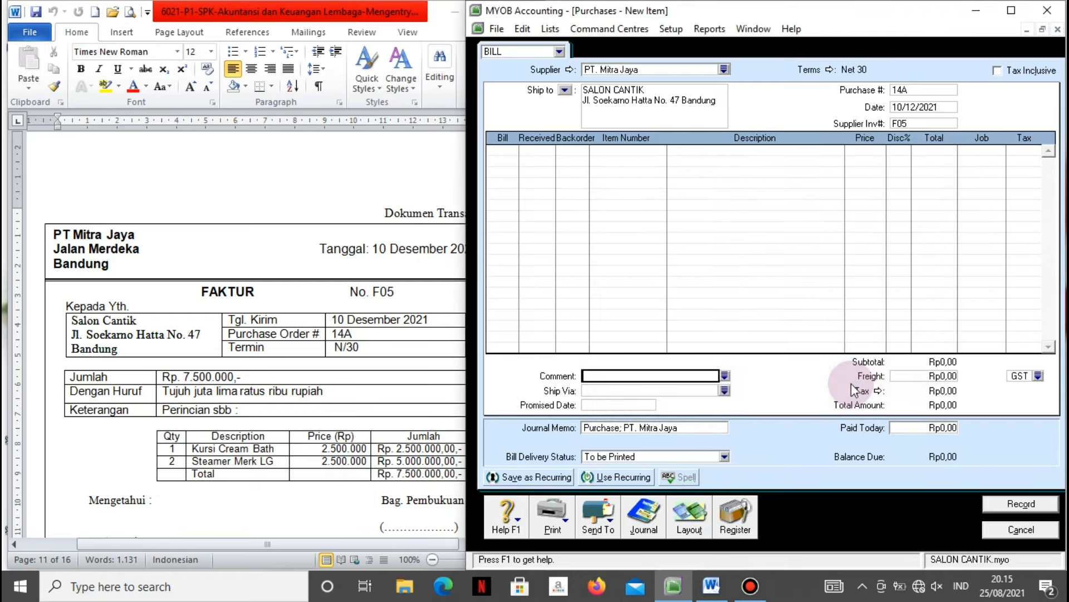
Bill quantity 1 on the first line and start a new item record.
click(500, 157)
click(500, 149)
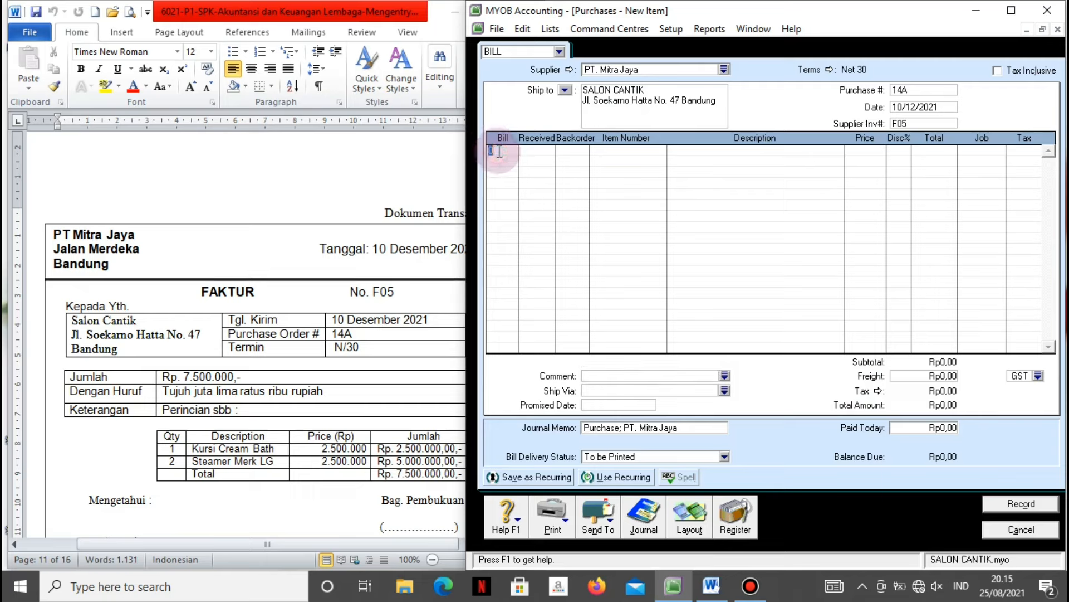
text(1)
key(Tab)
key(Tab)
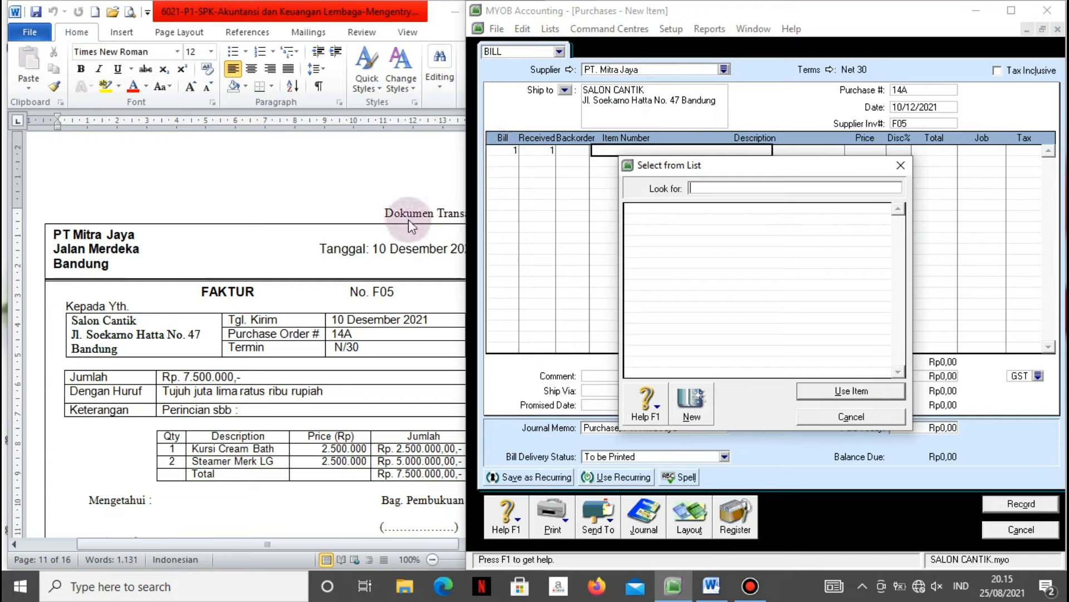
click(690, 404)
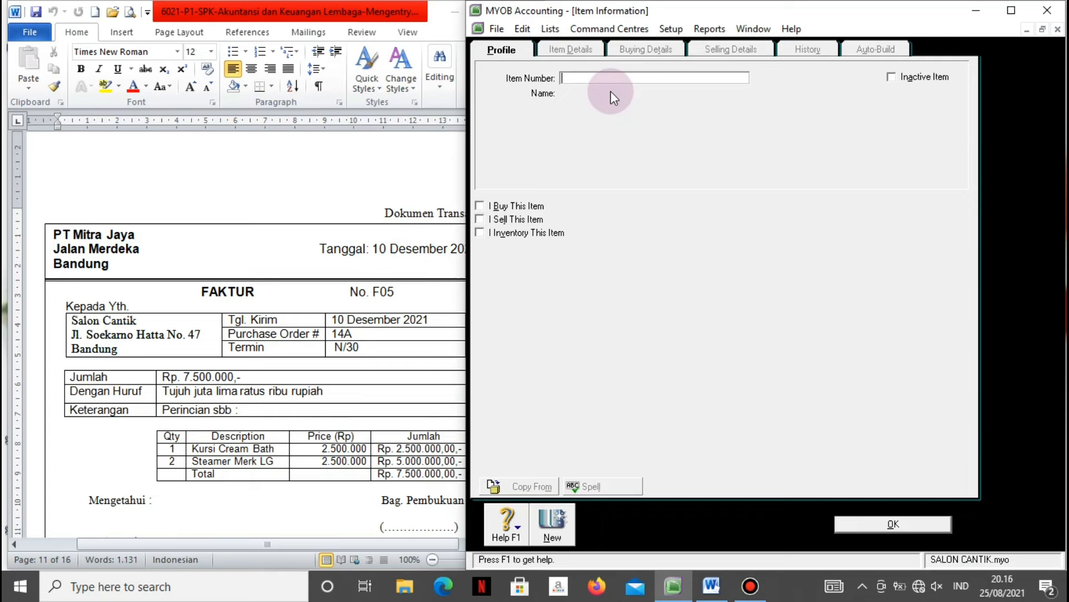
Create bought item Q 1 'Kursi Cream Bath', fixing the typo in its name.
text(Q 1)
key(Tab)
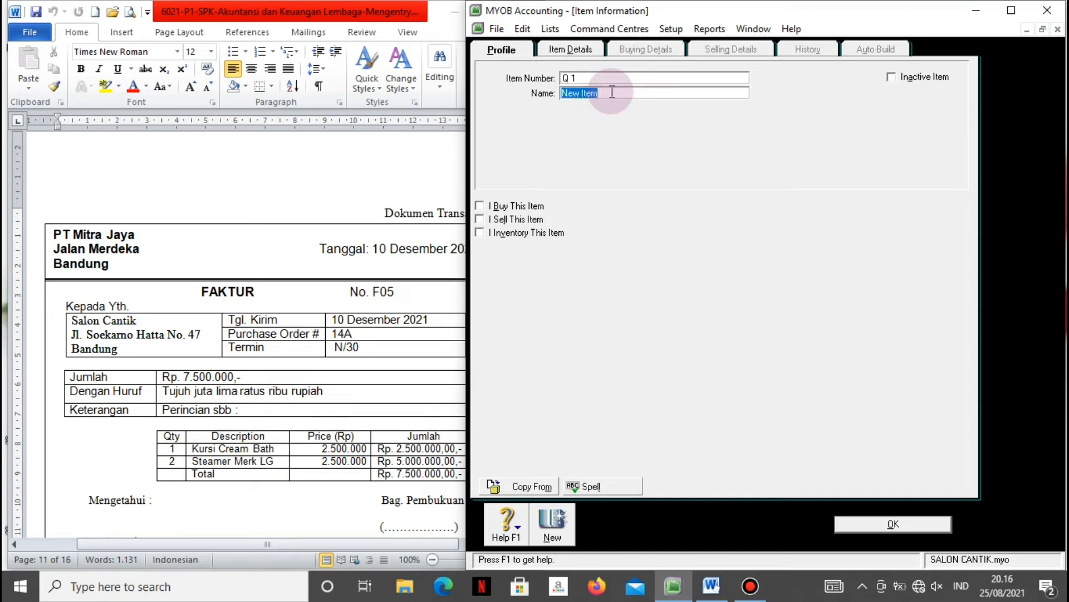
text(Kursi Cream Eath)
click(612, 93)
key(BackSpace)
text(B)
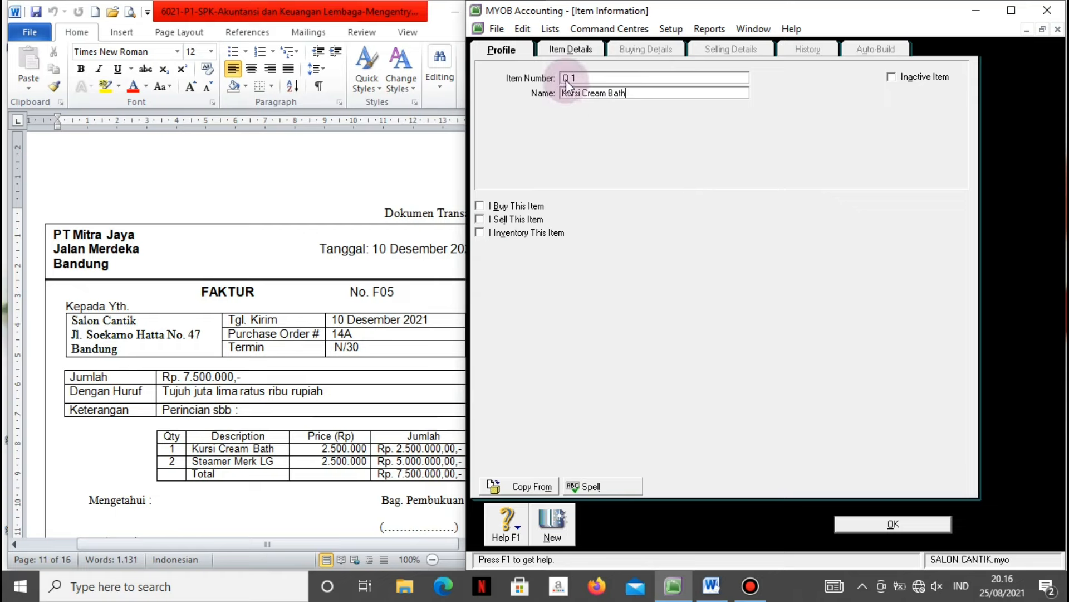
click(489, 203)
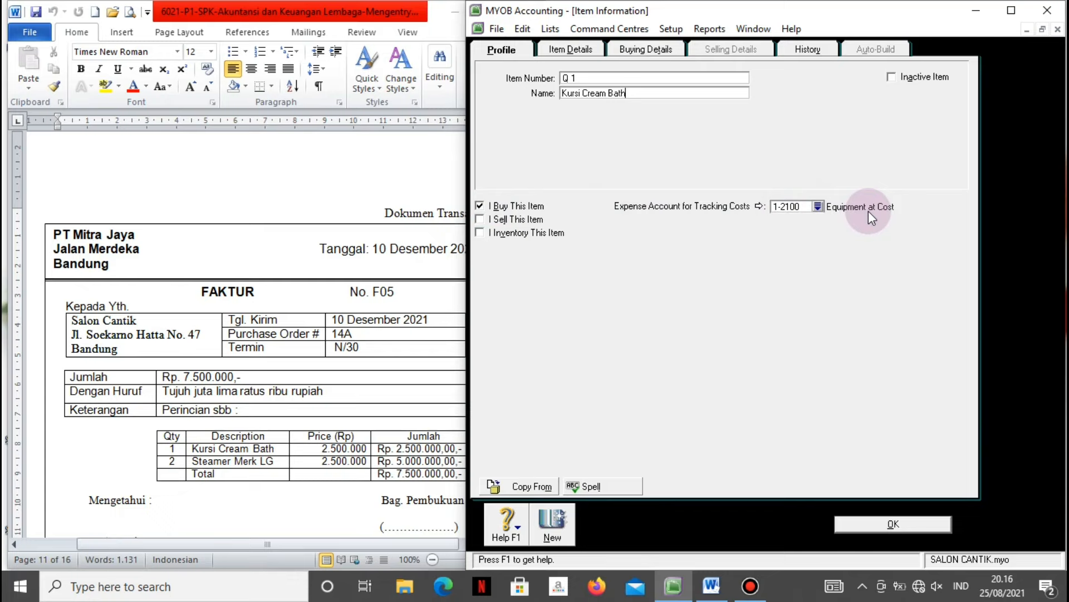
click(646, 49)
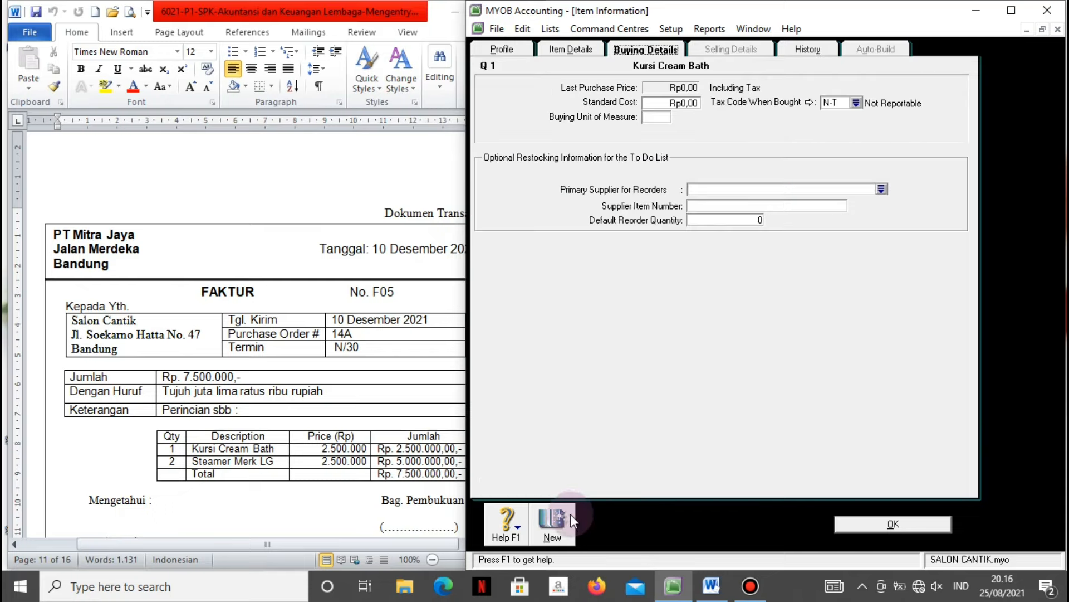
click(572, 519)
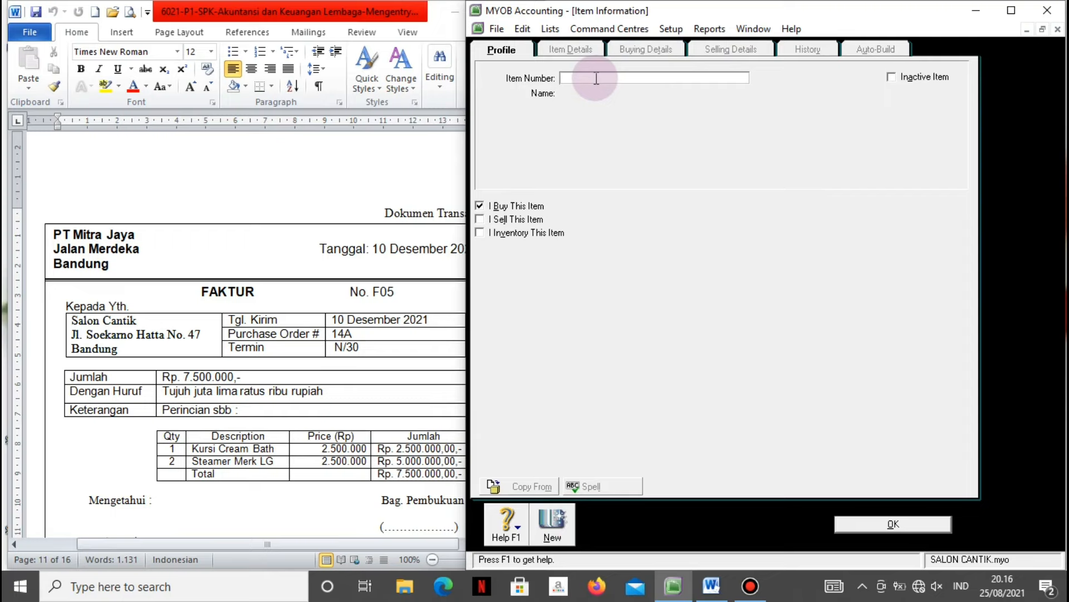
Create item Q 2 'Steamer Merk LG', ignoring the spelling check, and reopen the item list.
text(Q 2)
key(Tab)
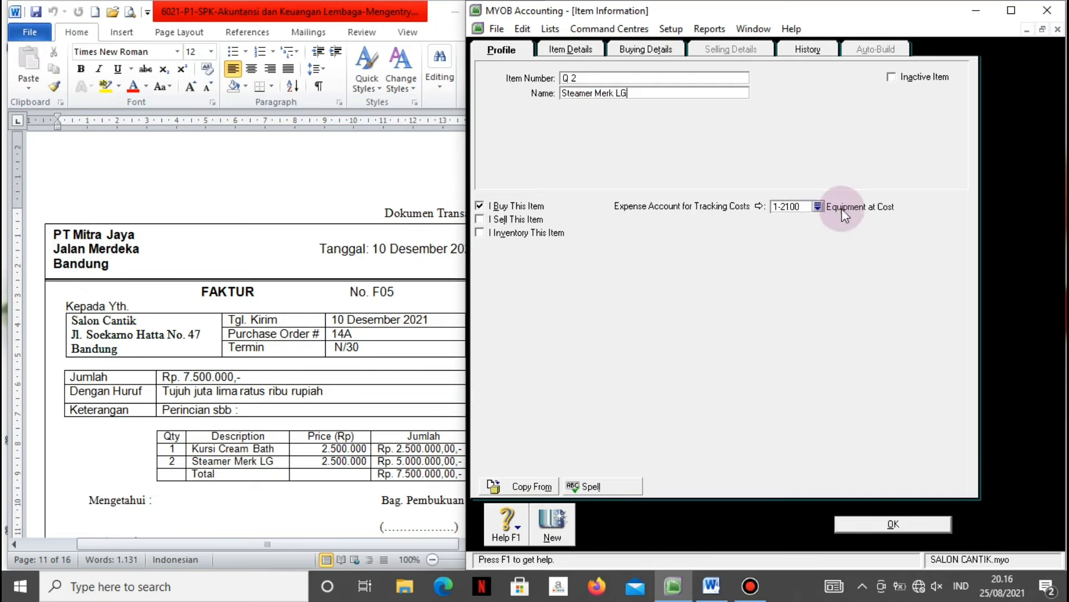
click(857, 519)
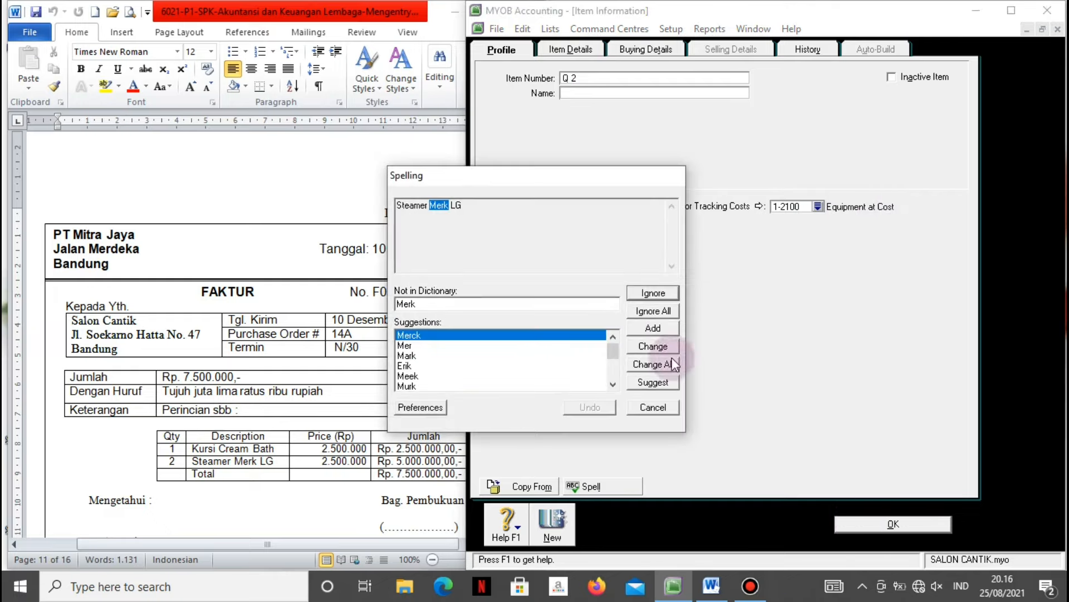
click(646, 311)
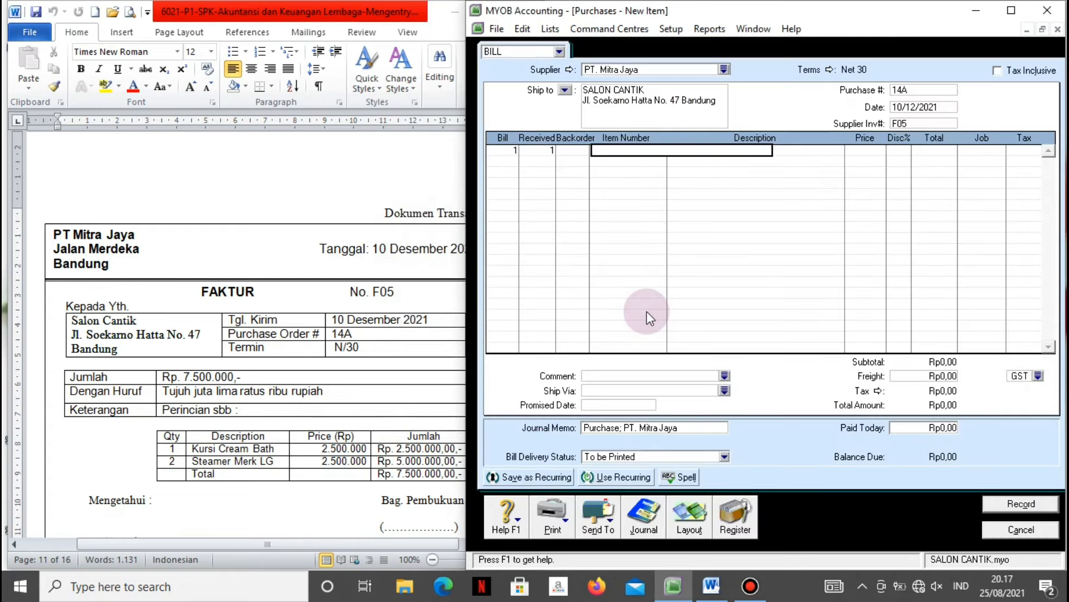
click(629, 249)
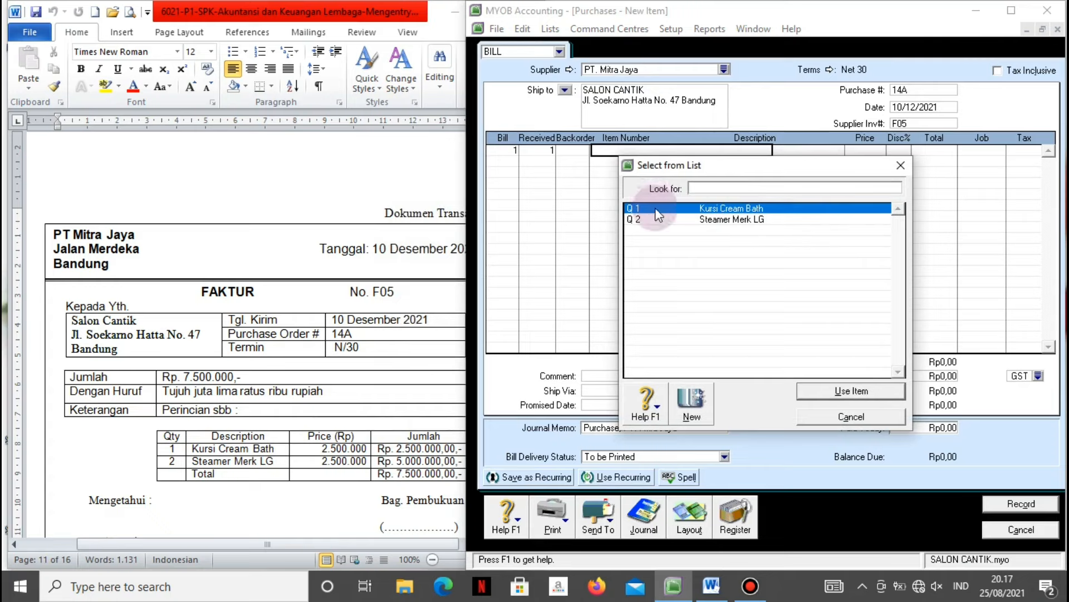
Put Kursi Cream Bath on line 1 at Rp2.500.000.
click(828, 390)
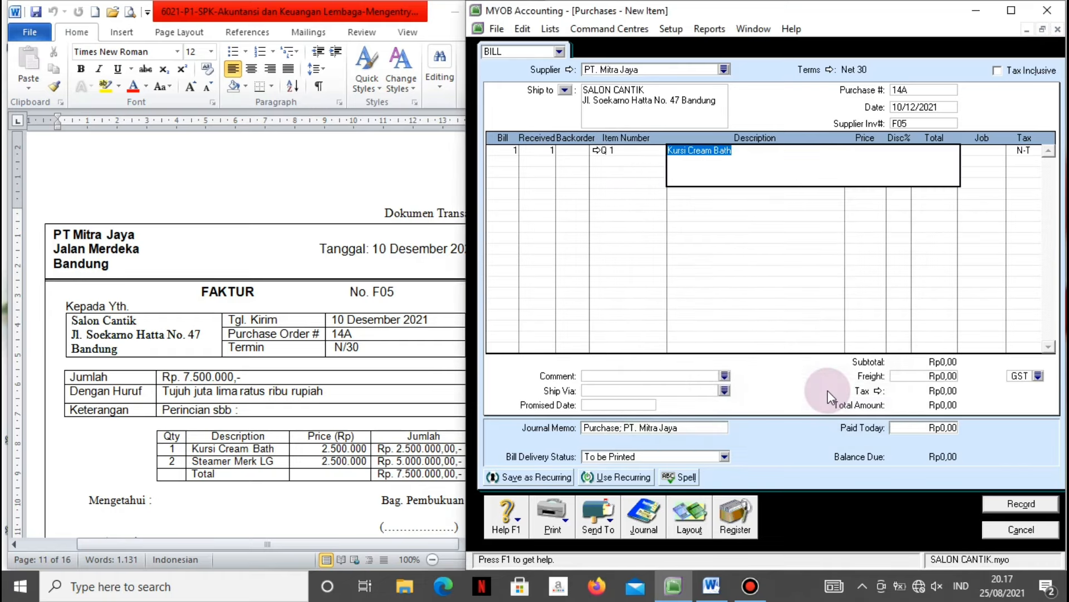
key(Tab)
text(2500000)
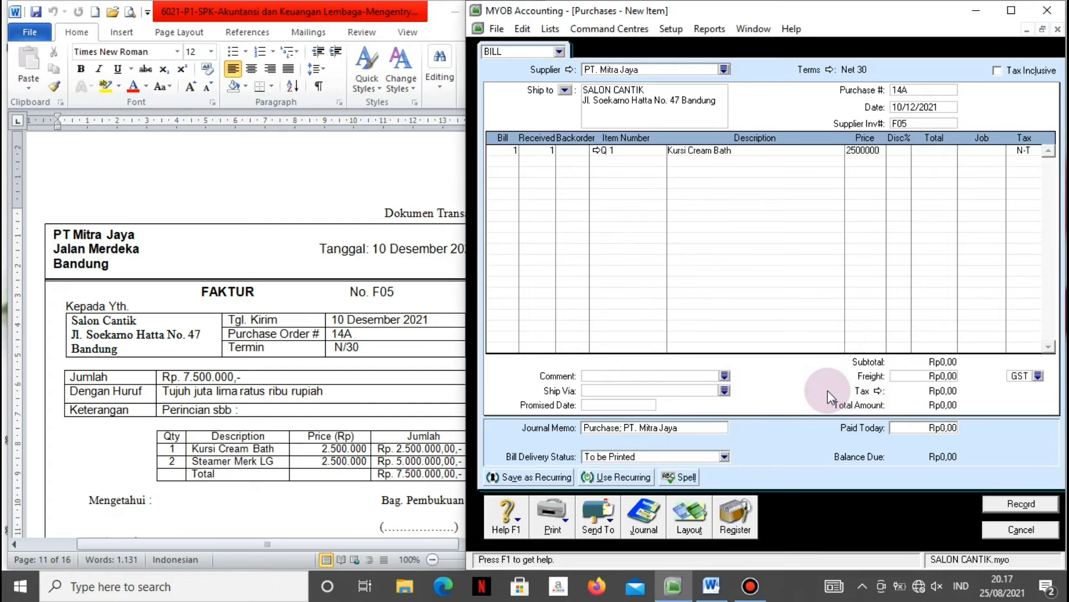
key(Tab)
key(Tab)
key(Tab)
key(Tab)
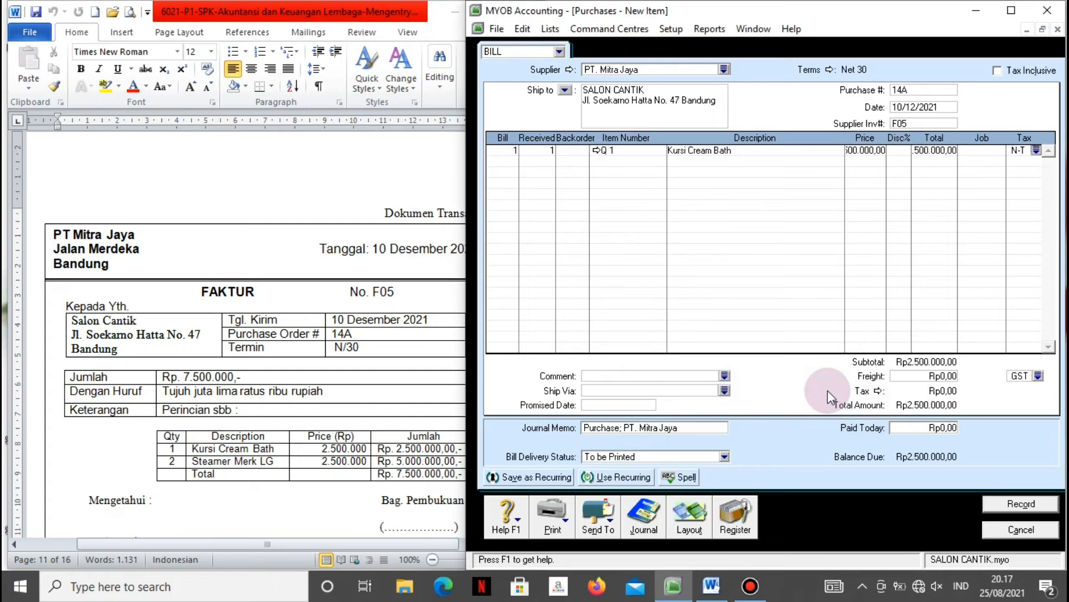
Add line 2: quantity 2 Steamer Merk LG at Rp2.500.000 each.
key(Tab)
text(2)
key(Tab)
key(Tab)
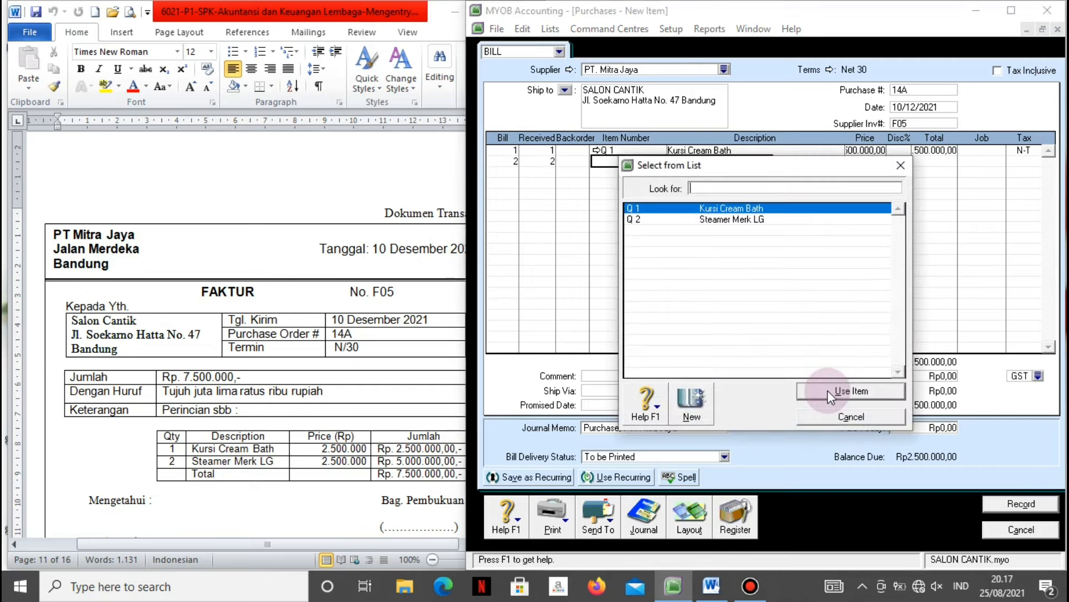
click(777, 220)
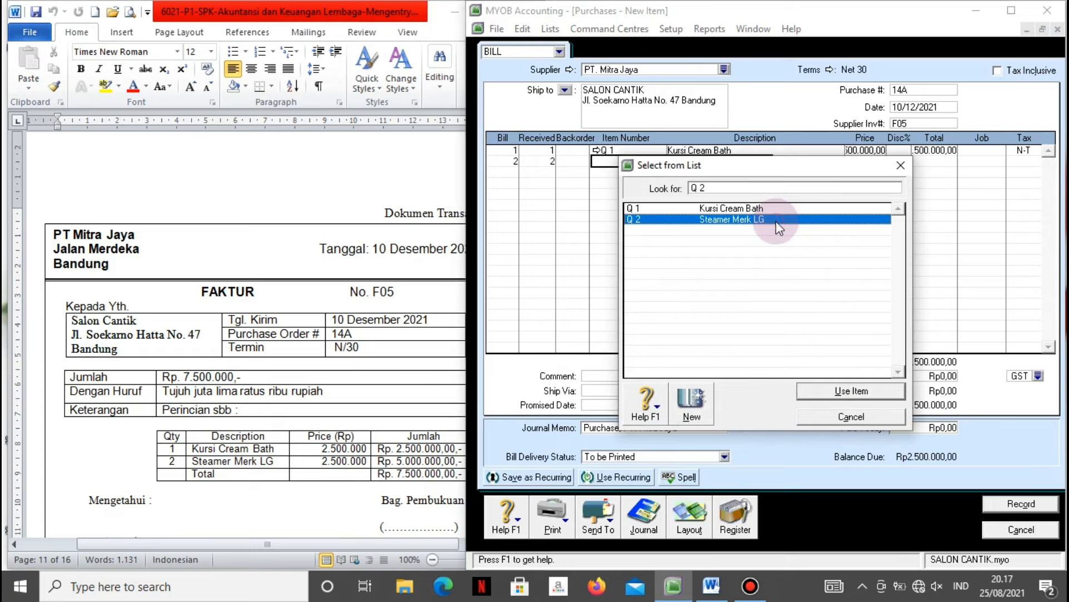
click(817, 390)
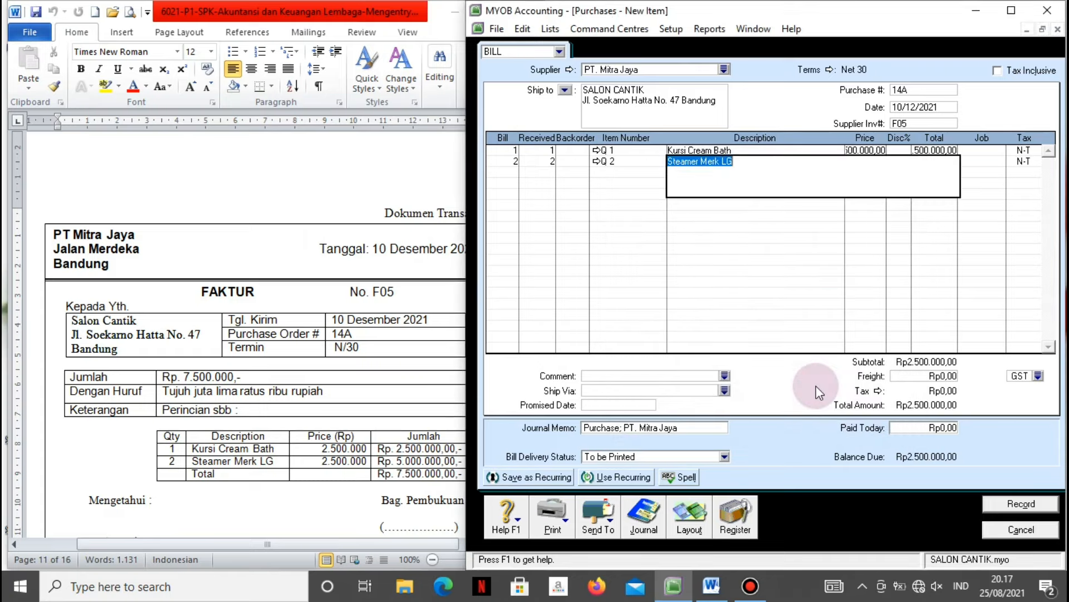
key(Tab)
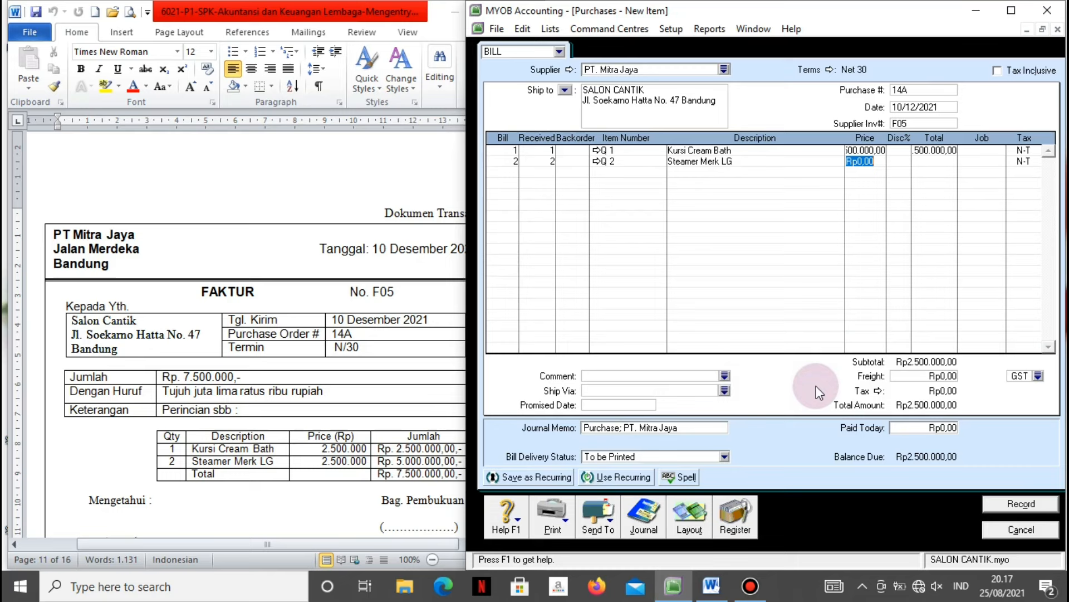
text(2500000)
key(Tab)
key(Tab)
key(Tab)
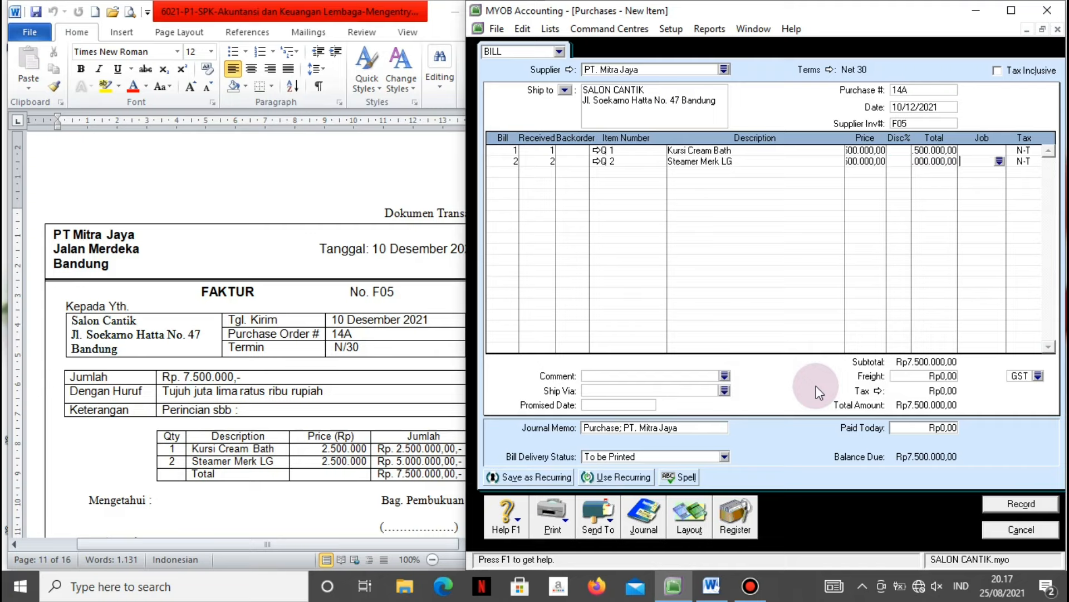
key(Tab)
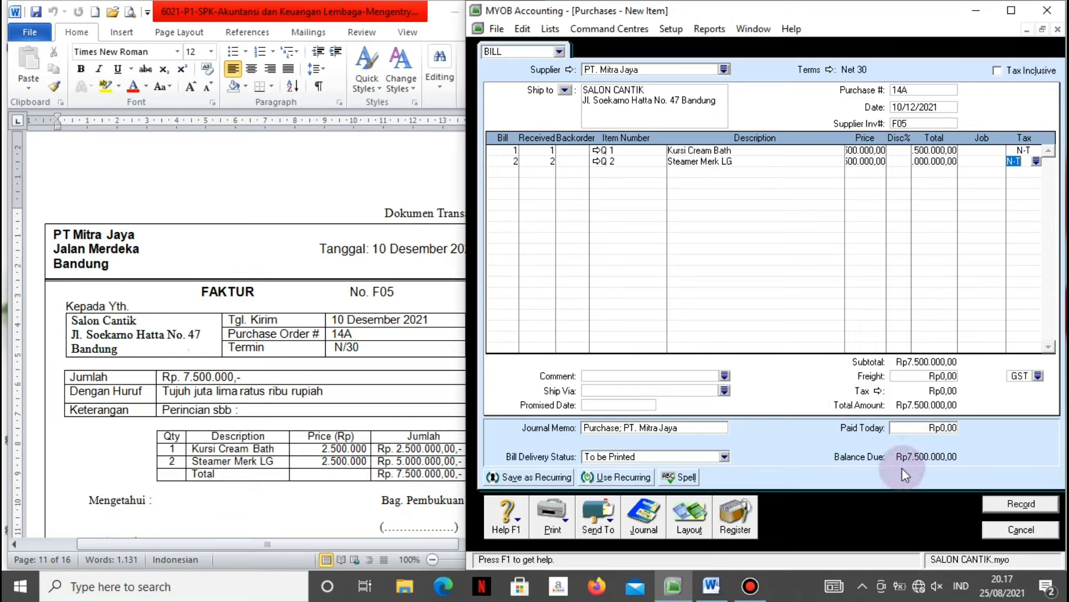
Check the journal preview, record bill 14A keeping the tax code, and close the blank bill.
key(ctrl+r)
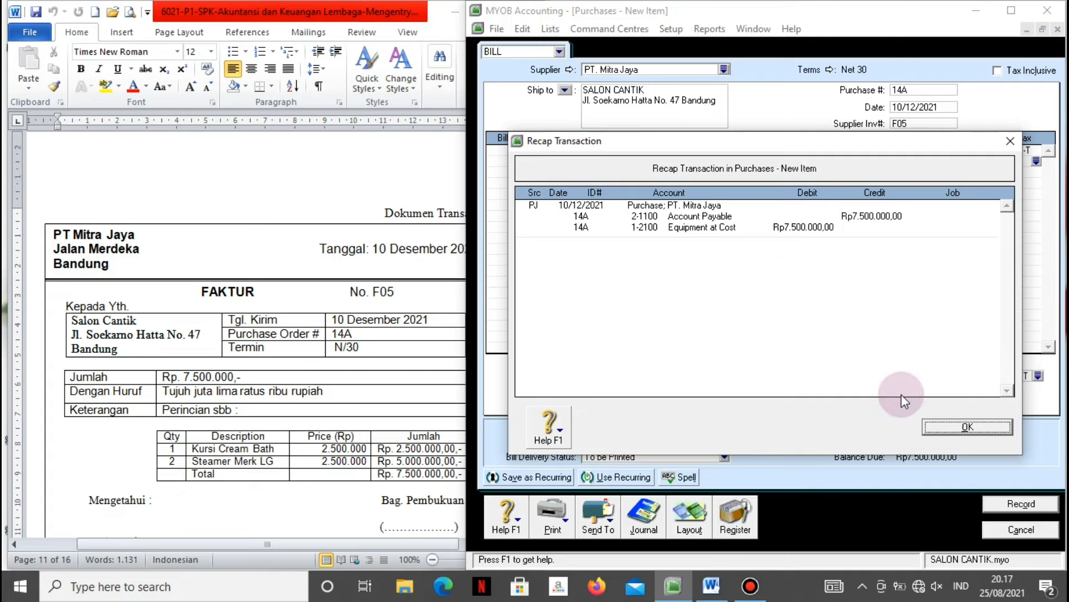
click(945, 432)
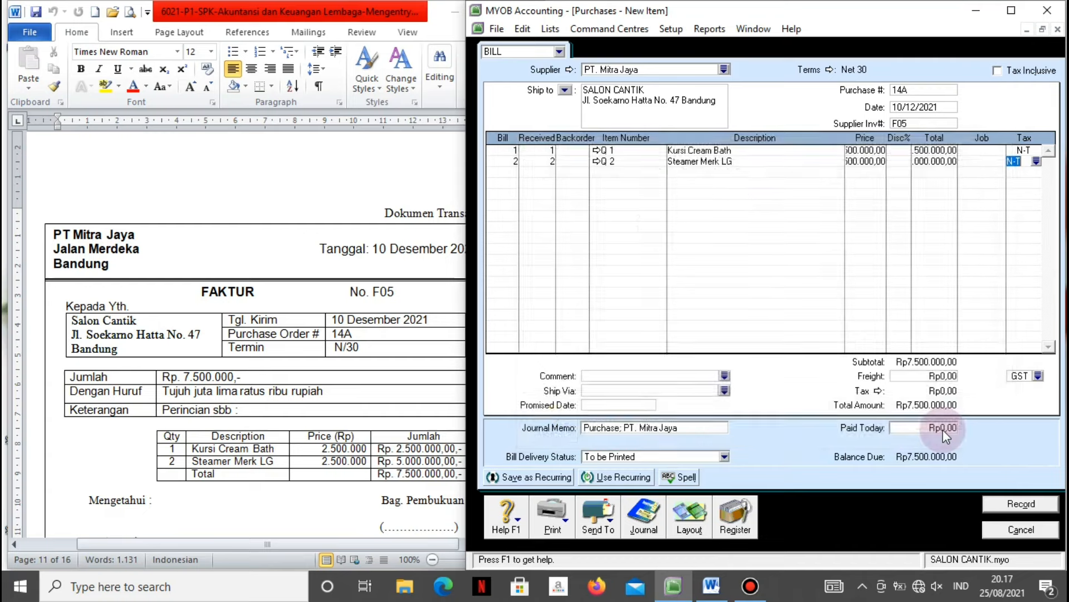
click(1008, 503)
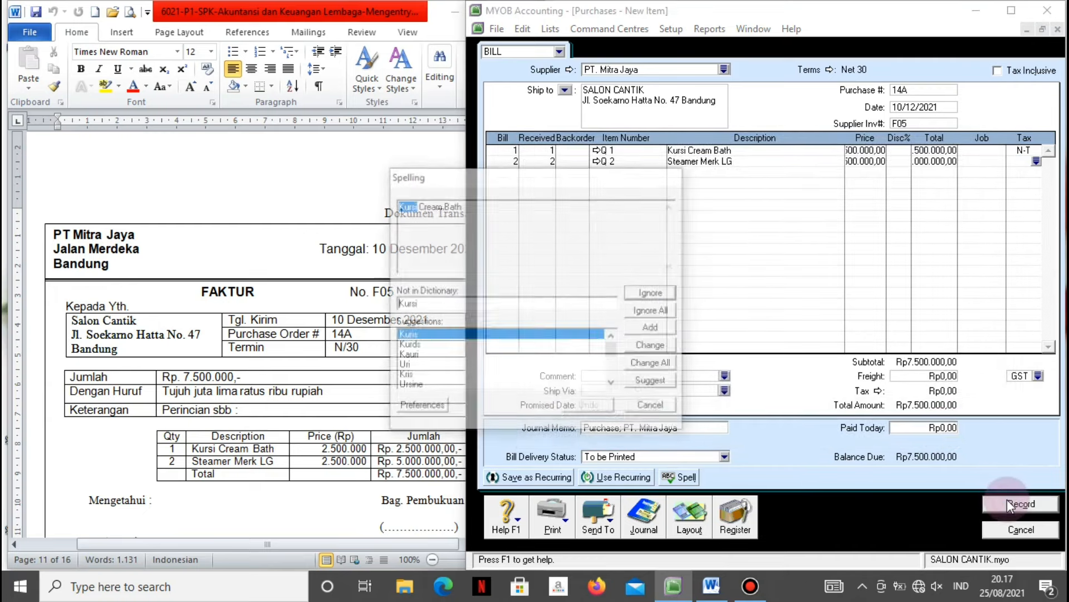
click(636, 315)
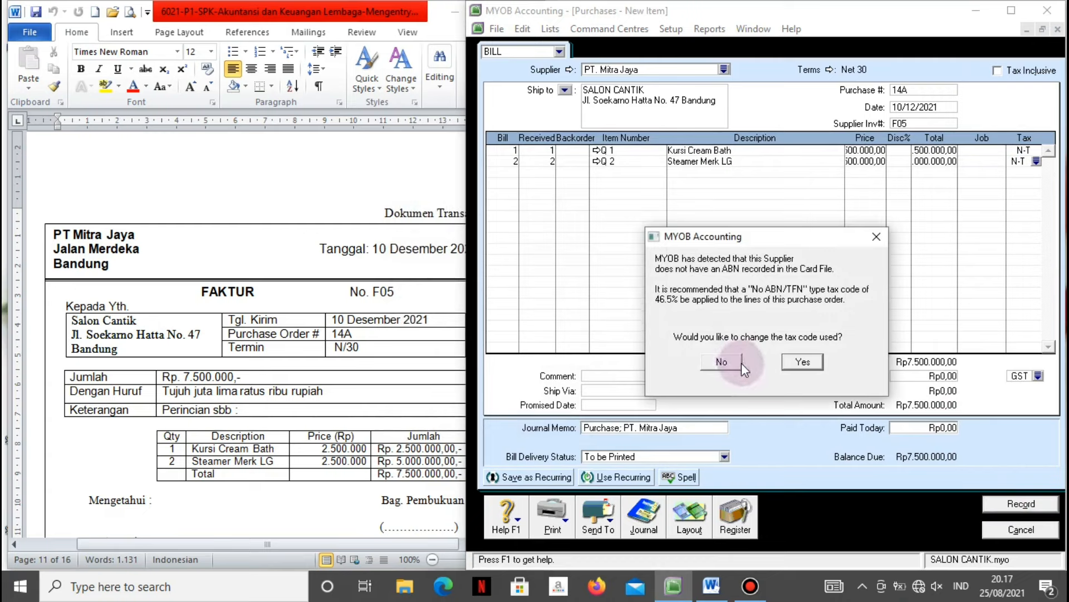
click(736, 363)
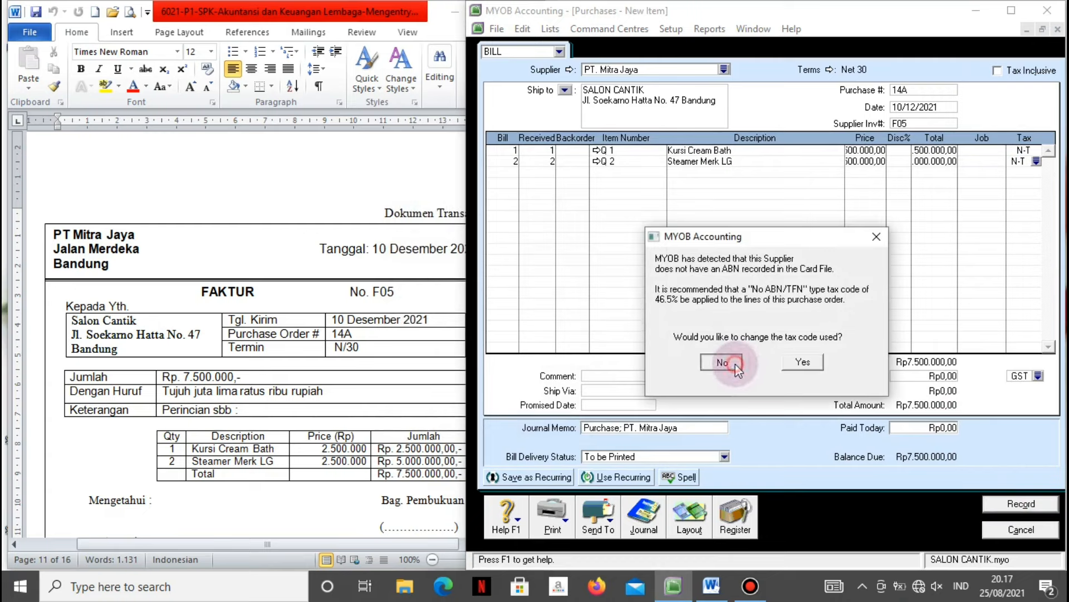
click(998, 527)
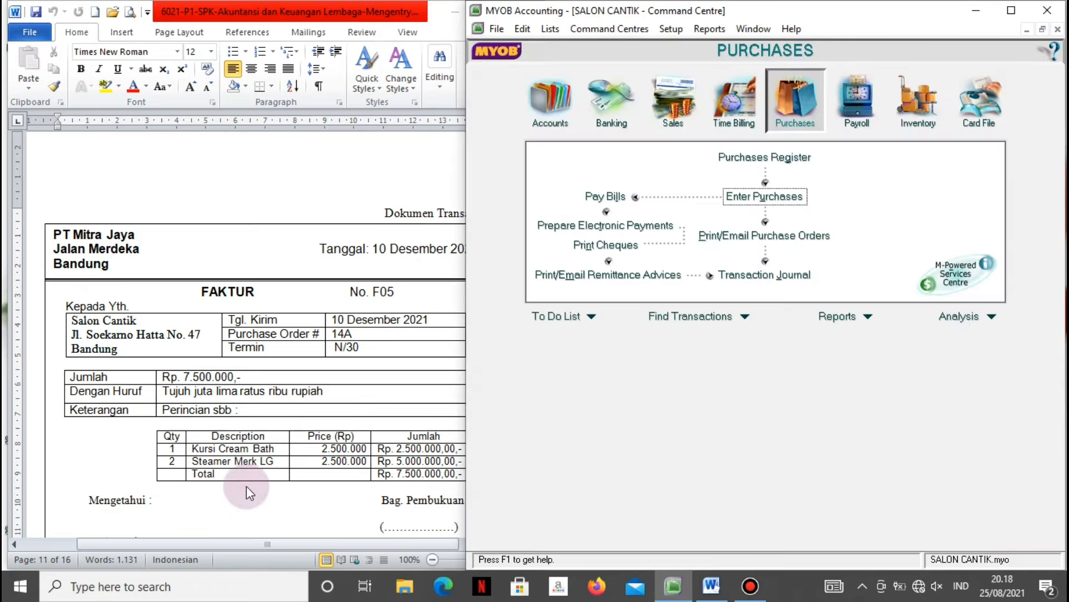
Scroll the Word document to cash receipt BKM12-2.
click(236, 493)
scroll(236, 494, down, 8)
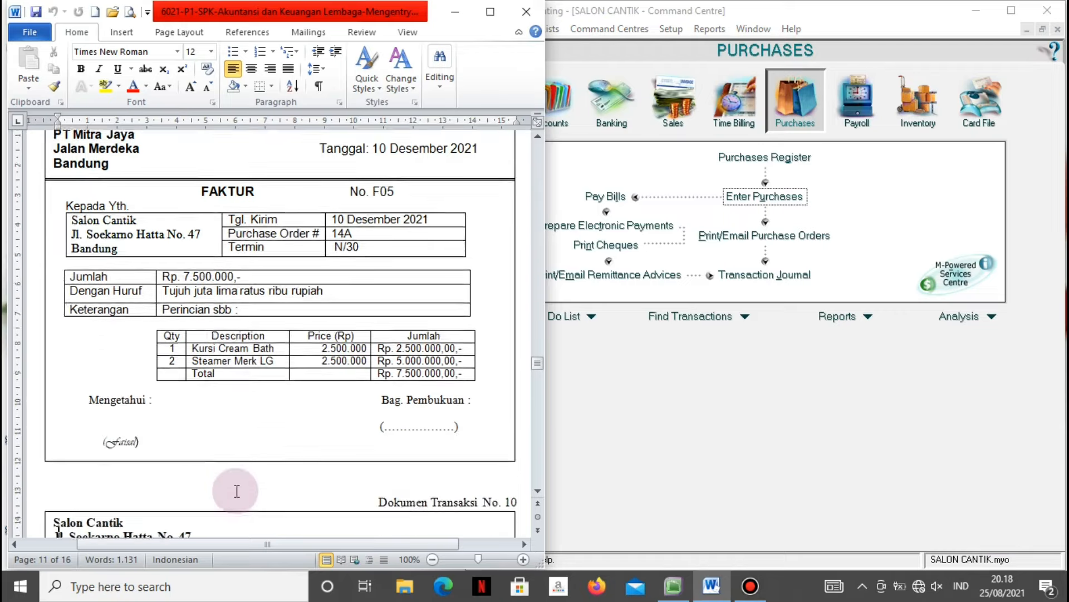
scroll(236, 491, down, 4)
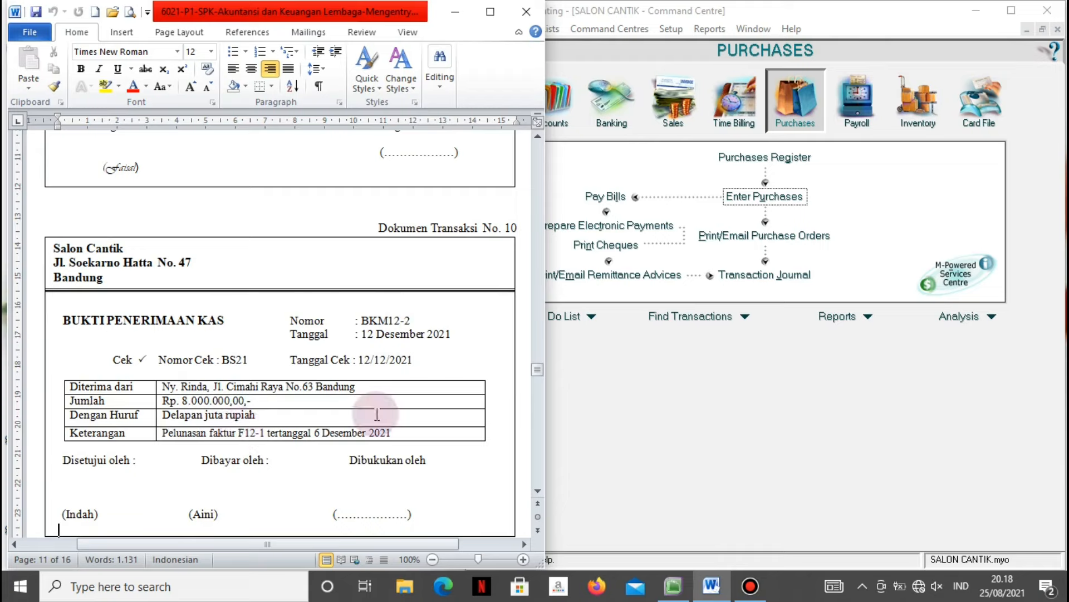
Open MYOB's Receive Payments form from the Sales area.
click(651, 392)
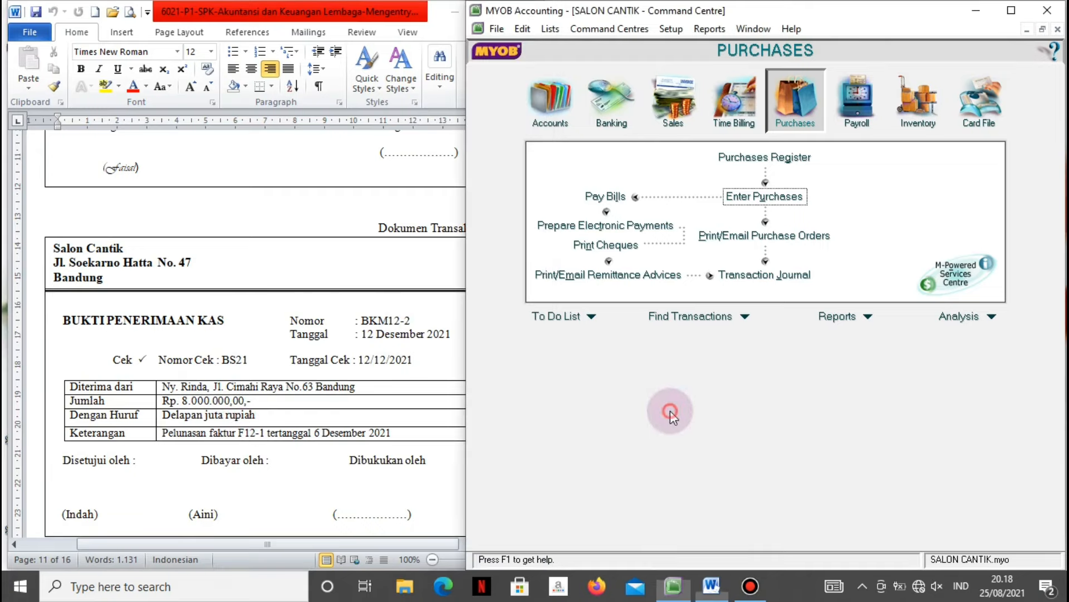
click(672, 103)
click(869, 196)
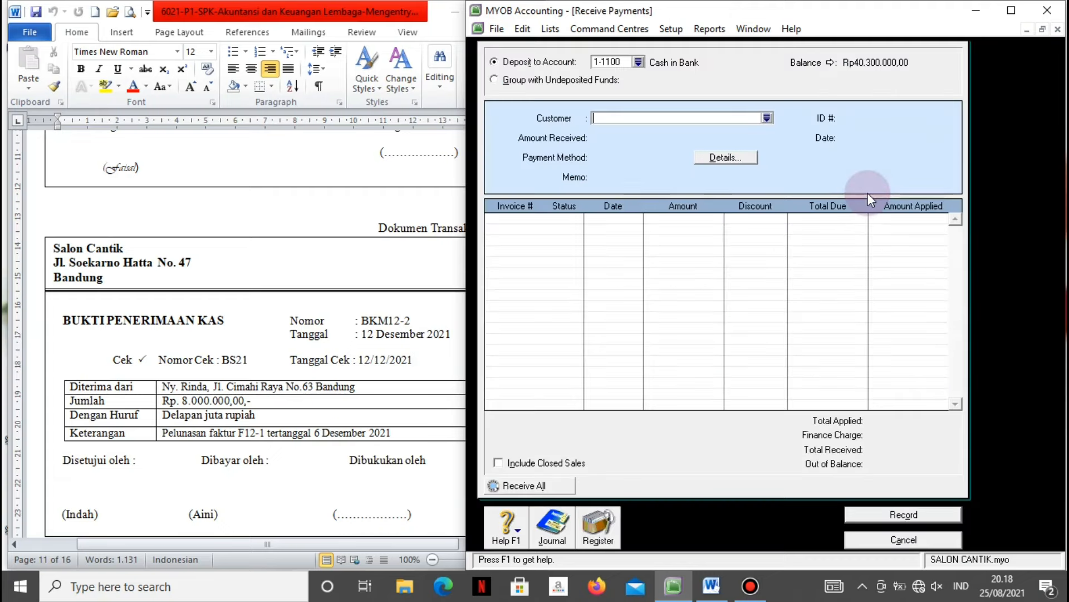
Choose the paying customer and enter Rp8.000.000 as the amount received.
click(767, 117)
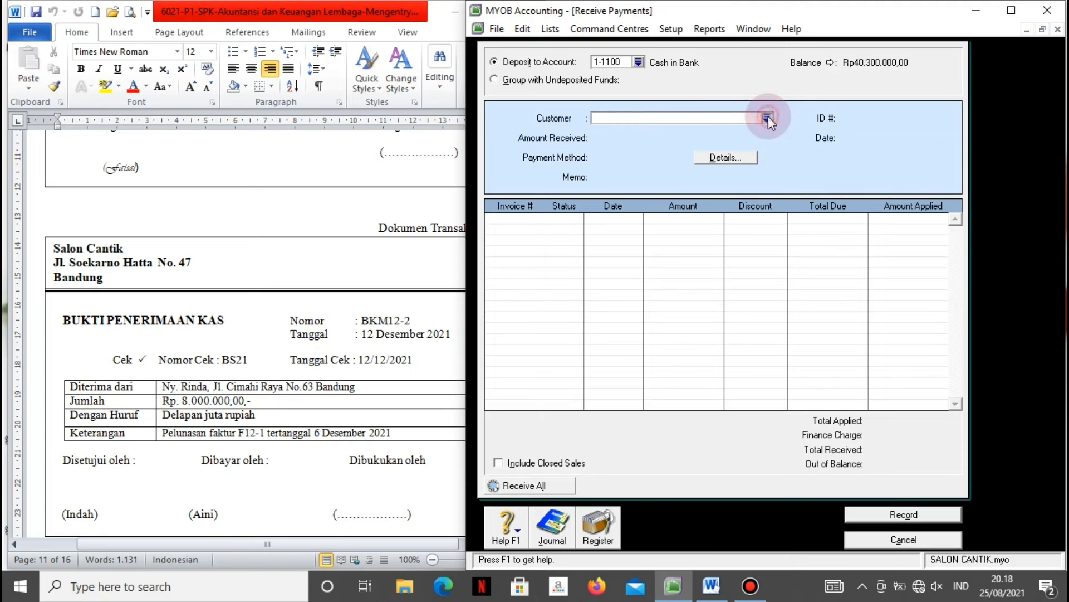
click(656, 221)
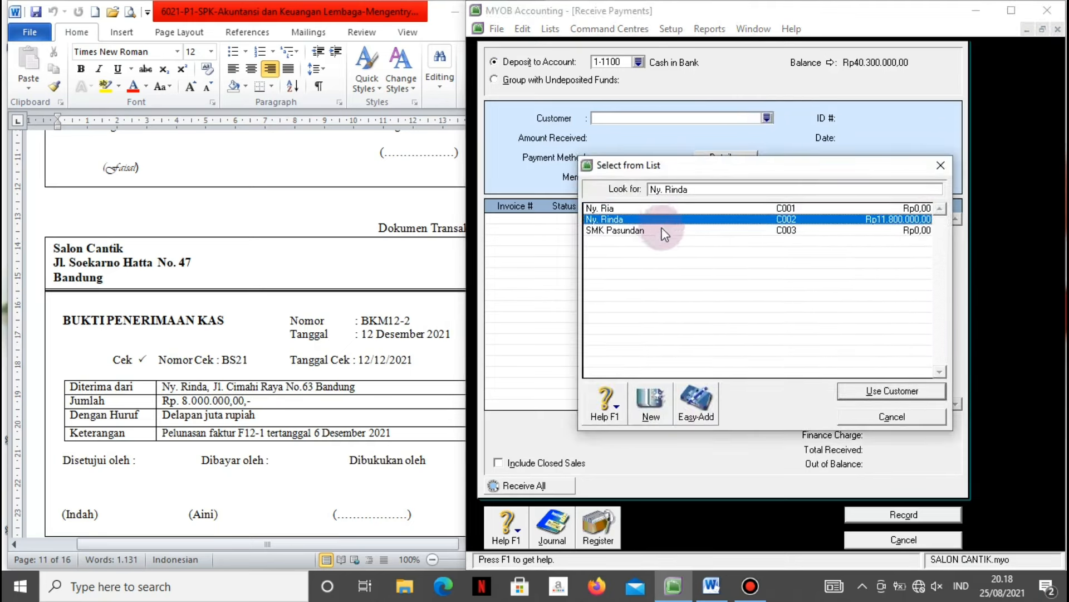
click(848, 393)
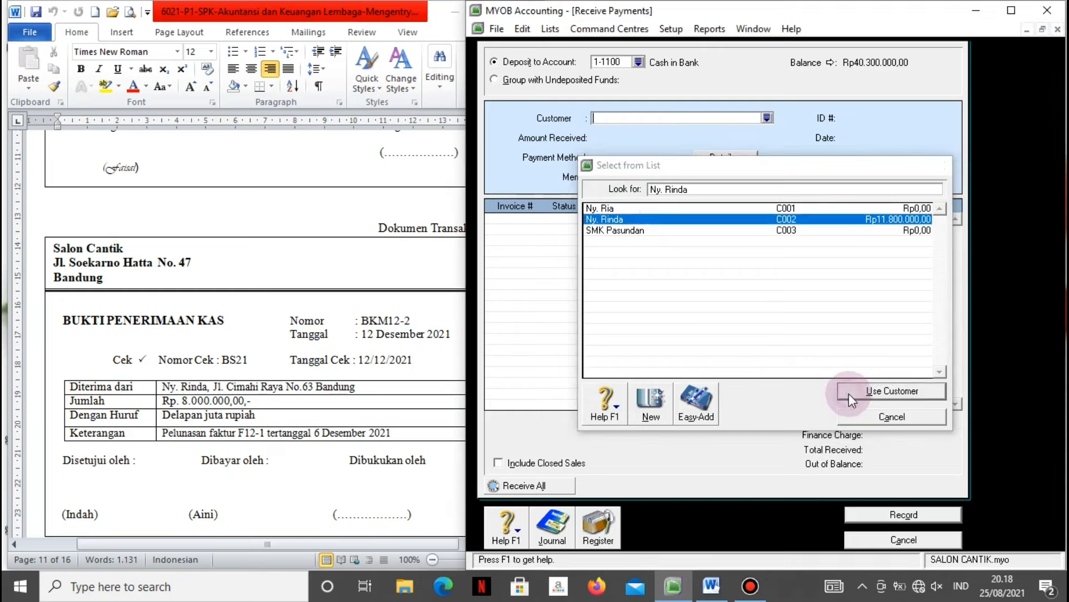
click(610, 137)
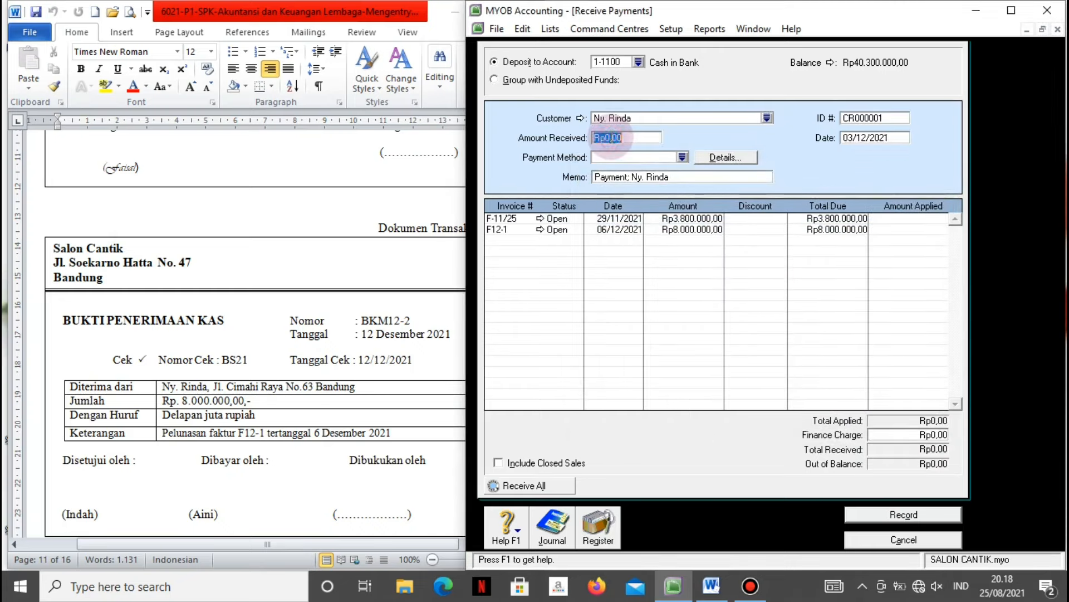
text(8000000)
key(Tab)
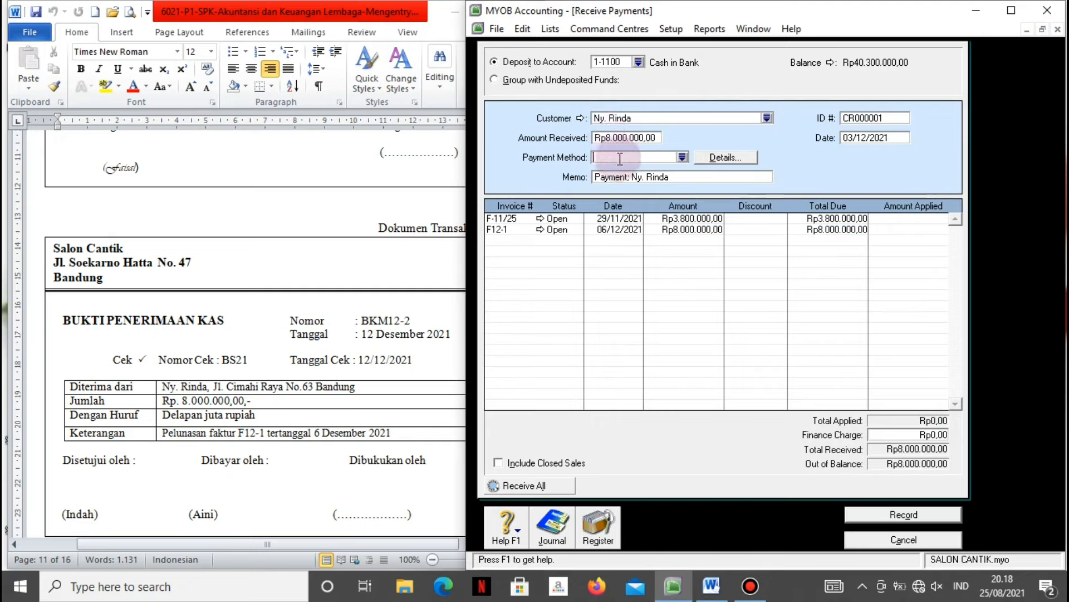
Set the payment method to Cheque and the memo to 'Pelunasan faktur F12-1'.
click(682, 158)
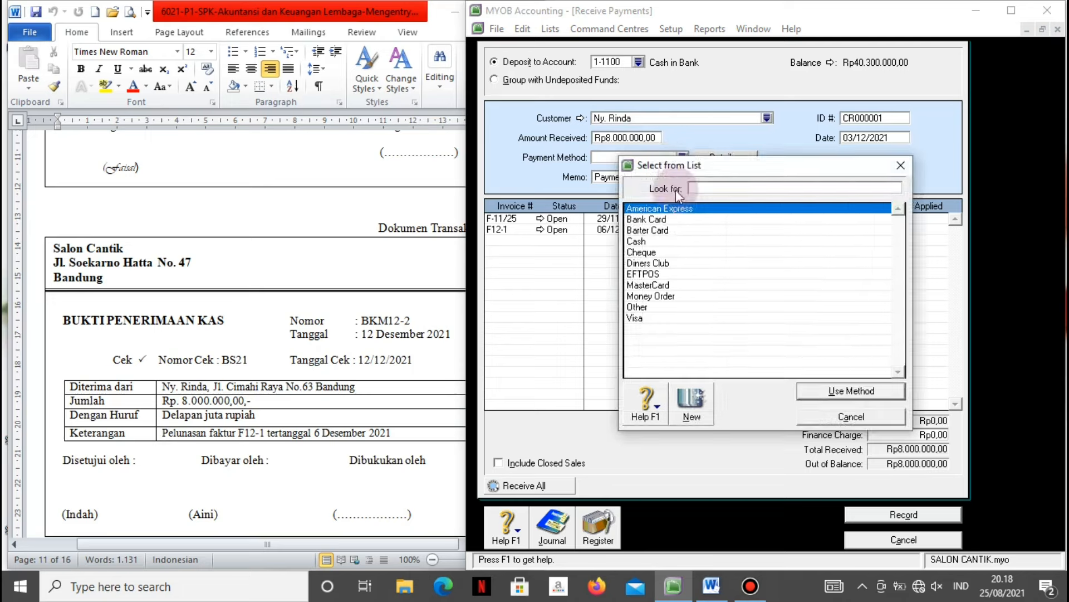
click(649, 254)
click(840, 390)
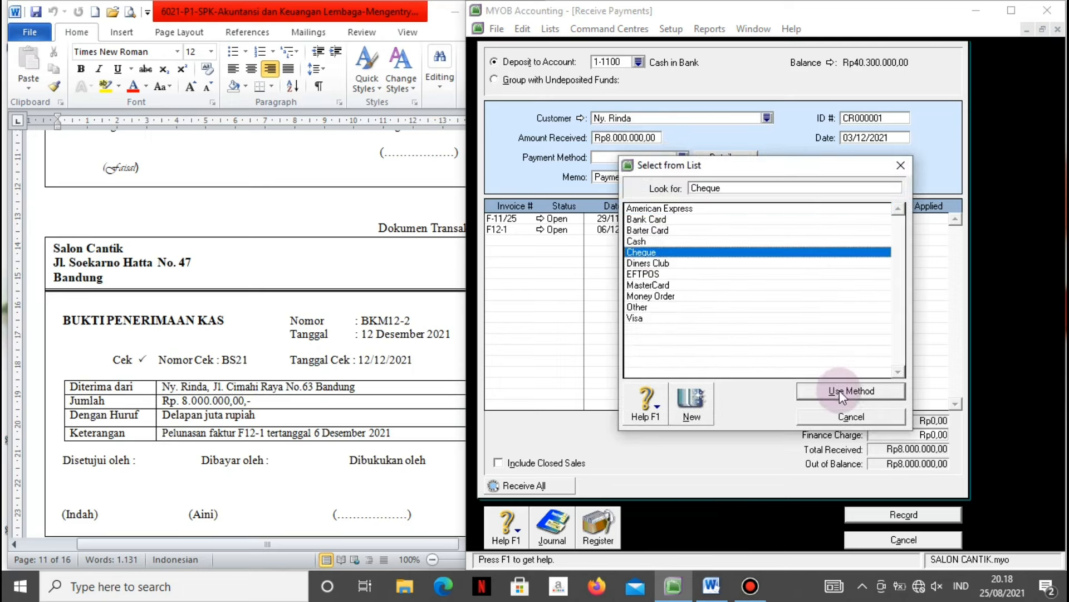
click(709, 176)
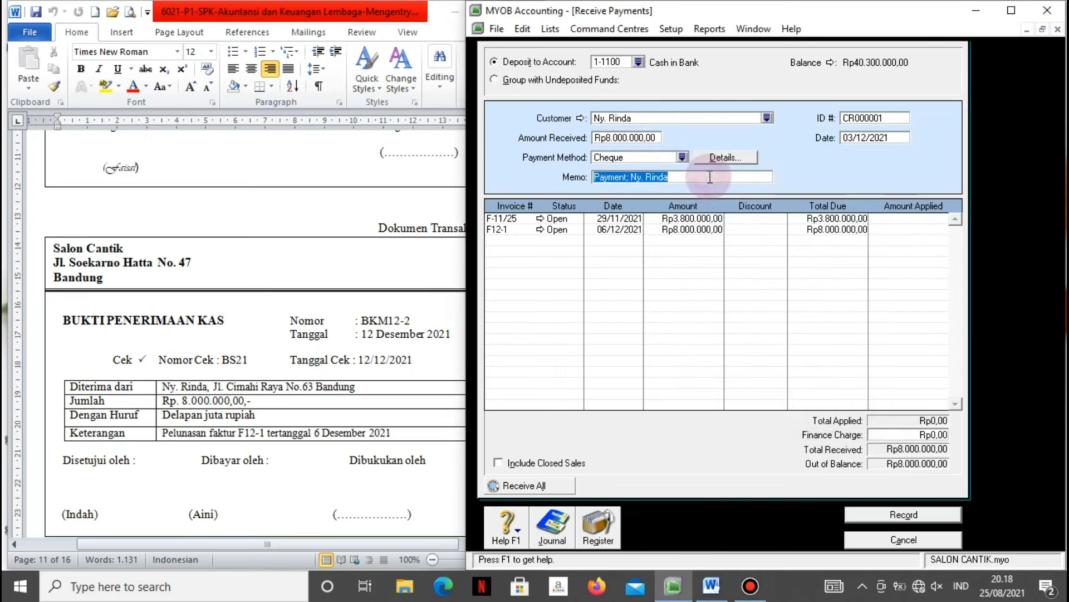
text(Pelun)
text(asa)
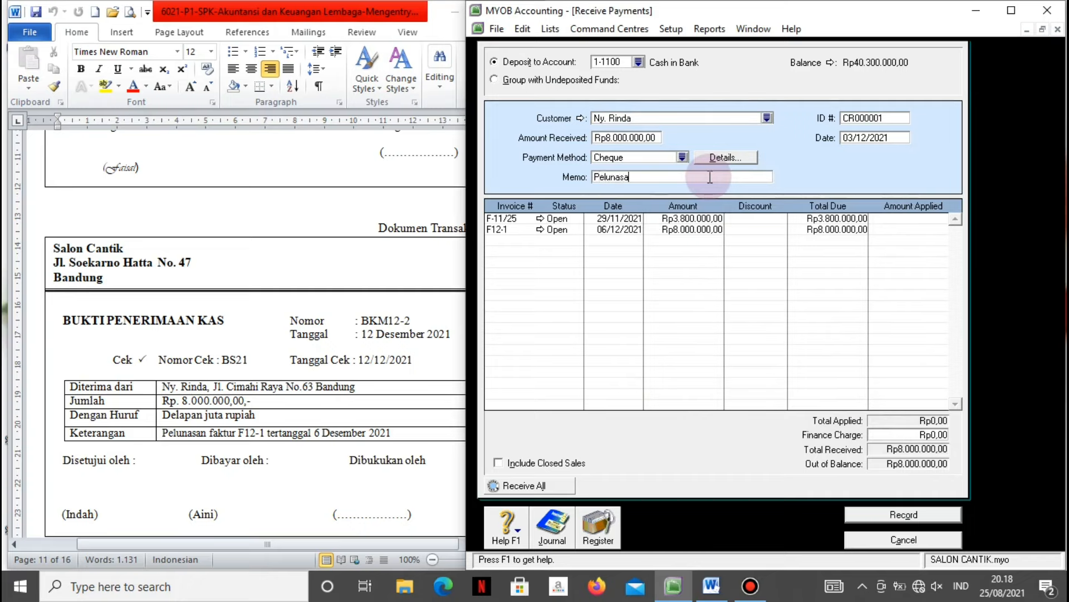
text(n faktur F12-1)
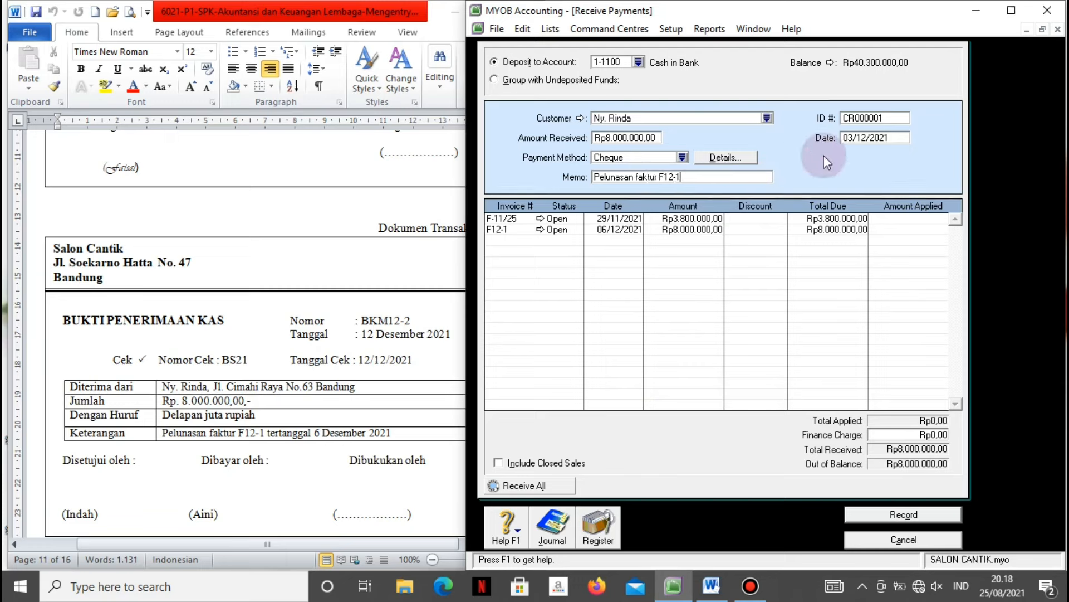
Set receipt ID BKM12-2 and date 12/12/2021, dismissing the date warning.
click(852, 118)
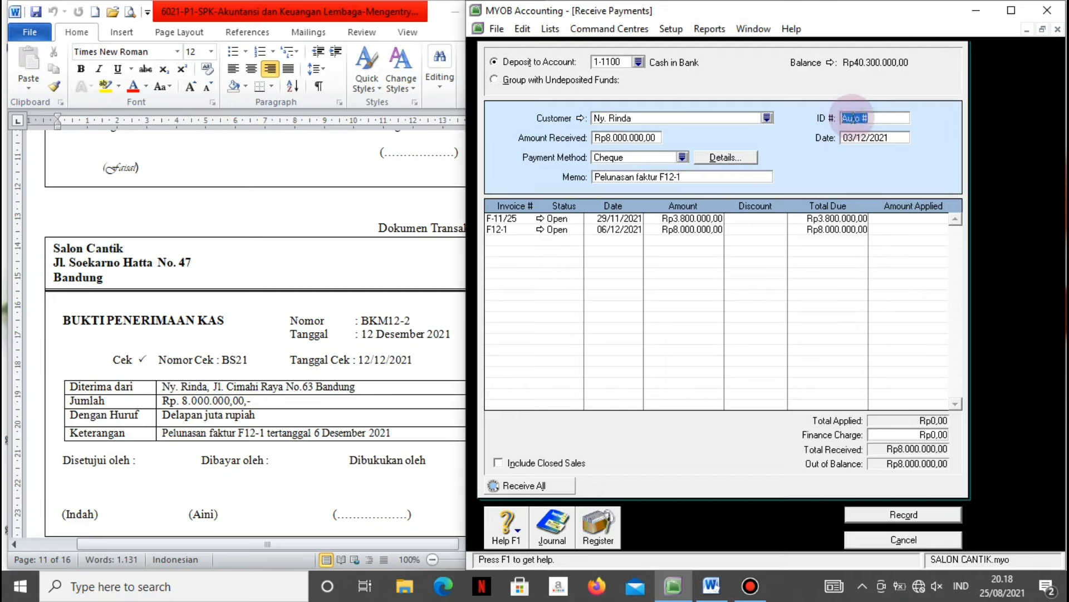
text(BKM1)
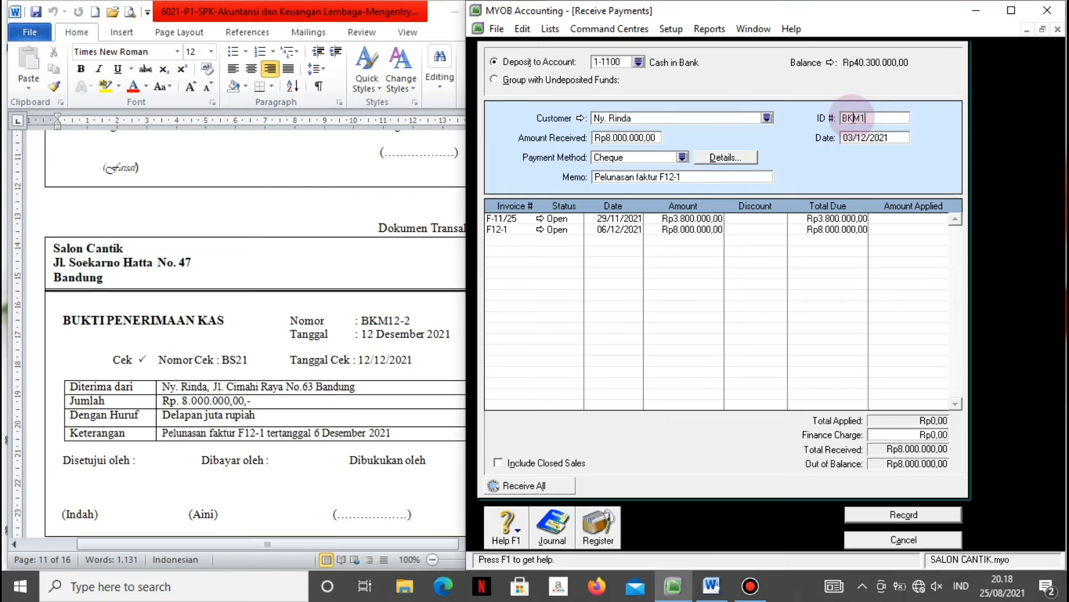
text(2-2)
key(Tab)
text(12/1)
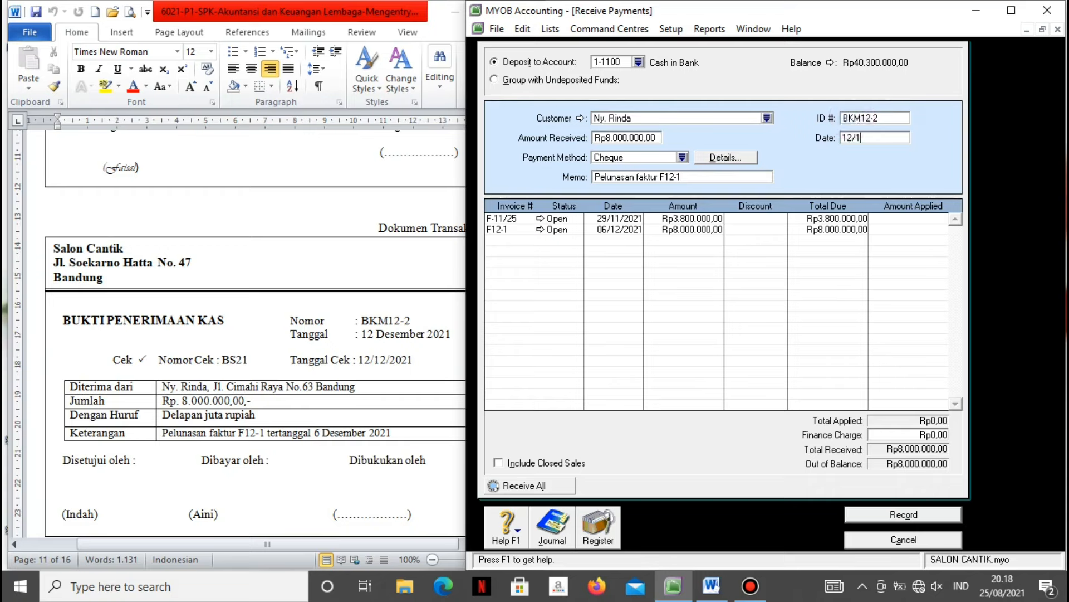
text(2/2021)
key(Tab)
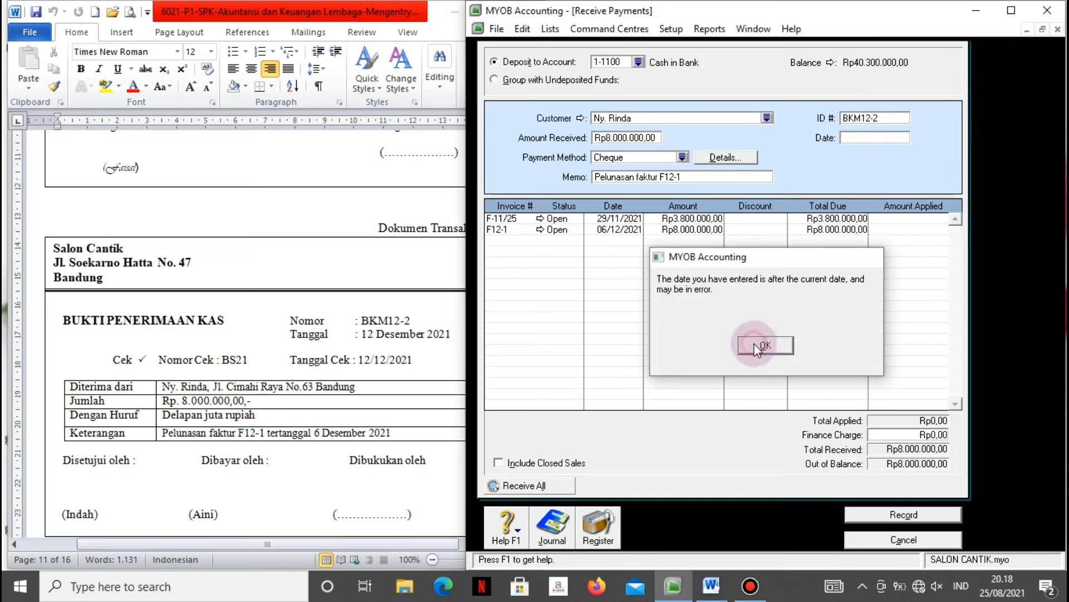
click(764, 345)
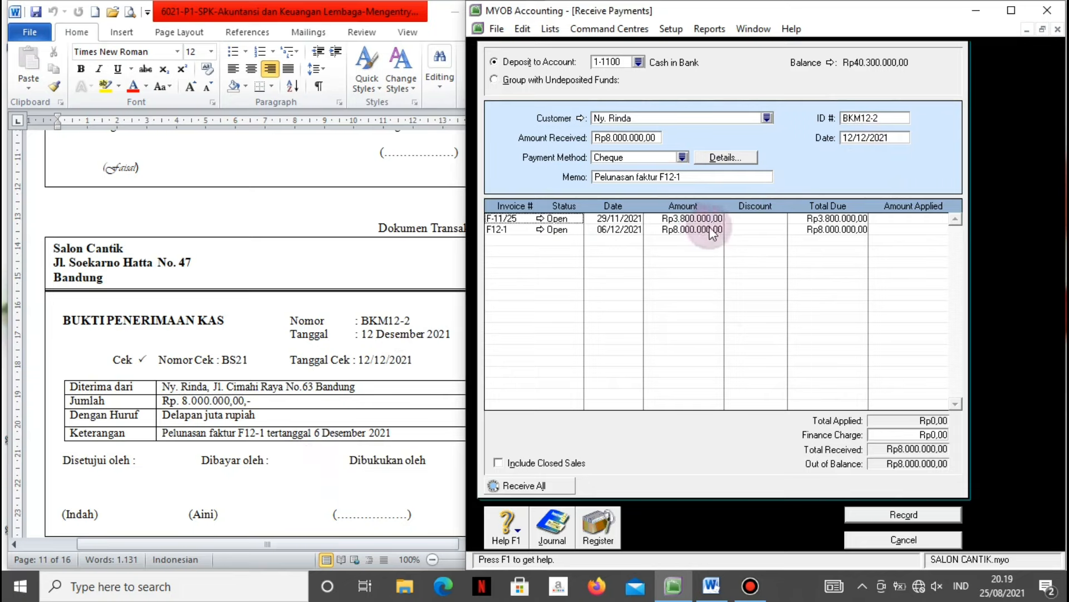
Apply Rp8.000.000 to invoice F12-1, check the journal, record and close the form.
click(912, 230)
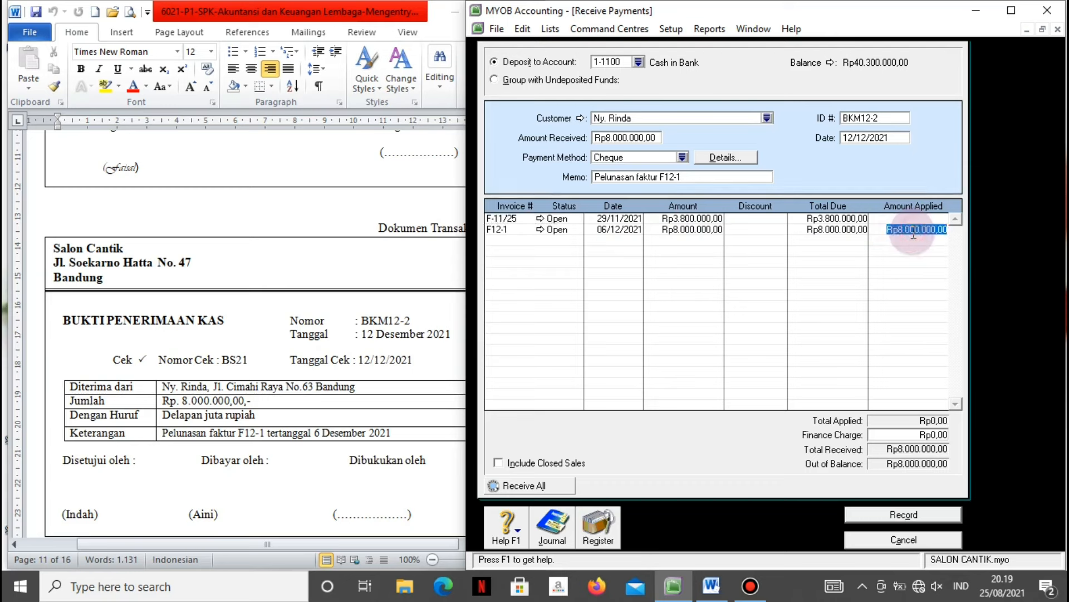
key(Tab)
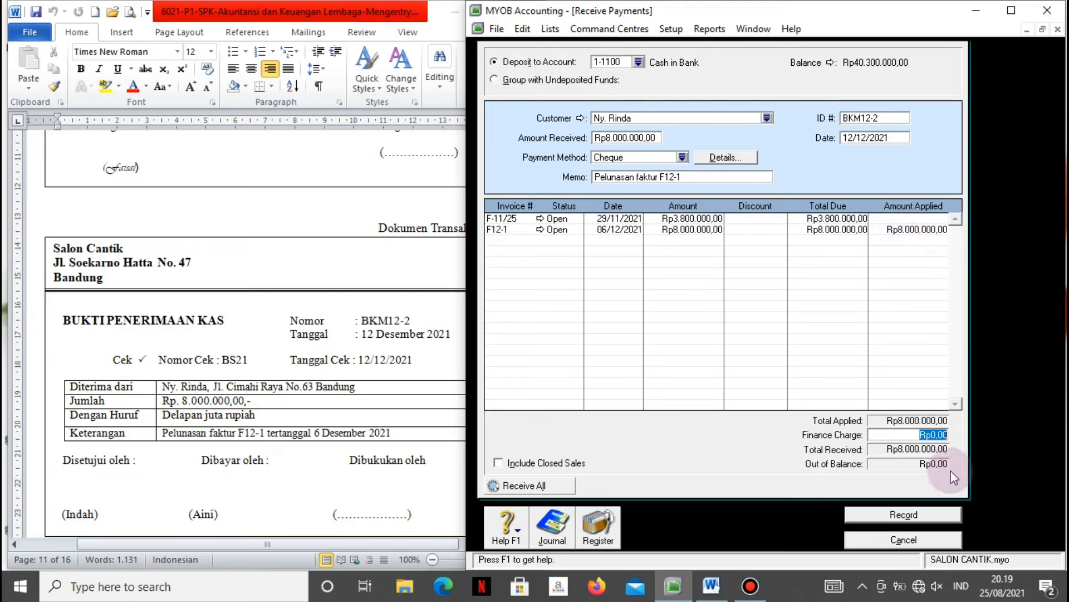
key(ctrl+r)
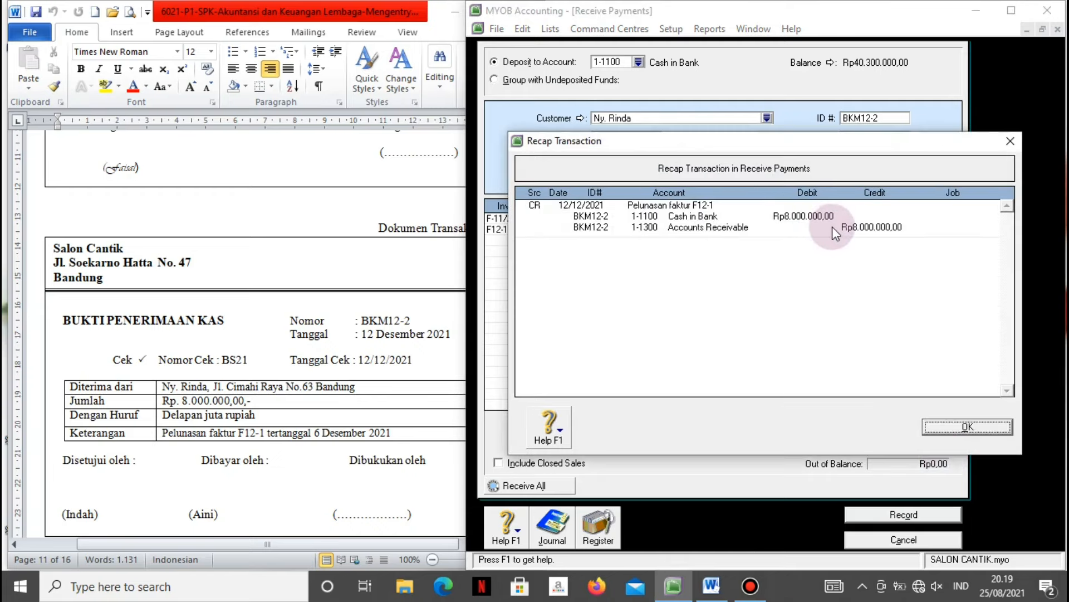
click(962, 419)
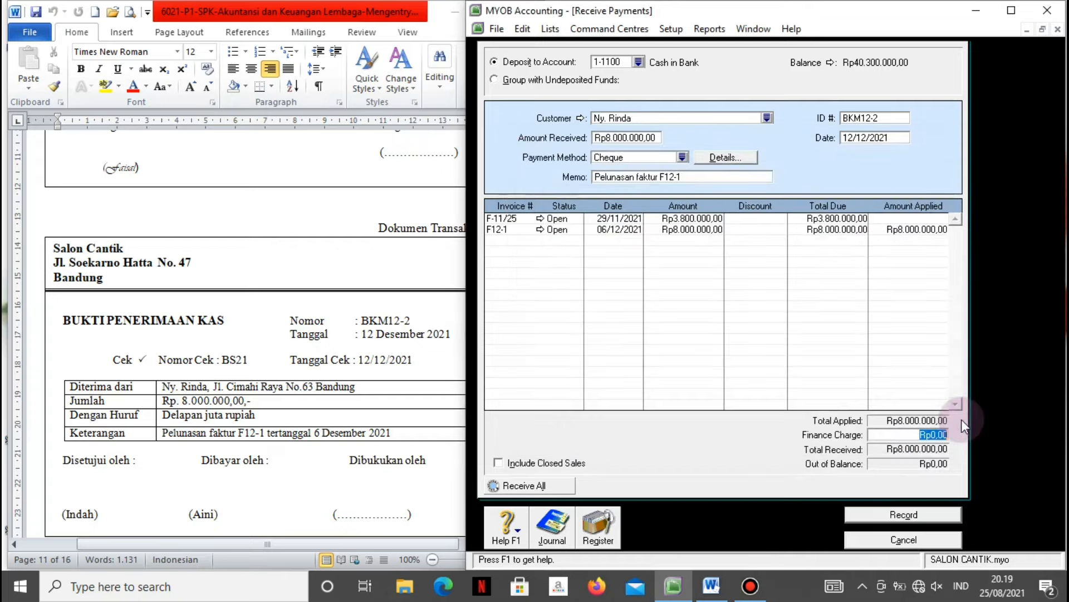
click(887, 515)
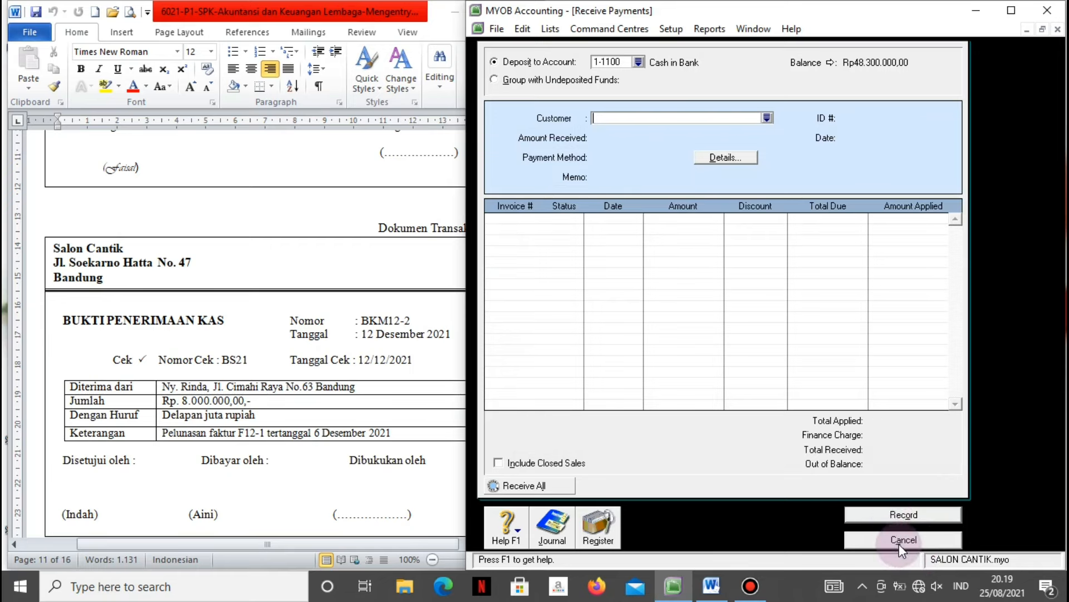
click(899, 541)
Scroll Word to cash sale note KN01 (Rp6.000.000), then return to MYOB's Sales centre.
click(337, 495)
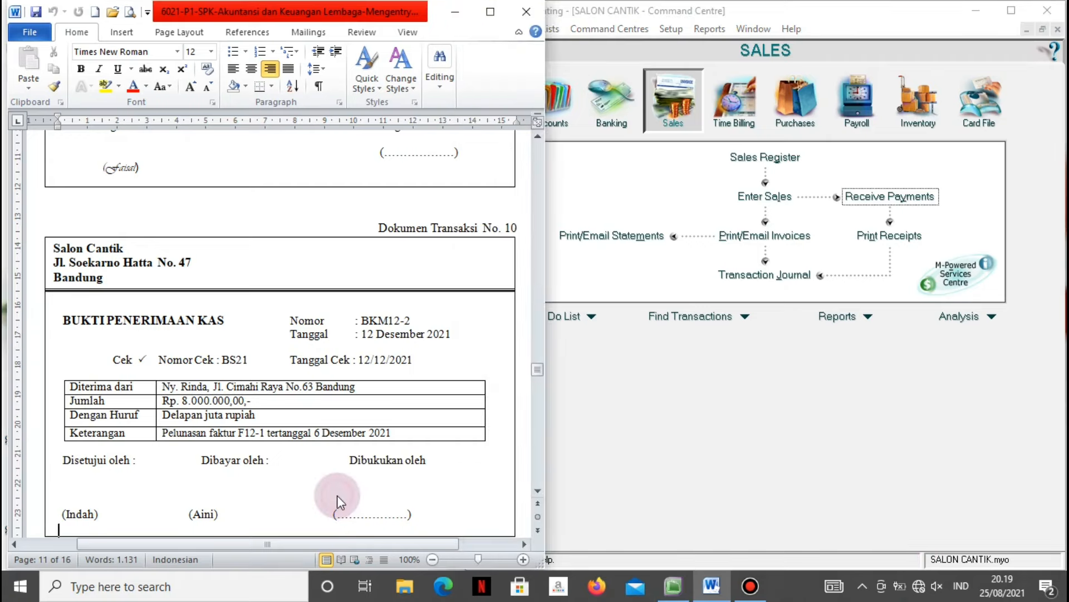
scroll(337, 496, down, 10)
scroll(338, 496, down, 1)
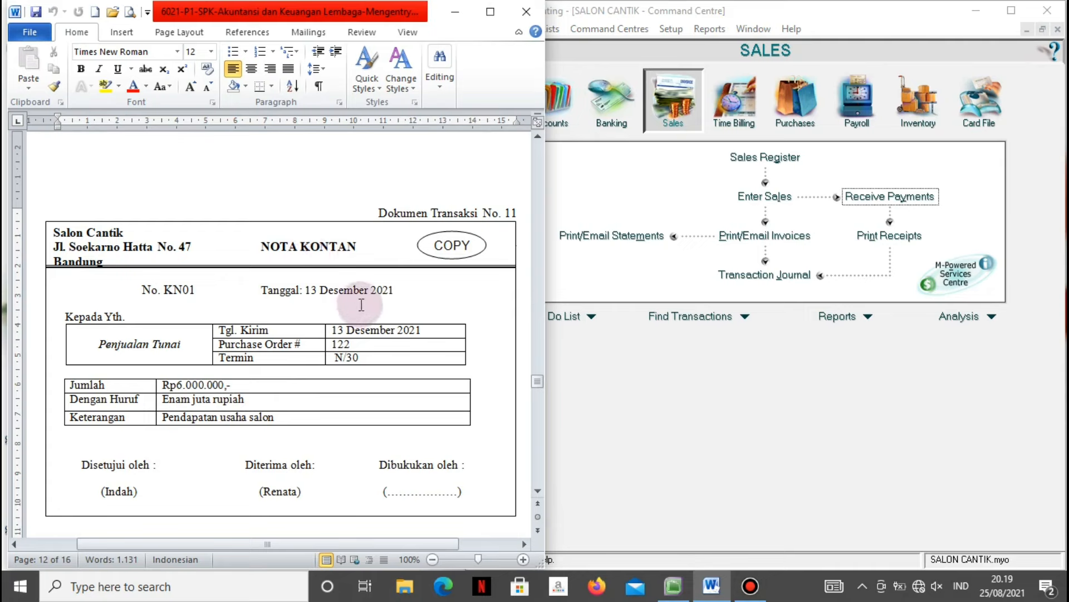
click(681, 368)
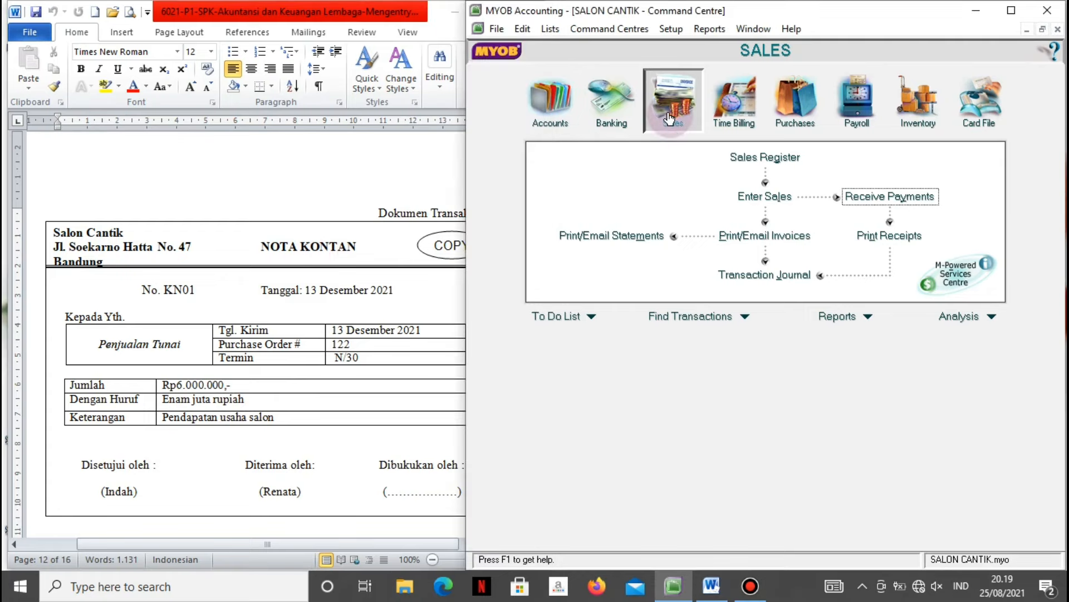
From a new sale, create customer card 'Penjualan Tunai' with card ID C004.
click(747, 196)
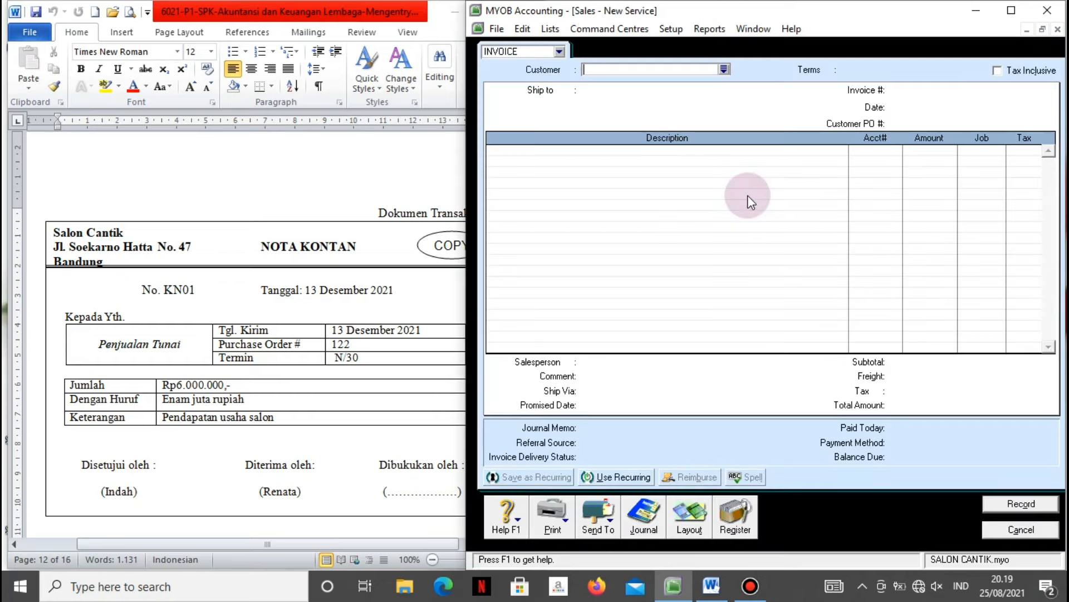
click(723, 69)
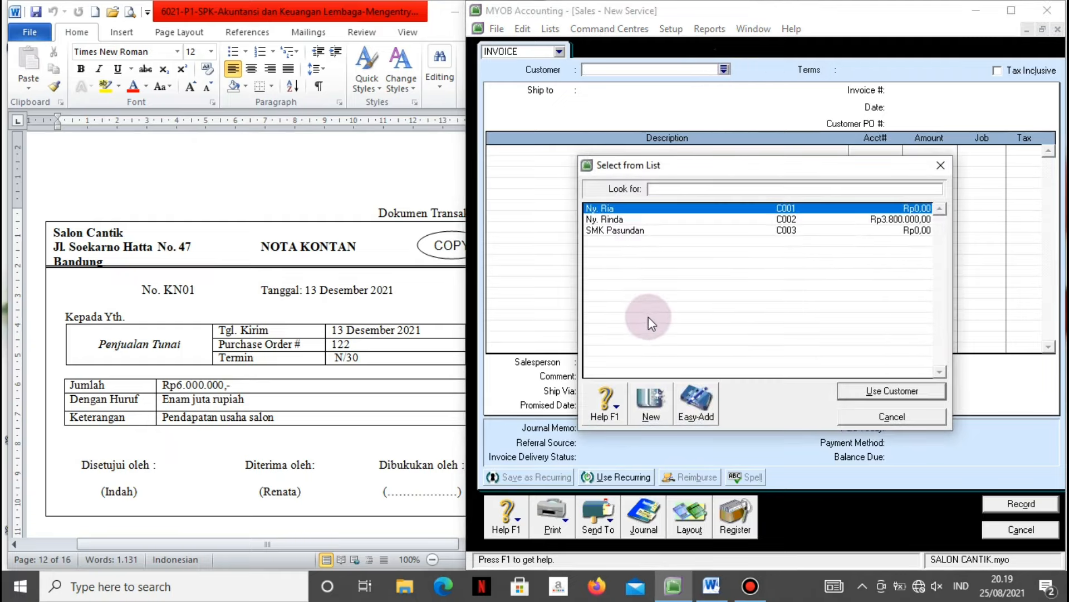
click(657, 400)
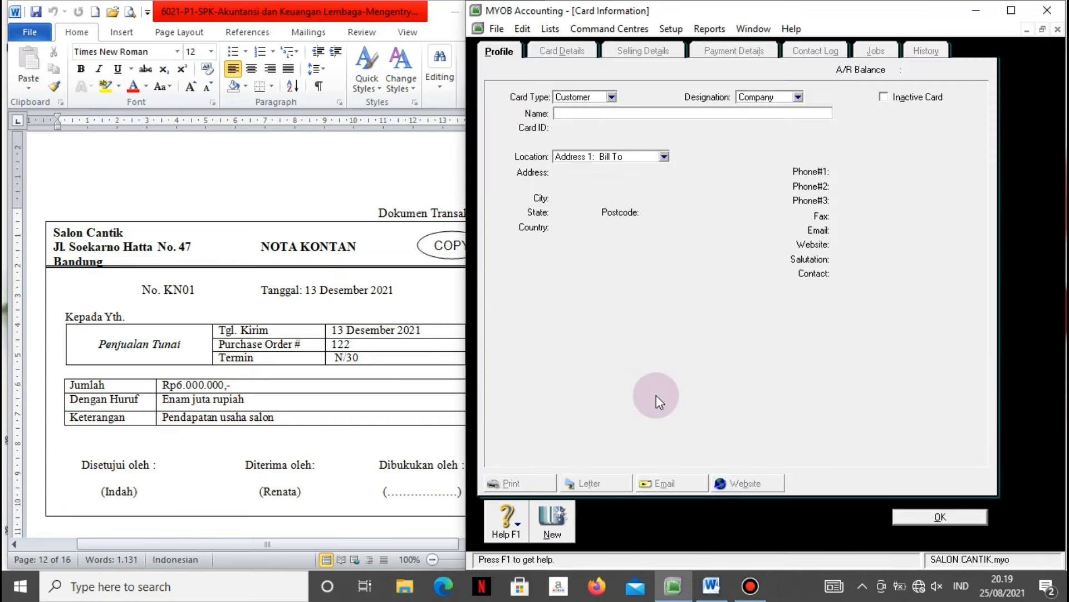
text(P)
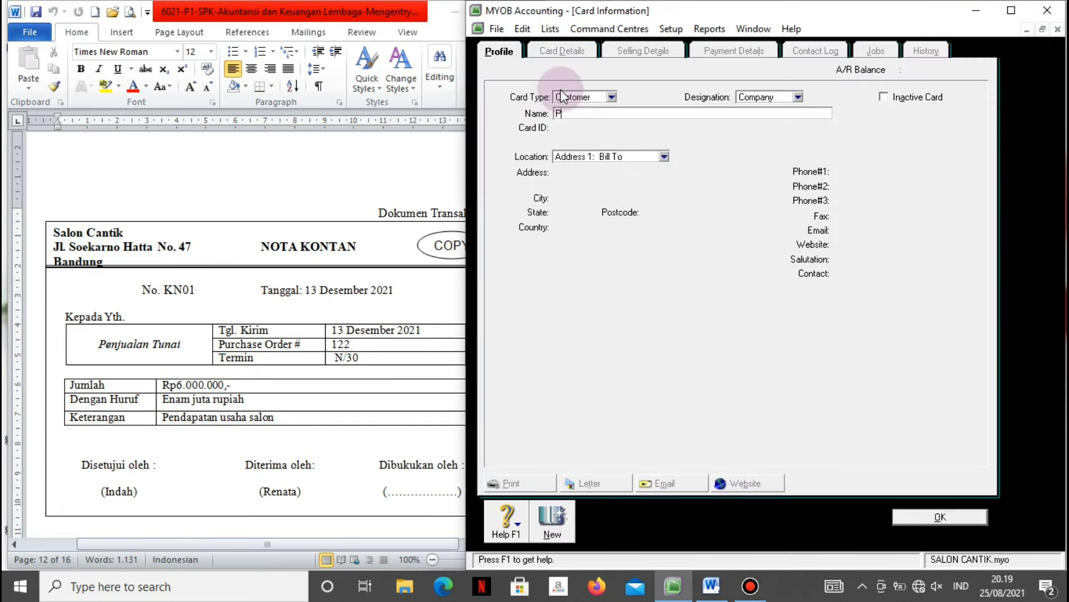
text(enjualan Tunai)
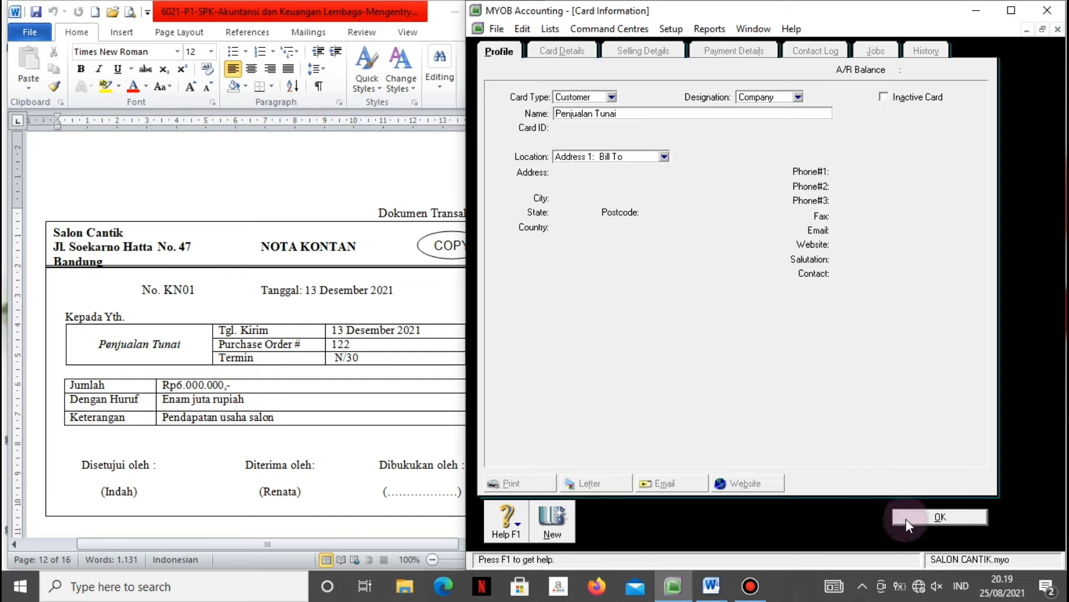
key(Tab)
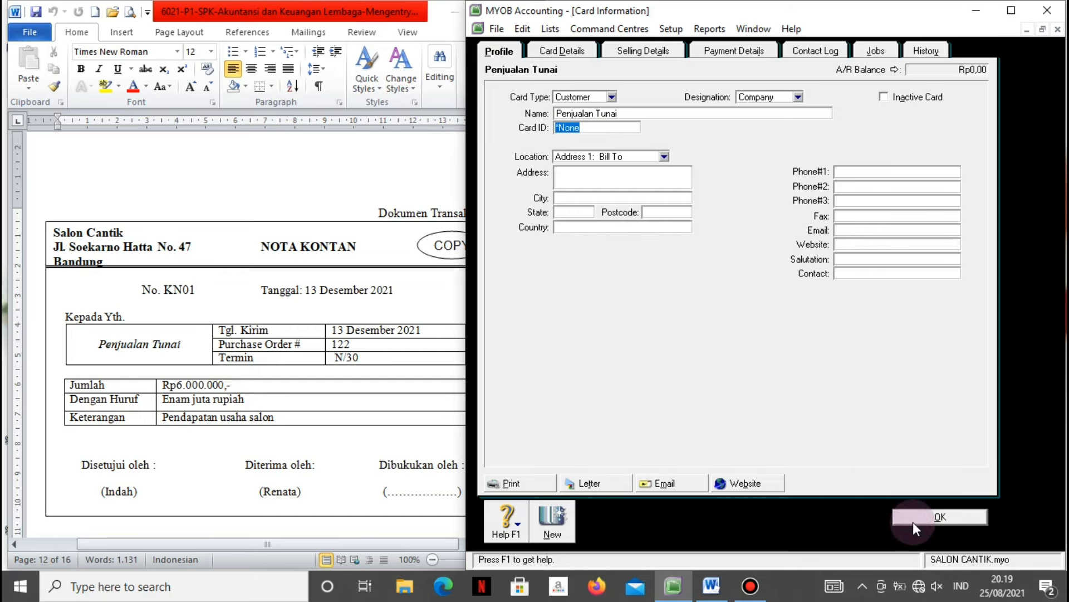
text(C004)
click(936, 517)
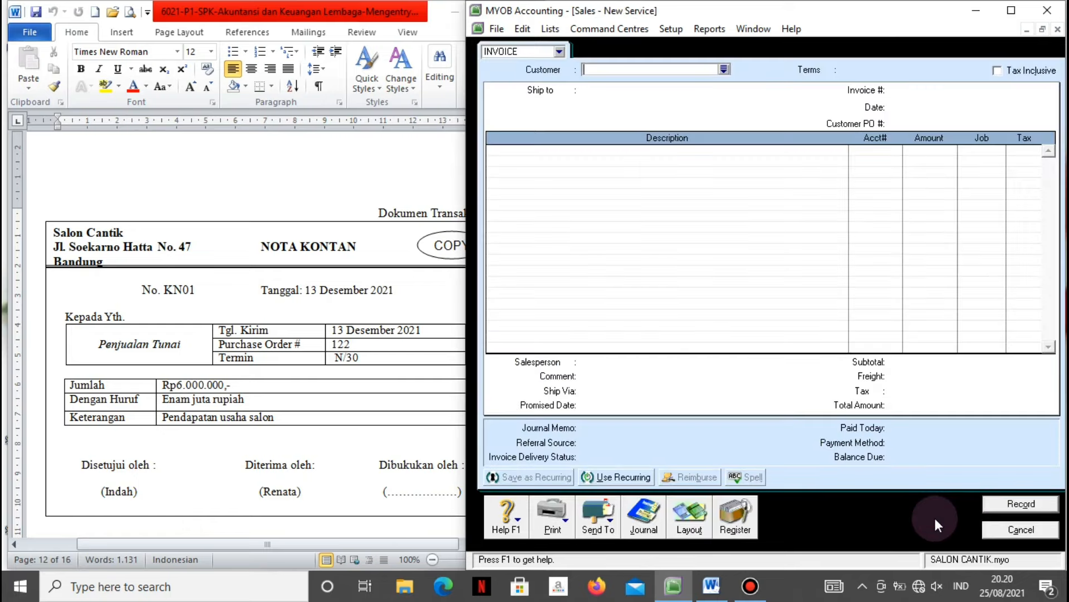
Select Penjualan Tunai as the sale's customer.
click(723, 69)
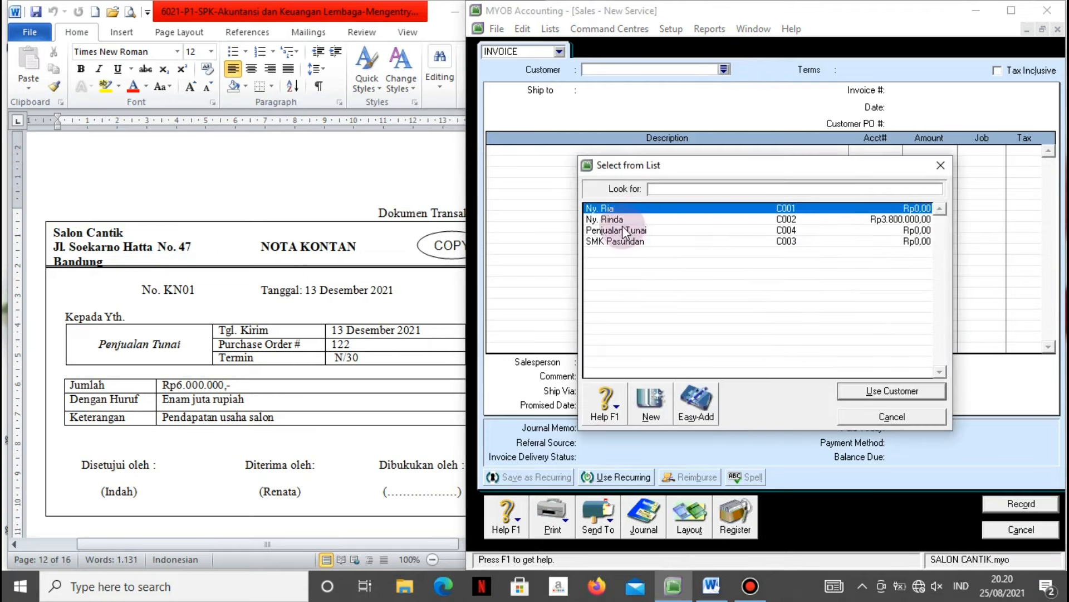
click(627, 230)
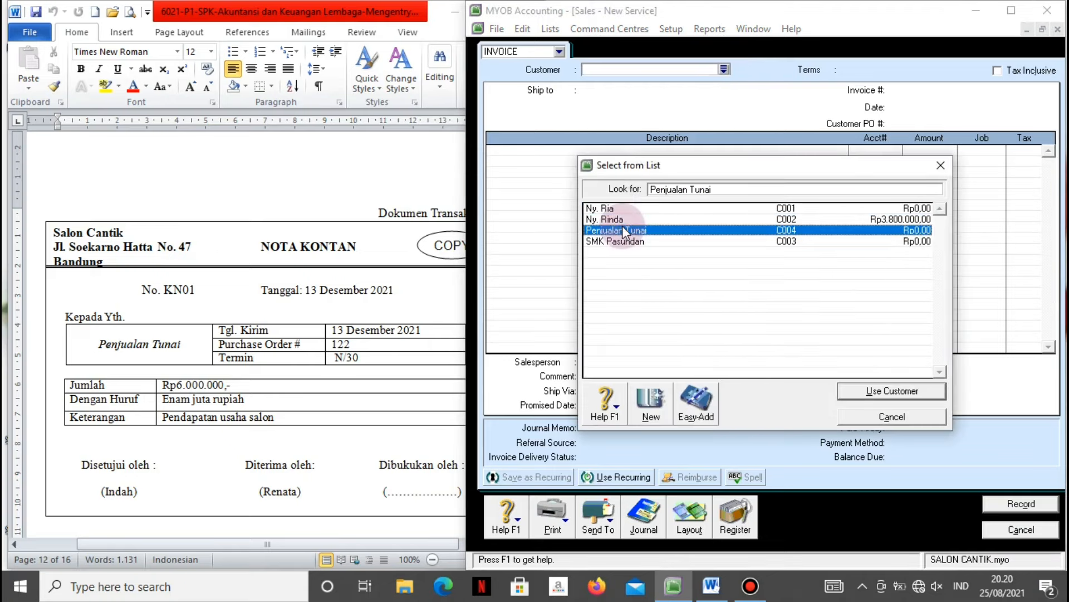
click(867, 391)
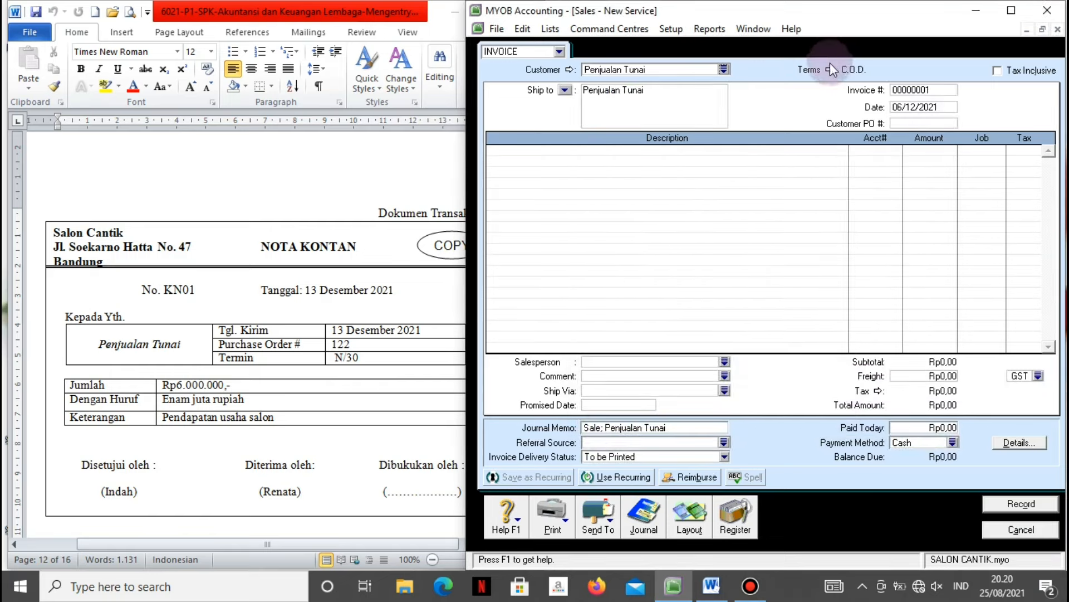
Set invoice number KN01, date 13/12/2021 and PO 122.
click(911, 92)
text(KN)
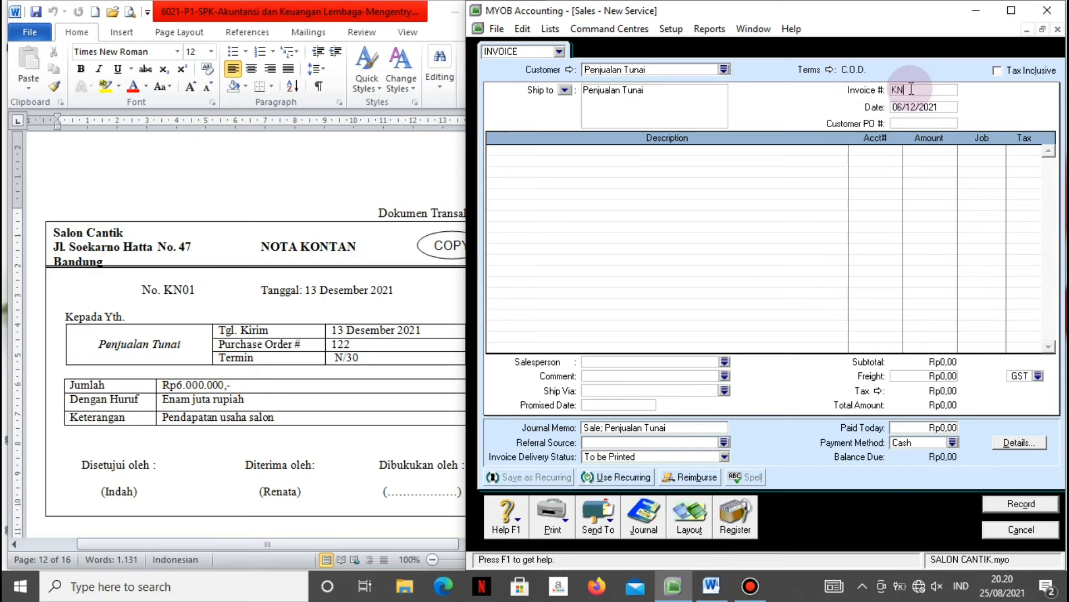
text(01)
text(13/)
text(12/2021)
key(Tab)
key(Return)
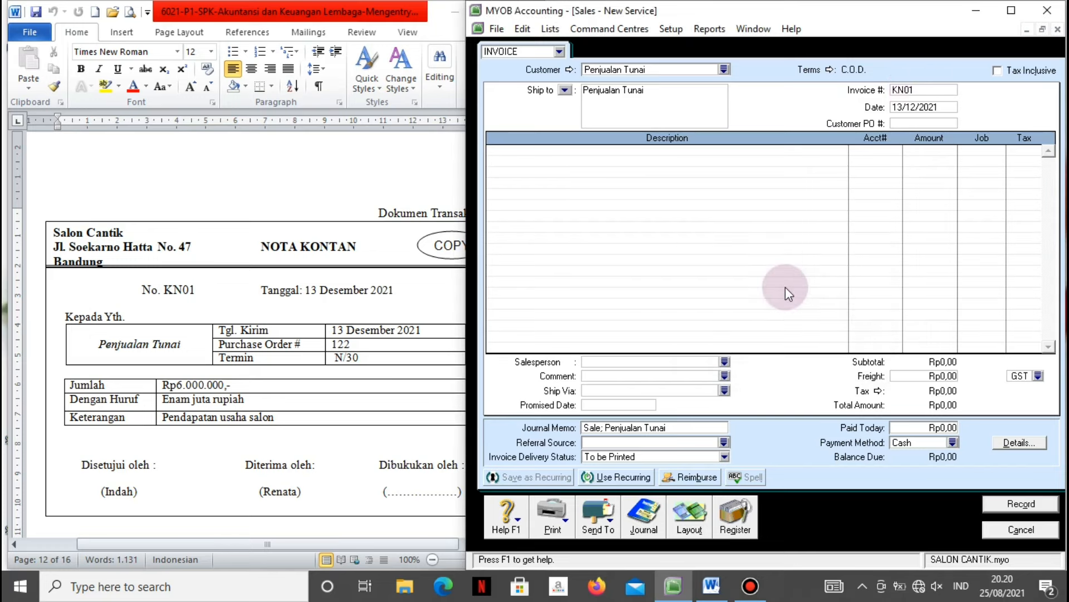
text(122)
Add the line 'Pendapatan usaha salon' to account 4-1100 for Rp6.000.000.
key(Tab)
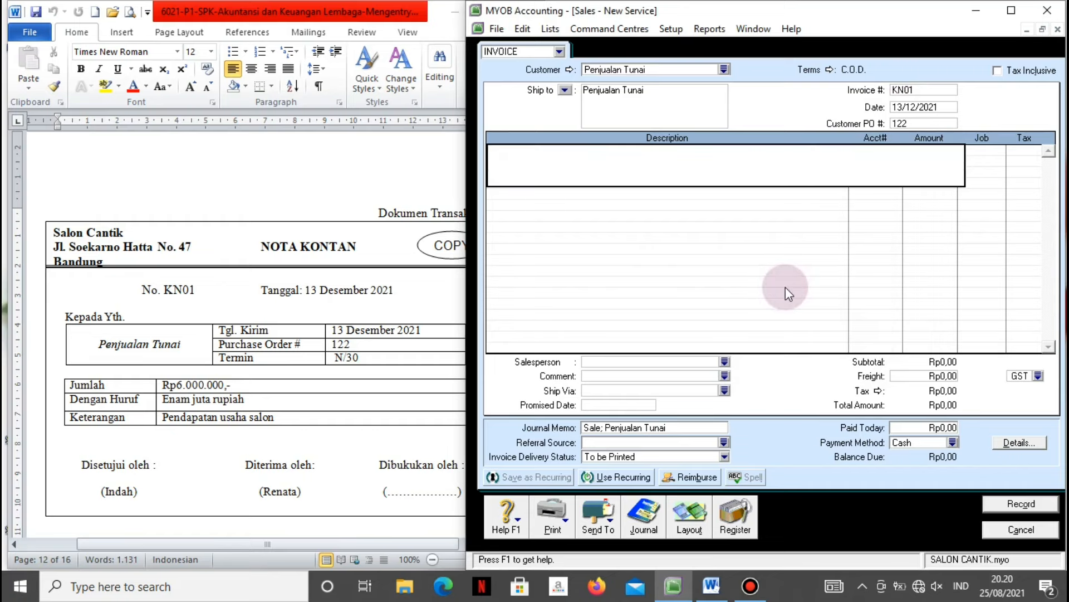
text(Pendapatan usaha salon)
key(Tab)
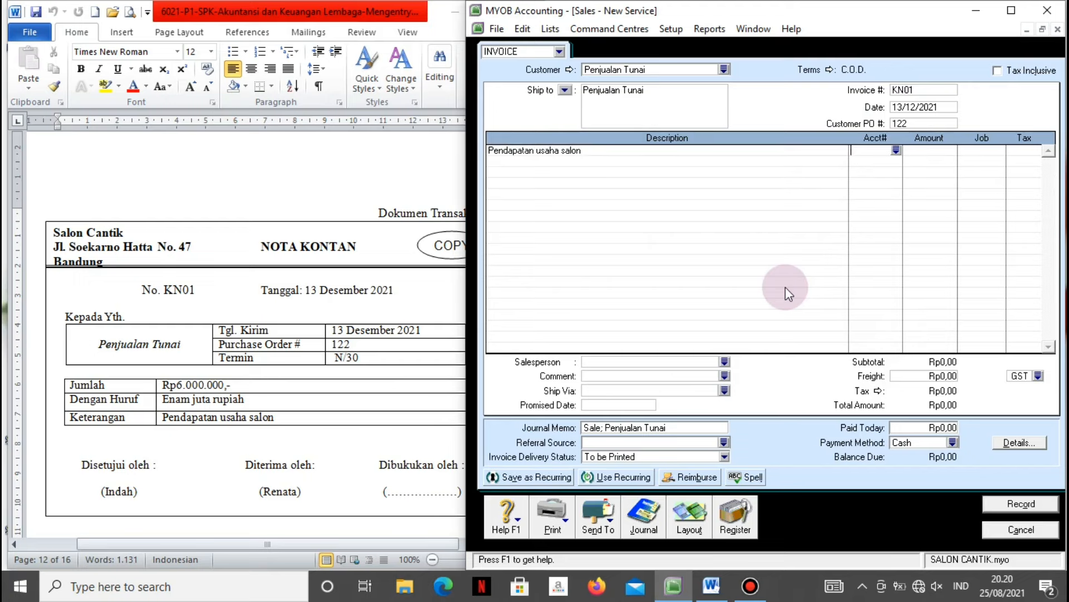
text(4-1100)
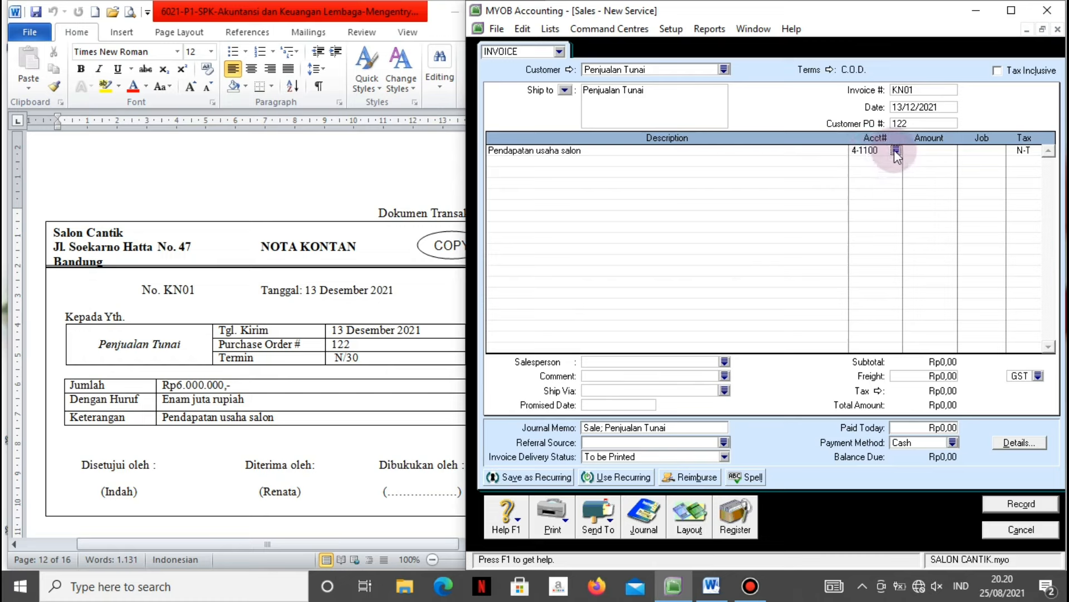
click(922, 150)
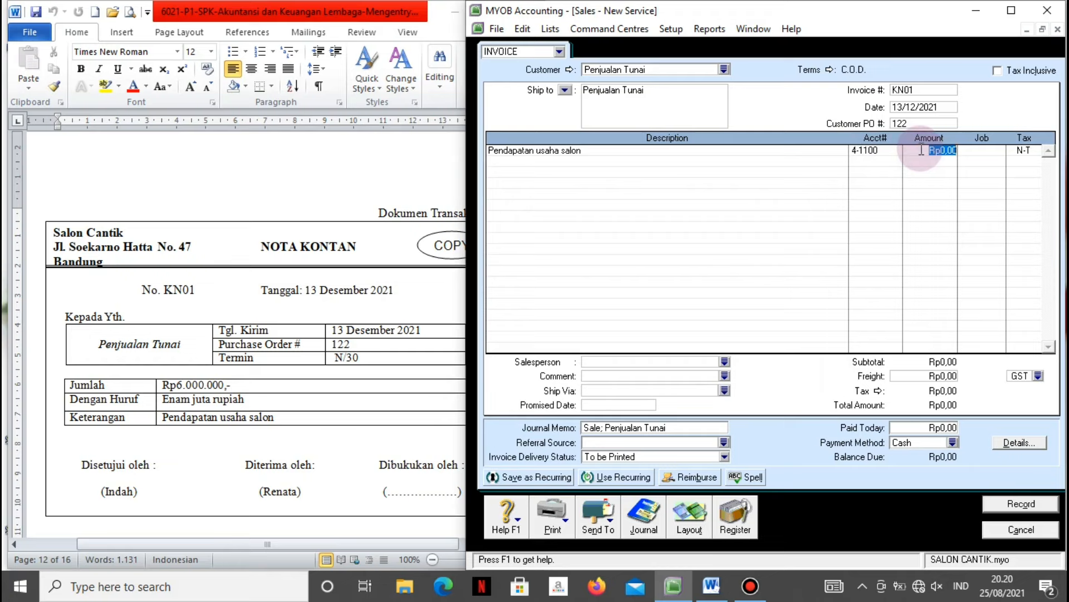
text(6000000)
key(Tab)
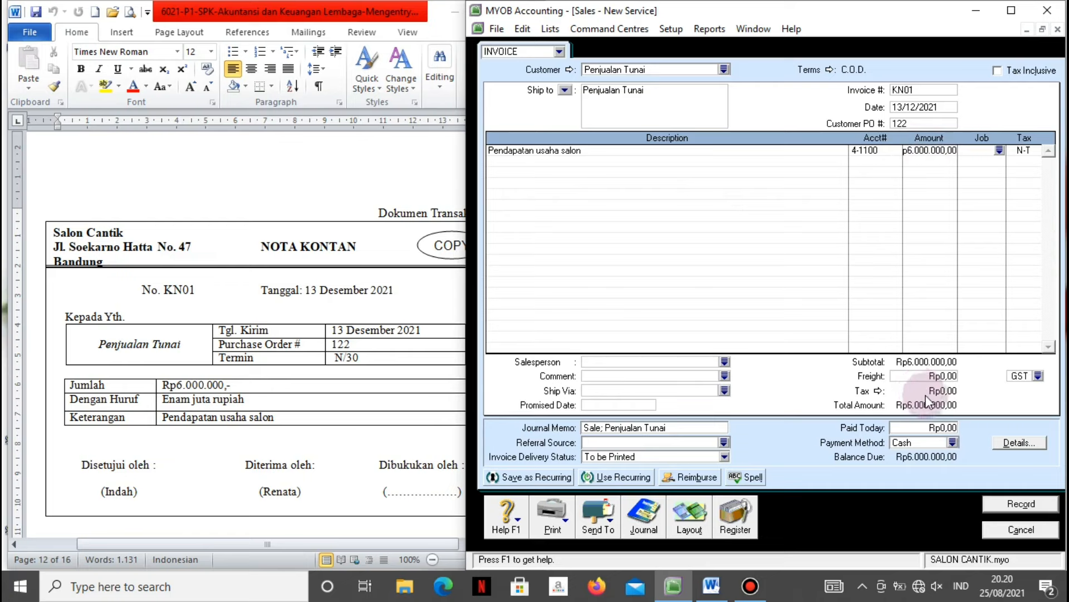
Mark Rp6.000.000 as paid today and preview the journal recap.
click(933, 428)
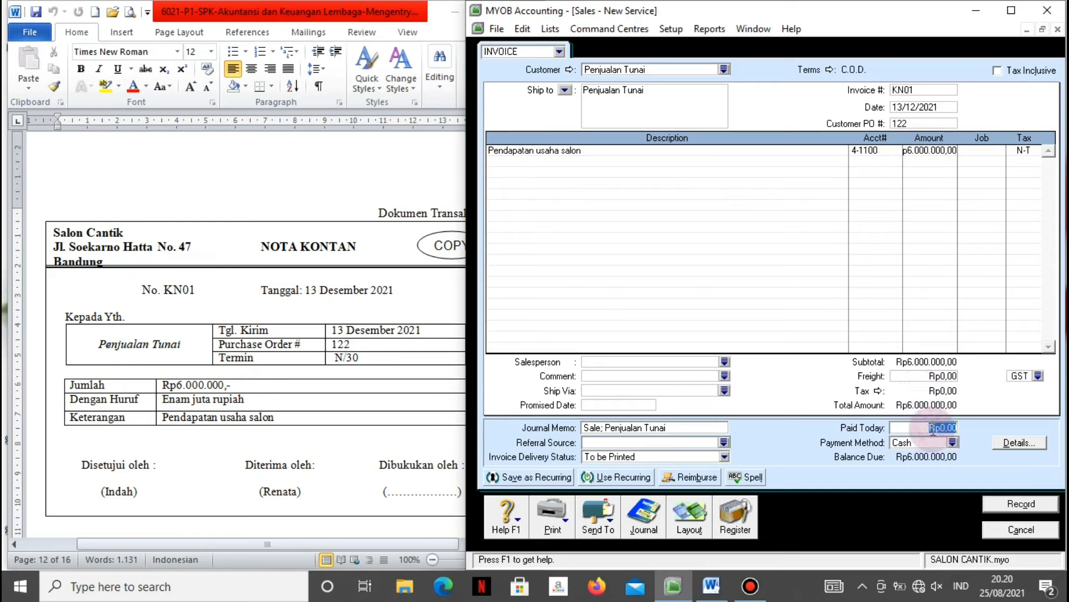
text(6000000)
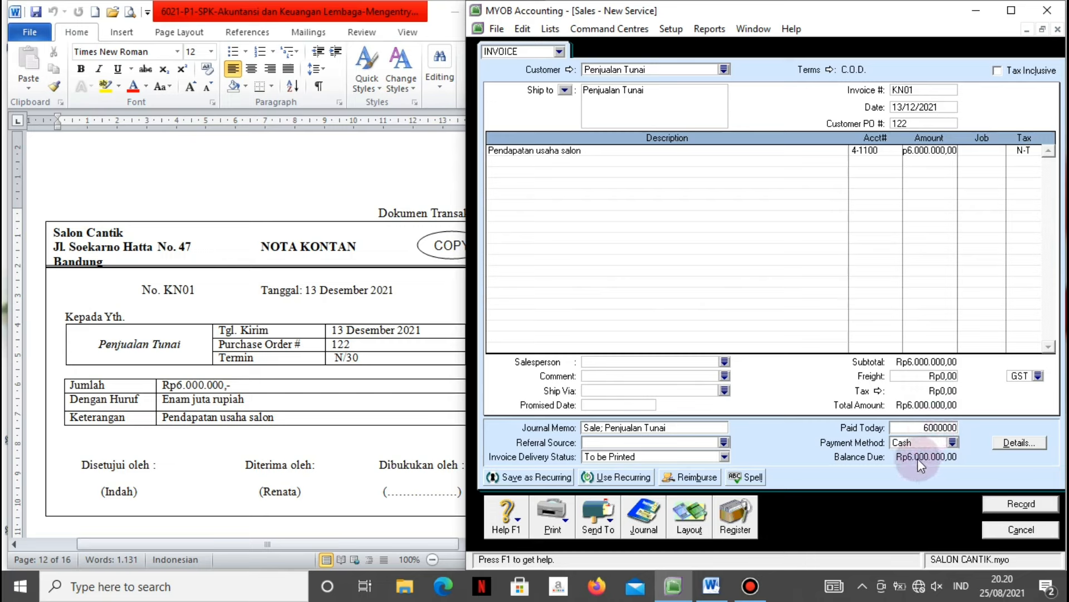
key(Tab)
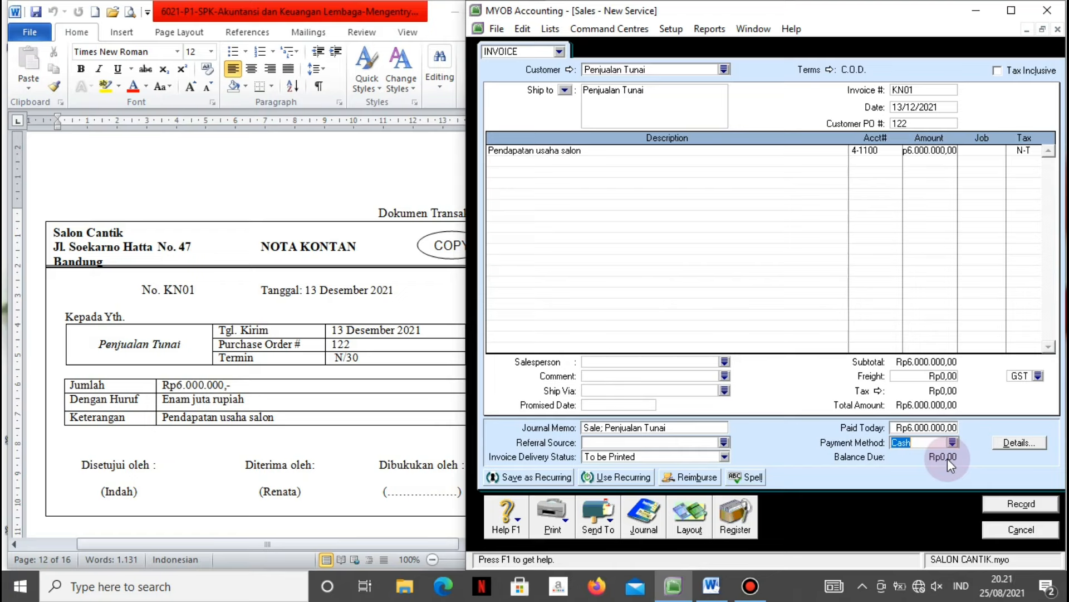
key(ctrl+r)
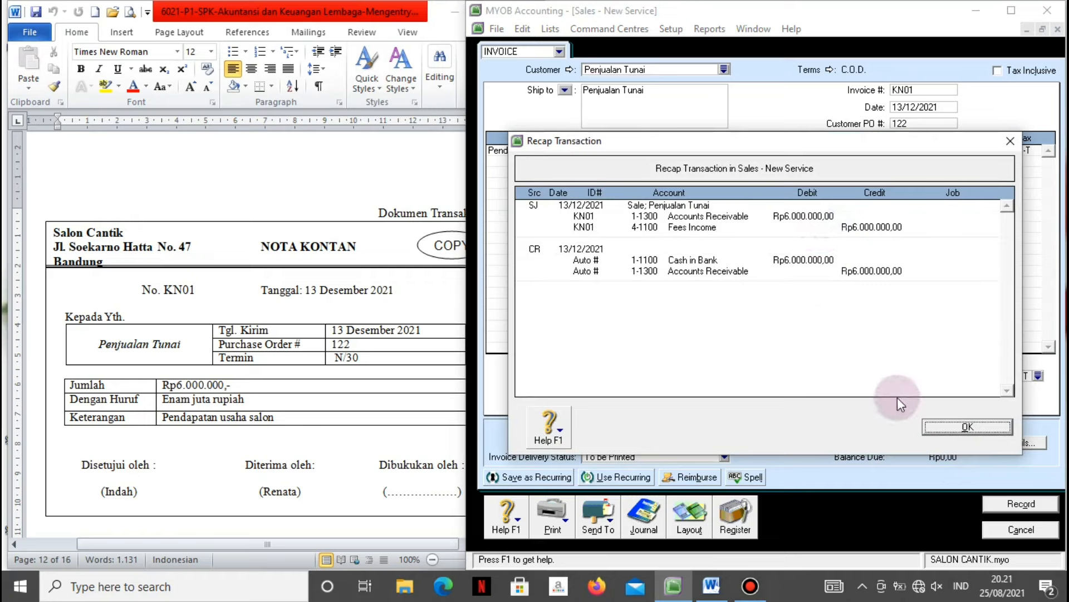
Record cash sale KN01, ignoring the spelling flags on Pendapatan and salon, then close the sale.
click(952, 426)
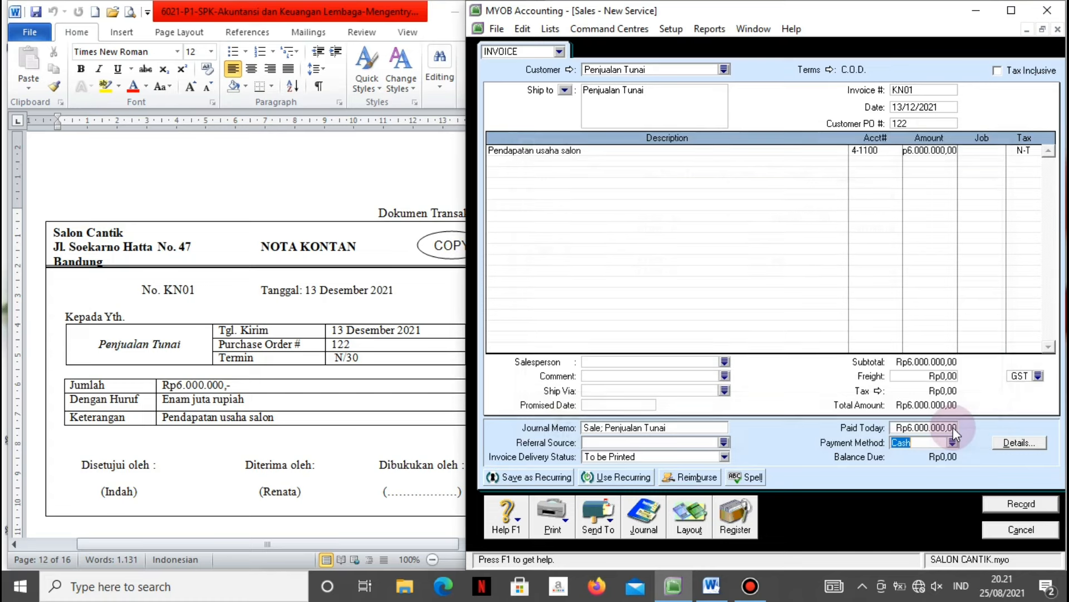
click(997, 505)
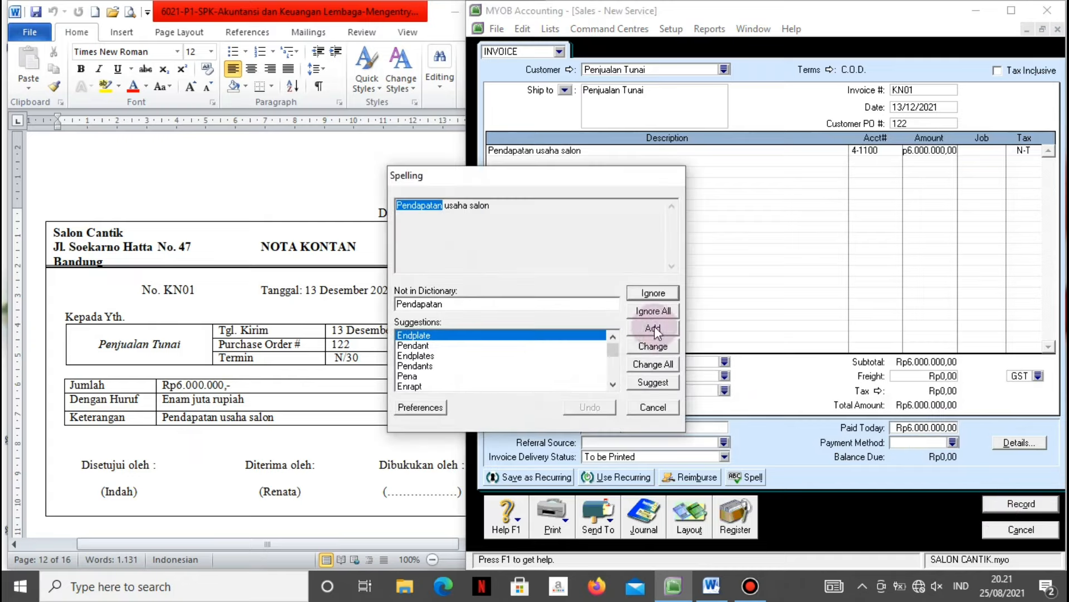
click(646, 311)
click(646, 310)
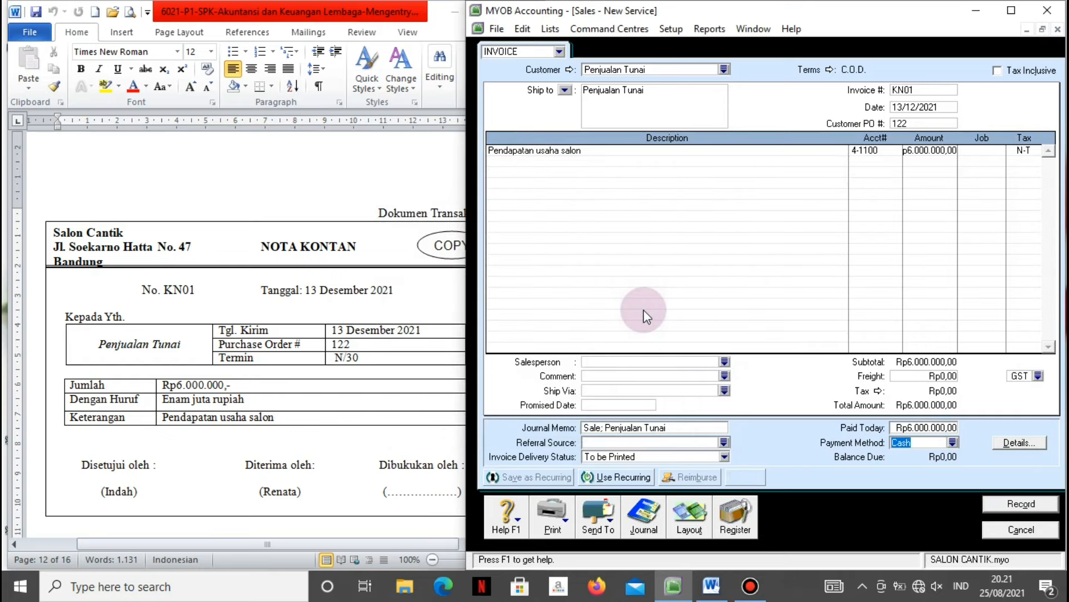
click(991, 529)
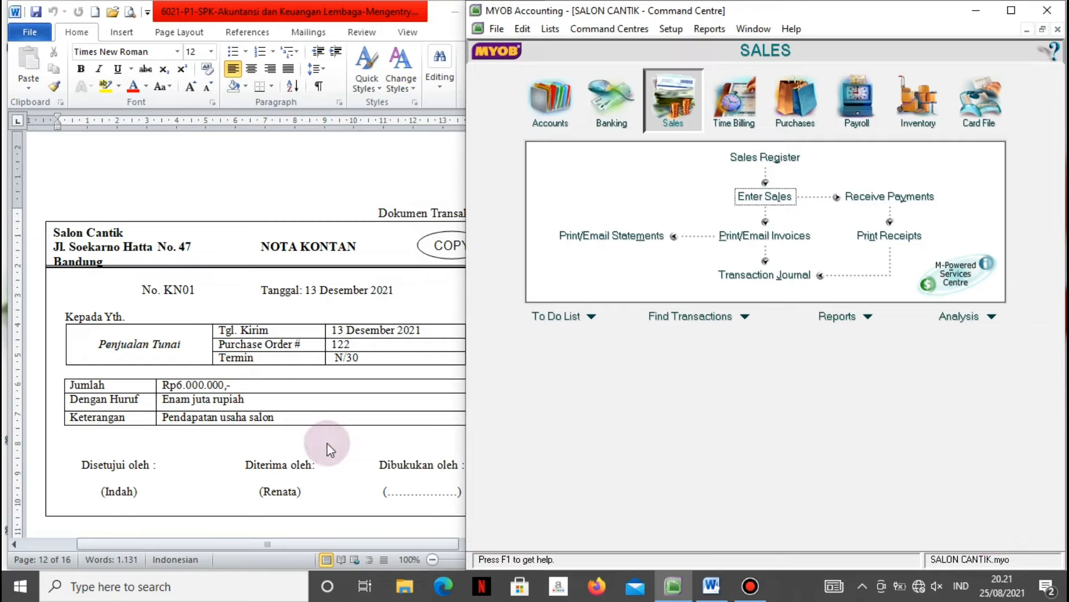
Check the source document, then start a customer payment for the paying customer.
click(326, 442)
scroll(326, 442, down, 4)
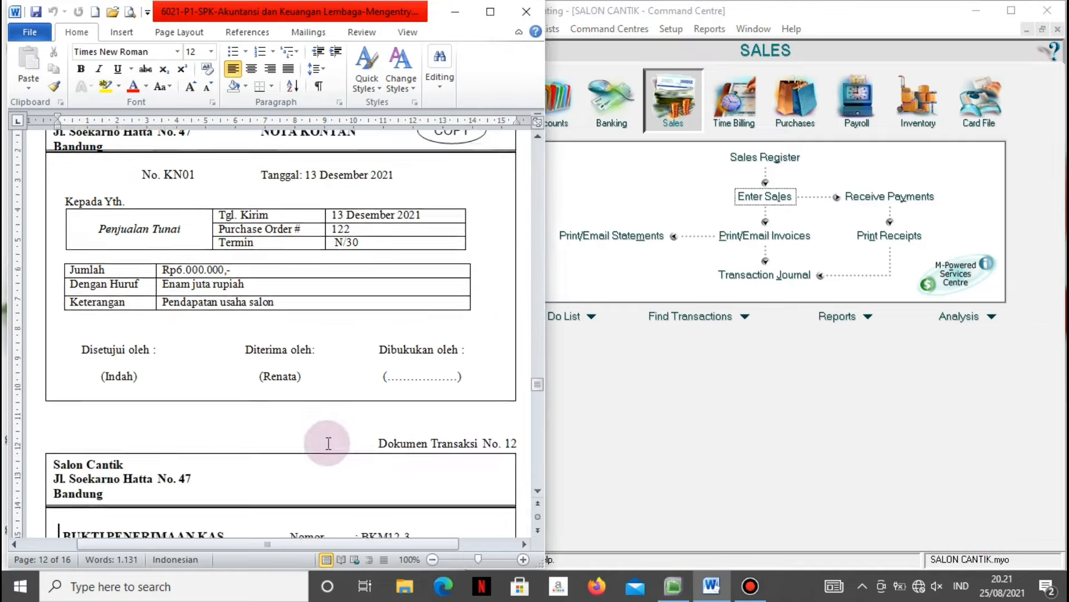
scroll(329, 443, down, 5)
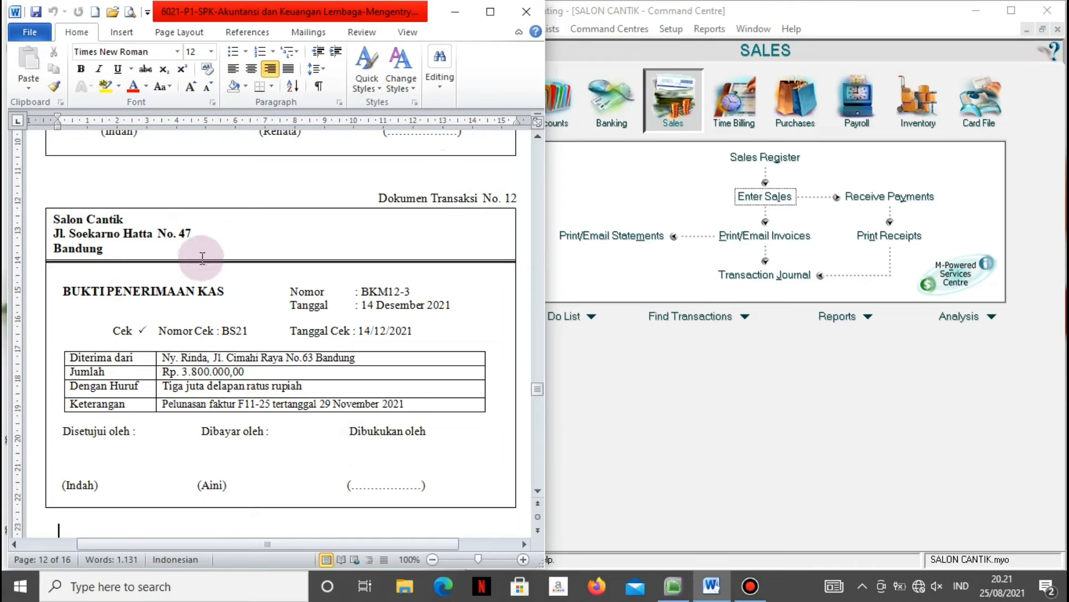
click(673, 102)
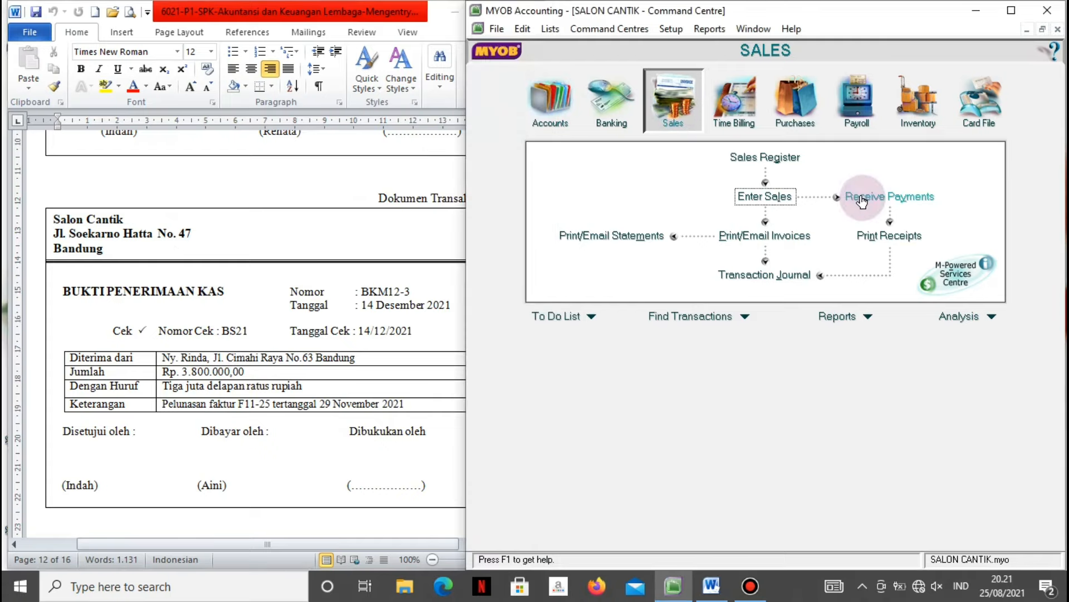
click(862, 200)
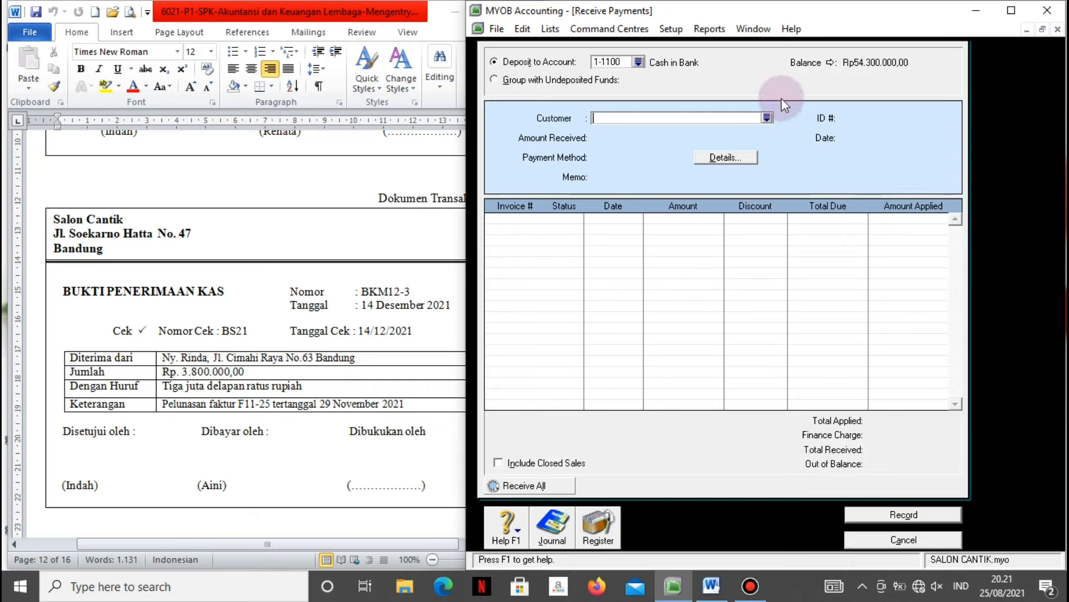
click(768, 117)
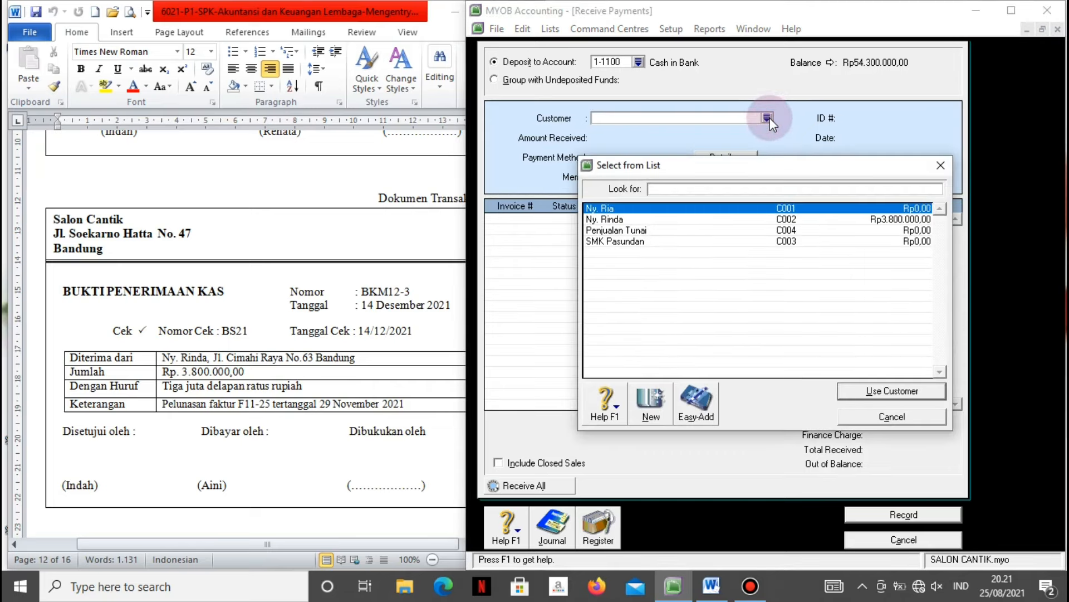
click(667, 222)
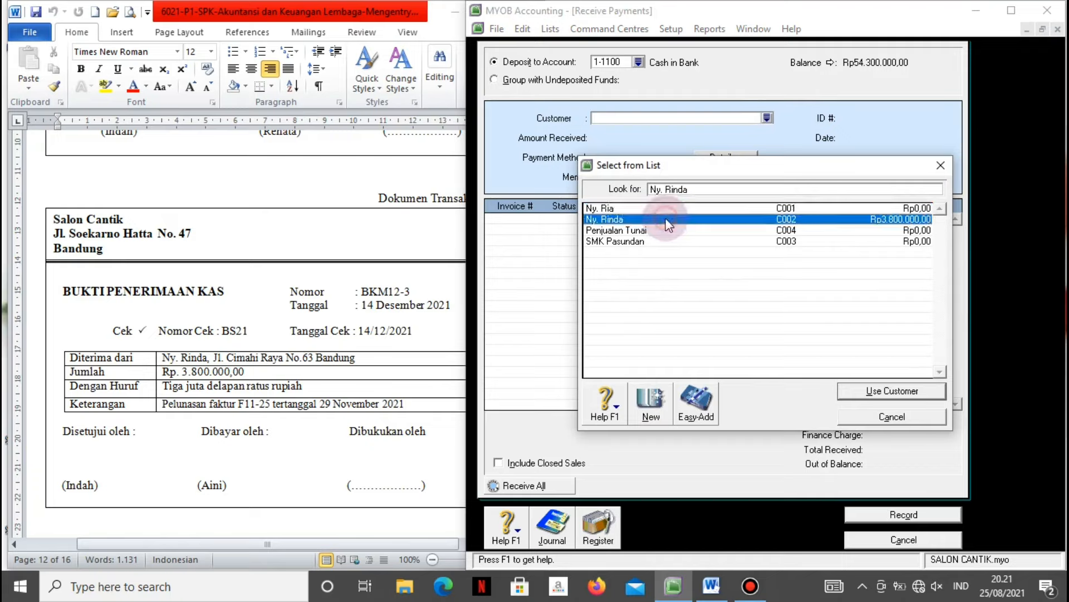
click(848, 390)
Enter Rp3.800.000 as the amount received, paid by Cheque.
click(642, 138)
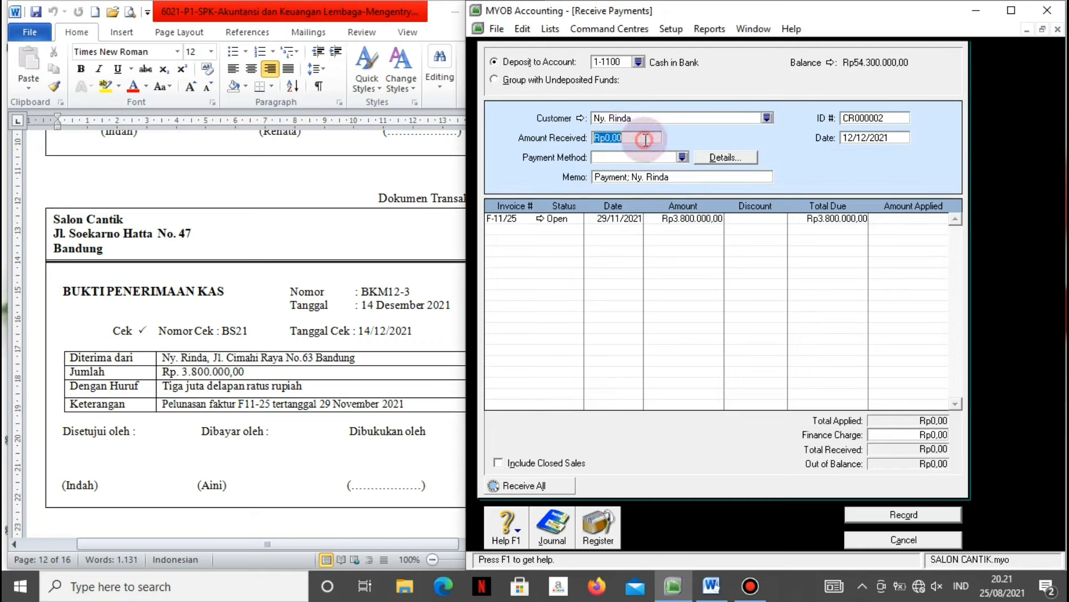
text(3.80)
text(0.000)
key(Tab)
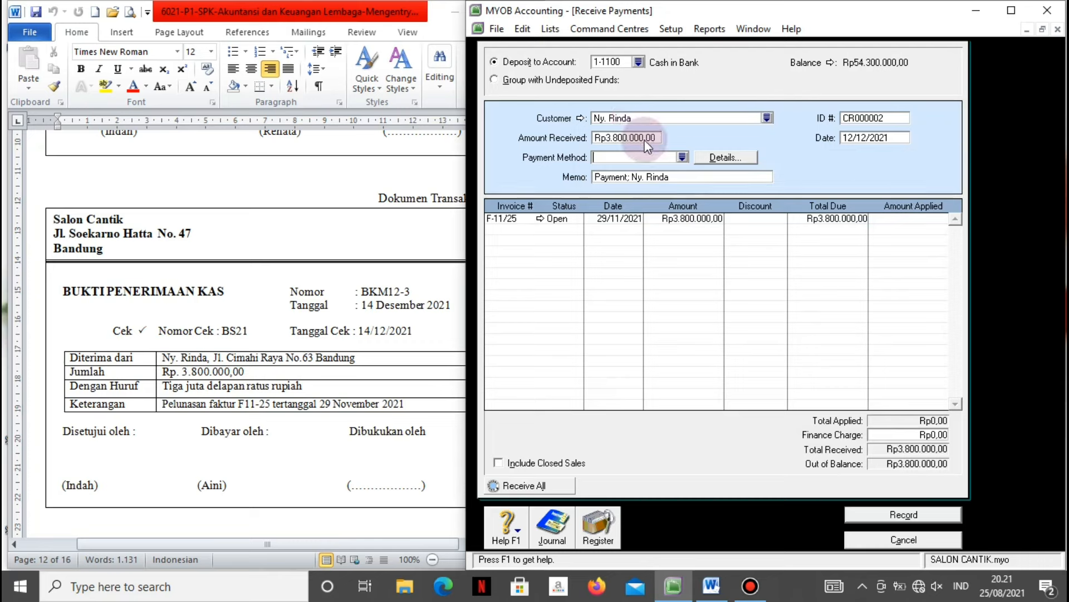
click(645, 140)
click(681, 157)
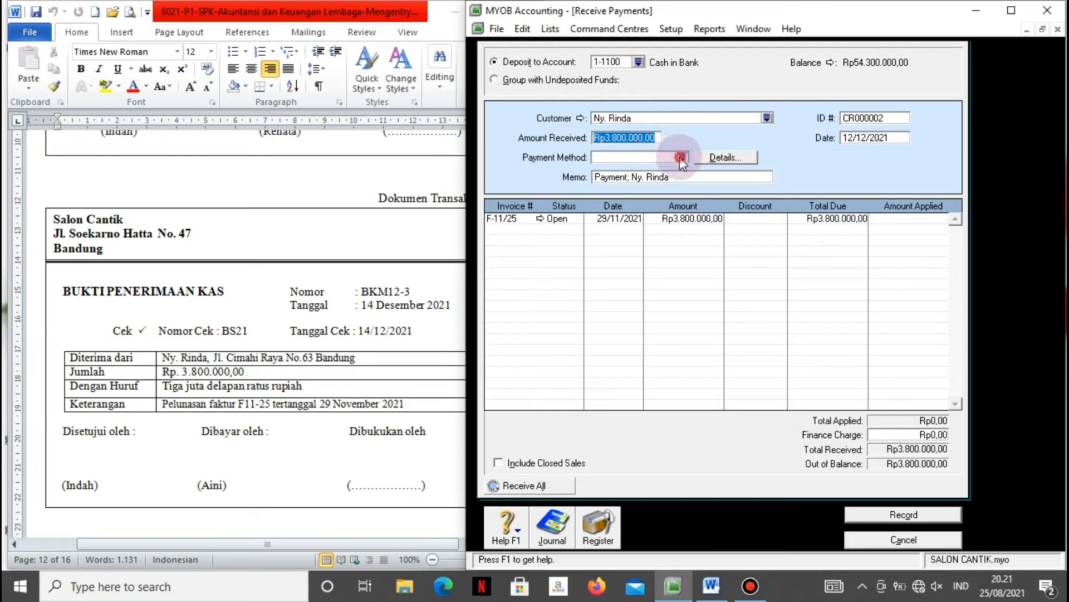
click(642, 252)
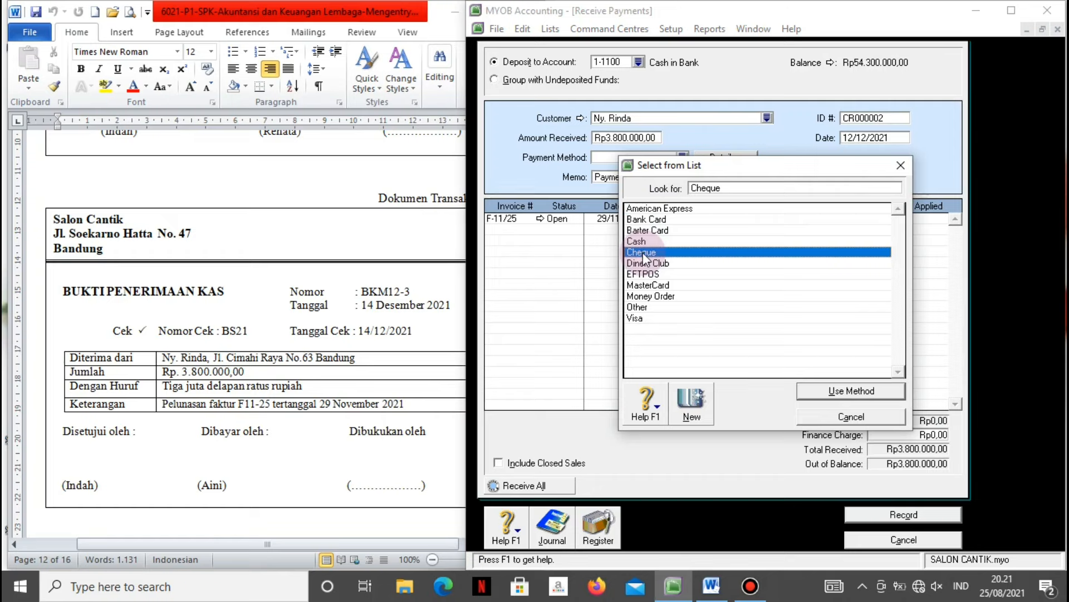
click(817, 390)
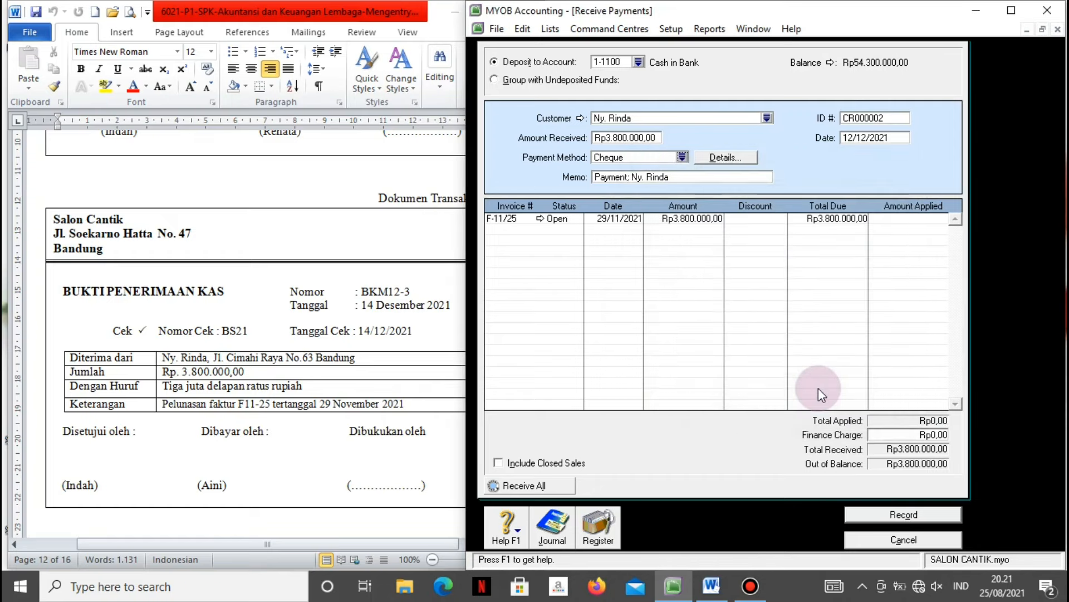
Set memo 'Pelunsan faktur F11-25', receipt ID BKM12-3 and date 14/12/2021.
click(644, 179)
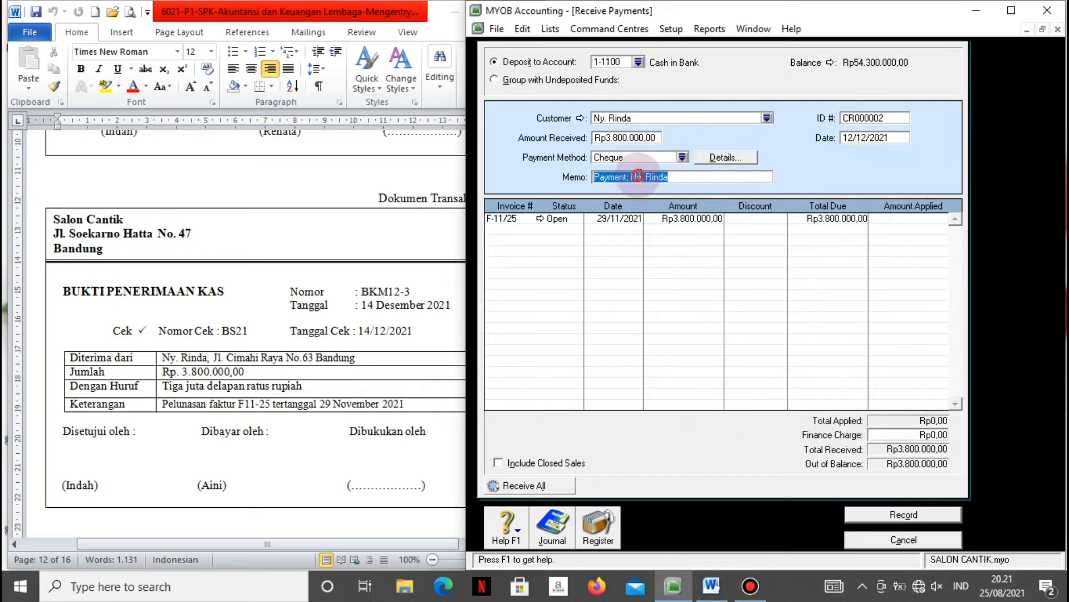
text(Pelun)
text(san)
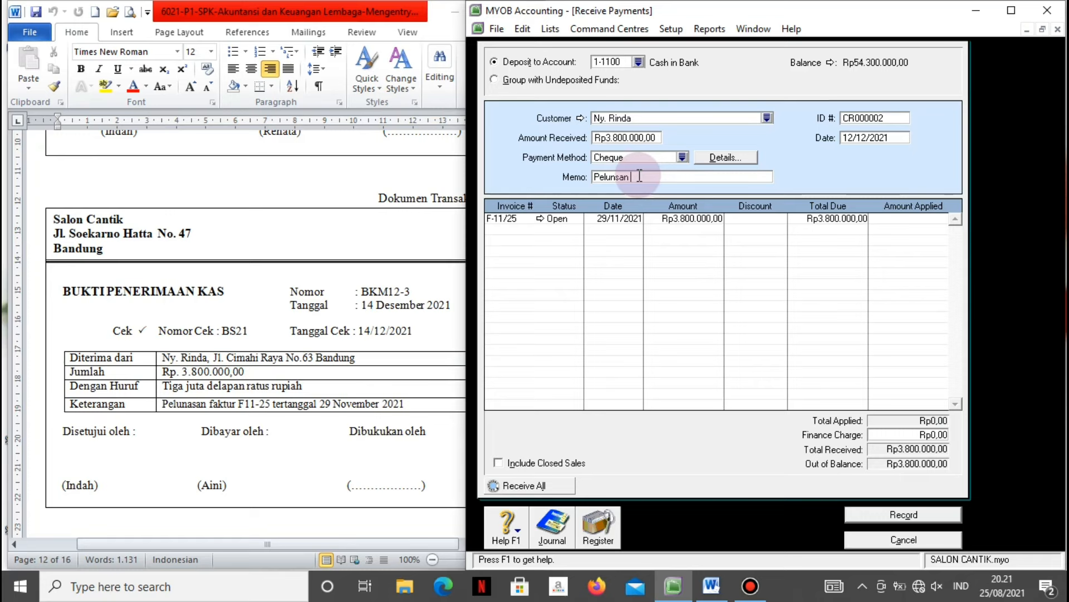
text( faktur F11-25)
click(891, 116)
text(B)
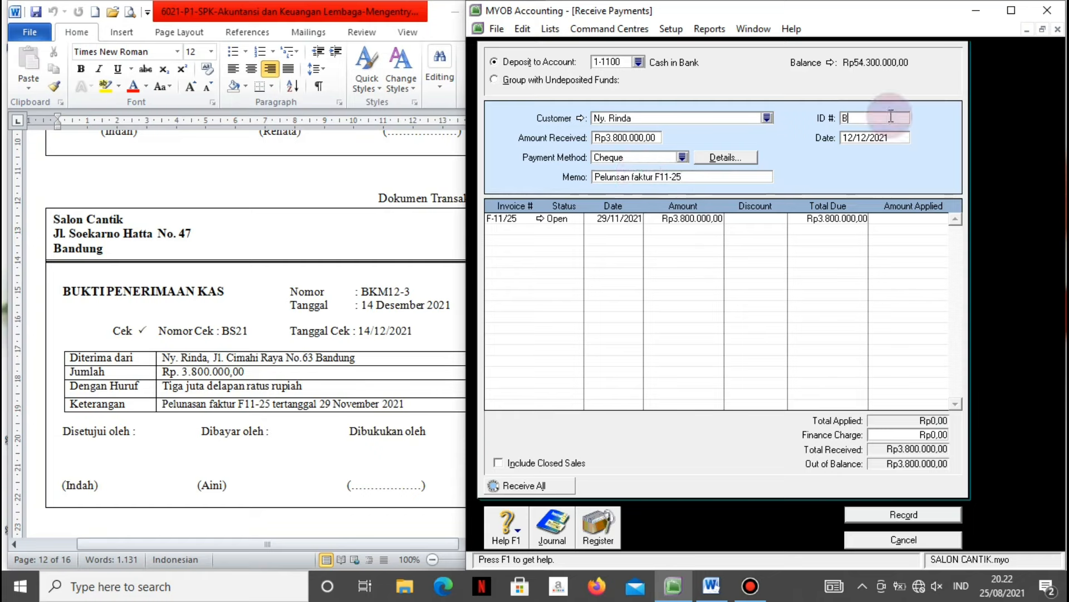
text(KM12-3)
key(Tab)
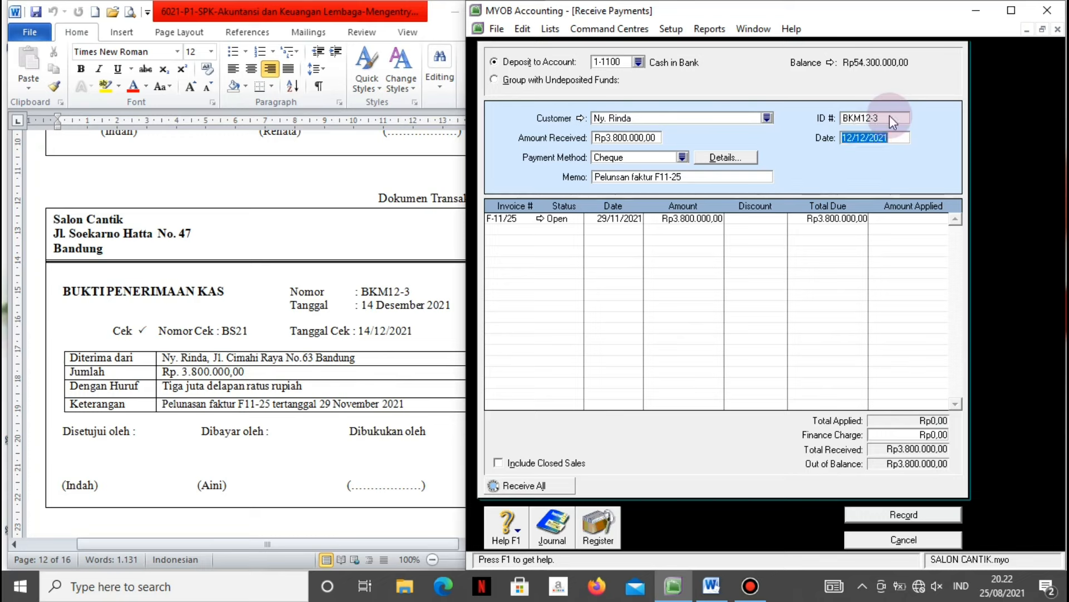
text(14/)
key(Tab)
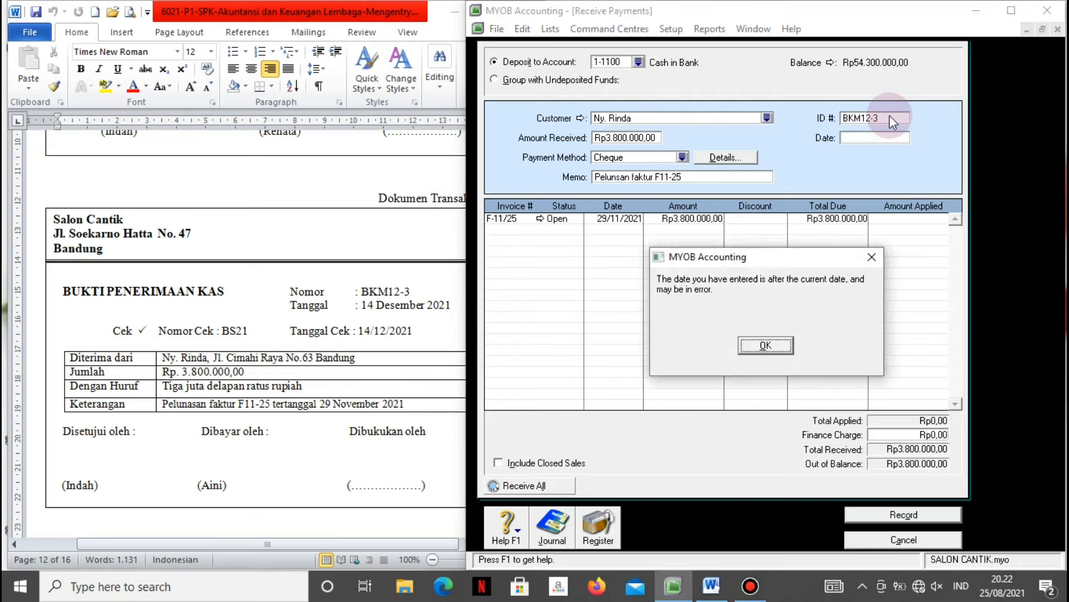
key(Return)
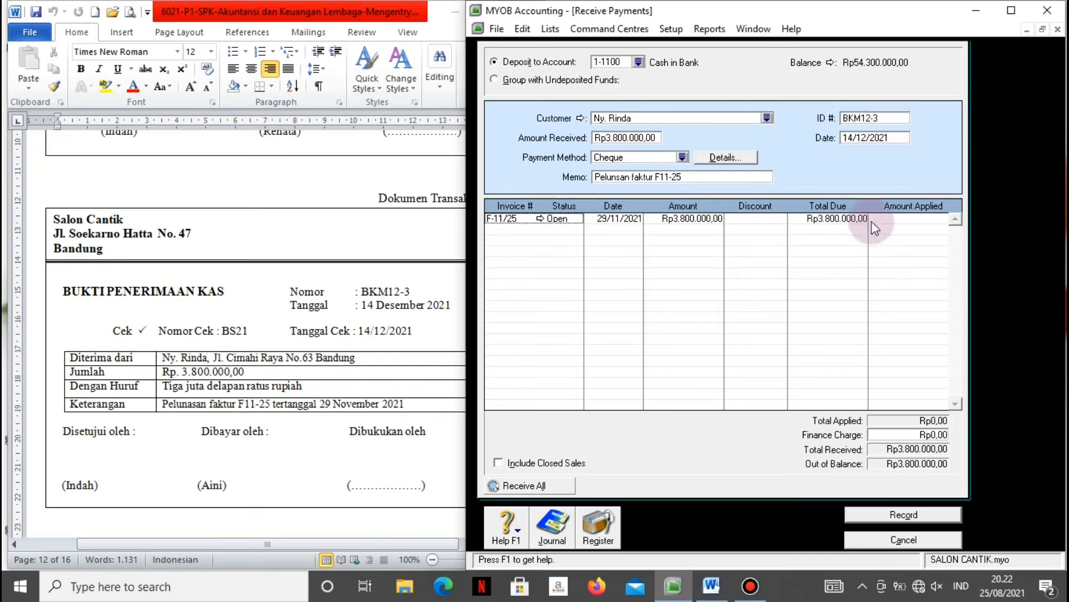
Apply the full payment to invoice F-11/25, check the recap and record the receipt.
click(888, 220)
key(Tab)
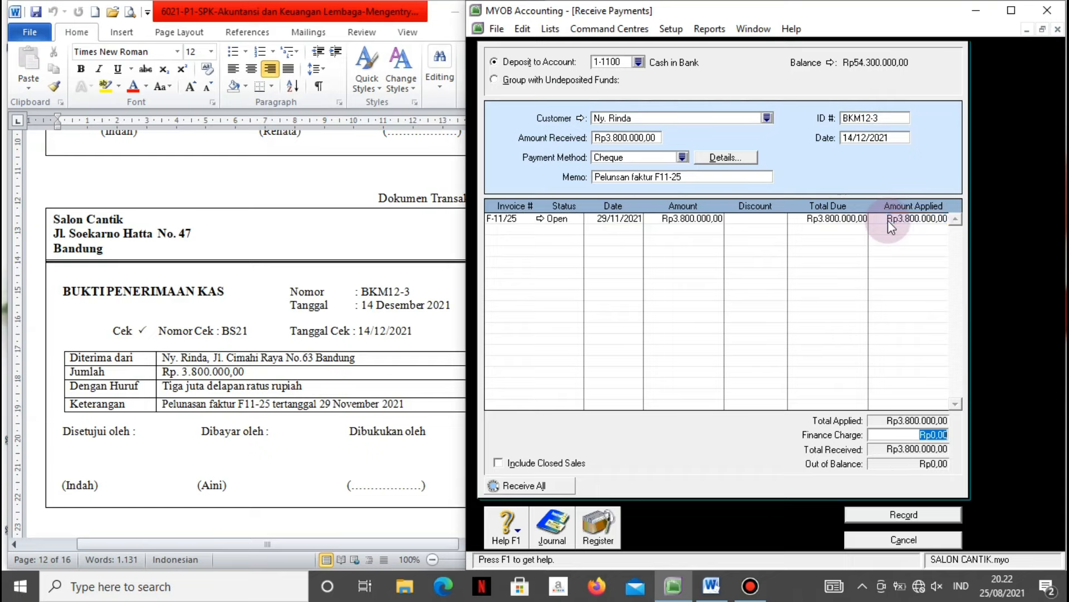
key(ctrl+r)
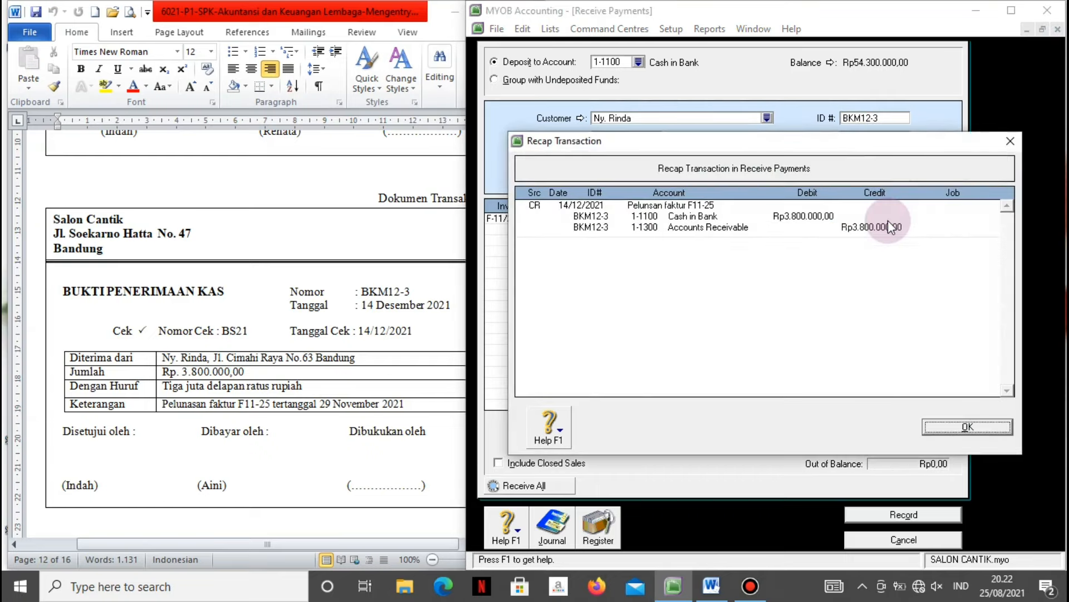
click(968, 427)
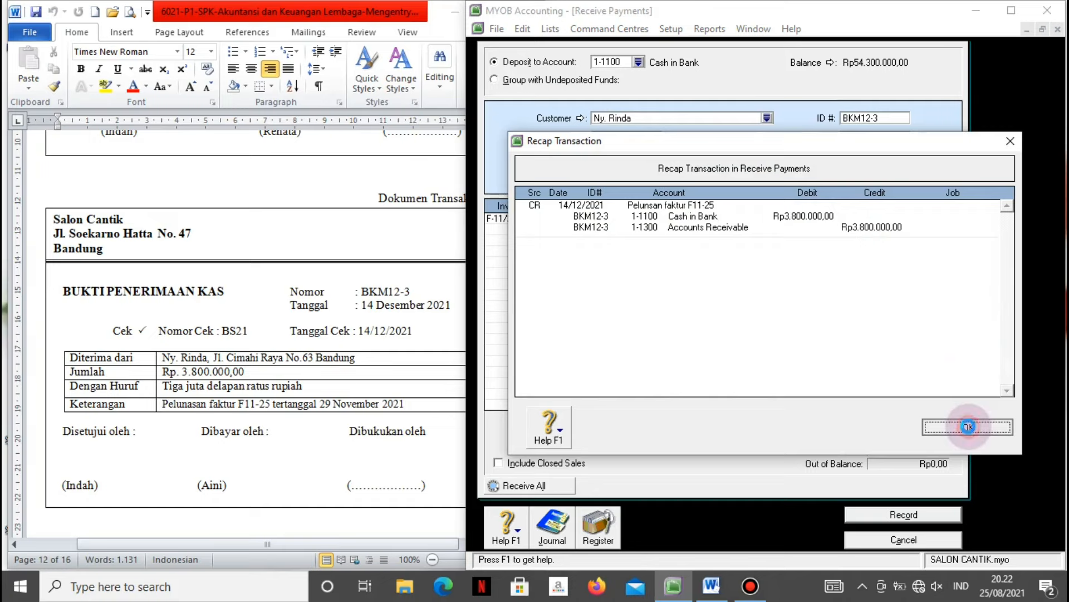
click(889, 513)
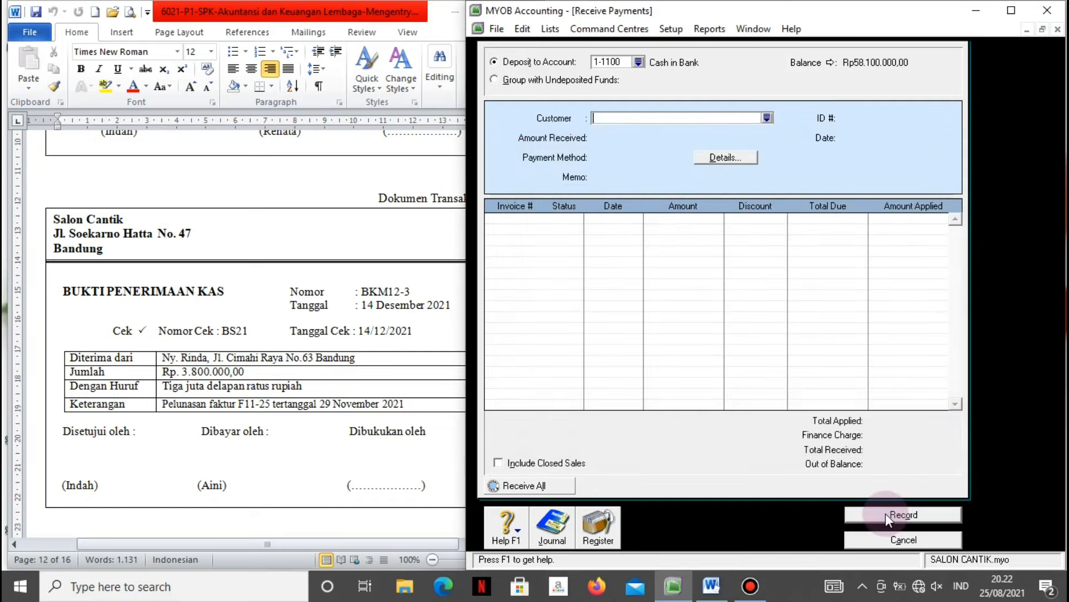
click(884, 540)
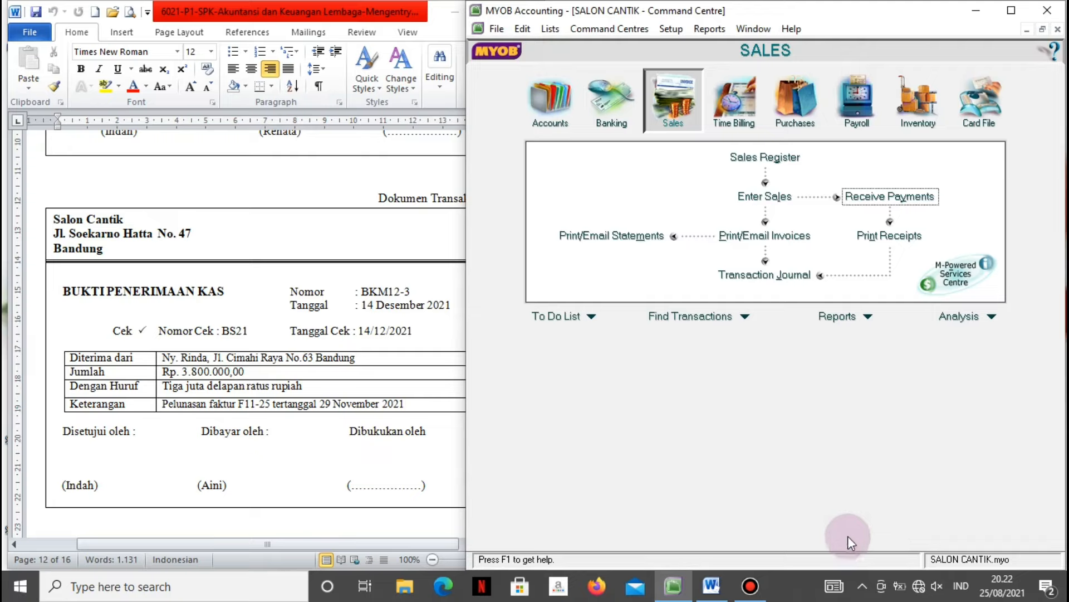
After checking document No. 13, start a Spend Money payment from 1-1200 Petty Cash.
click(312, 508)
key(Down)
key(Down)
key(Down)
key(Down)
key(Down)
key(Down)
key(Down)
key(Down)
key(Down)
key(Down)
key(Down)
key(Down)
key(Down)
key(Down)
key(Down)
key(Down)
key(Down)
key(Down)
key(Down)
key(Down)
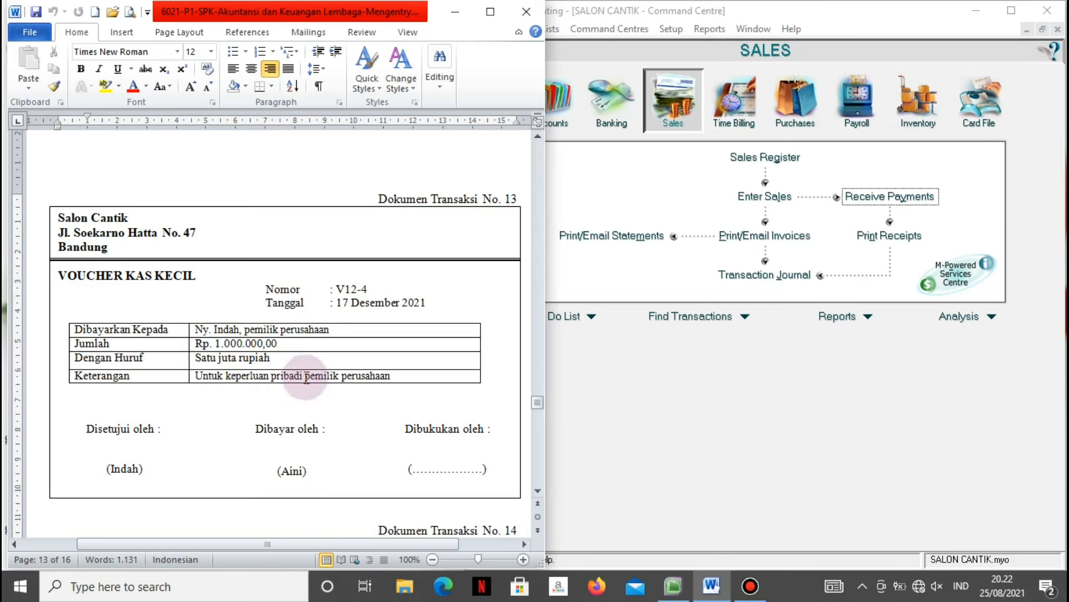
click(582, 421)
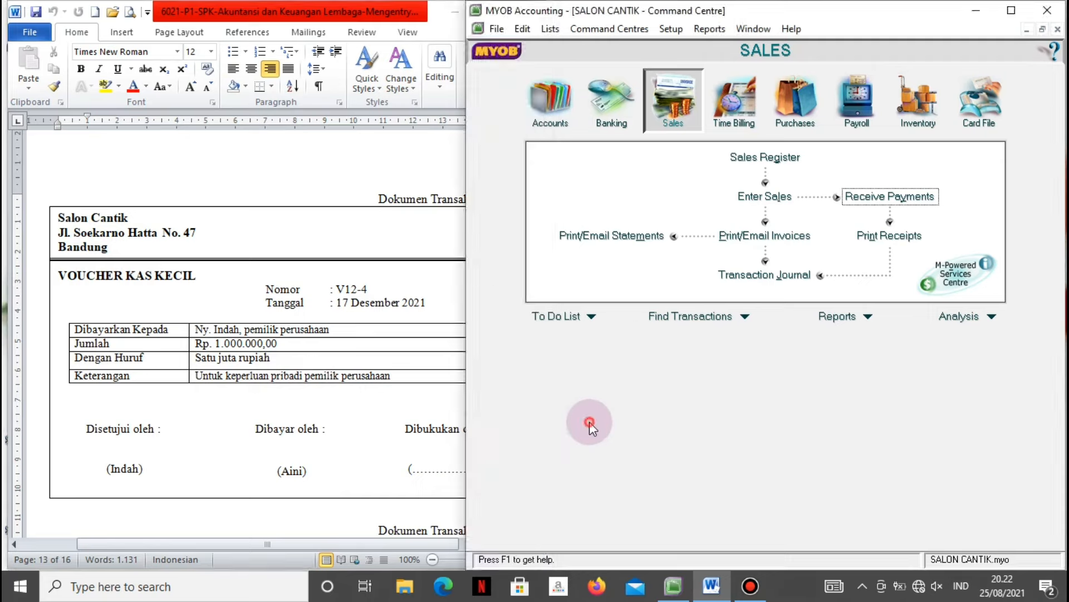
click(602, 127)
click(609, 165)
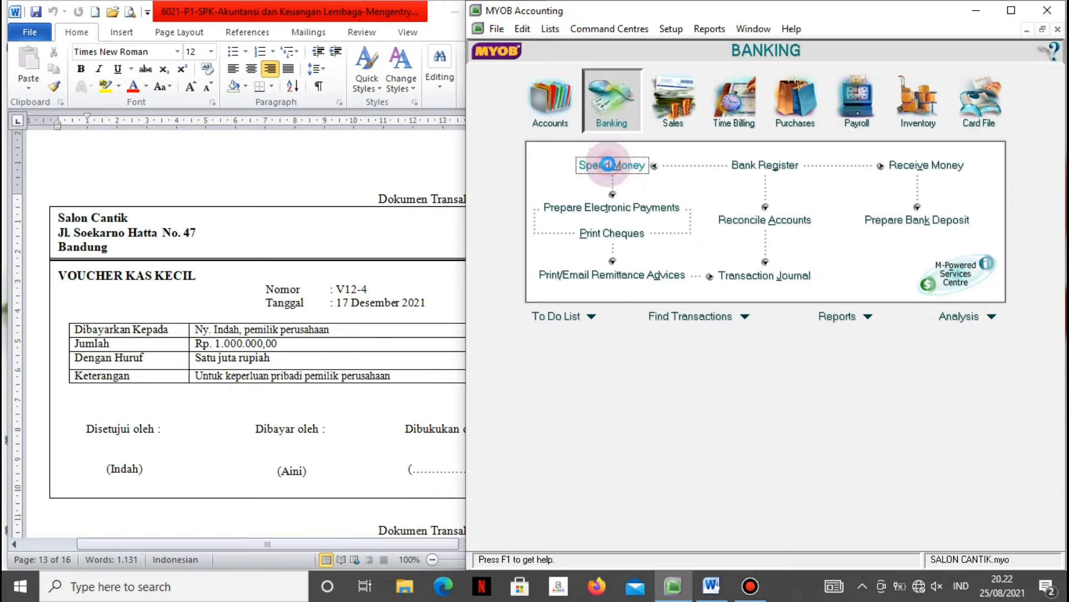
click(644, 58)
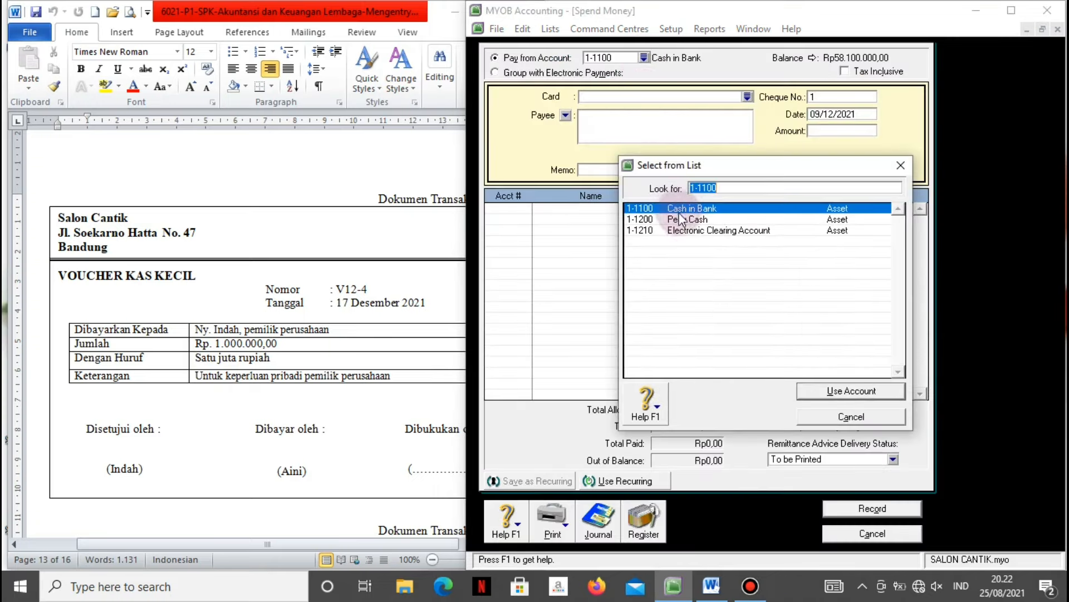
click(681, 219)
click(825, 391)
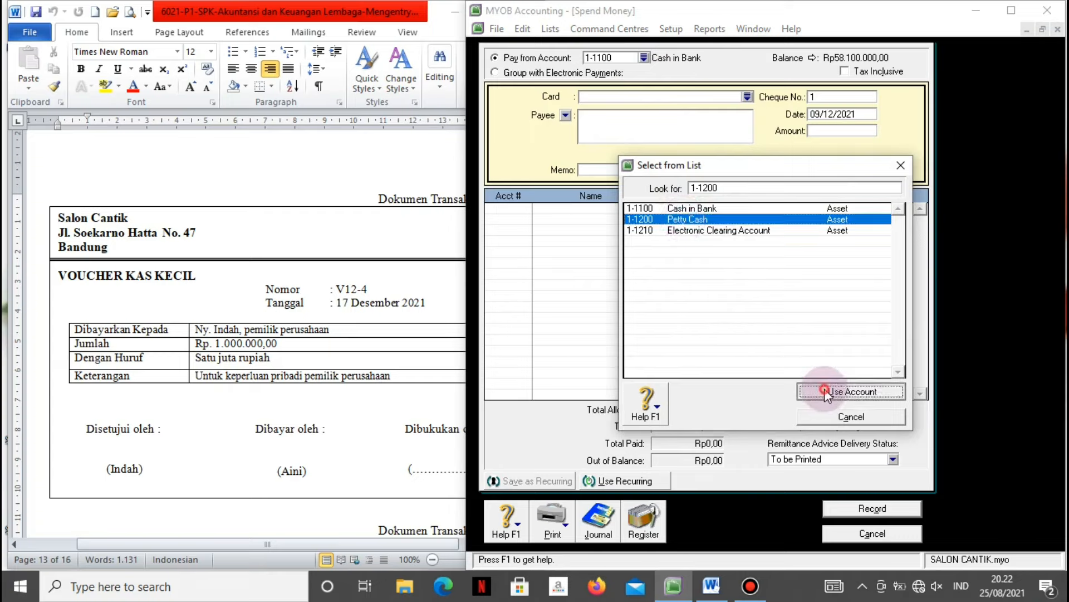
Enter the owner as payee, memo 'Pengambilan pribadi', voucher V12-4, date 17/12/2021, Rp1.000.000.
click(673, 124)
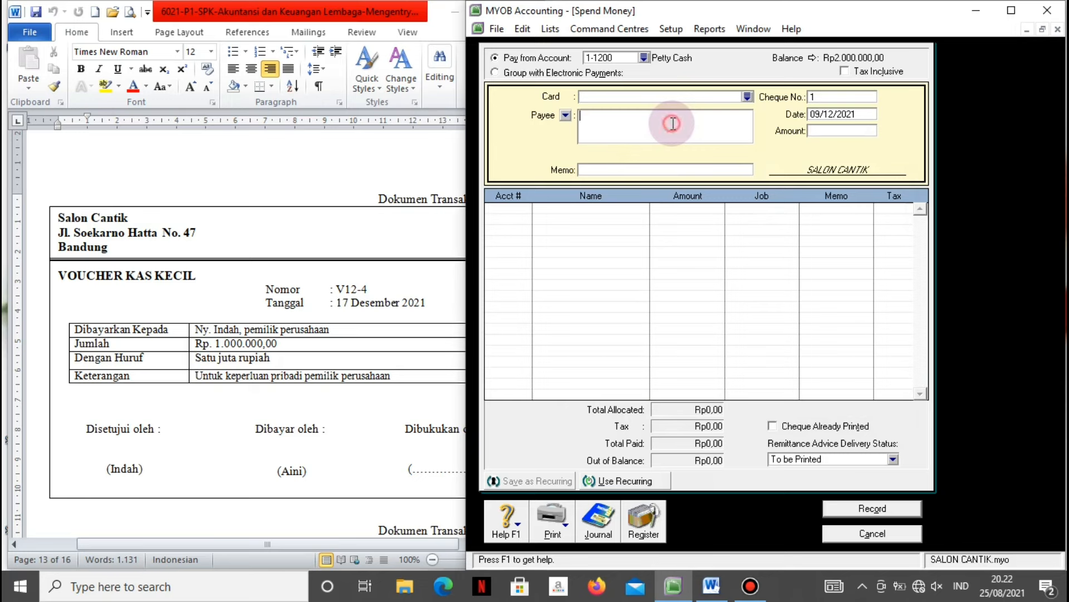
text(Ny. Indah)
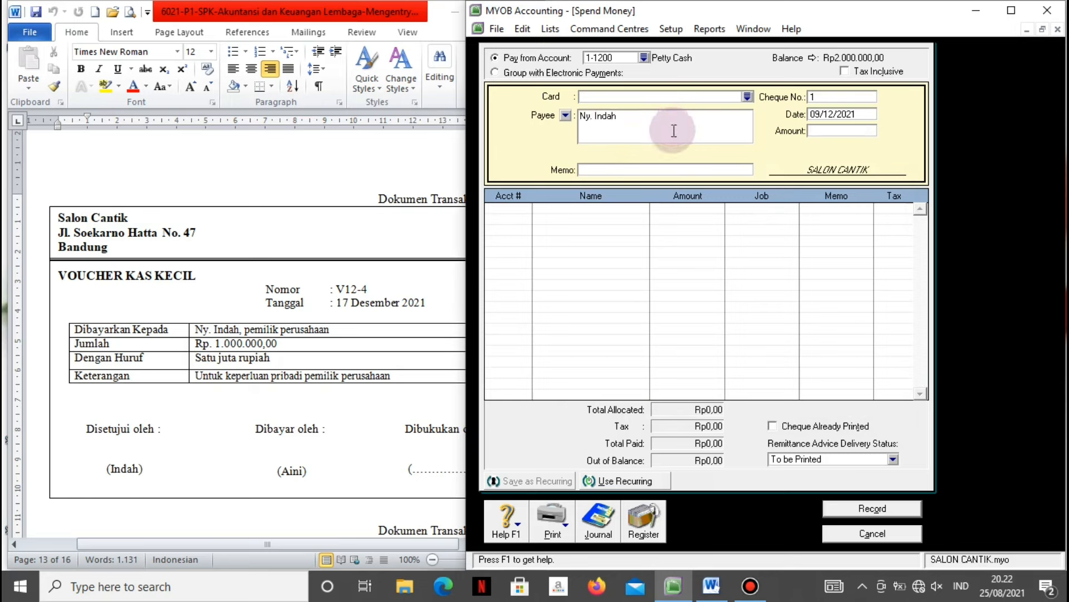
click(672, 169)
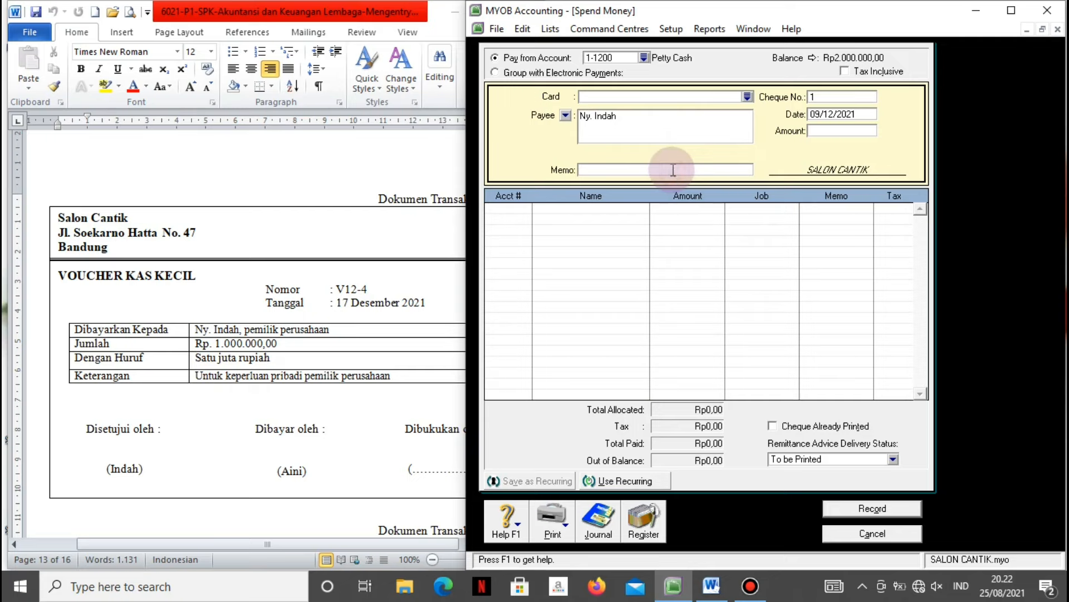
text(Pengambilan pribadi)
click(839, 96)
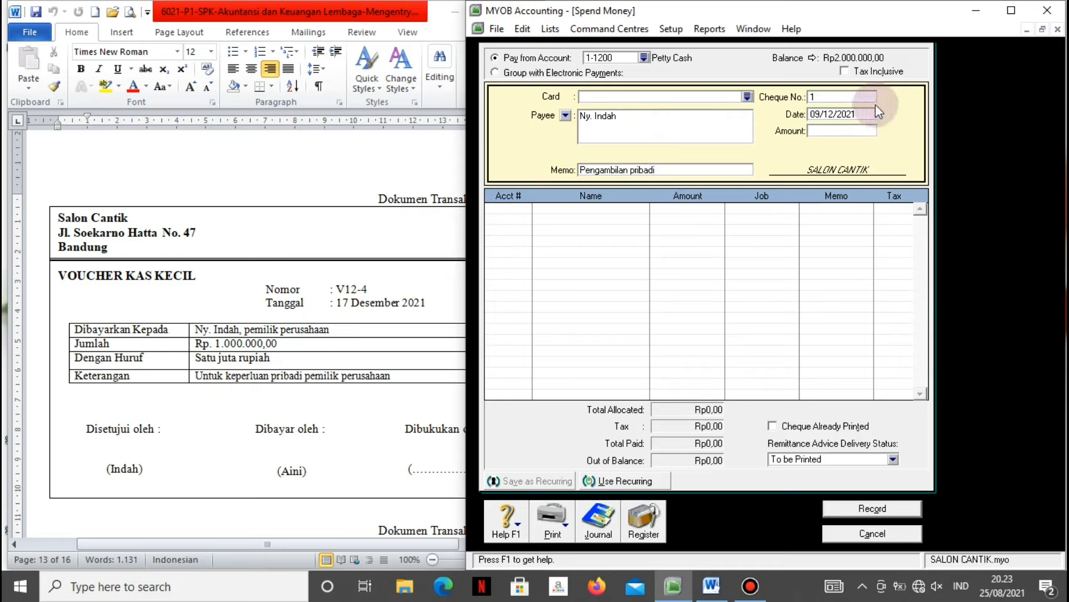
text(V12-4)
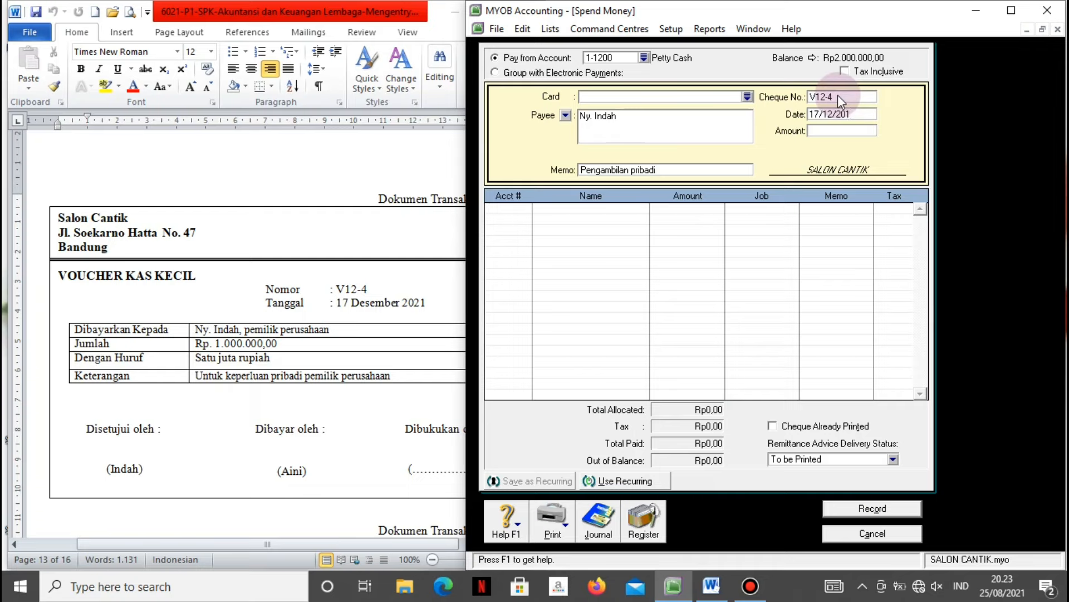
key(Tab)
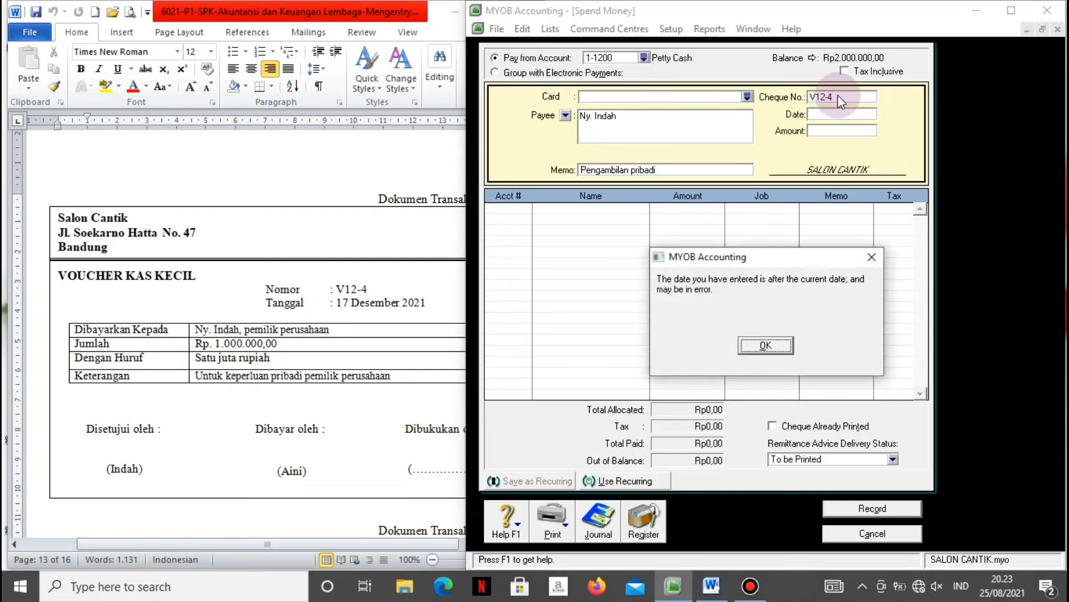
key(Return)
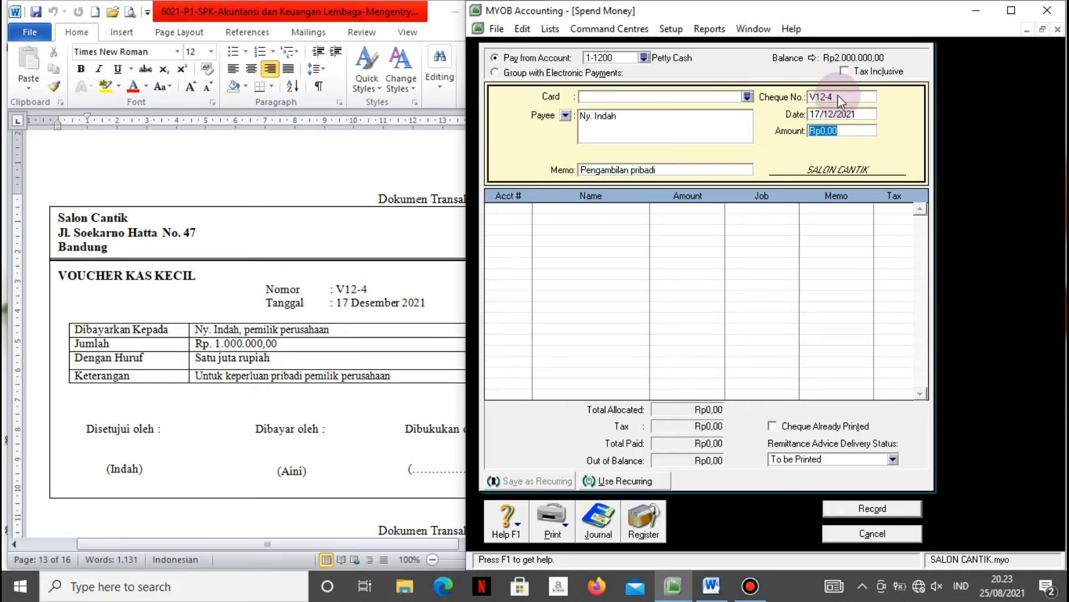
text(1.000.00)
text(0)
key(Tab)
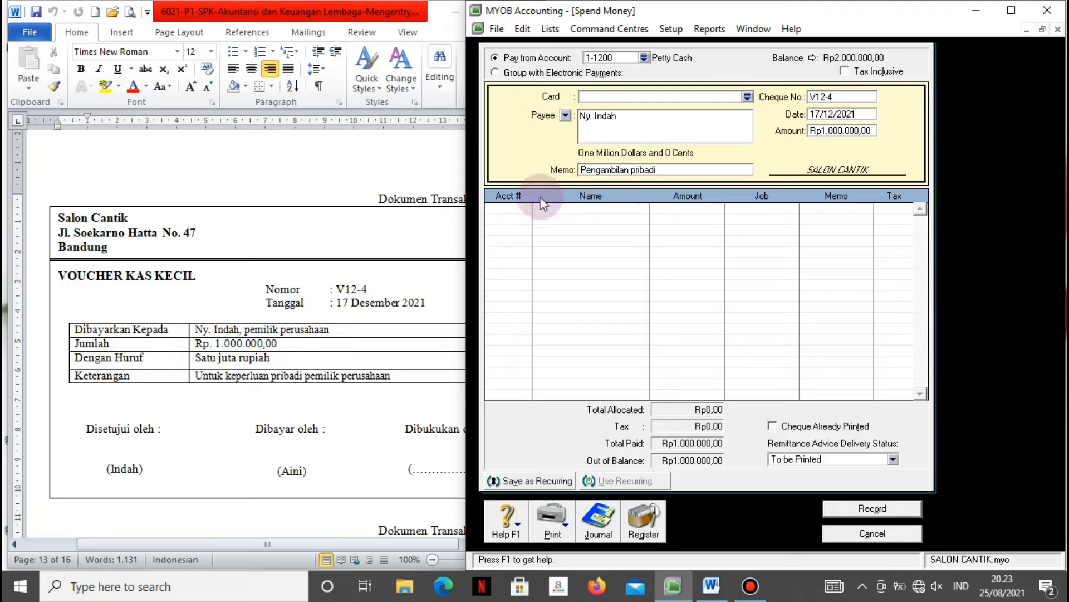
Allocate the Rp1.000.000 to account 3-1200, review the recap and record V12-4.
click(527, 212)
text(6-)
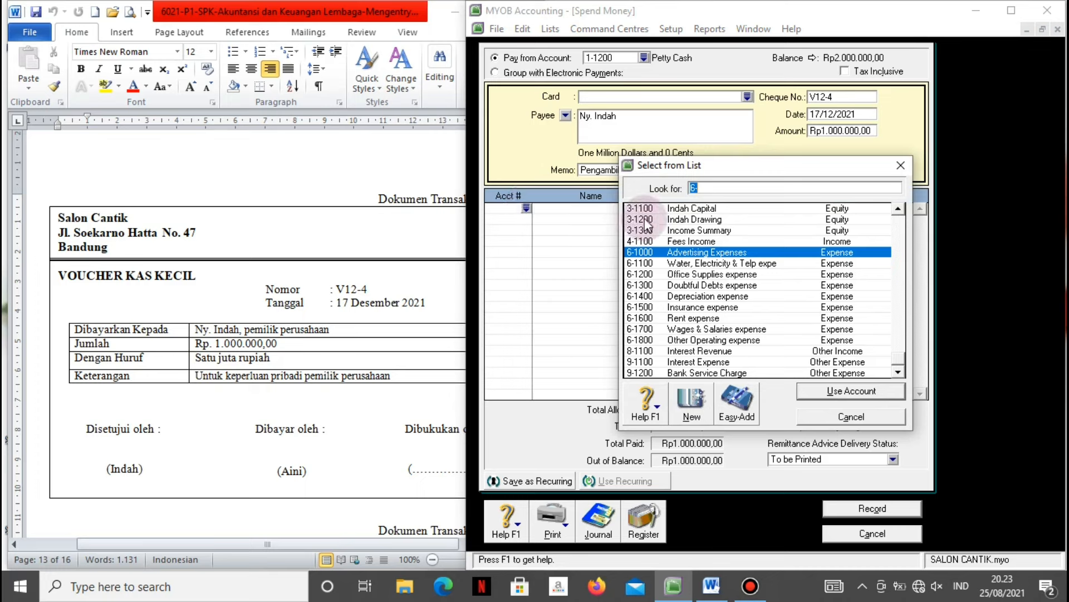
click(674, 220)
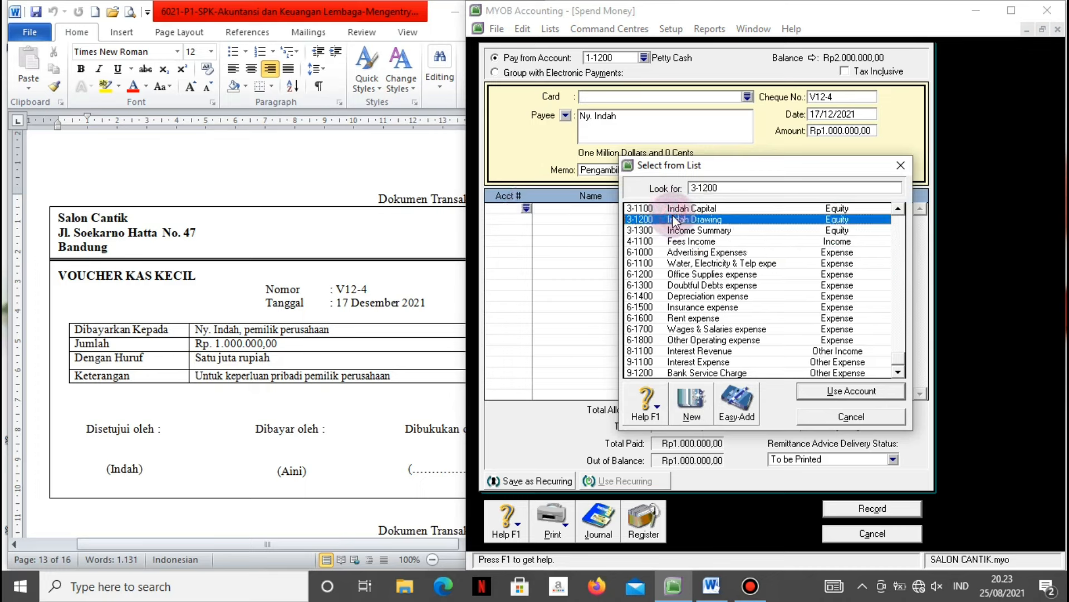
click(806, 391)
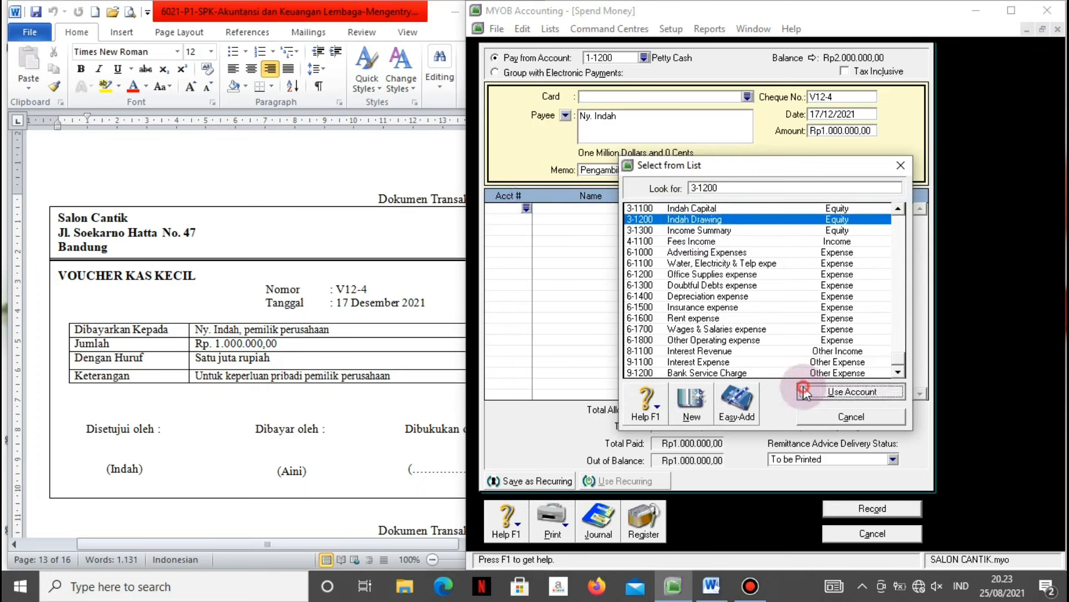
key(Tab)
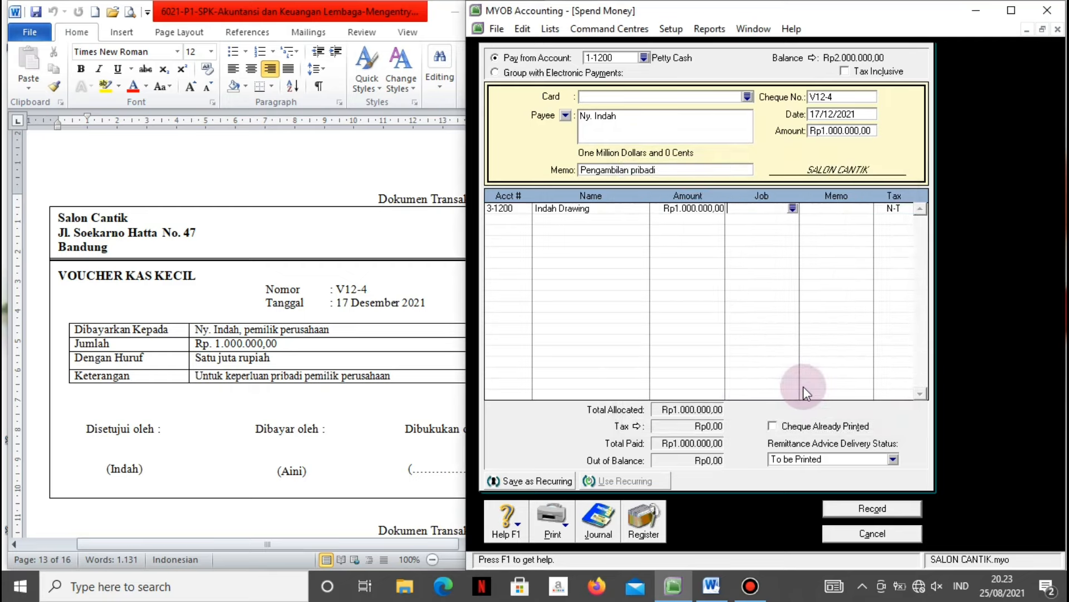
key(ctrl+r)
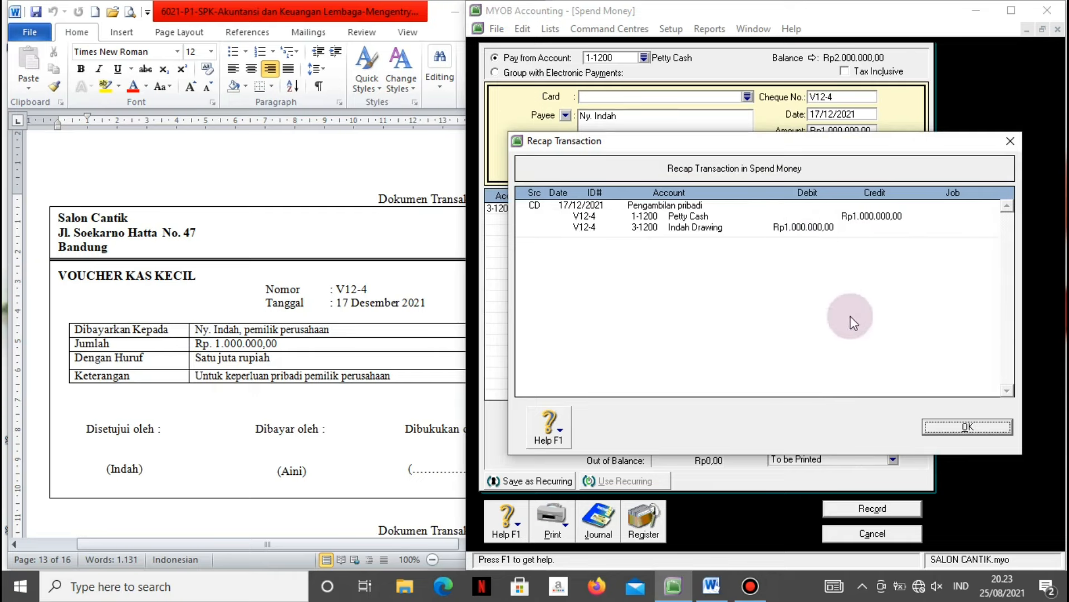
click(938, 425)
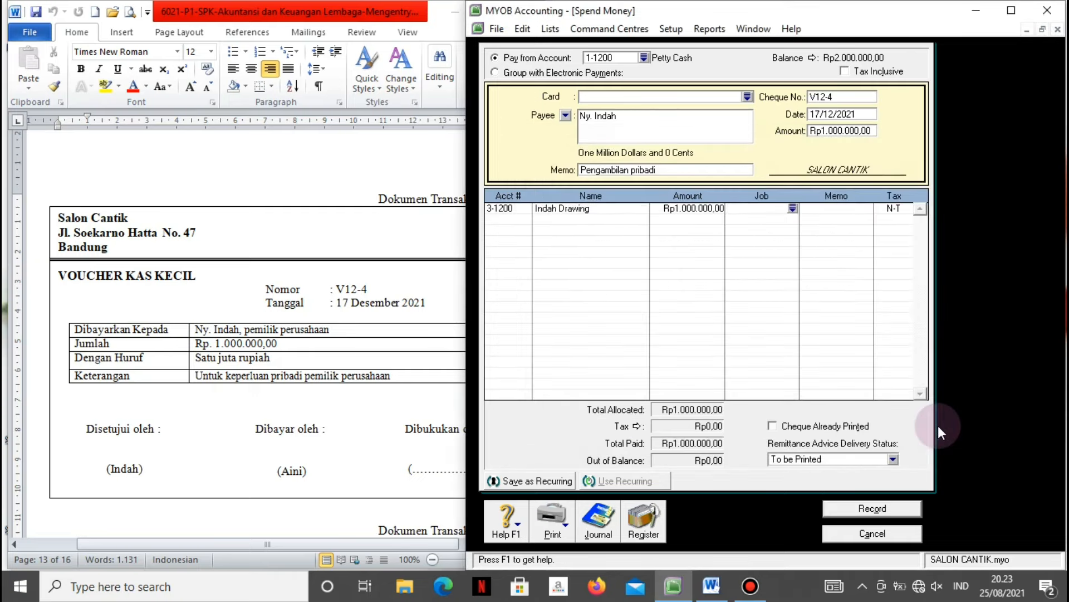
click(852, 509)
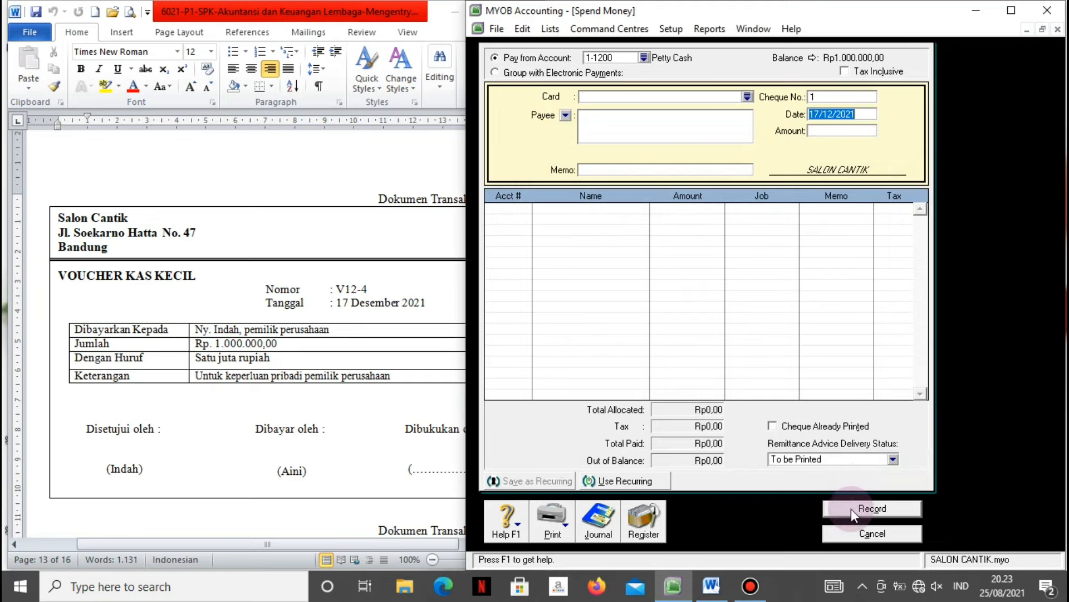
click(852, 533)
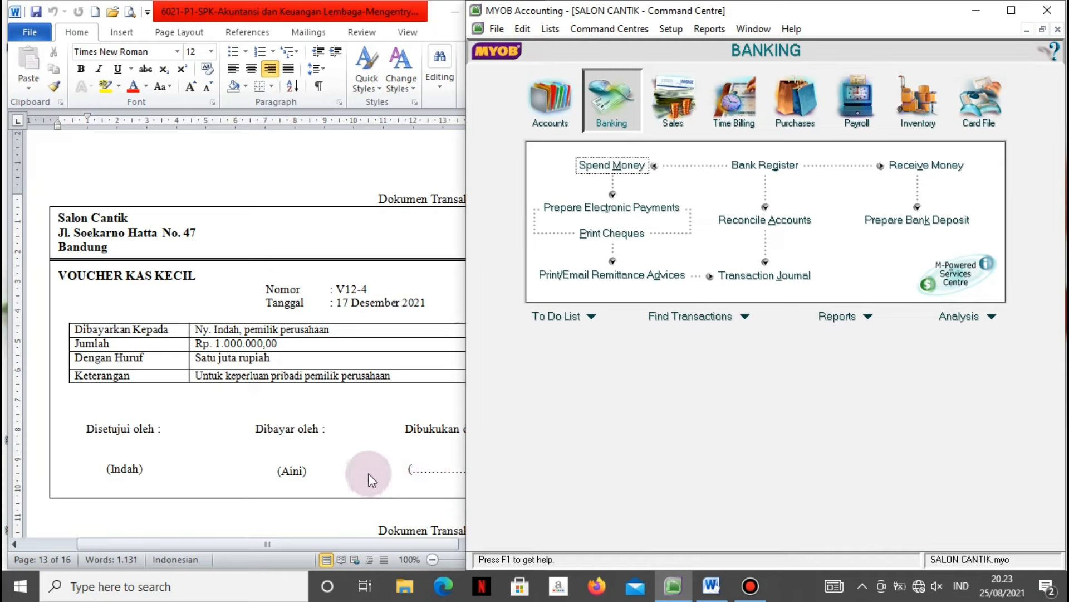
Review document No. 14 (invoice F12-2) in Word and start a new sales invoice.
click(335, 509)
scroll(334, 509, down, 9)
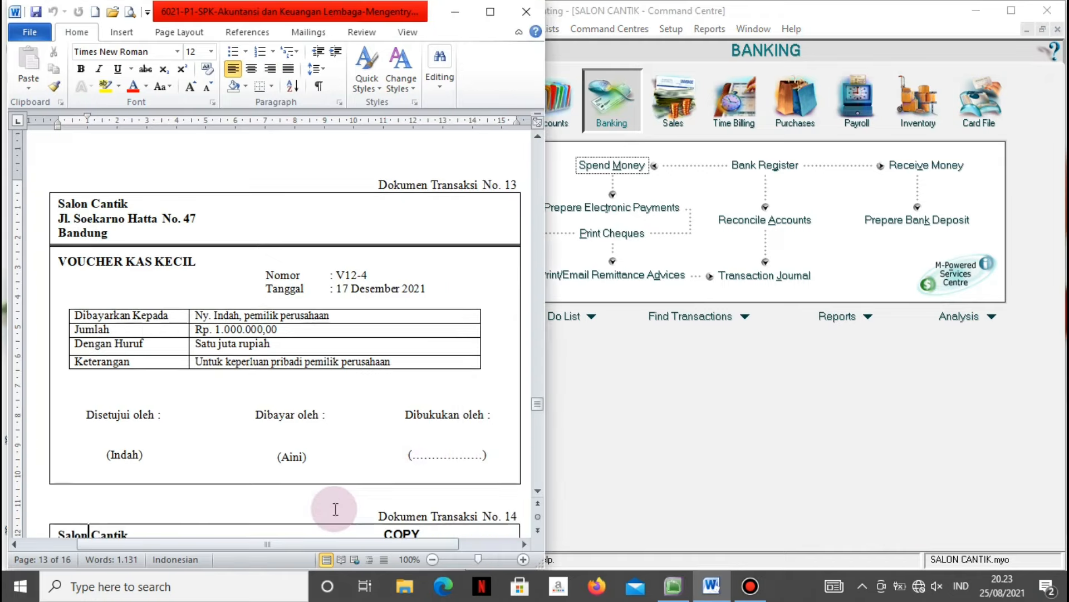
scroll(336, 509, down, 1)
key(ctrl+r)
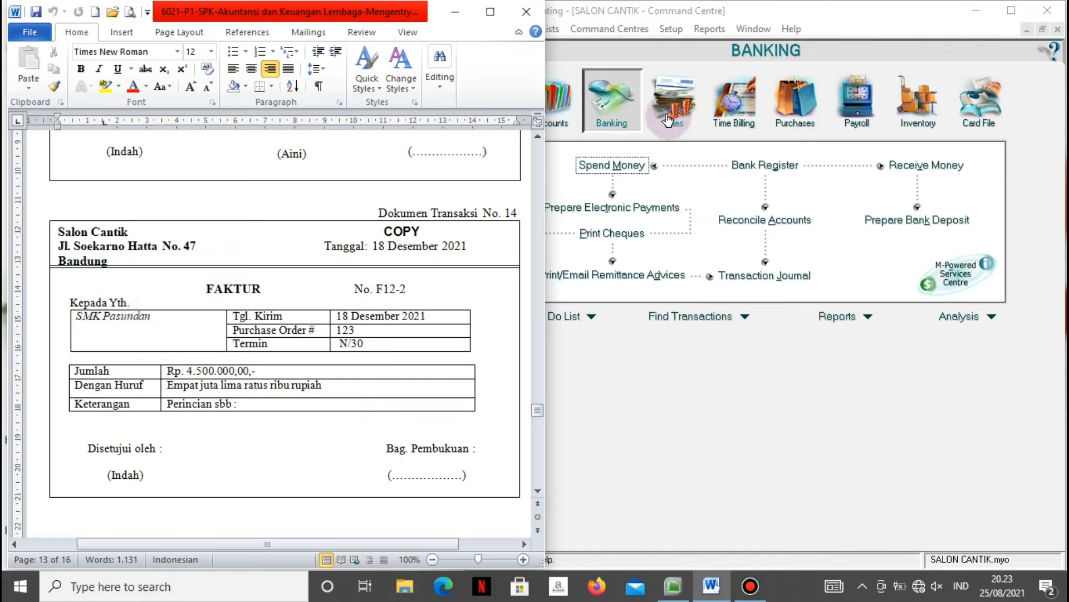
click(684, 115)
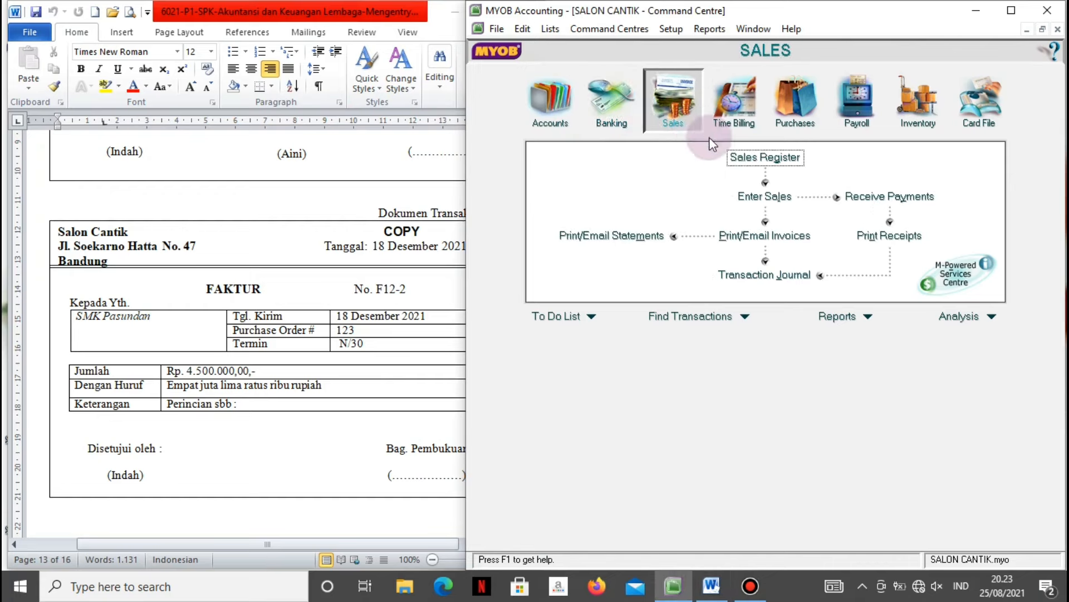
click(747, 199)
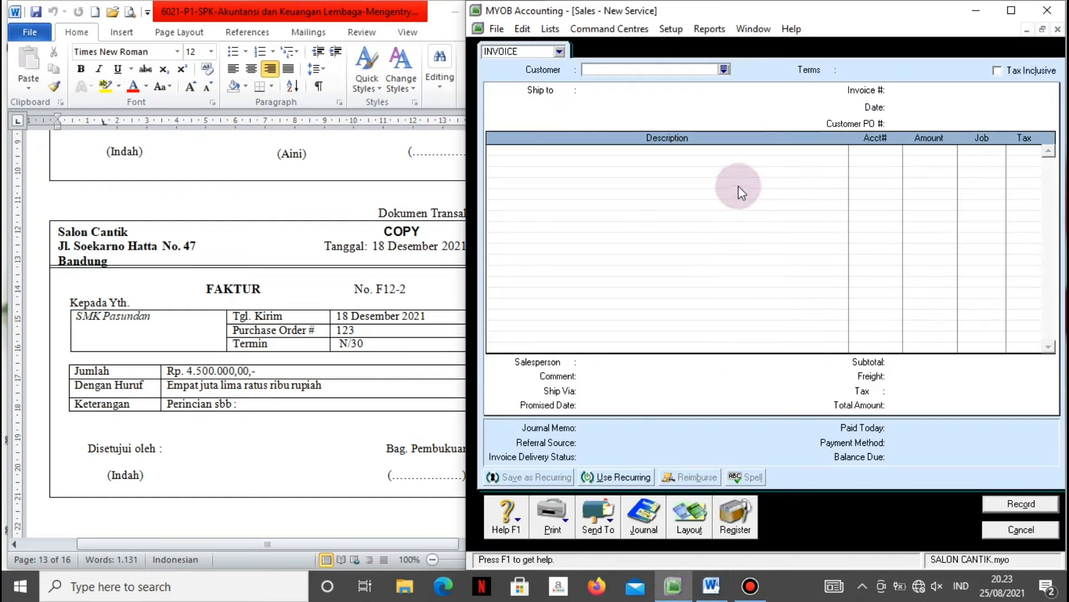
Choose SMK Pasundan as the invoice customer.
click(724, 69)
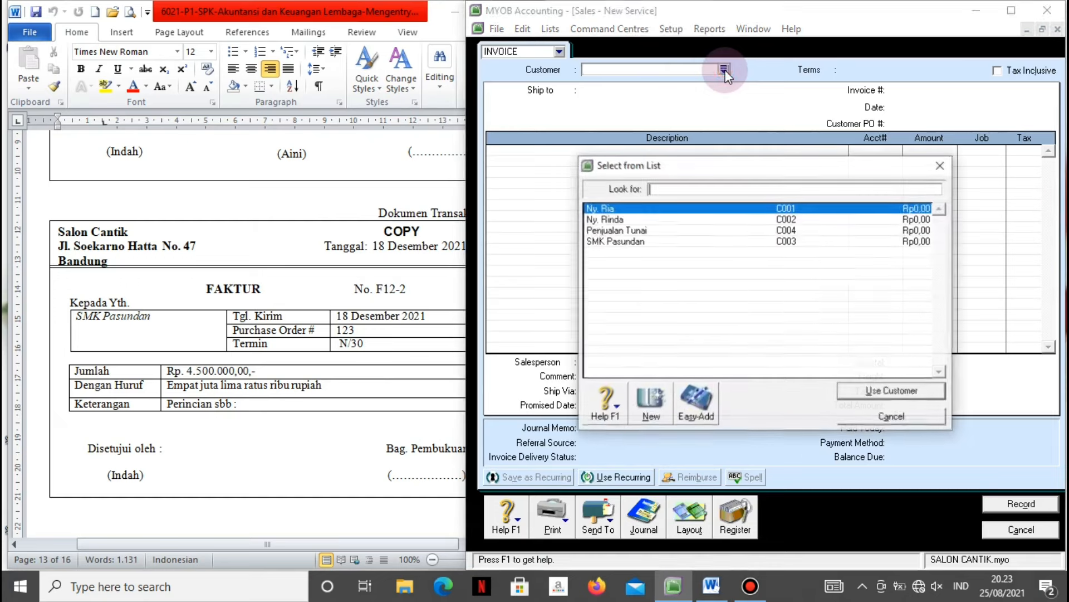
click(629, 243)
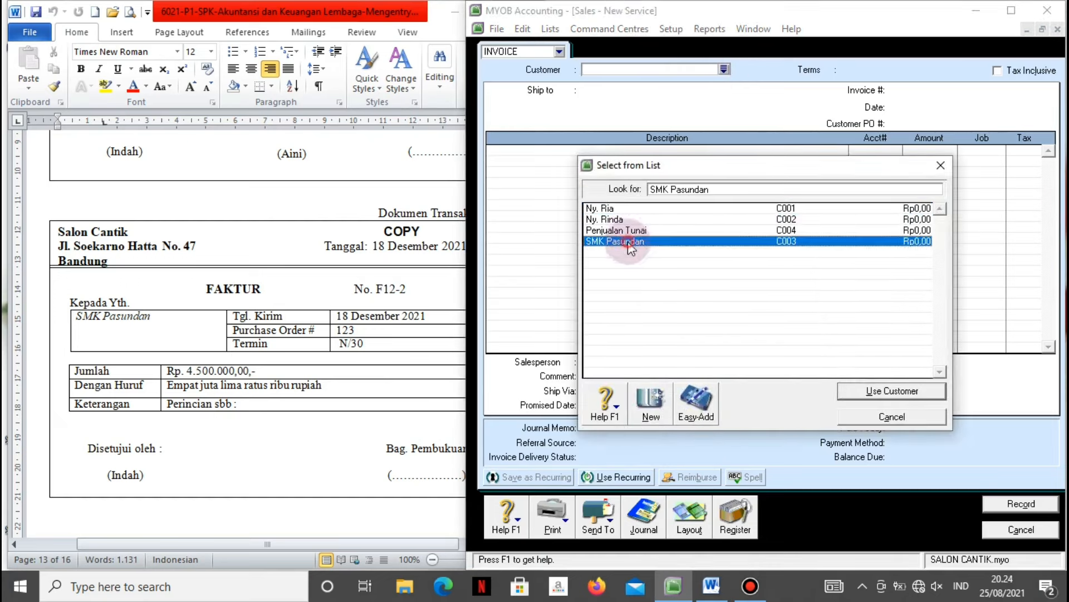
click(858, 390)
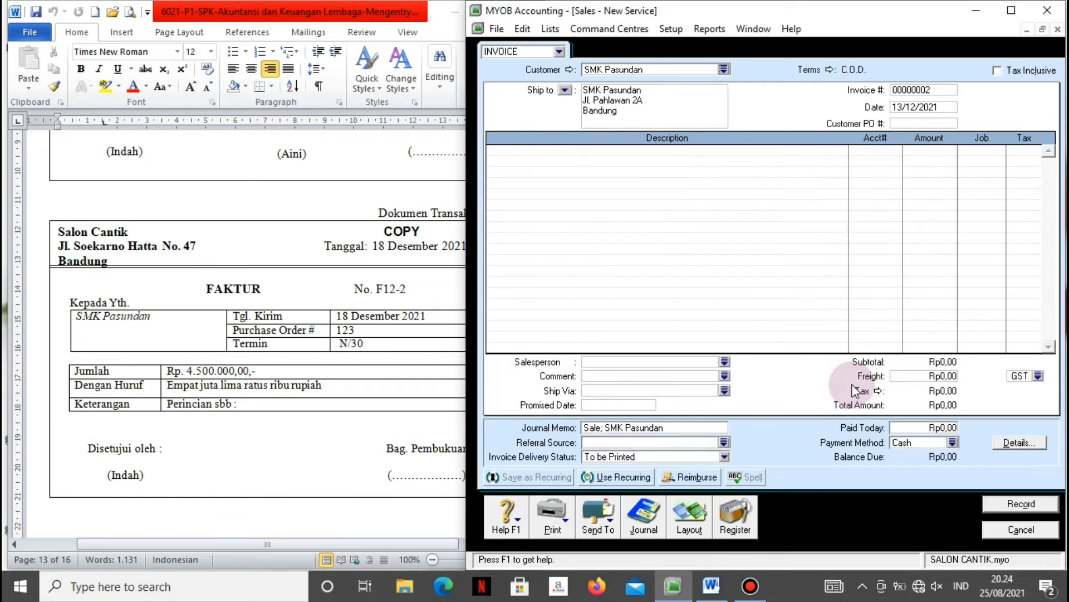
Change the credit terms from C.O.D. to payment due in 30 days.
click(832, 70)
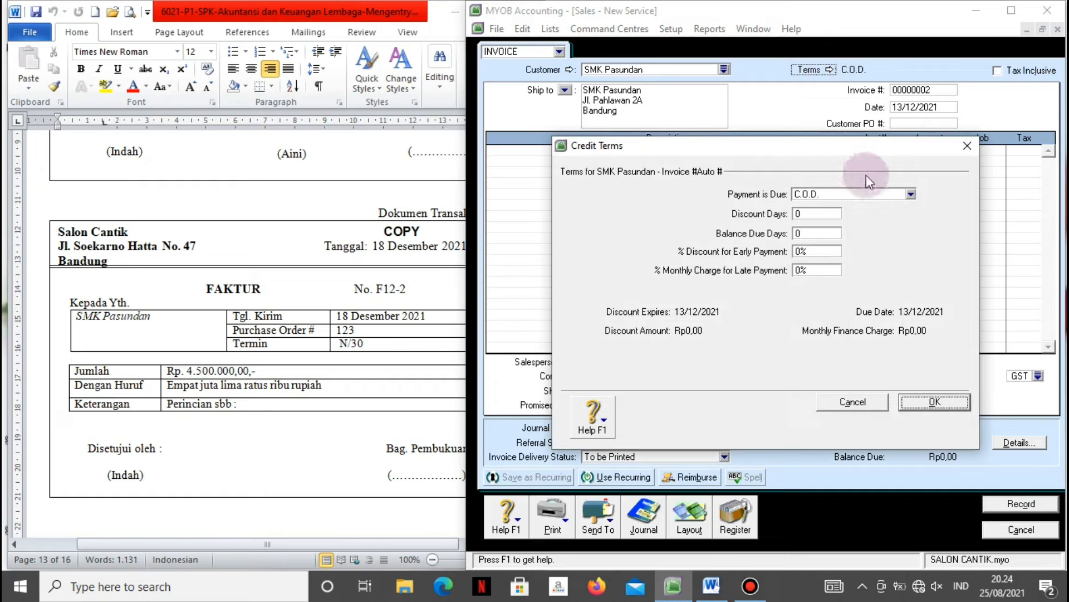
click(911, 195)
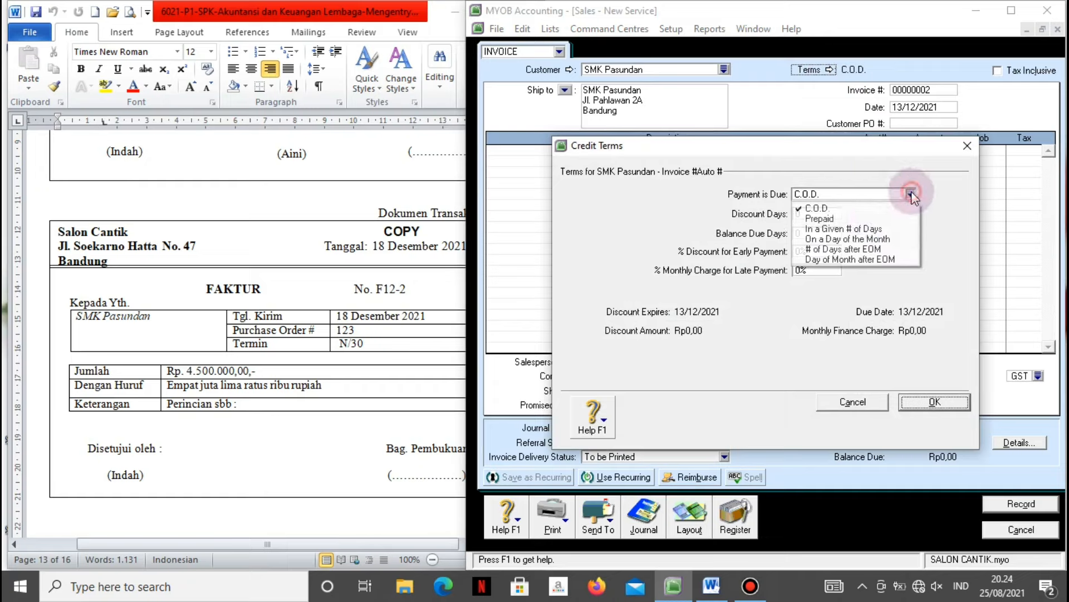
click(861, 229)
click(812, 234)
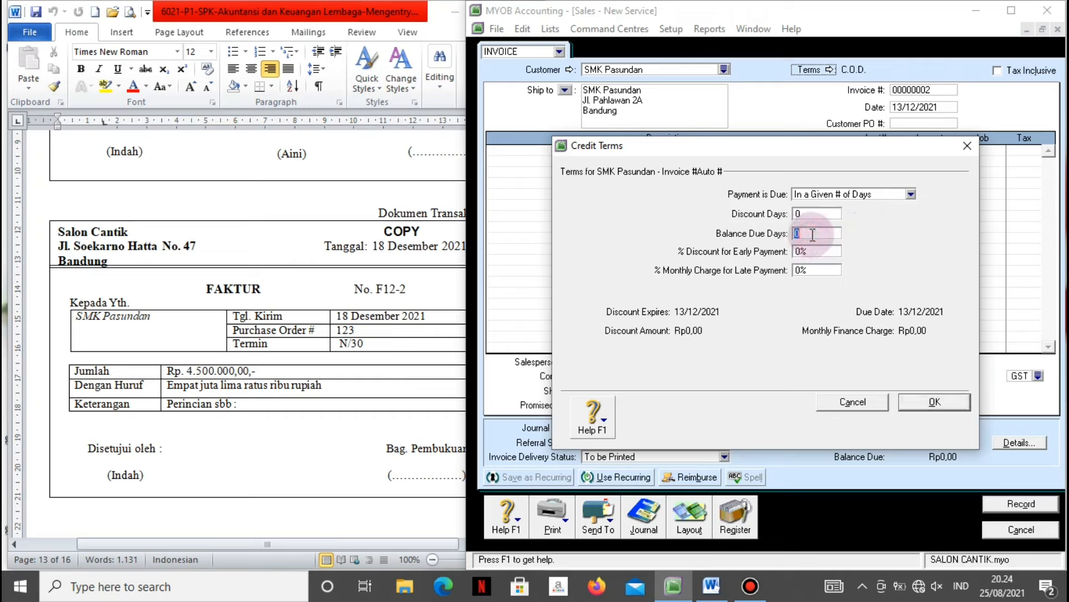
text(30)
key(Tab)
click(907, 399)
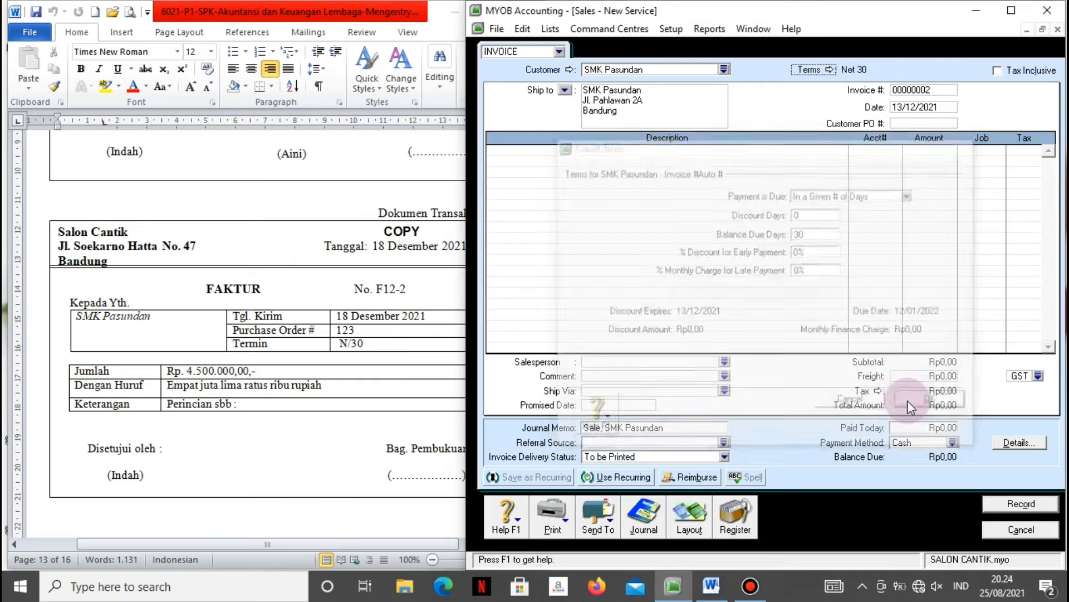
click(927, 91)
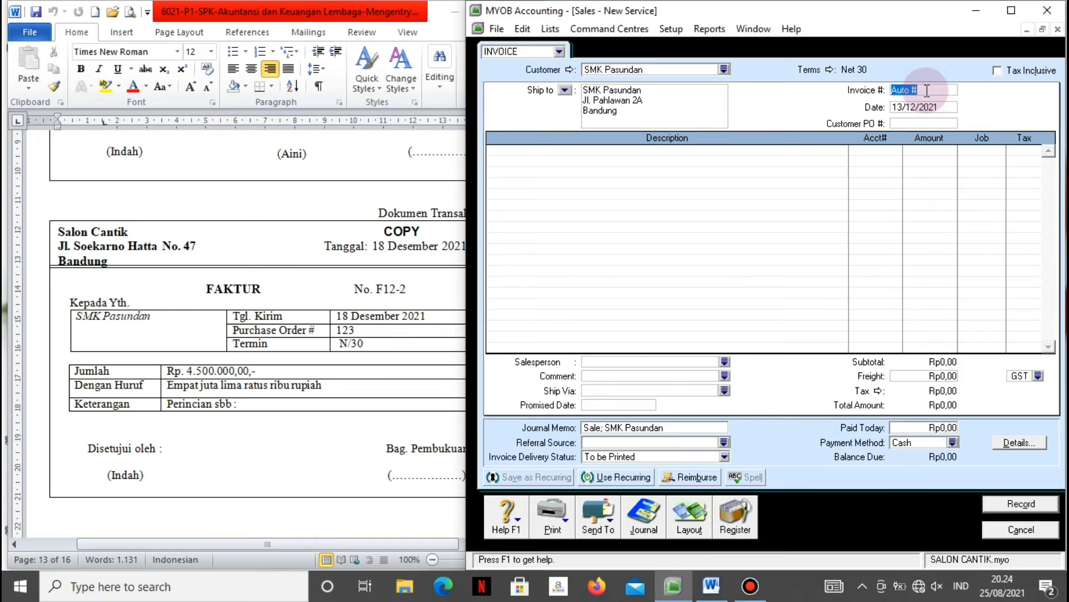
Set invoice number F12-2, date 18/12/2021 and PO 123.
text(F12-2)
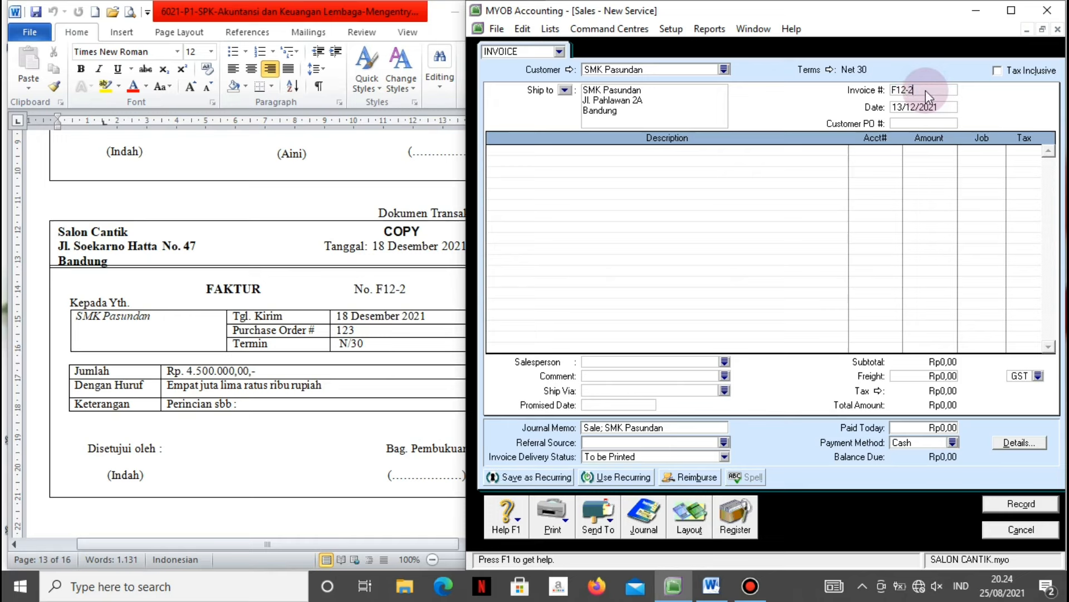
text(18/12/2021)
key(Tab)
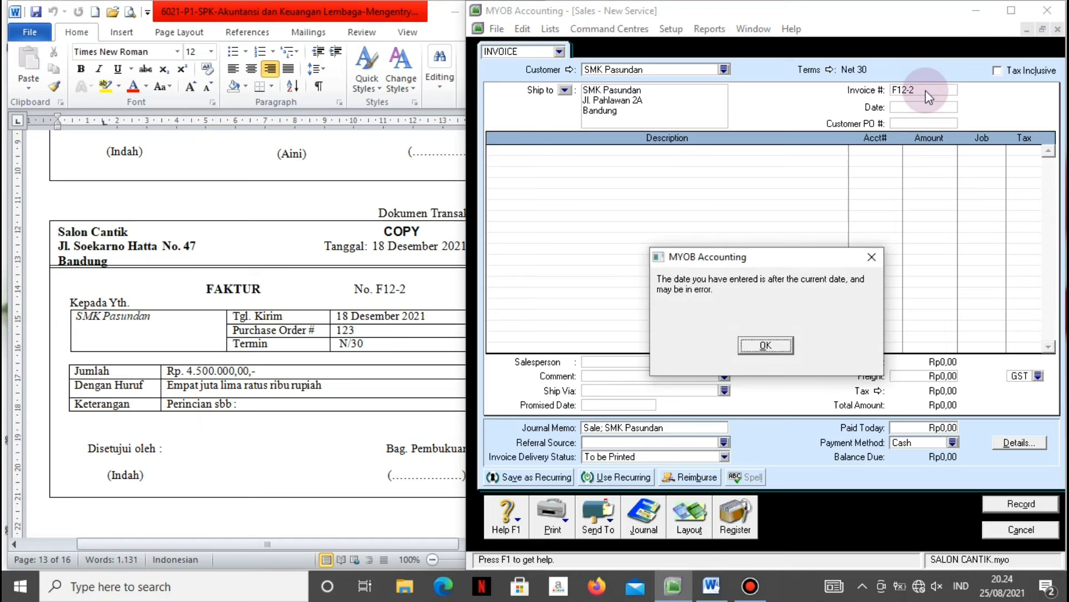
key(Return)
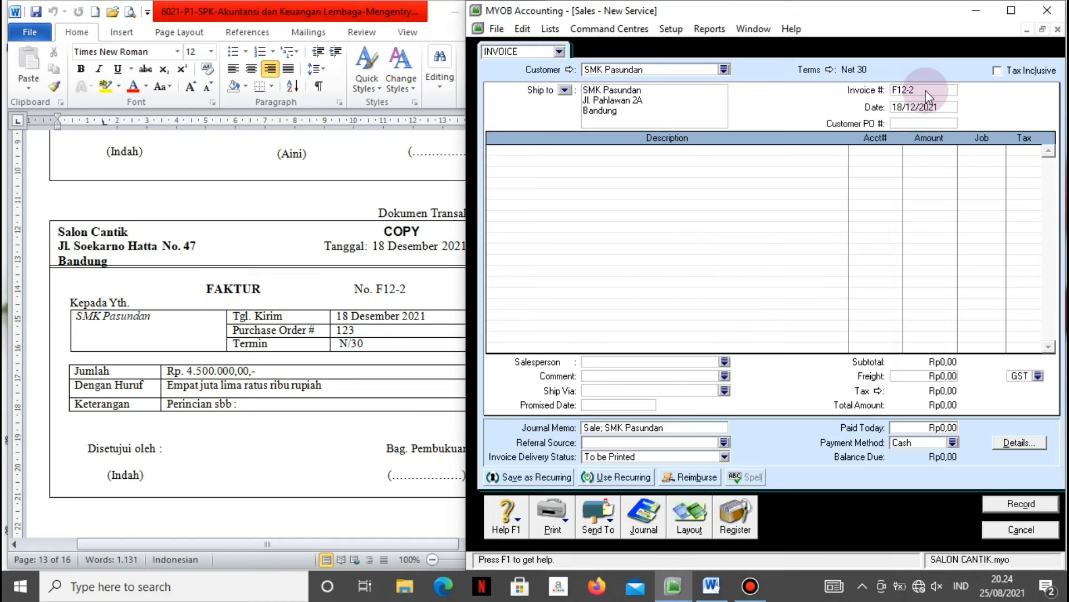
text(123)
key(Tab)
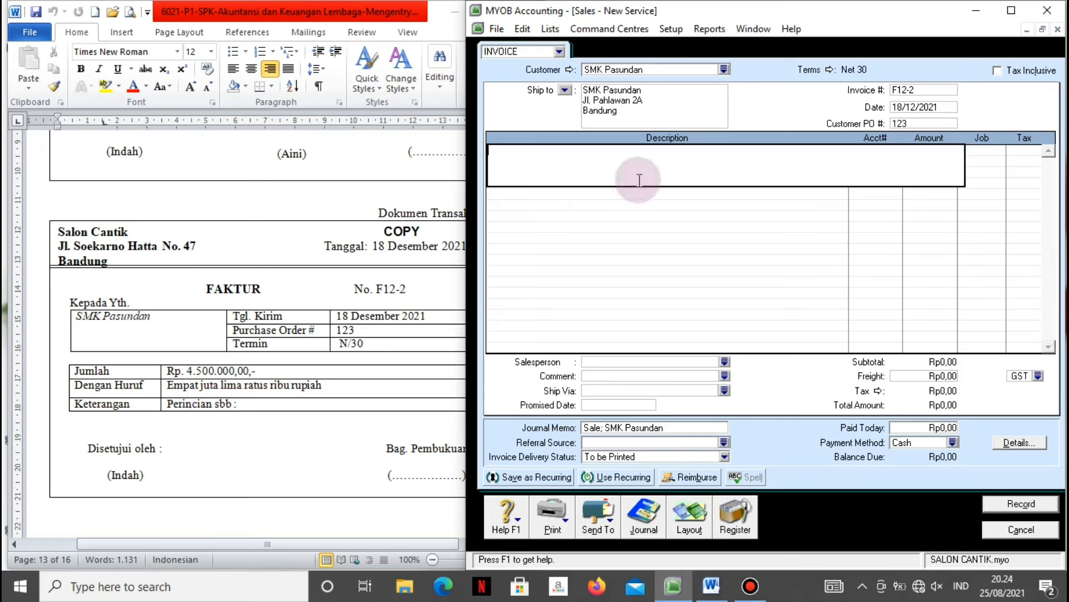
Add the line 'Pendapatan usaha' to 4-1100 Fees Income for Rp4.500.000.
text(Pendapatan usaha)
key(Tab)
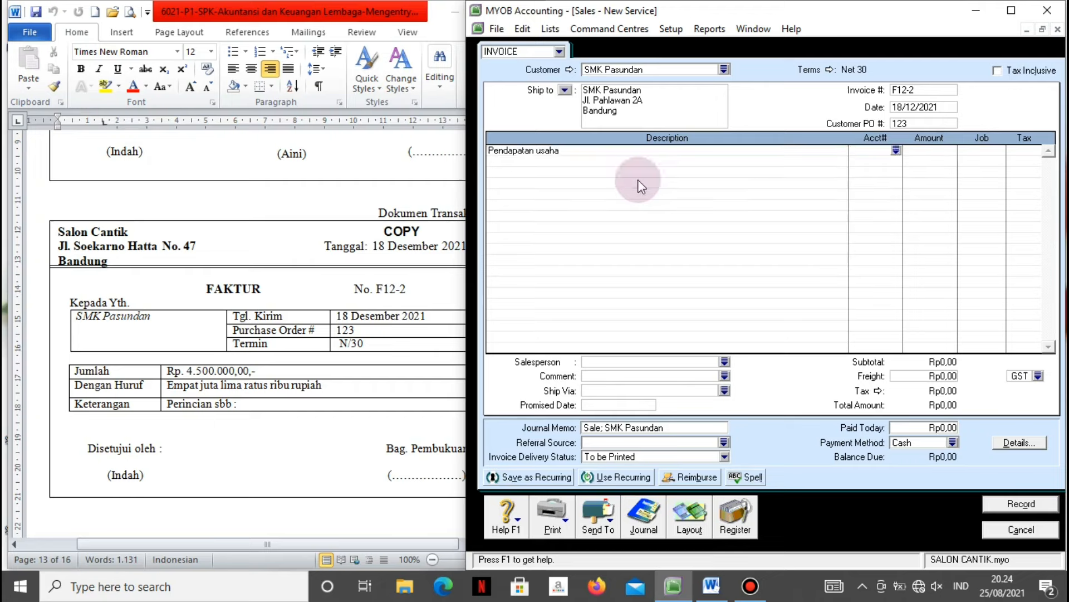
click(896, 150)
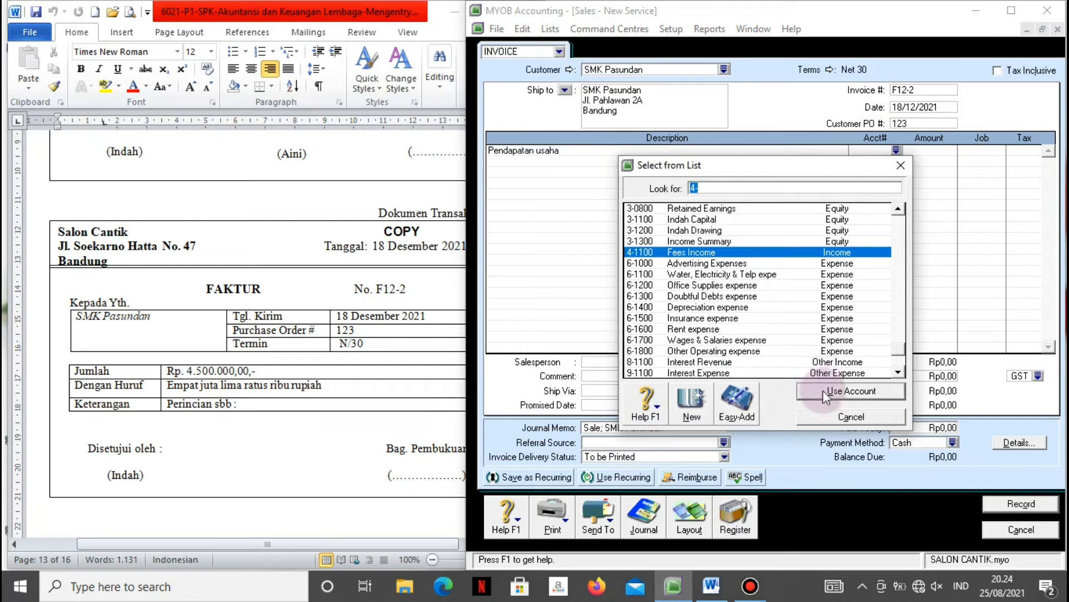
click(823, 390)
key(Tab)
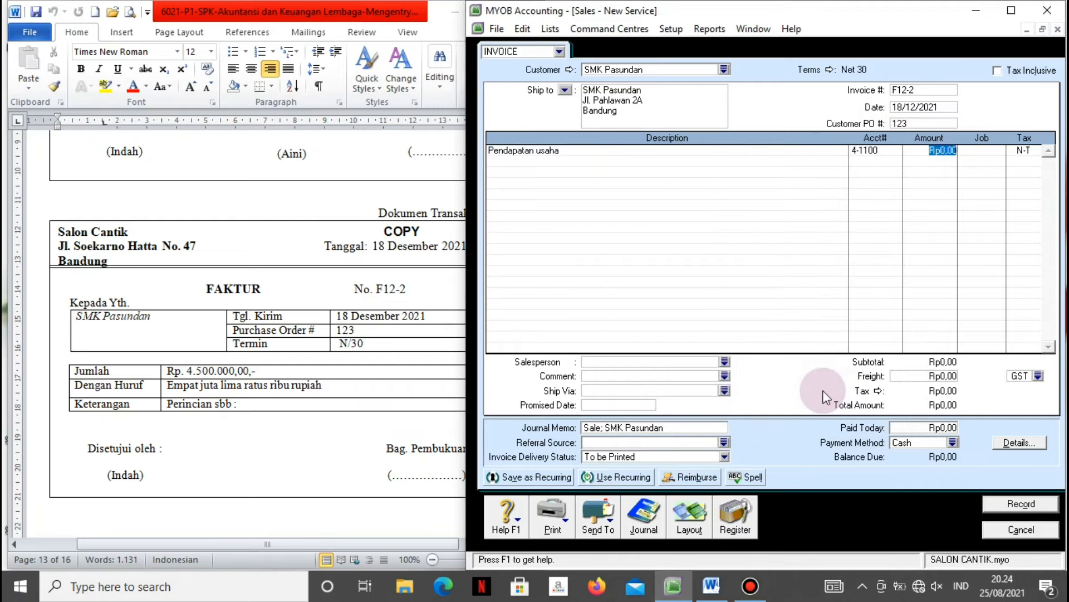
text(4.500.00)
text(0)
key(Tab)
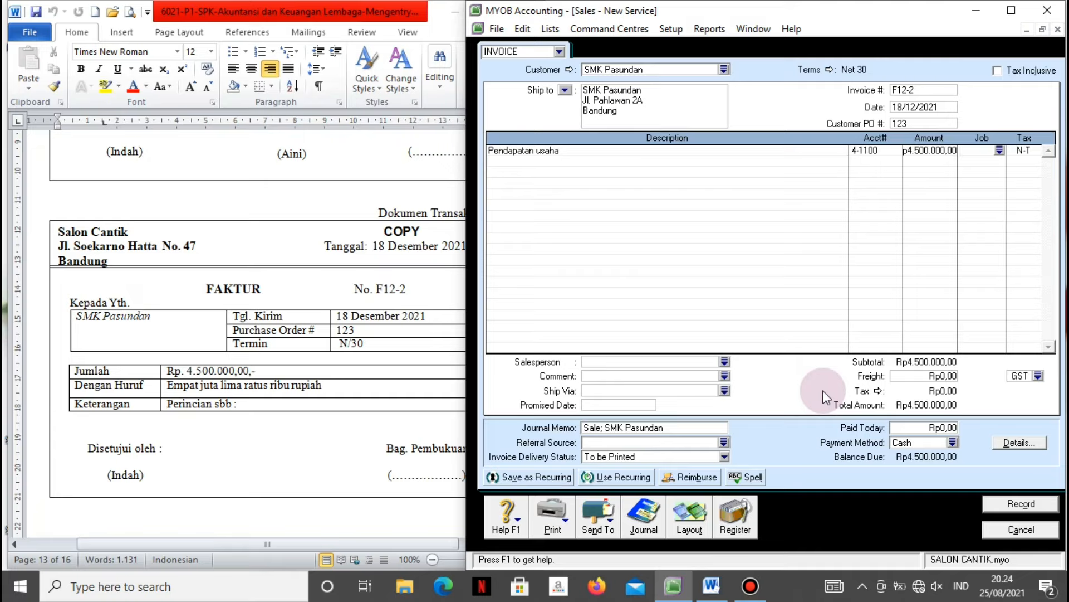
Check the journal recap and record F12-2, ignoring the flagged Indonesian words.
key(ctrl+r)
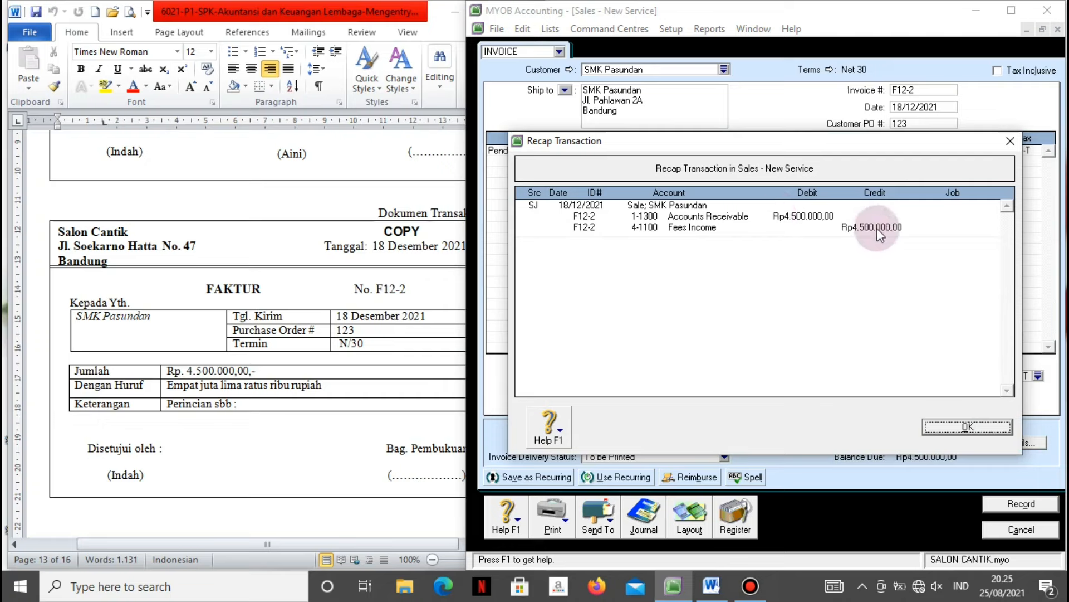
click(947, 427)
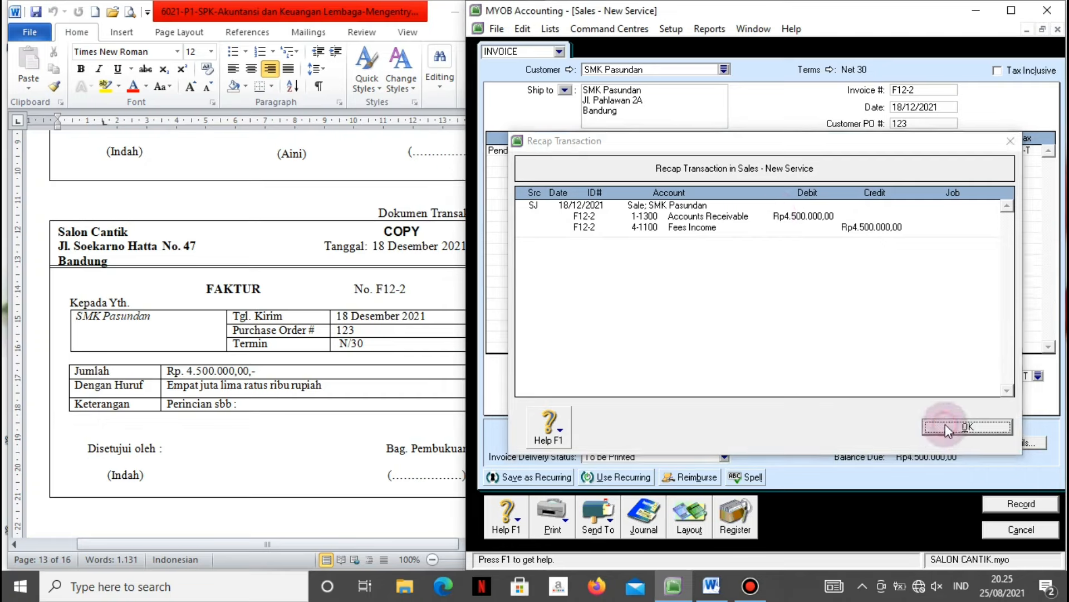
click(1009, 511)
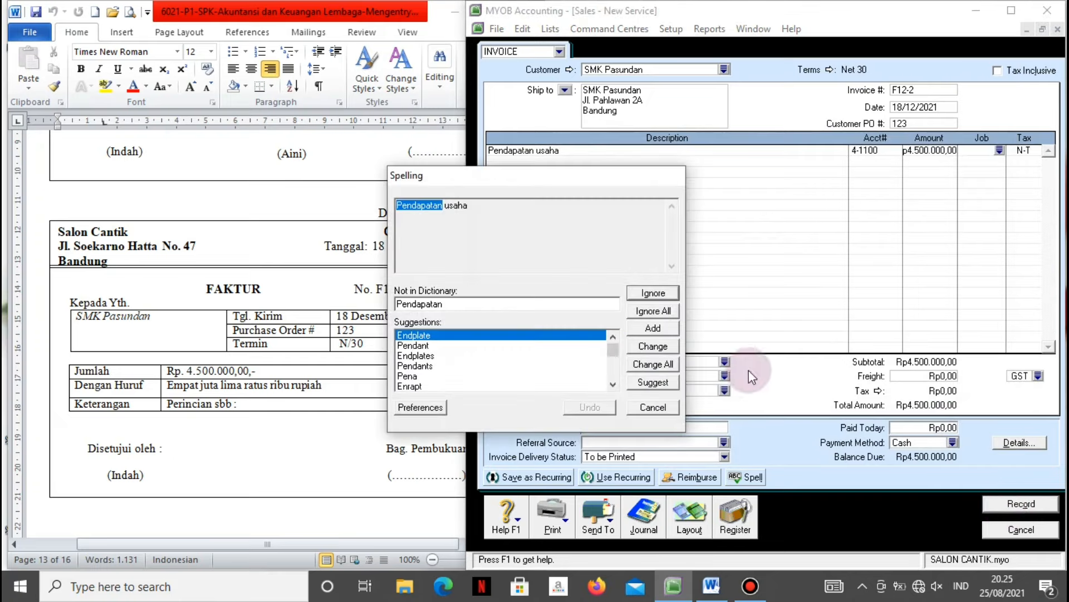
click(657, 310)
click(654, 311)
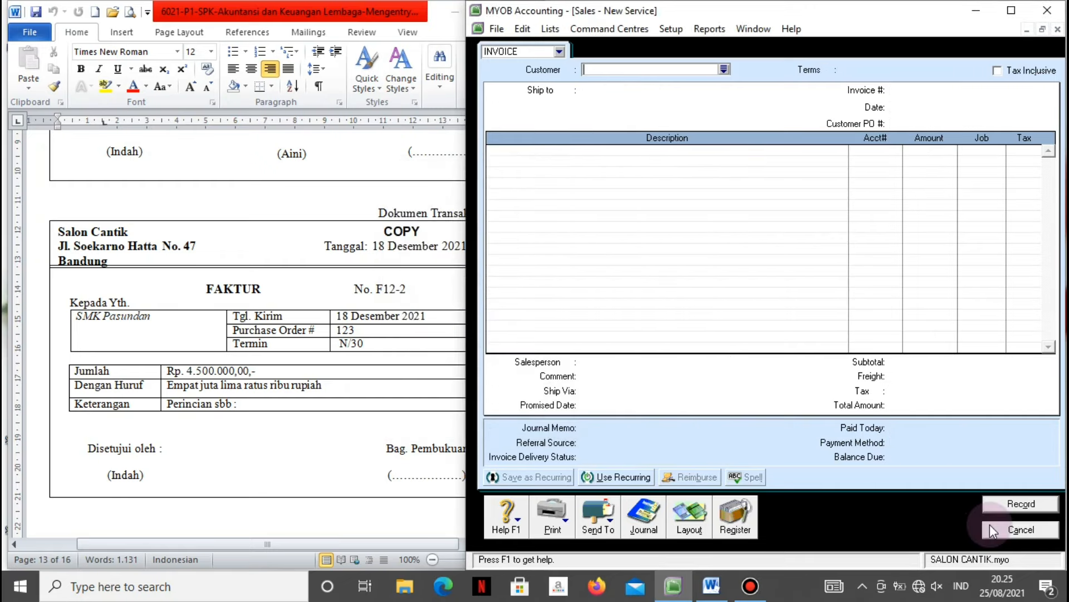
click(990, 526)
Check the next source transaction in the Word document, then return to MYOB.
click(339, 391)
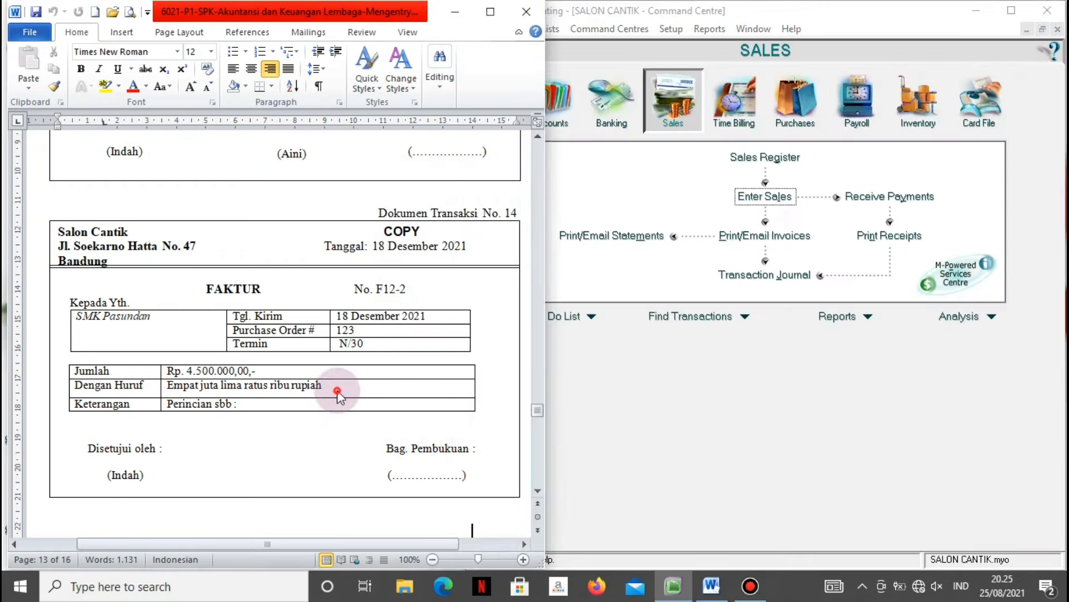
key(Down)
scroll(338, 390, down, 8)
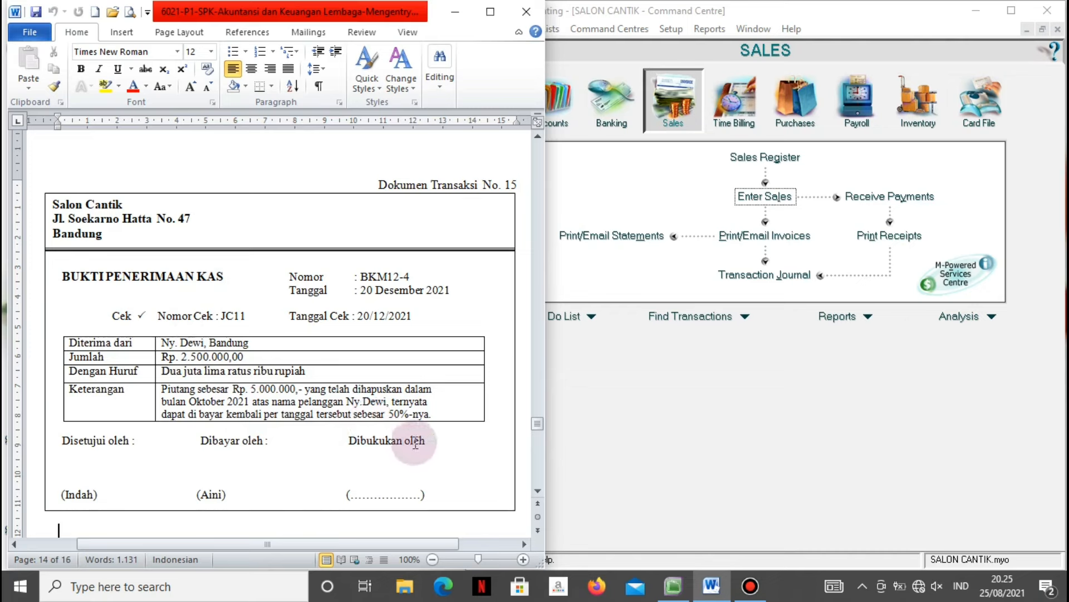
click(612, 400)
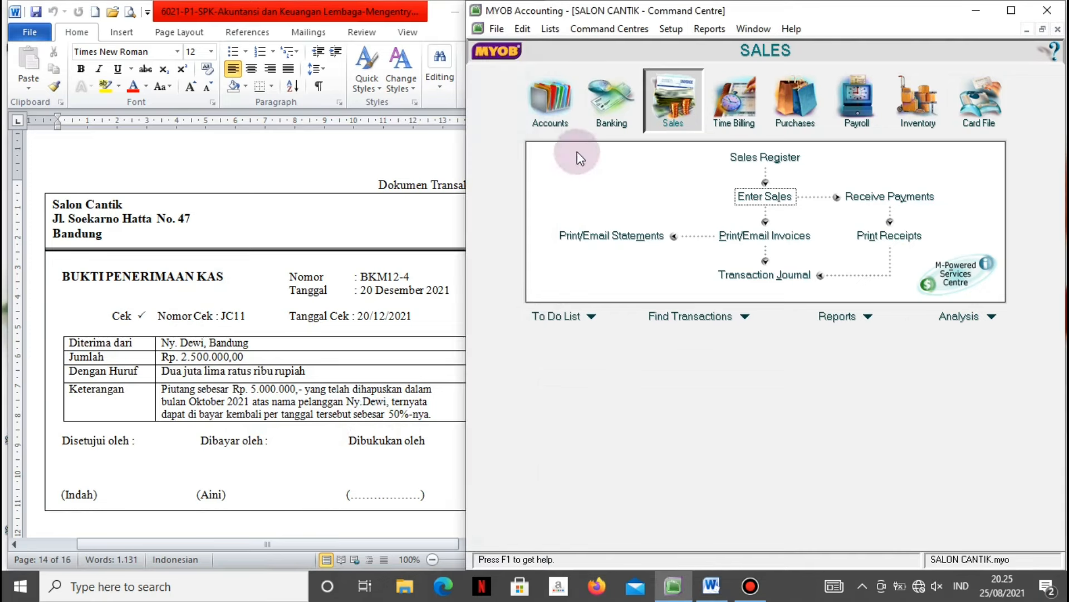
Start a Receive Money entry without Tax Inclusive and create a new customer card for the payer.
click(599, 101)
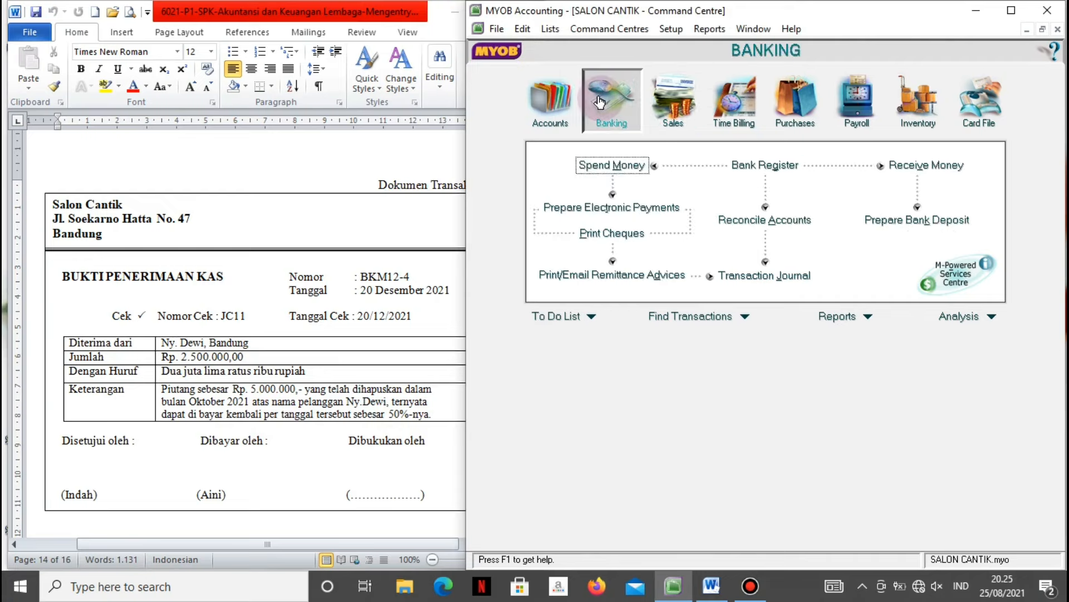
click(909, 170)
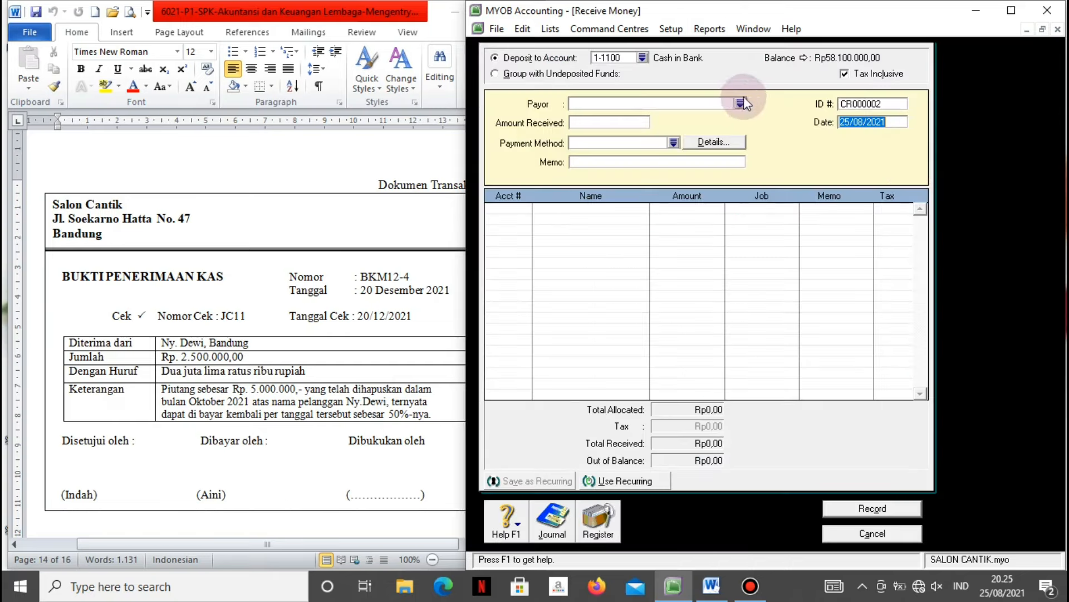
click(845, 75)
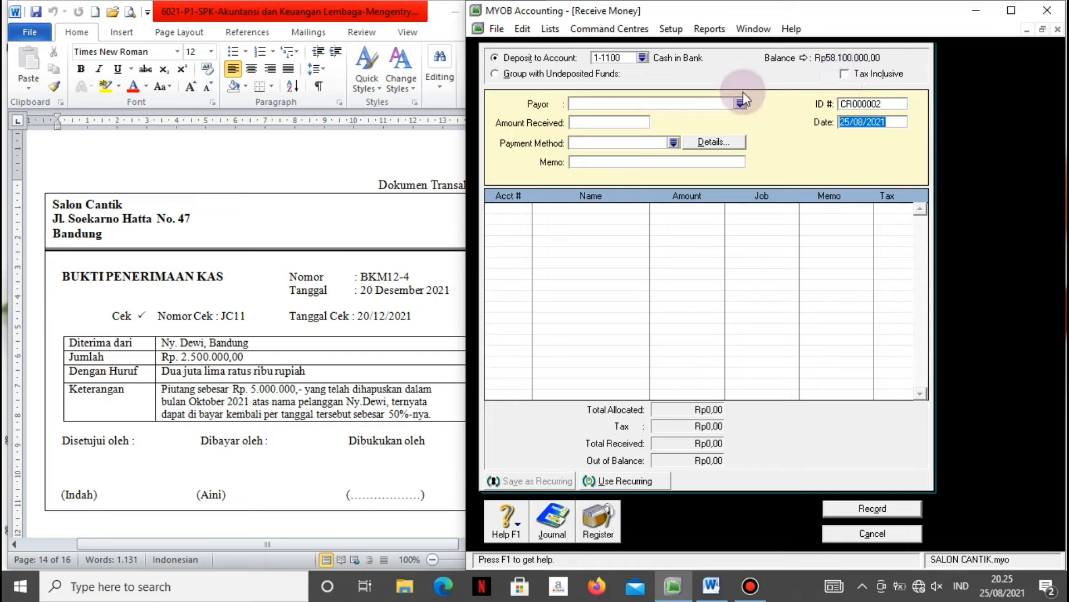
click(698, 103)
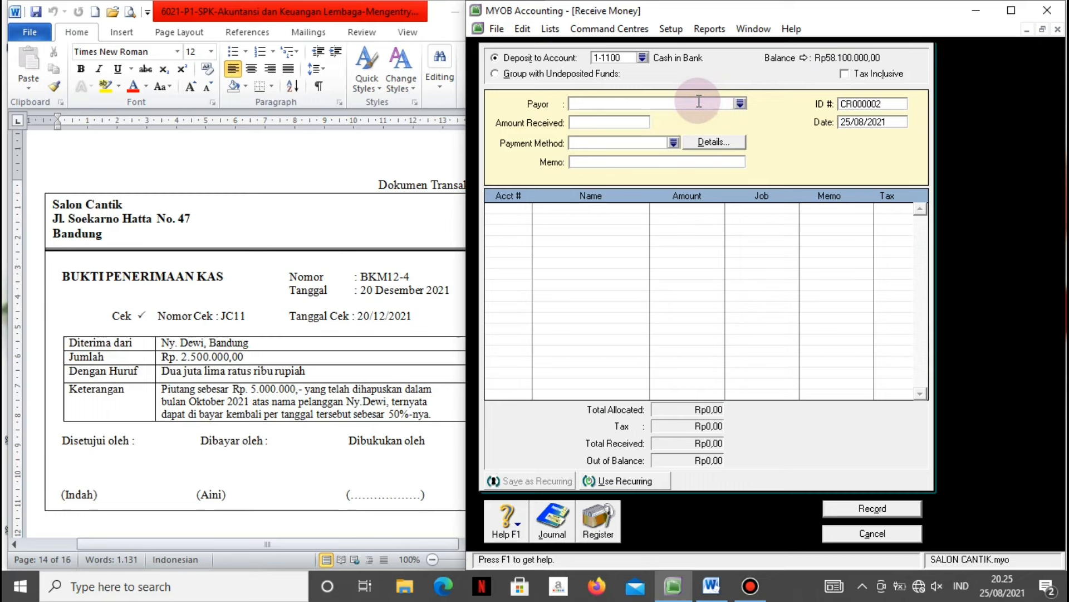
text(Ny. dEW)
key(BackSpace)
key(BackSpace)
key(BackSpace)
text(D)
key(Caps_Lock)
text(e)
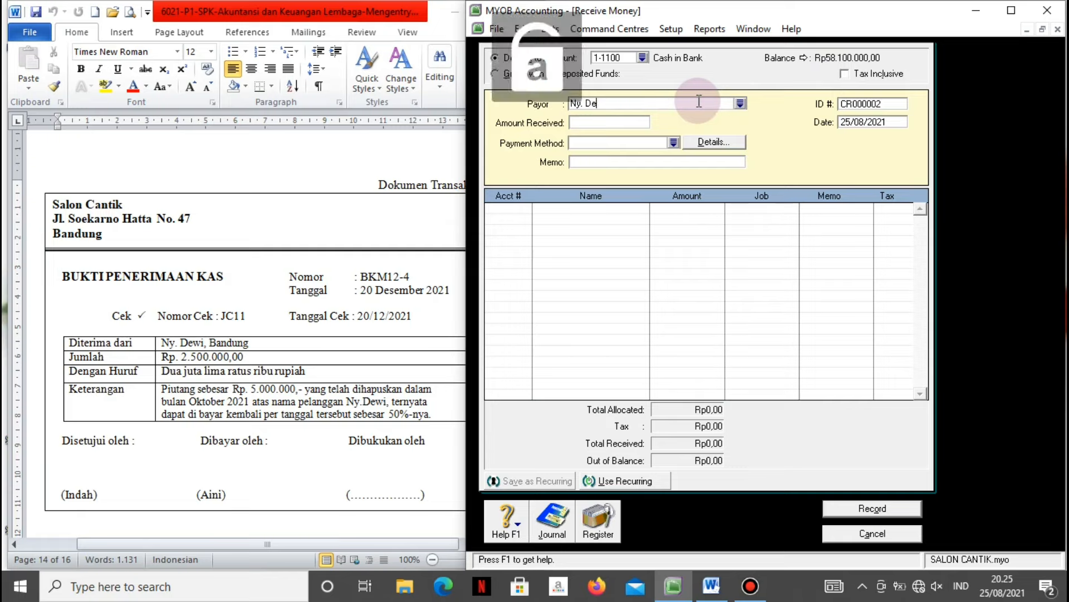
text(wi)
key(Tab)
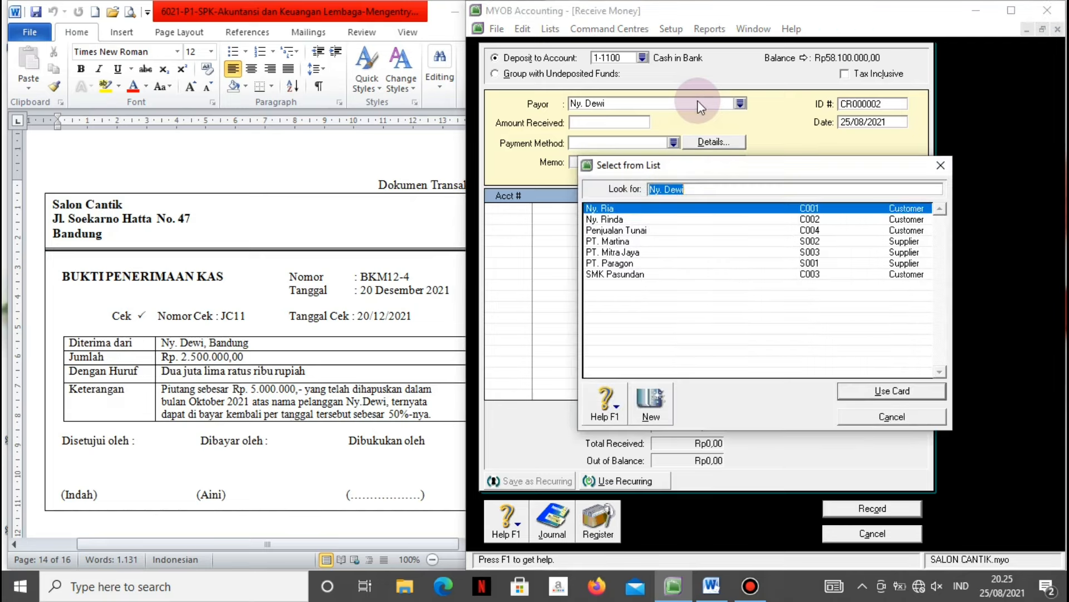
click(652, 418)
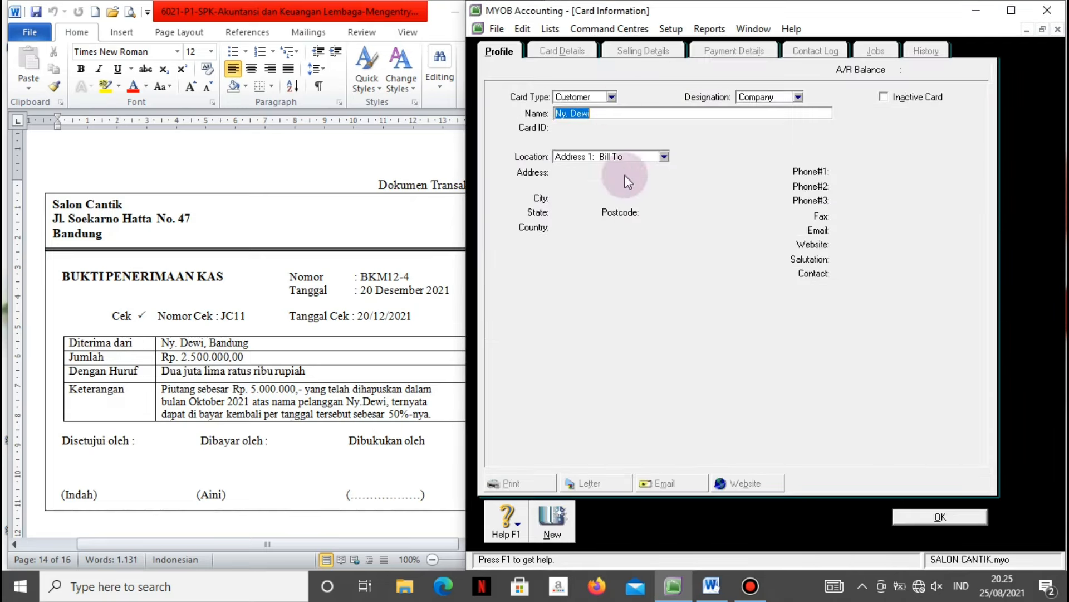
click(914, 519)
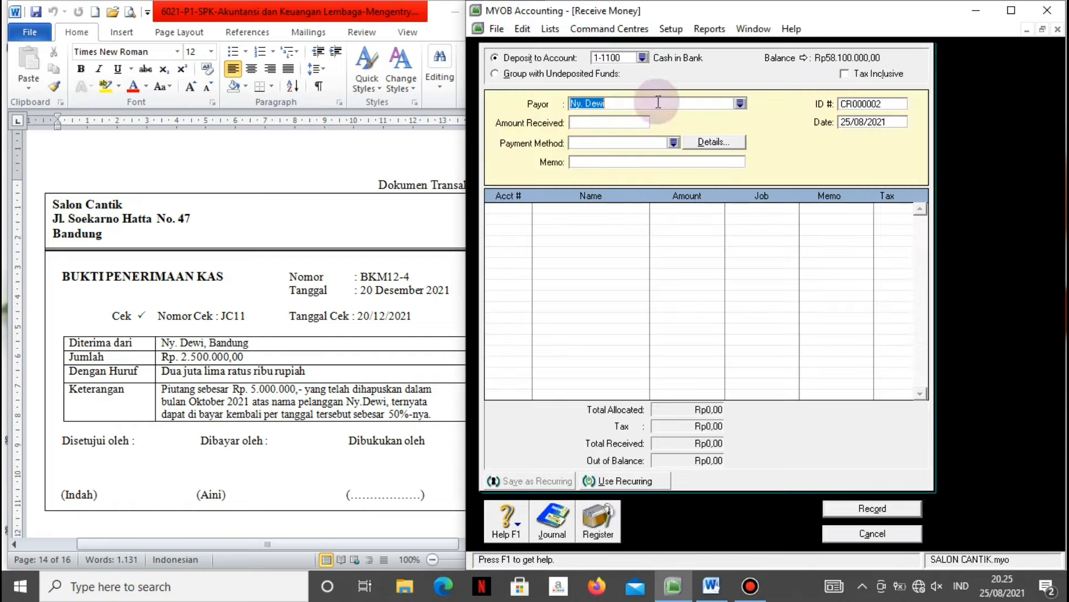
Enter the amount Rp2.500.000,00 and set the payment method to Cheque.
click(622, 122)
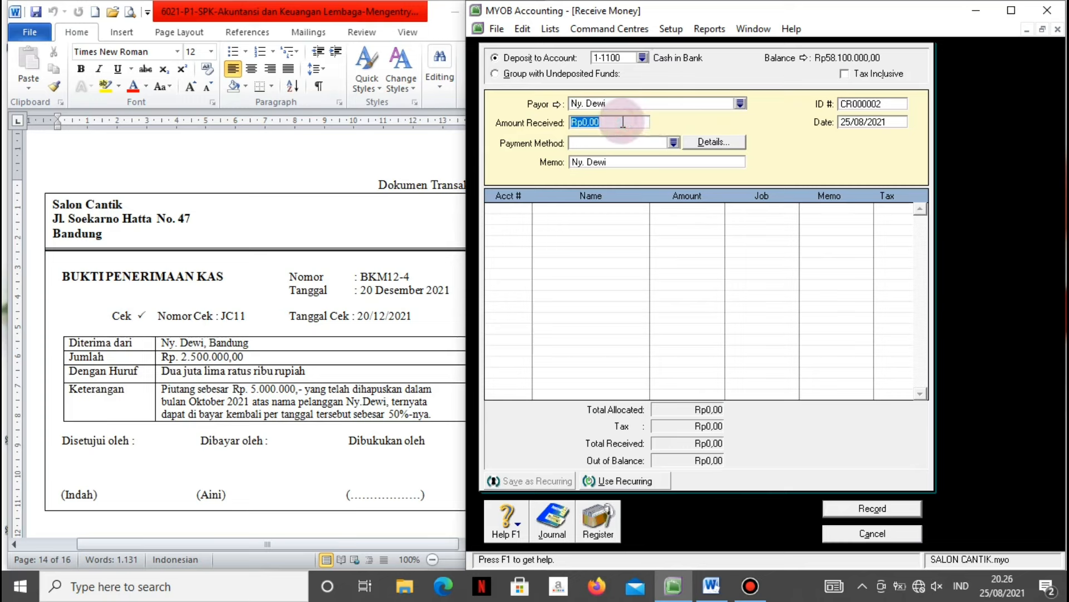
text(2500000)
key(Tab)
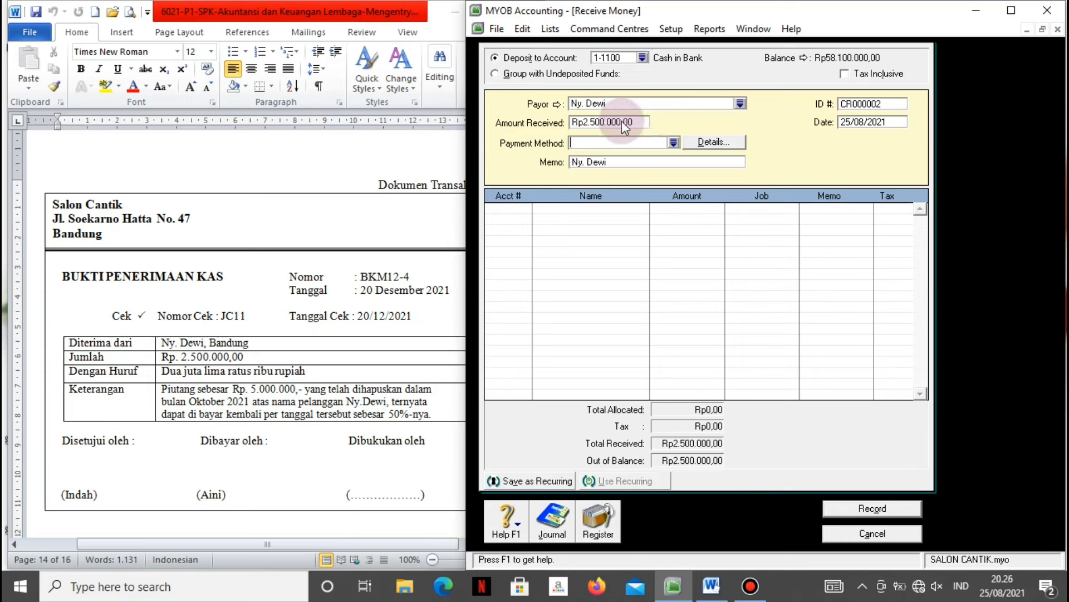
click(674, 143)
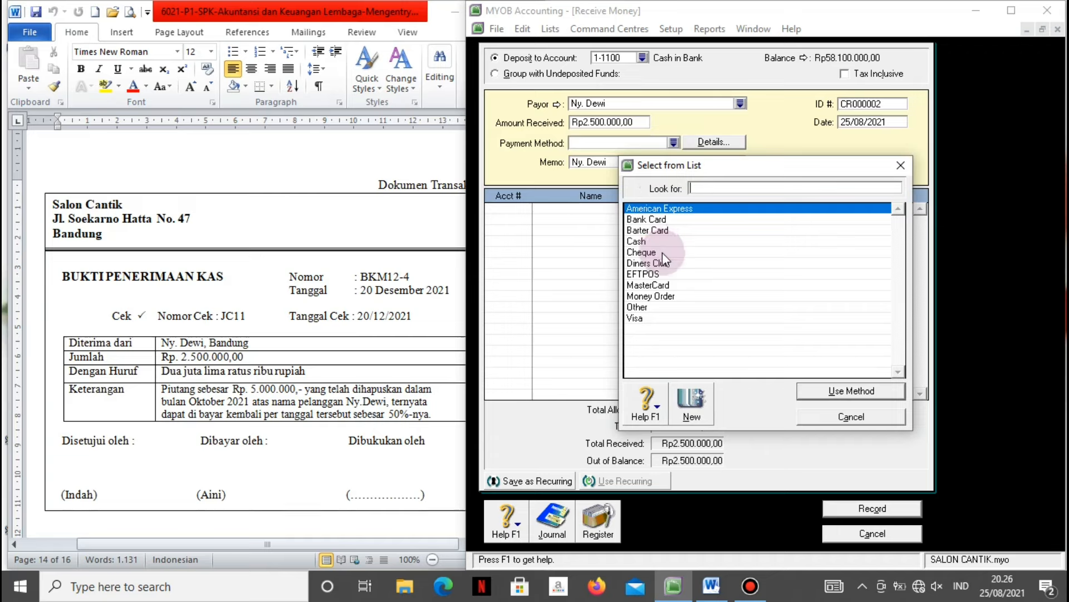
click(663, 253)
click(815, 393)
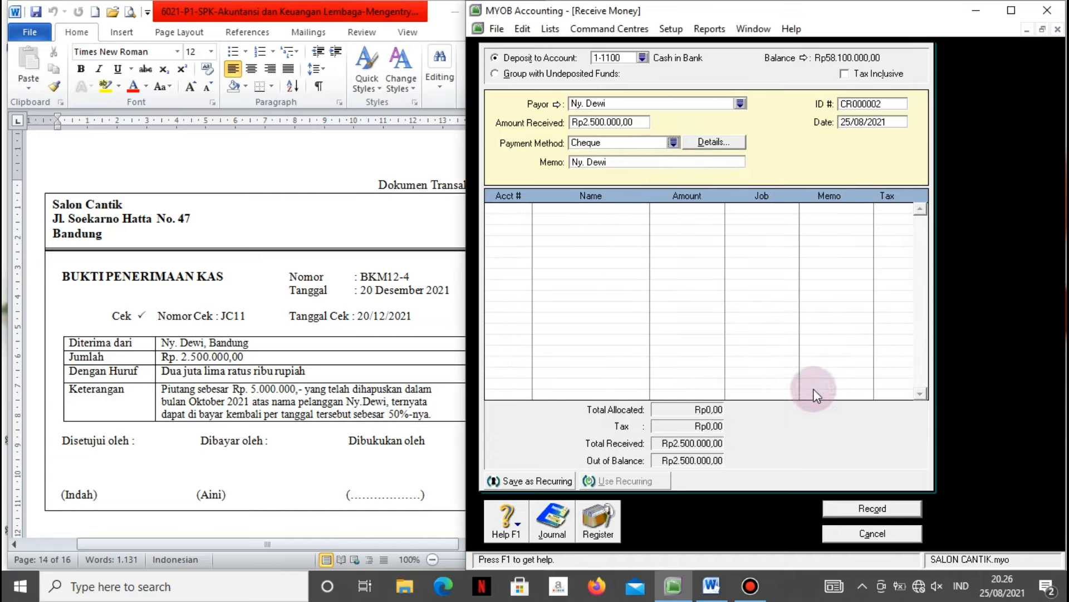
Set memo 'Penerimaan piutang yang telah dihapuskan', ID BKm12-4 and date 20/12/2021.
click(629, 160)
text(P)
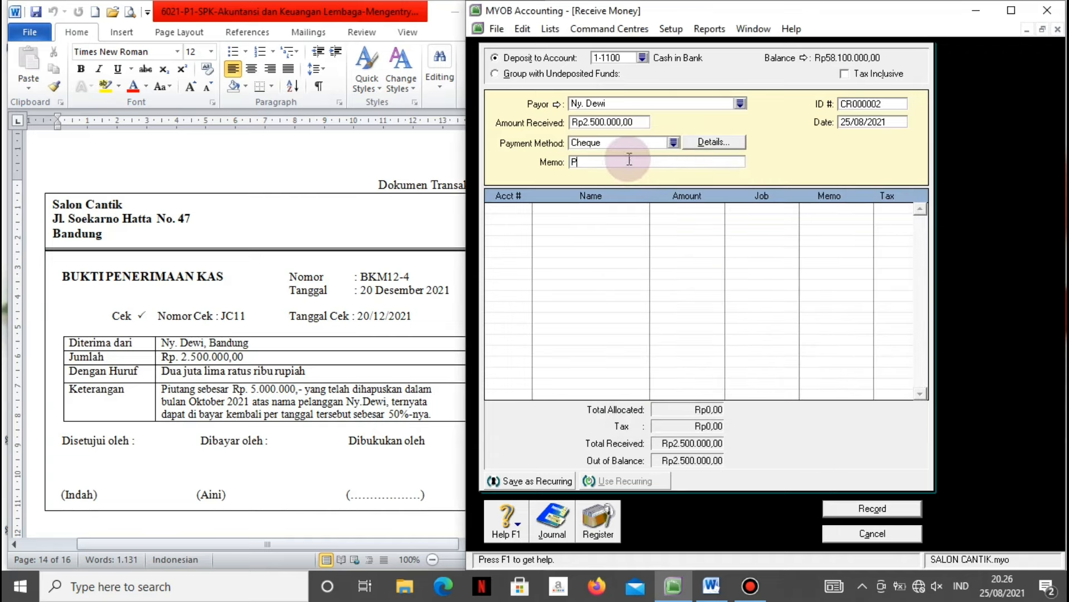
text(enerimaan piutang yang telah dihapuskan)
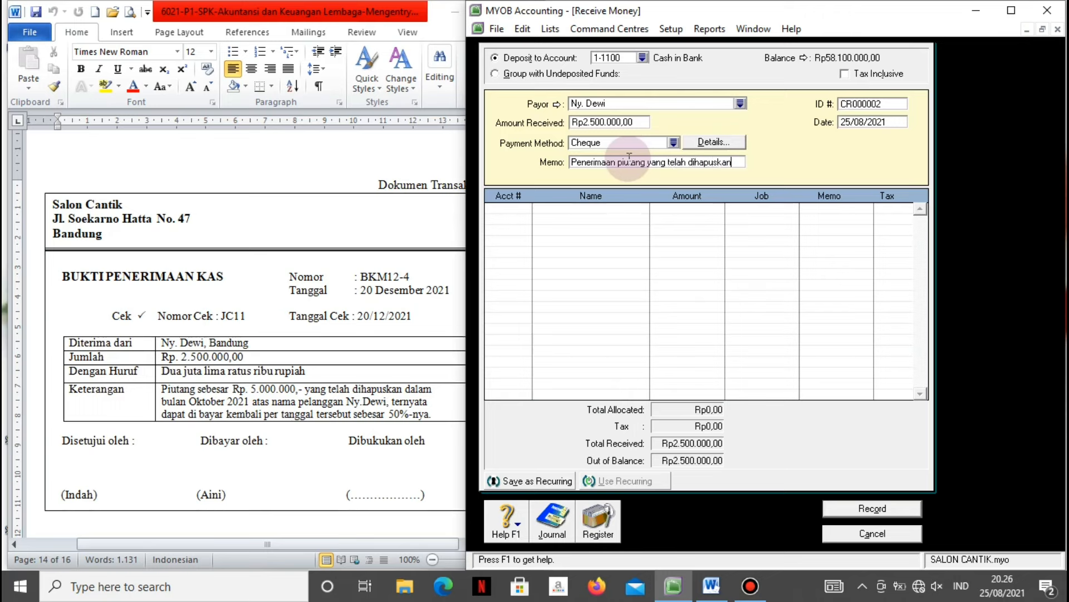
click(886, 102)
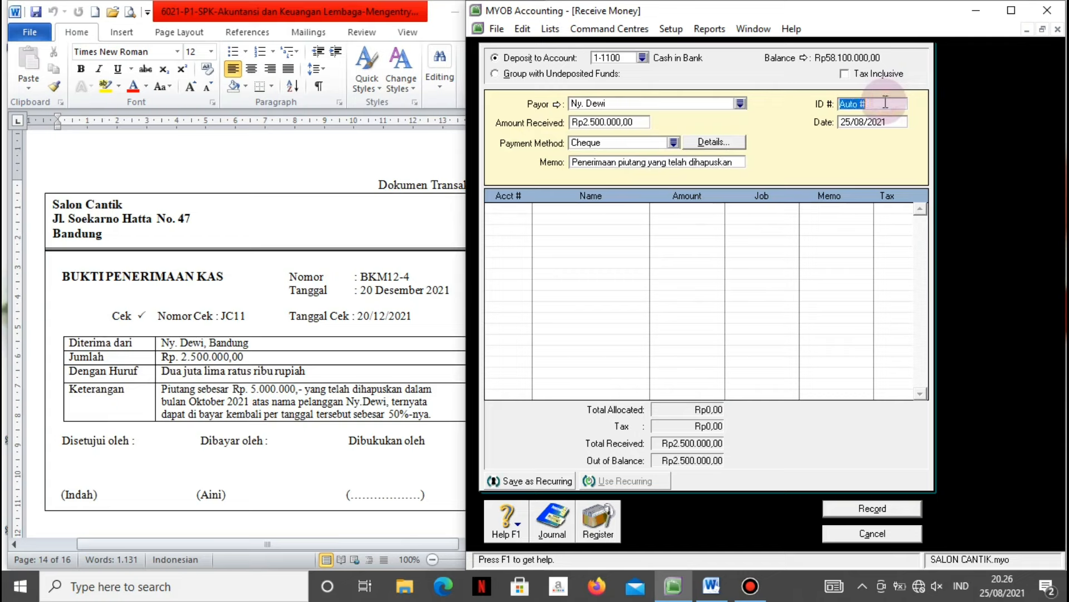
text(BKm12-4)
key(Tab)
text(20)
key(Tab)
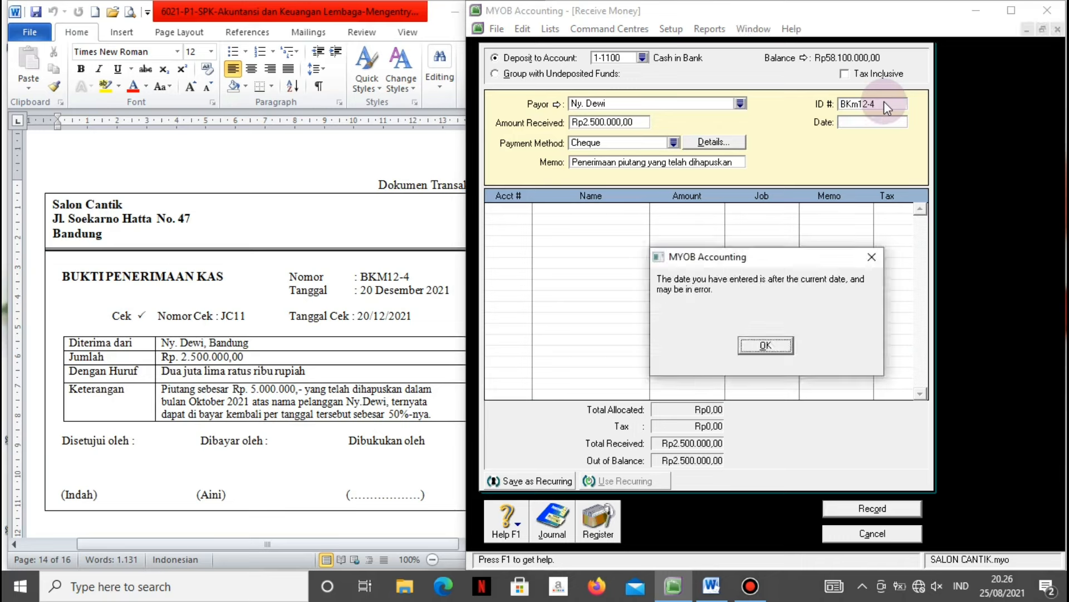
key(Return)
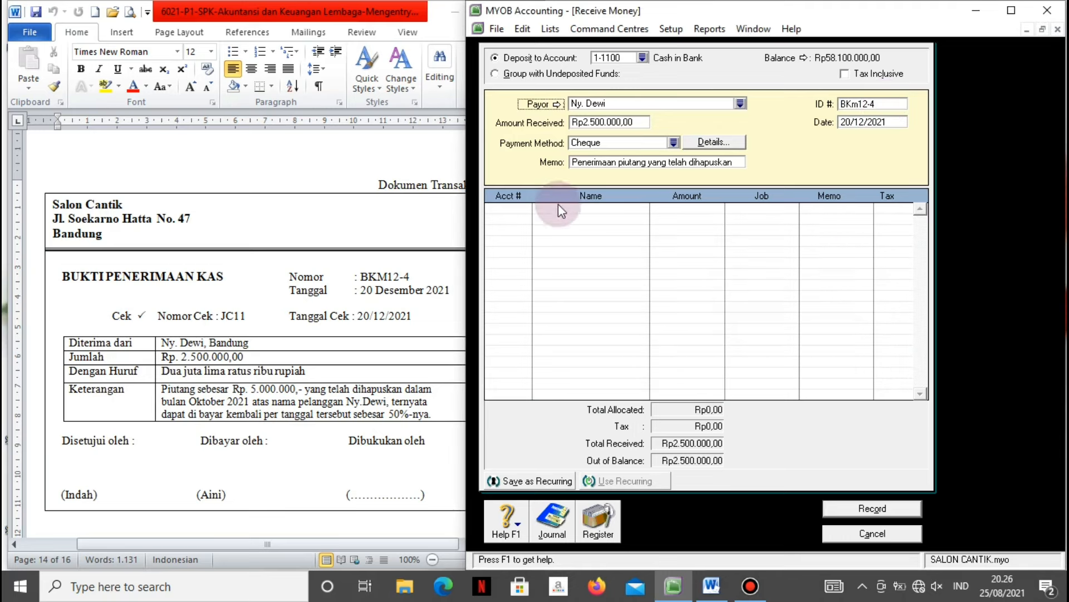
Allocate the Rp2.500.000,00 receipt line to account 1-1400 Allowance for Doubtful Debt.
click(526, 206)
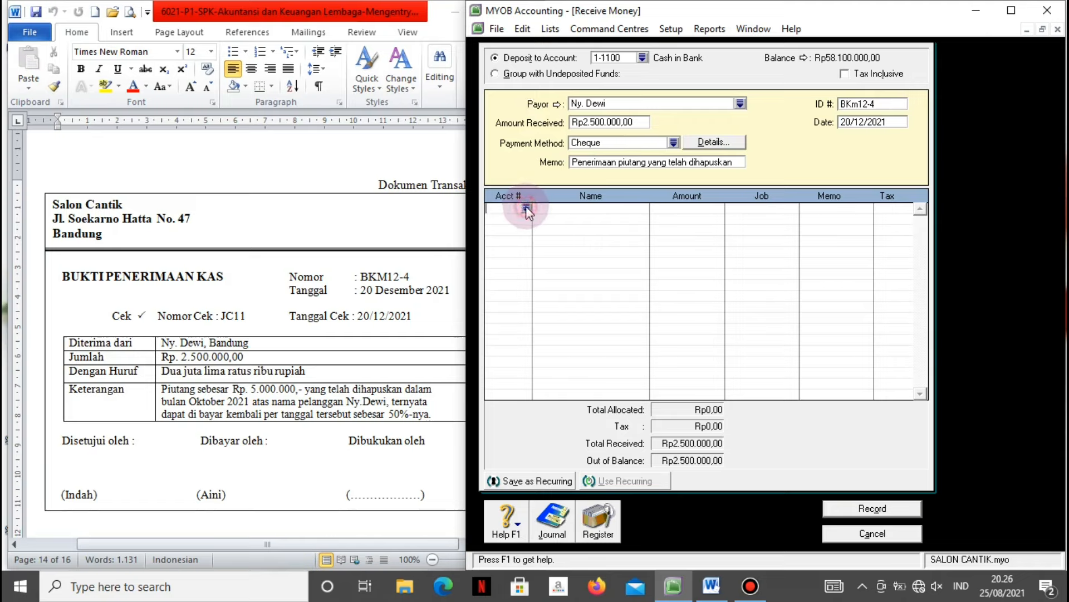
text(4-)
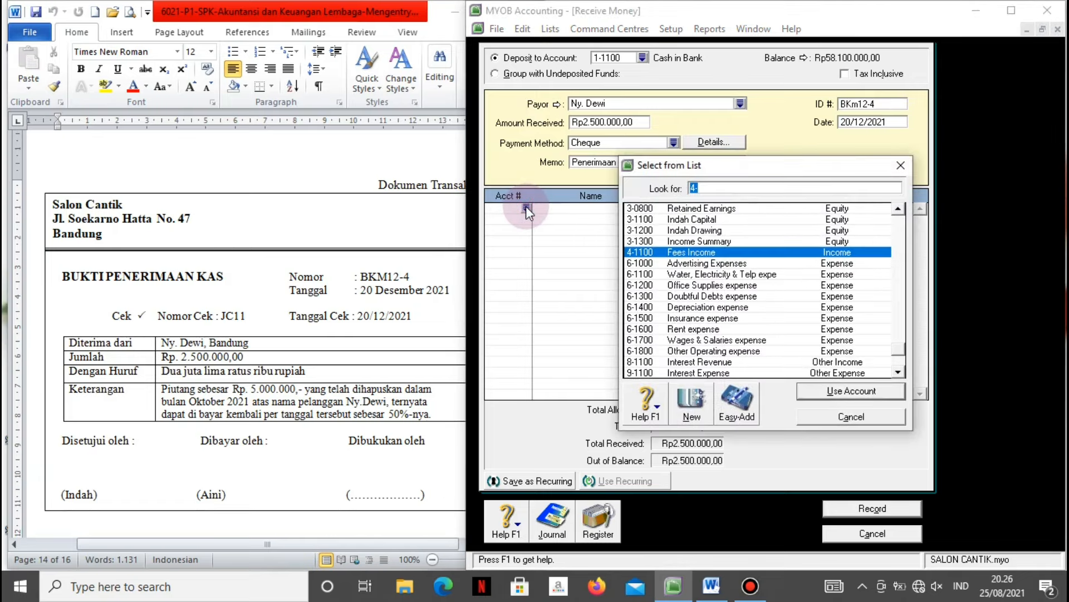
scroll(526, 206, up, 5)
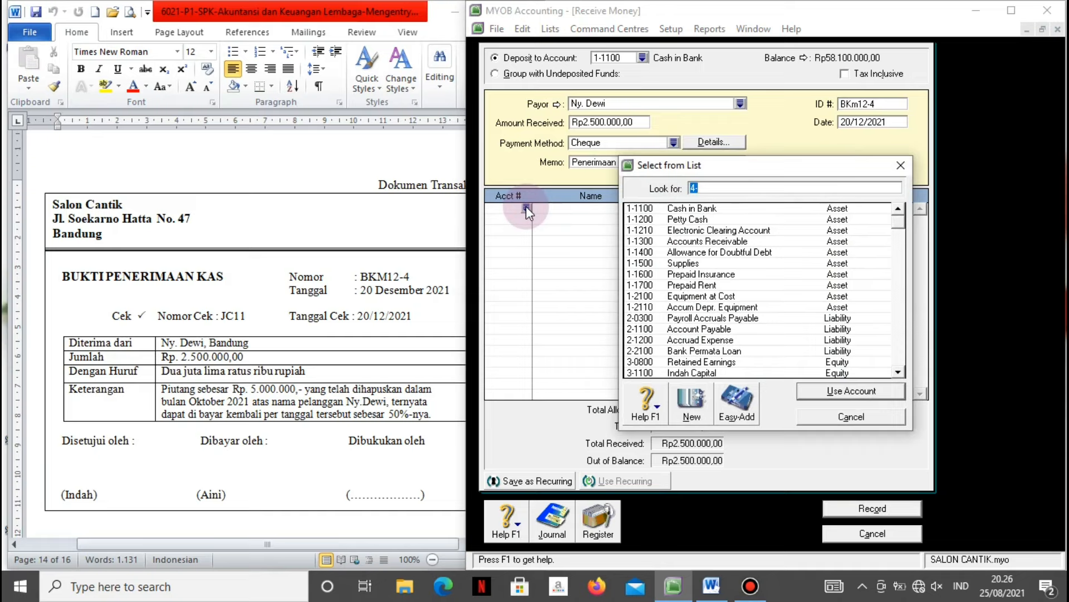
click(688, 254)
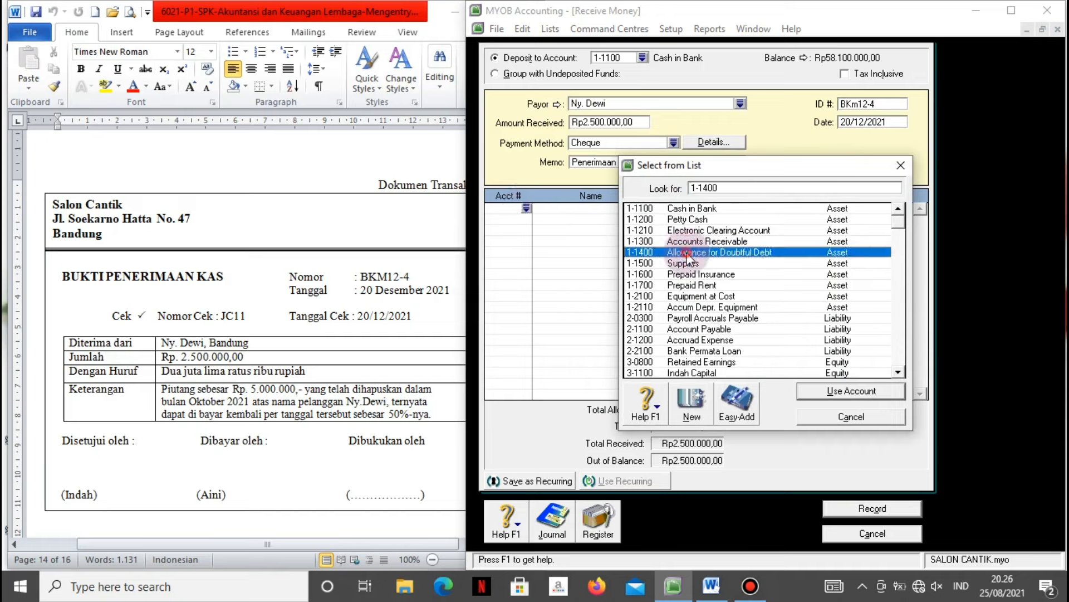
click(806, 392)
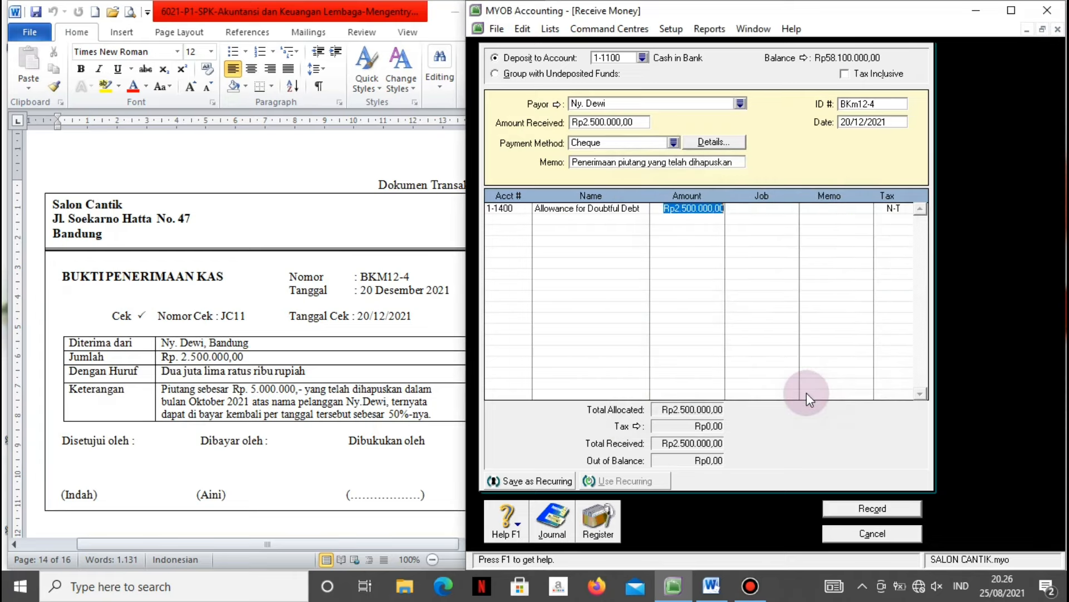
key(Tab)
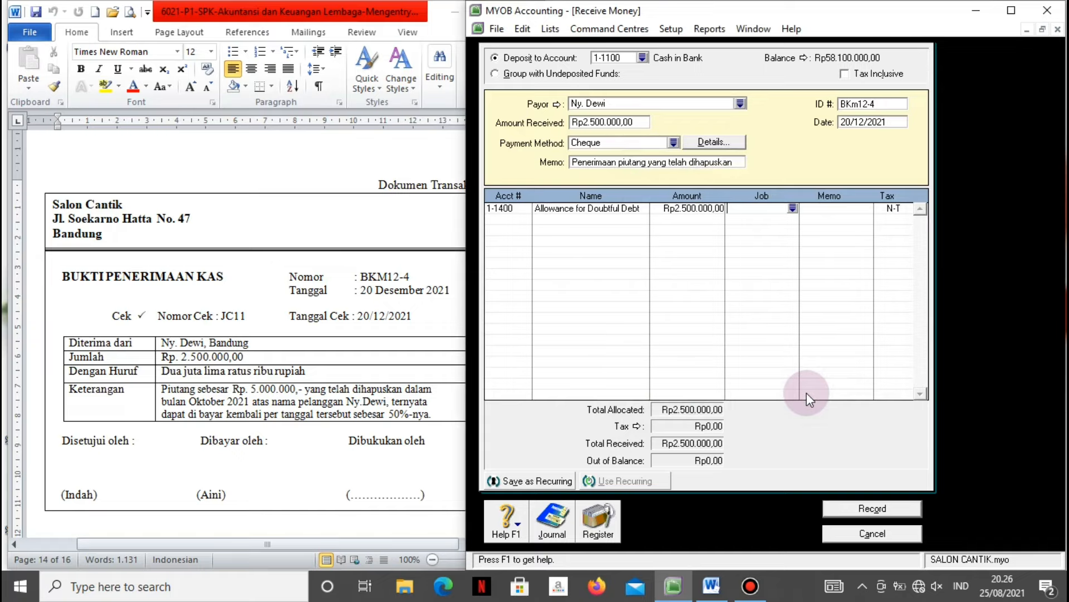
Review the journal recap, record receipt BKm12-4 and close the Receive Money form.
key(ctrl+r)
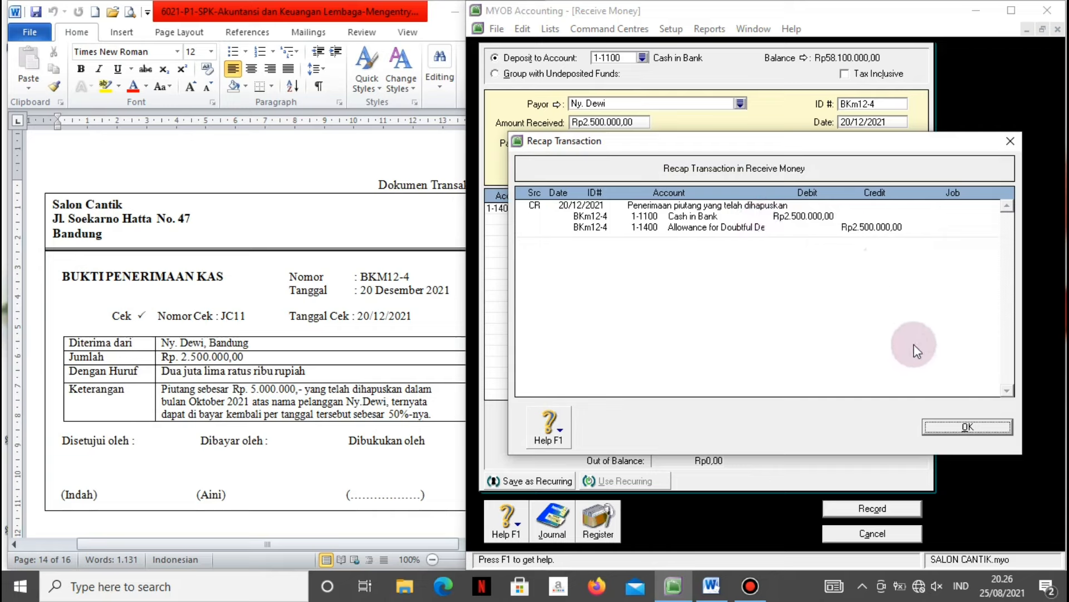
click(948, 425)
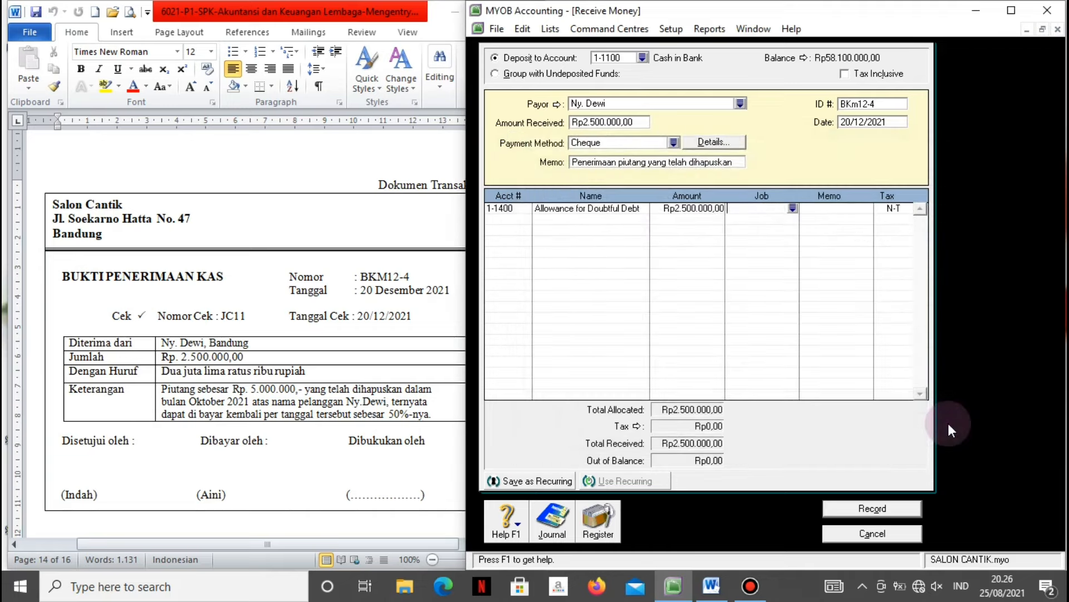
click(890, 510)
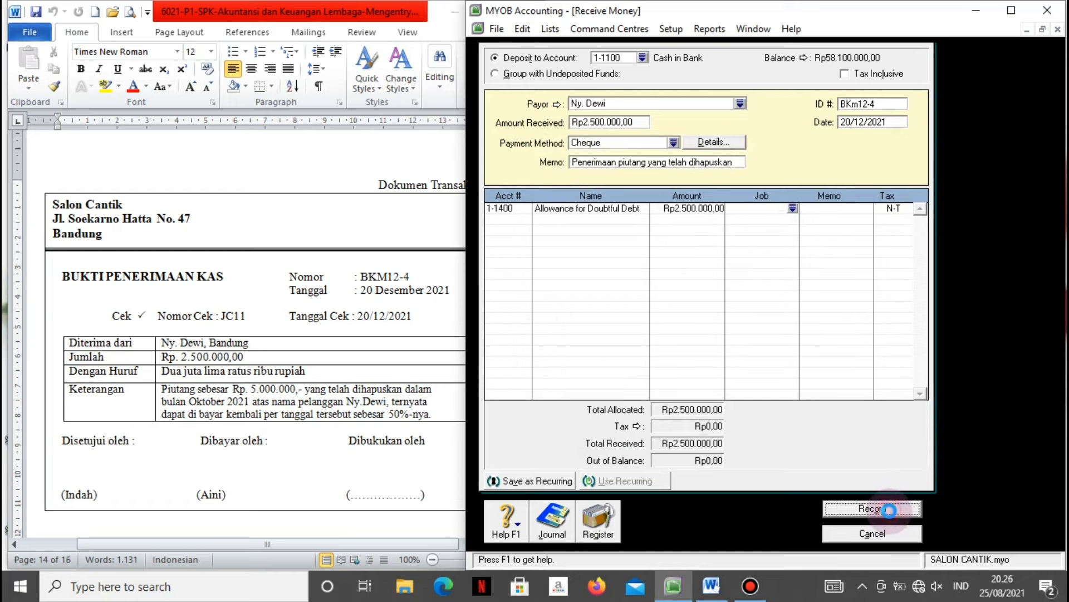
click(871, 535)
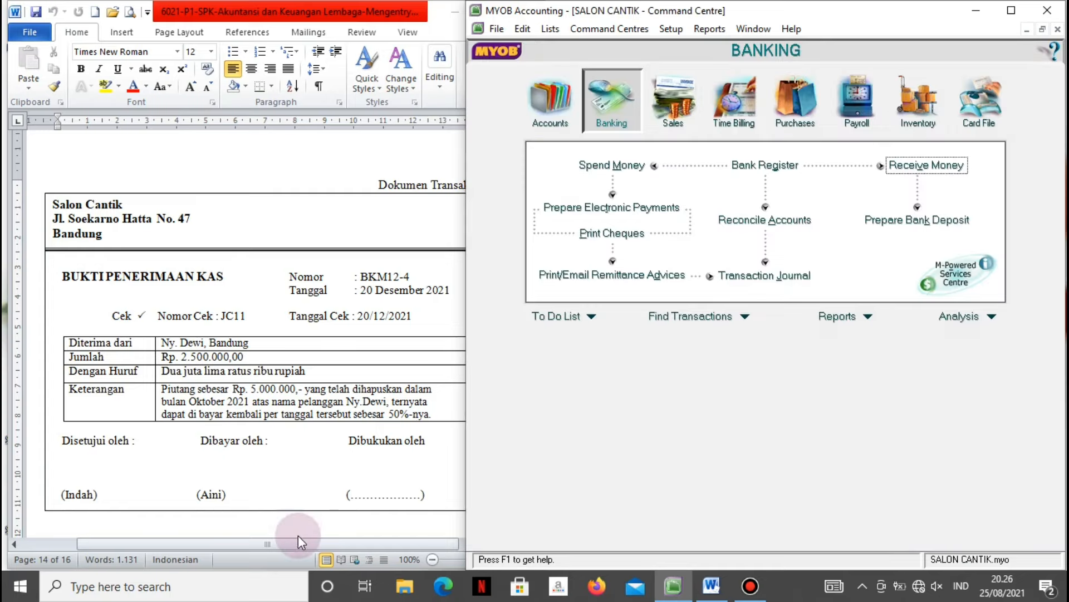
Check voucher V12-5 in the Word transaction document, then return to MYOB.
click(283, 522)
scroll(283, 522, down, 4)
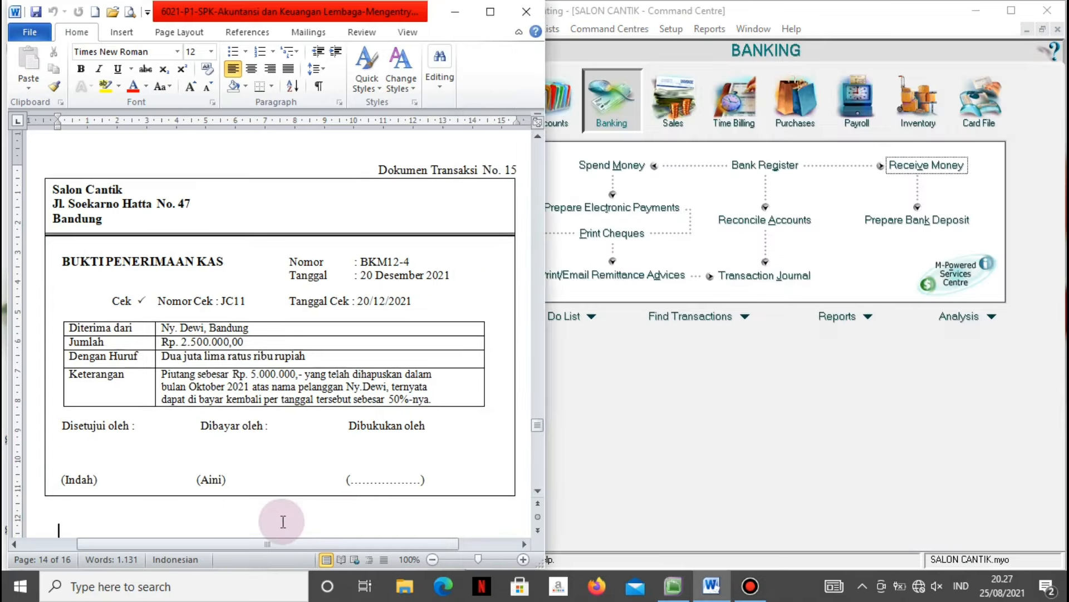
scroll(283, 522, down, 5)
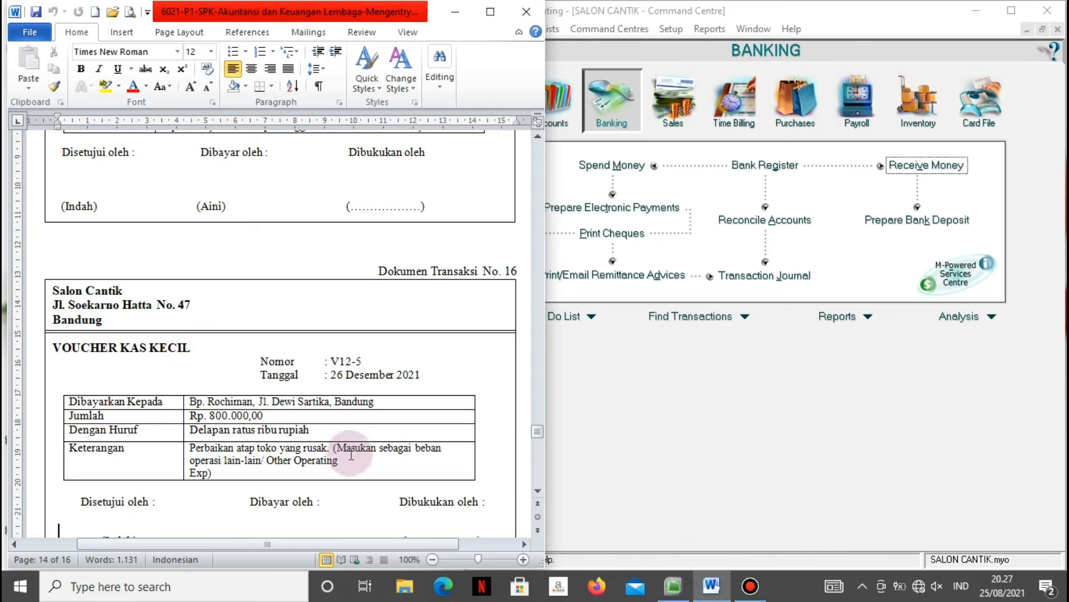
click(710, 362)
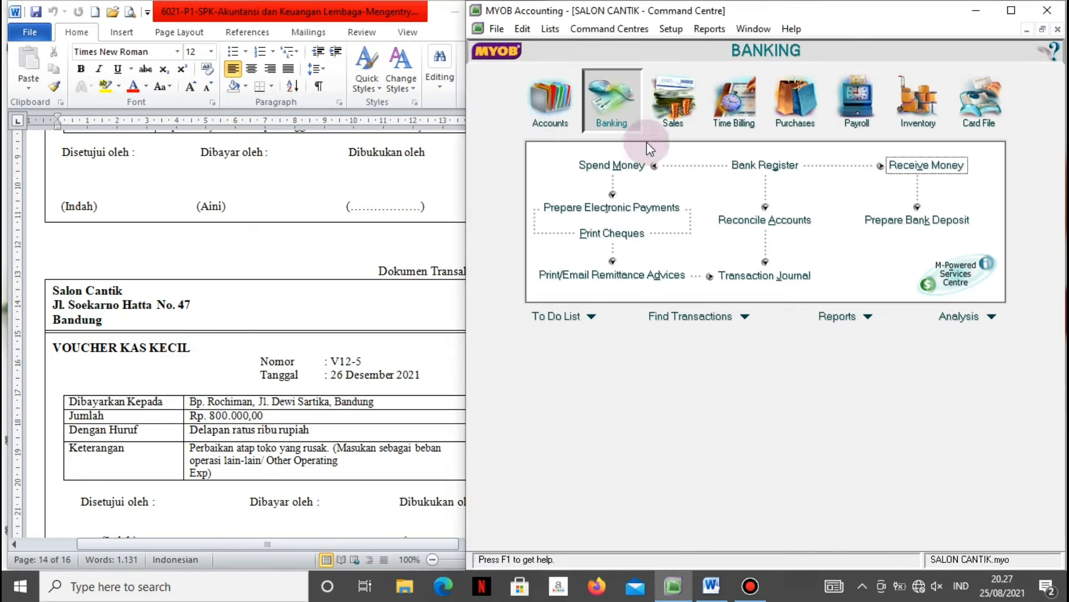
Open a Spend Money payment paying from account 1-1200 Petty Cash.
click(617, 165)
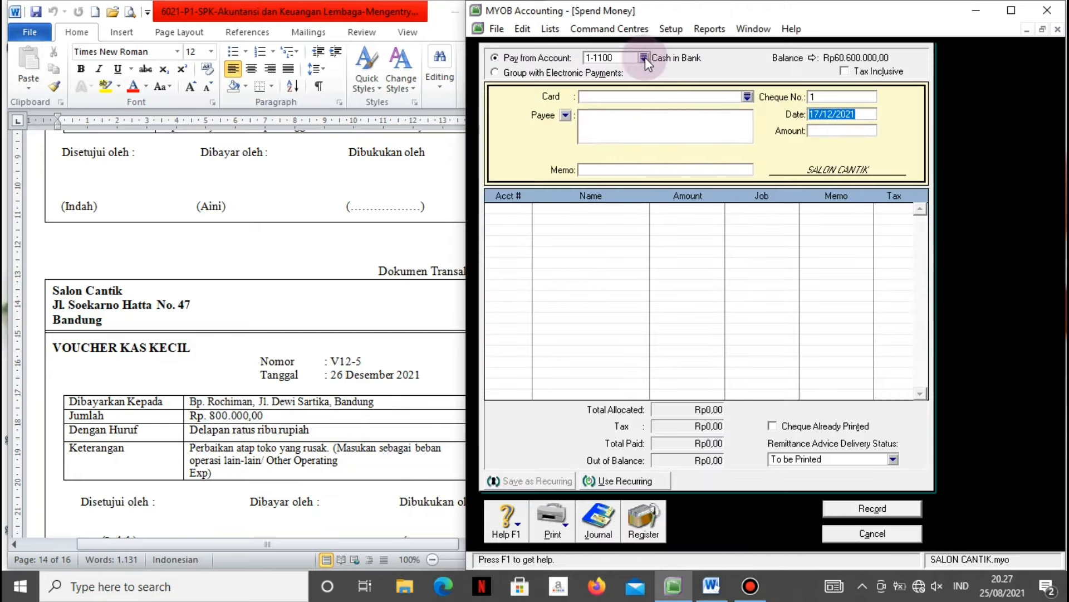
click(645, 58)
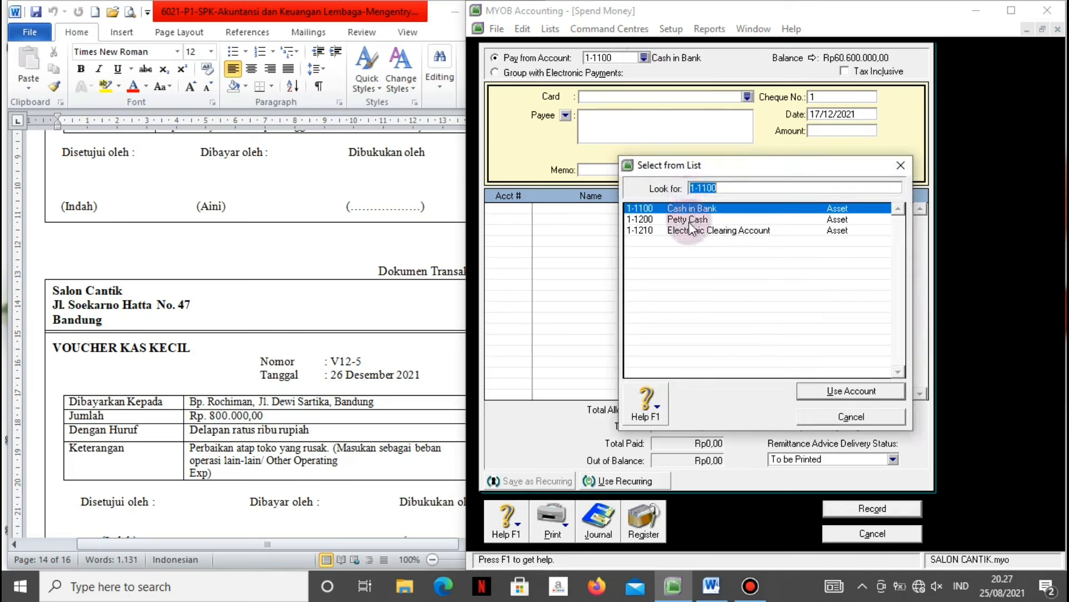
click(689, 220)
click(836, 393)
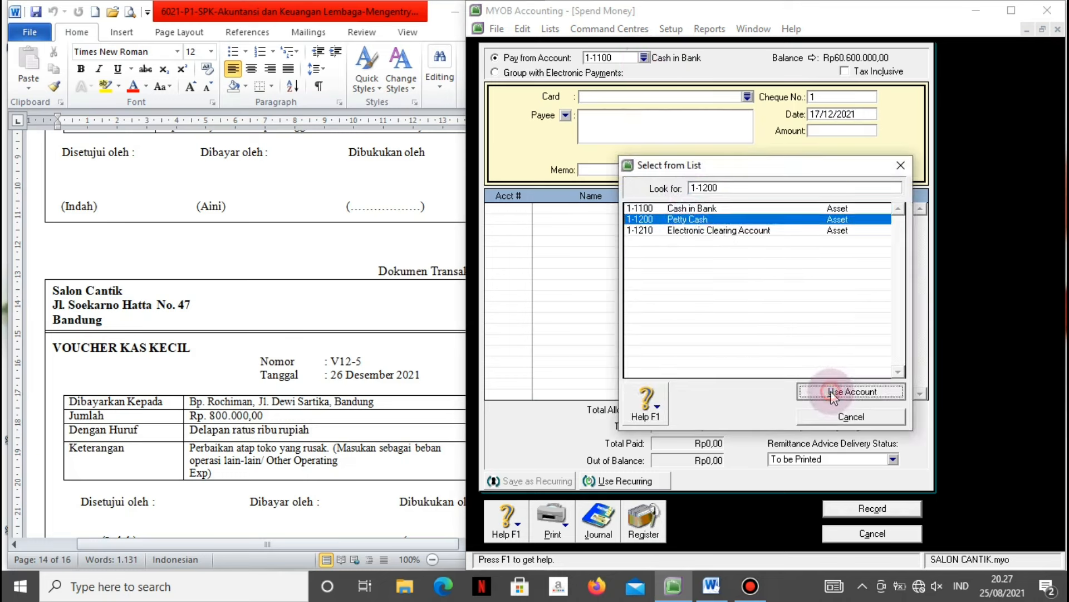
click(632, 119)
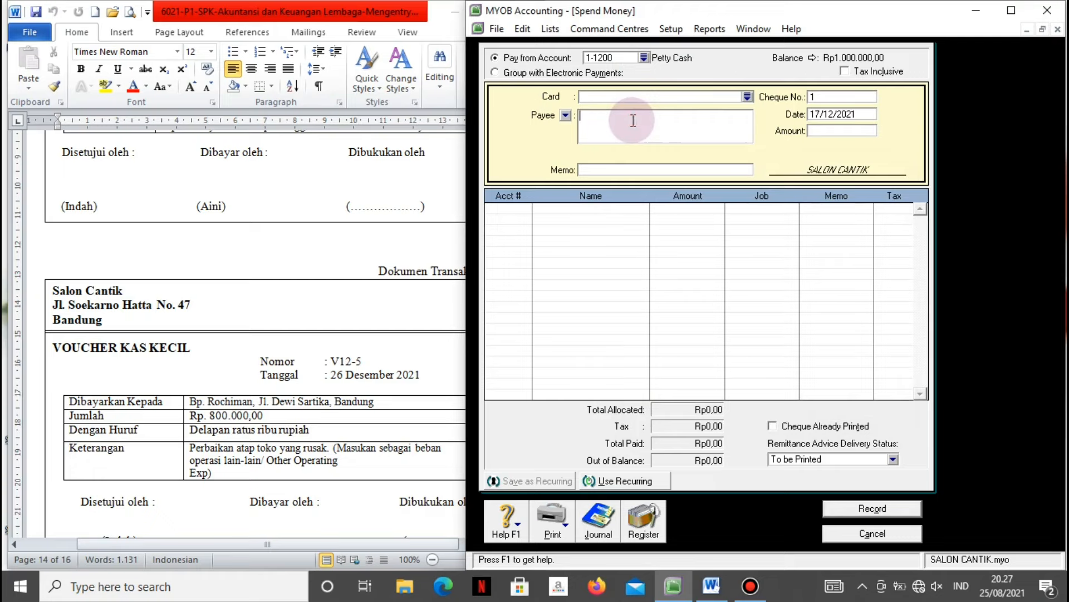
Enter the payee's name and the memo 'Perbaikan atap toko'.
text(Bp. Rochiman)
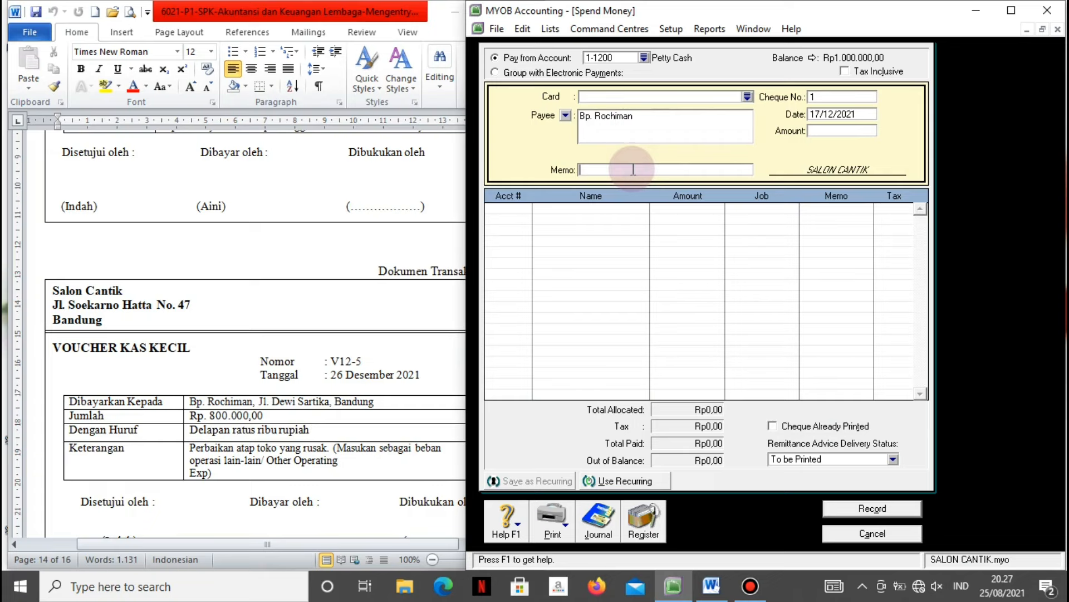
click(633, 169)
text(Perbaikan atap toko)
Set number V12-5, date 26/12/2021 and amount Rp800.000,00 on the payment.
click(839, 96)
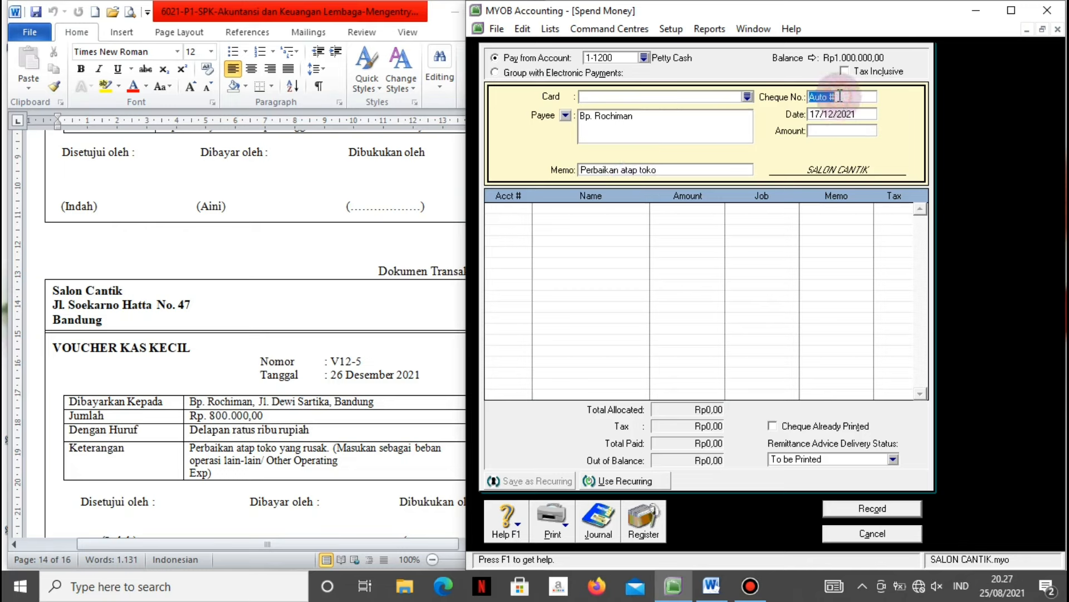
text(V12-5)
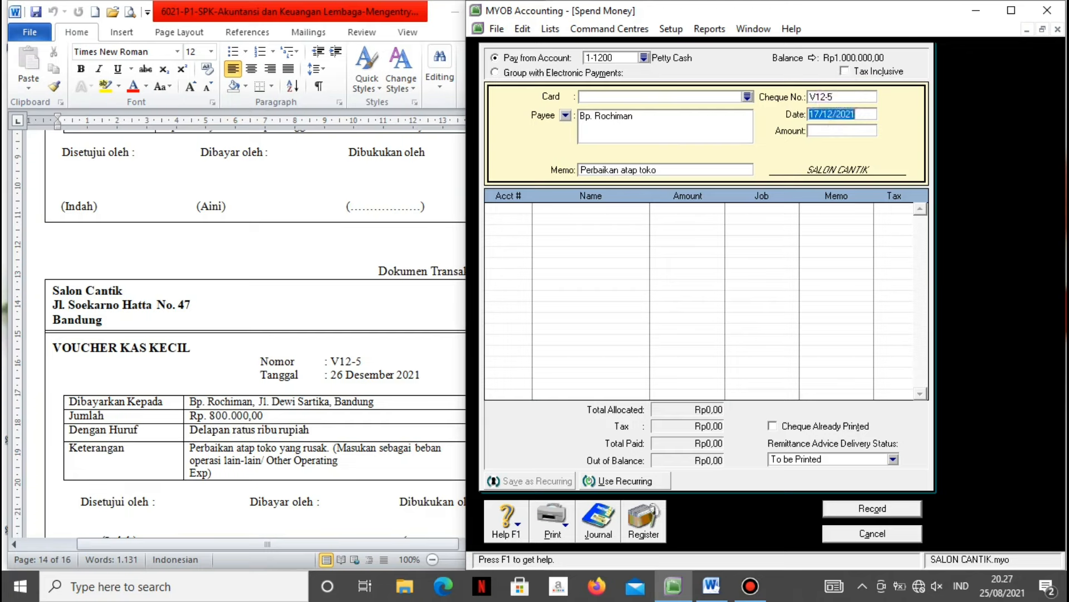
text(26/12/)
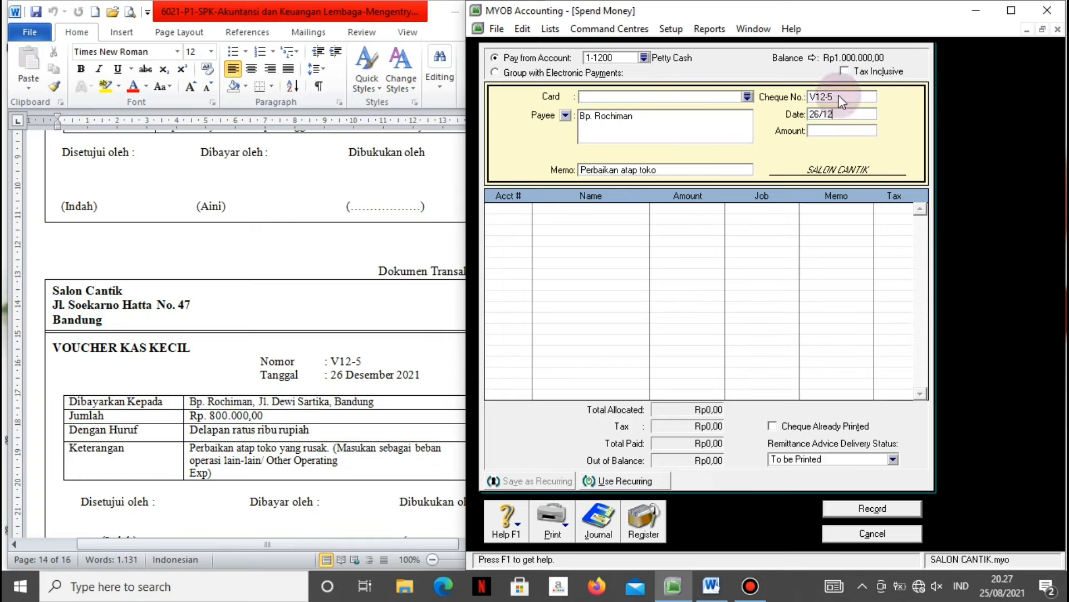
key(Tab)
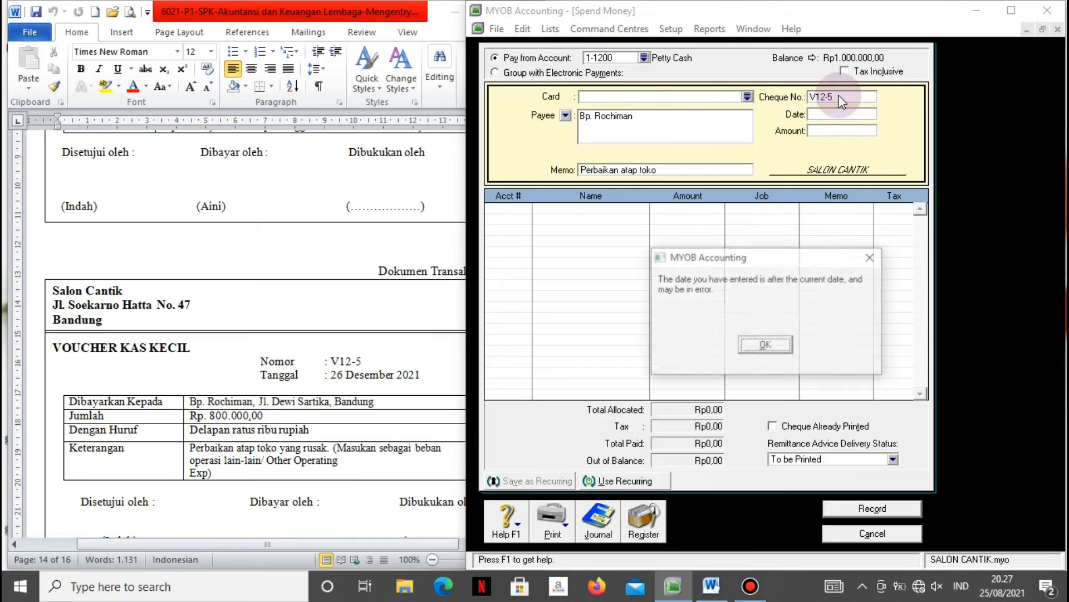
key(Return)
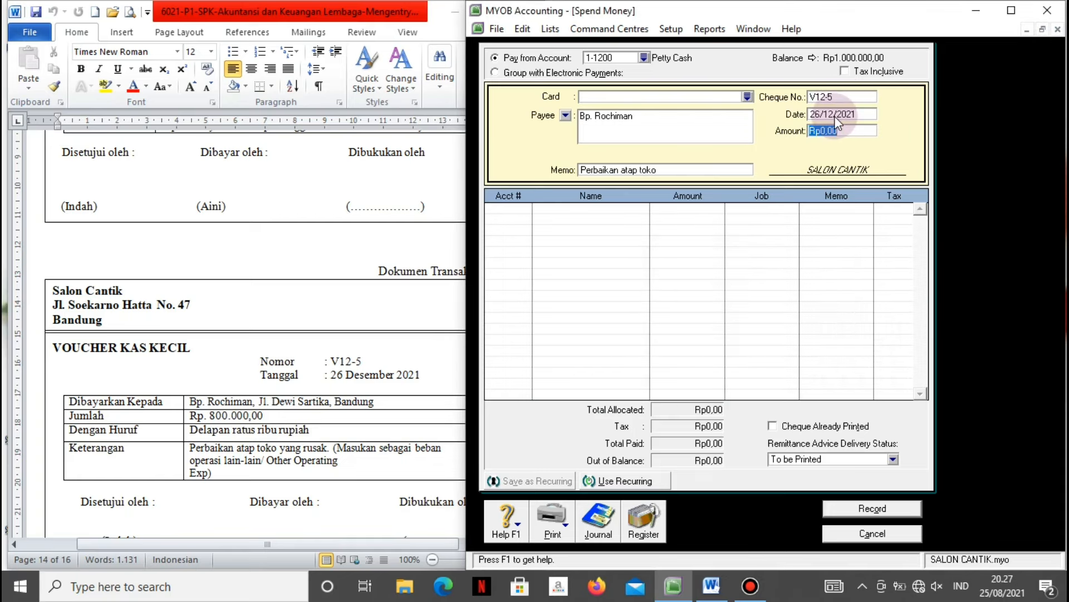
text(800000)
key(Tab)
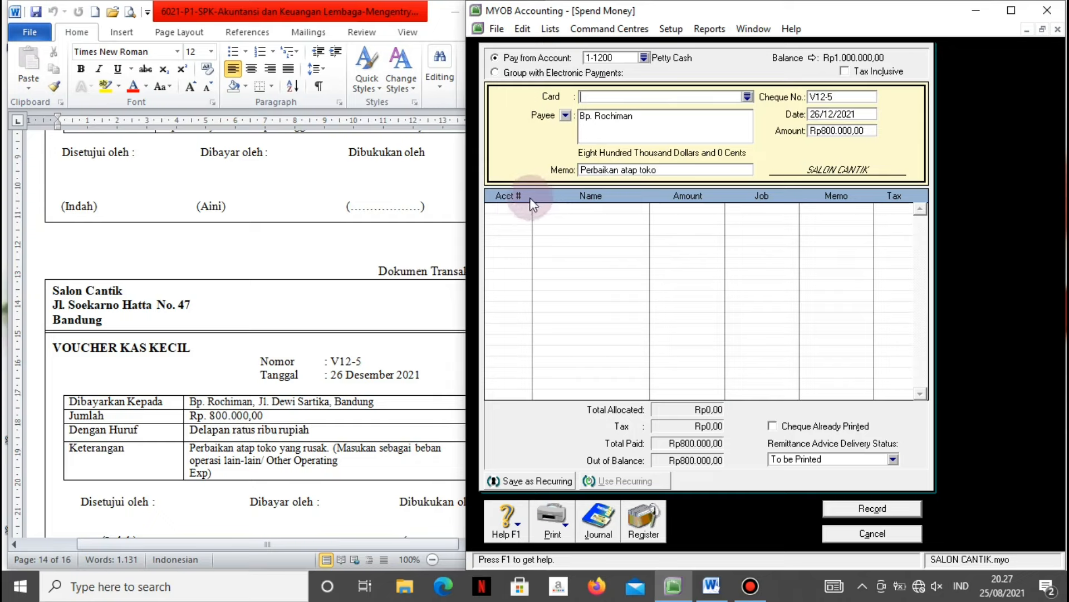
Allocate the Rp800.000,00 line to account 6-1800 Other Operating expense.
click(526, 213)
click(524, 208)
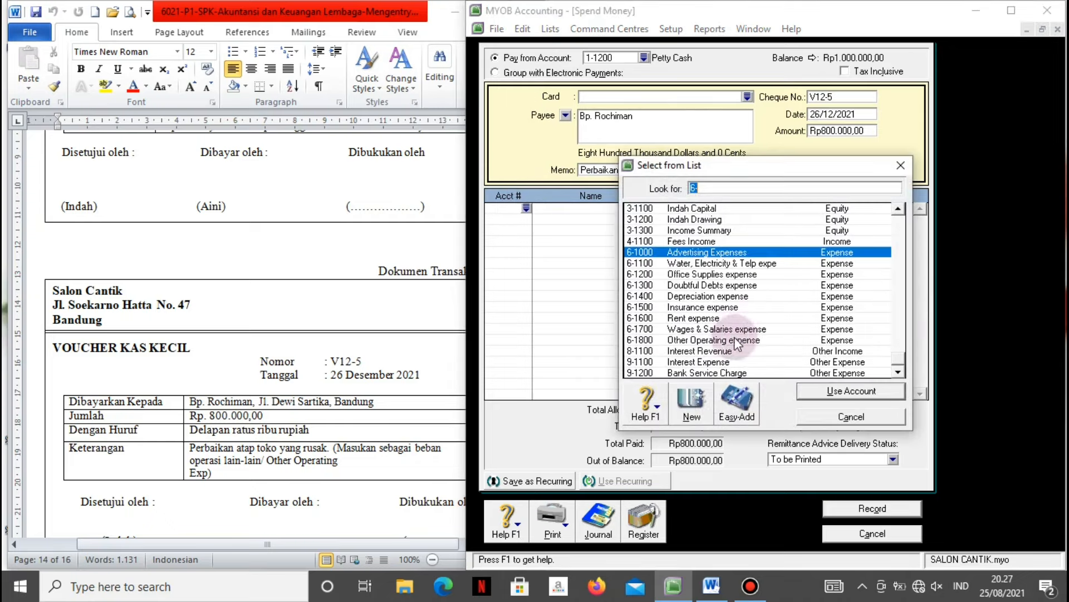
click(699, 340)
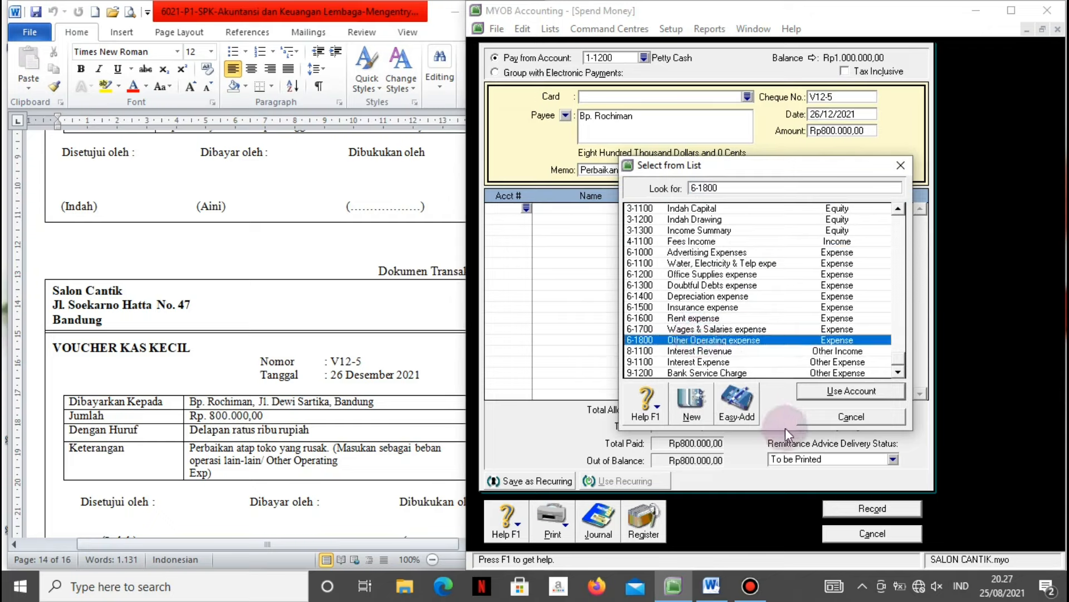
click(821, 392)
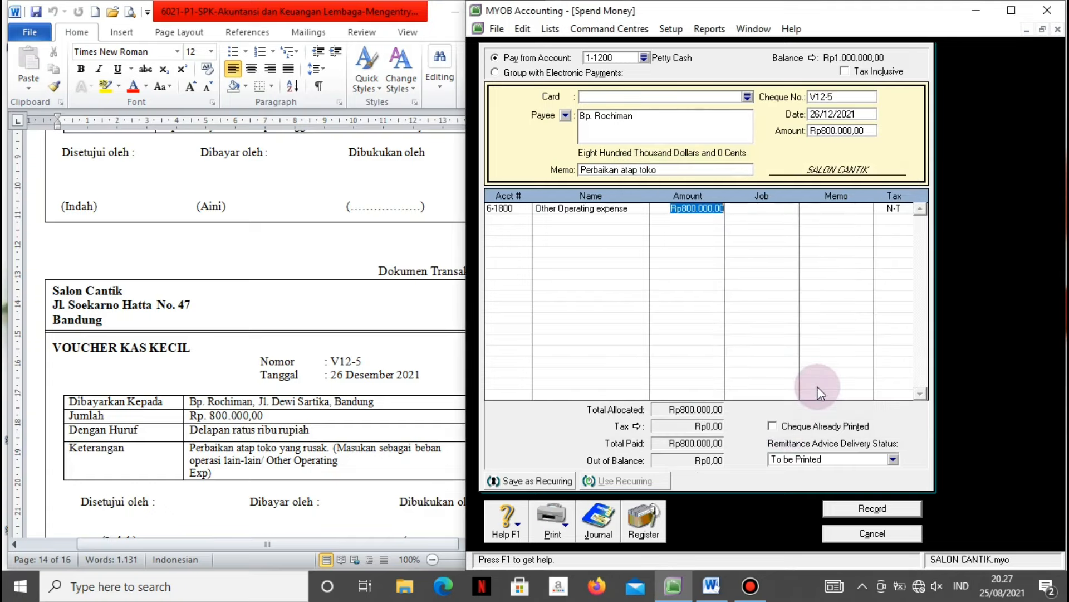
key(Tab)
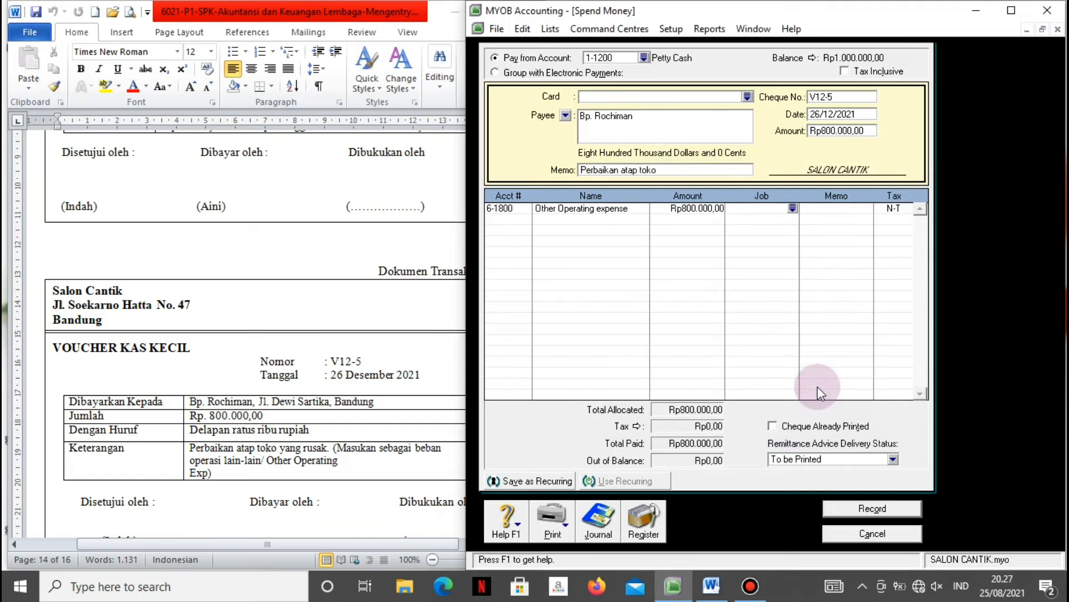
Review the journal recap, record payment V12-5 and close the Spend Money form.
key(ctrl+r)
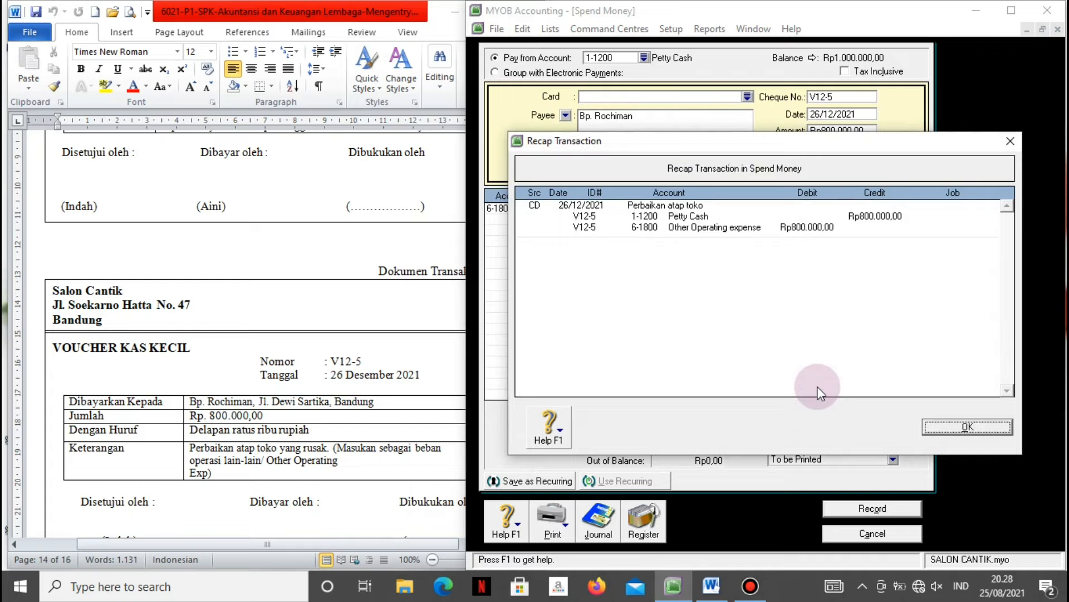
click(953, 428)
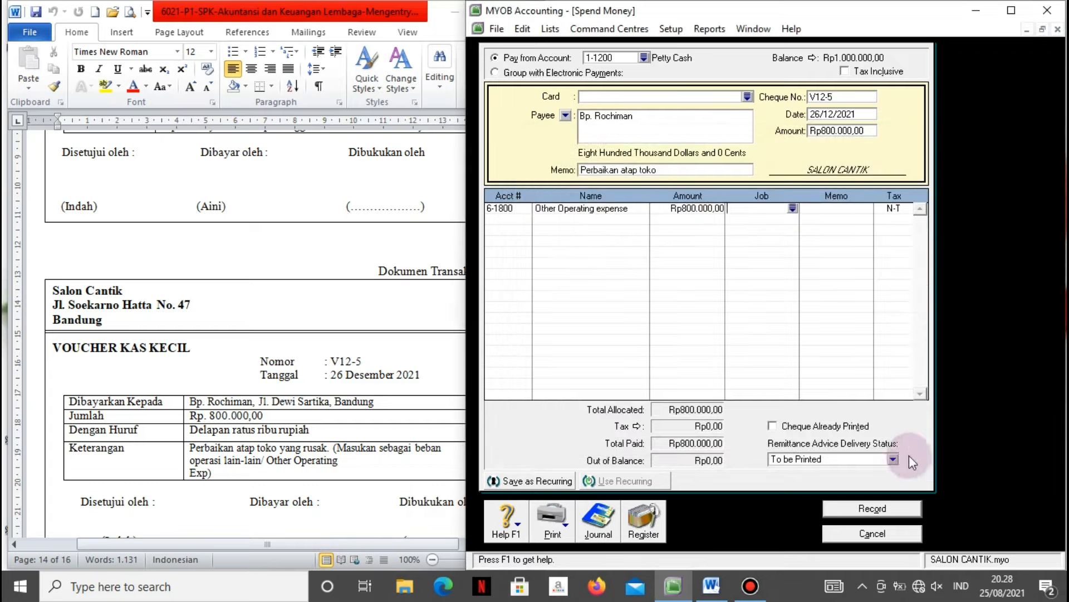
click(885, 508)
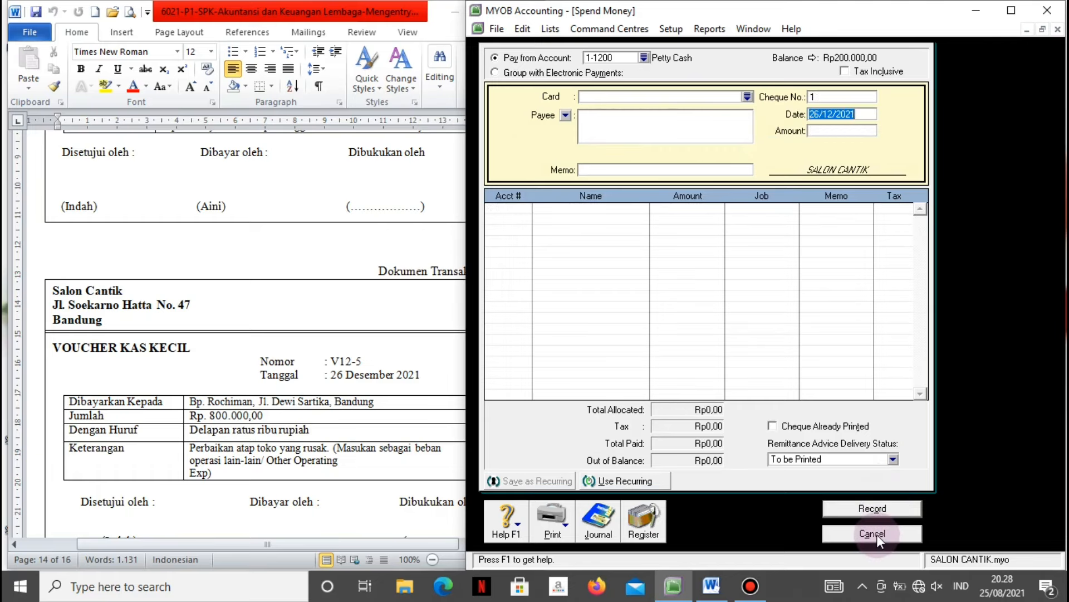
click(872, 533)
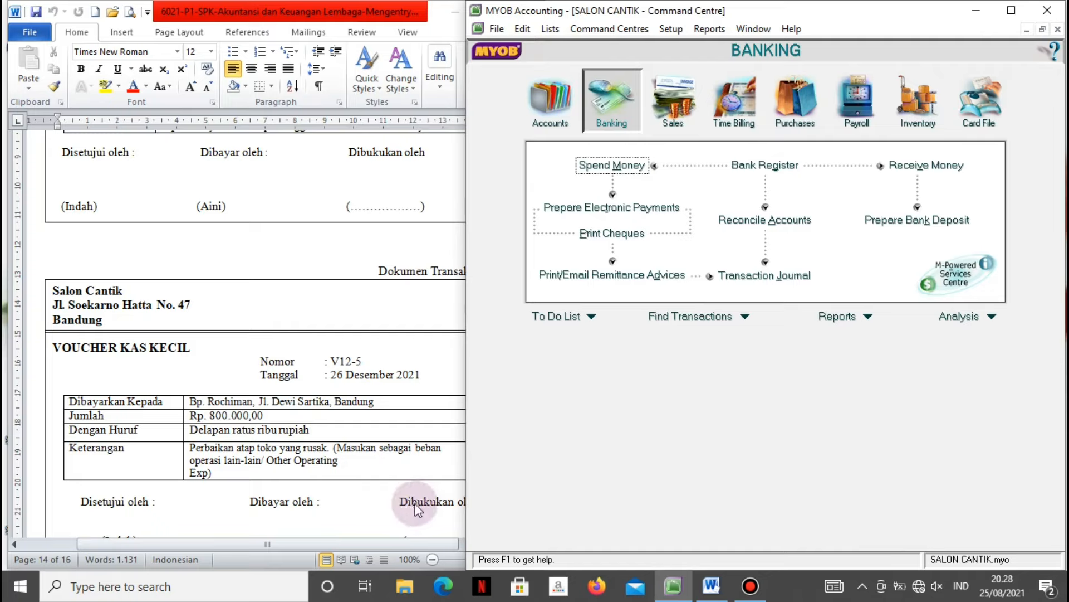
Scroll the Word document to Dokumen Transaksi No. 17, PT Mitra Jaya invoice G11.
click(372, 498)
scroll(372, 497, down, 10)
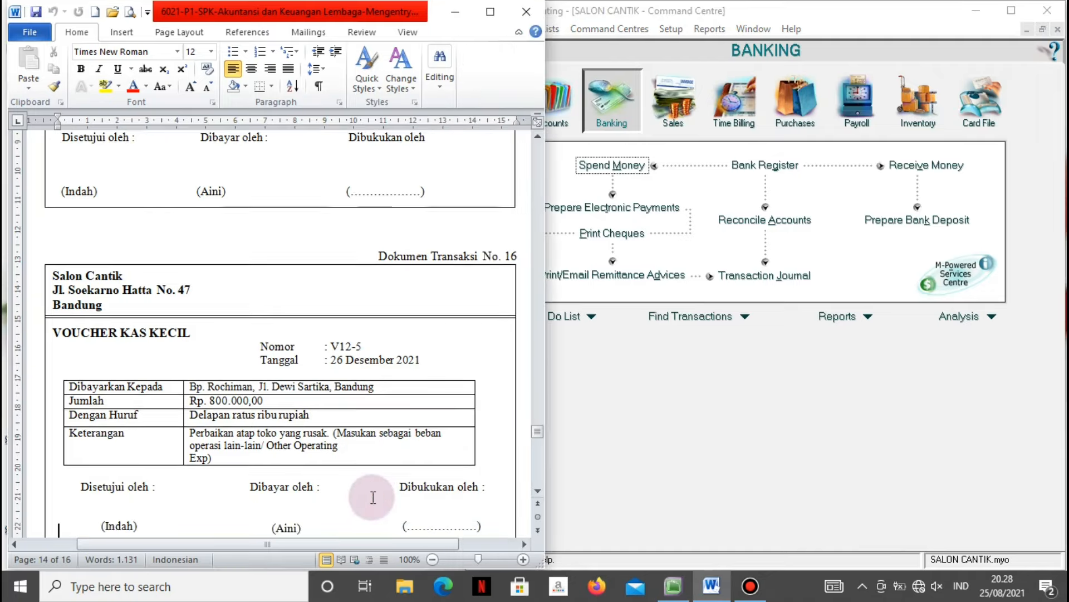
scroll(371, 493, down, 5)
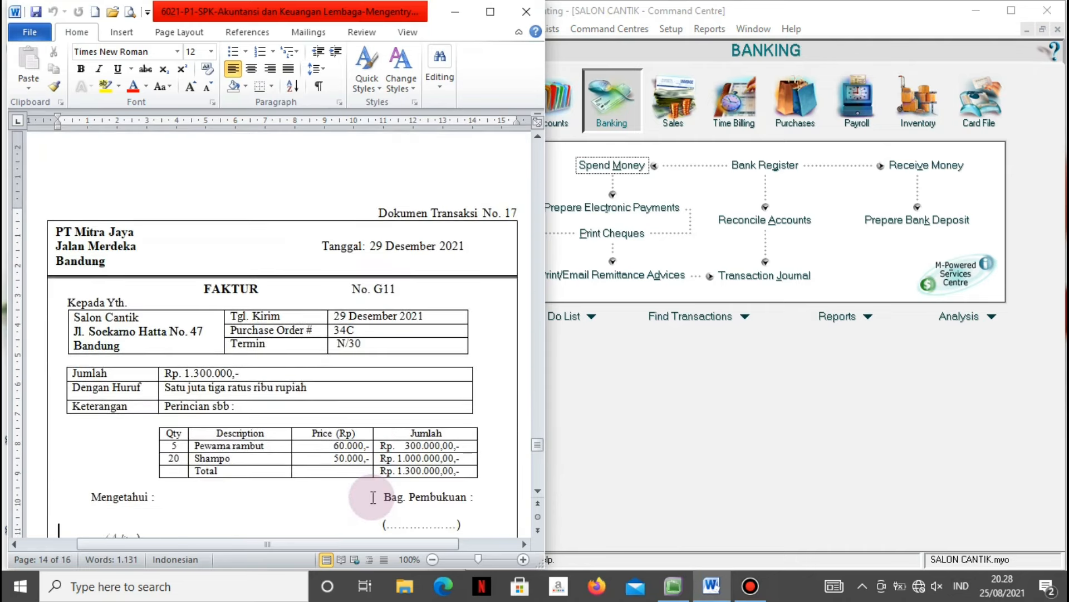
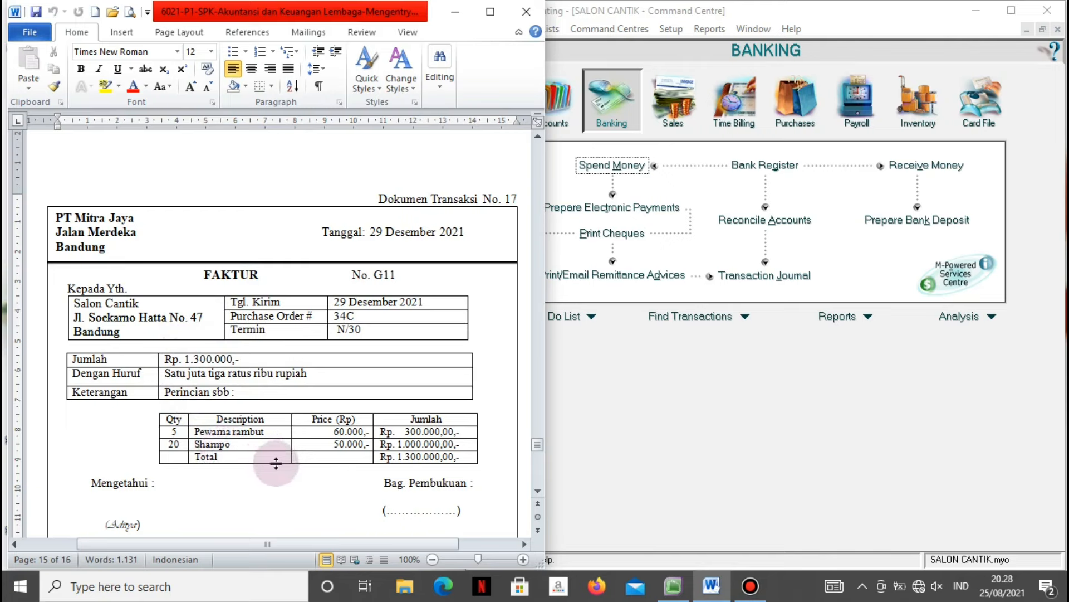
From the Purchases command centre, start a new purchase bill for invoice G11.
click(617, 471)
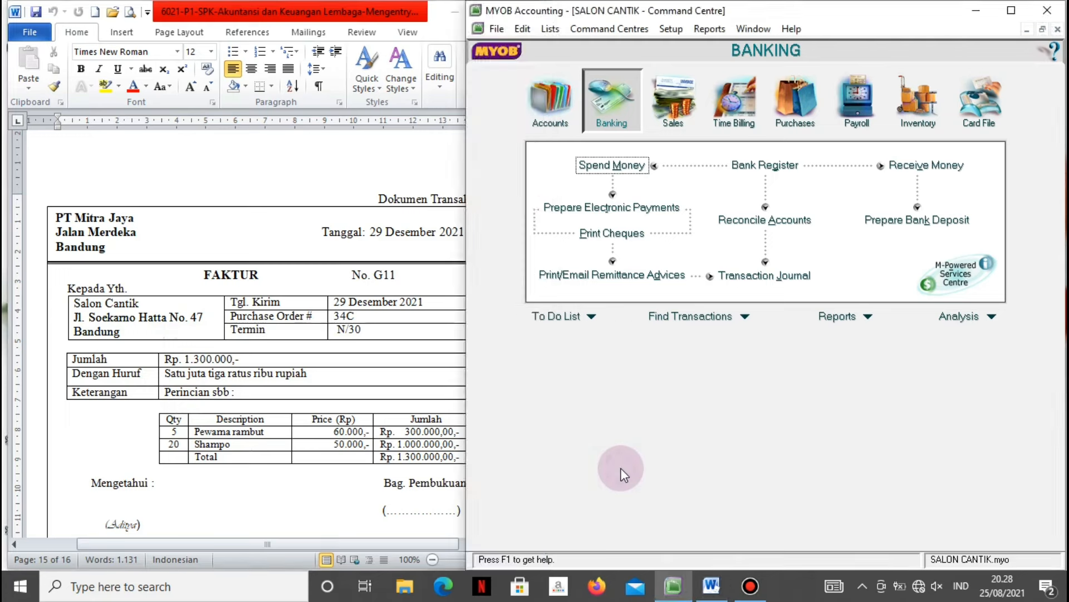
click(794, 91)
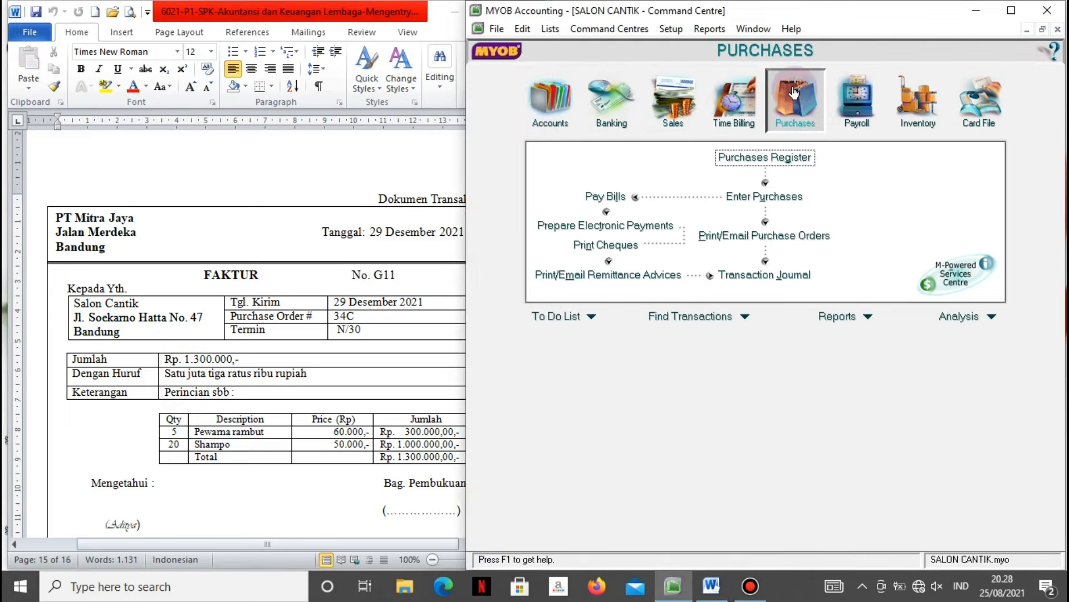
click(744, 201)
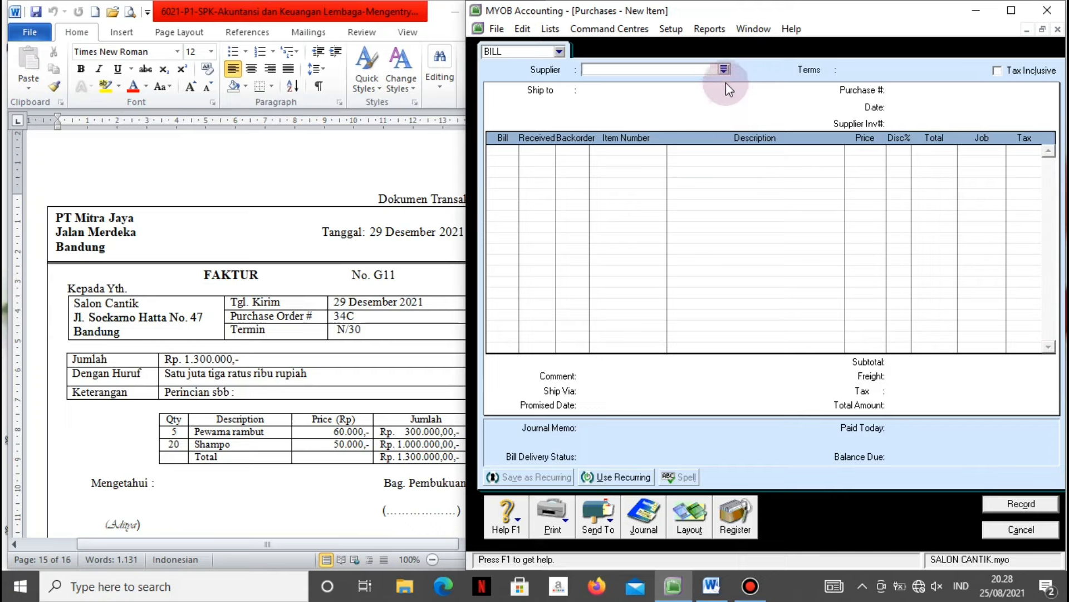
Choose supplier PT. Mitra Jaya with Net 30 balance-due-days credit terms.
click(724, 68)
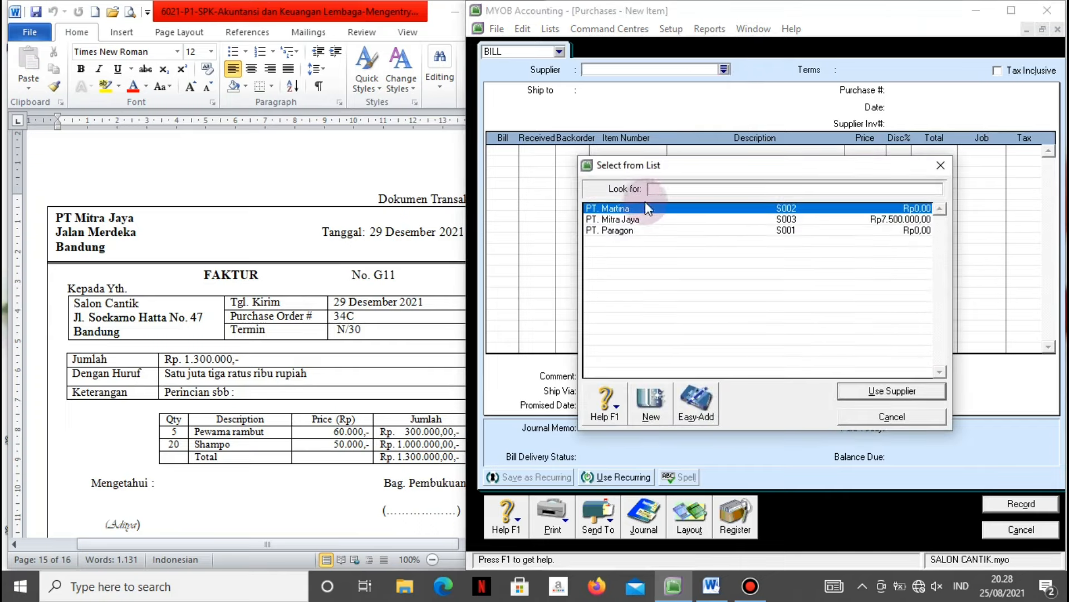
click(643, 218)
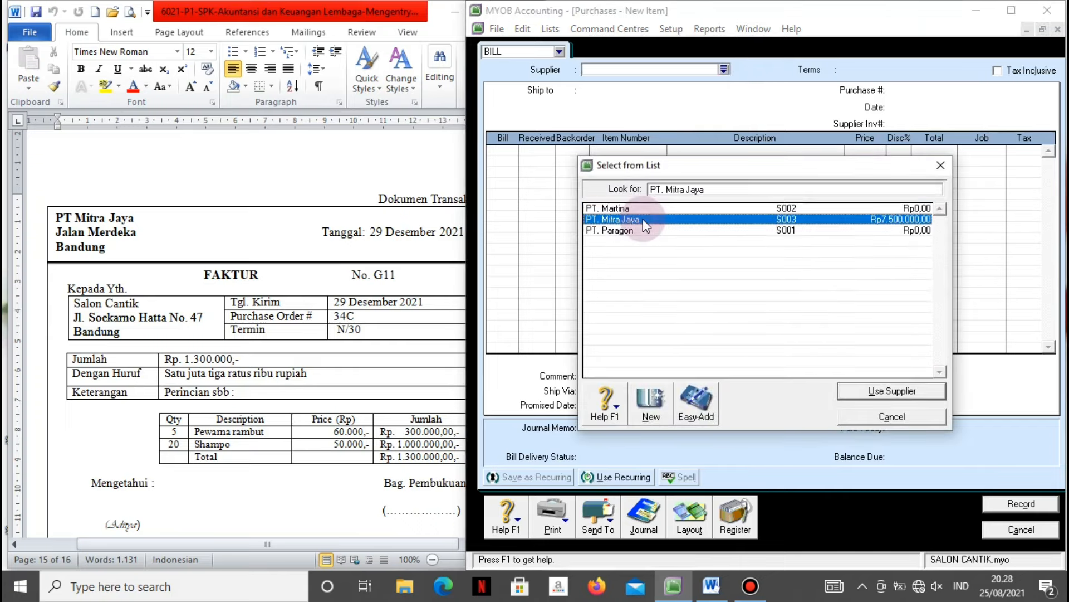
click(870, 392)
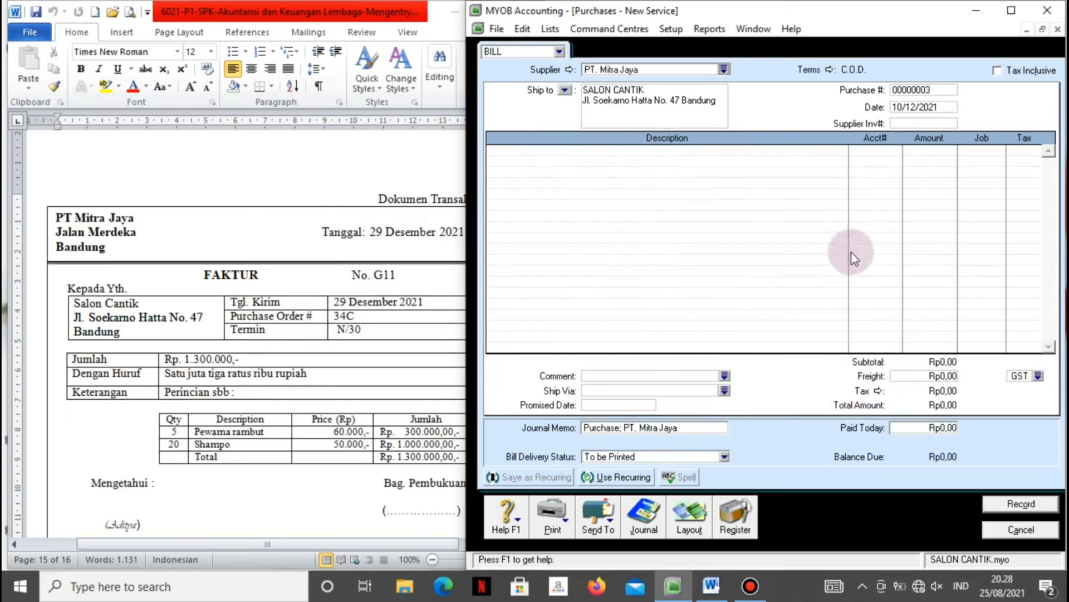
click(828, 70)
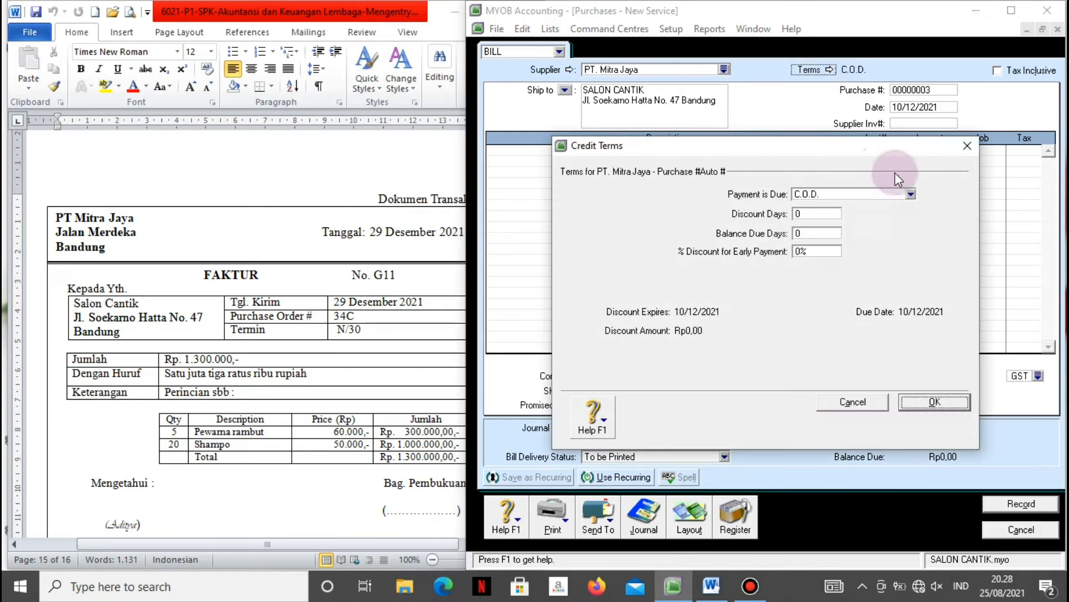
click(911, 195)
click(867, 228)
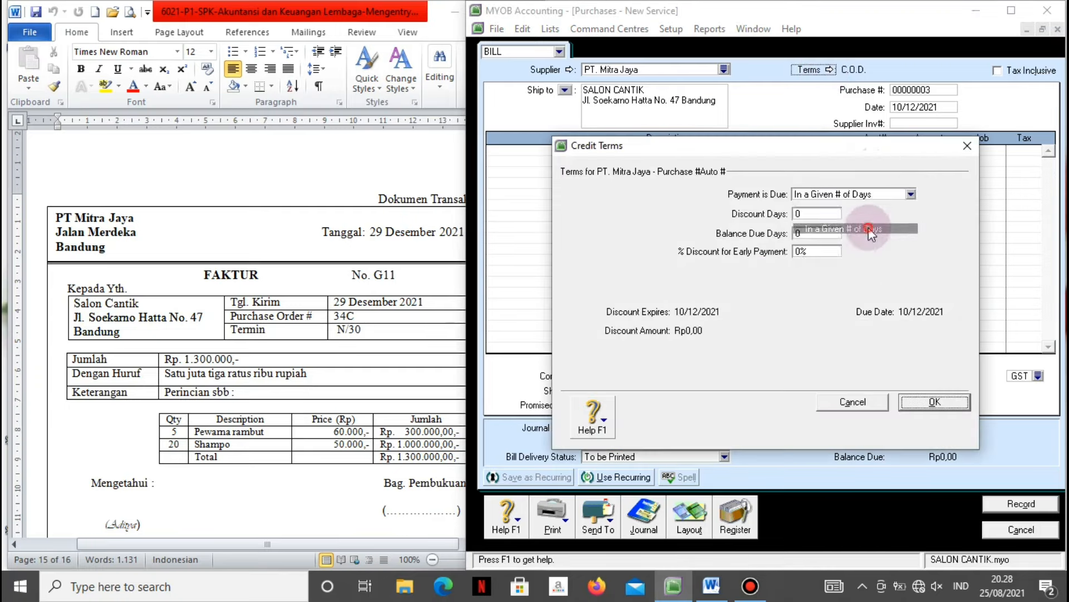
click(837, 233)
text(30)
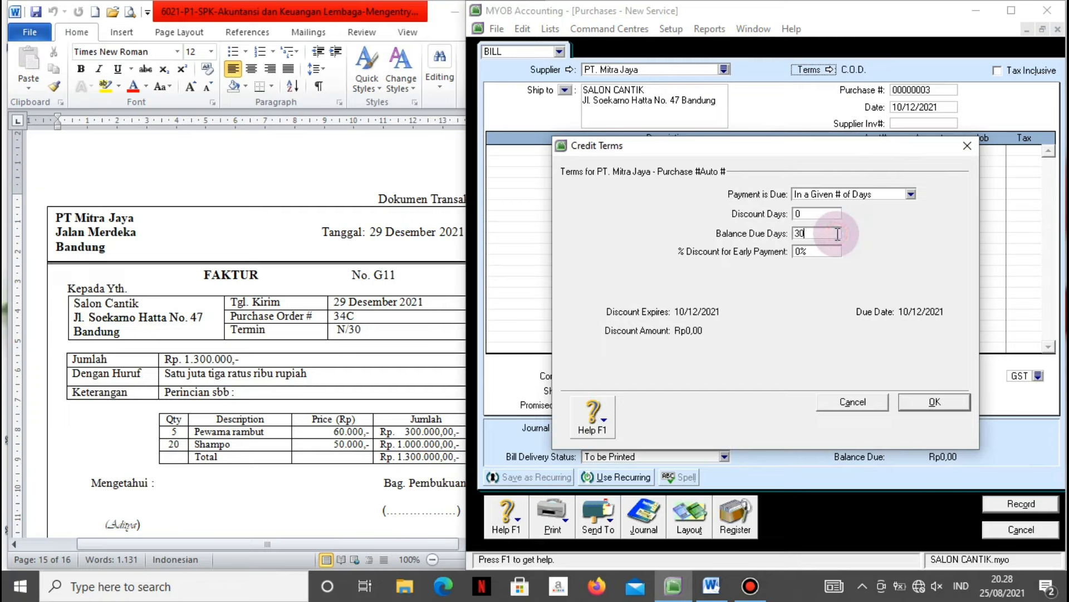
click(943, 403)
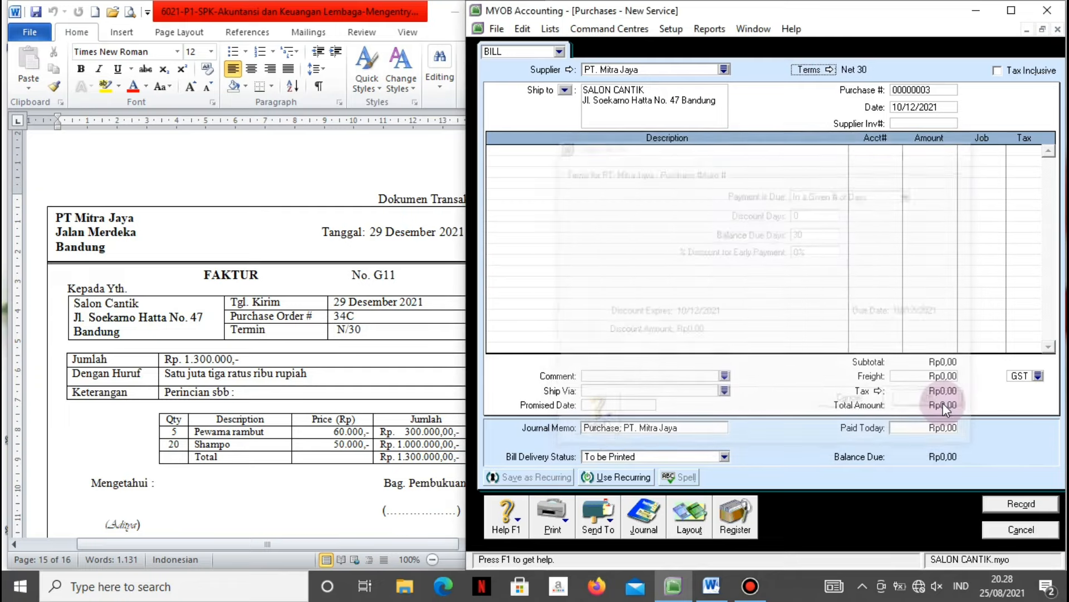
Enter purchase number 34C, date 29/12/2021 and supplier invoice number G11.
click(928, 91)
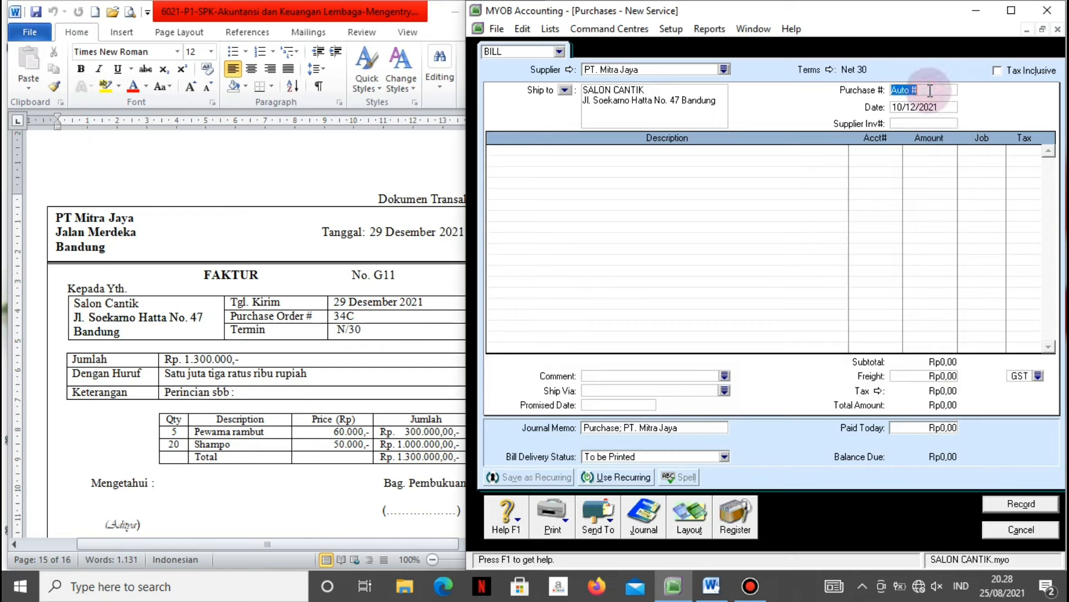
text(34C)
key(Tab)
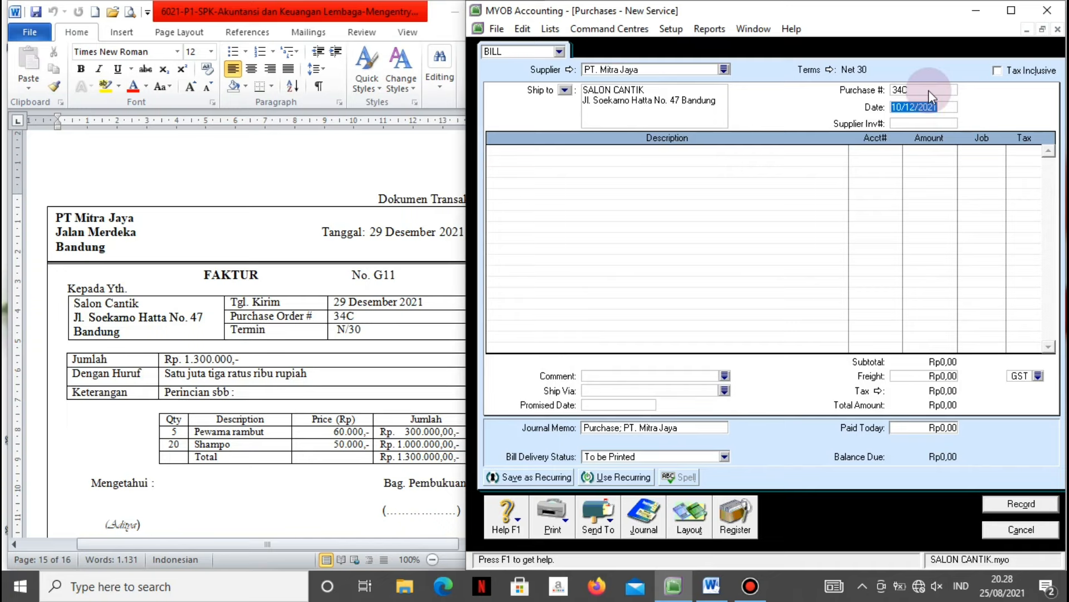
text(29/12/2021)
key(Tab)
key(Return)
text(G11)
key(Tab)
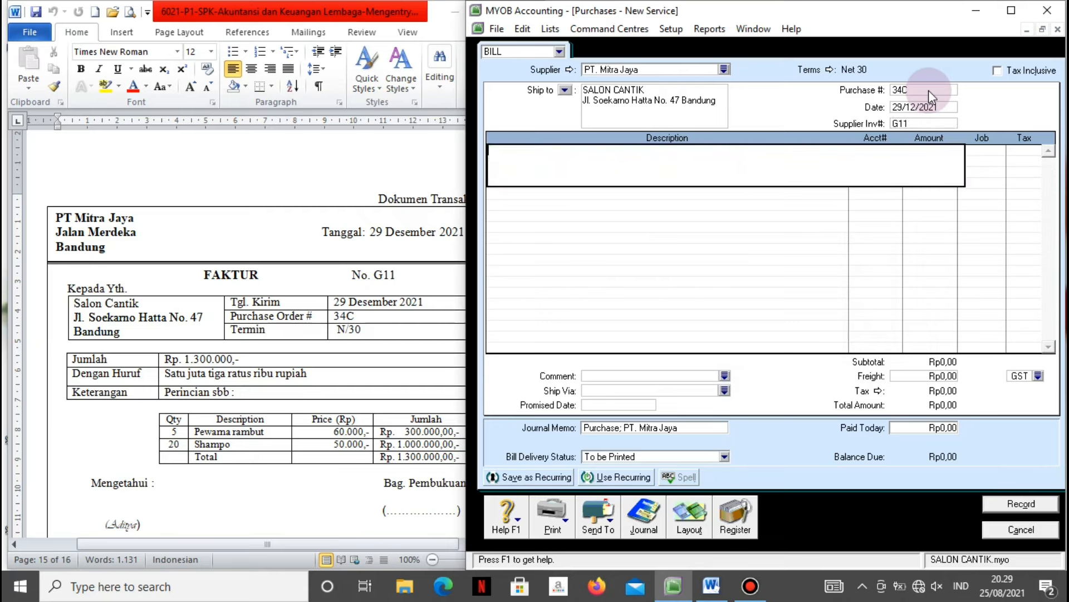
Switch the bill to the Item layout and bill a quantity of 5 on the first line.
click(693, 532)
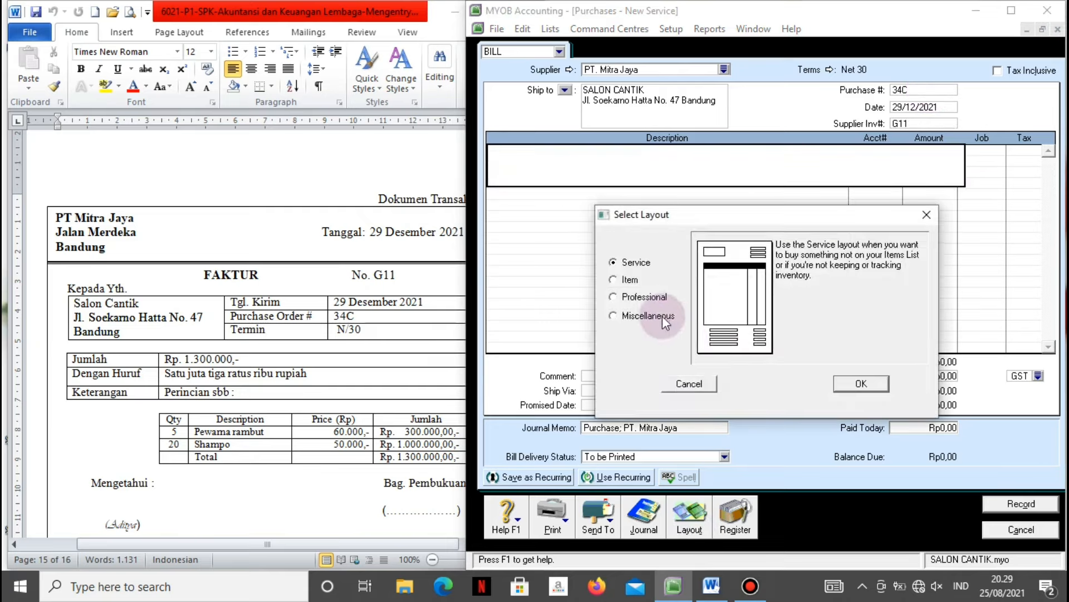
click(618, 278)
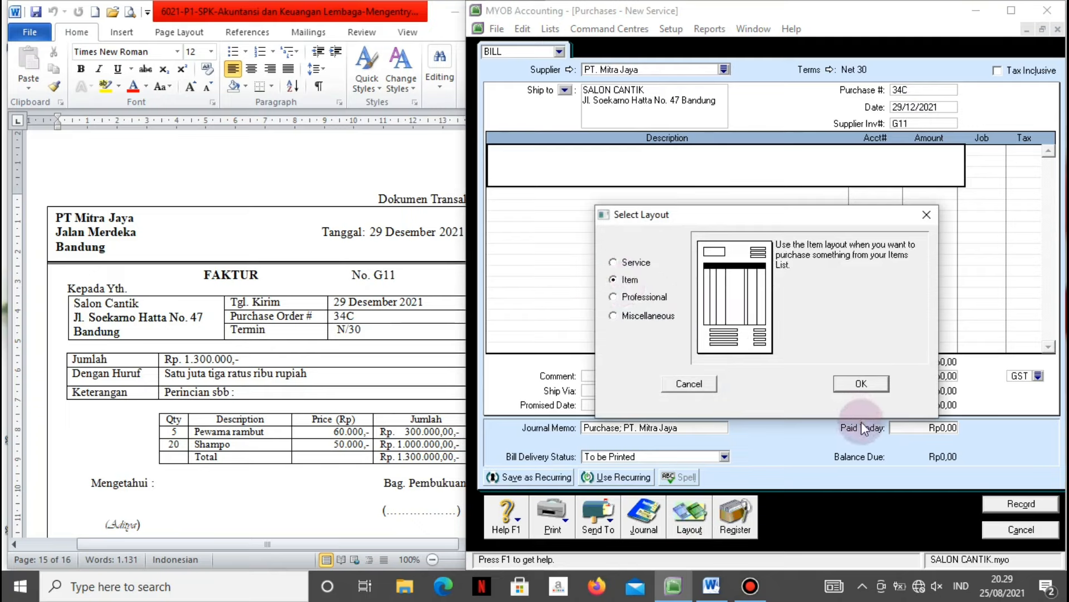
click(853, 384)
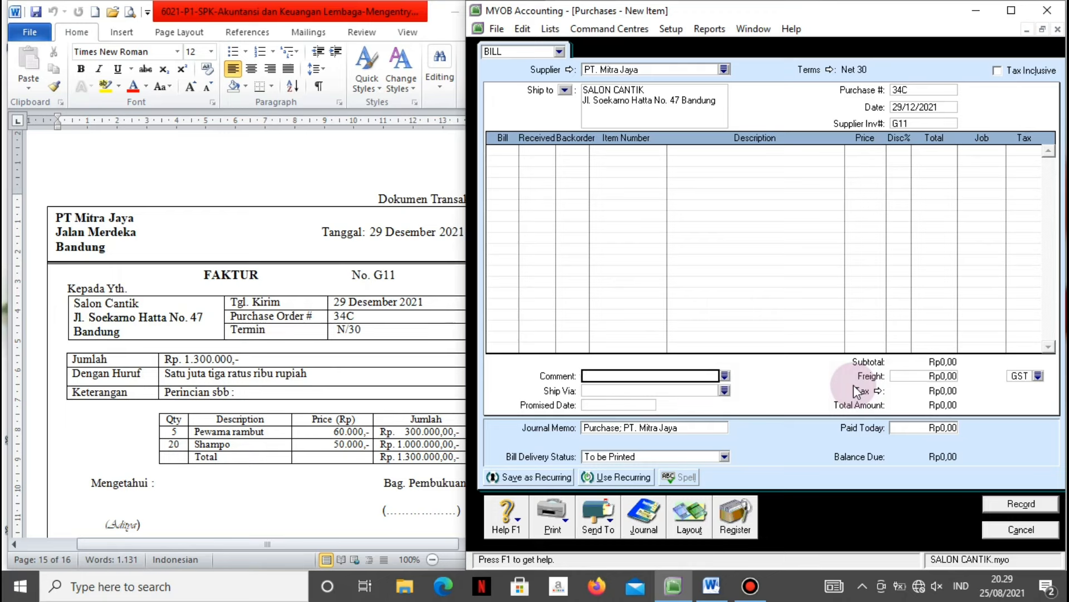
click(517, 150)
text(5)
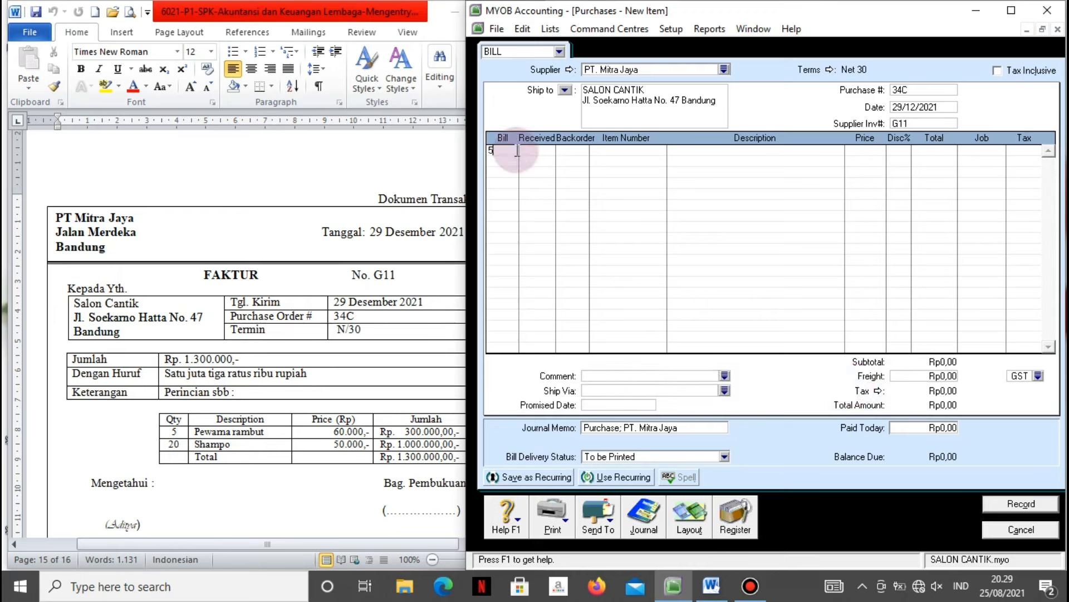
key(Tab)
key(Tab)
key(Tab)
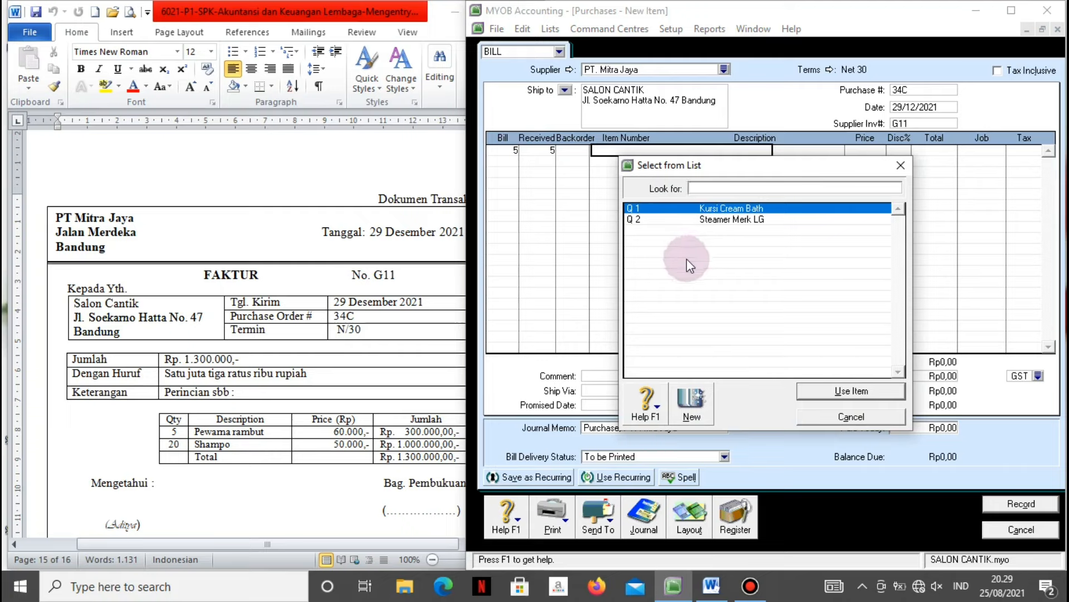
click(690, 404)
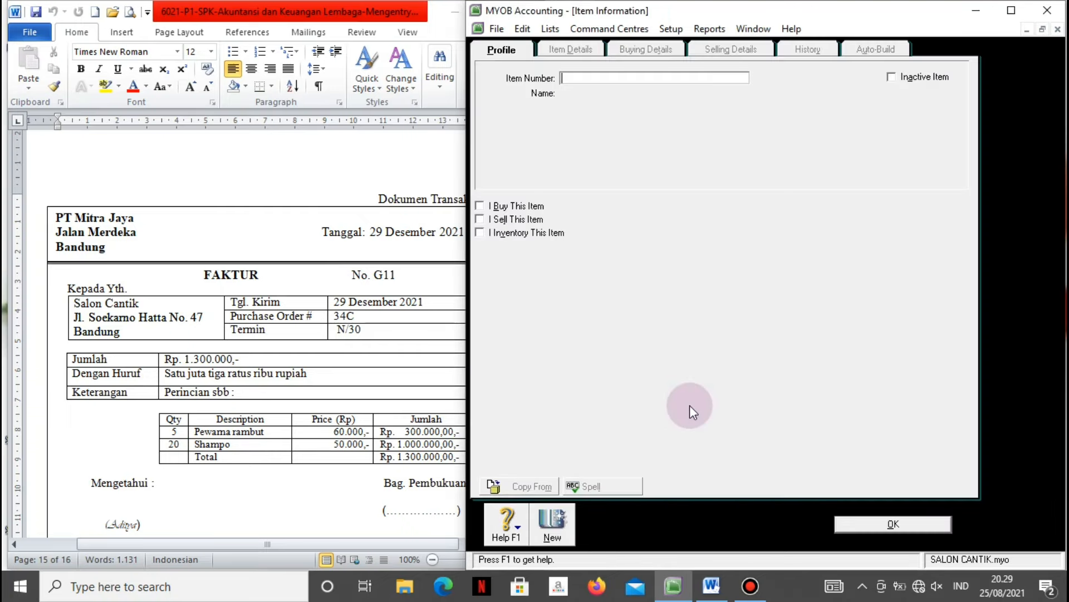
Create item S 1 Pewarna Rambut as a bought item charged to 1-1500 Supplies.
click(617, 79)
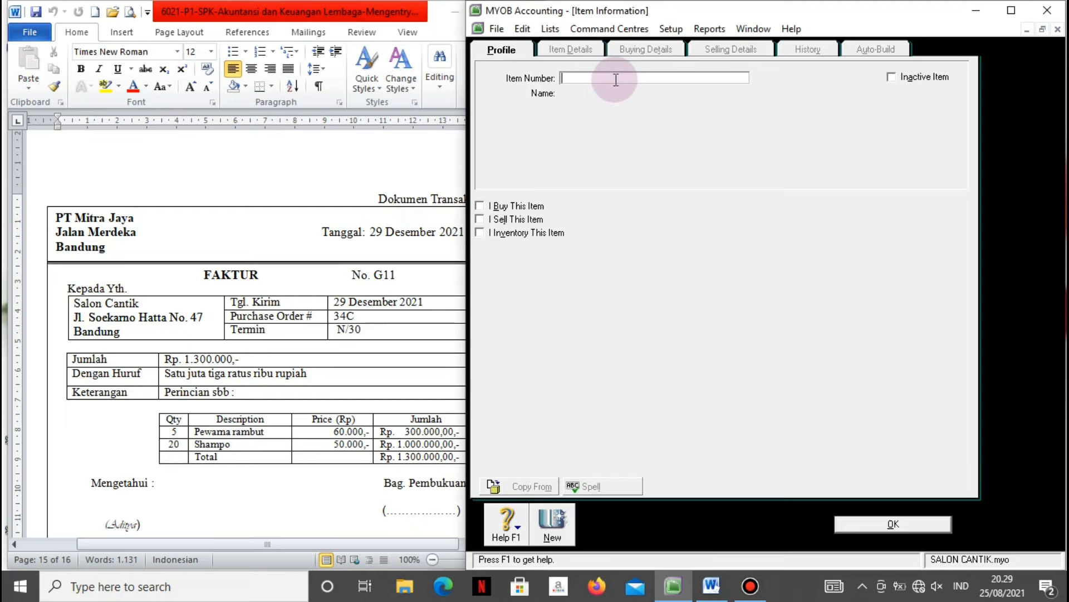
text(S 1)
key(Tab)
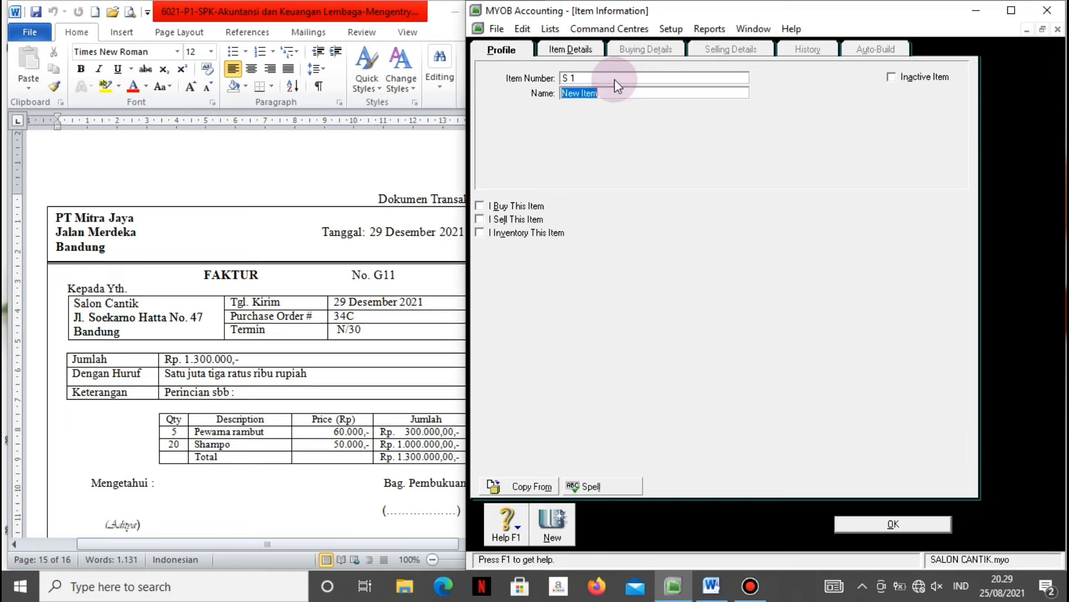
text(Pewarna)
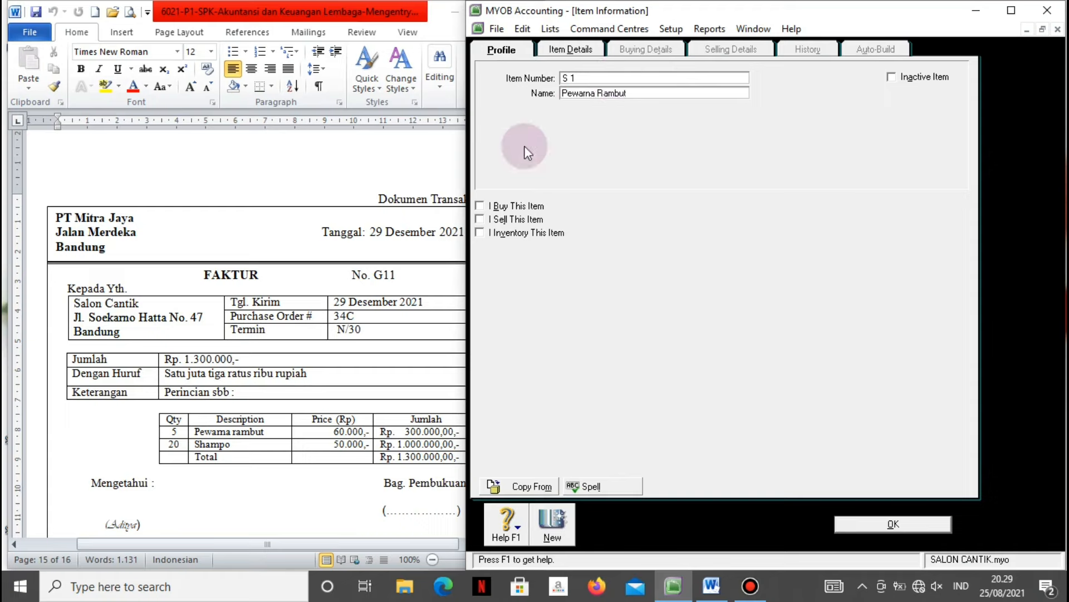
click(500, 206)
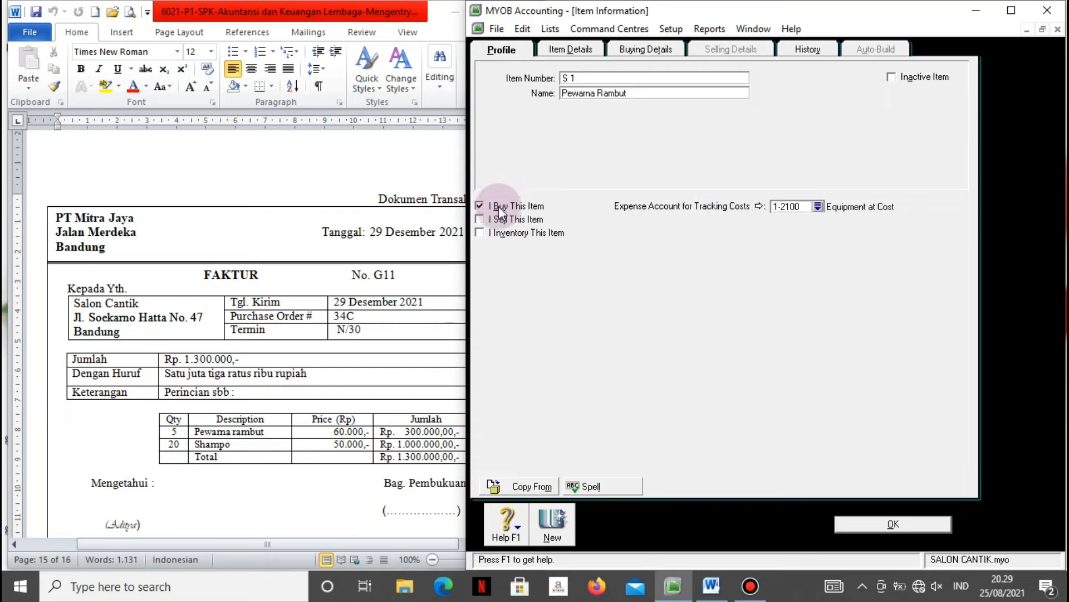
click(818, 207)
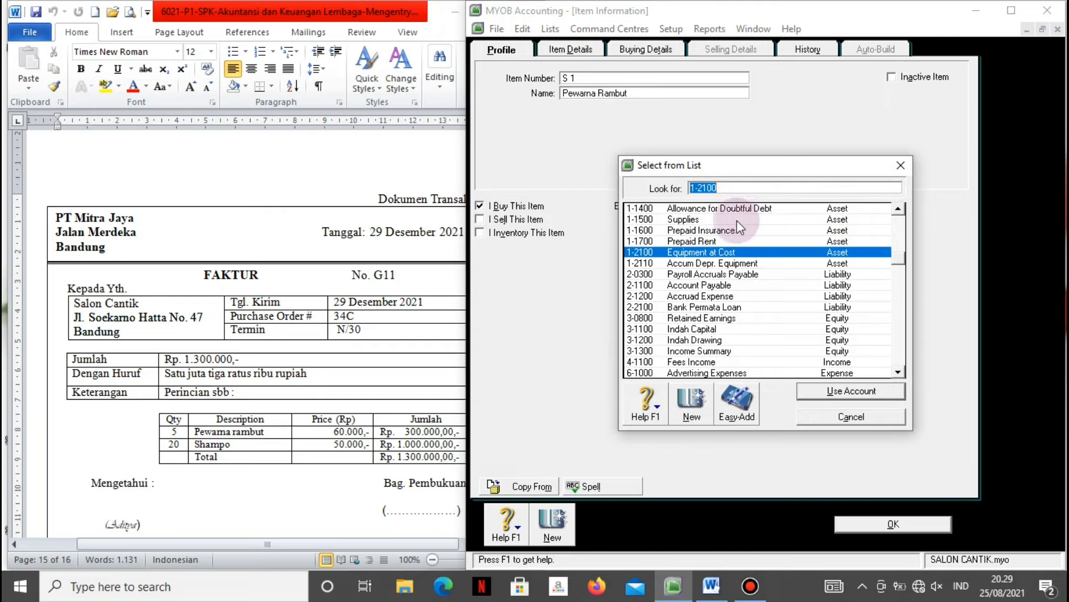
click(736, 219)
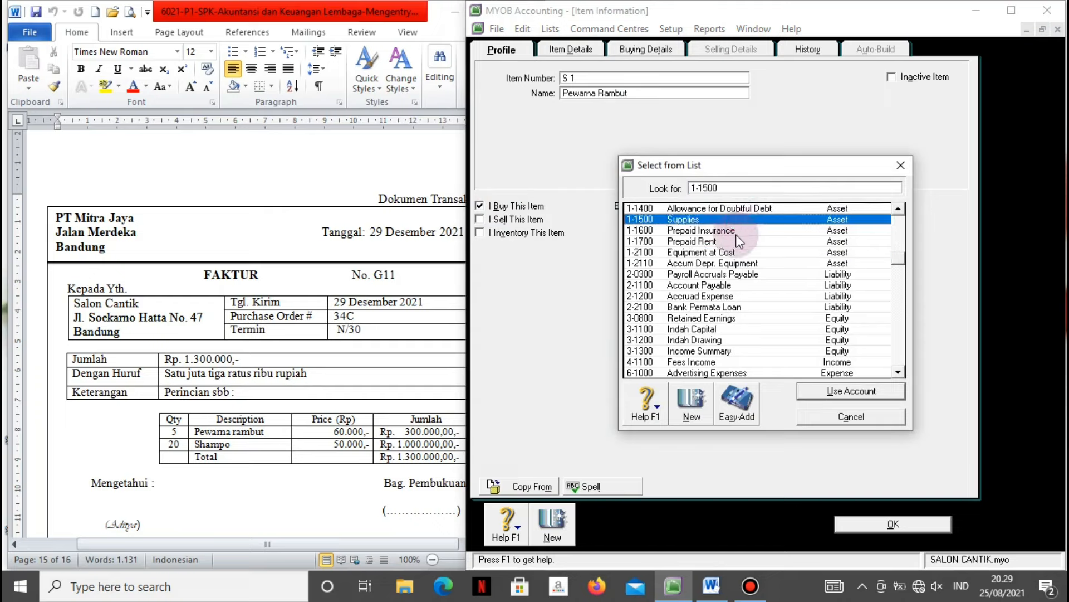
click(814, 391)
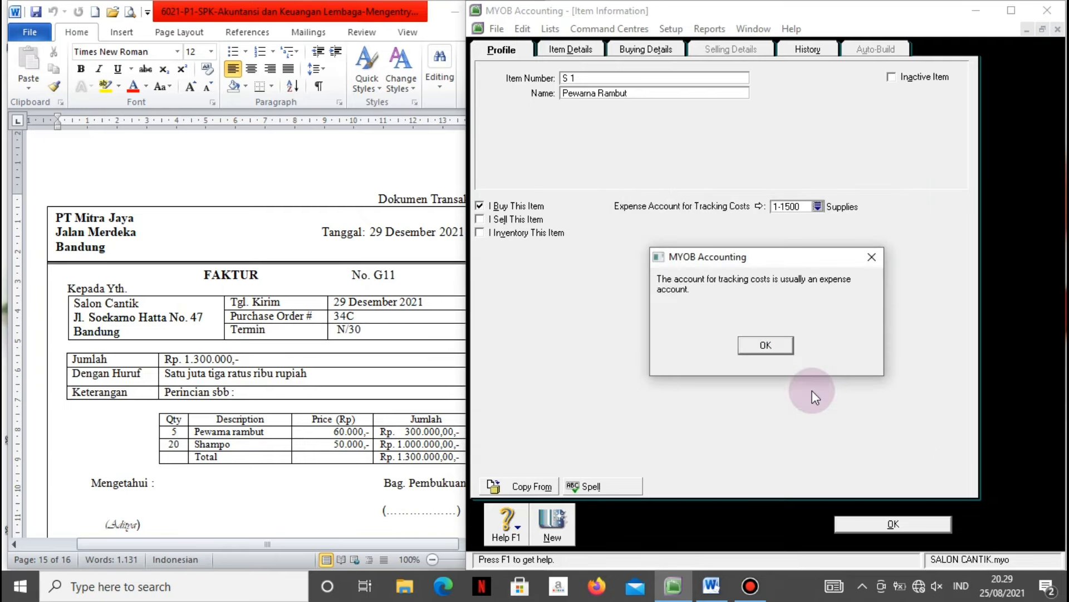
click(771, 347)
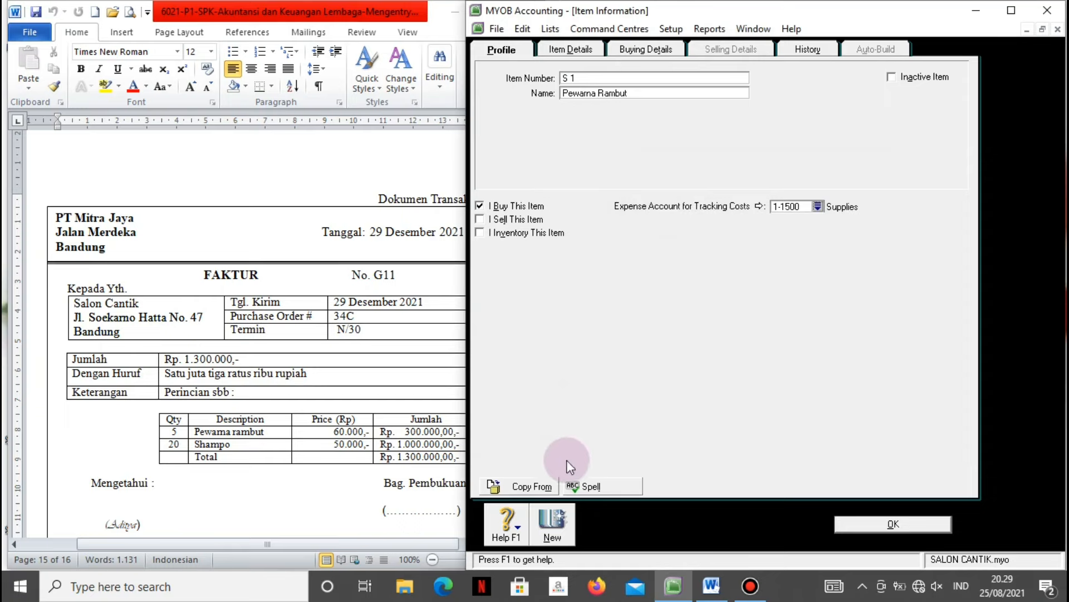
Save S 1 and add item S 2 Shampo, ignoring the spelling check.
click(554, 525)
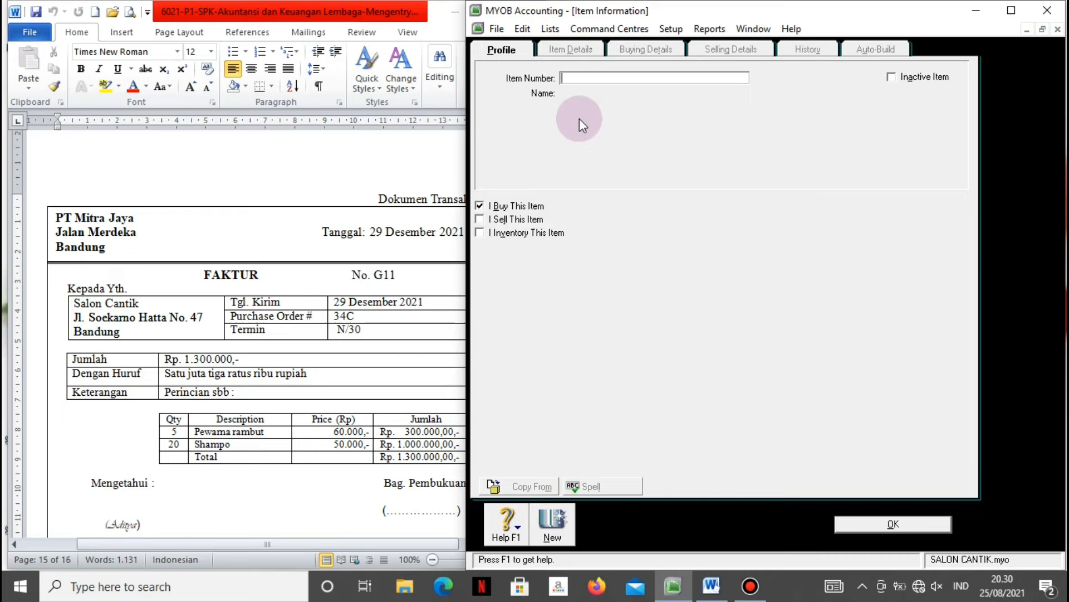
text(S 2)
key(Tab)
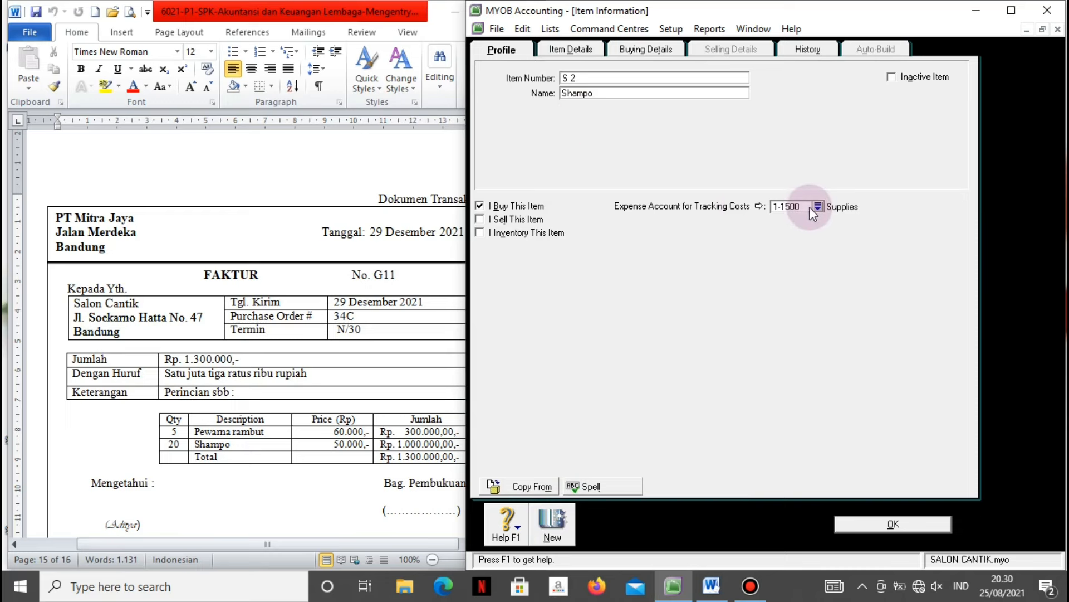
click(864, 523)
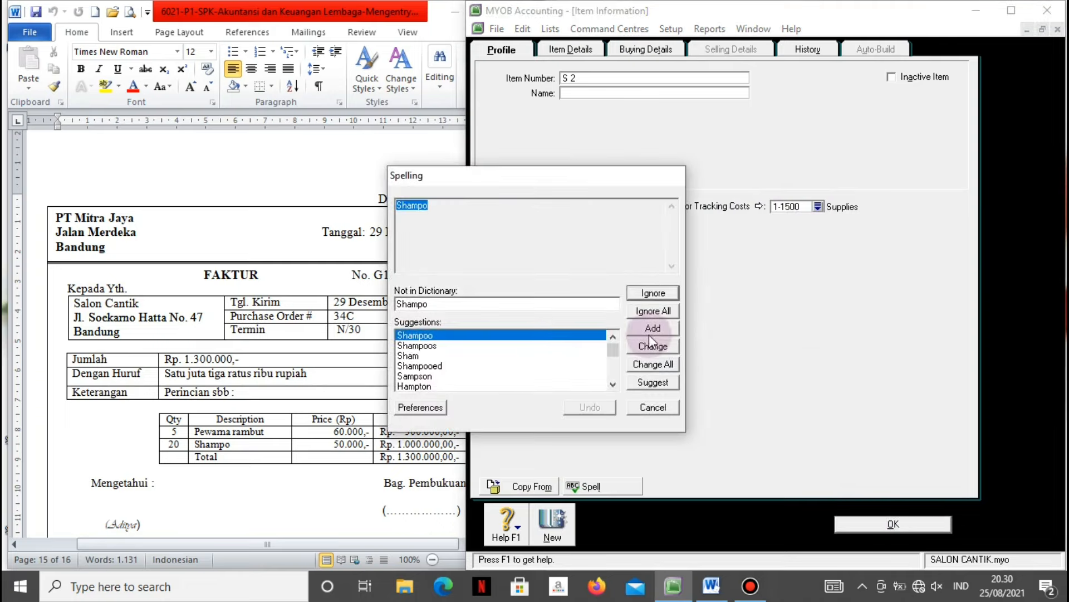
click(640, 308)
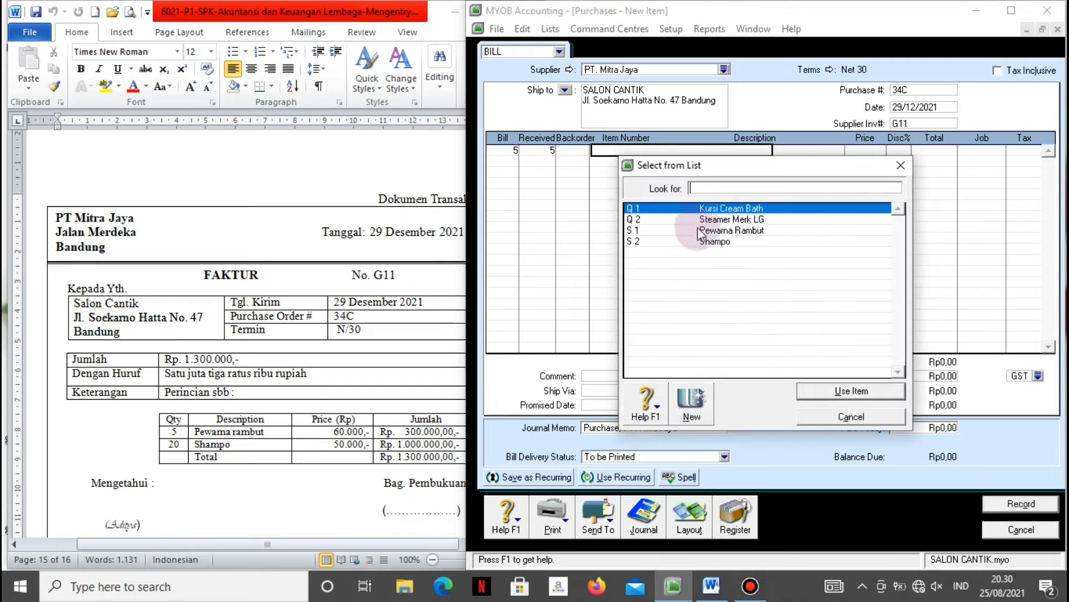
Bill 5 Pewarna Rambut (S 1) at 60.000 and 20 Shampo (S 2) at 50.000.
click(698, 230)
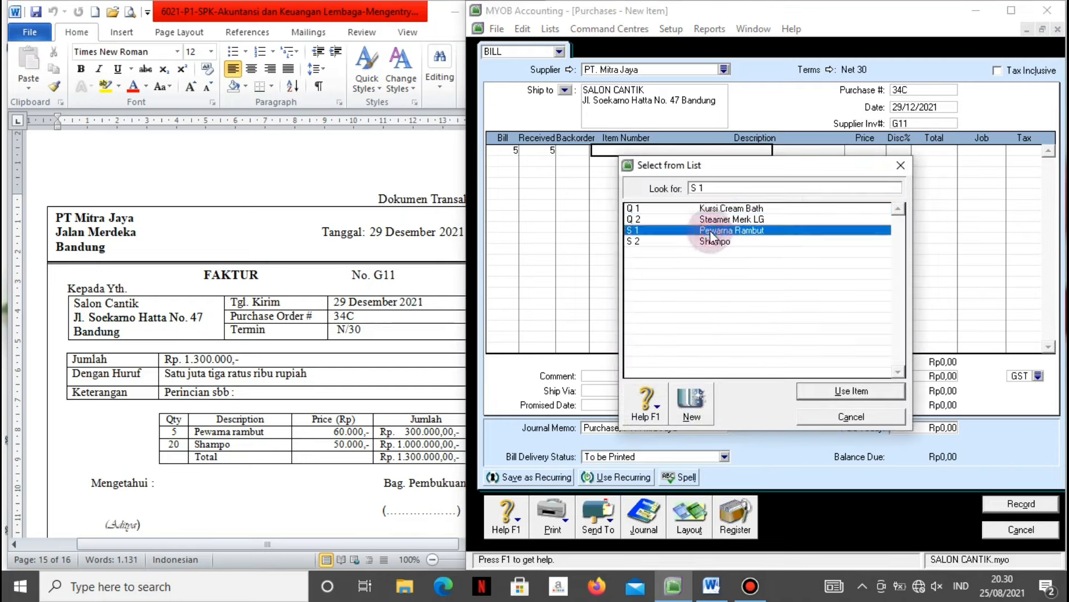
click(813, 392)
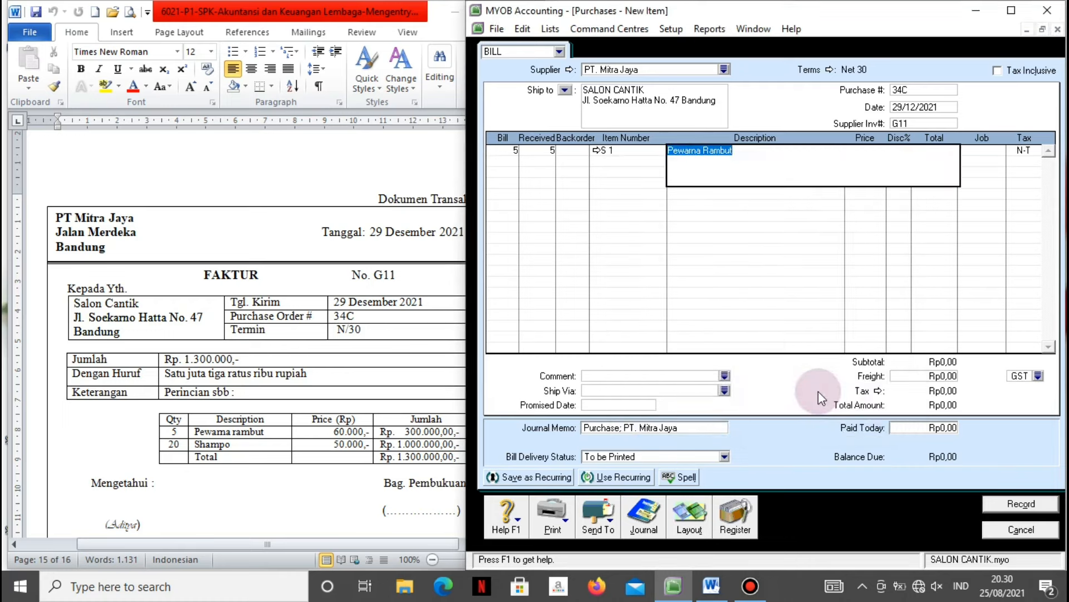
key(Tab)
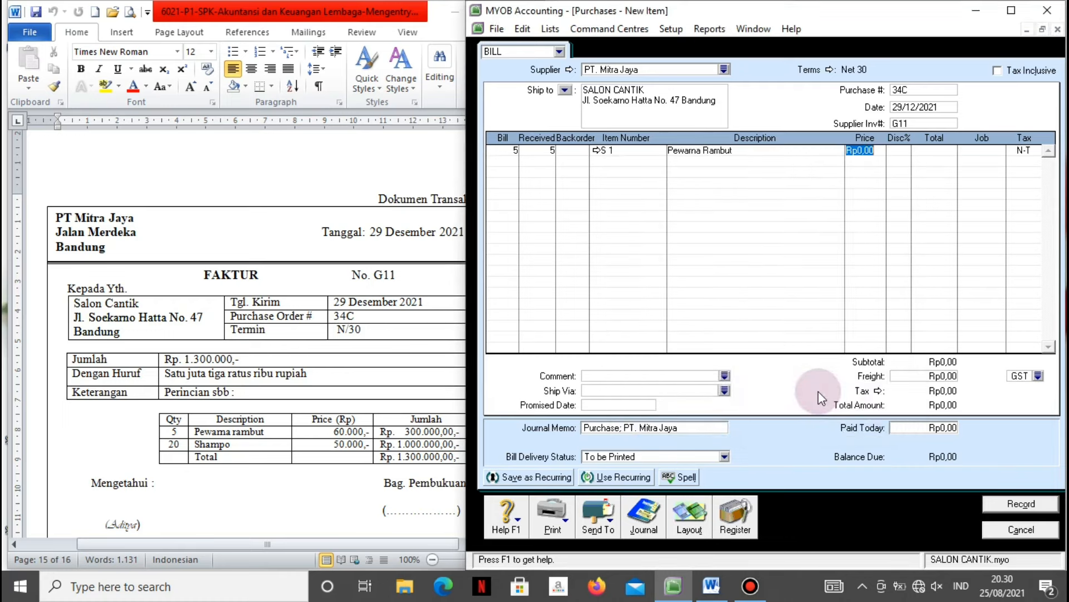
text(60000)
key(Tab)
key(Tab)
key(Tab)
key(Tab)
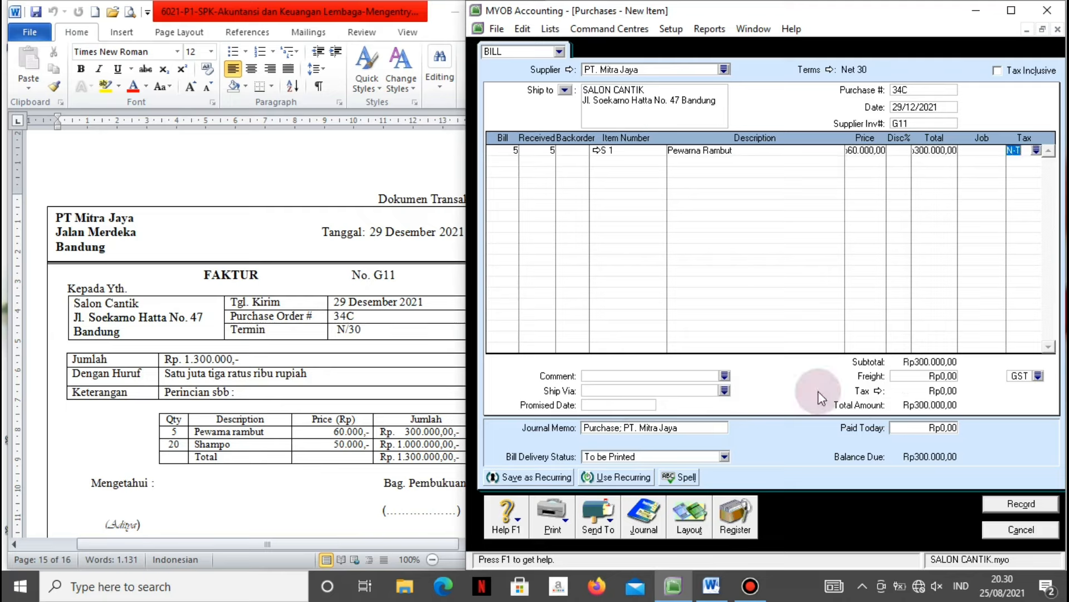
key(Tab)
text(20)
key(Tab)
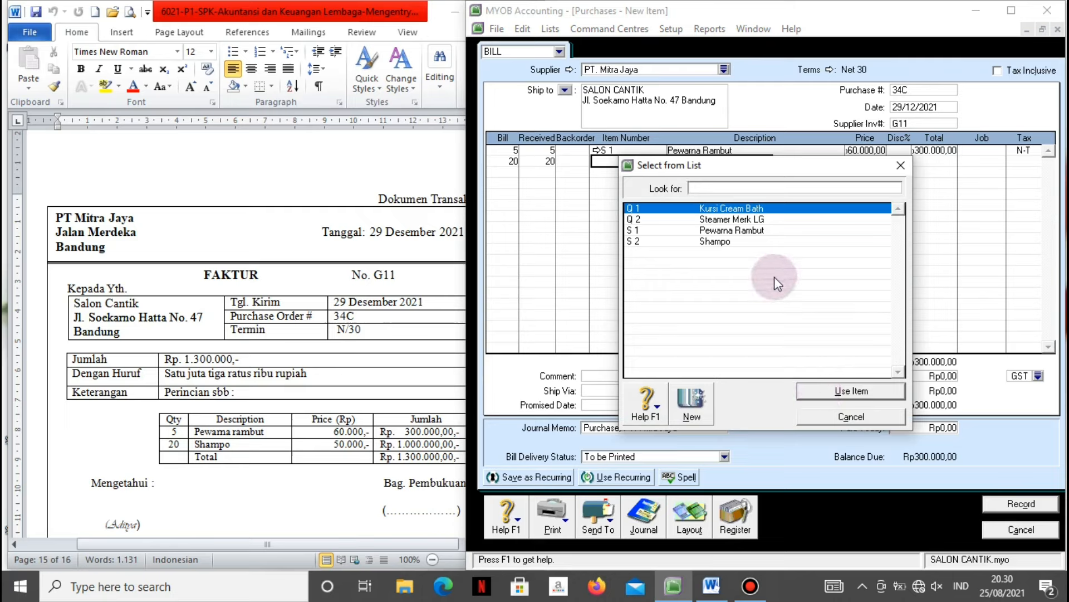
click(745, 241)
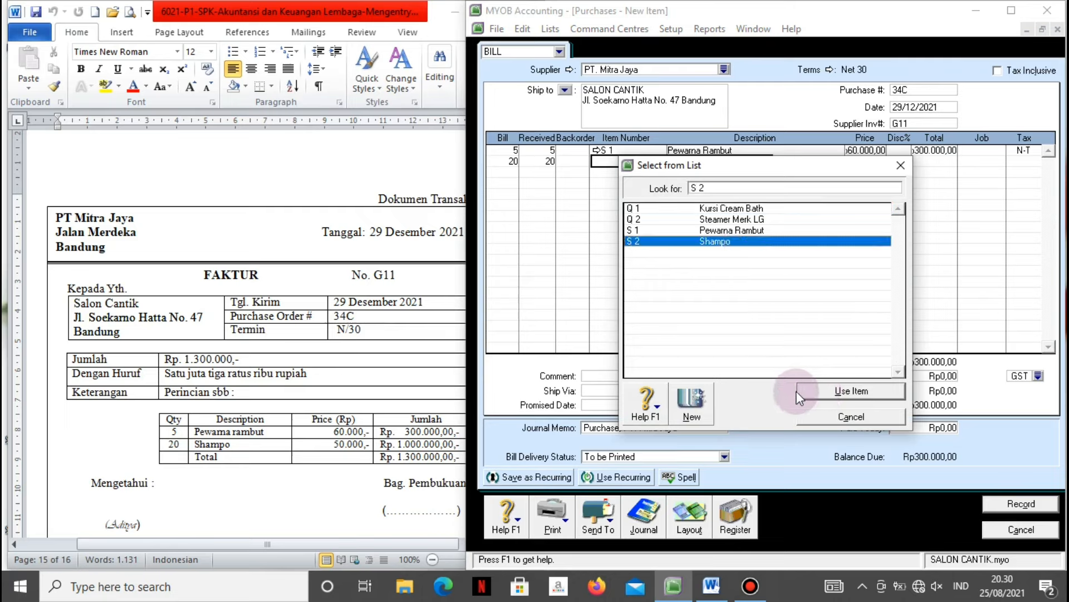
click(816, 392)
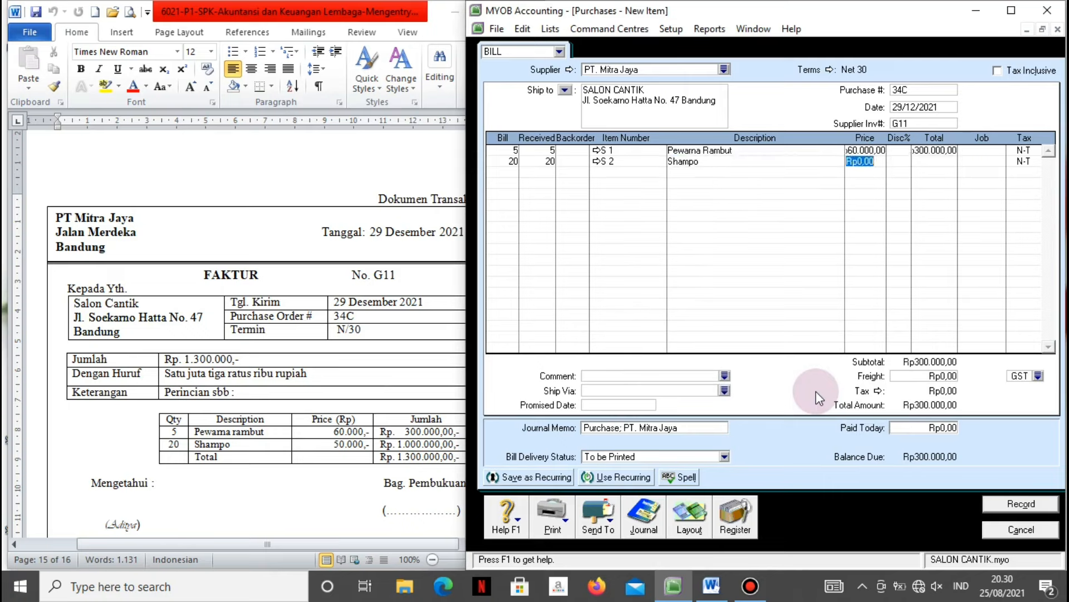
text(50000)
key(Tab)
key(Tab)
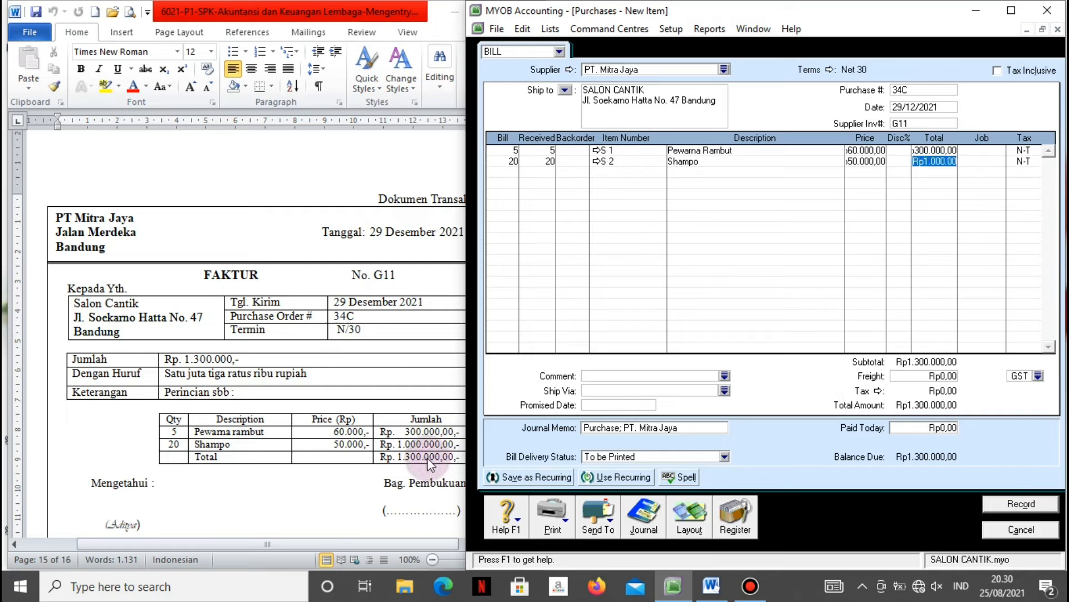
Check the journal recap and record the Rp1.300.000 bill, skipping spelling and tax-code prompts.
key(ctrl+r)
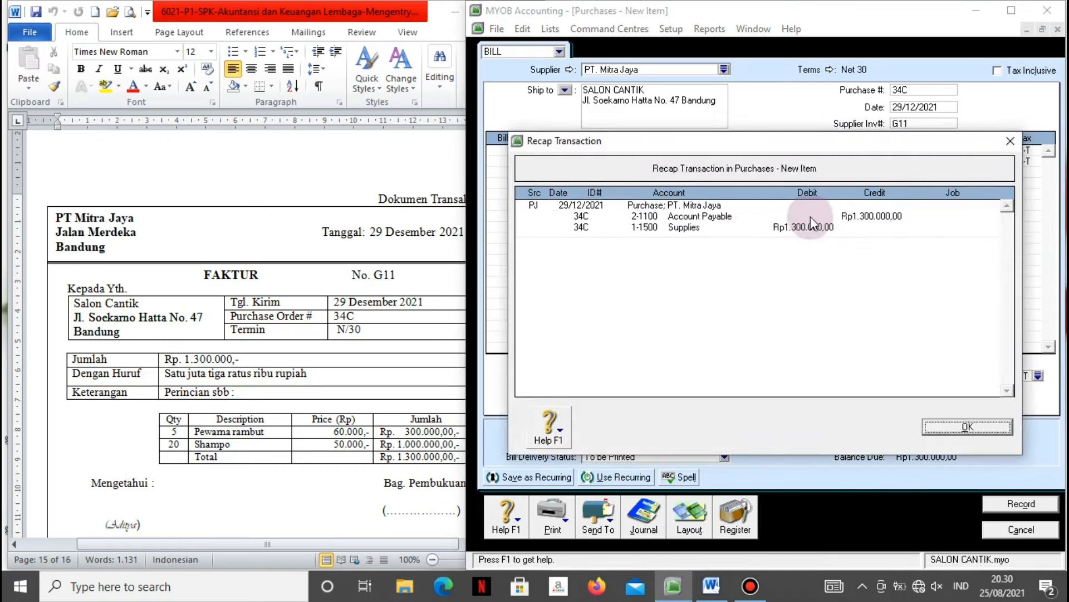
click(941, 429)
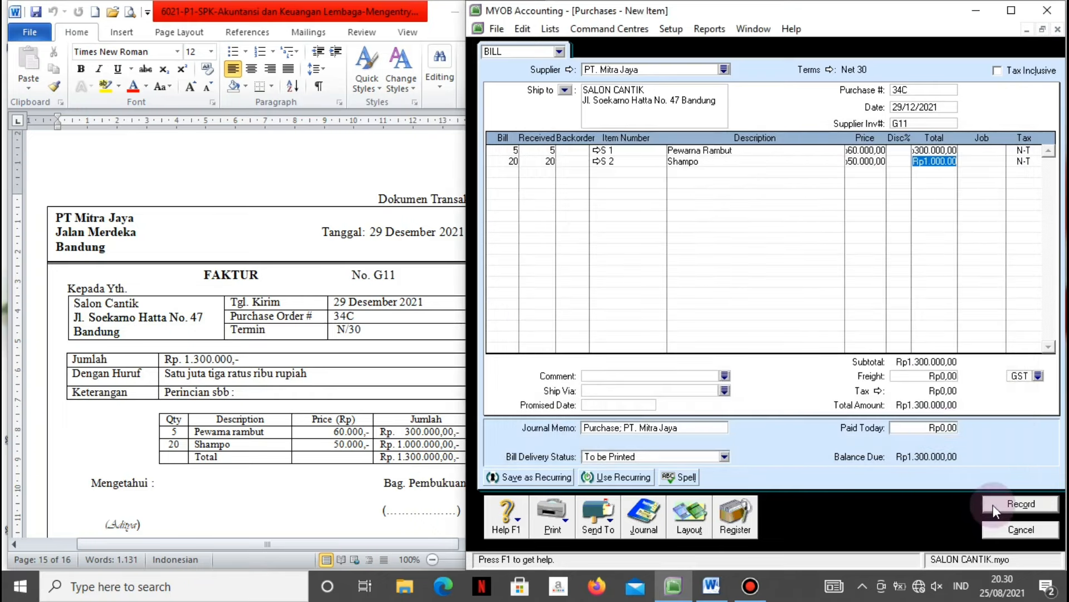
click(994, 504)
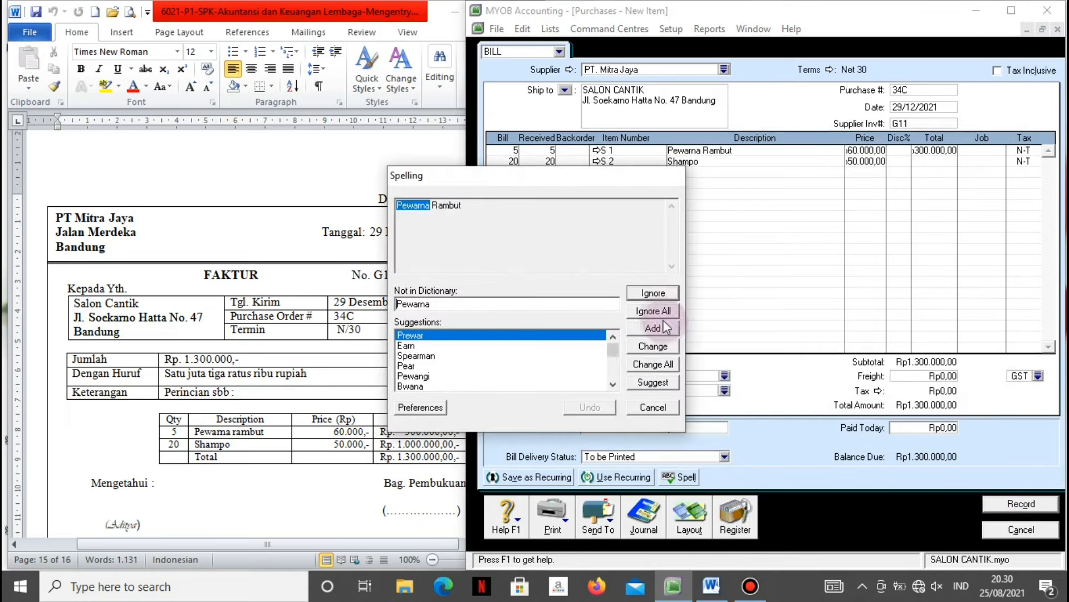
click(656, 312)
click(657, 312)
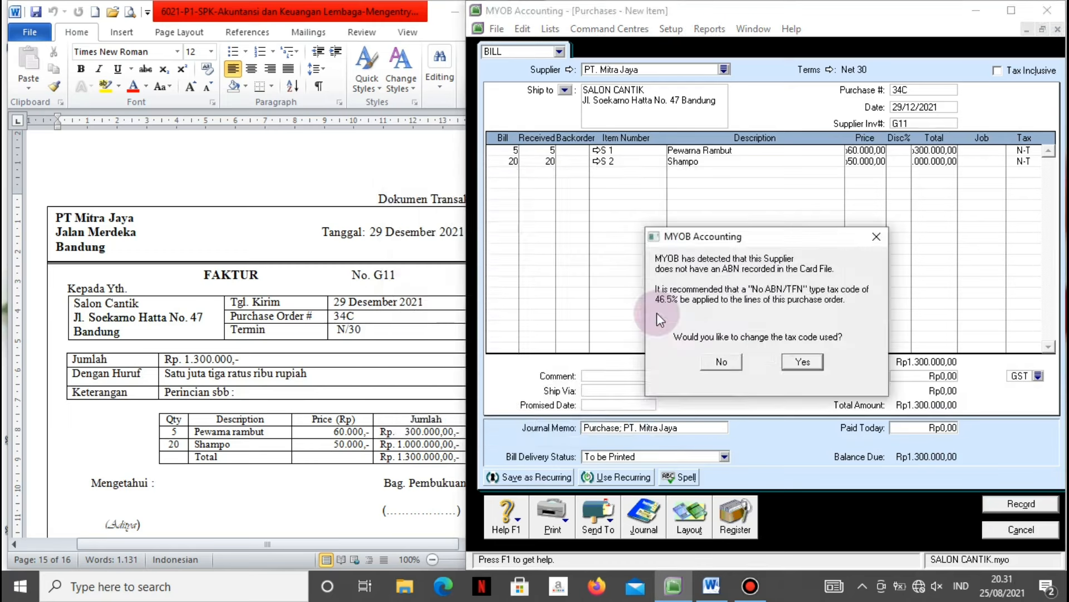
click(723, 362)
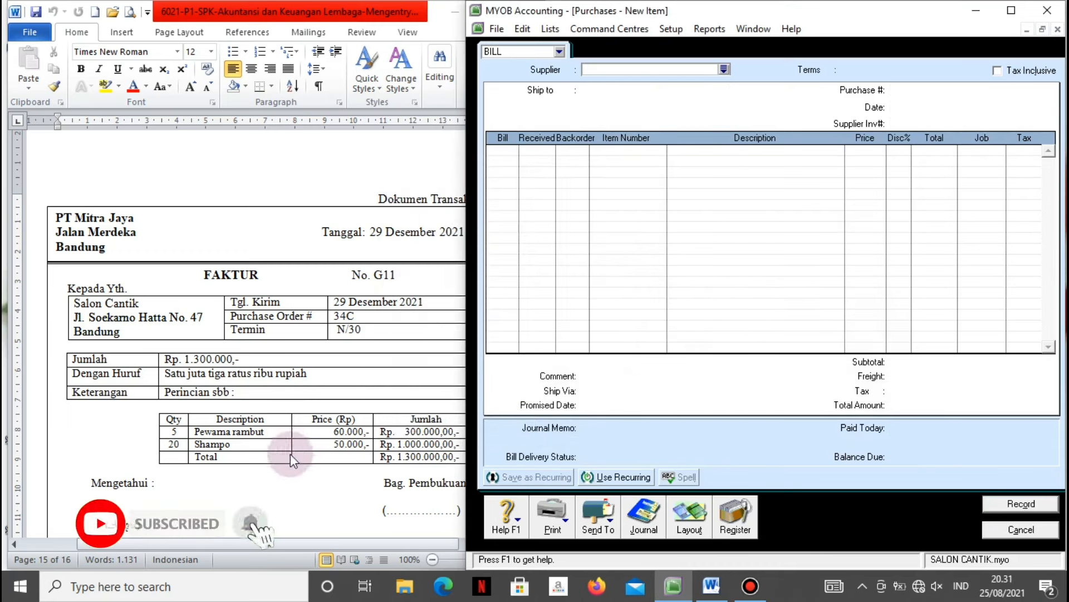
click(286, 483)
Scroll Word to document No. 18, close the empty purchase bill and start a Spend Money payment.
scroll(286, 484, down, 1)
scroll(287, 483, down, 6)
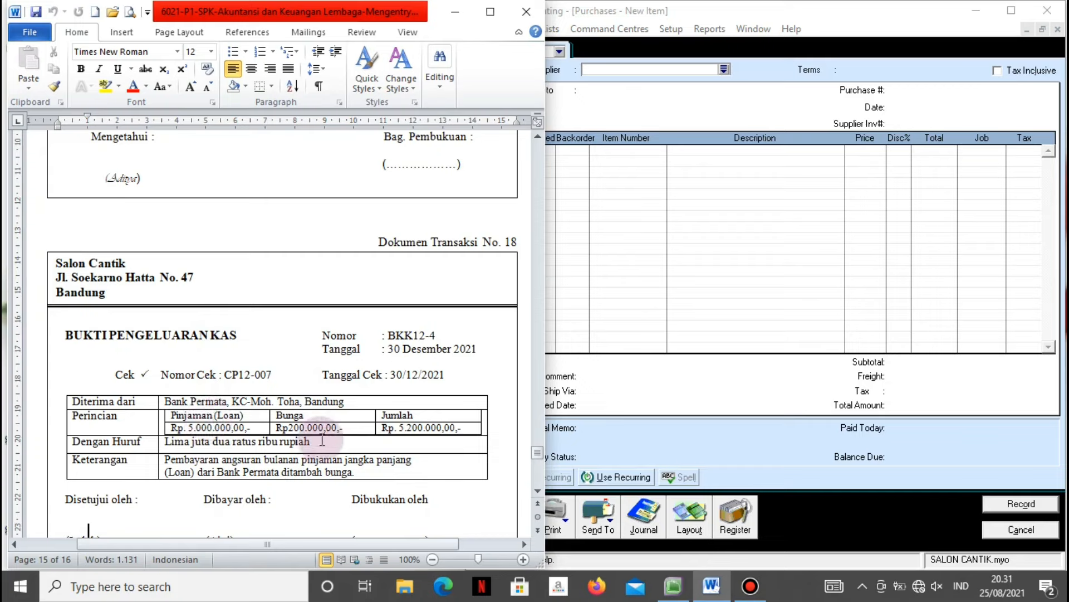
click(690, 377)
click(997, 530)
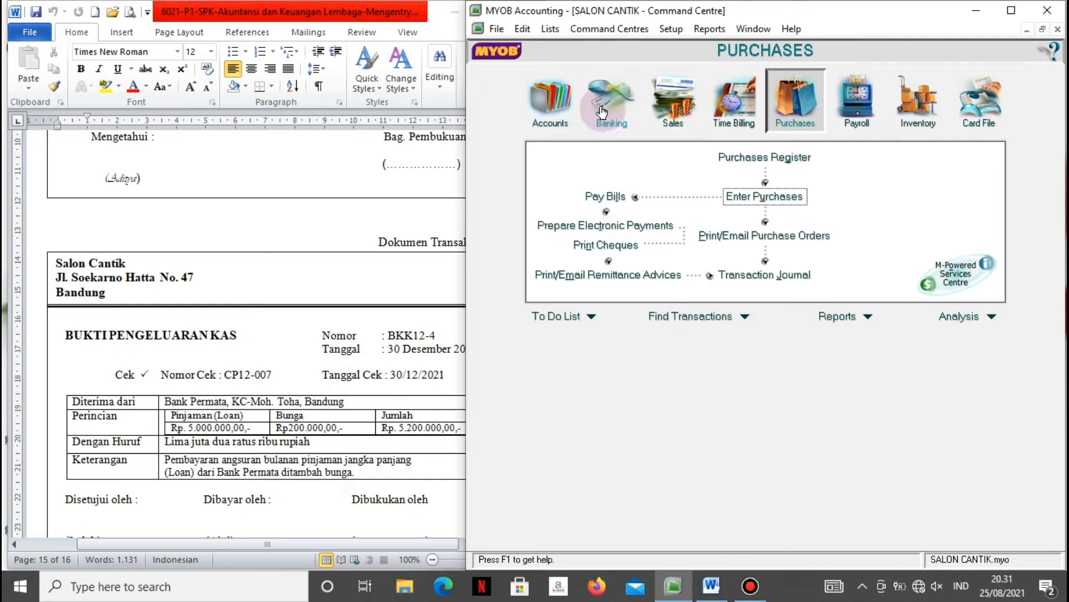
click(602, 129)
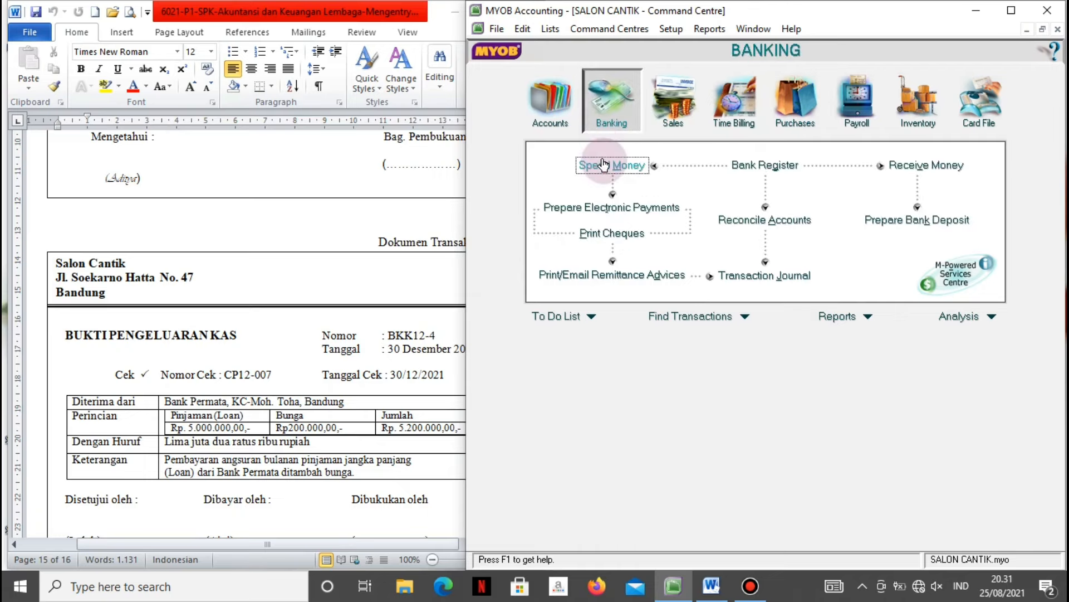
click(604, 162)
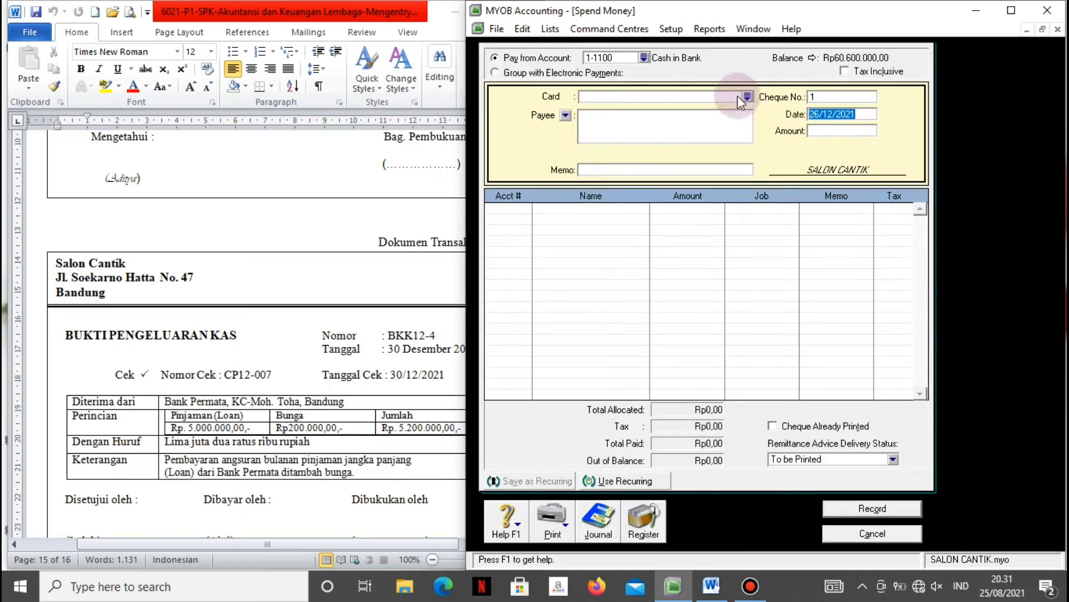
Enter payee Bank Permata and memo 'Pembayaran angsuran ditambah bunga'.
click(695, 124)
text(N)
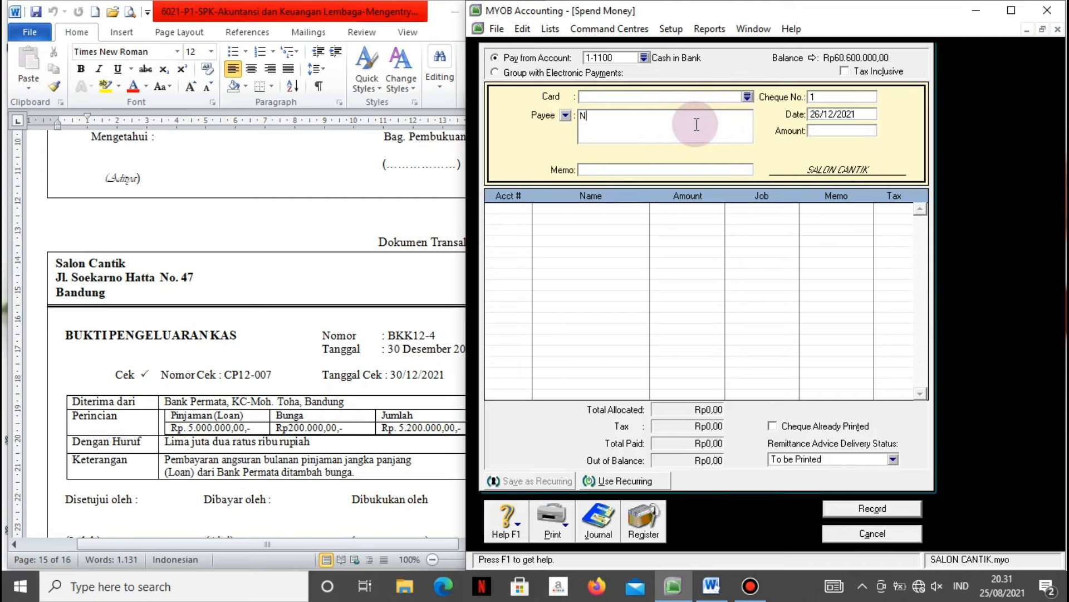
key(BackSpace)
text(bank Permata)
click(586, 115)
key(BackSpace)
text(B)
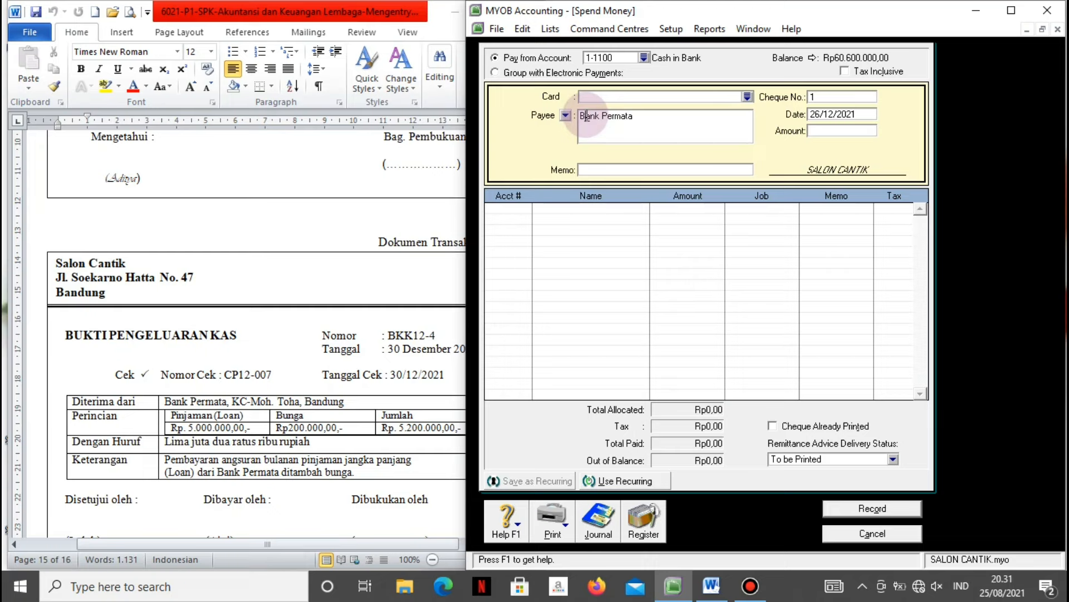
click(611, 169)
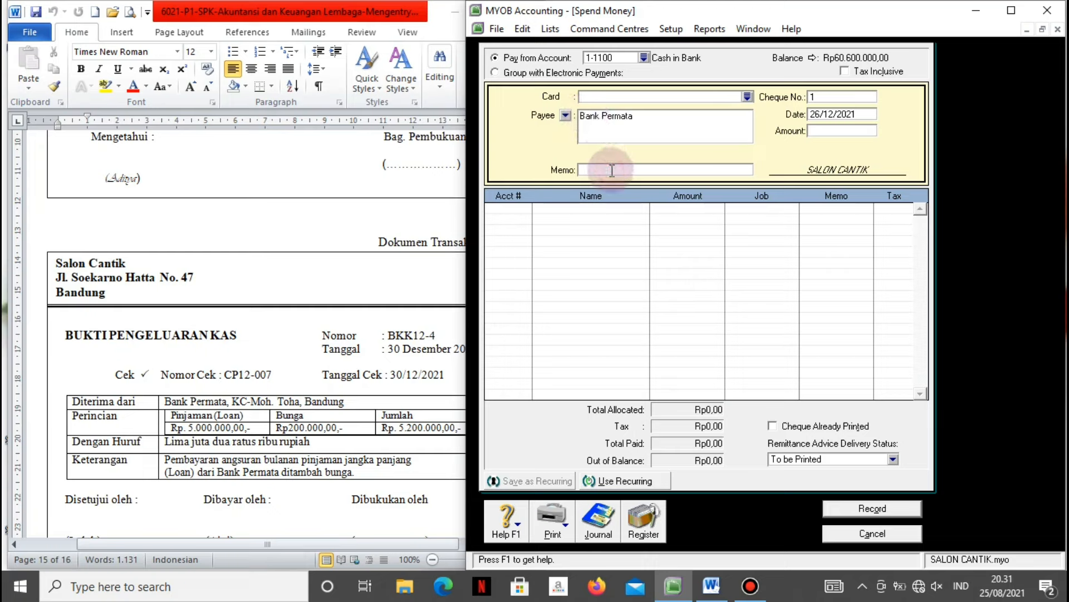
text(Pembayaran angsuran ditambah bunga)
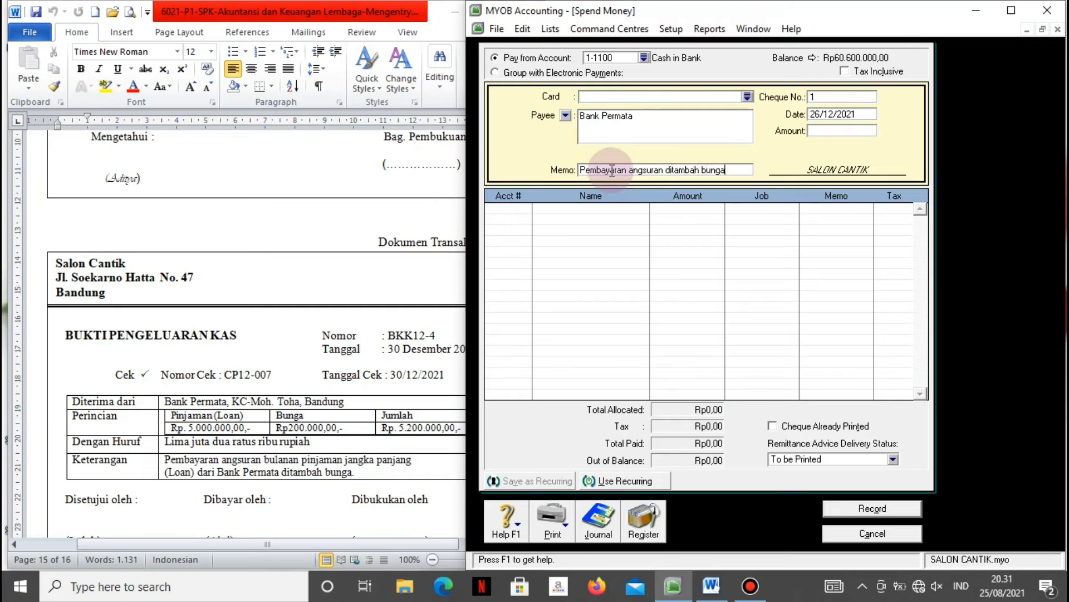
Set cheque number BKK12-4, date 30/12/2021 and amount Rp5.200.000.
click(835, 98)
text(BKK12)
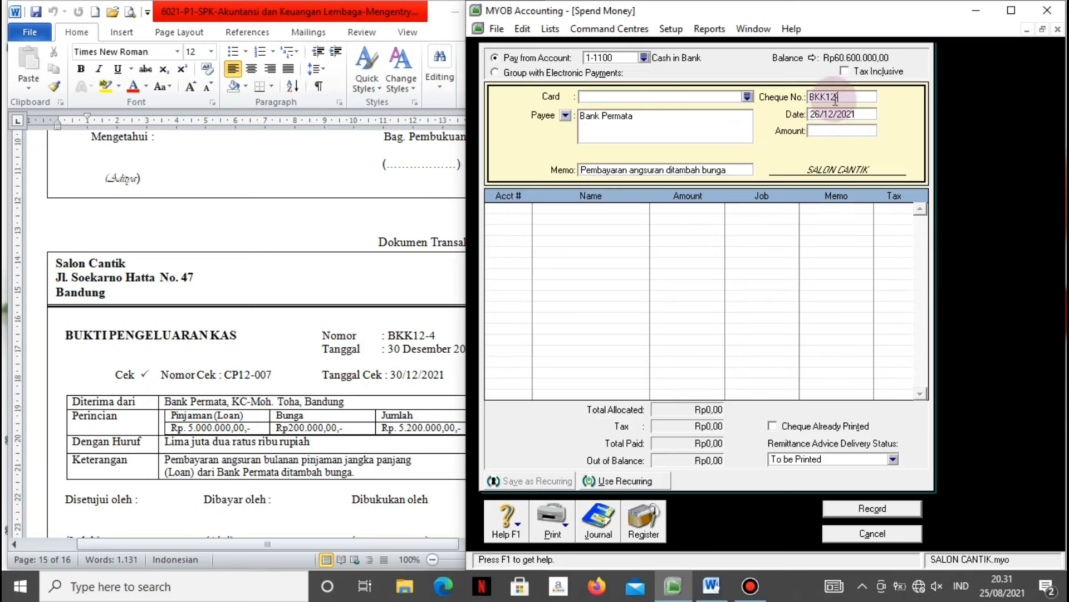
text(-4)
key(Tab)
key(Tab)
key(Return)
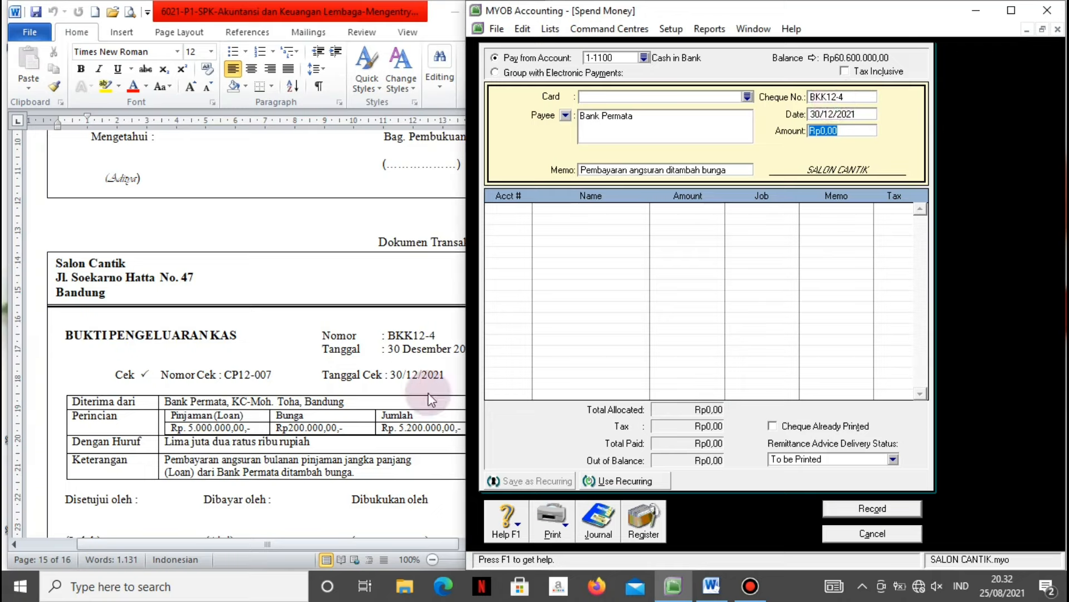
text(520000)
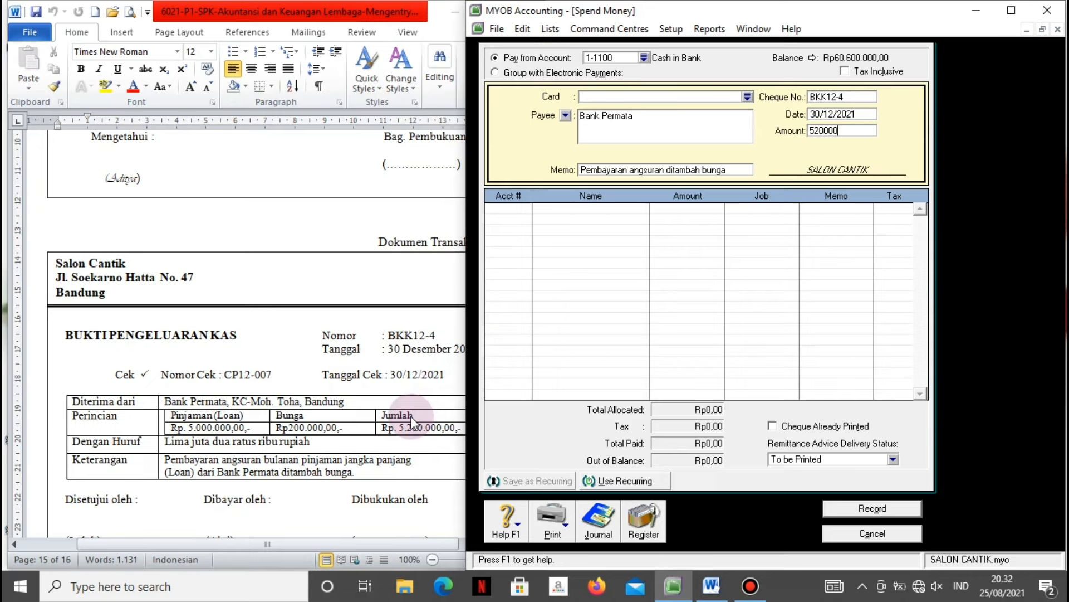
key(Tab)
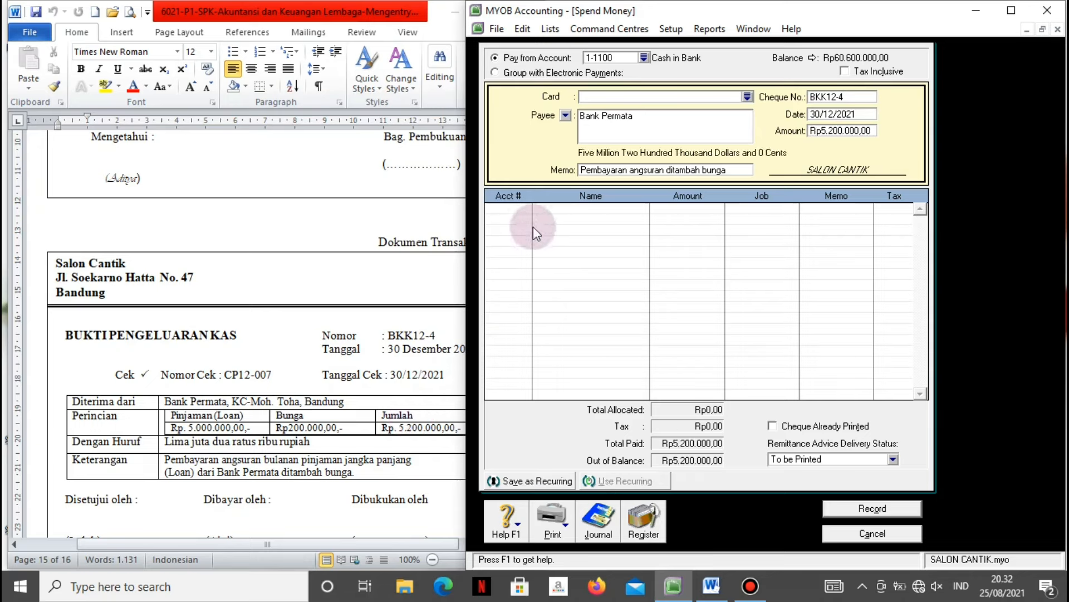
Allocate Rp5.000.000 to 2-2100 Bank Permata Loan and Rp200.000 to 9-1100 Interest Expense.
click(530, 209)
click(527, 209)
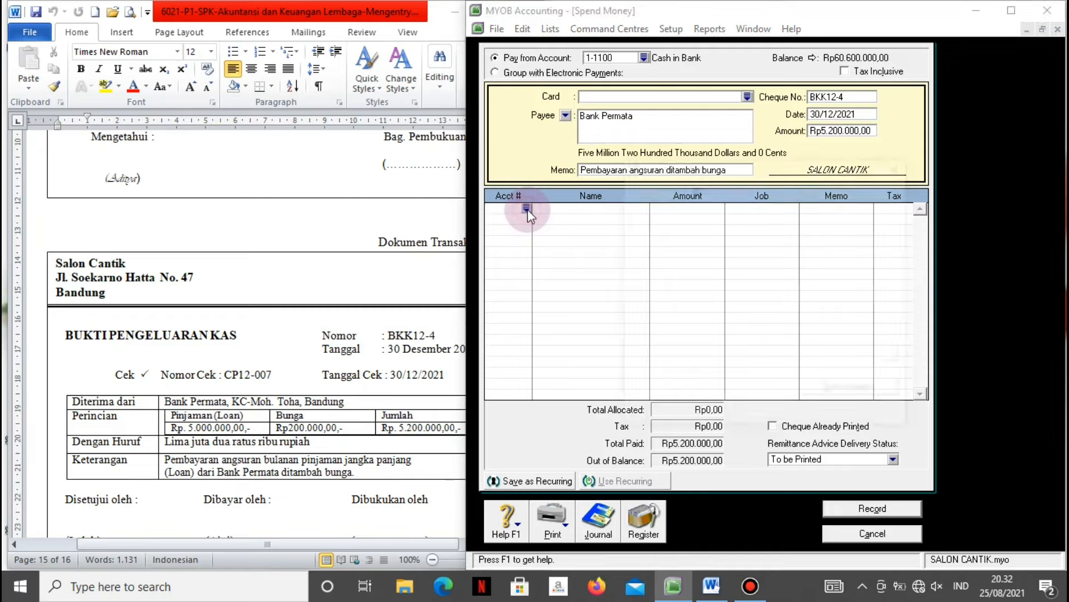
scroll(527, 209, up, 5)
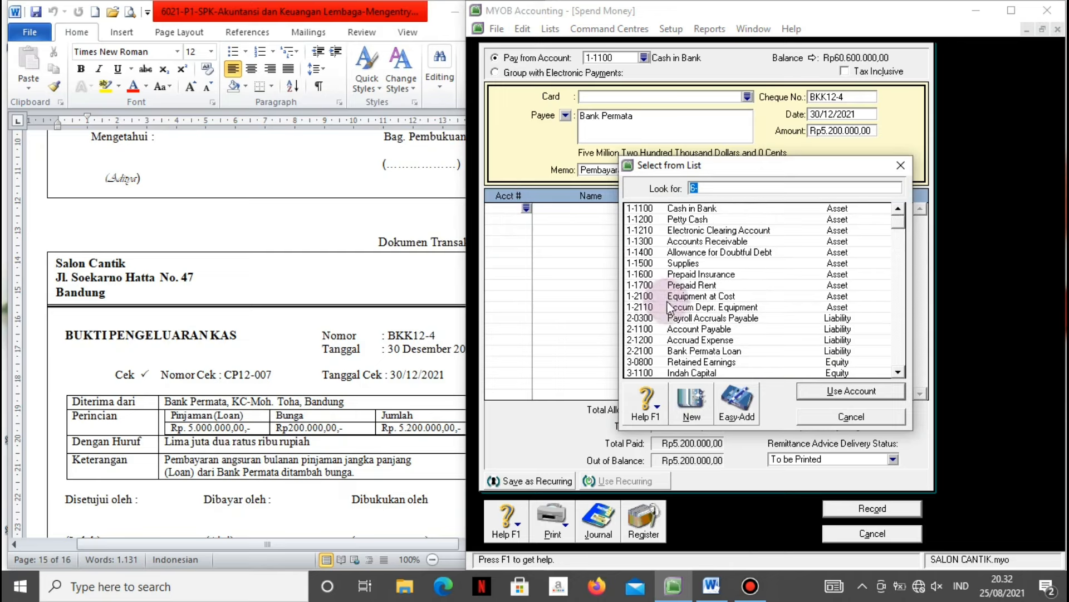
click(684, 352)
click(821, 390)
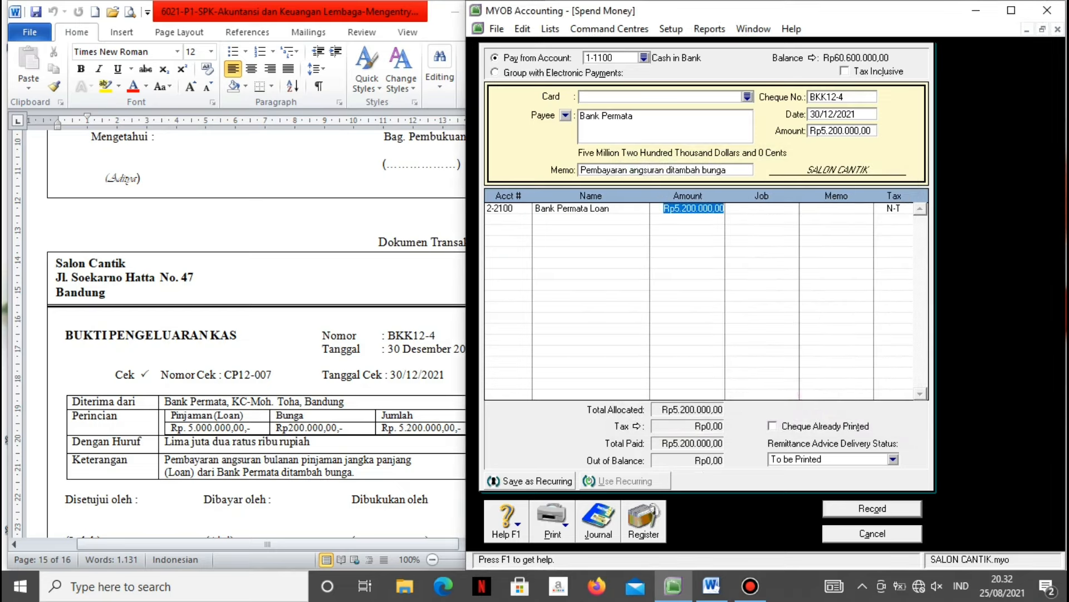
text(5000000)
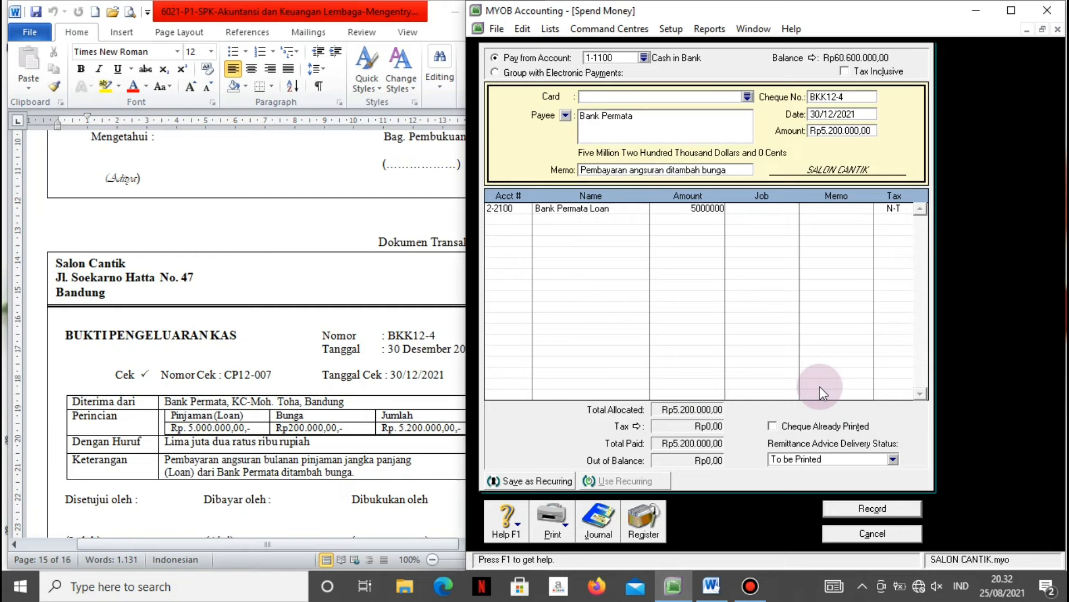
key(Tab)
key(Tab)
key(Tab)
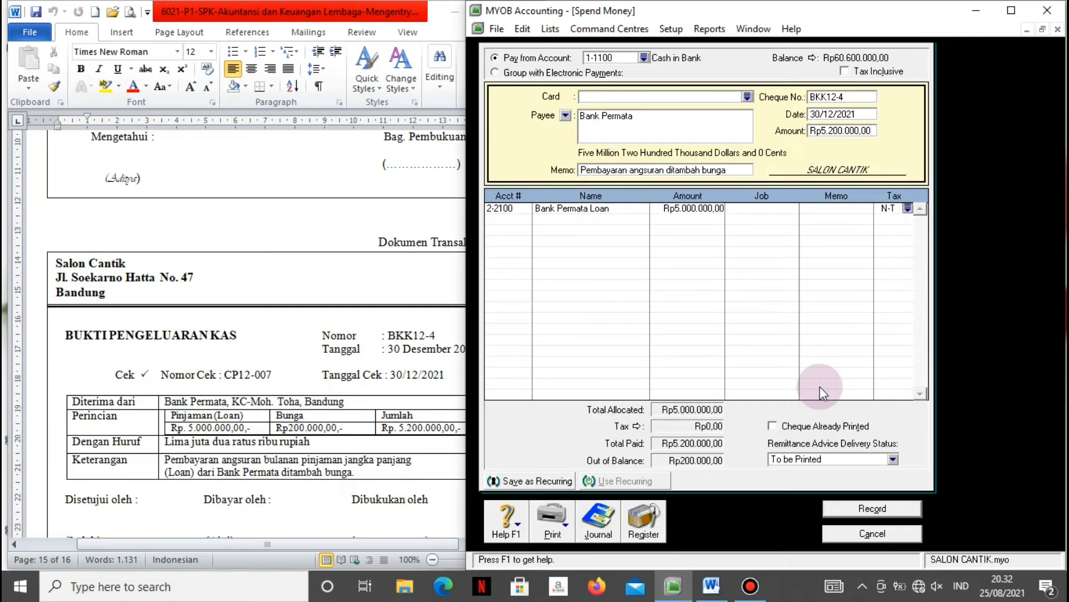
key(Tab)
text(6)
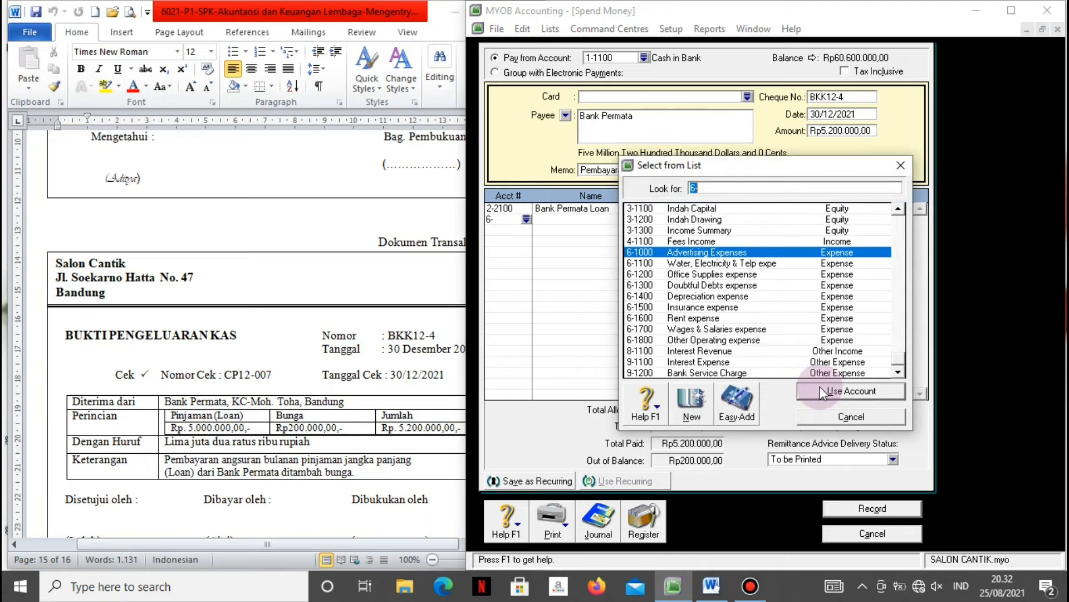
click(726, 361)
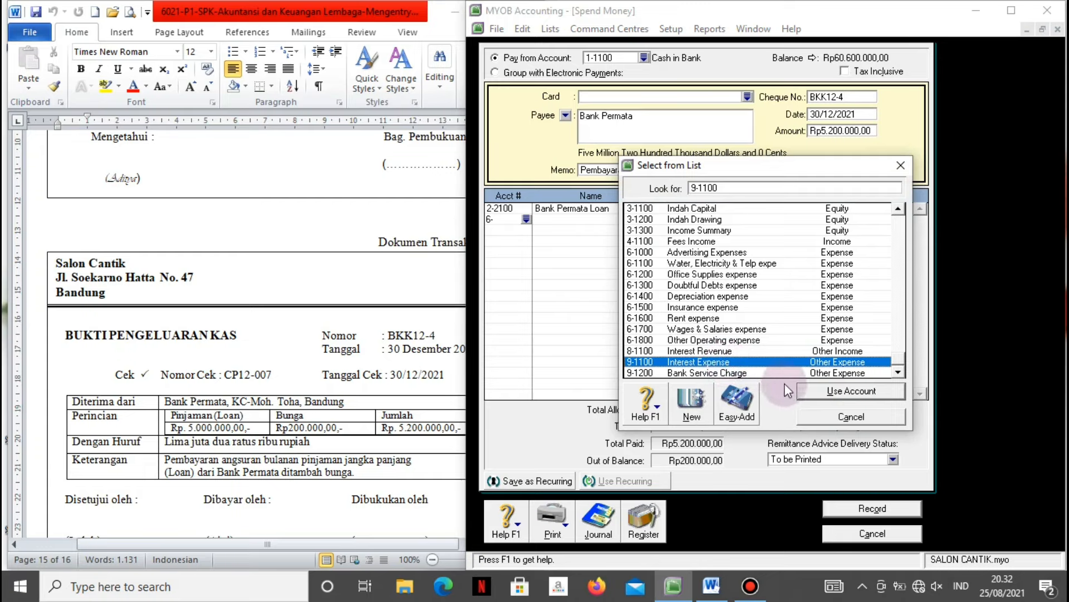
click(808, 392)
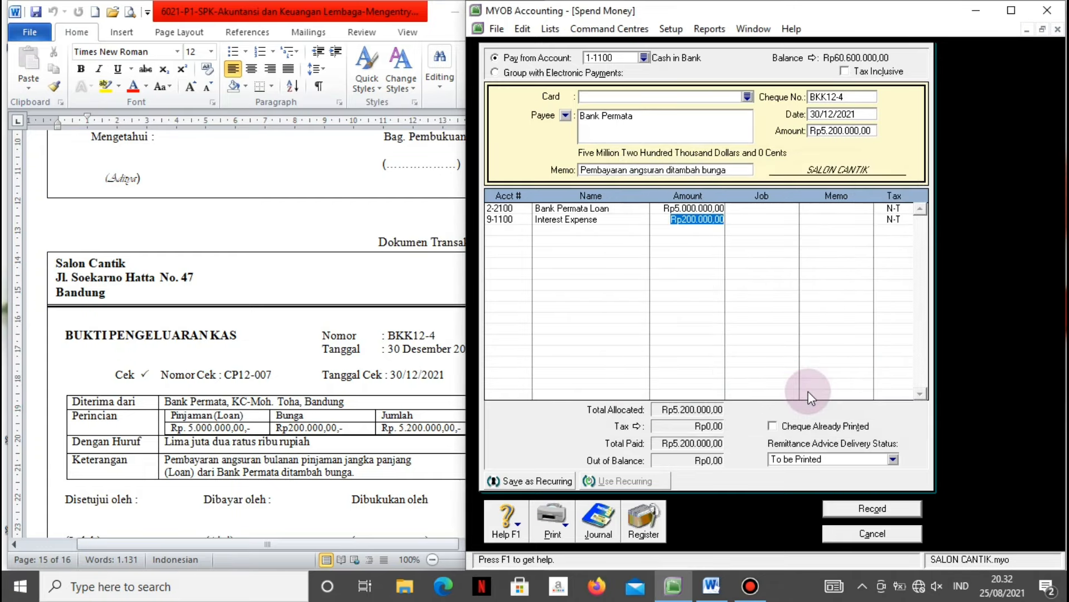
key(Tab)
Review the journal recap, record the payment and close Spend Money.
key(ctrl+r)
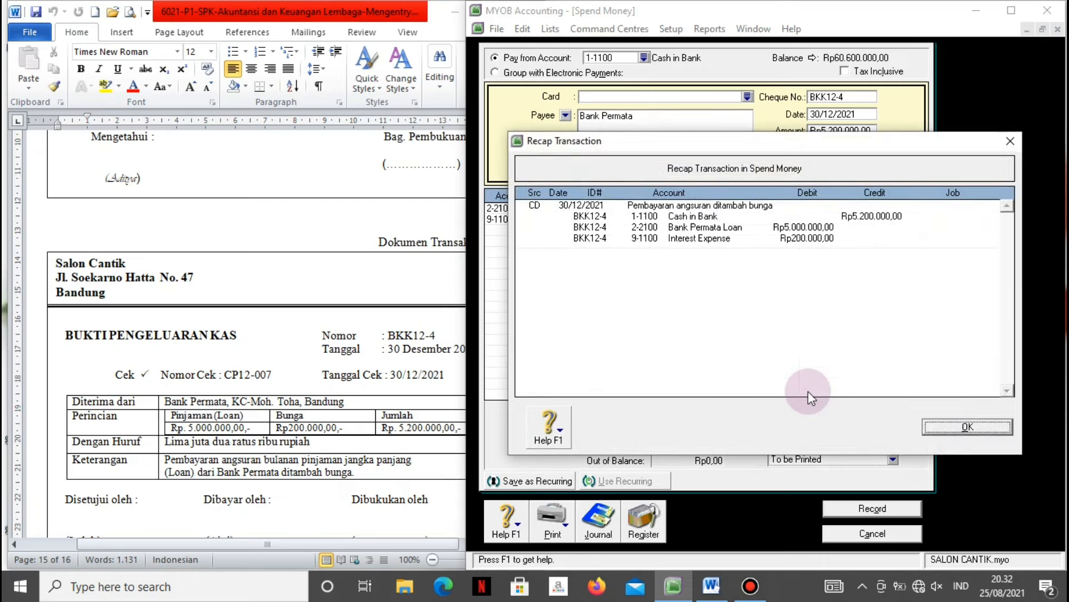
click(938, 430)
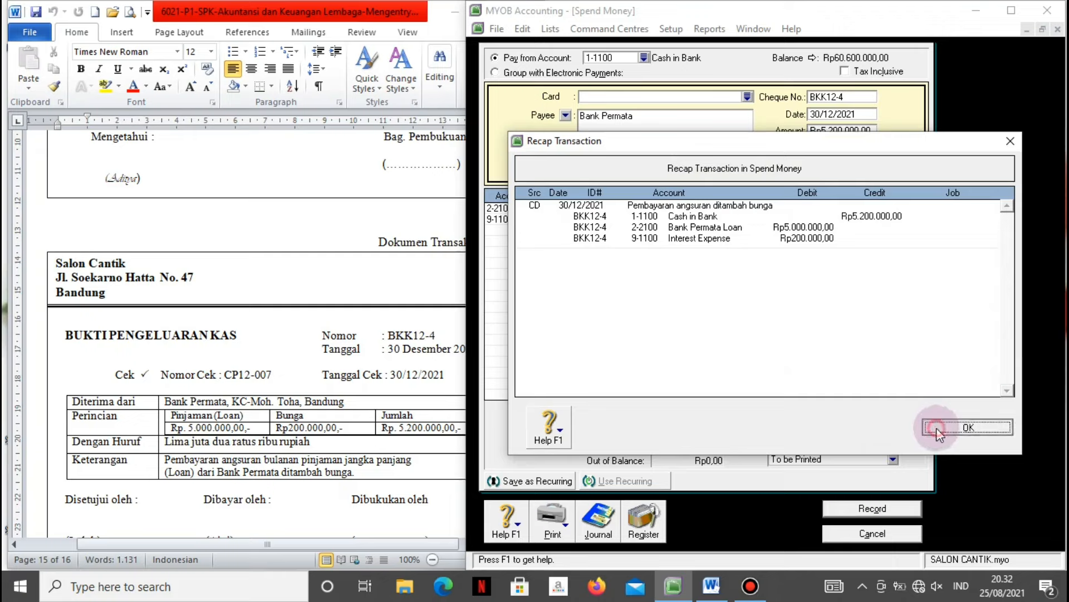
click(849, 513)
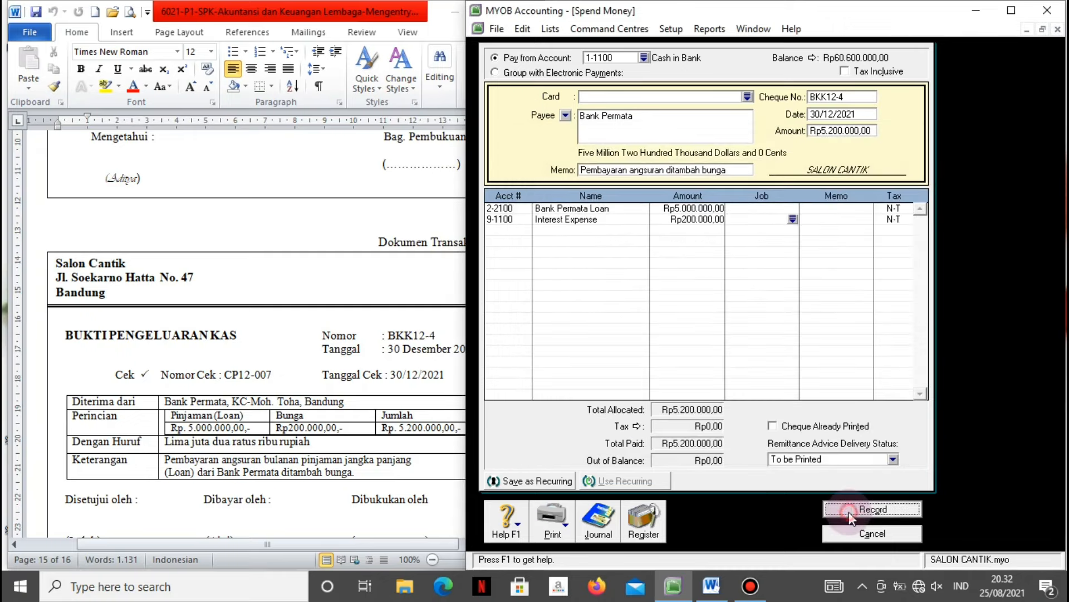
click(850, 534)
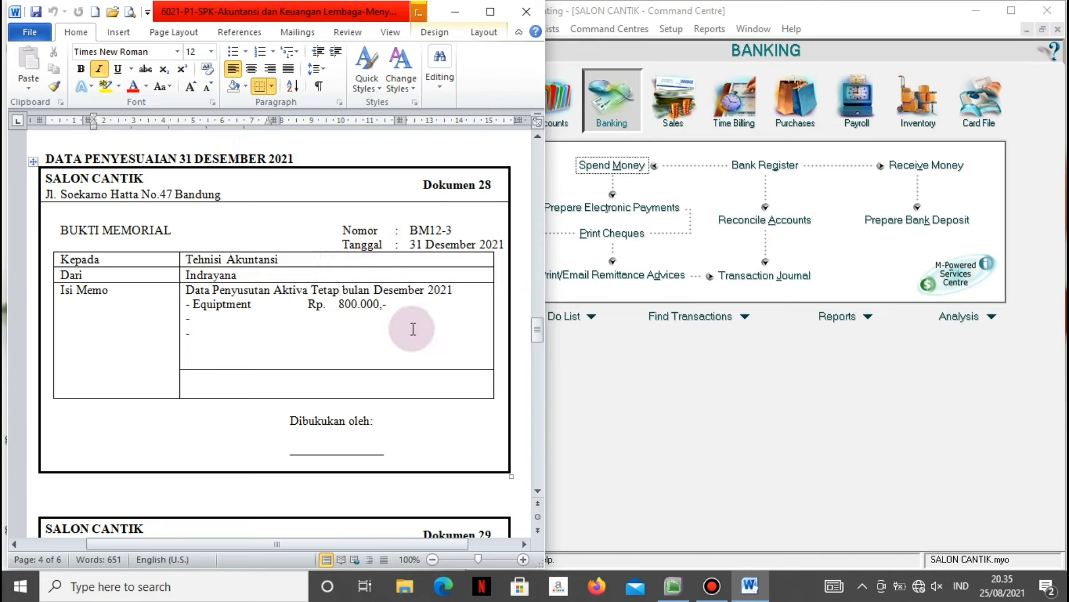
Open the Accounts reports index and select the Trial Balance report.
click(607, 398)
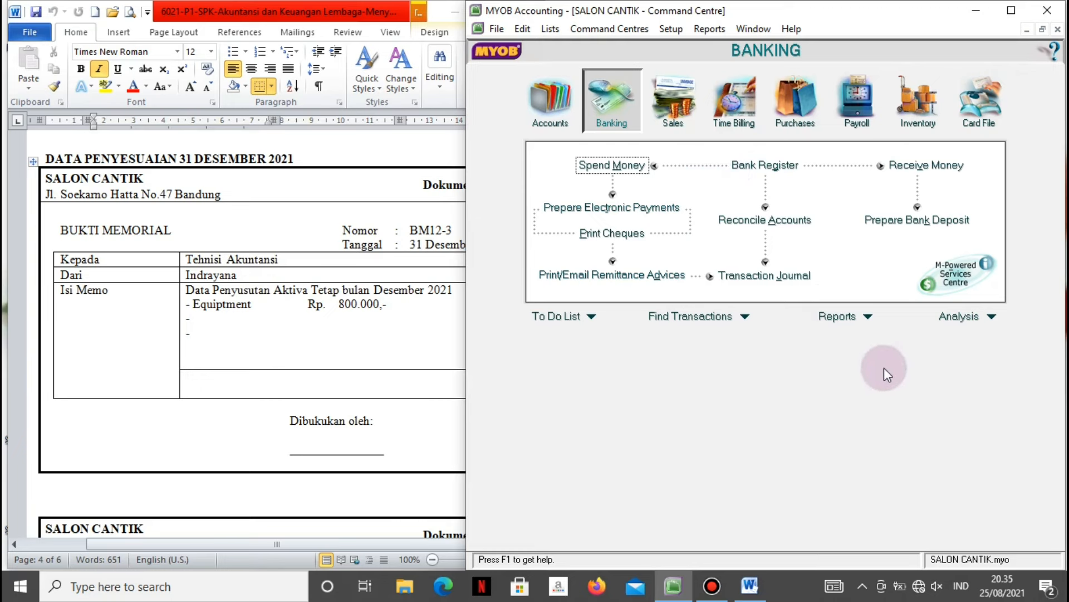
click(866, 316)
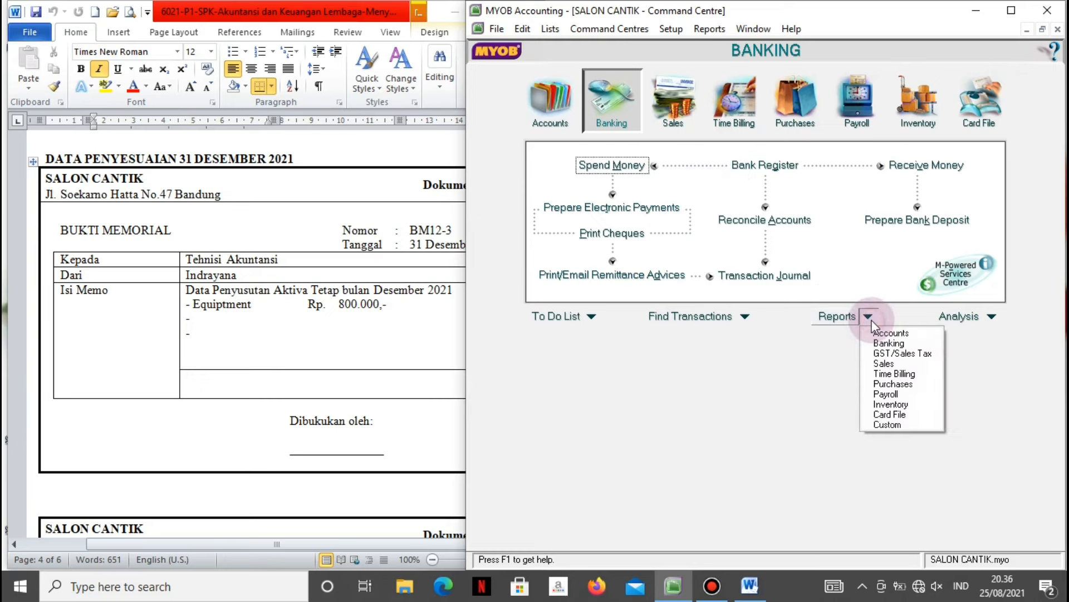
click(874, 334)
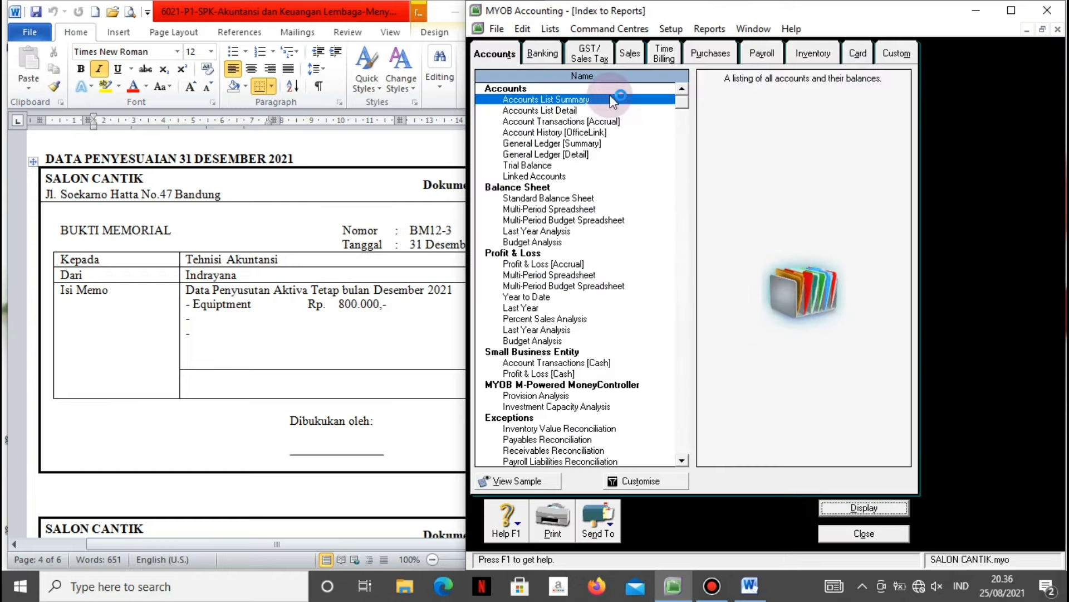
click(537, 166)
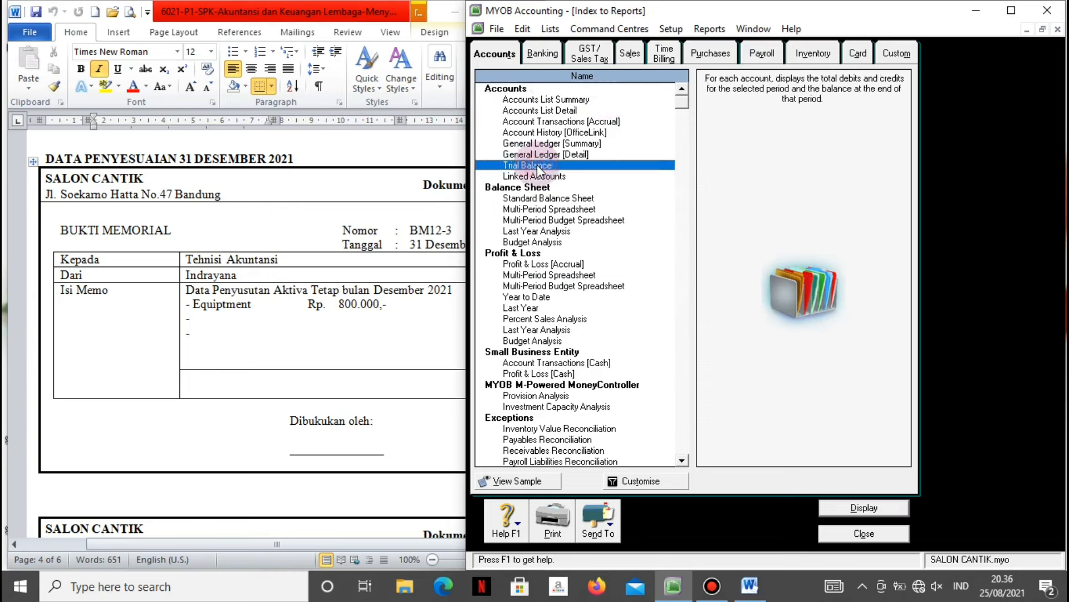
Display the Trial Balance for December 2021 and send it to Excel.
click(653, 483)
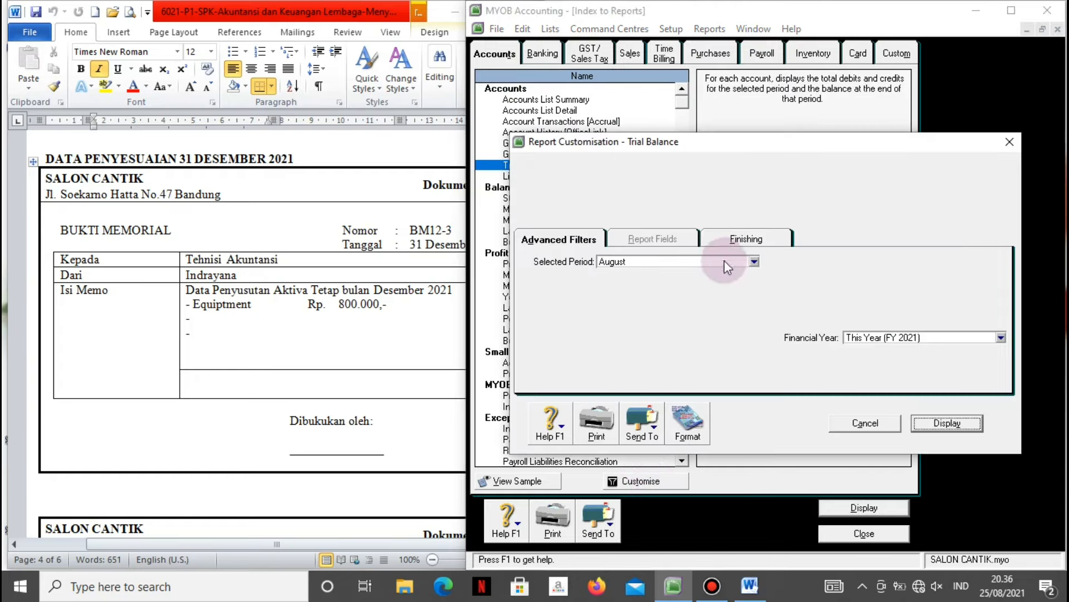
click(756, 263)
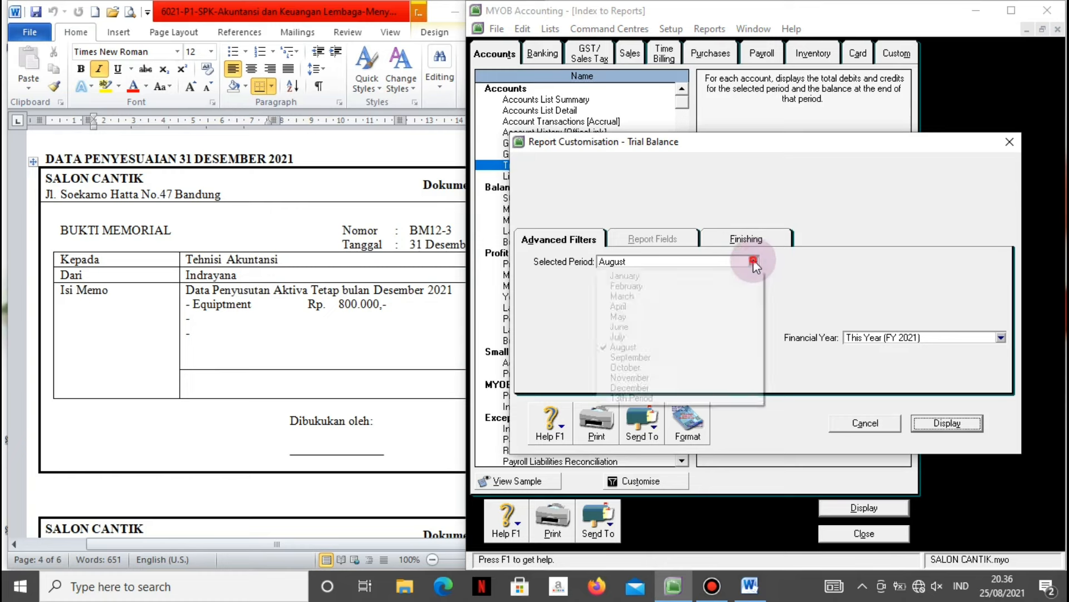
click(644, 390)
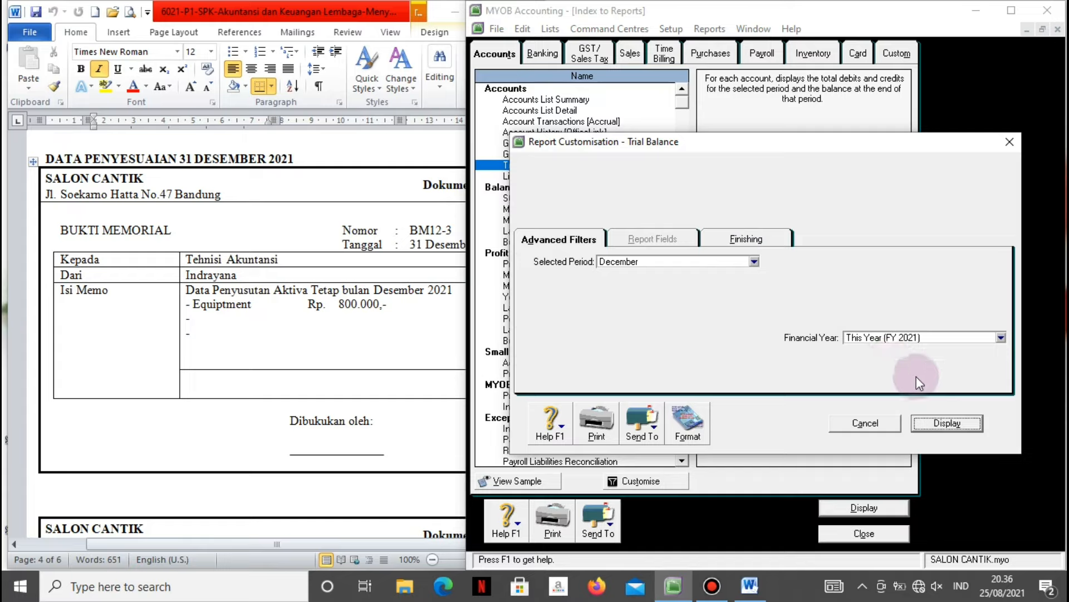
click(945, 423)
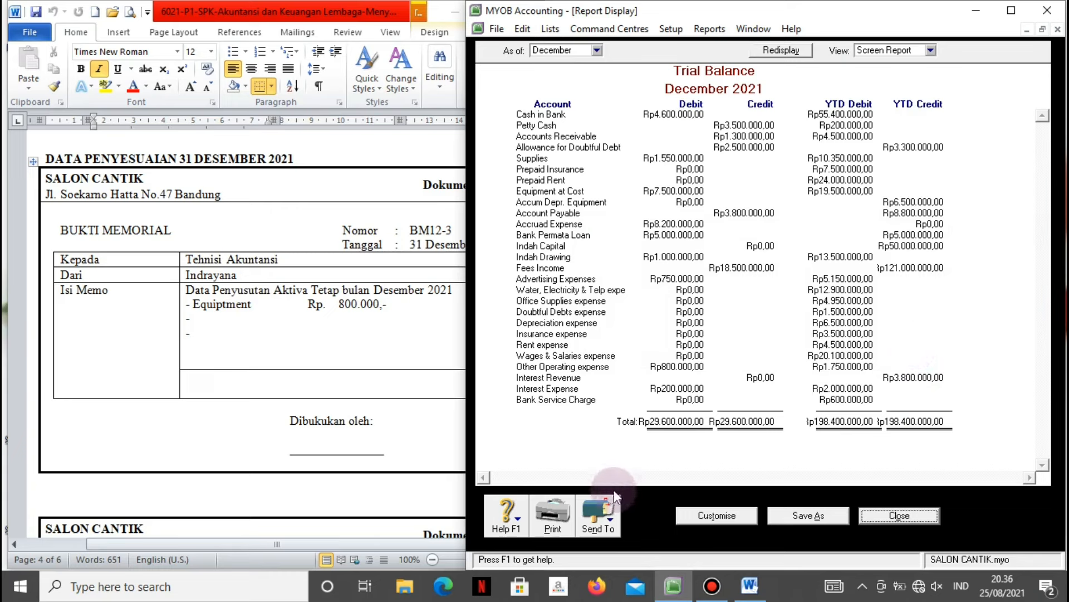
click(600, 524)
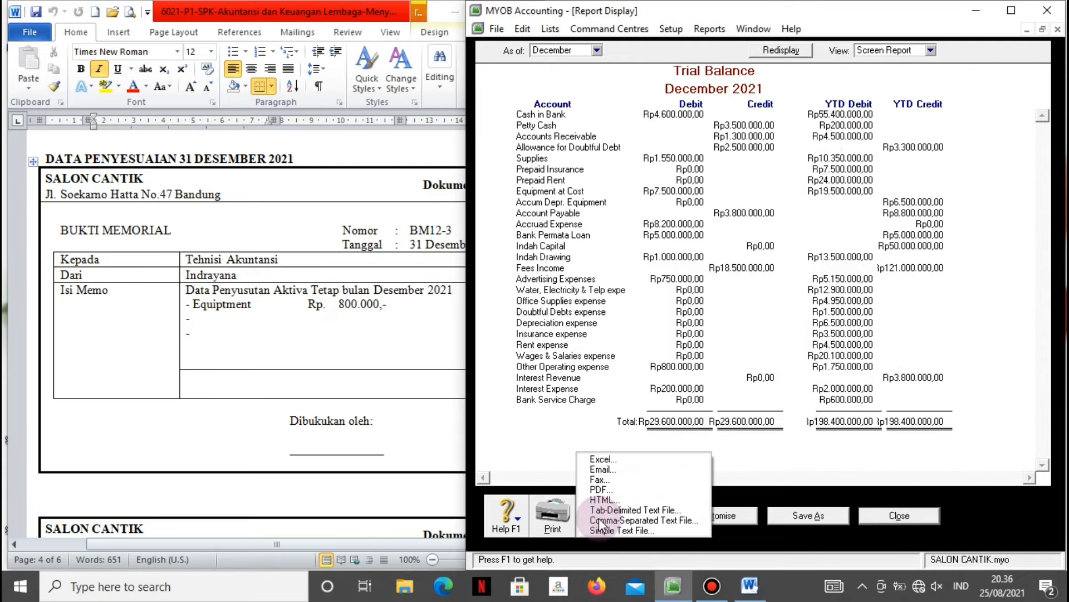
click(601, 460)
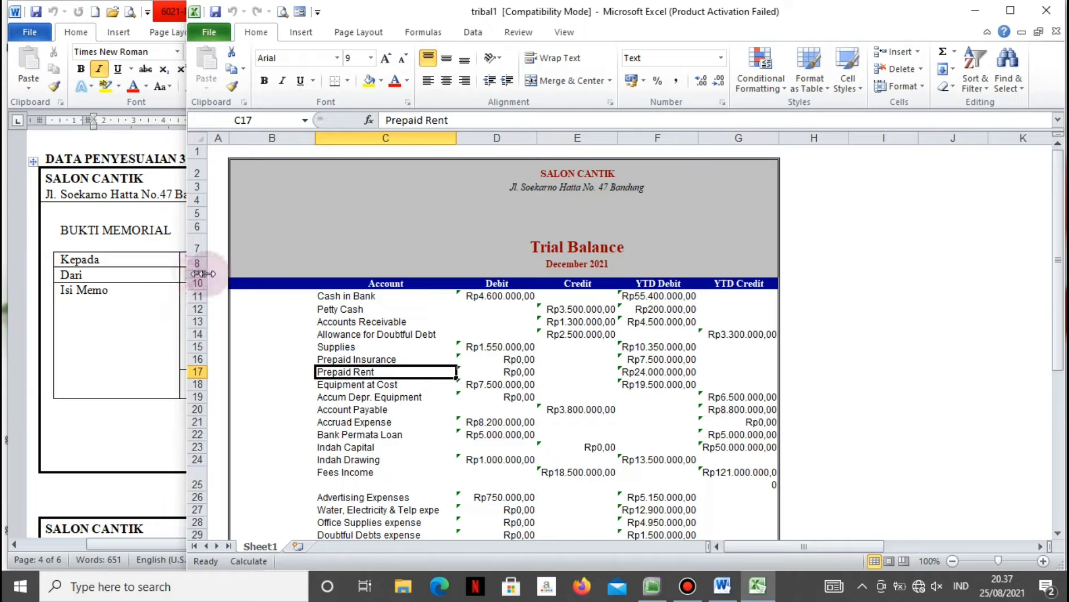
Review row 17 of the exported Trial Balance in Excel, then return to MYOB's report.
drag(210, 269, 444, 266)
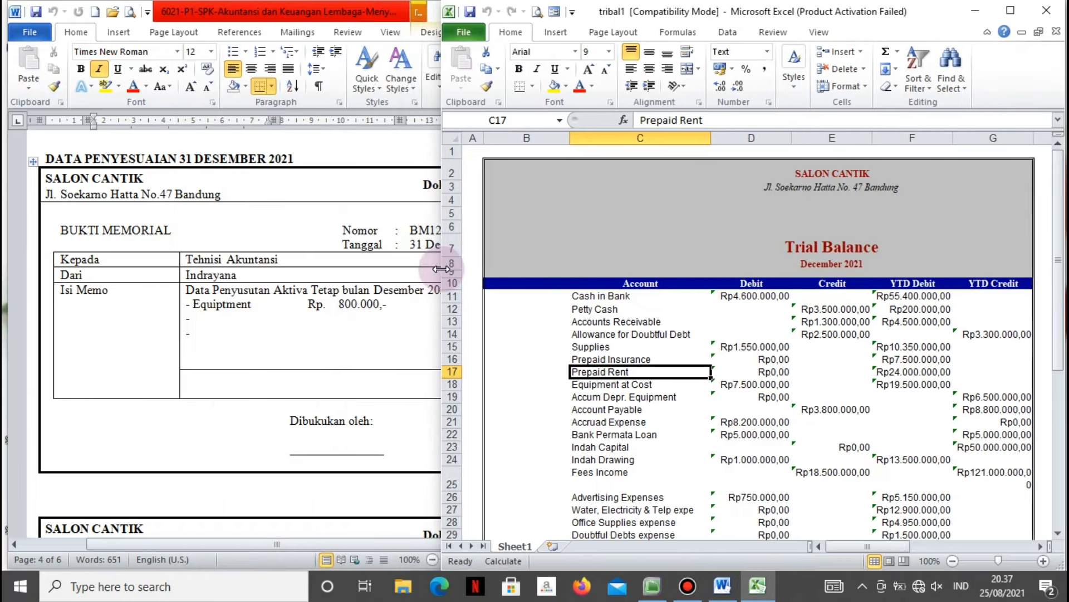
key(Right)
key(Right)
key(Right)
key(Right)
key(Right)
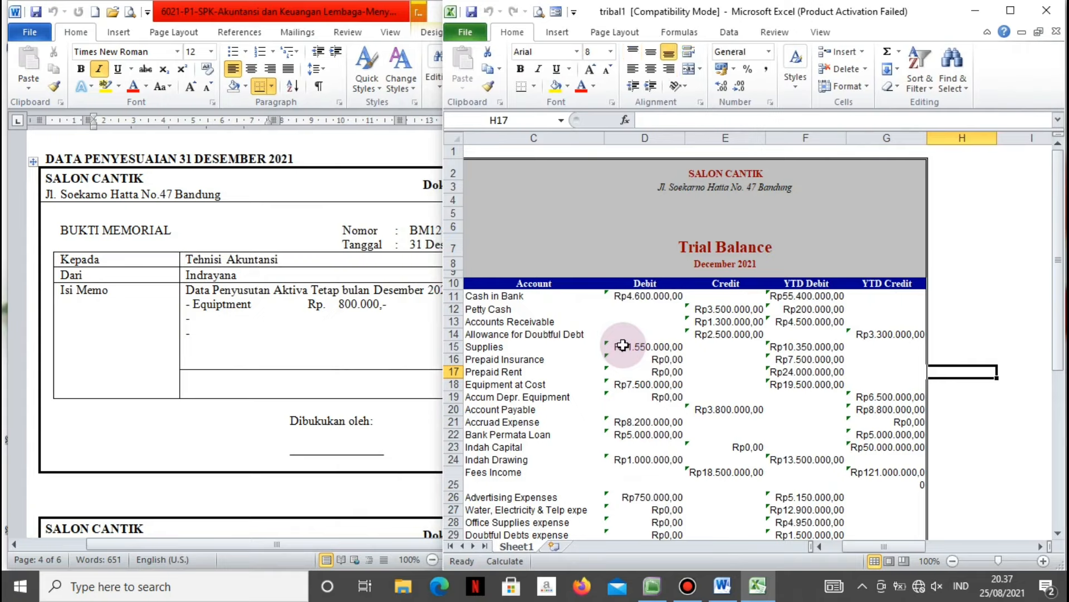
key(Left)
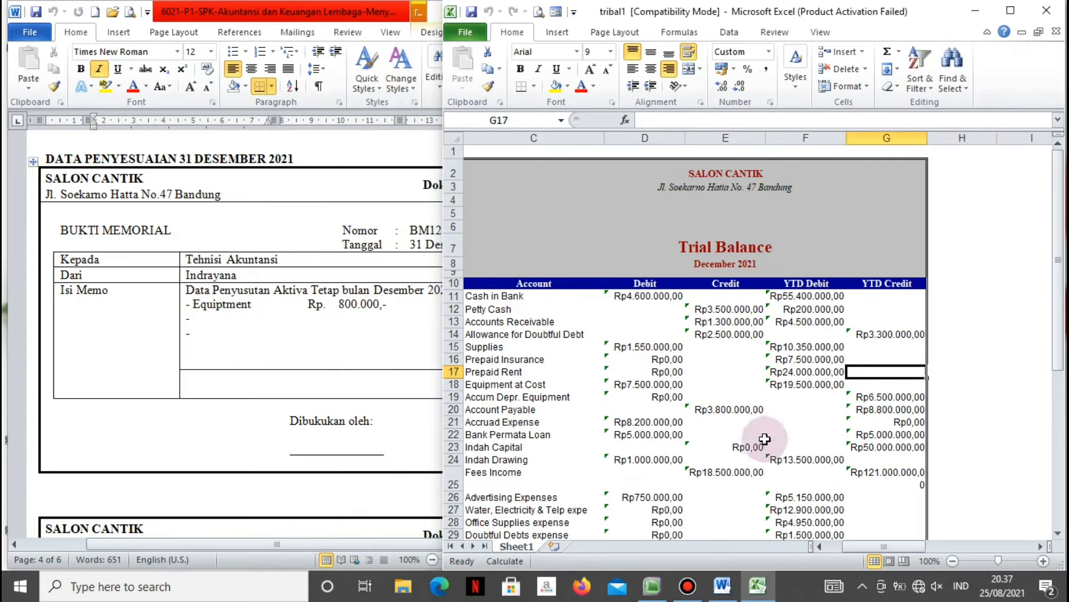
click(362, 343)
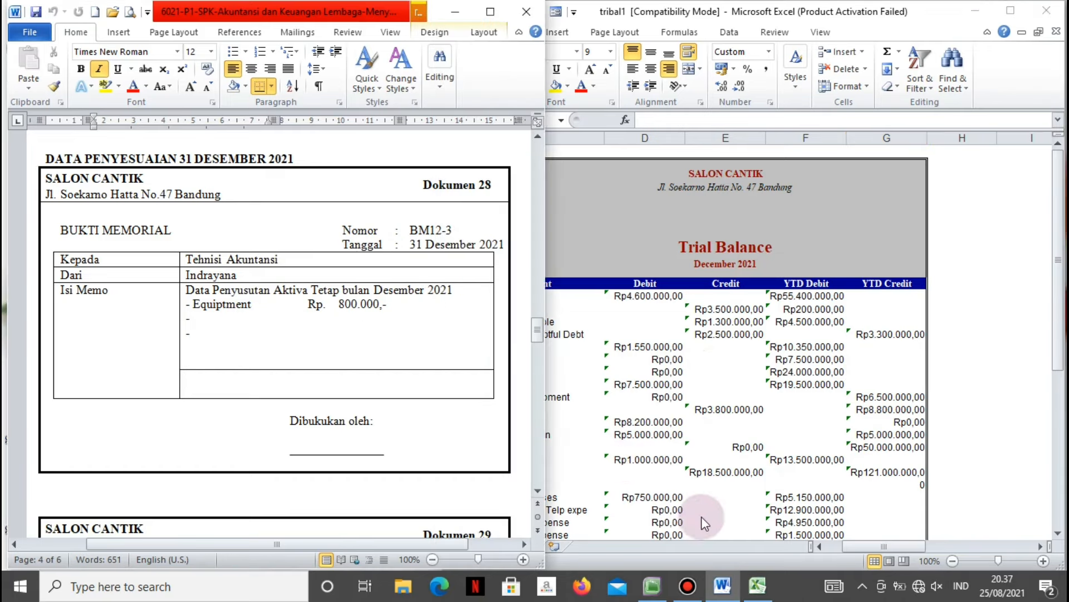
click(653, 587)
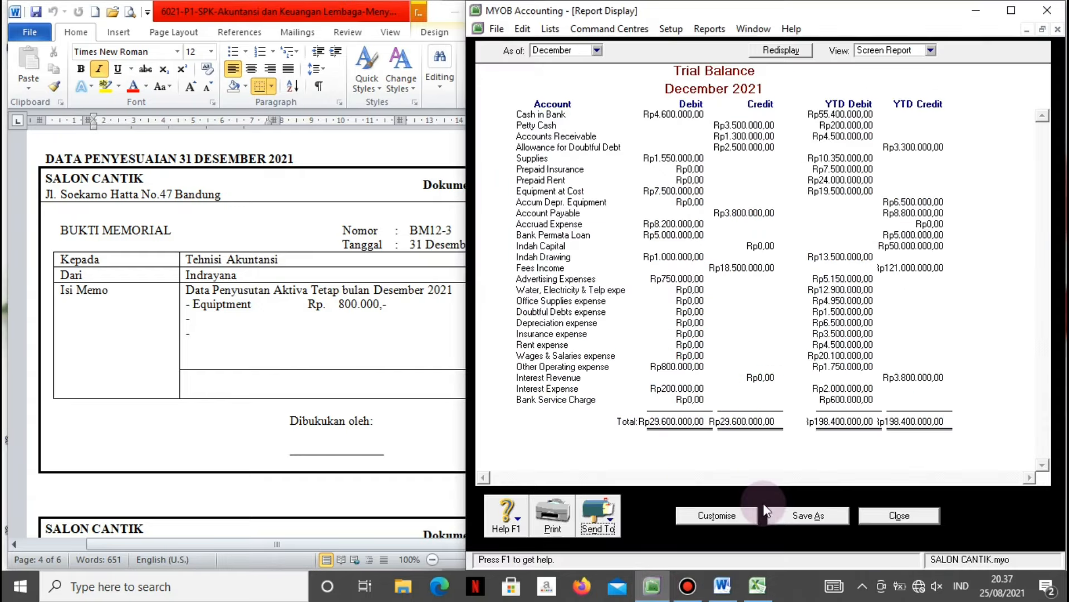
Close the Trial Balance and the reports index, then check the depreciation memo in Word.
click(887, 516)
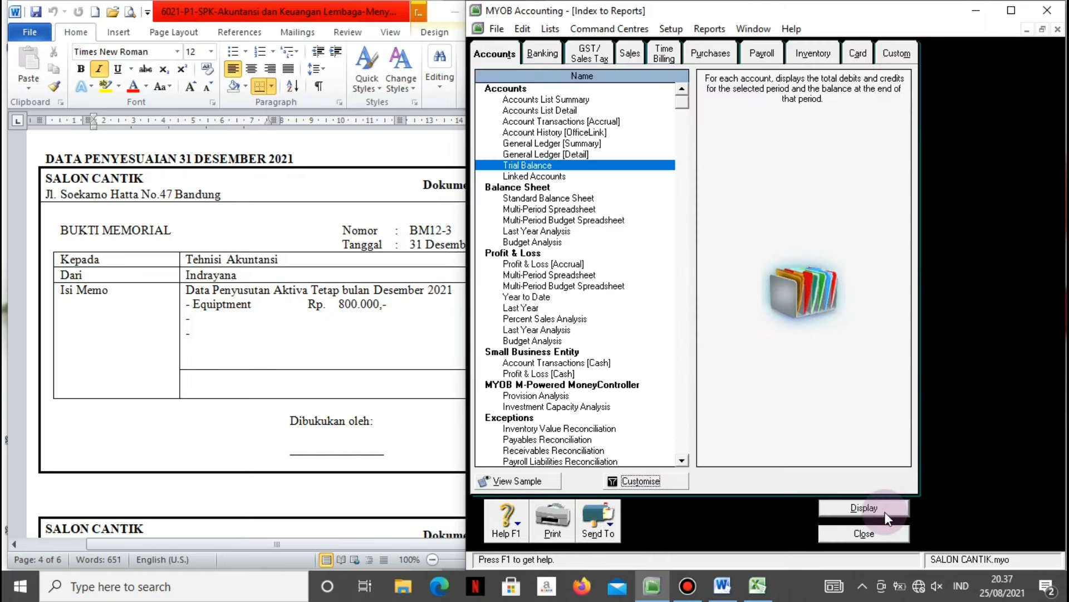
click(865, 534)
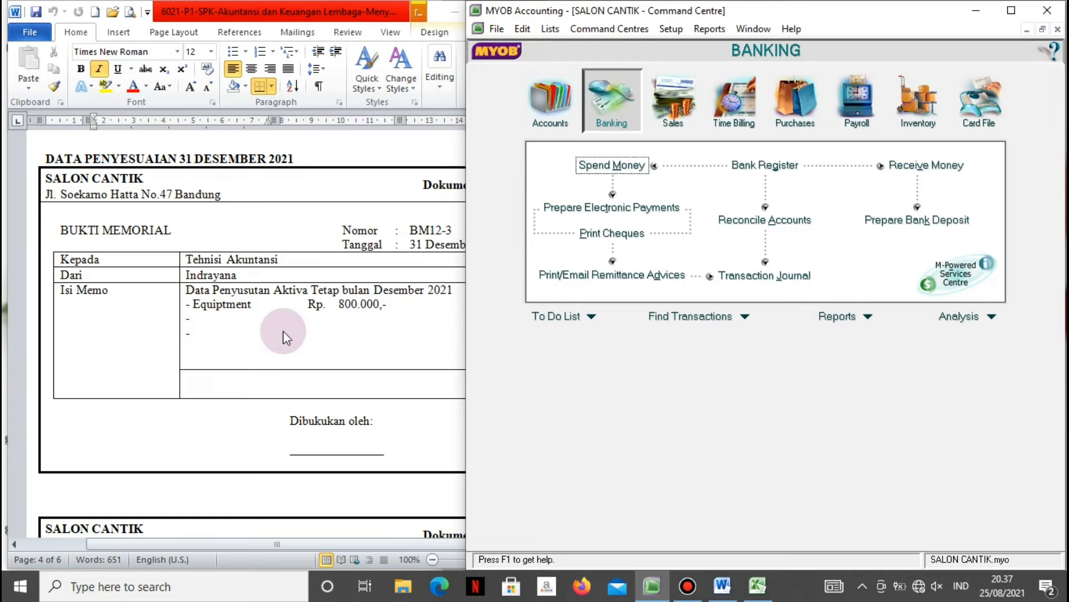
click(314, 245)
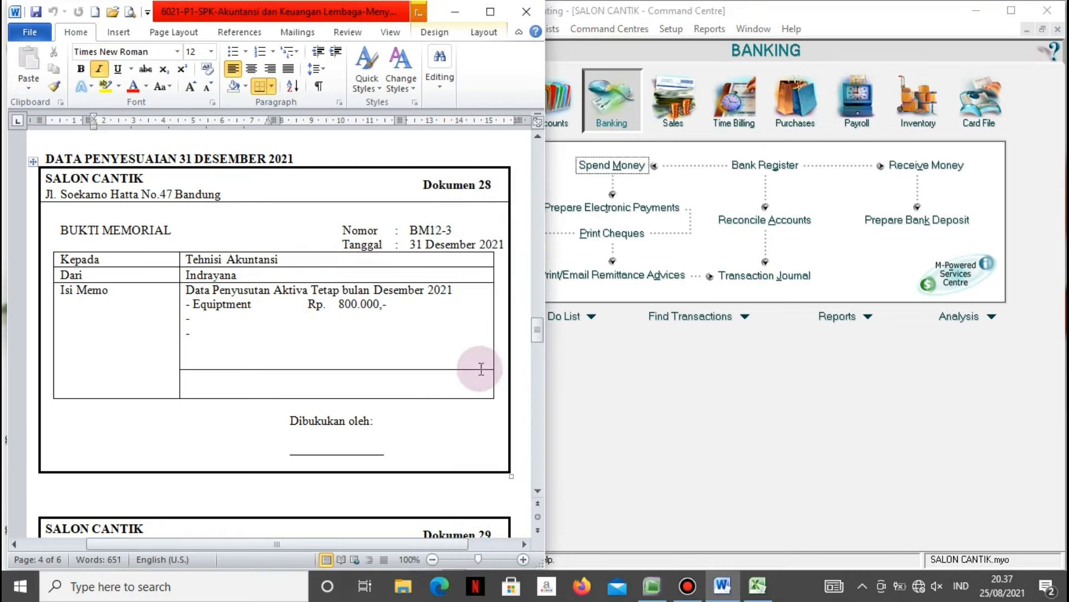
Back in MYOB, start a new general journal entry (GJ000001) from the Accounts area.
click(689, 416)
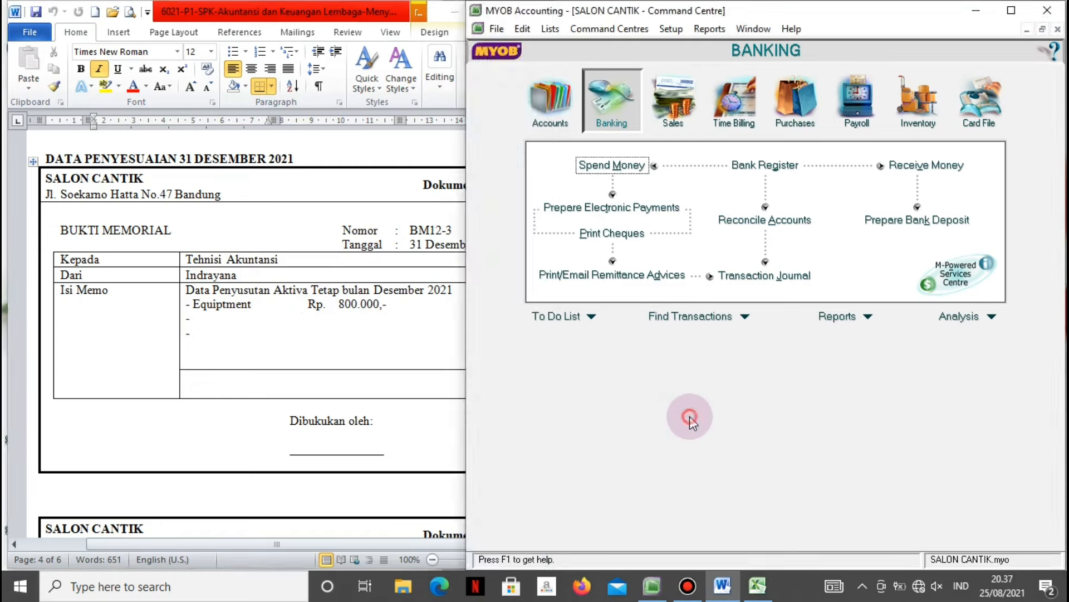
click(558, 108)
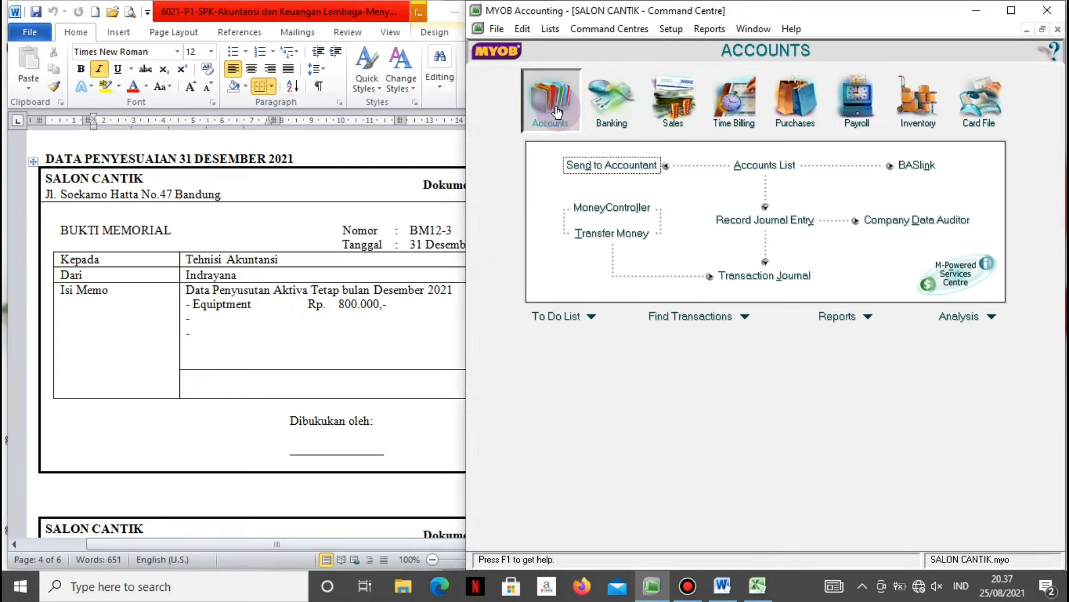
click(765, 220)
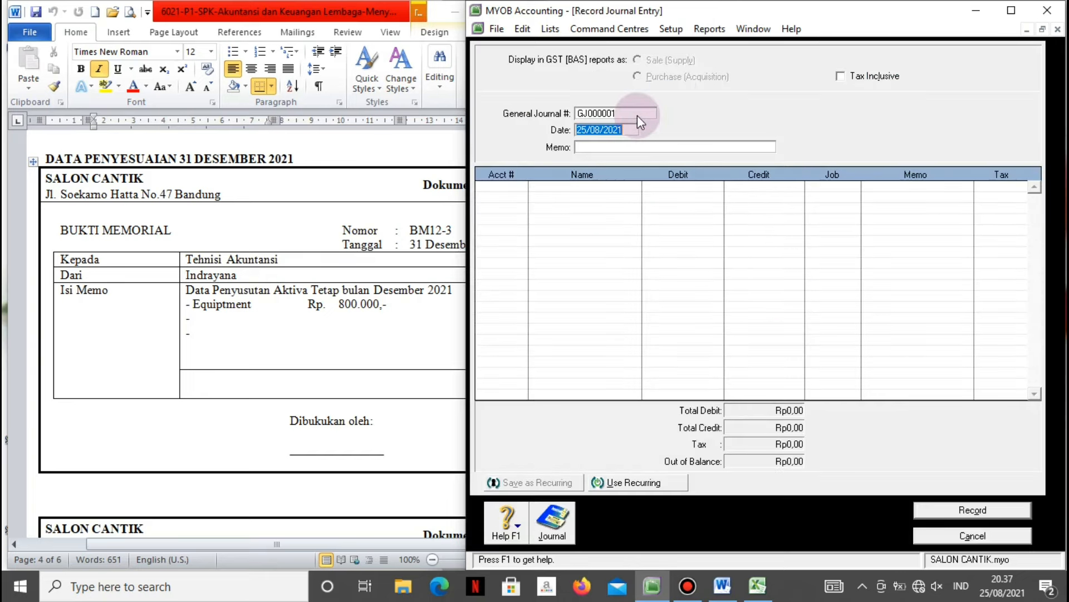
Enter journal BM12-3 dated 31/12/2021 with memo 'Penyusutan Equipment', accepting the future-date warning.
click(628, 113)
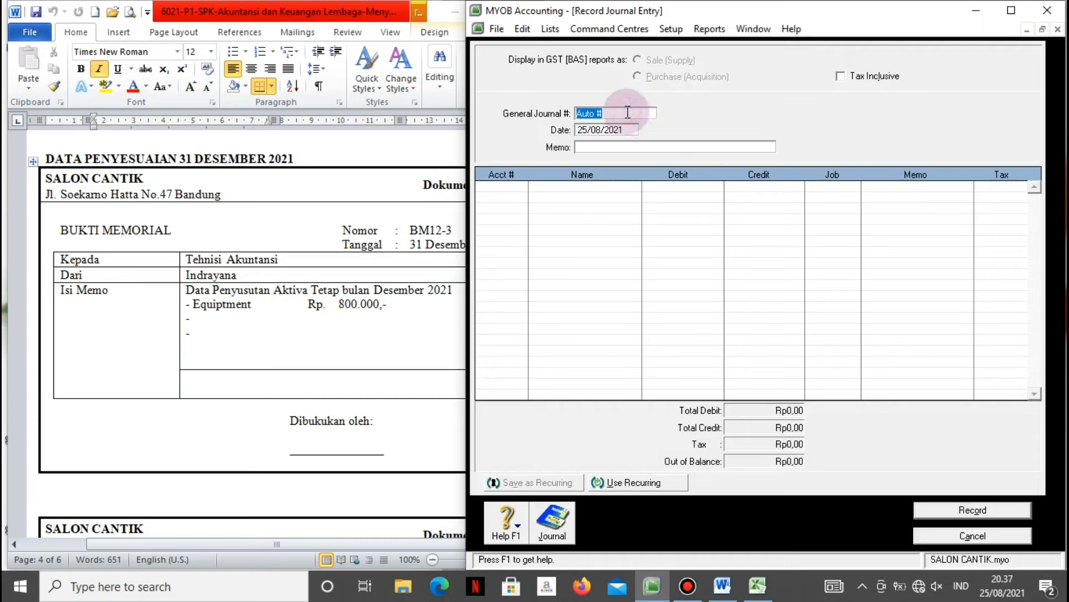
text(BM12-3)
key(Tab)
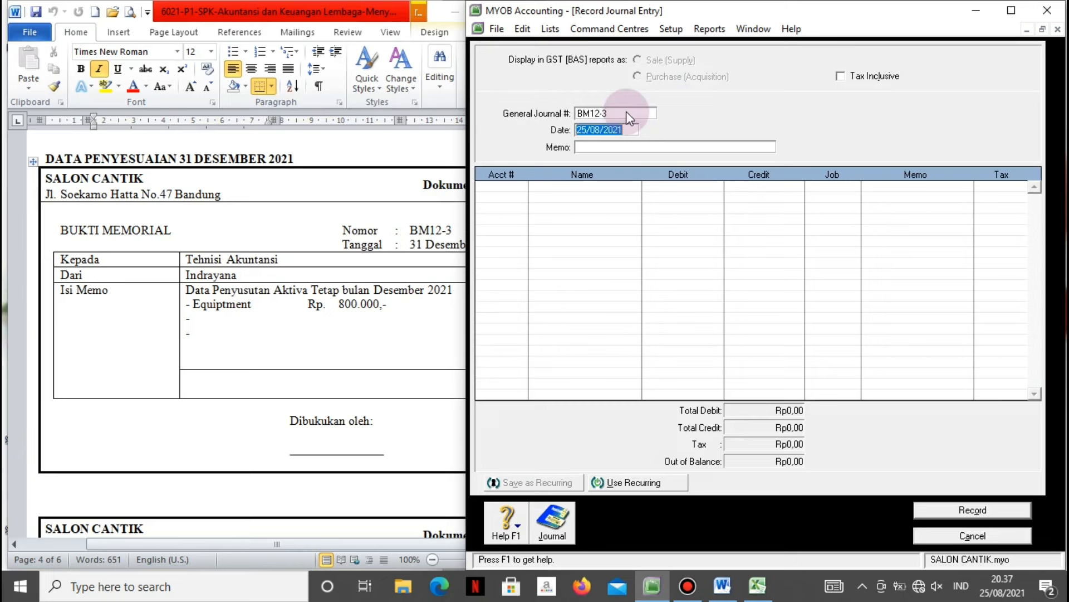
text(31/12/2021)
key(Tab)
key(Return)
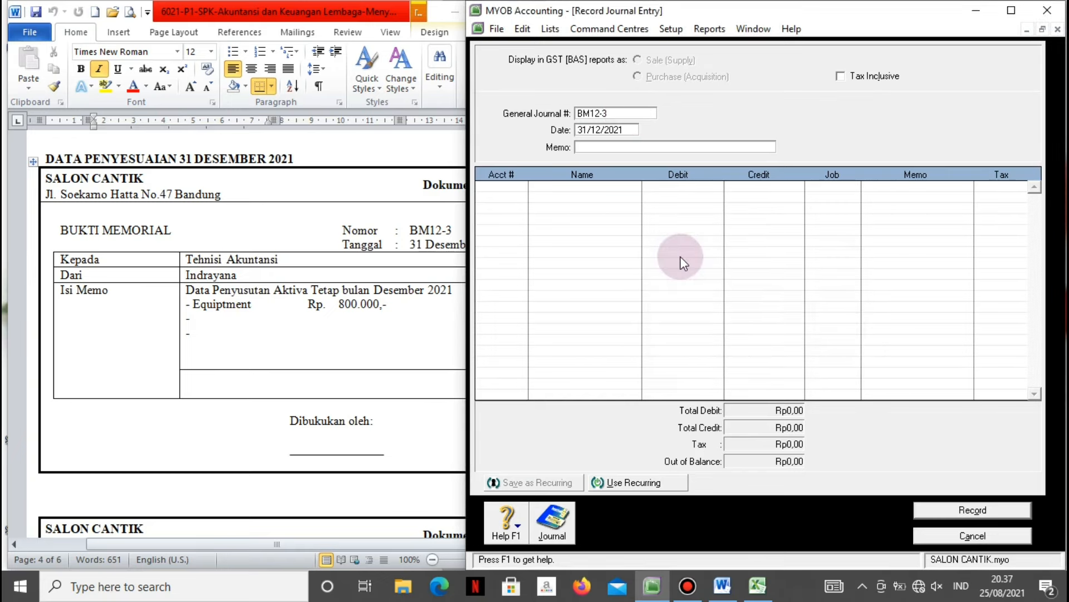
text(Penyusutan Equipment)
key(Tab)
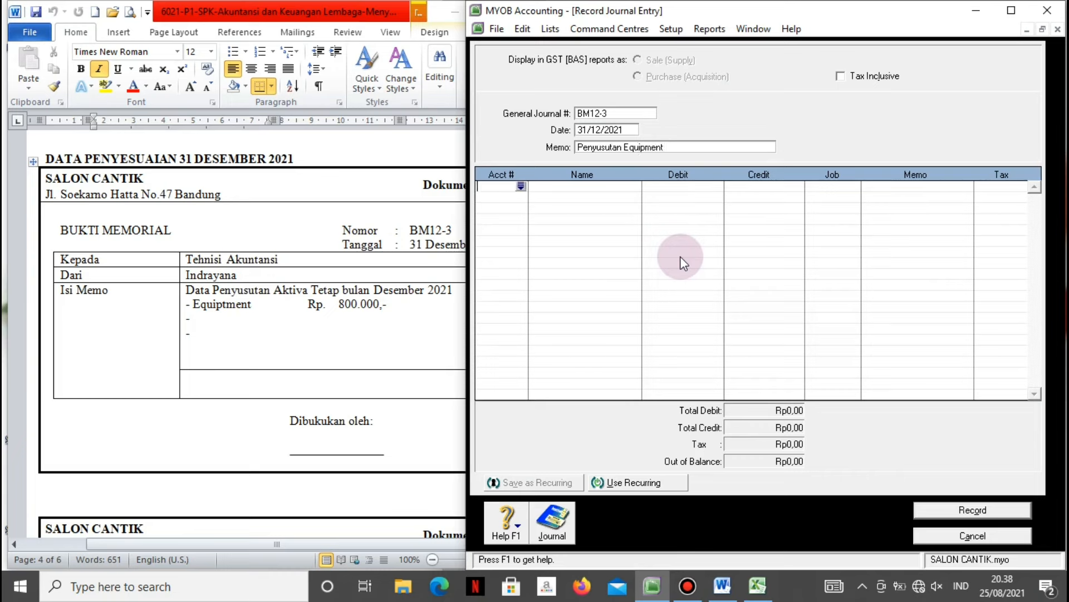
click(519, 188)
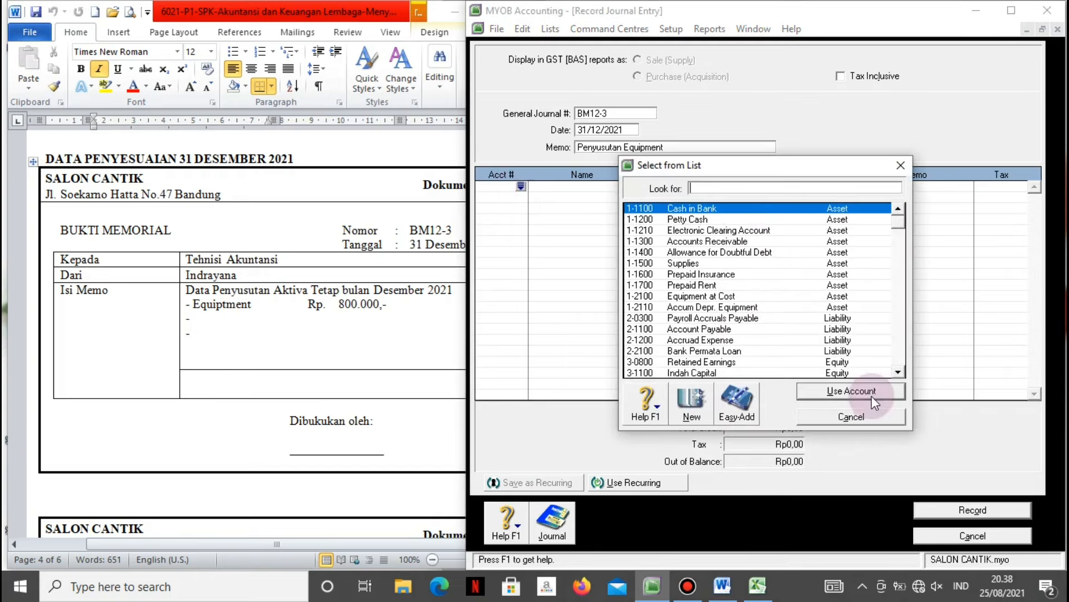
Debit 6-1400 Depreciation expense and credit 1-2110 Accum Depr. Equipment Rp800.000 each.
click(897, 373)
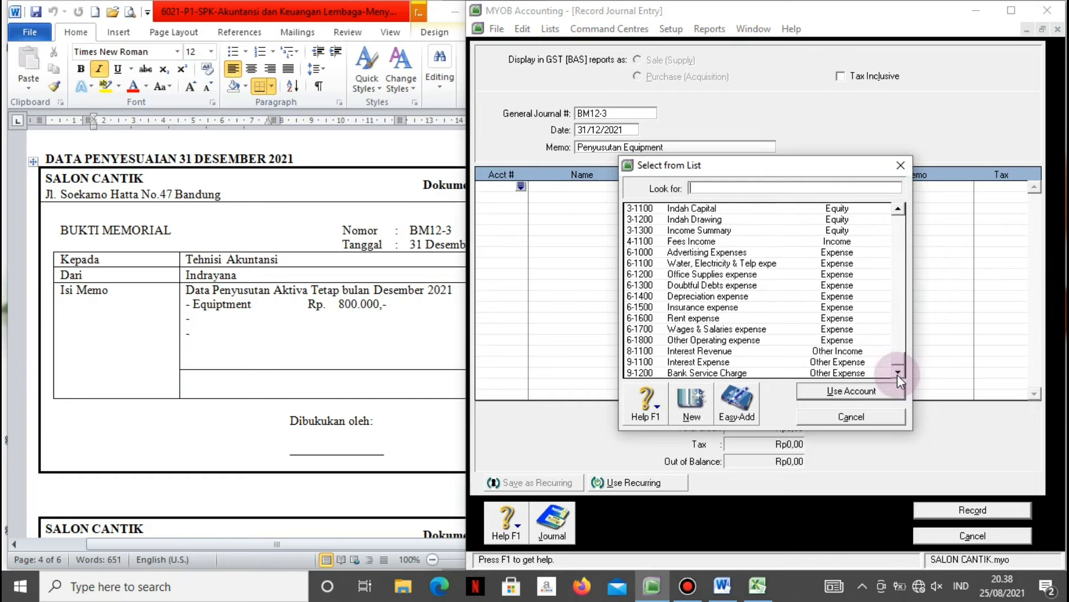
click(744, 299)
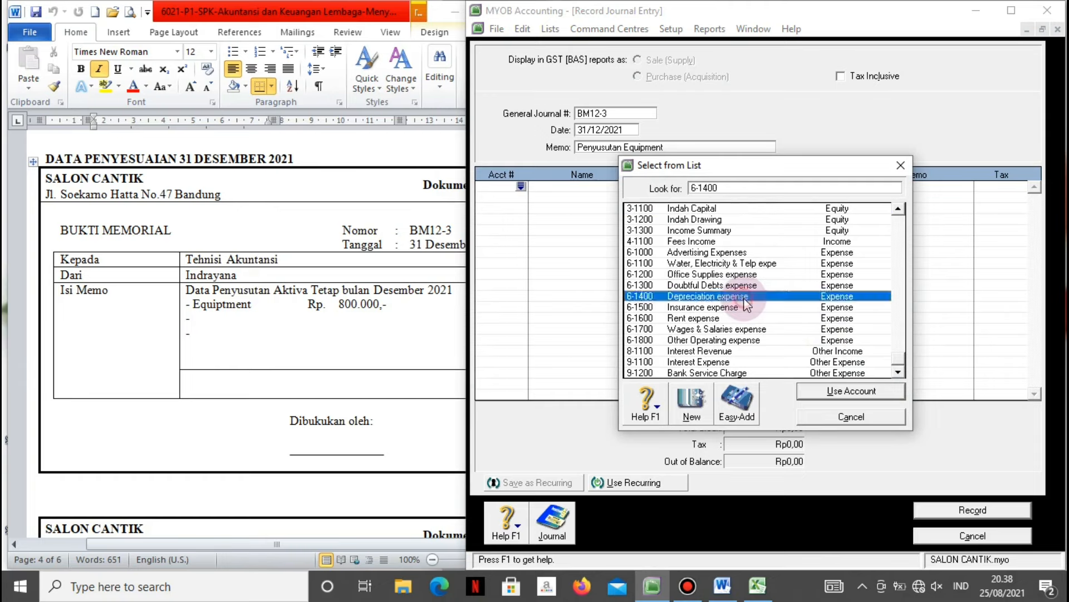
click(811, 392)
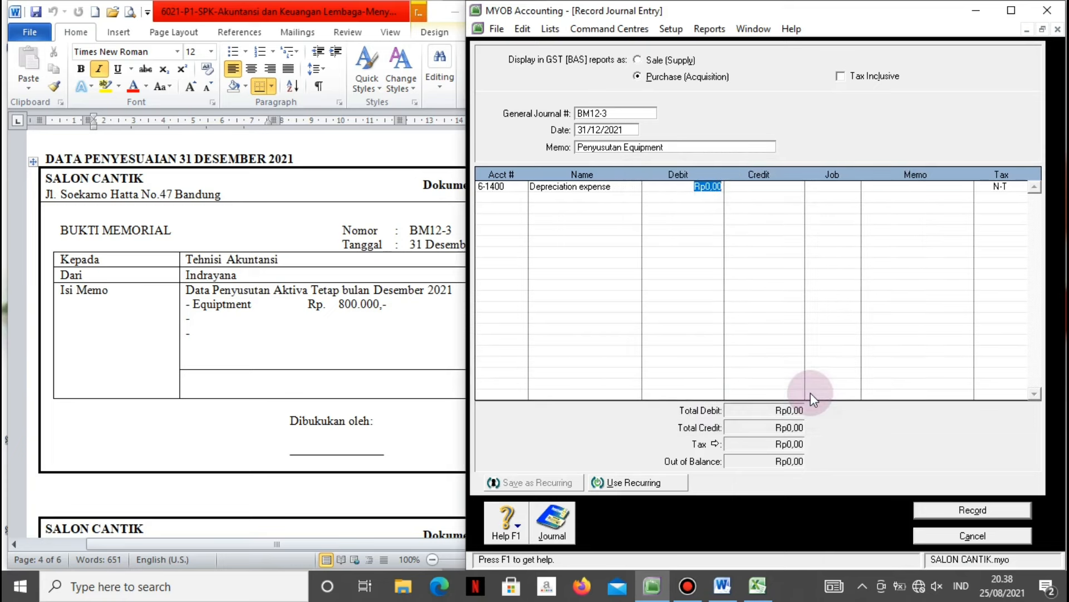
text(800000)
key(Tab)
key(Tab)
key(Tab)
key(Tab)
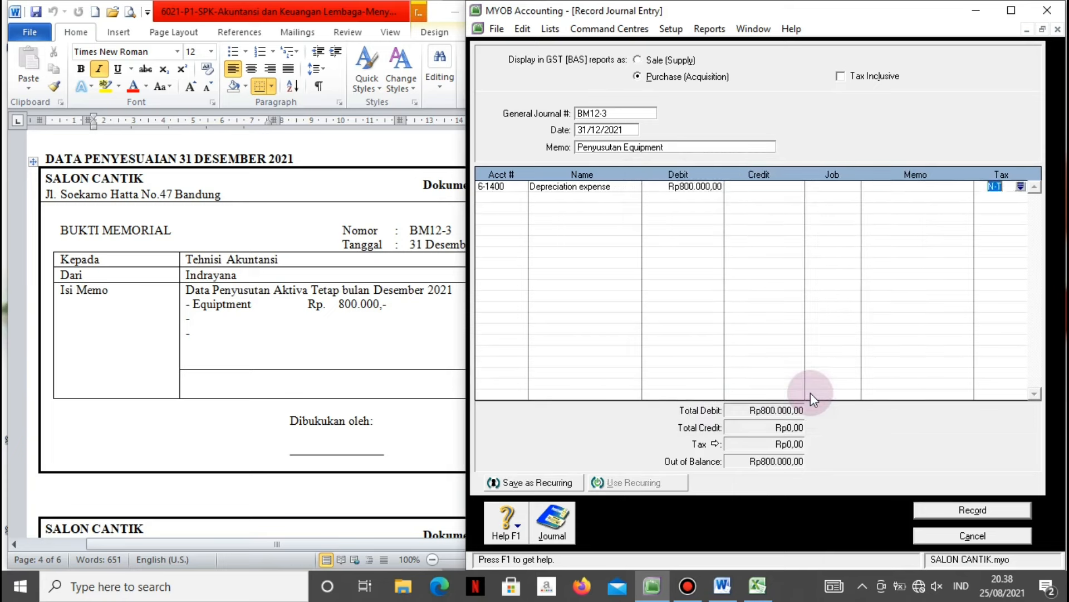
key(Tab)
key(Tab)
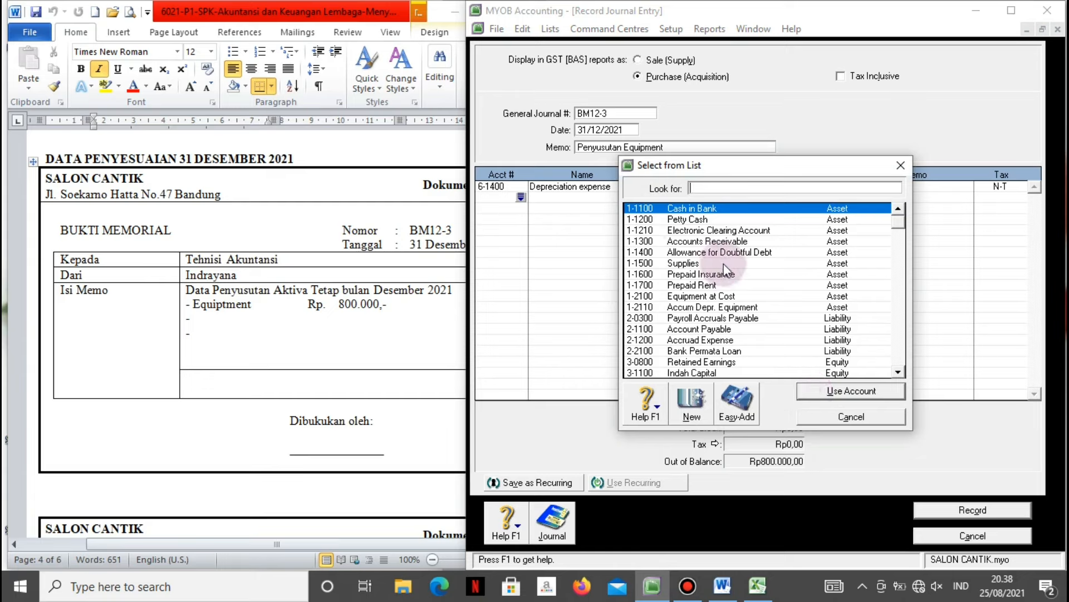
click(680, 307)
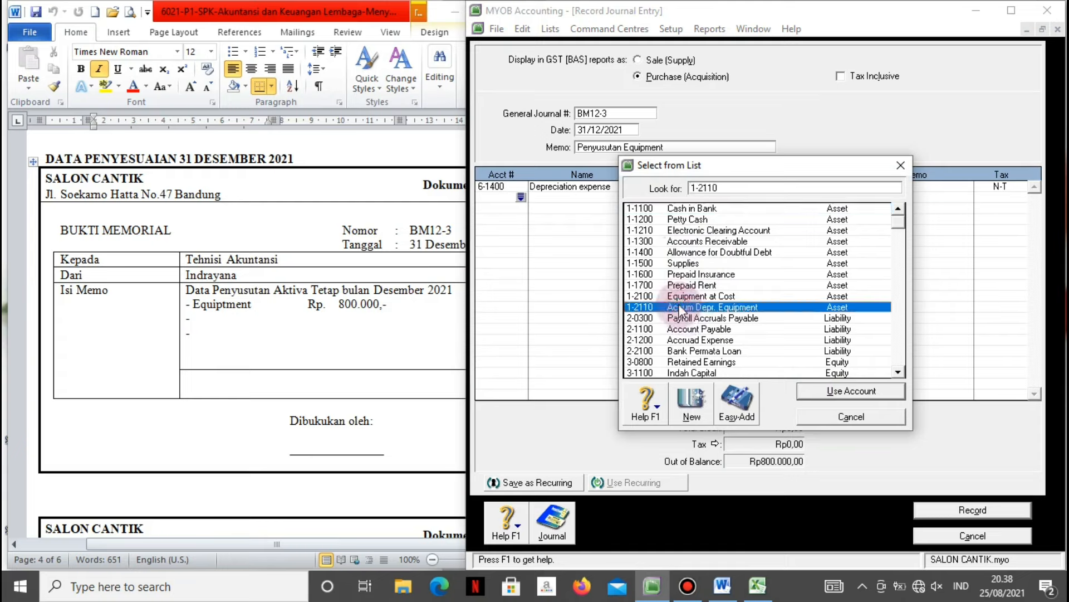
click(817, 391)
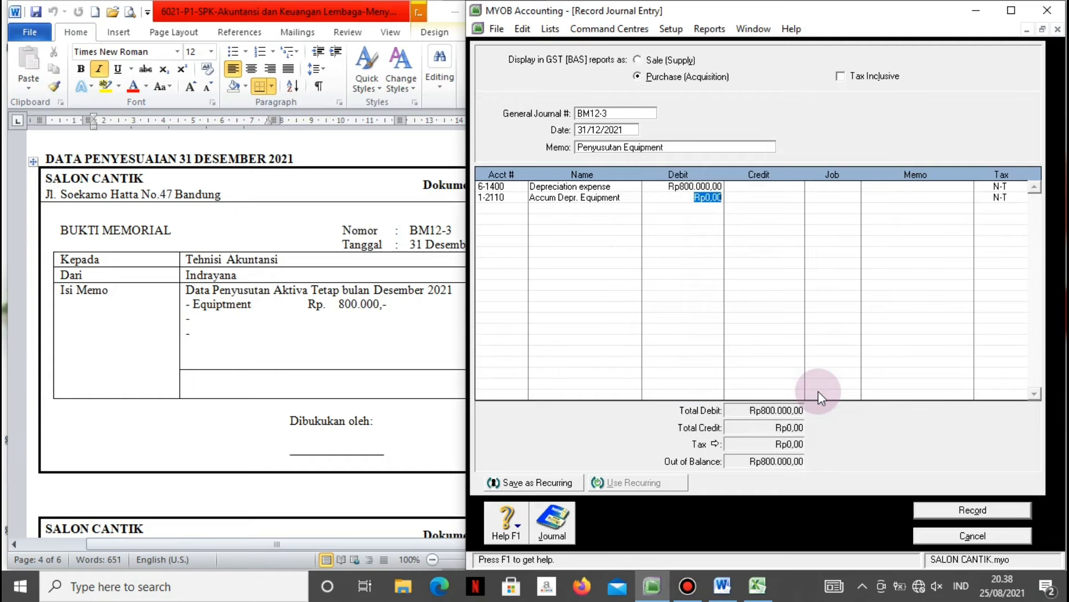
key(Tab)
key(Tab)
key(Tab)
key(Tab)
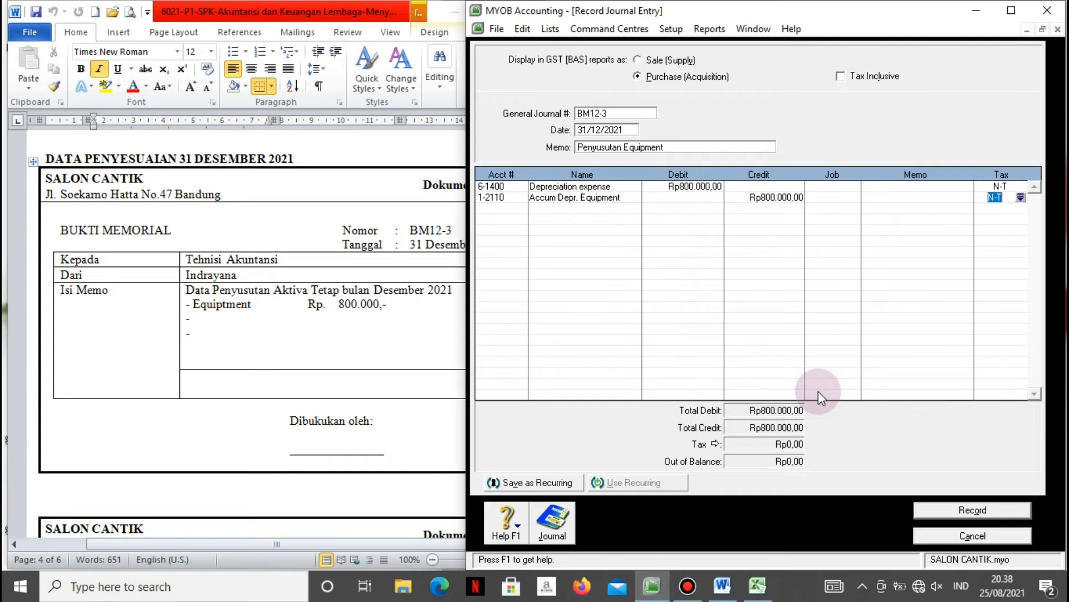
Review the transaction recap and record journal BM12-3.
key(ctrl+r)
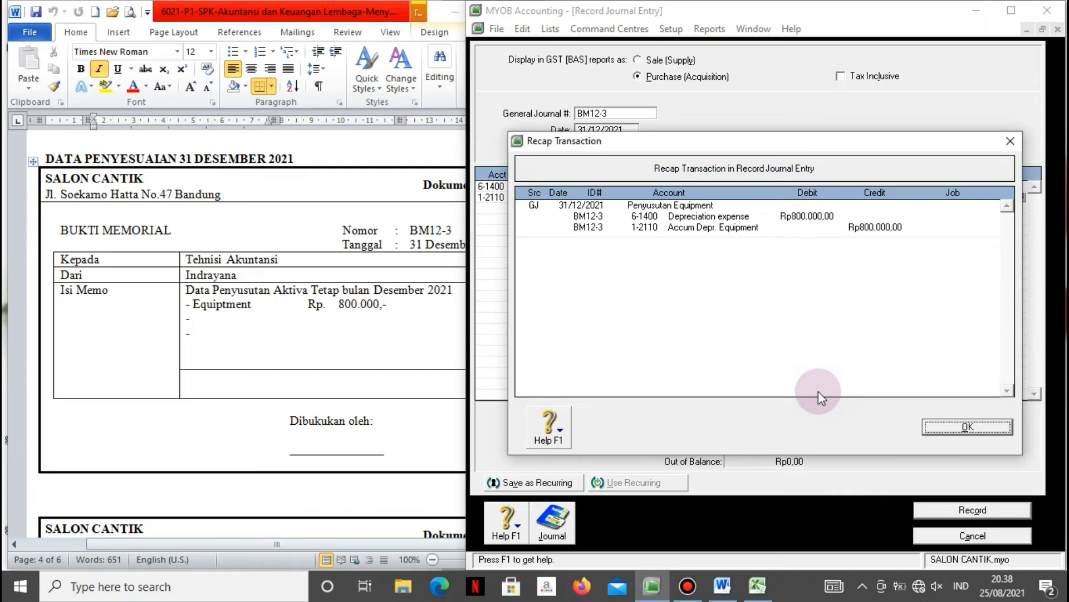
click(932, 431)
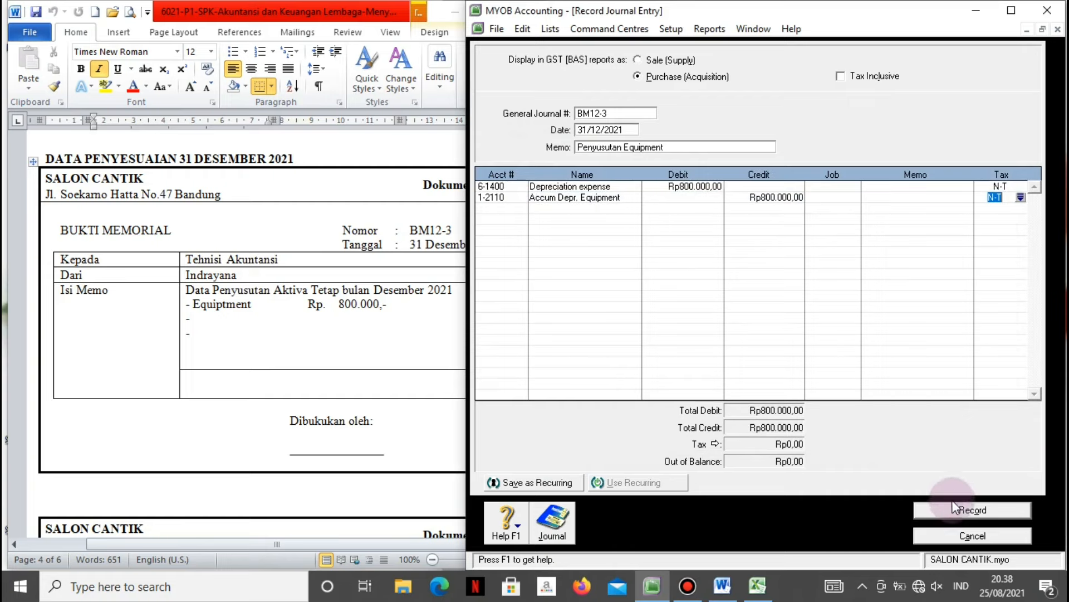
click(952, 509)
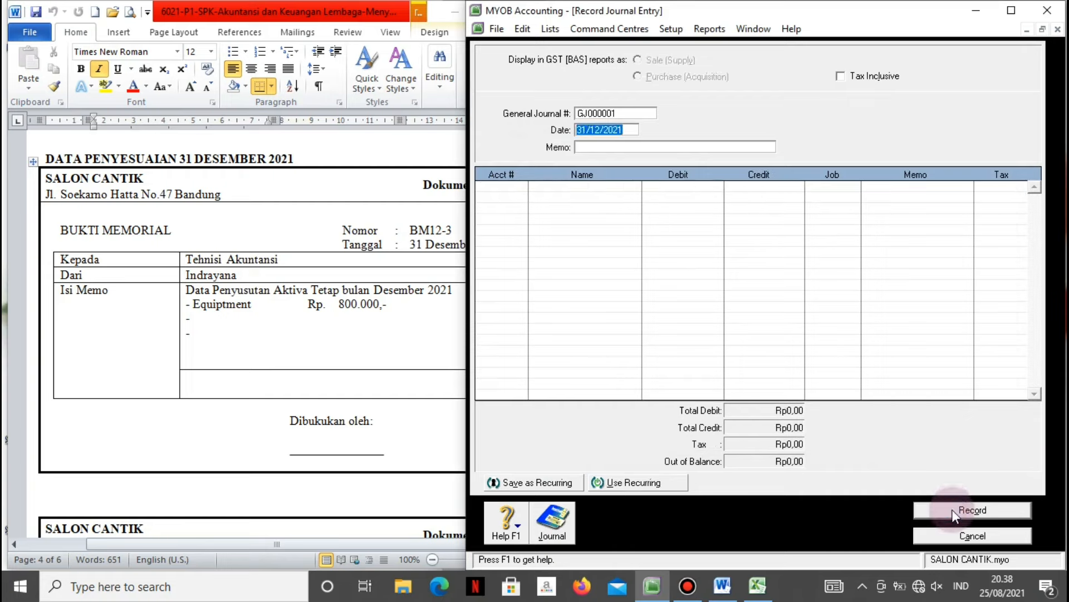
Look up the Dokumen 29 voucher in the Word source document.
click(435, 433)
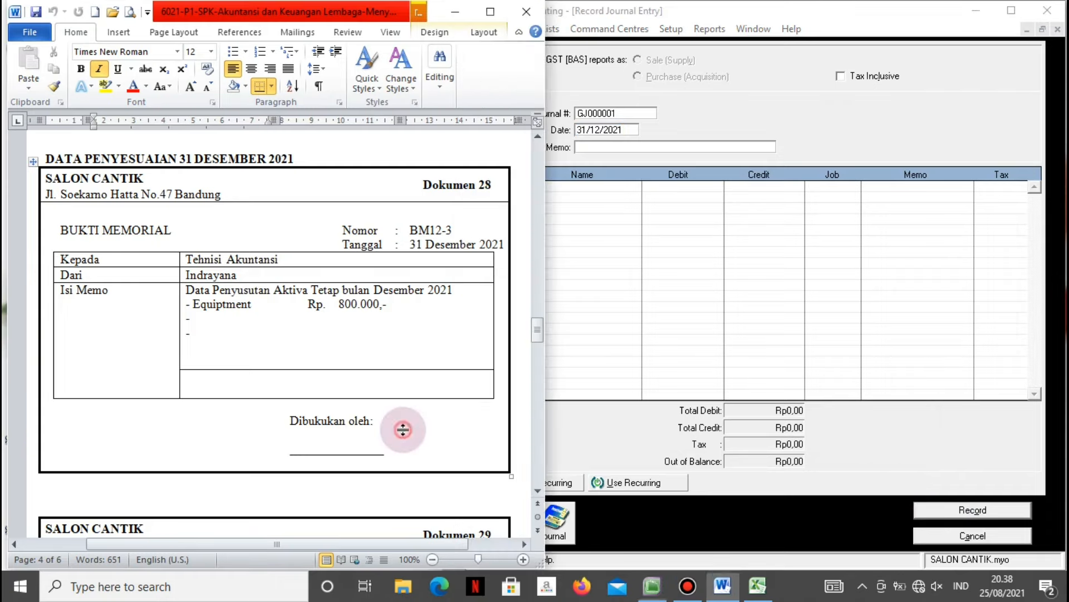
scroll(401, 428, down, 4)
scroll(402, 429, down, 12)
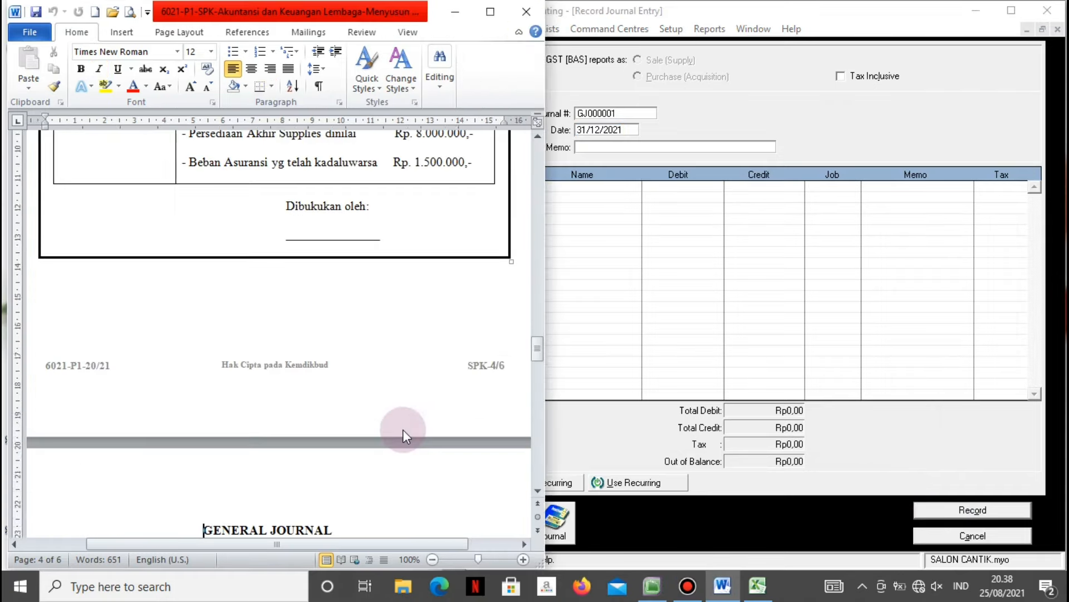
click(403, 429)
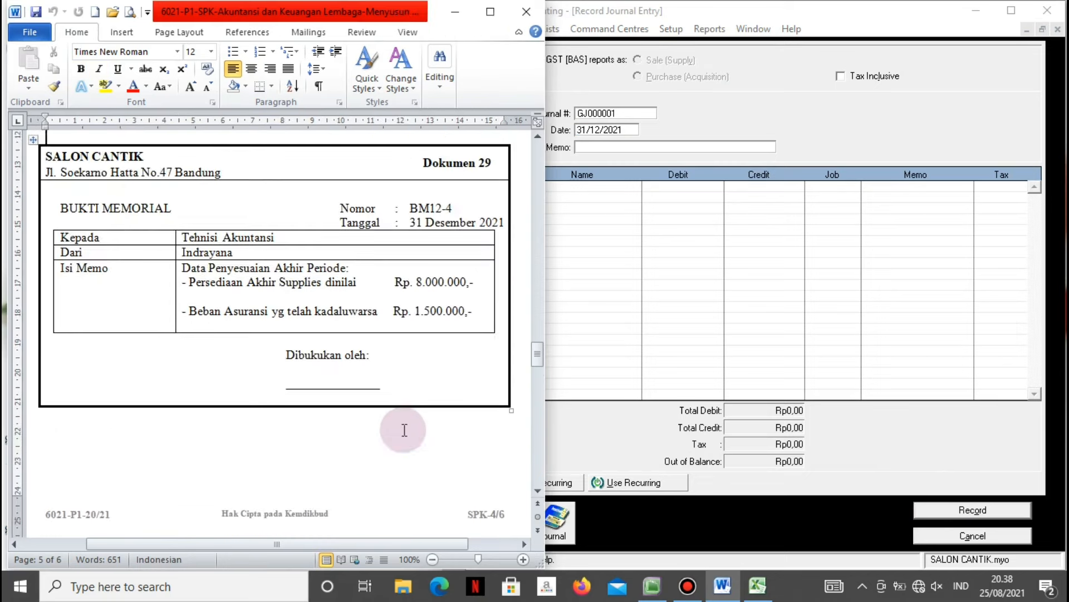
scroll(405, 429, up, 1)
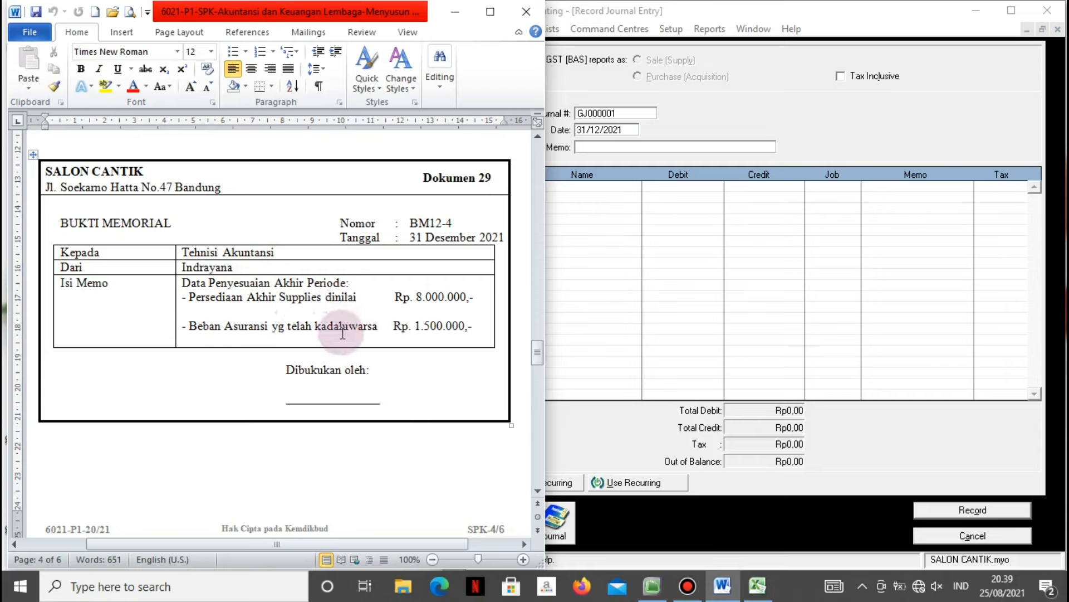
click(599, 223)
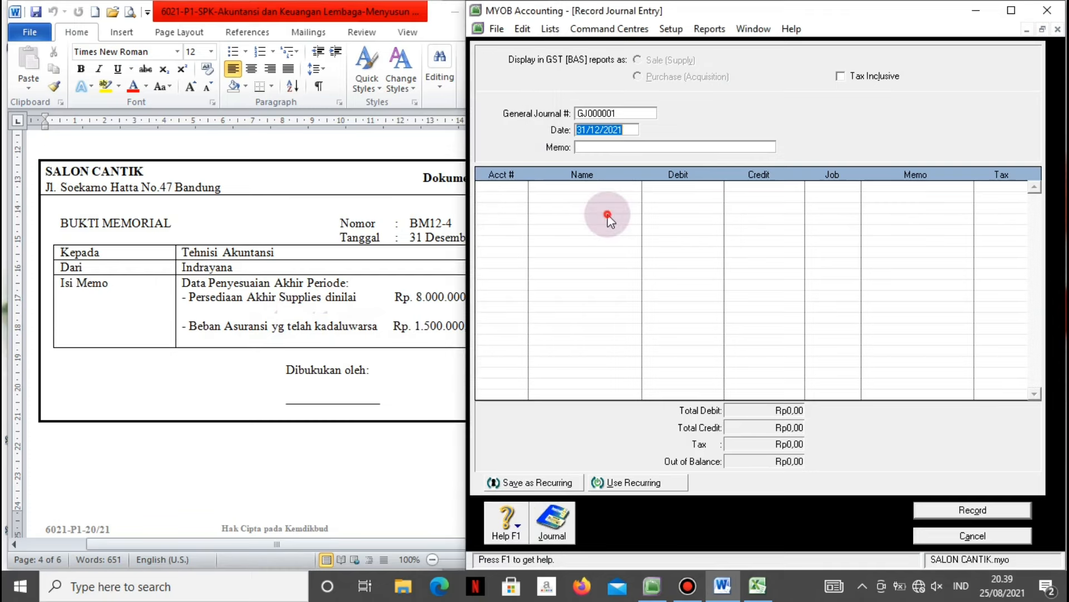
Number the new journal BM12-4 with memo 'Penyesuaian akhir periode'.
click(613, 113)
text(BM12)
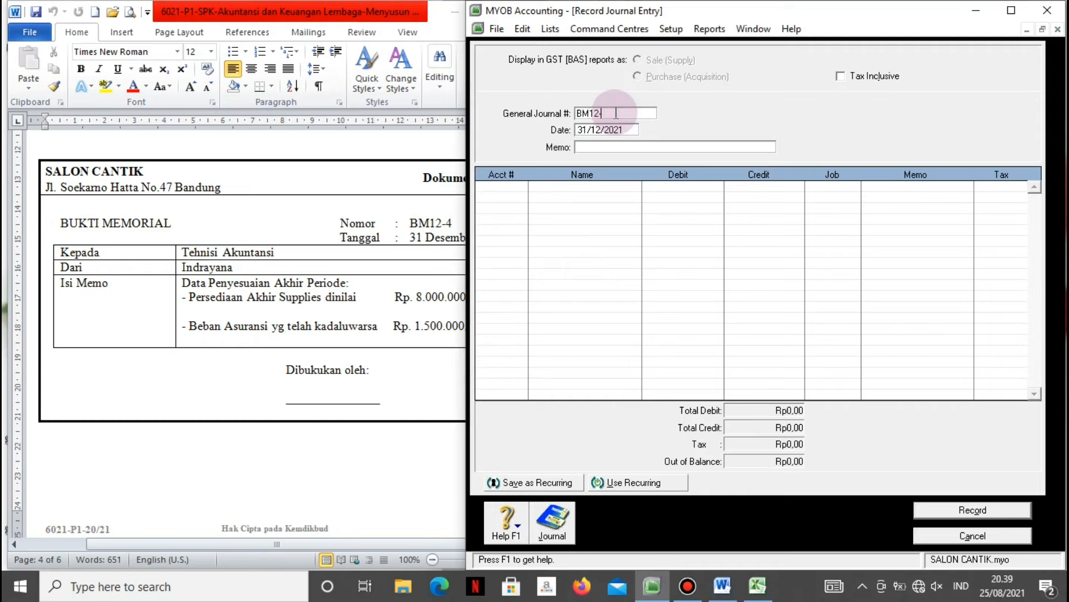
text(-4)
click(618, 147)
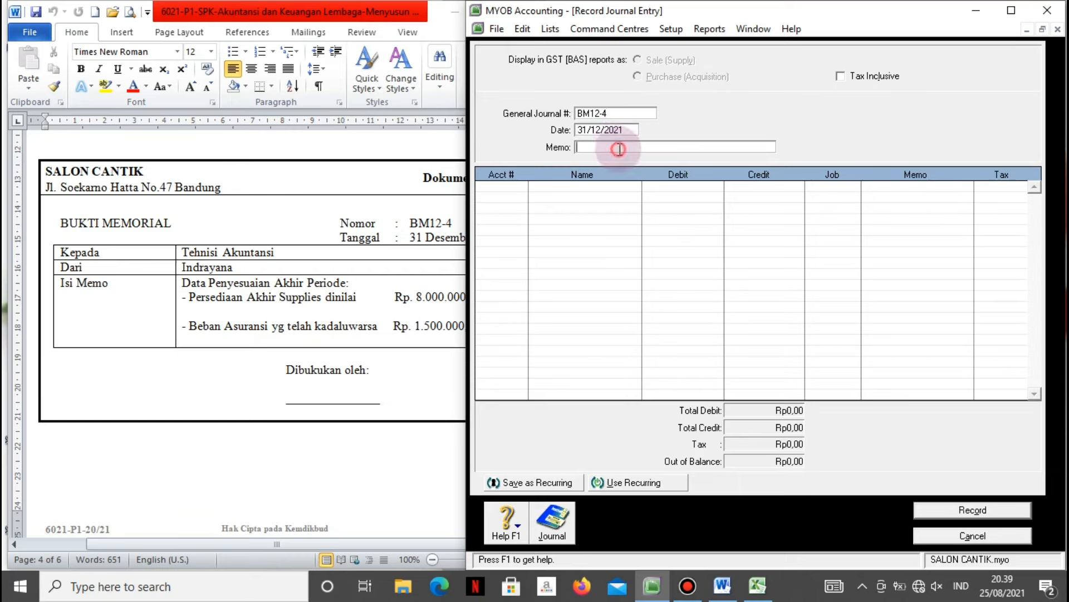
click(723, 586)
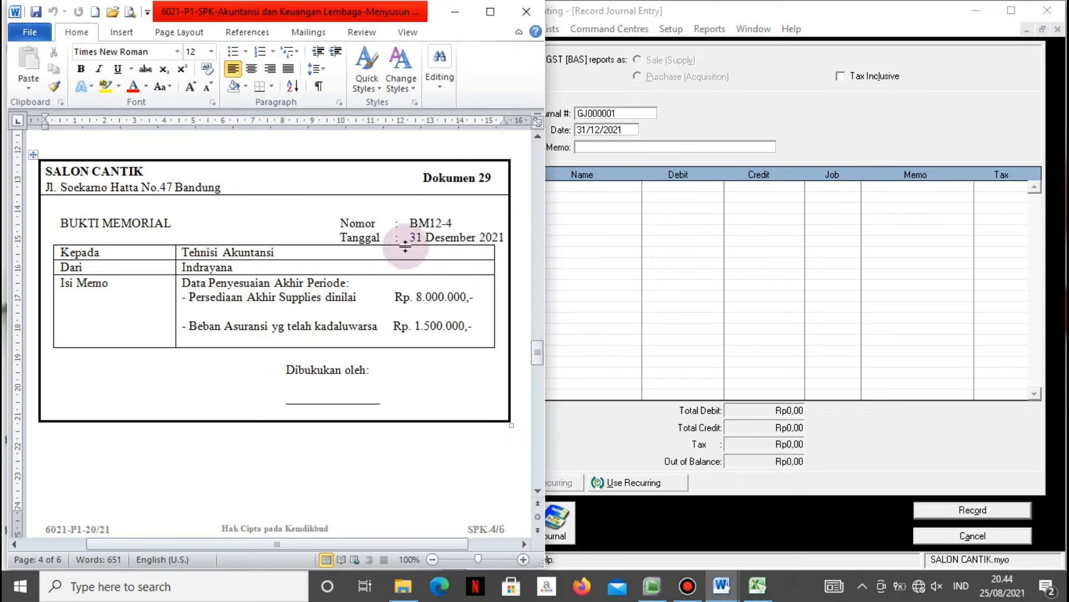
click(615, 239)
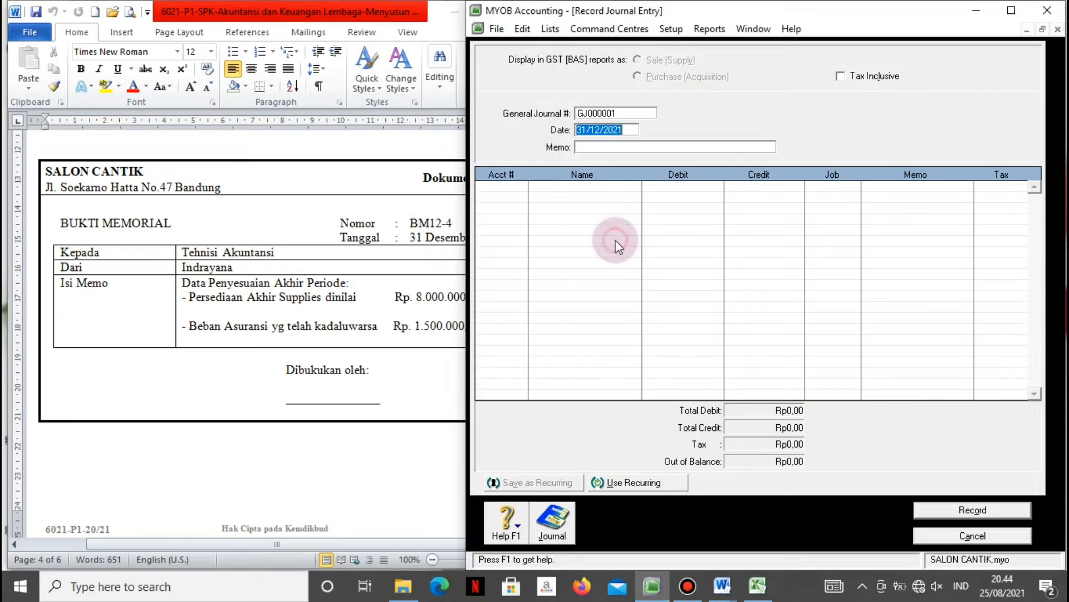
click(630, 111)
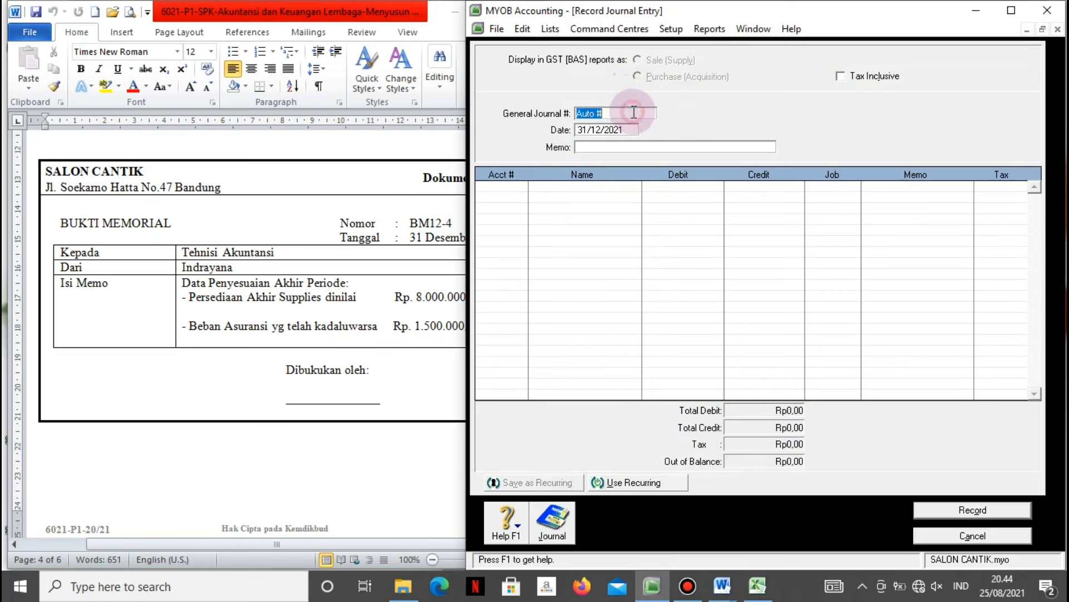
text(BM12-4)
key(Tab)
key(Tab)
text(Penyesuaian akhir )
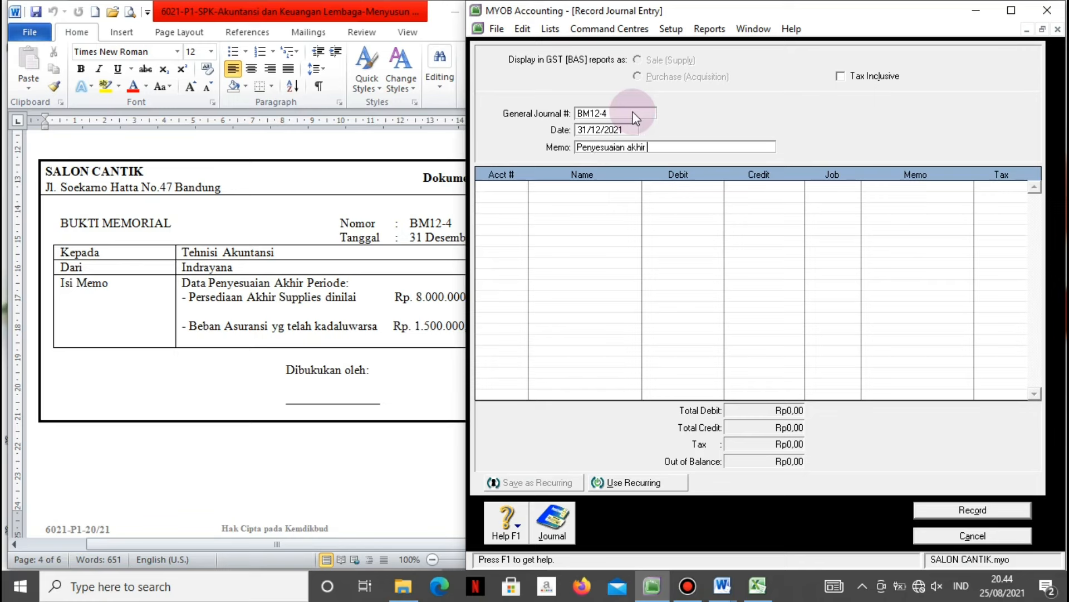
text(periode)
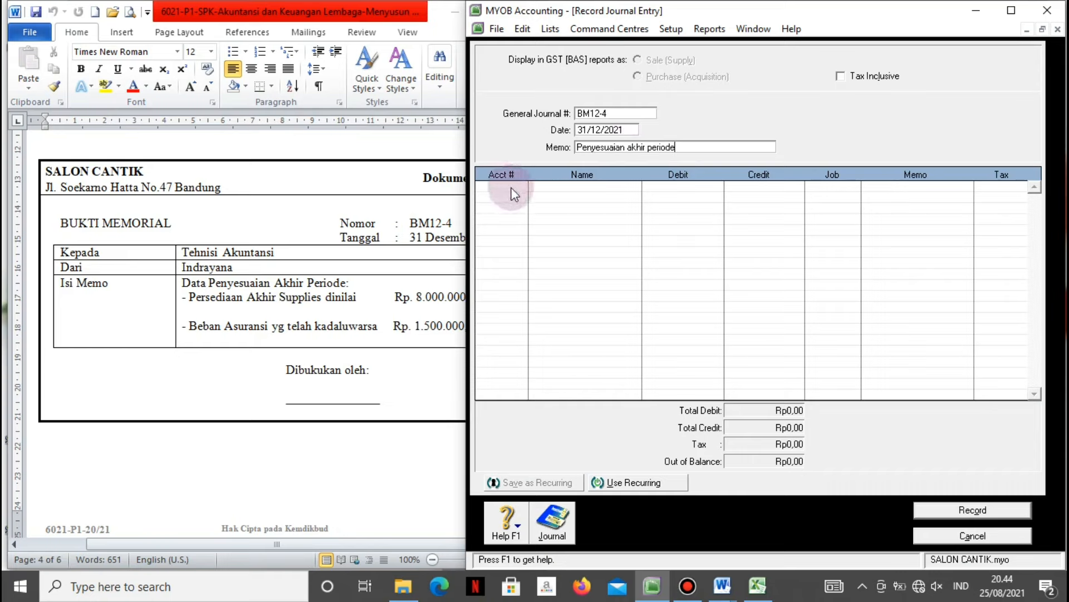
click(381, 302)
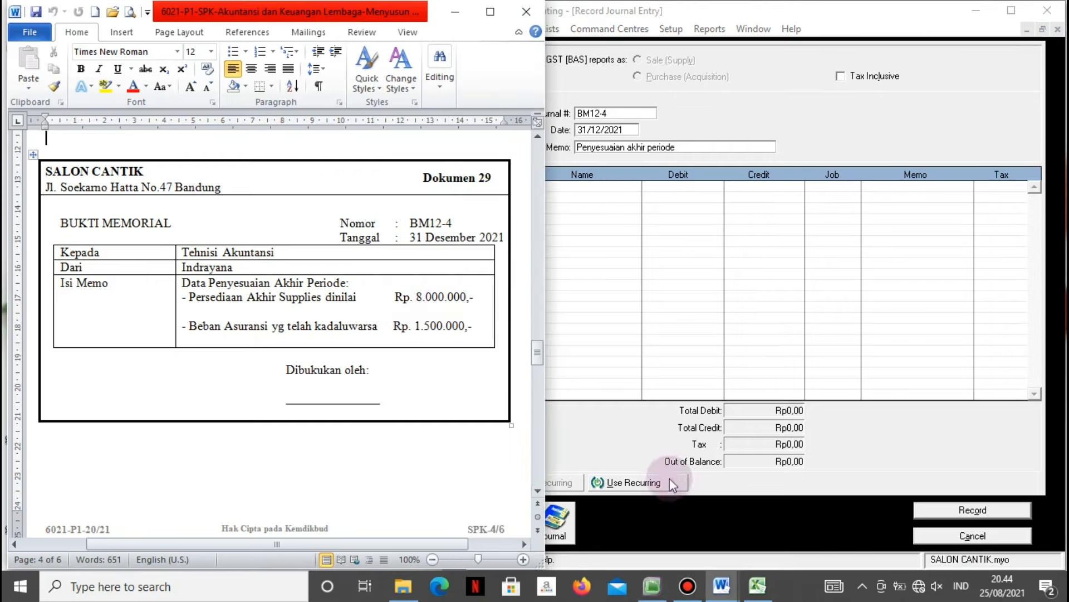
click(758, 585)
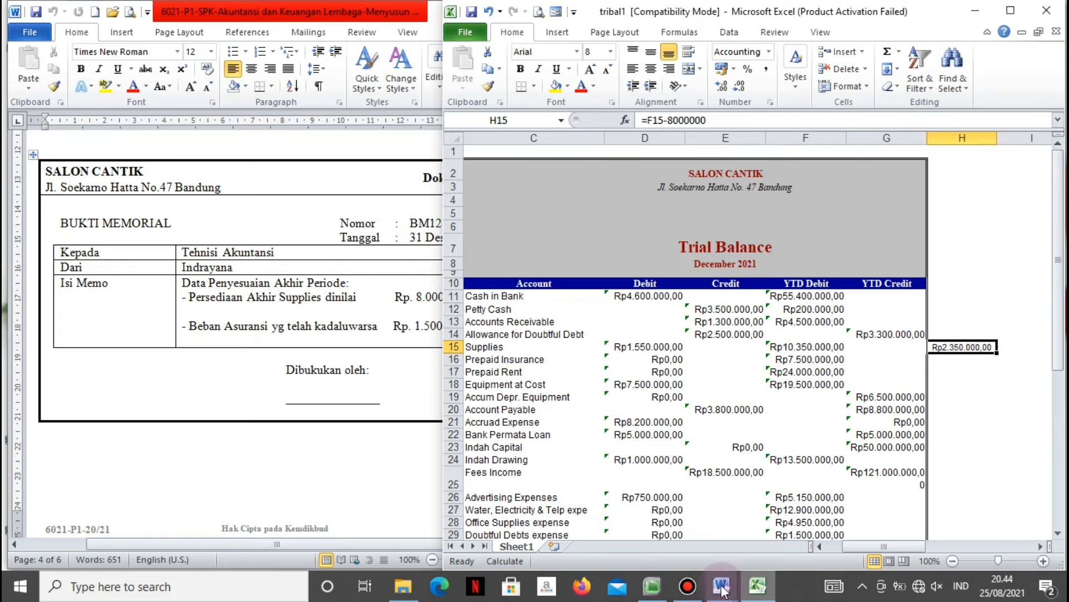
click(656, 589)
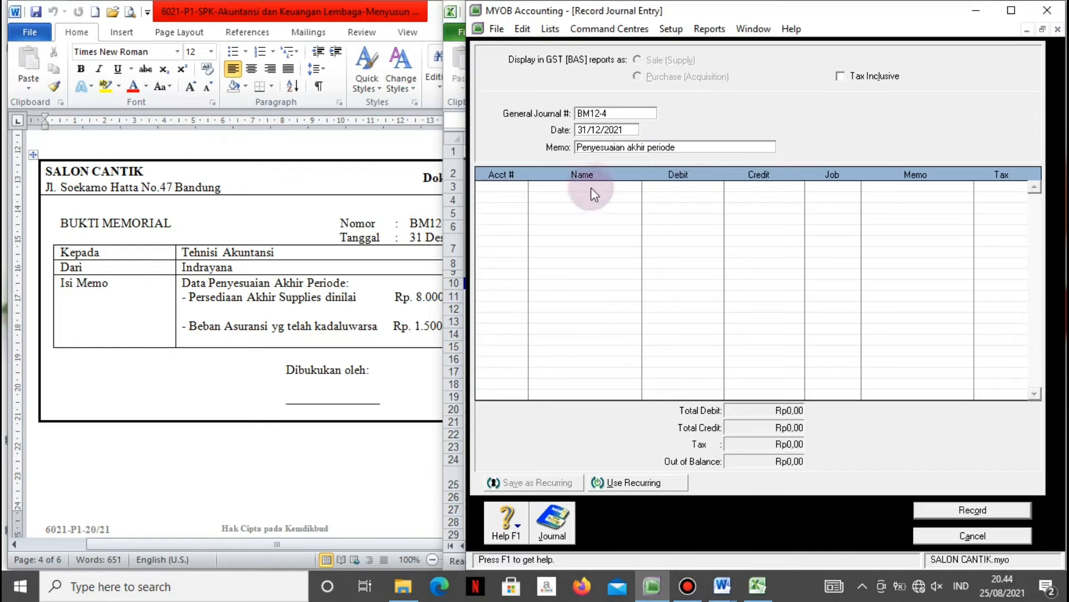
Debit 6-1200 Office Supplies expense Rp2.350.000 on the first journal line.
click(527, 189)
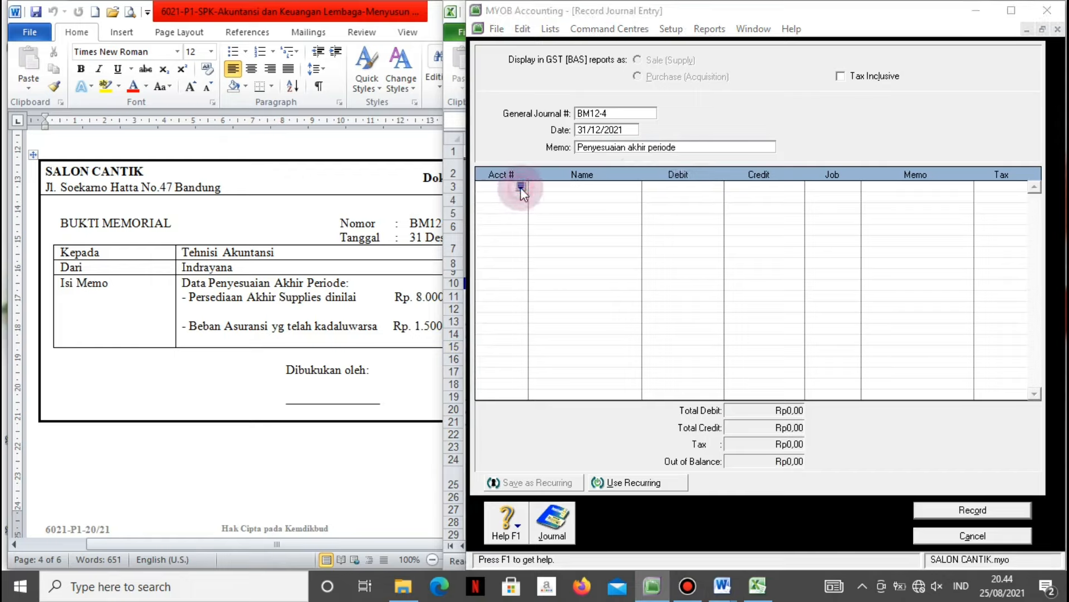
click(520, 187)
scroll(1003, 341, down, 5)
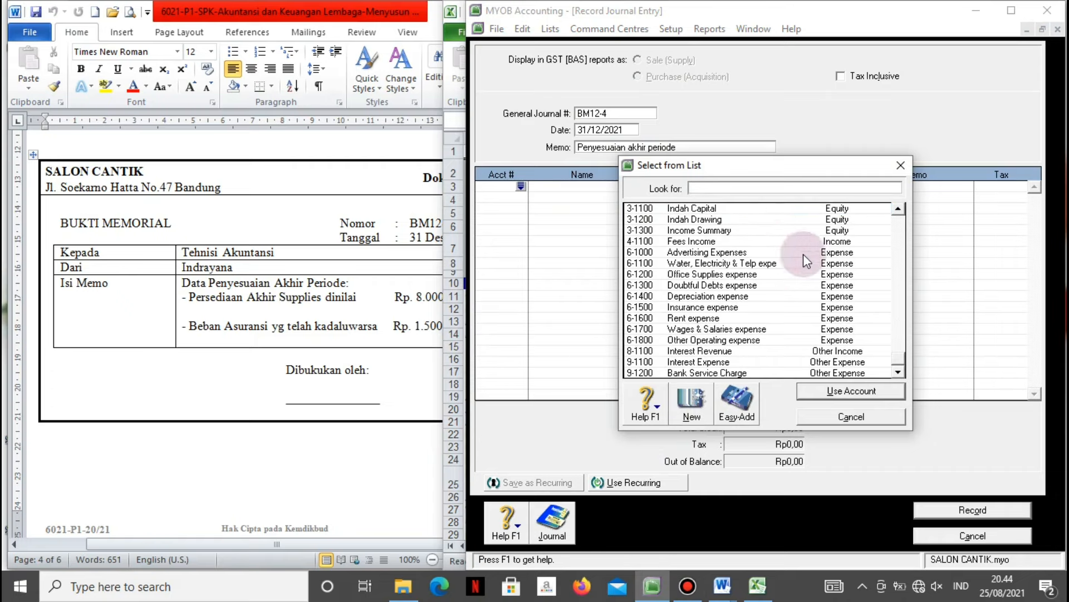
click(759, 277)
click(831, 393)
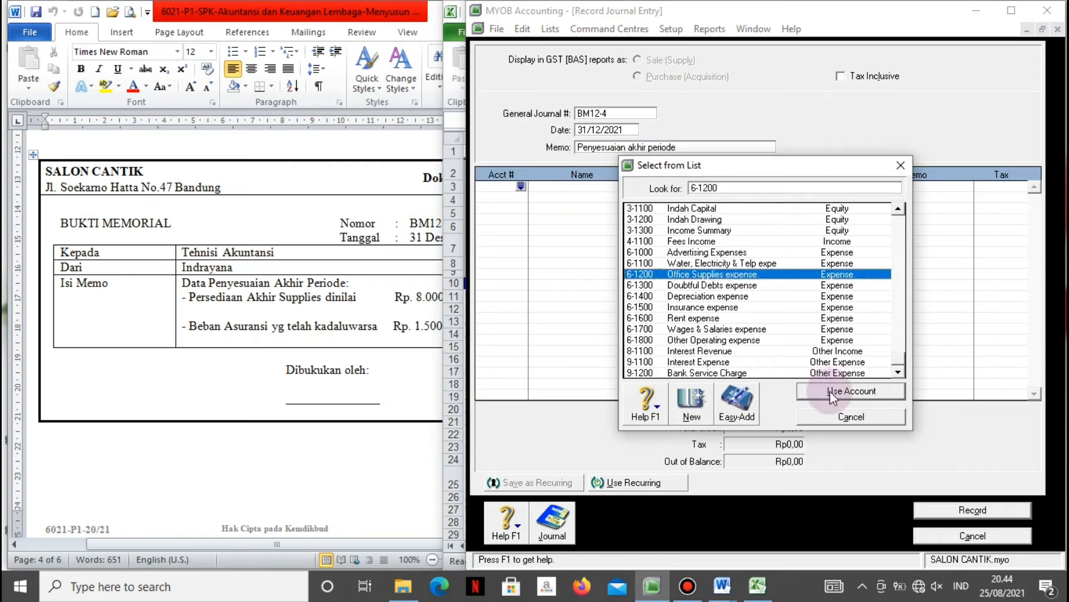
click(830, 391)
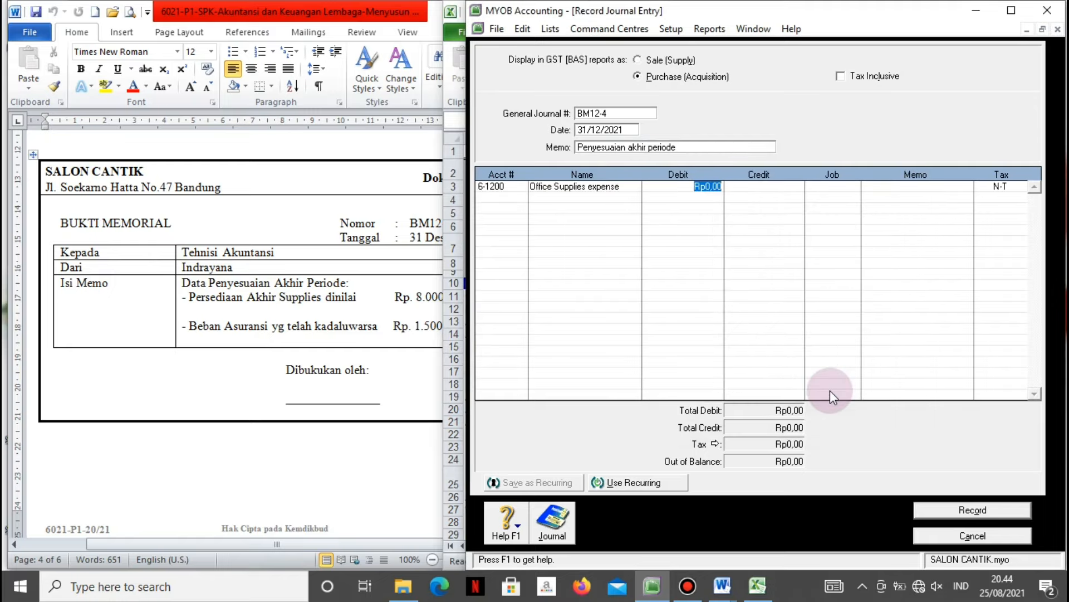
text(2350000)
key(Tab)
key(Tab)
key(Tab)
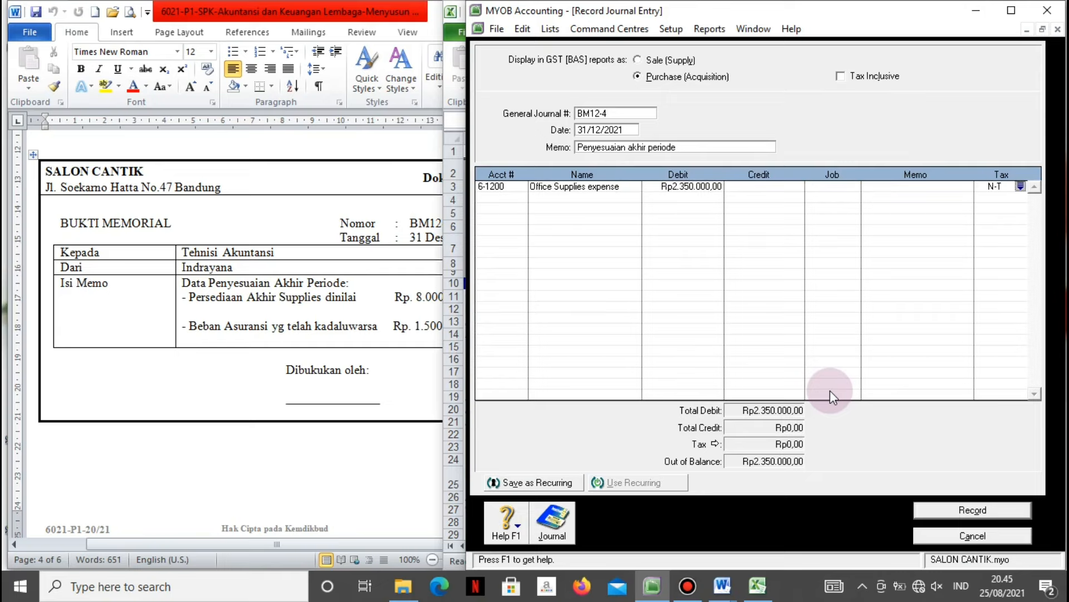
Credit 1-1500 Supplies Rp2.350.000 and compare the amounts with the Word memo.
key(Tab)
key(Tab)
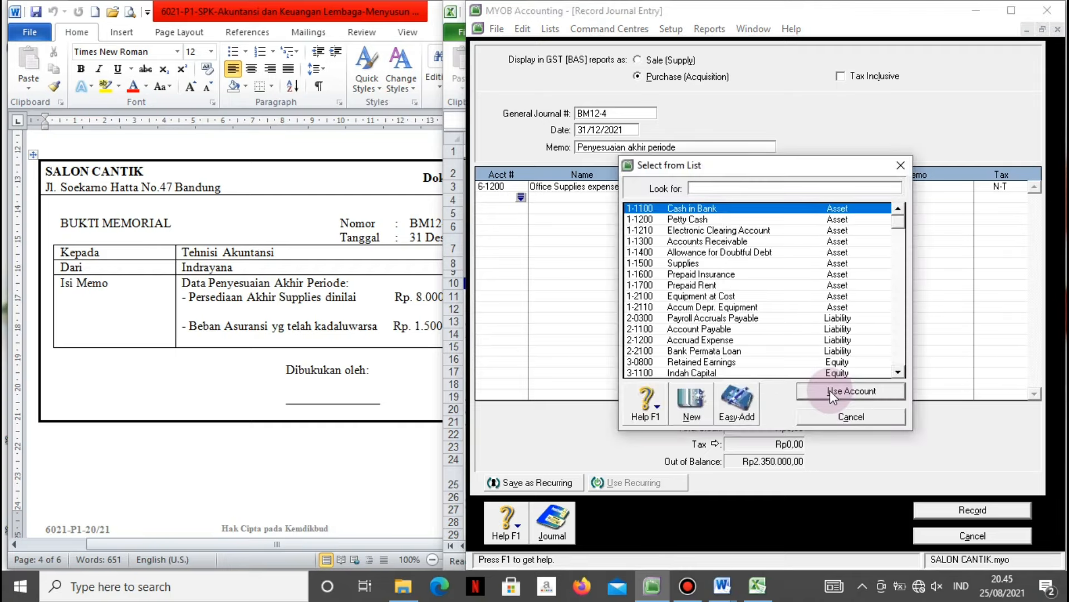
text(1-1500)
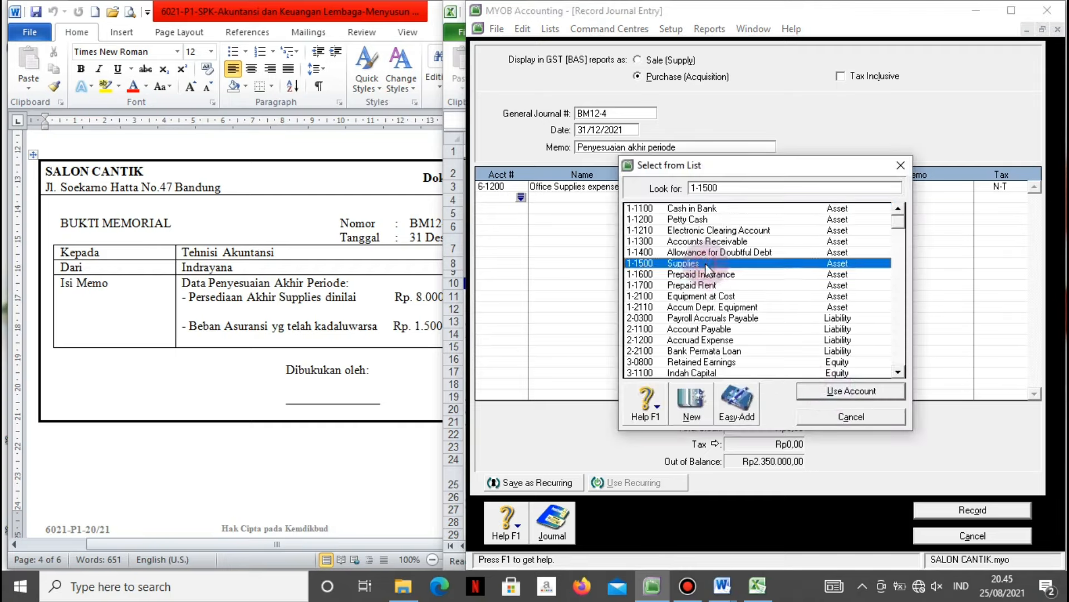
click(836, 390)
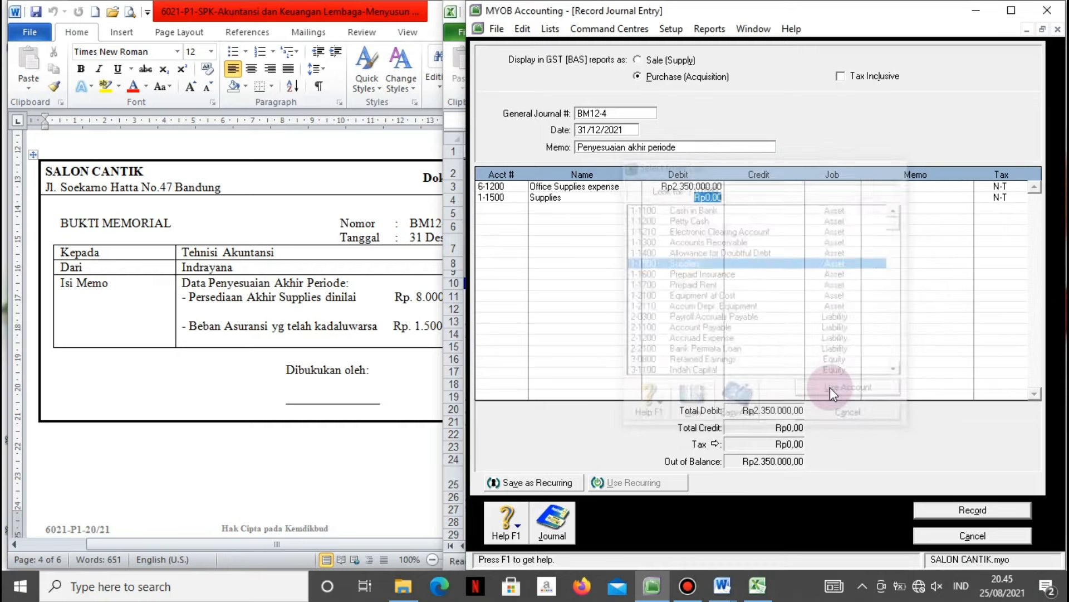
key(Tab)
key(Tab)
key(Tab)
key(Tab)
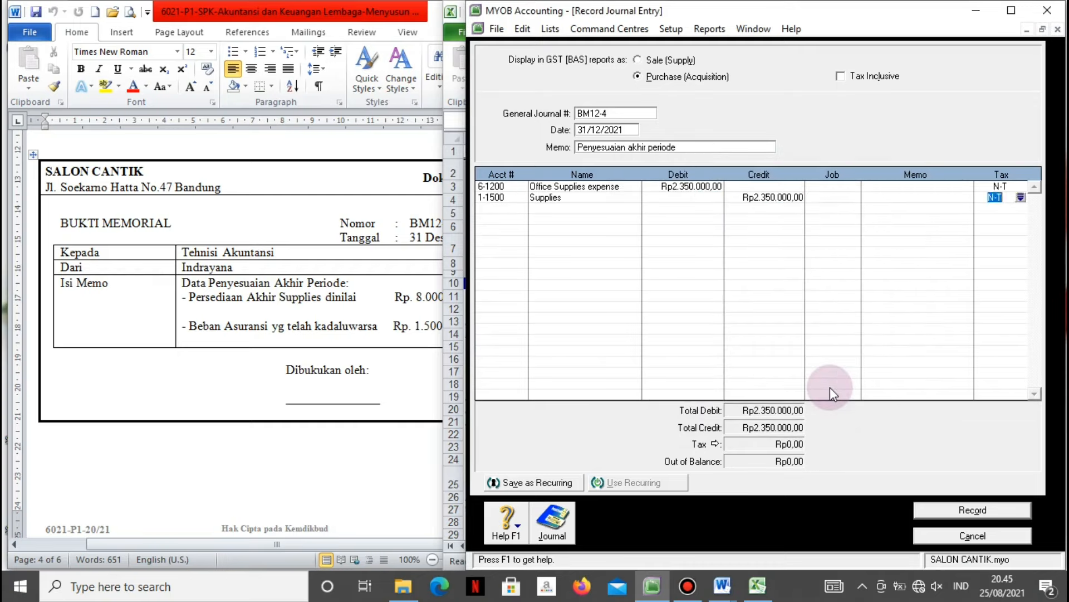
key(Tab)
key(Tab)
click(373, 323)
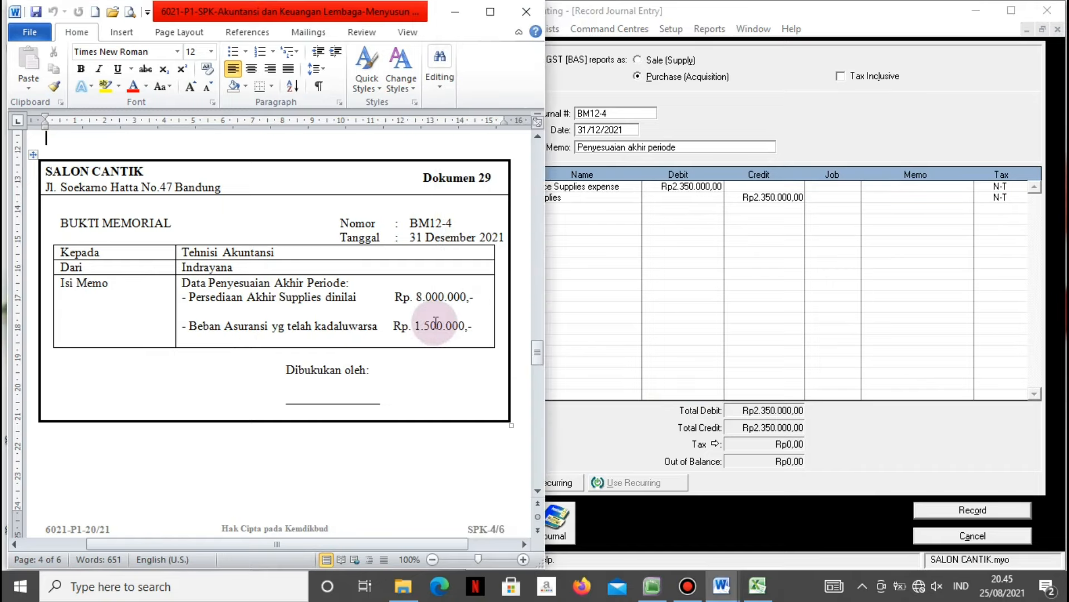
Debit 6-1500 Insurance expense Rp1.500.000 on the third journal line.
click(613, 222)
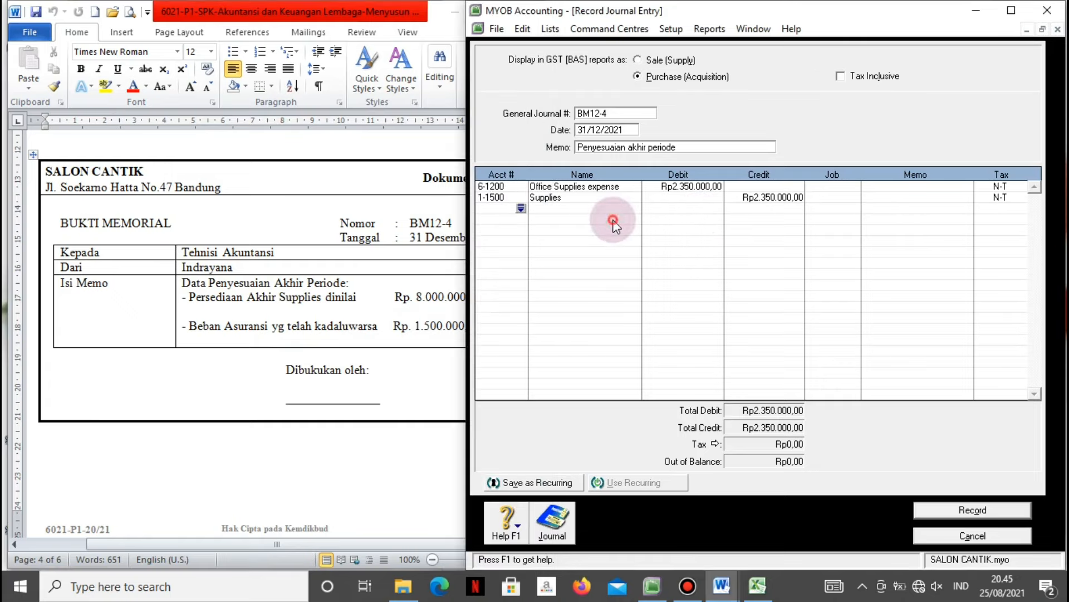
click(522, 207)
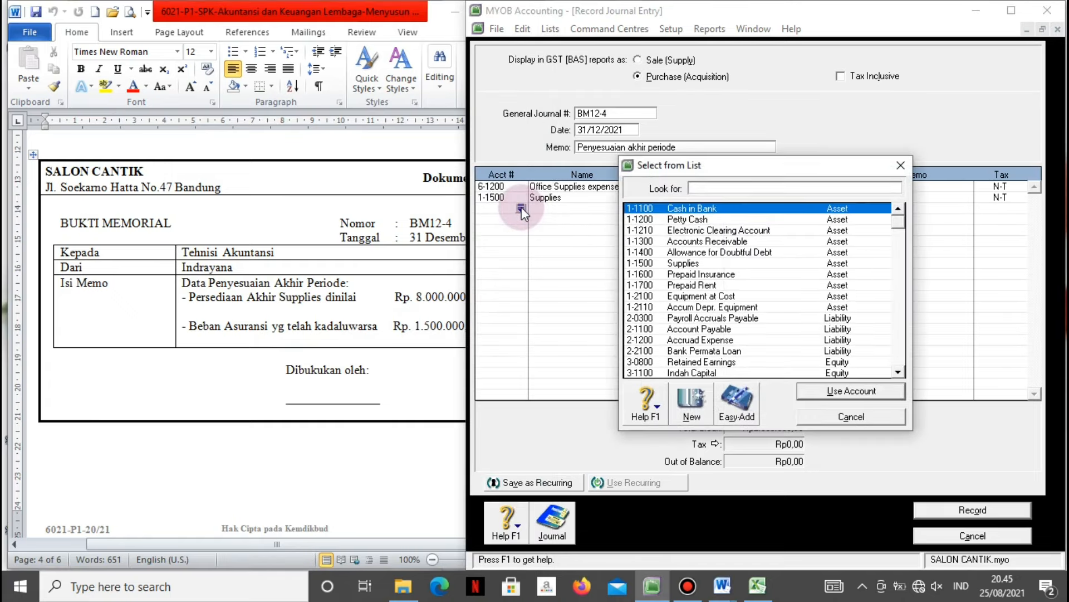
scroll(521, 206, down, 5)
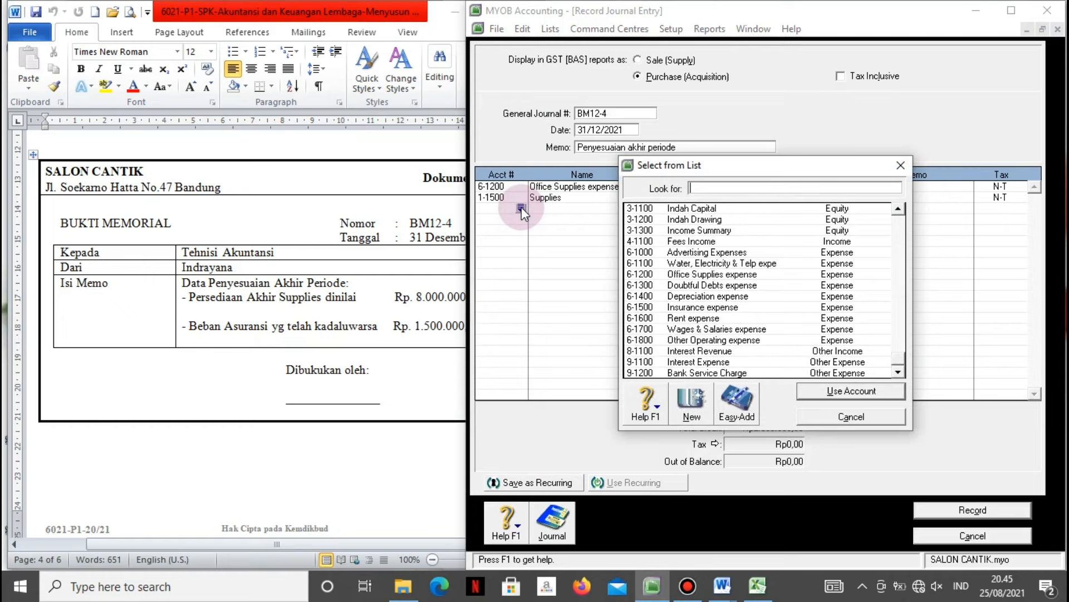
click(685, 308)
click(807, 389)
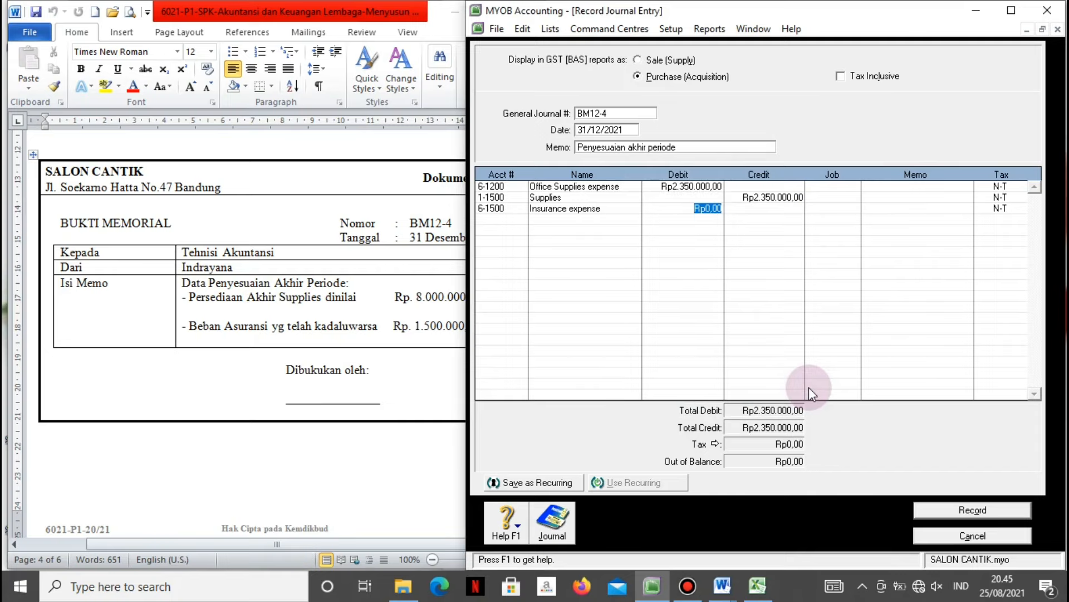
text(1500000)
key(Tab)
key(Tab)
key(Tab)
key(Tab)
key(Tab)
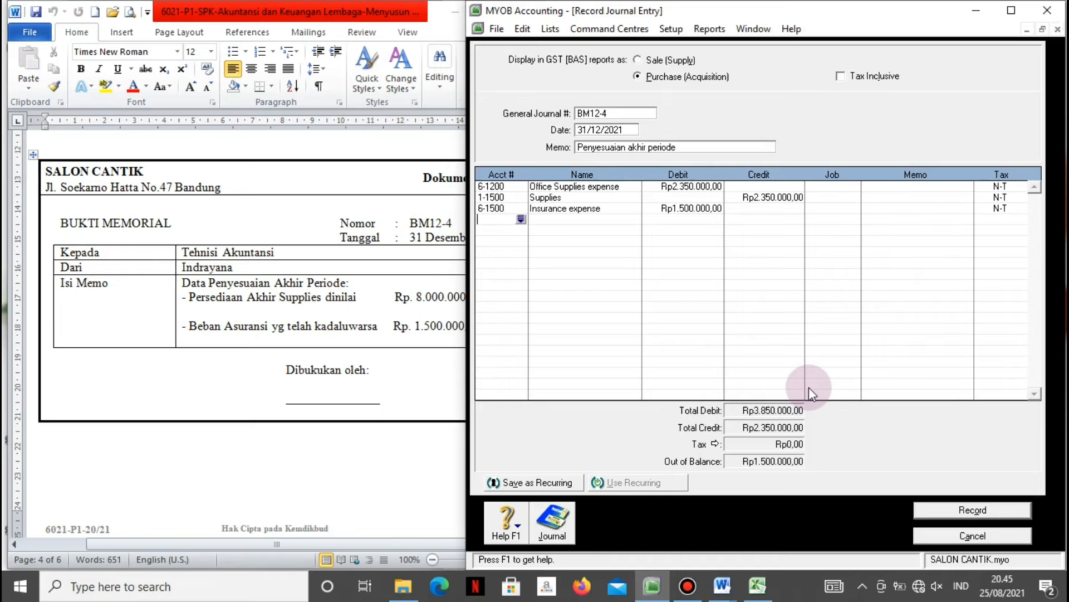
Credit 1-1600 Prepaid Insurance Rp1.500.000 to balance, then review the transaction recap.
key(Tab)
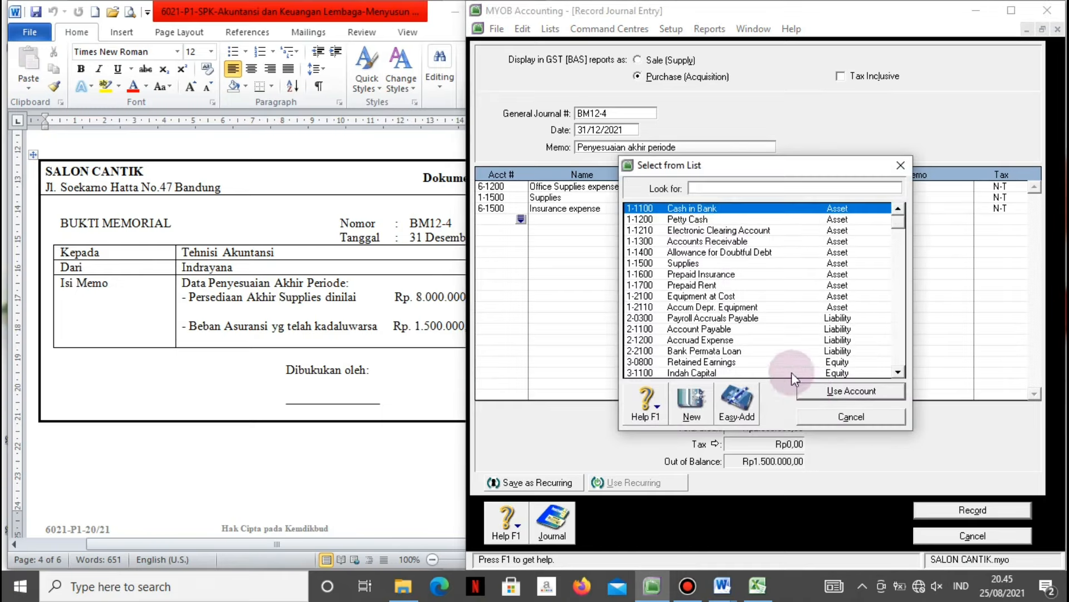
click(713, 272)
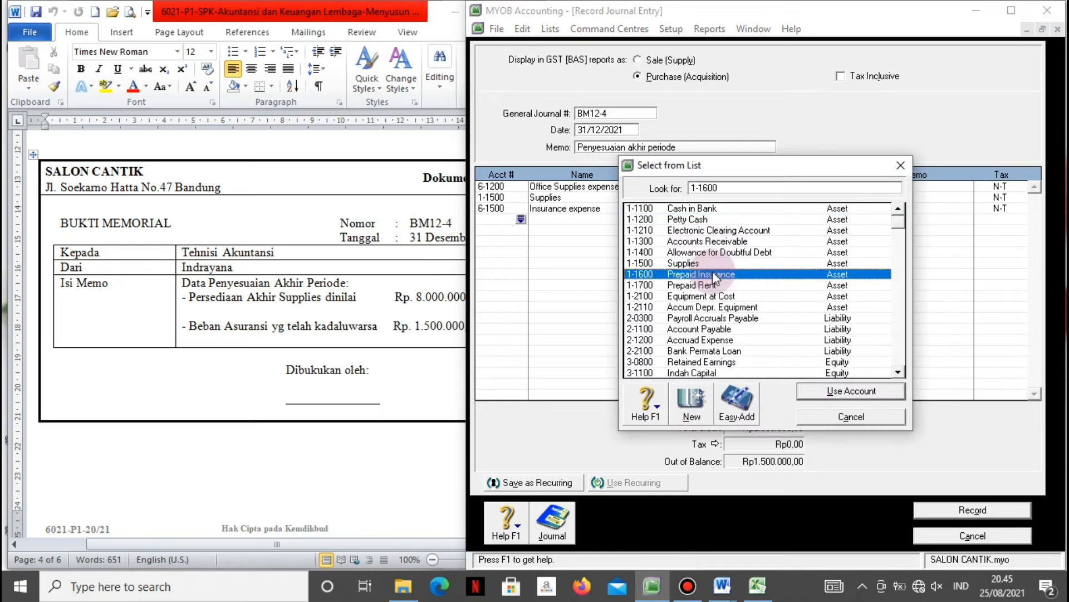
click(812, 393)
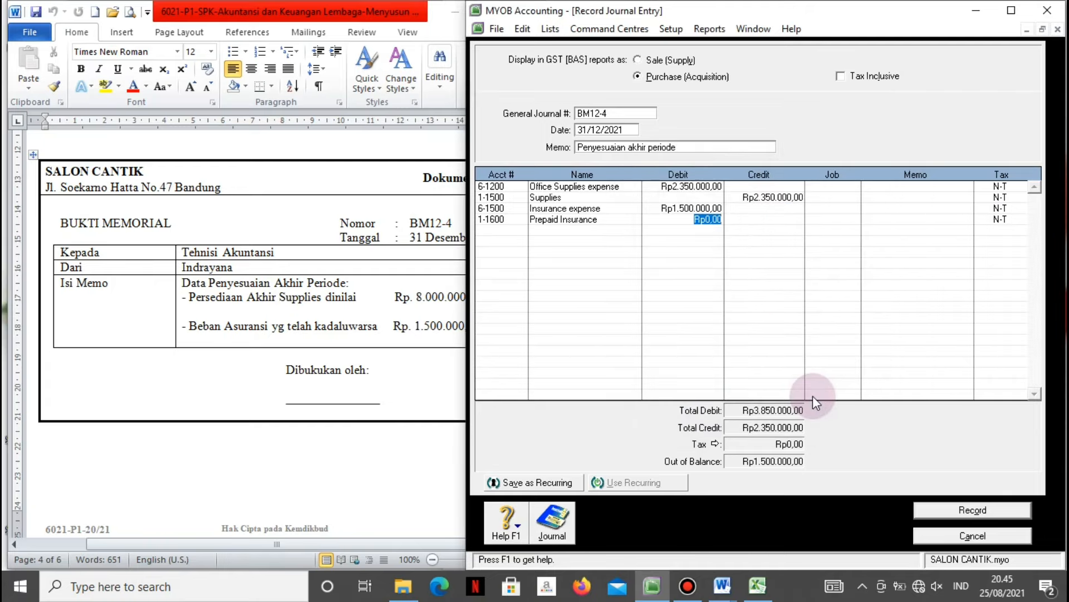
key(Tab)
key(Tab)
key(Tab)
key(Tab)
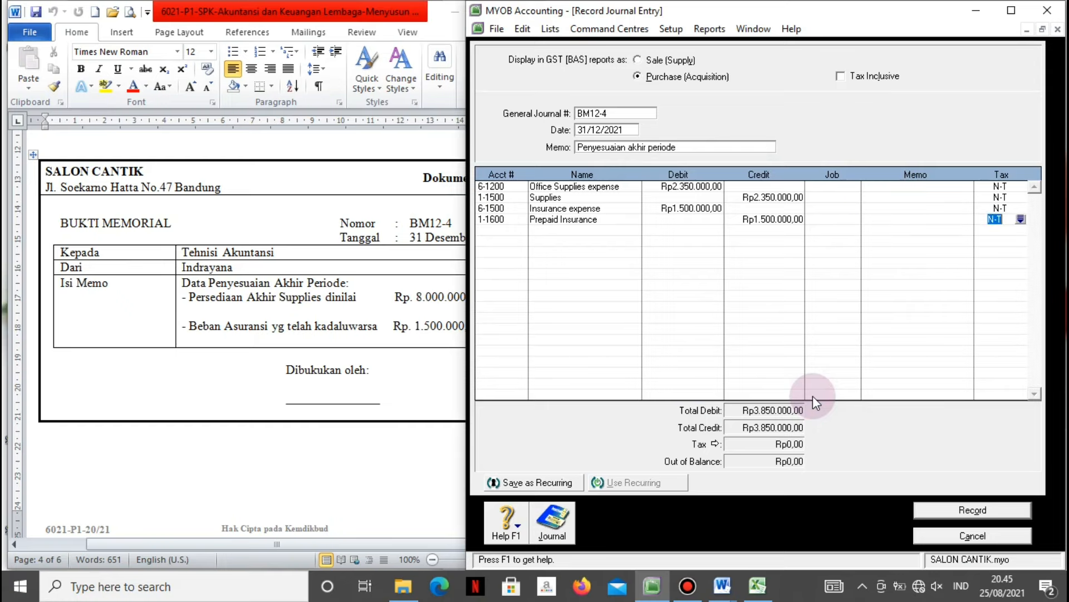
key(Tab)
key(ctrl+r)
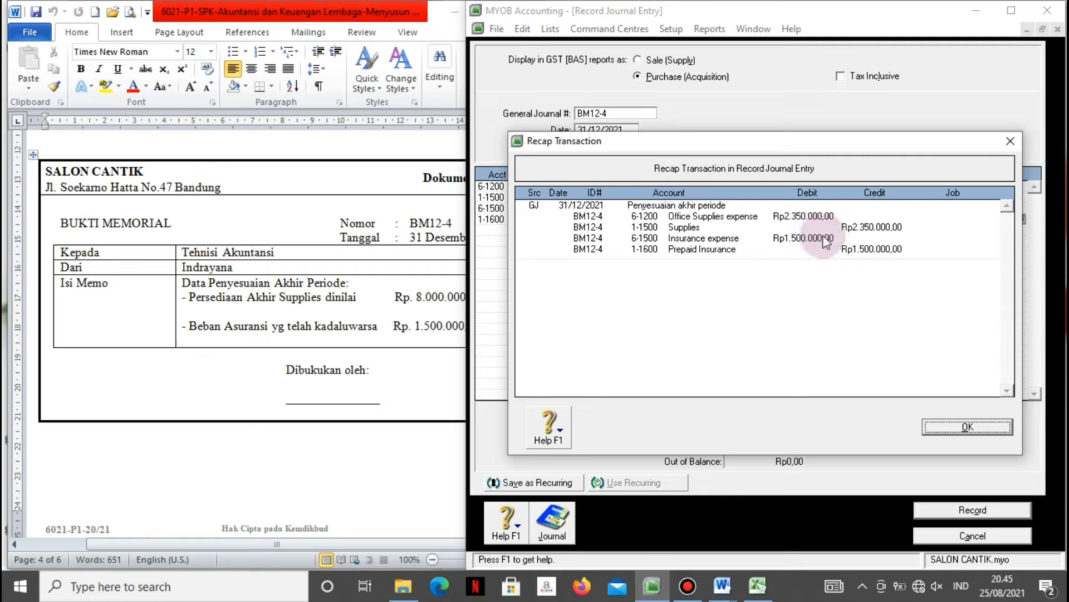
click(941, 432)
Record journal BM12-4 and open the Accounts reports index.
click(940, 509)
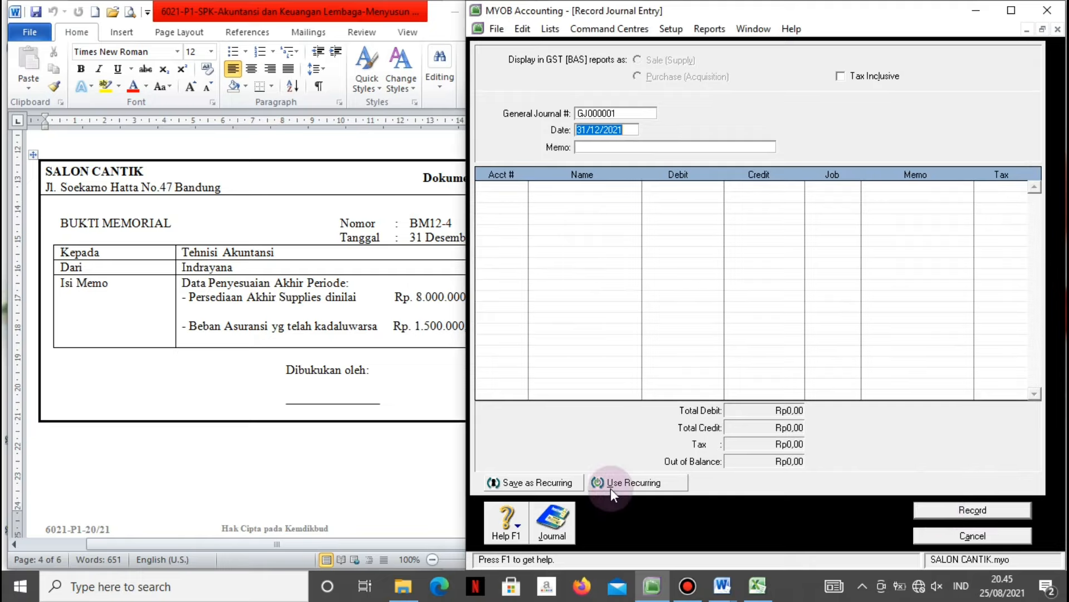
key(Escape)
click(868, 316)
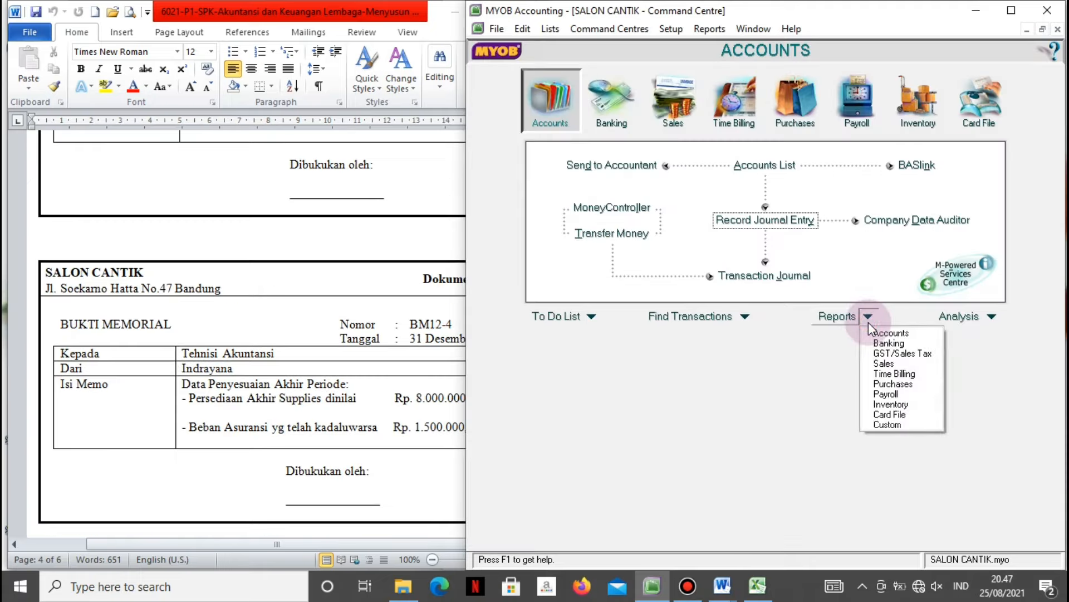
click(874, 333)
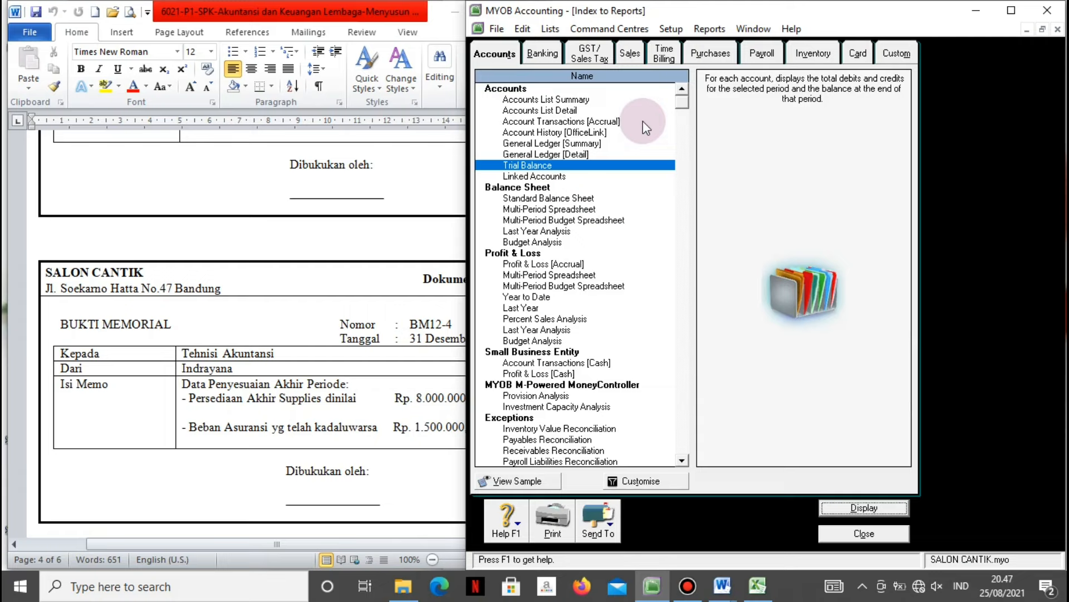
Select the Profit & Loss [Accrual] report and open its customisation options.
click(518, 199)
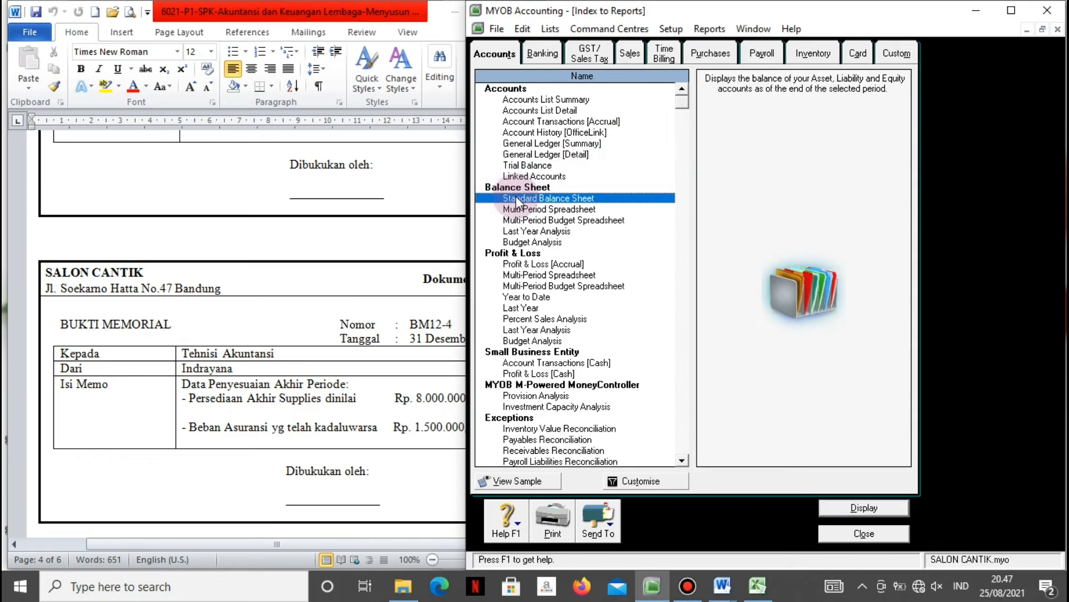
click(510, 264)
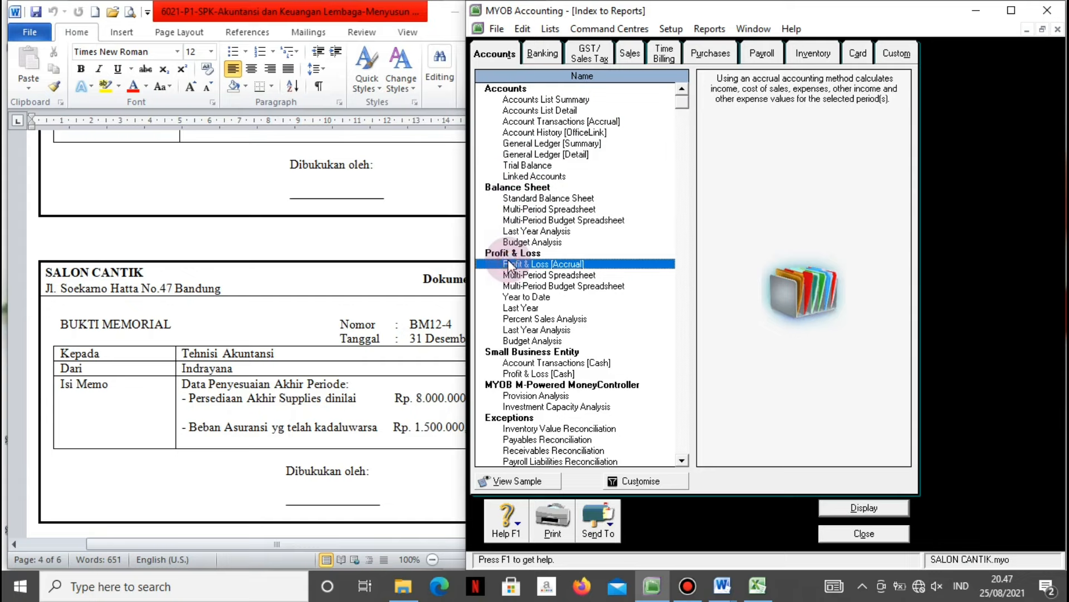
click(631, 480)
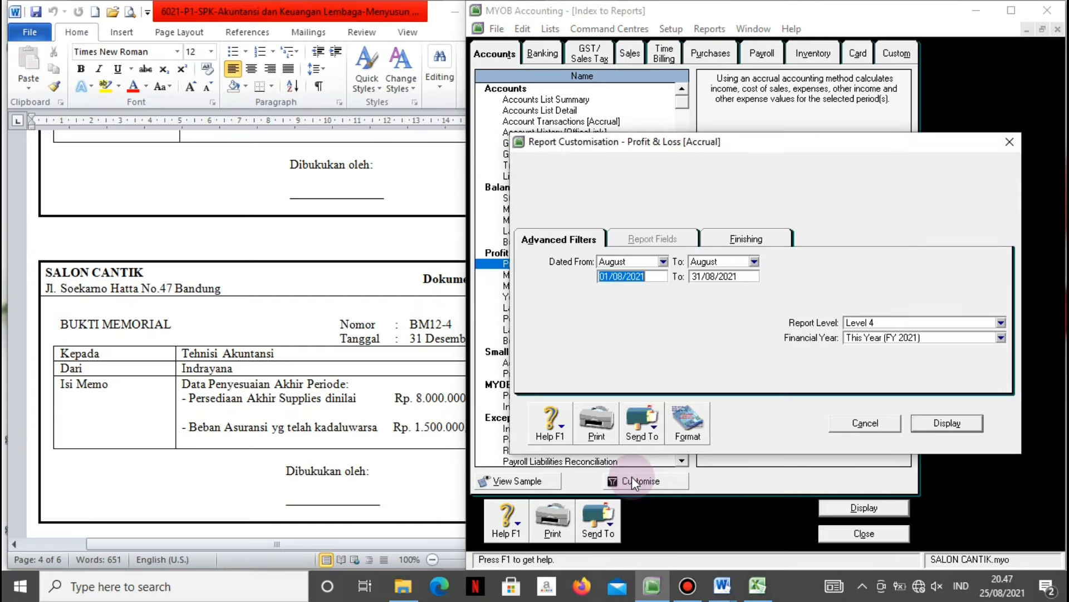
Display the Profit & Loss report from January to 13th Period.
click(663, 261)
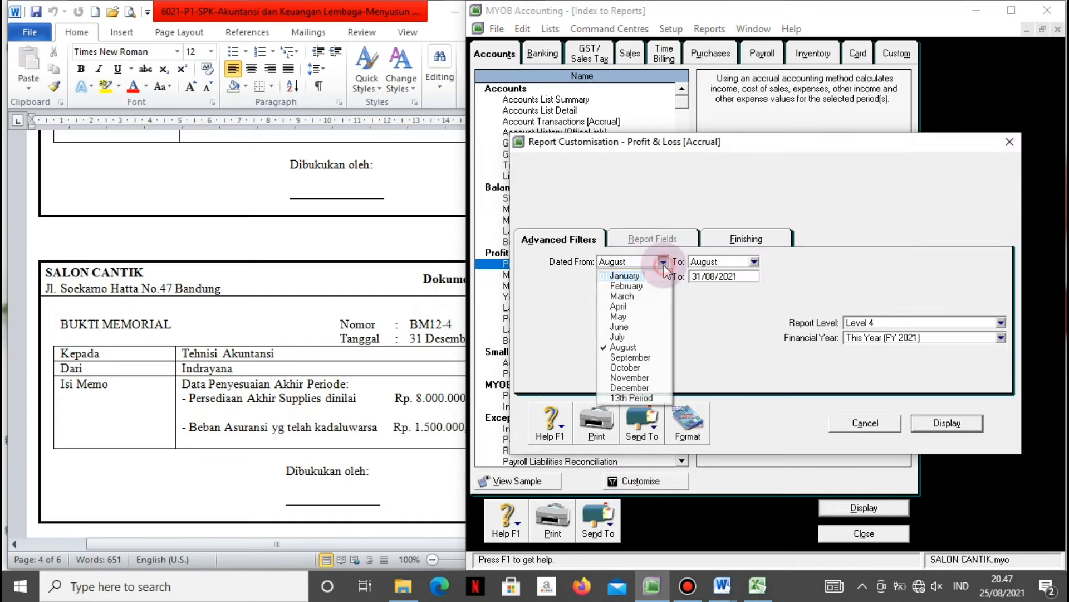
click(625, 275)
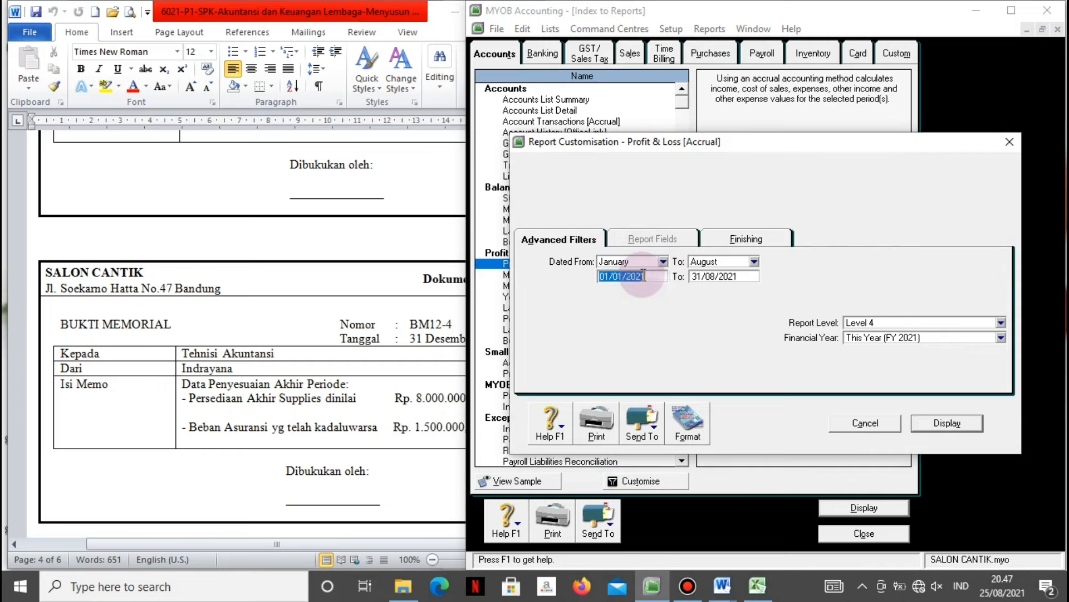
click(754, 261)
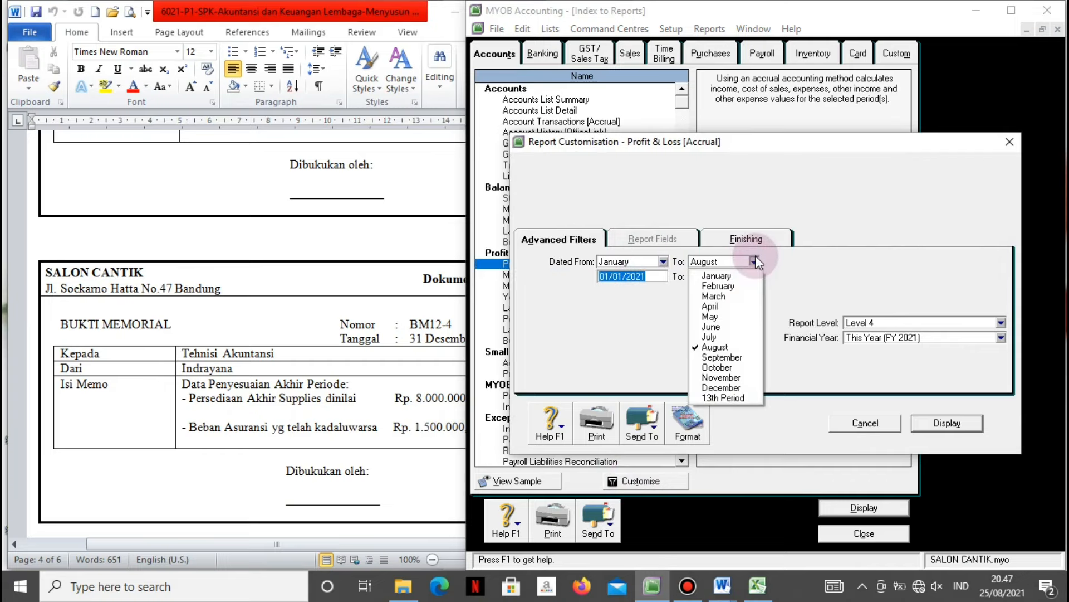
click(714, 397)
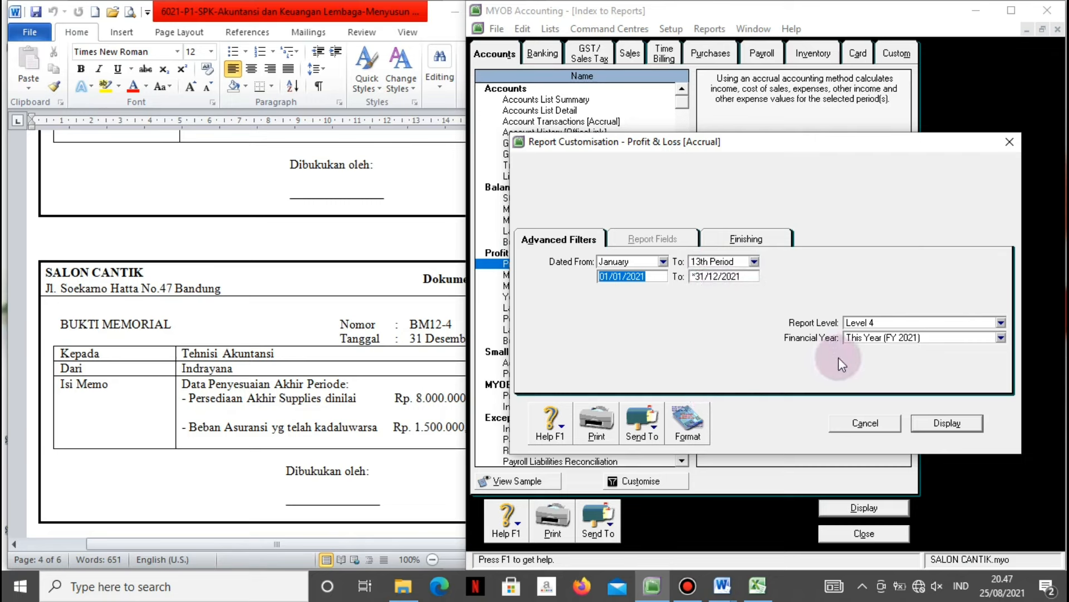
click(928, 425)
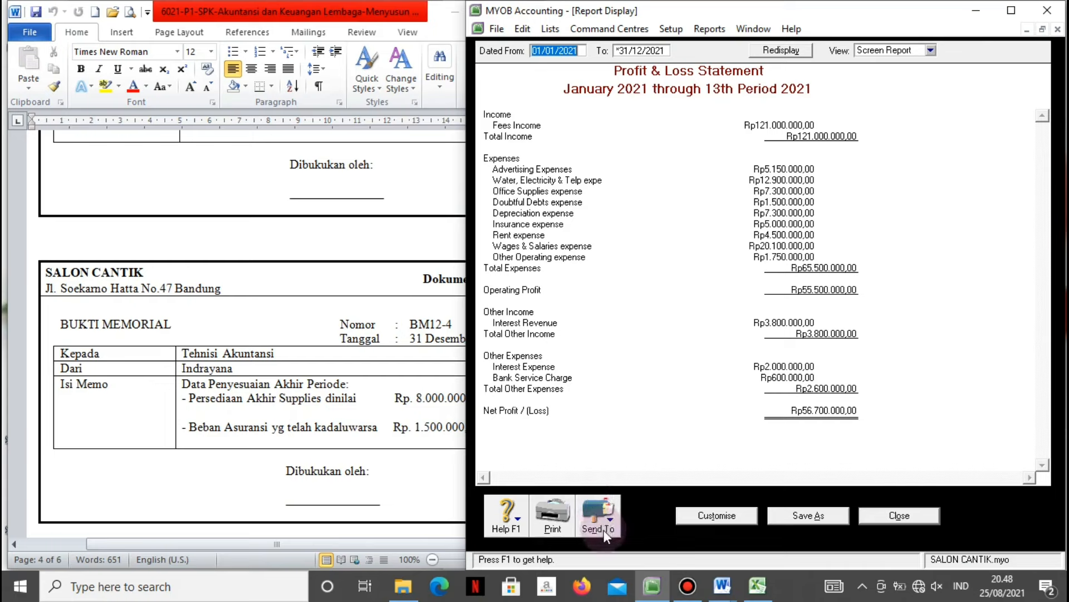
Choose the EPSON L210 Series printer, cancel printing, and close the report.
click(556, 514)
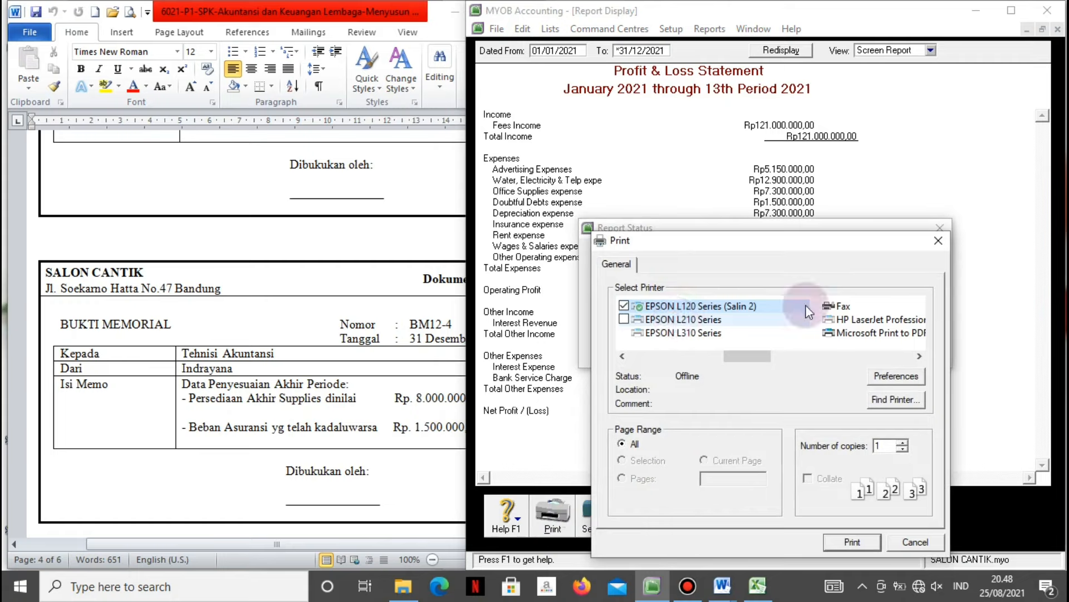
click(737, 321)
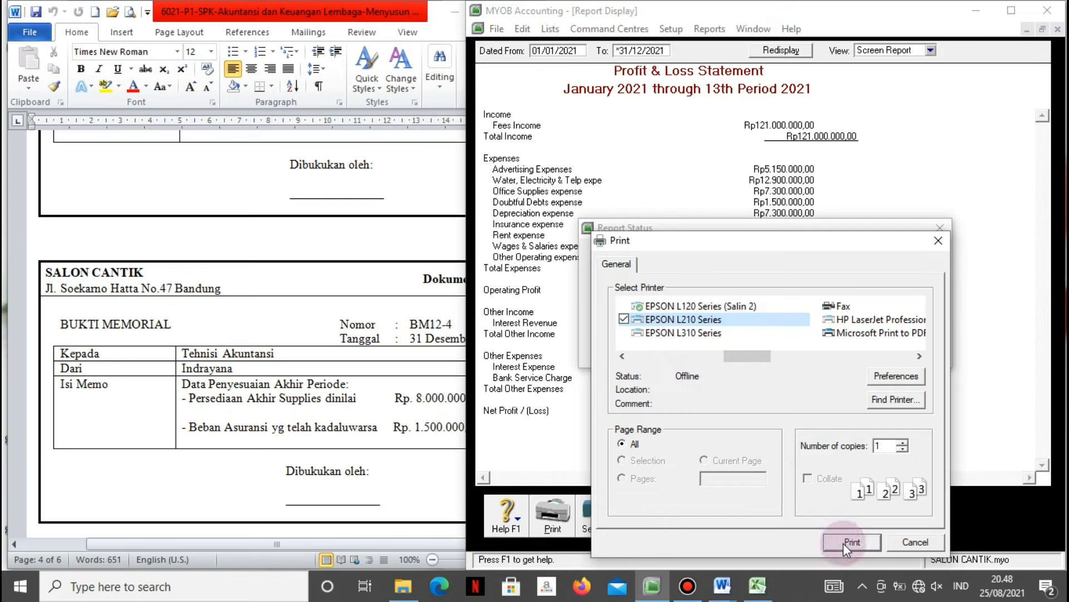
click(904, 542)
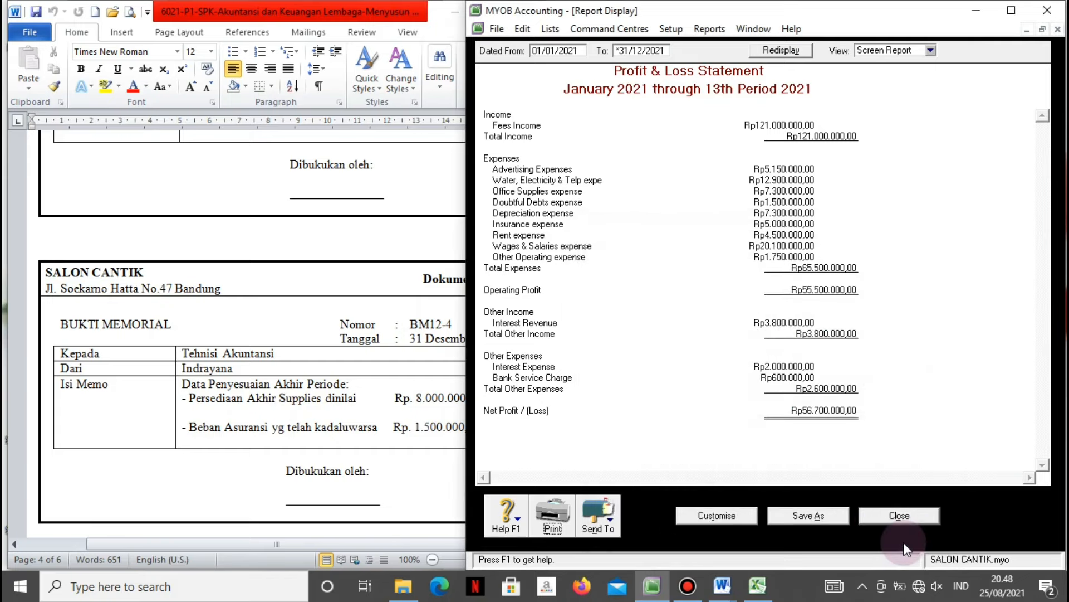
click(887, 520)
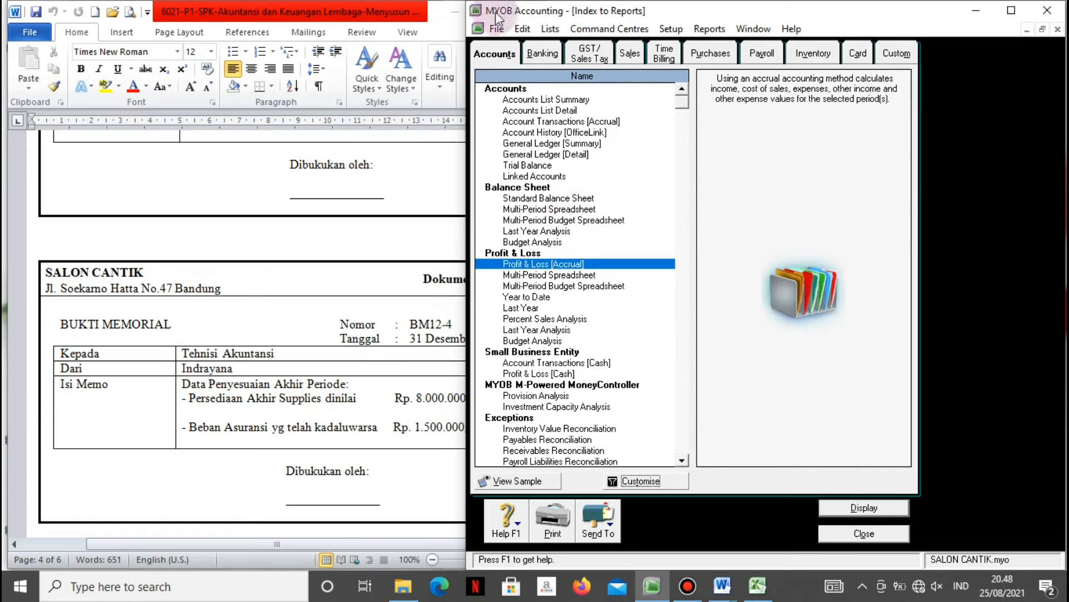
Display the 2021 Statement of Cash Flow (period-end cash Rp55.600.000), then close it.
click(536, 52)
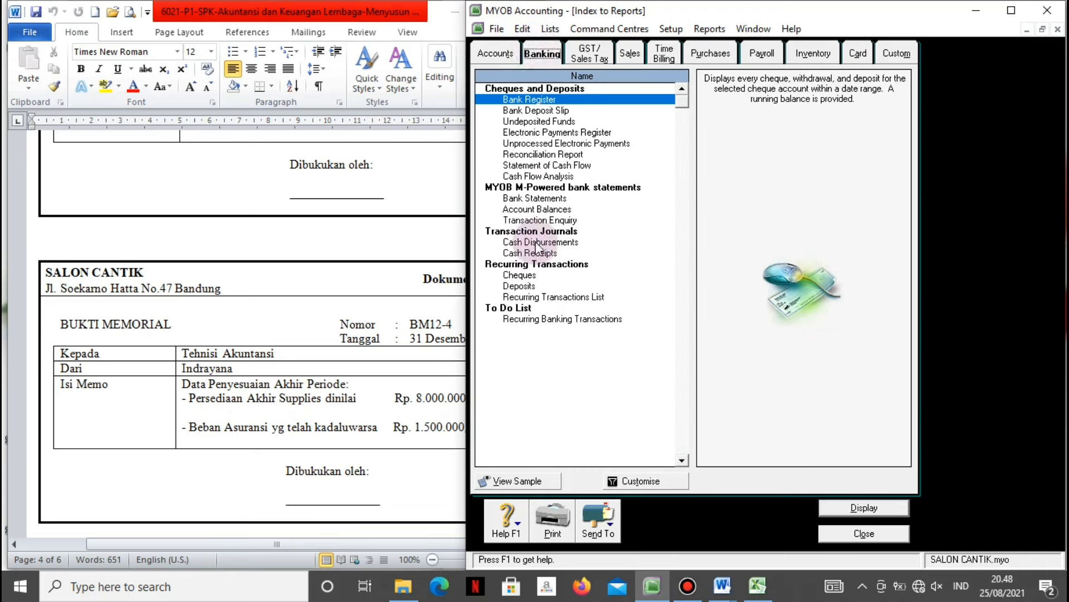
click(524, 165)
click(640, 482)
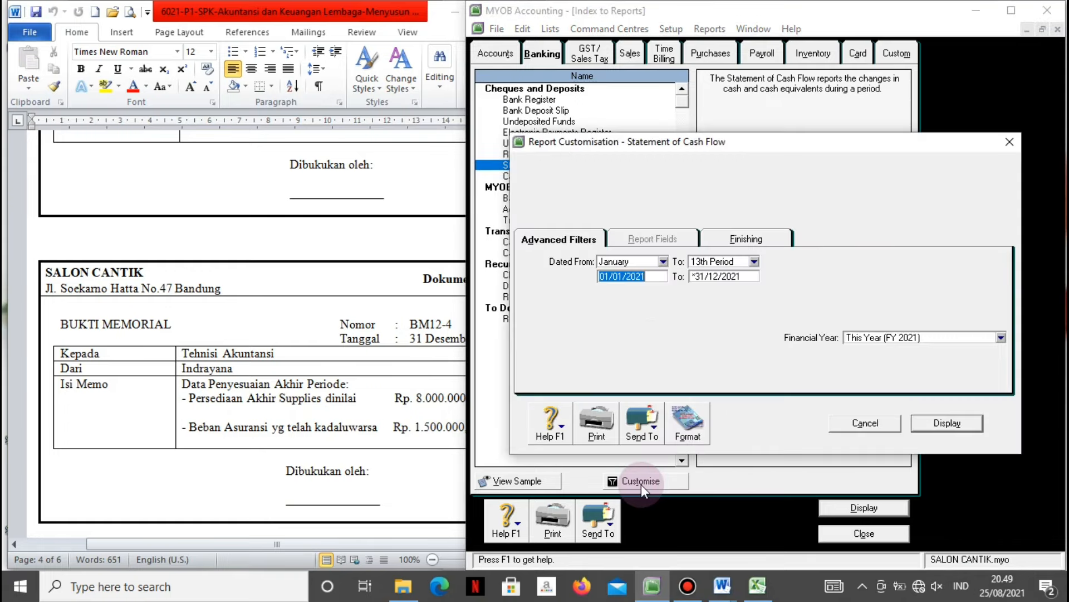
click(942, 424)
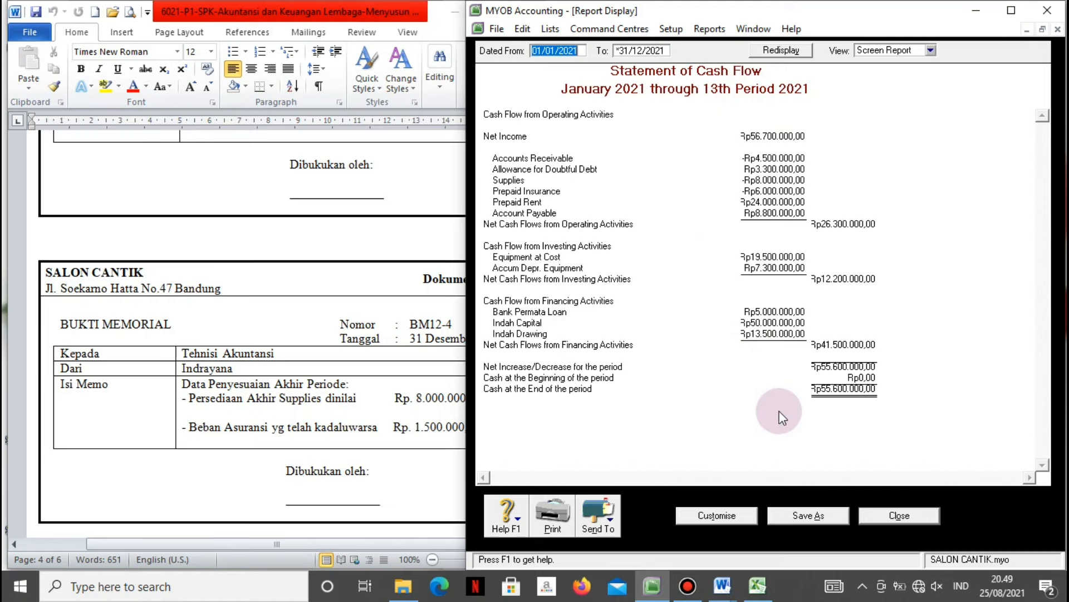
click(900, 515)
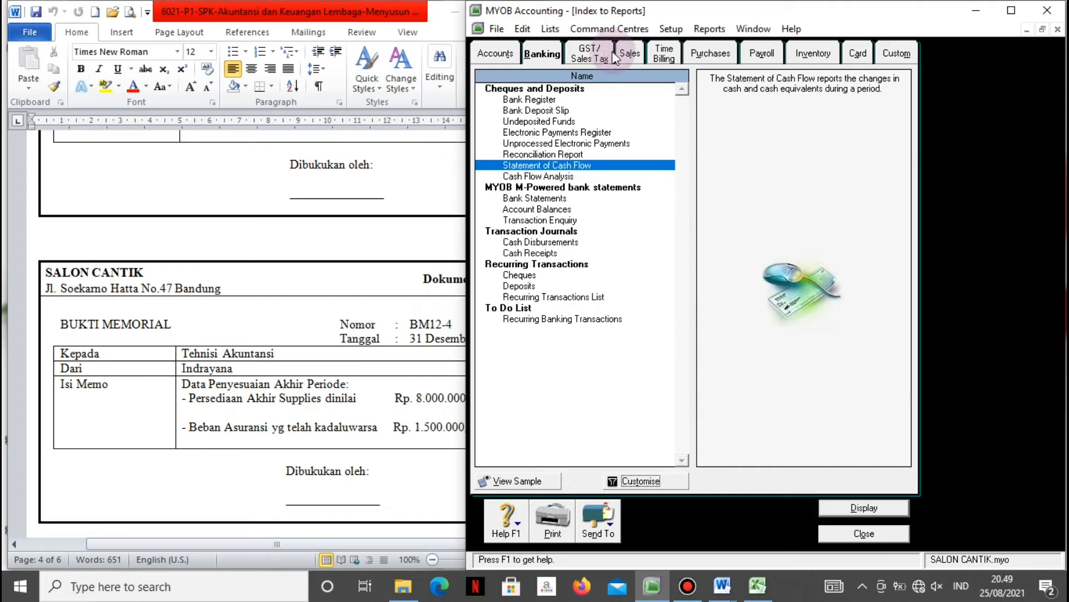
Display the Standard Balance Sheet as of the 13th period 2021.
click(503, 55)
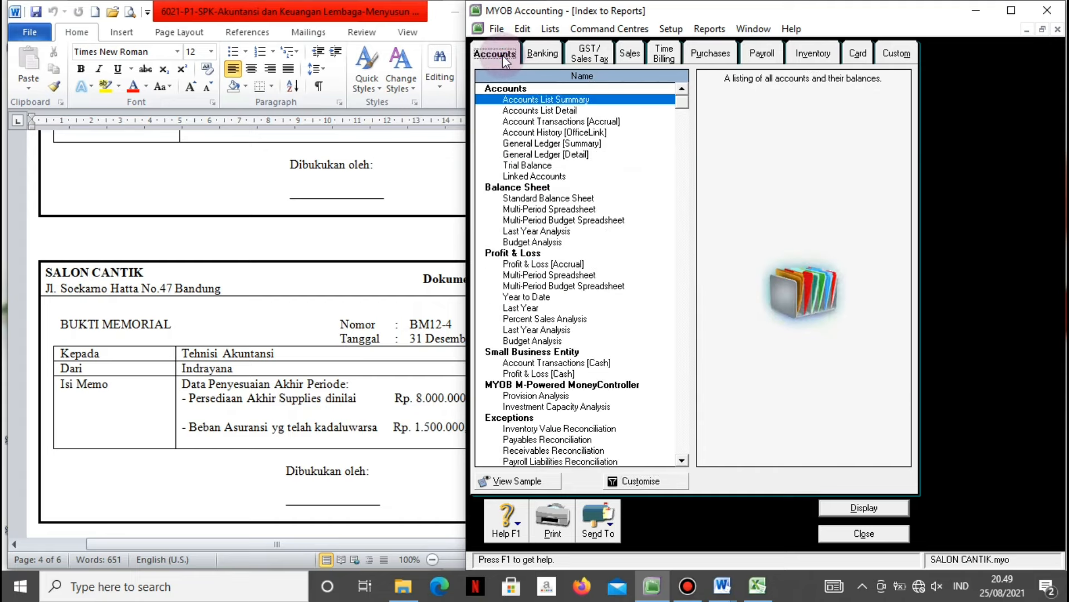
click(517, 200)
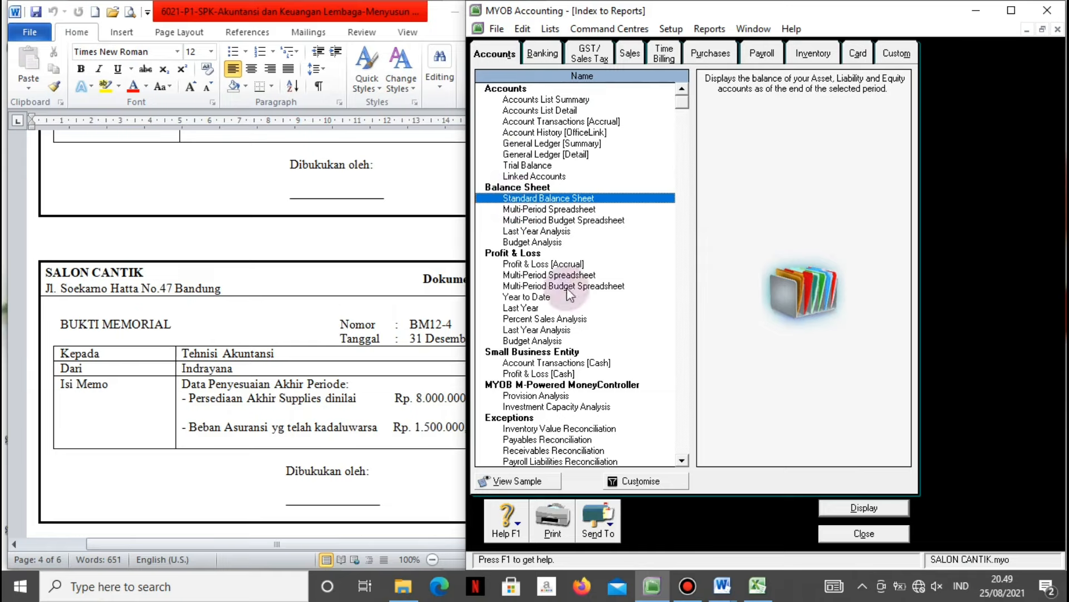
click(640, 481)
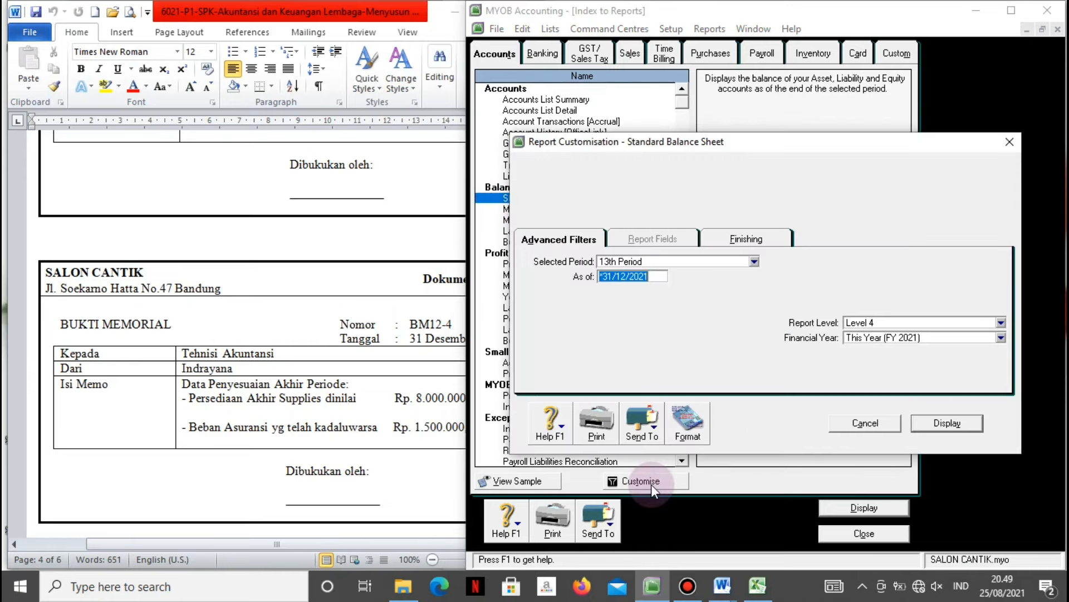
click(922, 429)
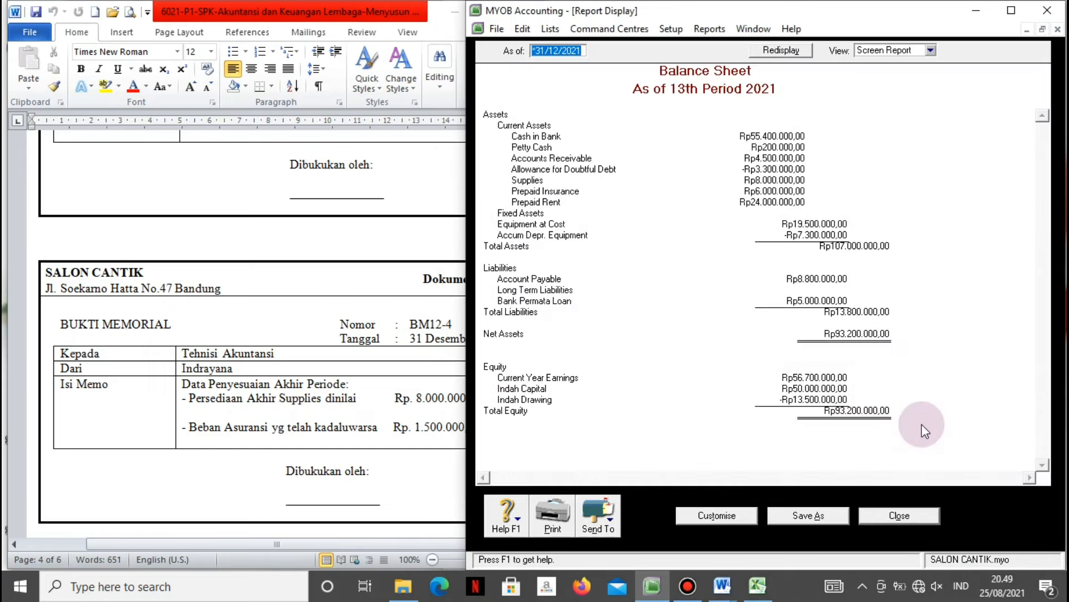
Export it as PDF to the Desktop as 'Standard Balance Sheet Salon Cantik.pdf', then close it.
click(607, 529)
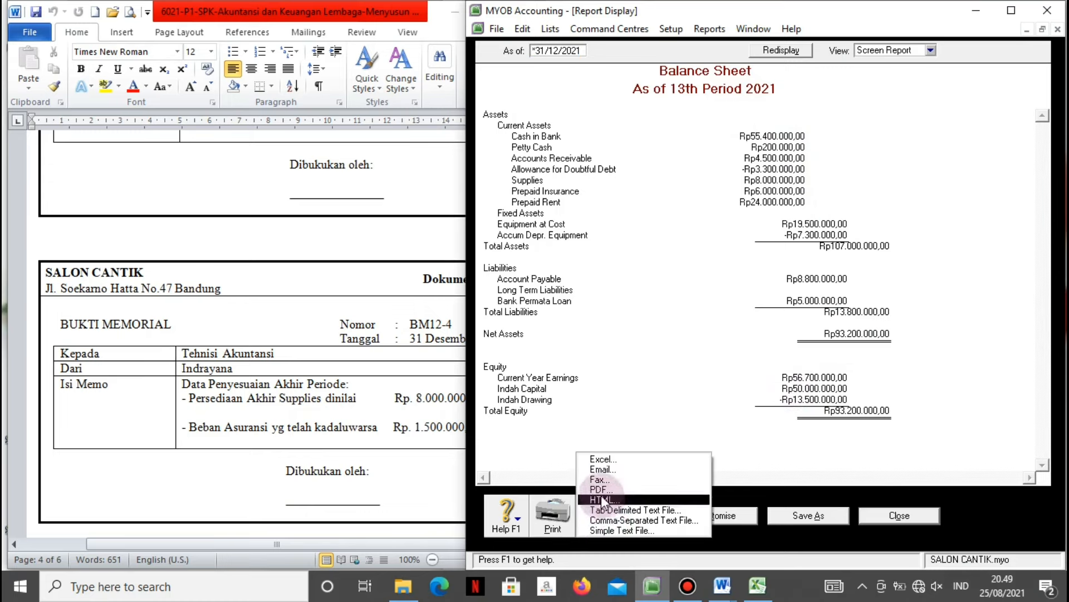
click(601, 490)
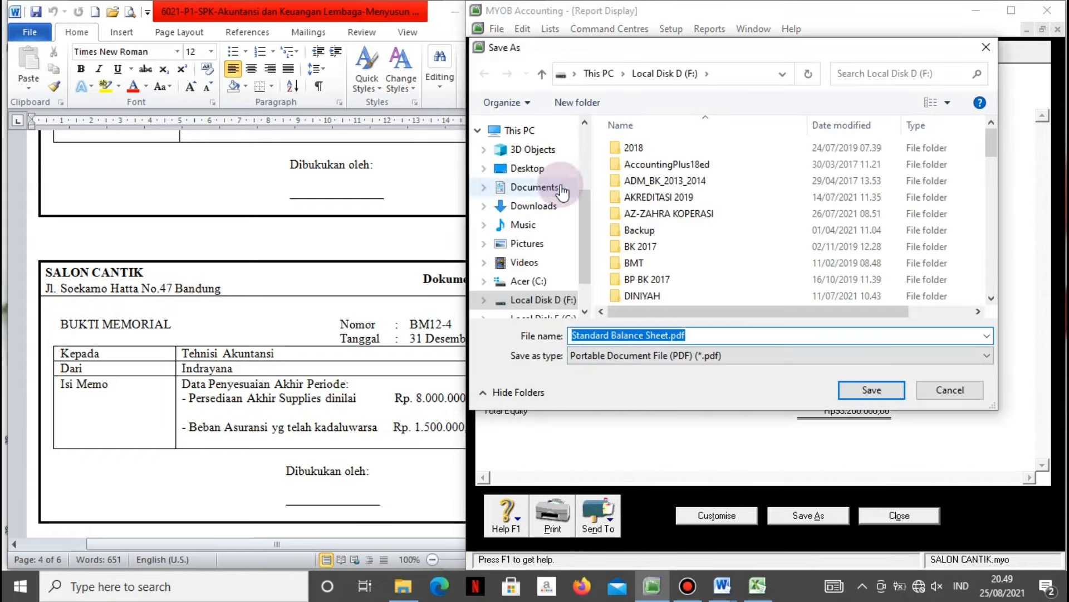
click(530, 173)
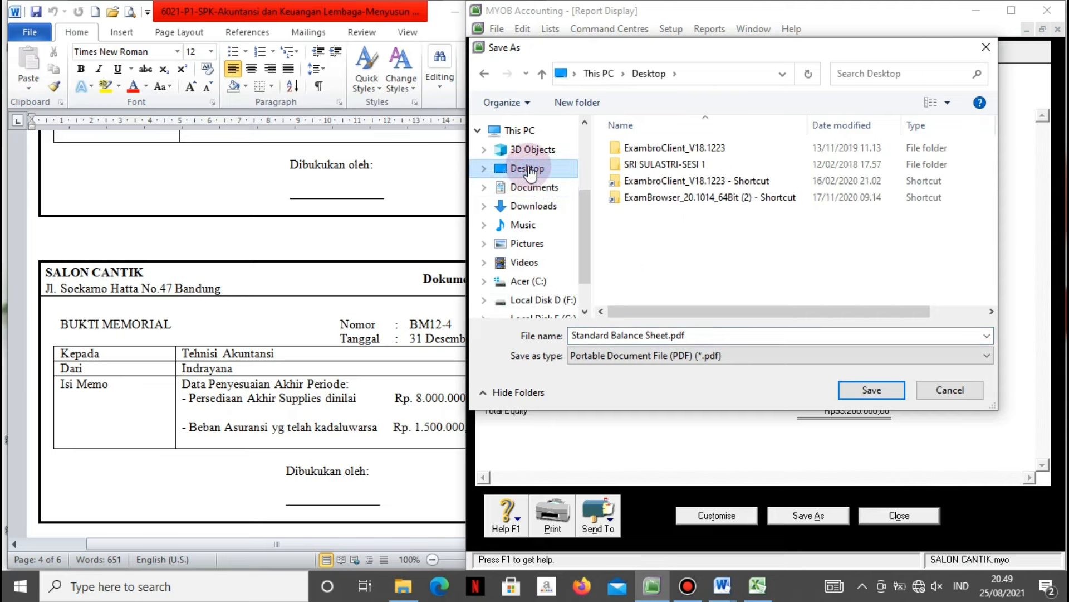
click(778, 355)
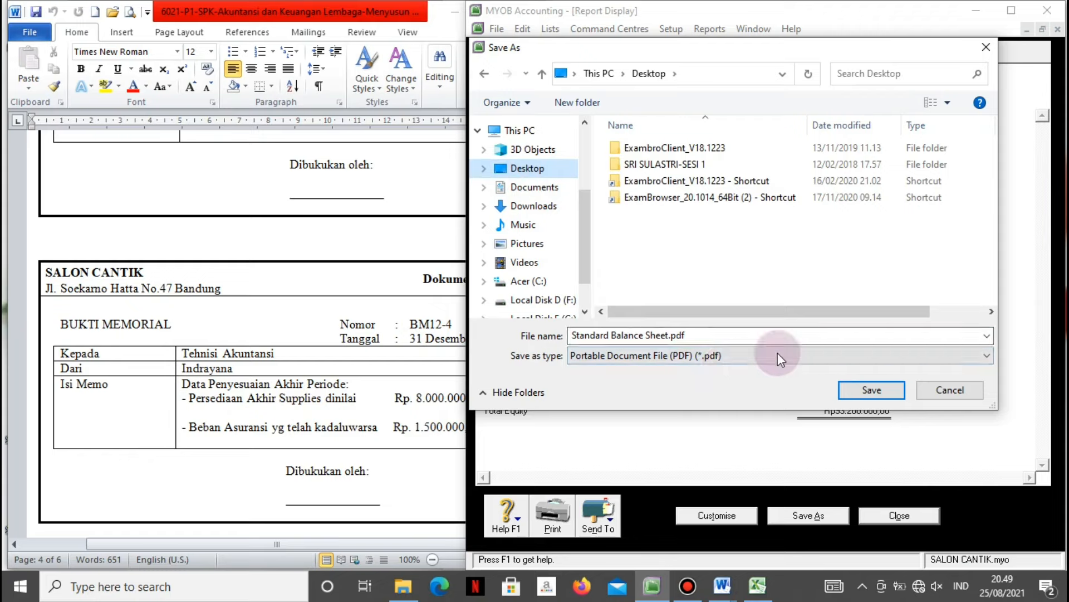
double_click(668, 335)
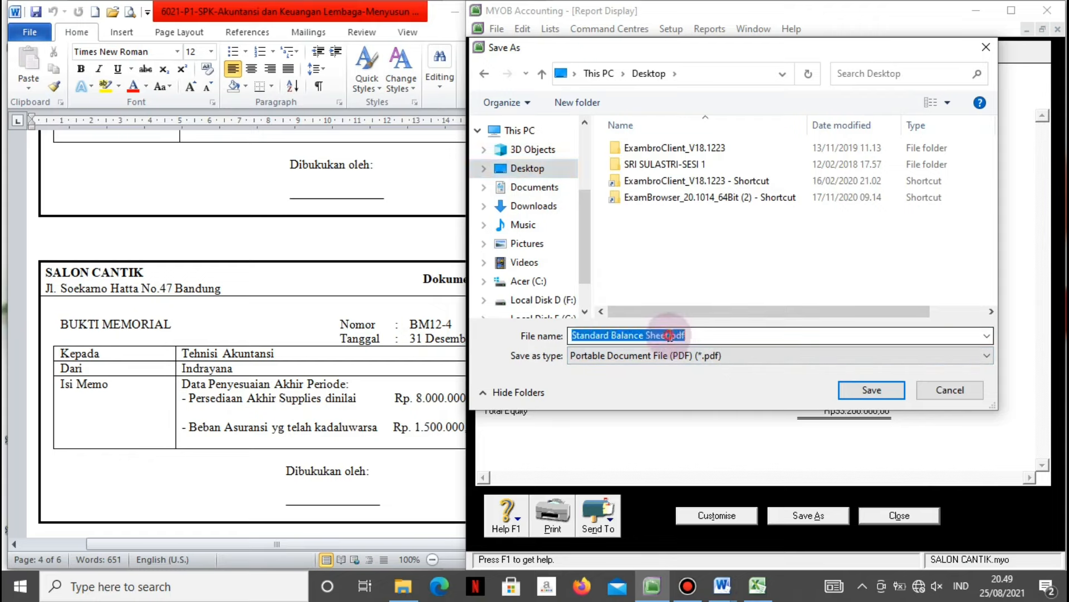
click(669, 335)
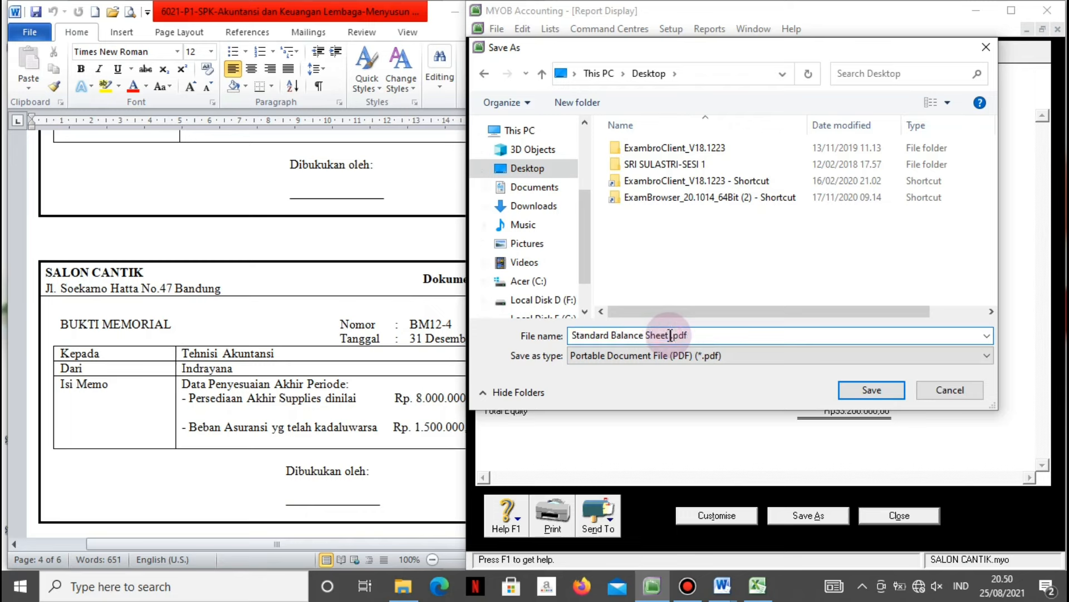
text(Salon )
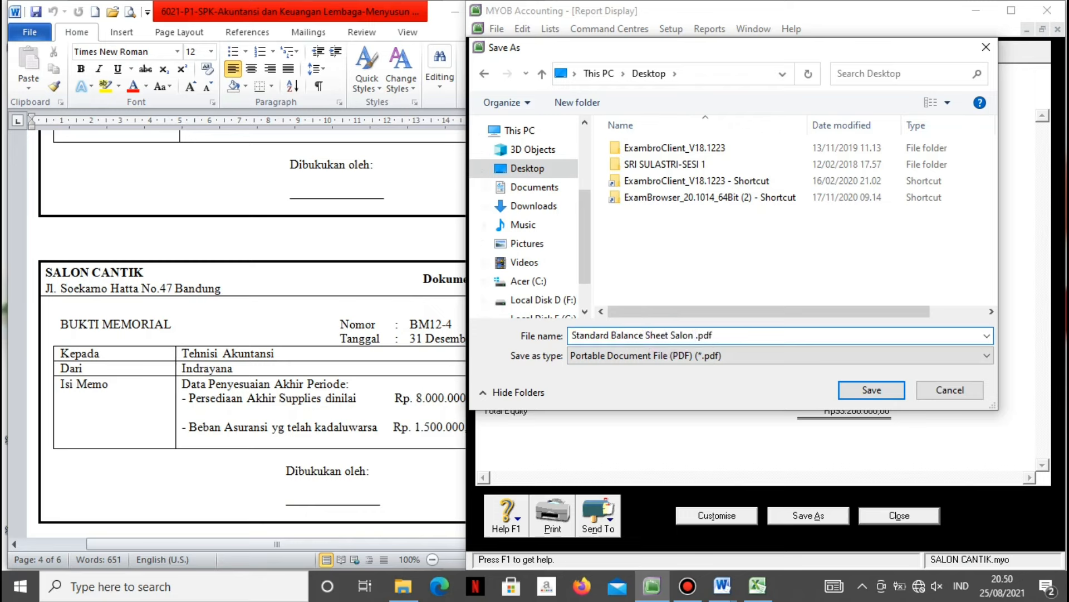
text(Cantik)
click(869, 385)
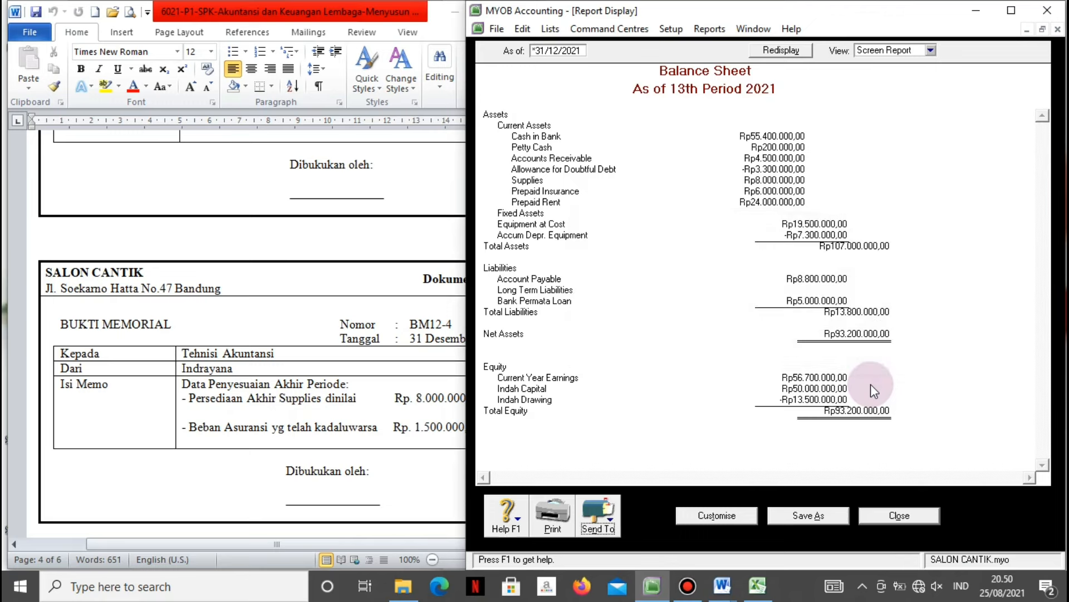
click(875, 521)
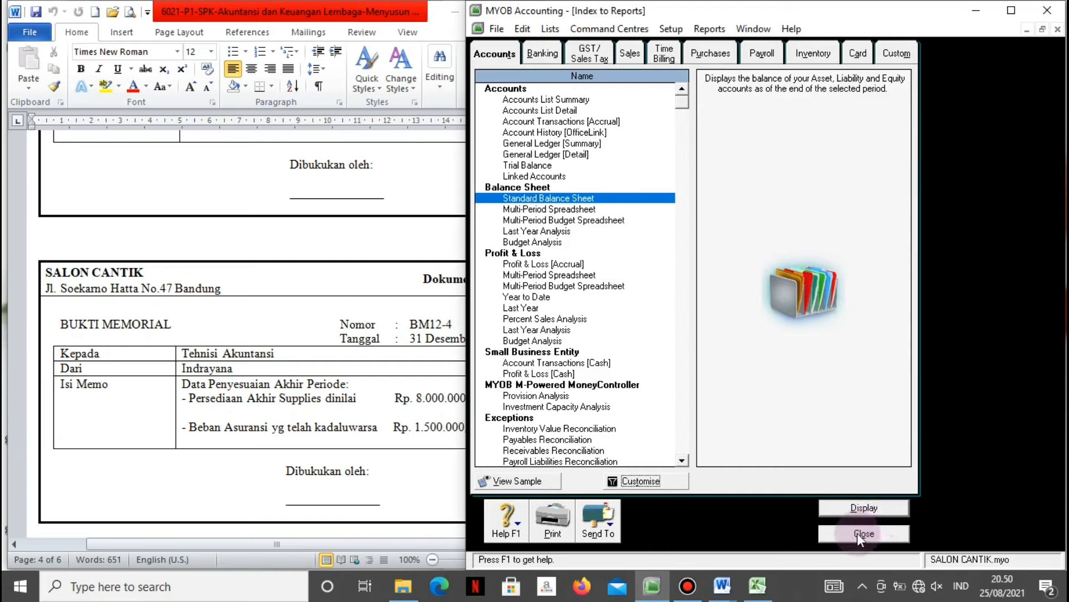
Close the Index to Reports window to return to the SALON CANTIK Accounts command centre.
click(858, 532)
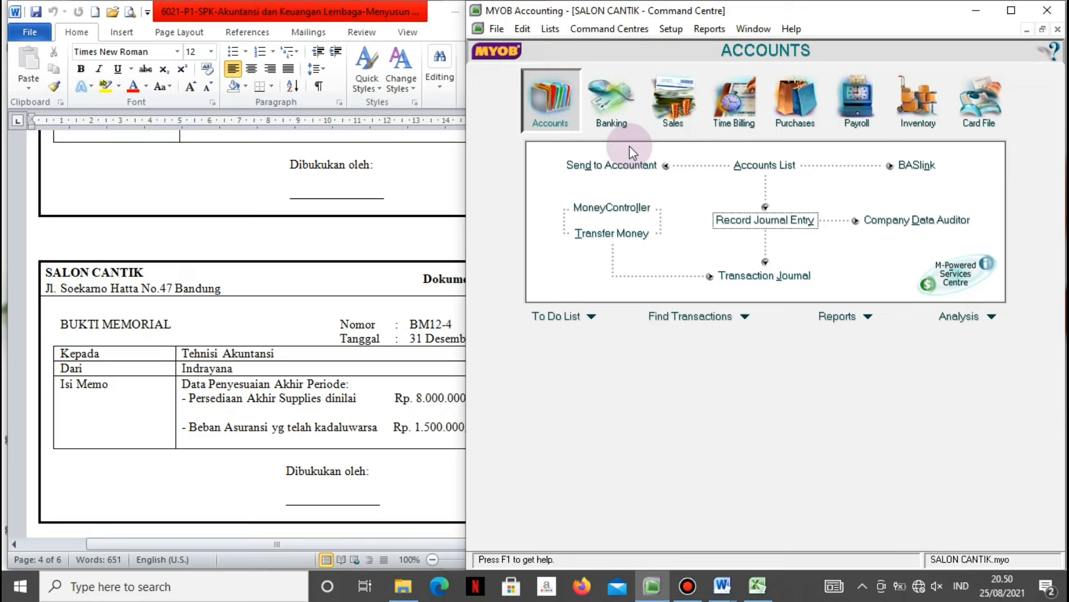
click(661, 390)
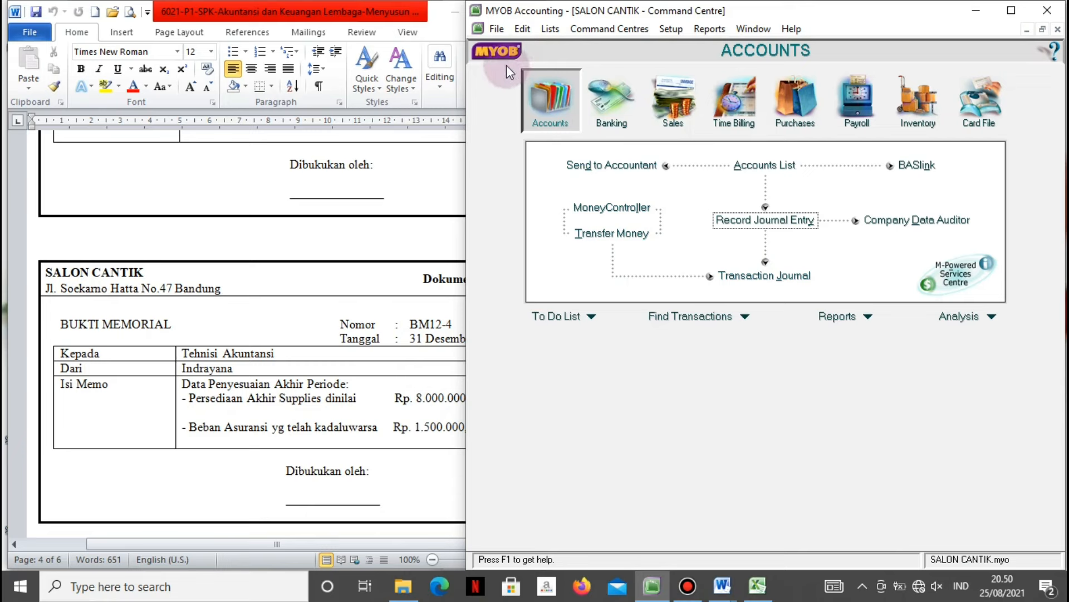
click(494, 29)
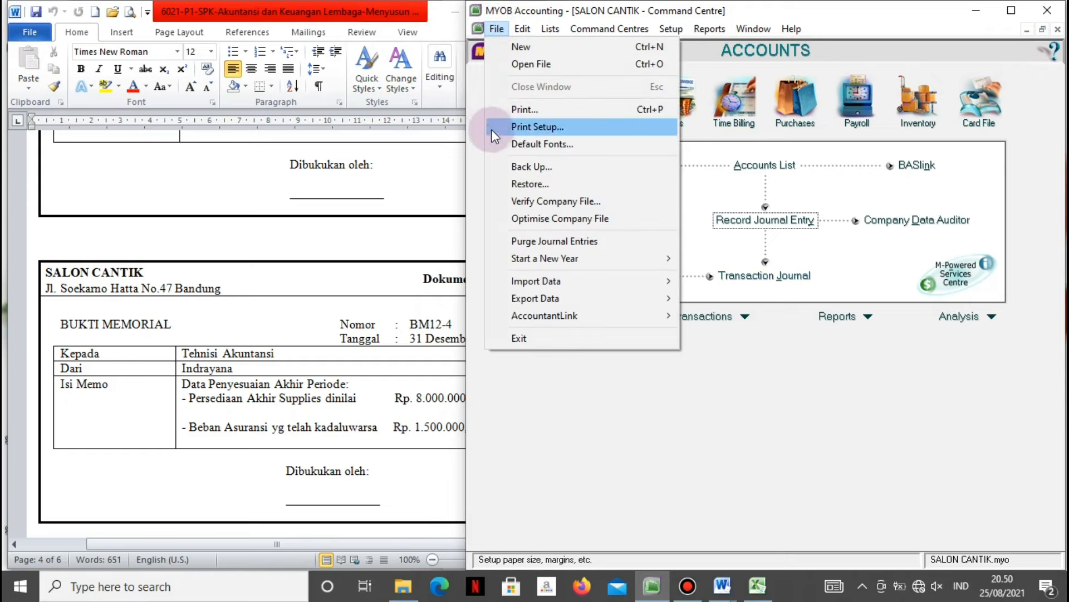
Back up all company data as a ZIP named 'Salon Cantik' in the Desktop Backup folder.
click(502, 166)
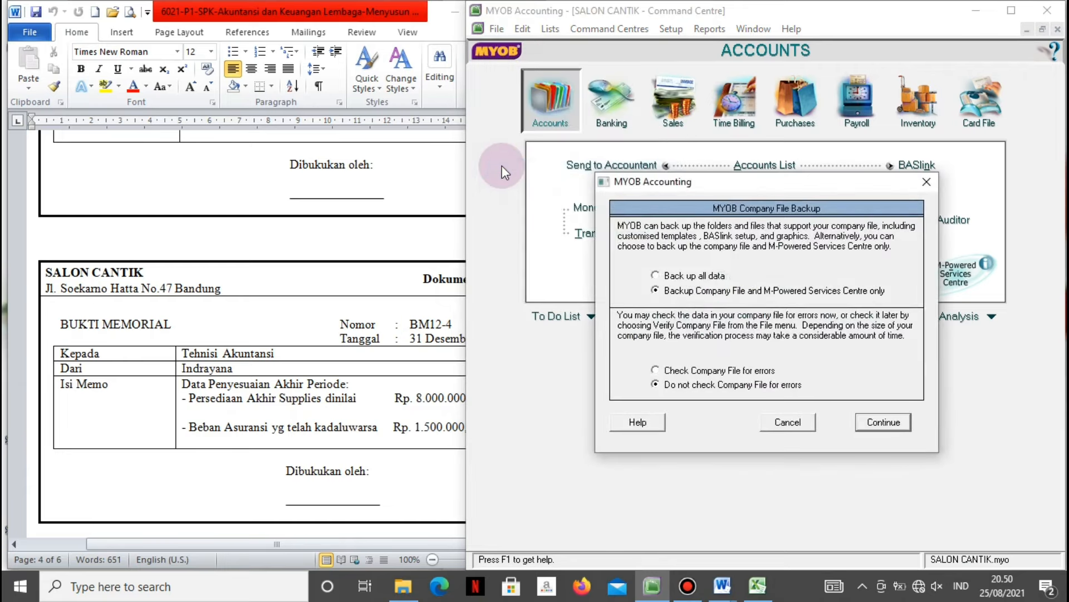
click(671, 279)
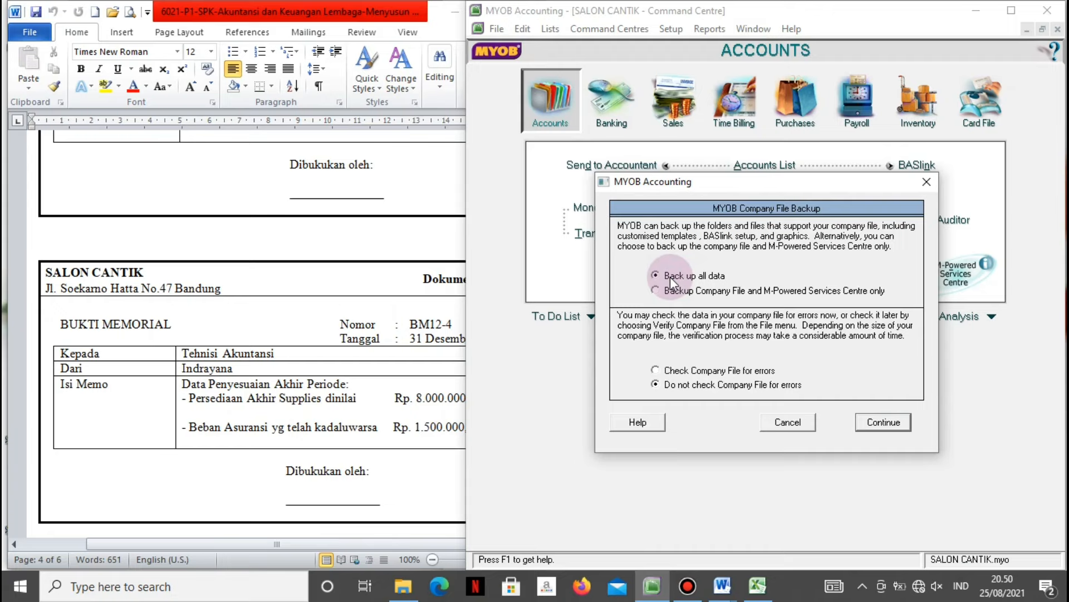
click(873, 422)
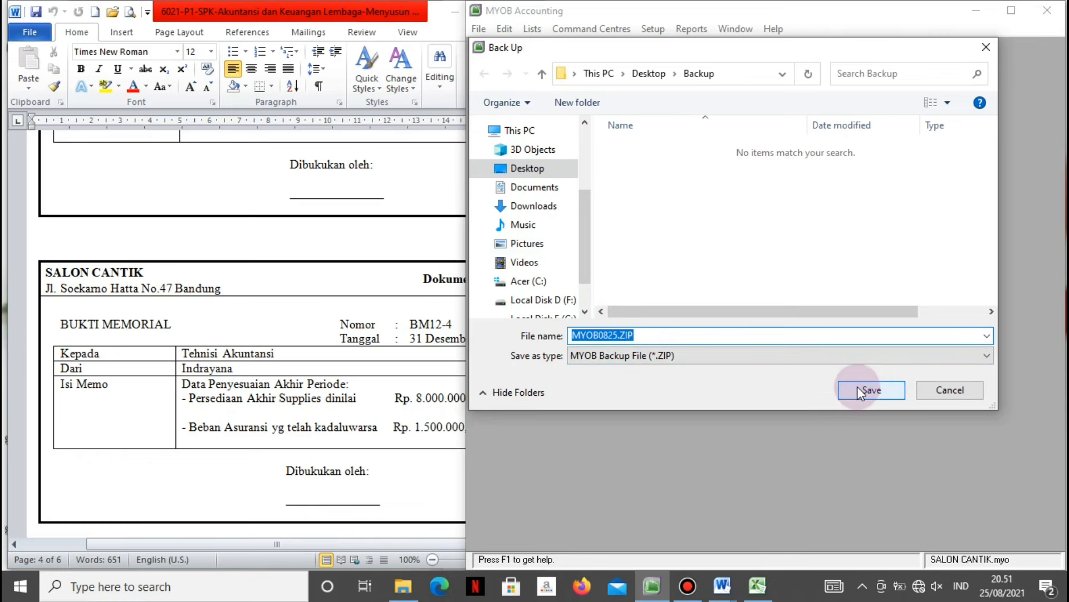
text(Salon )
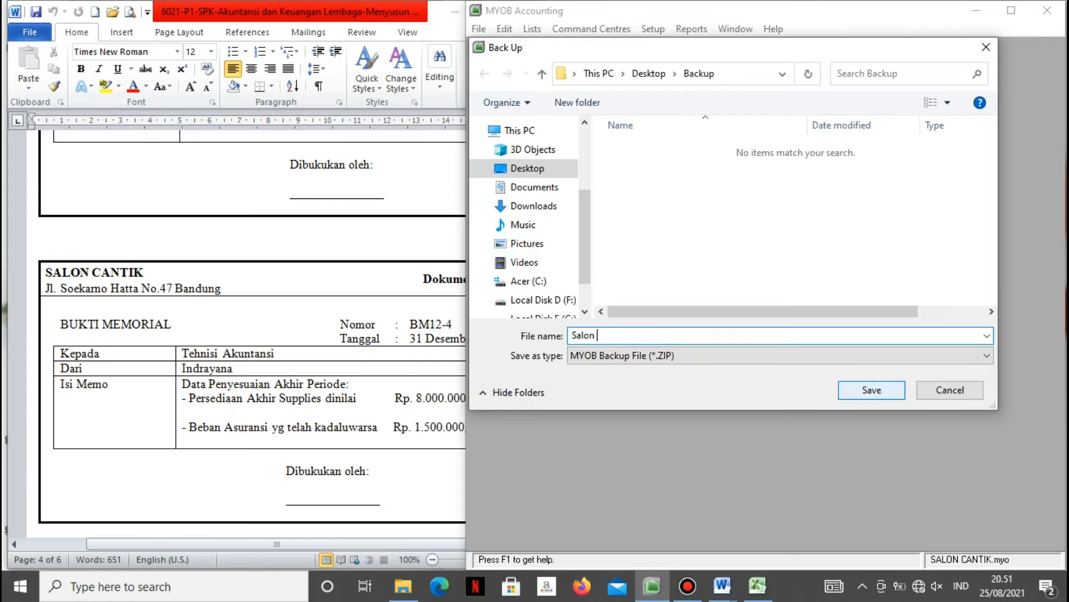
text(Cantik)
click(885, 389)
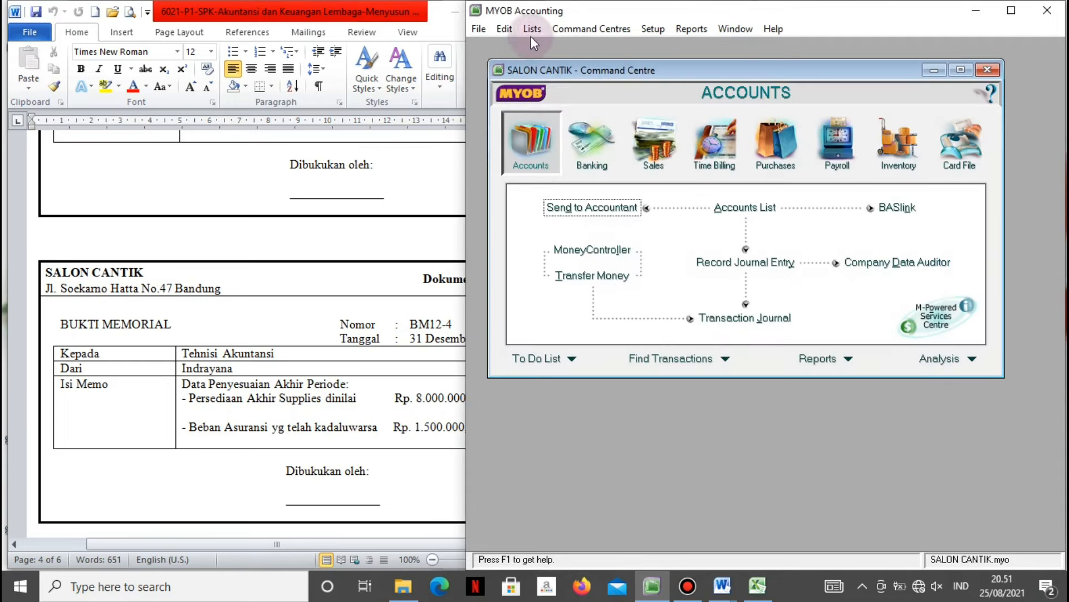
Quit MYOB Accounting without a session report or another backup.
click(474, 32)
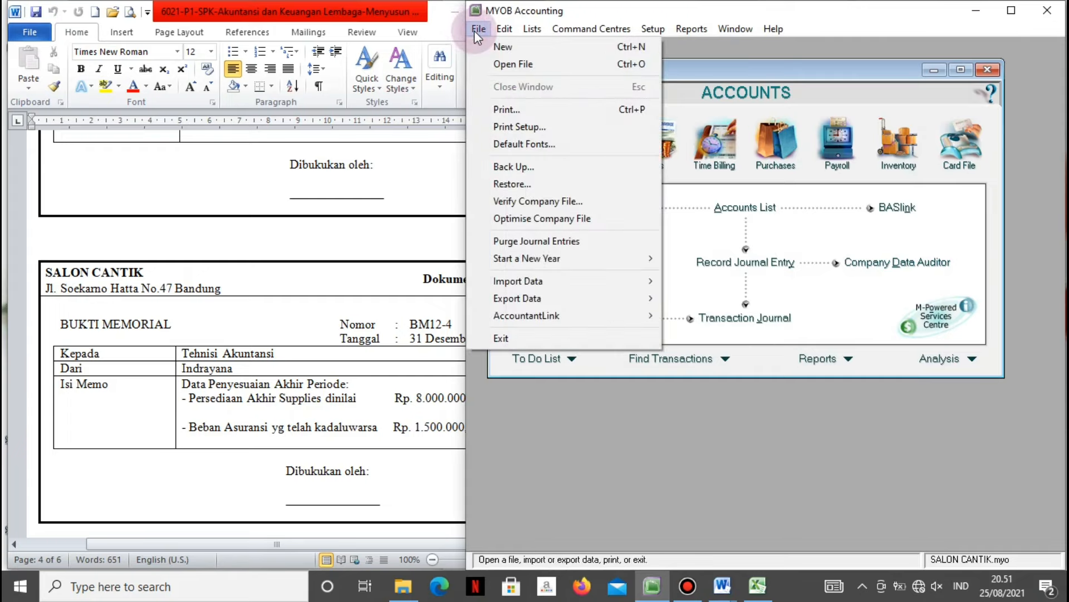
click(509, 337)
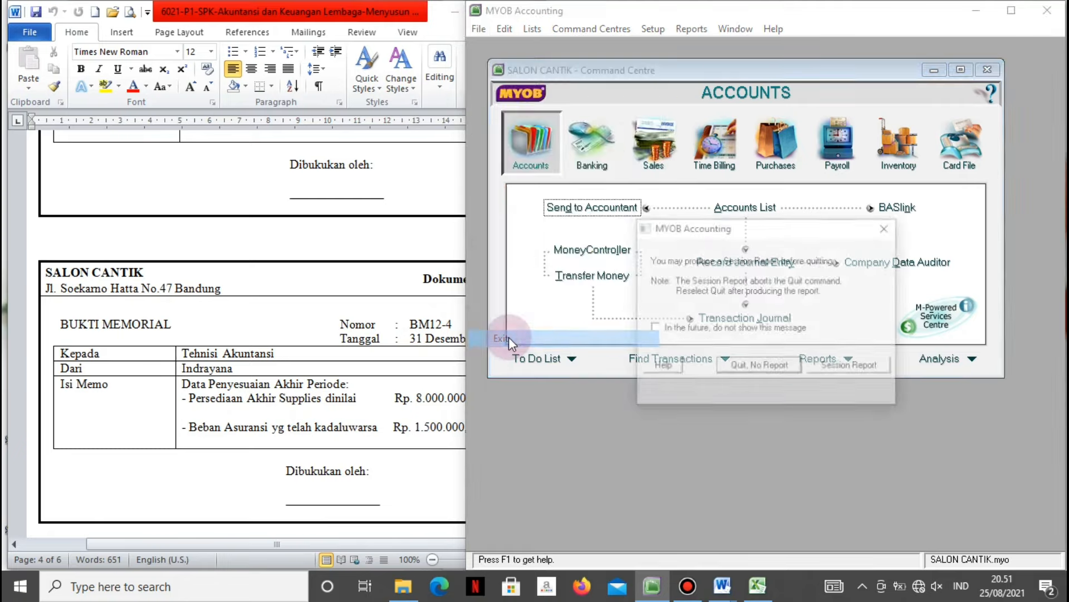
click(737, 368)
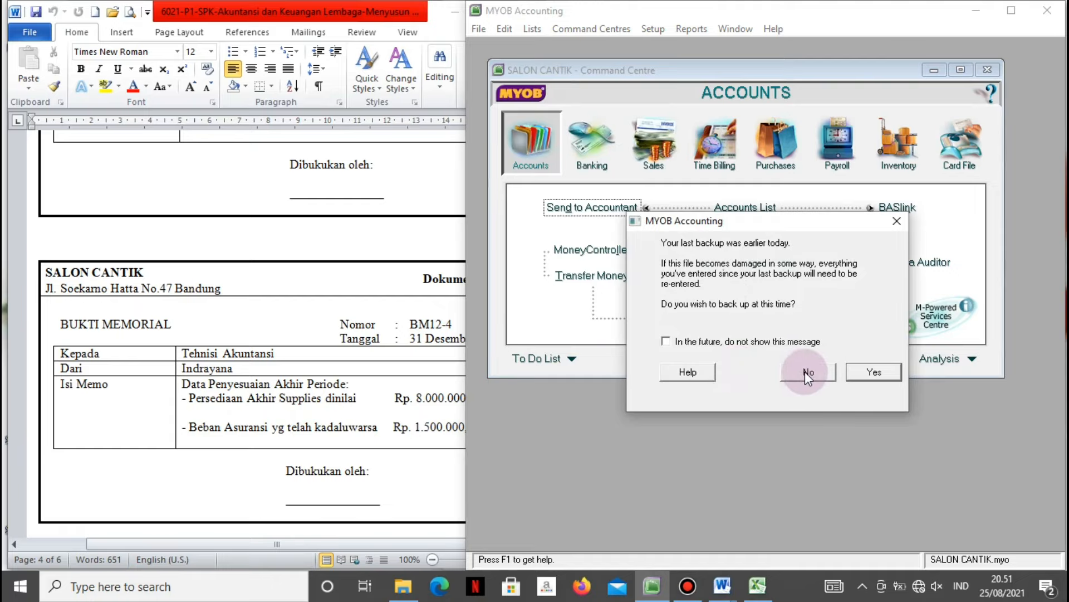
click(804, 372)
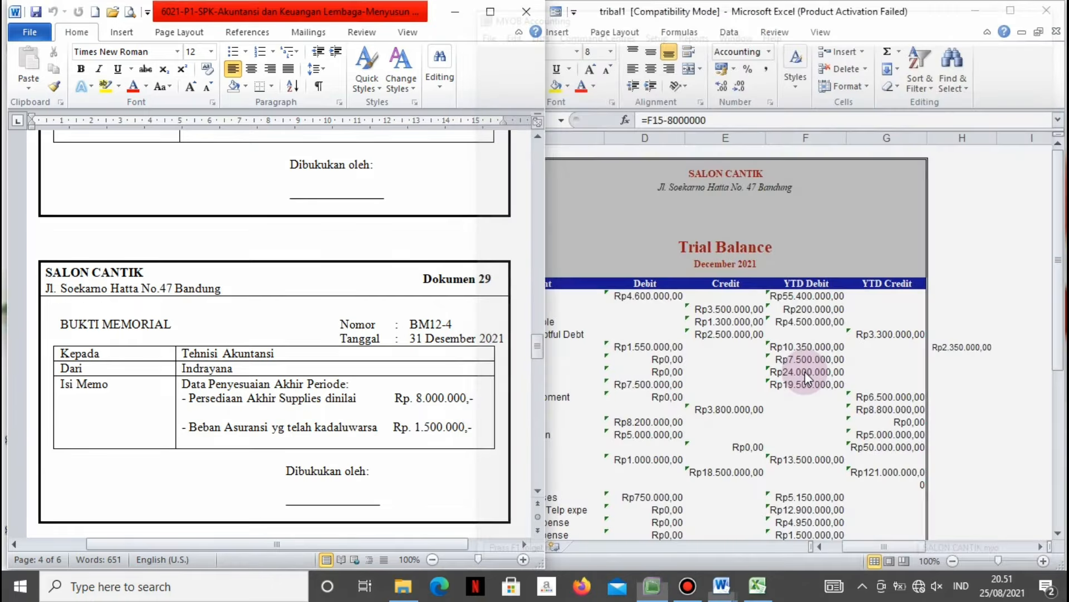